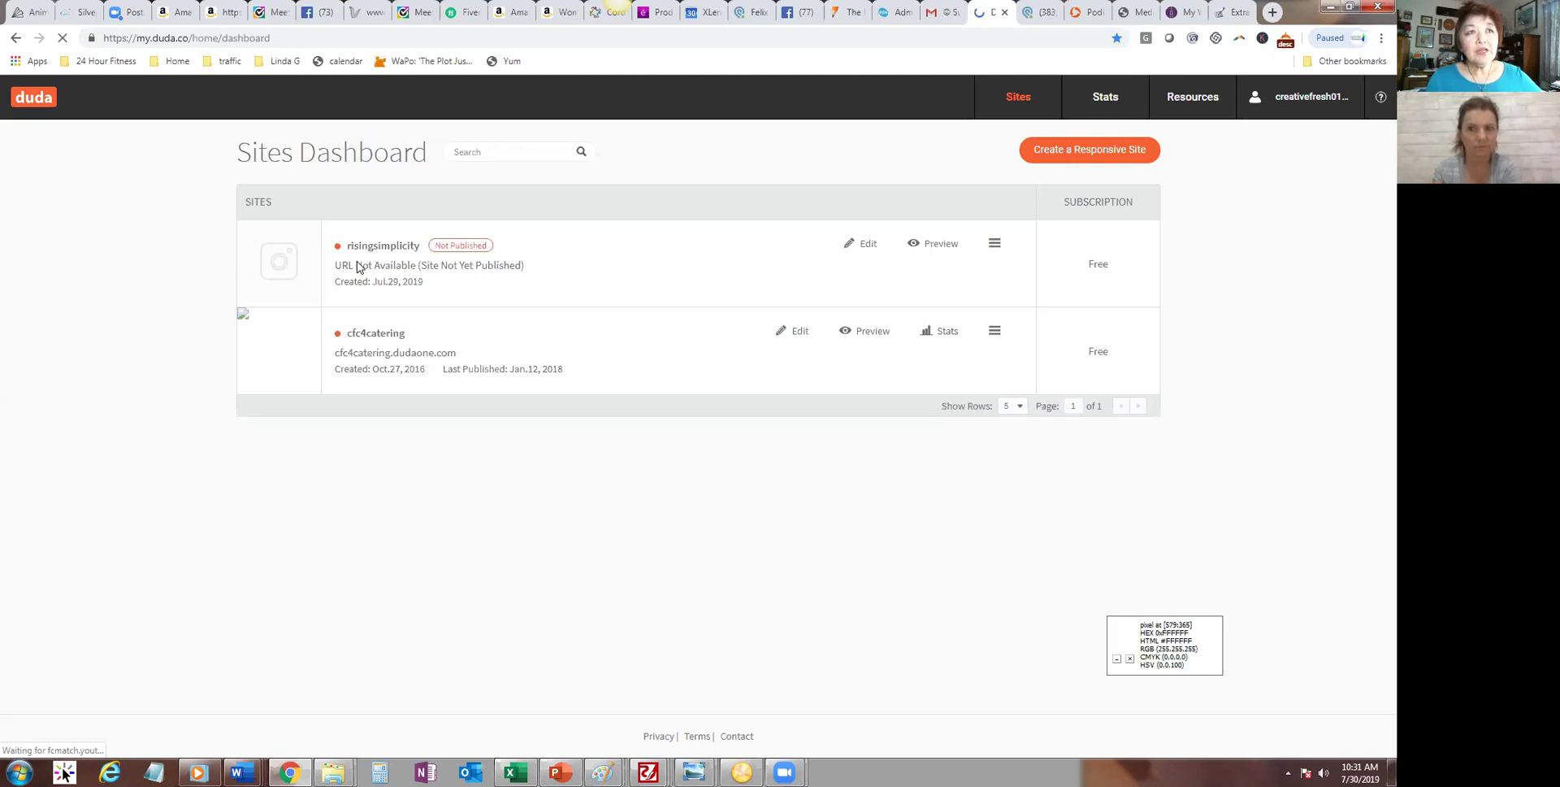
# Step: Open the risingsimplicity site for editing and review the Bakery Delicacies, Meal Planning and Wedding/Events columns on its home page
pyautogui.click(866, 246)
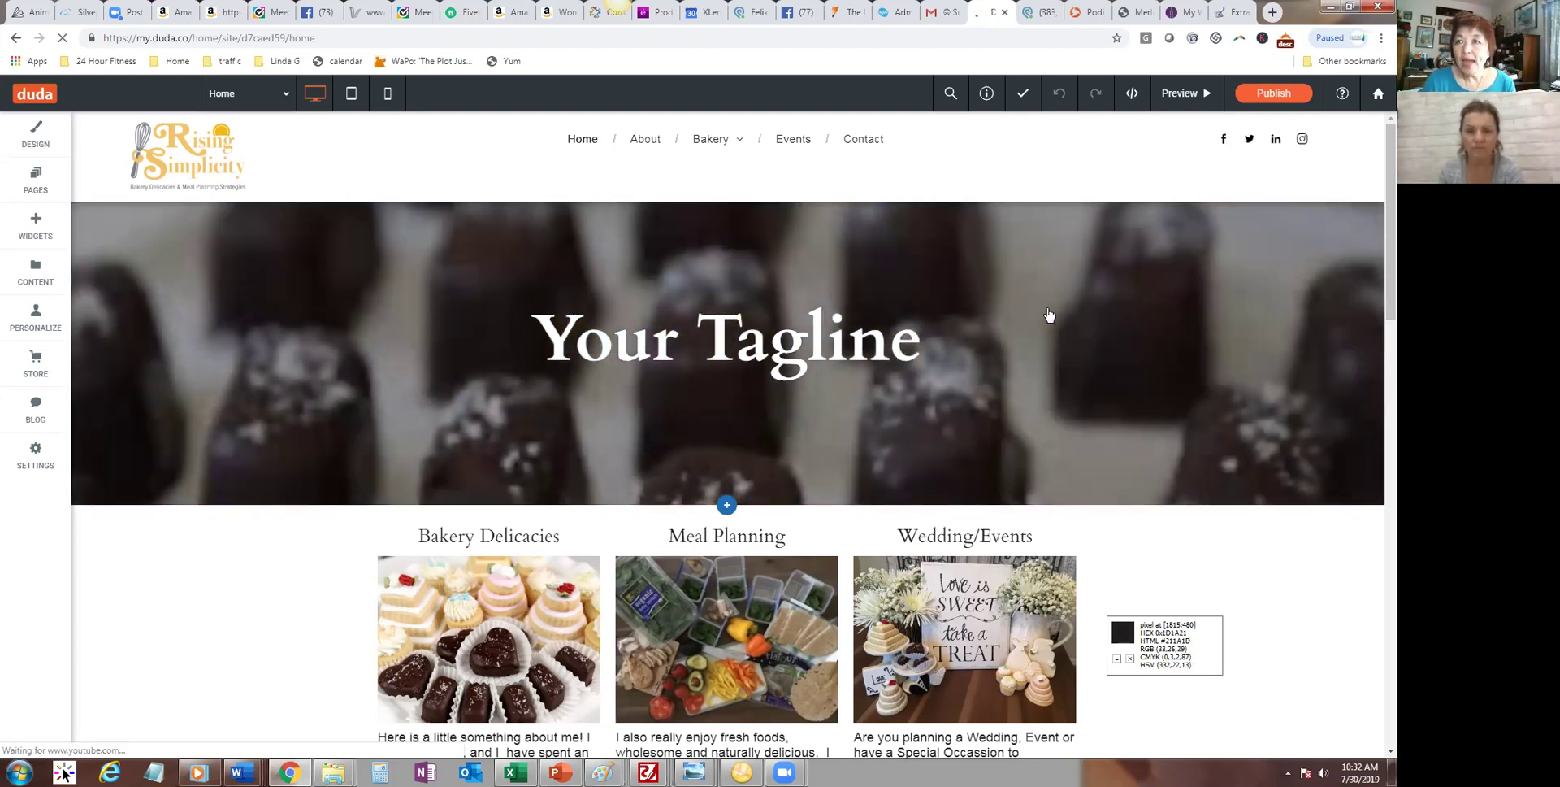
pyautogui.scroll(-2, 1049, 316)
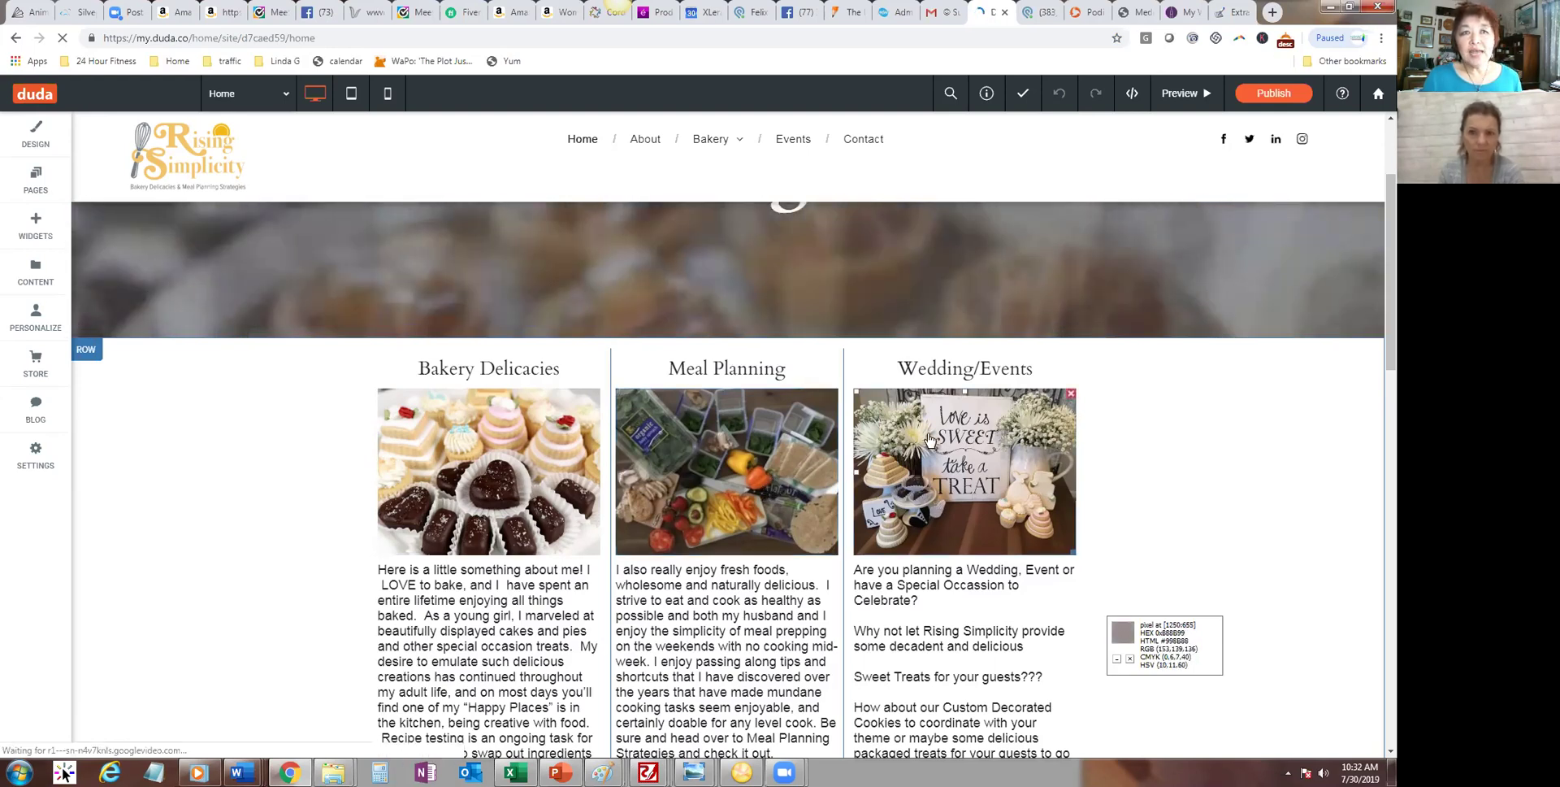
pyautogui.click(426, 363)
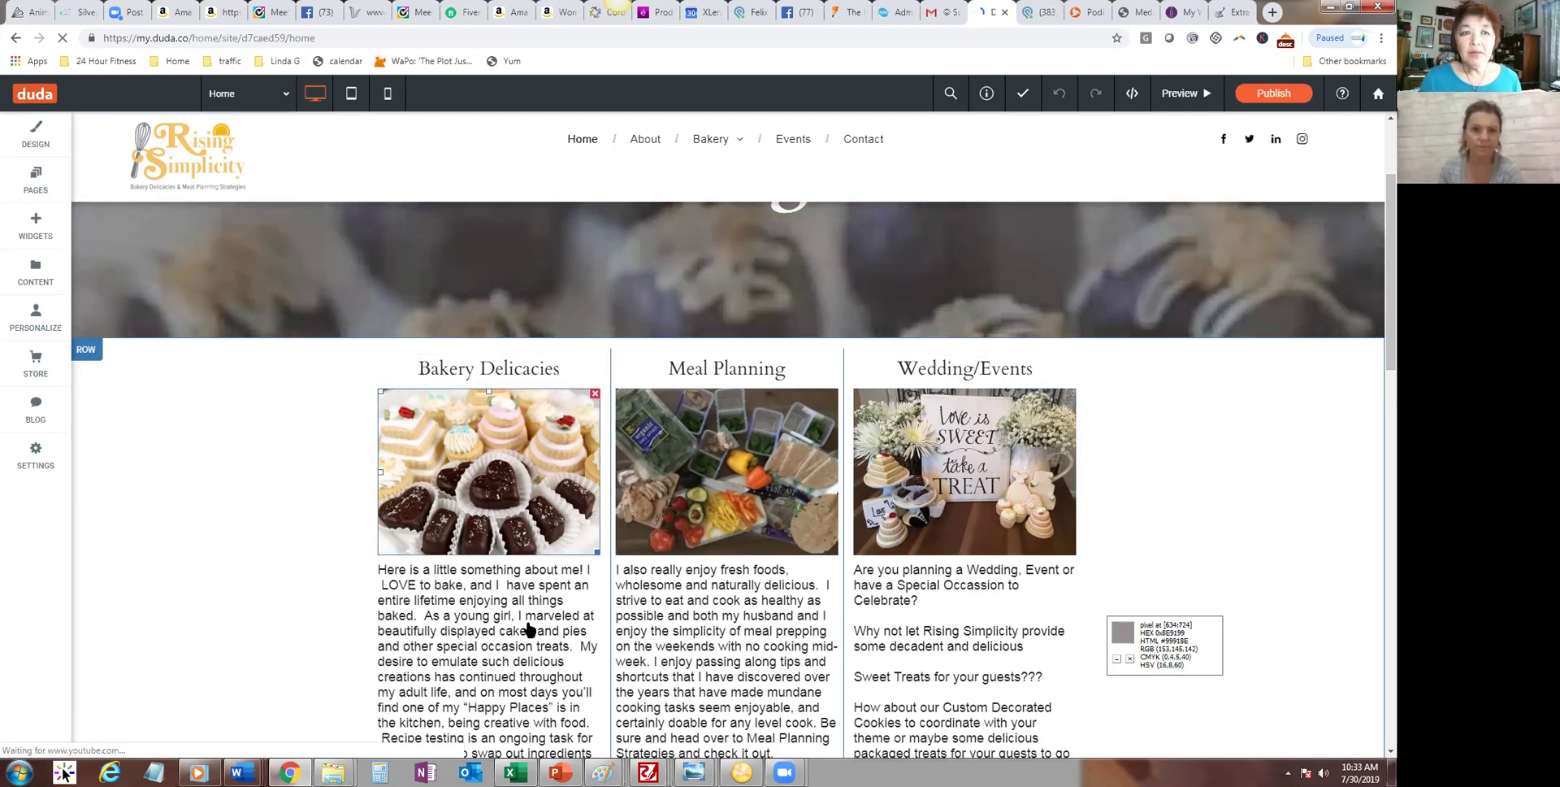
pyautogui.click(514, 624)
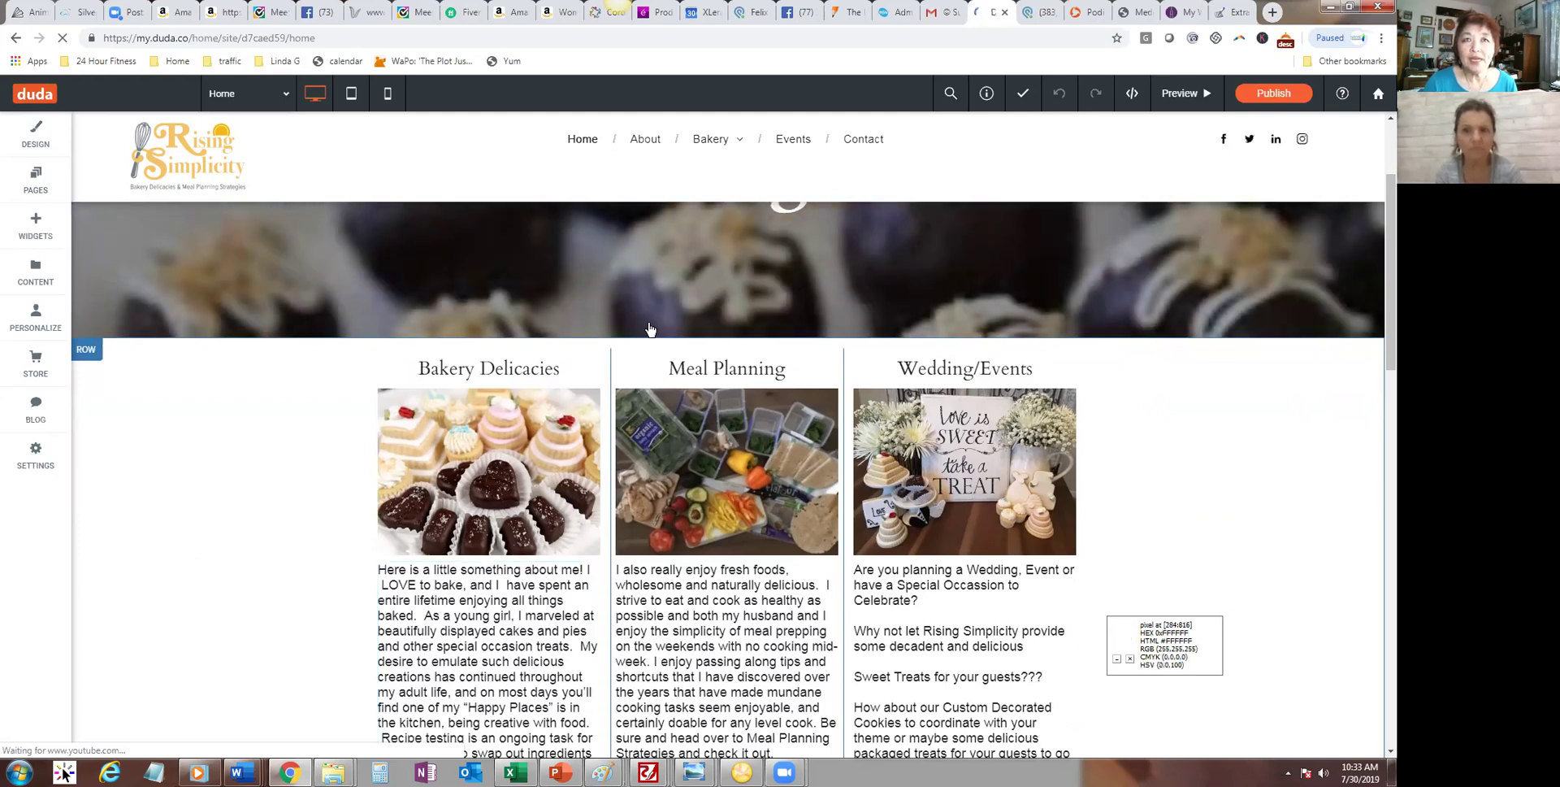
pyautogui.click(639, 154)
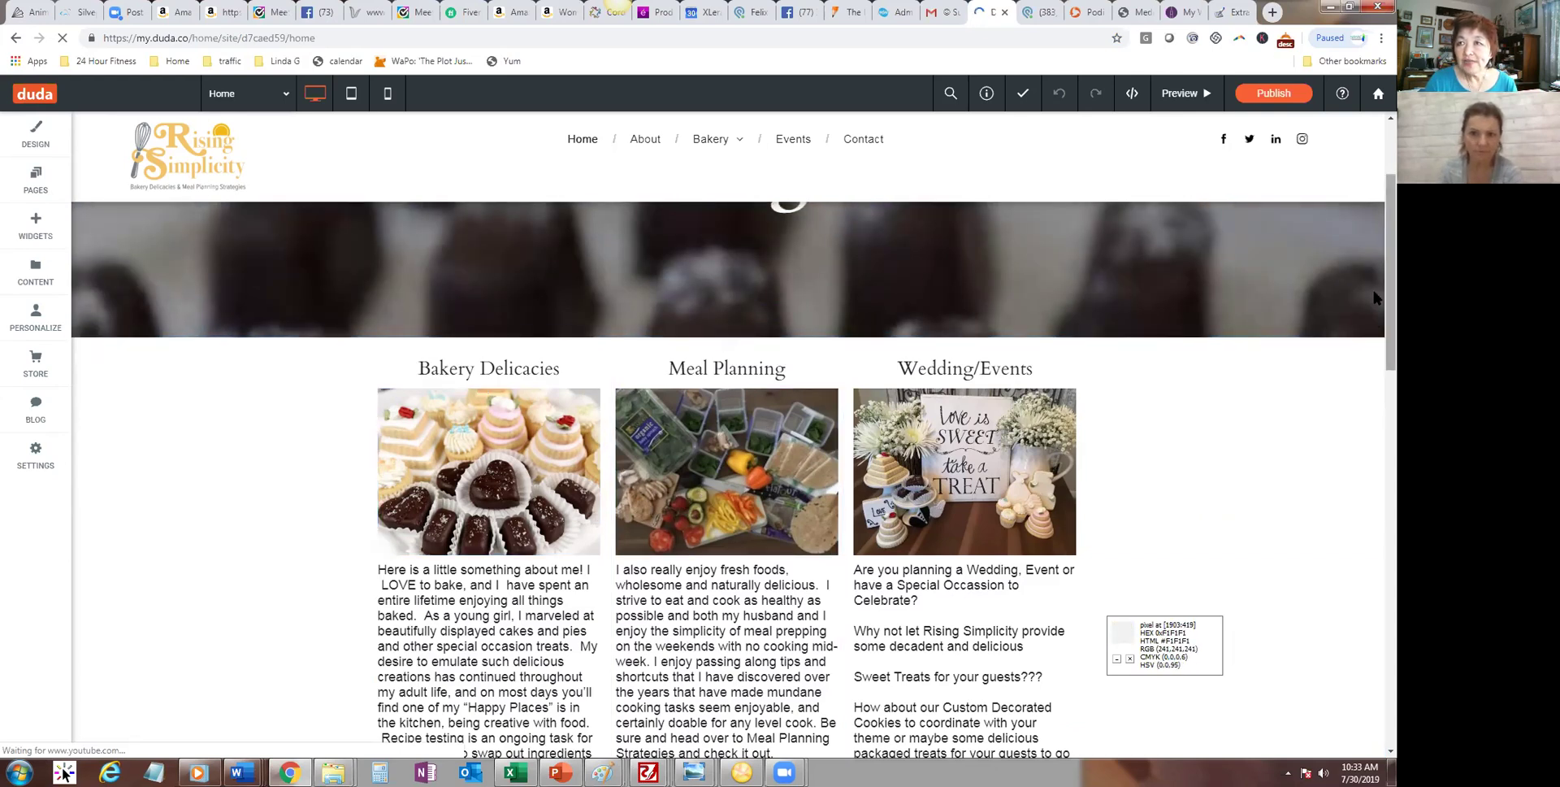
pyautogui.scroll(-8, 1375, 312)
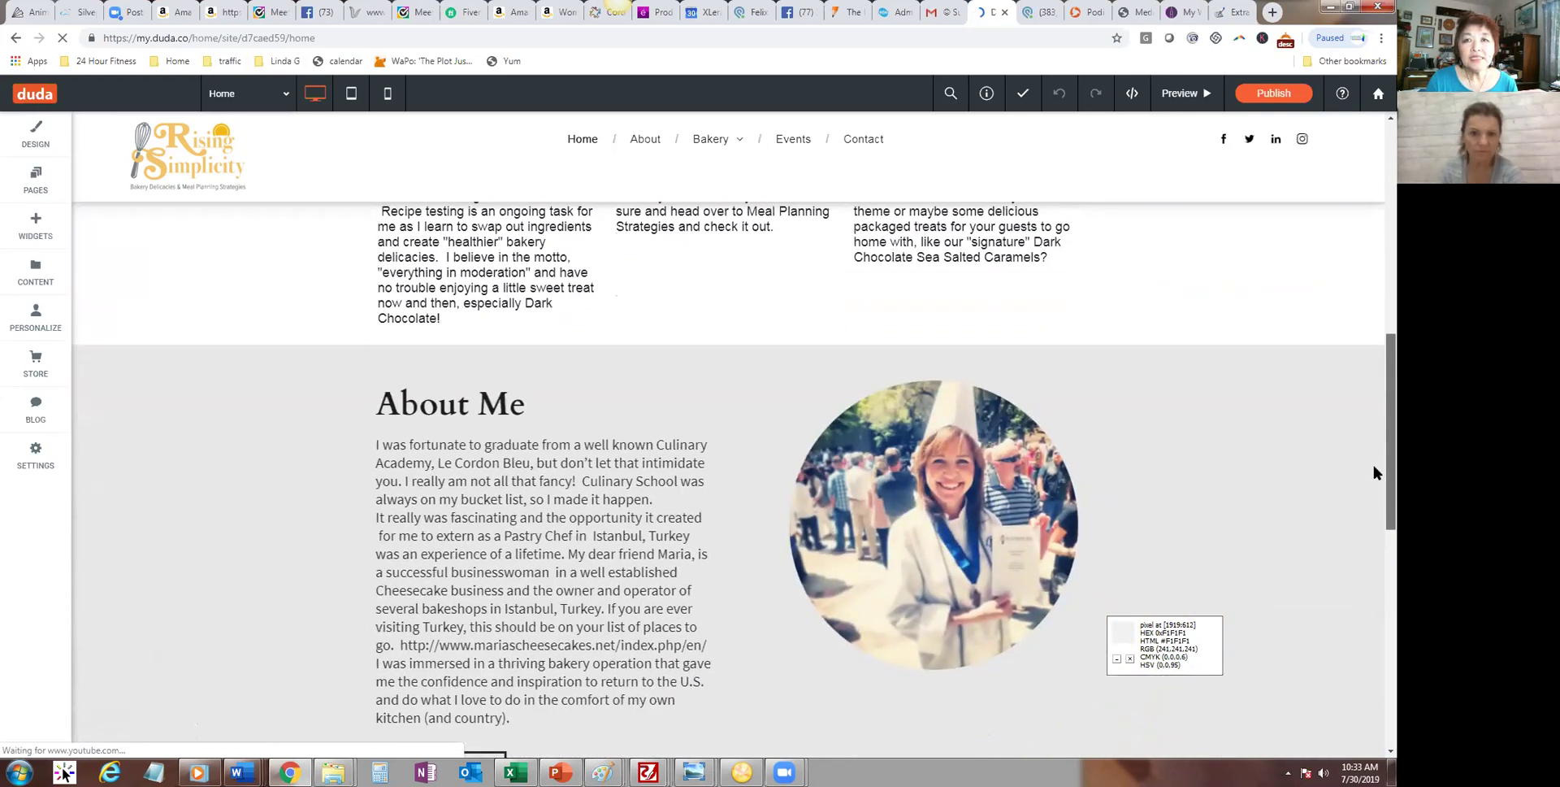
# Step: Examine the home page's About Me section, its Read More button, the header navigation and the Hours section
pyautogui.click(902, 391)
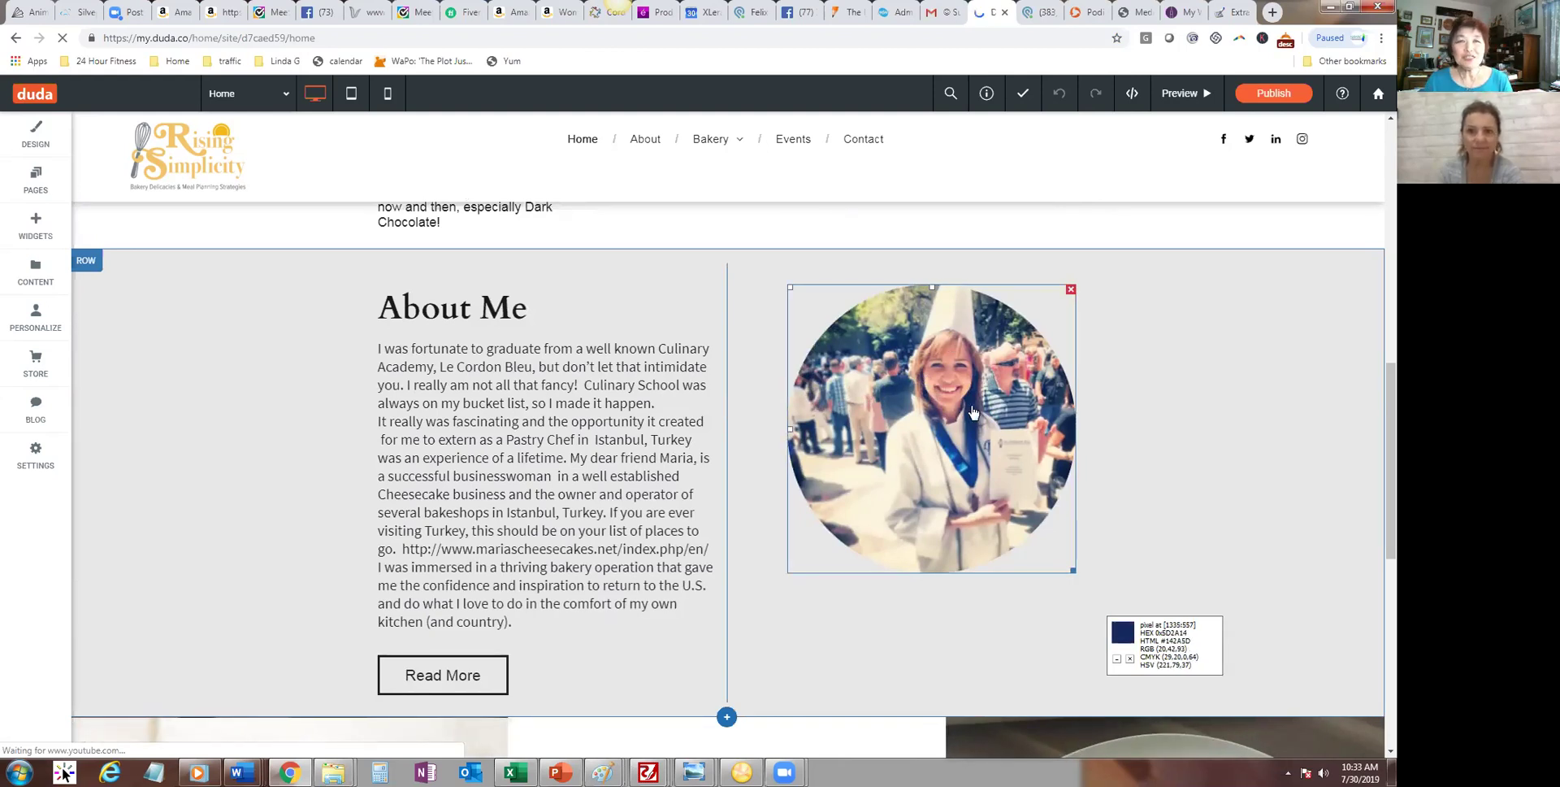
pyautogui.click(496, 396)
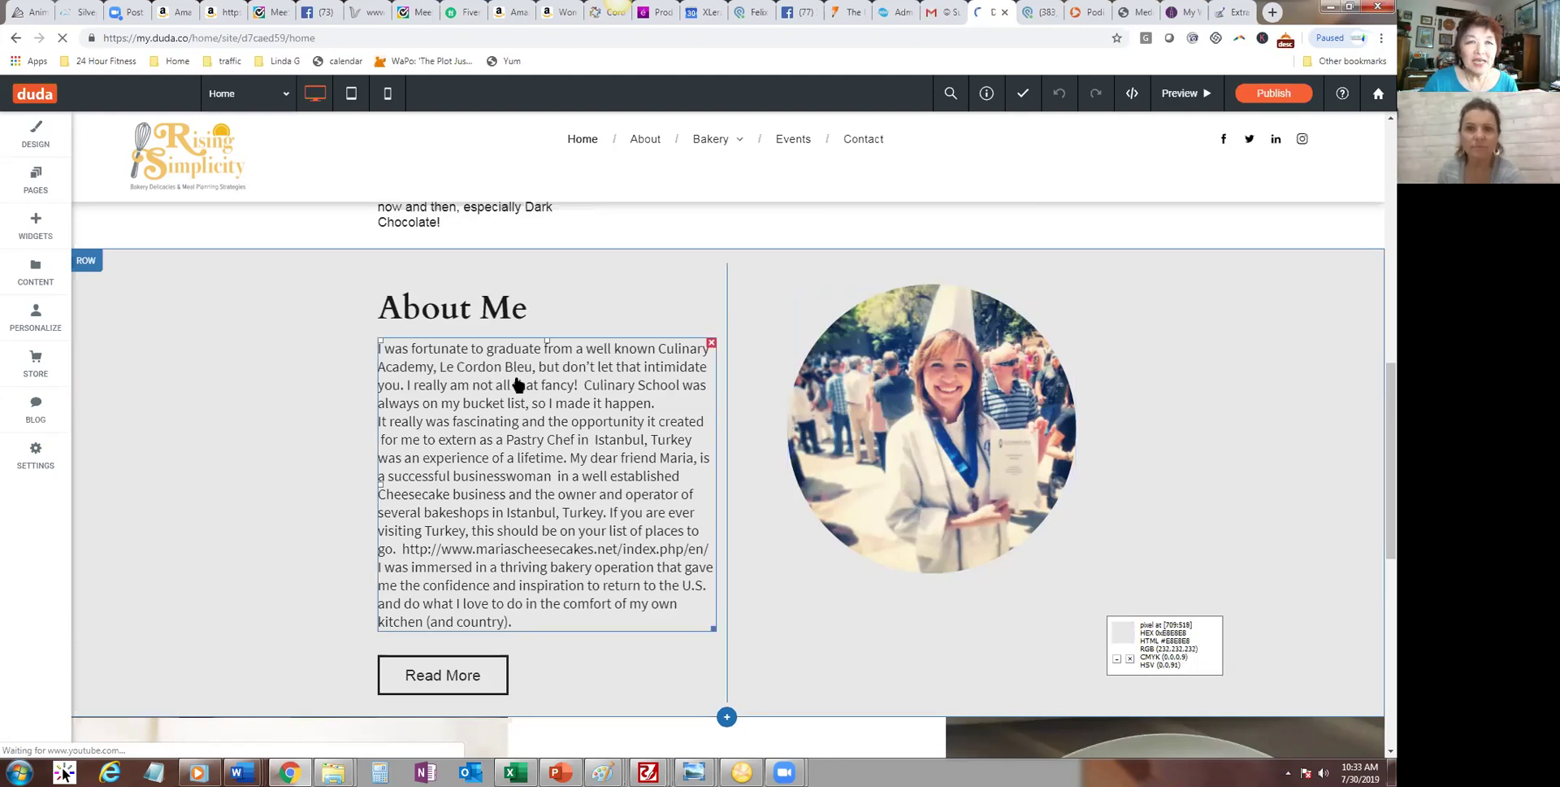
pyautogui.click(846, 422)
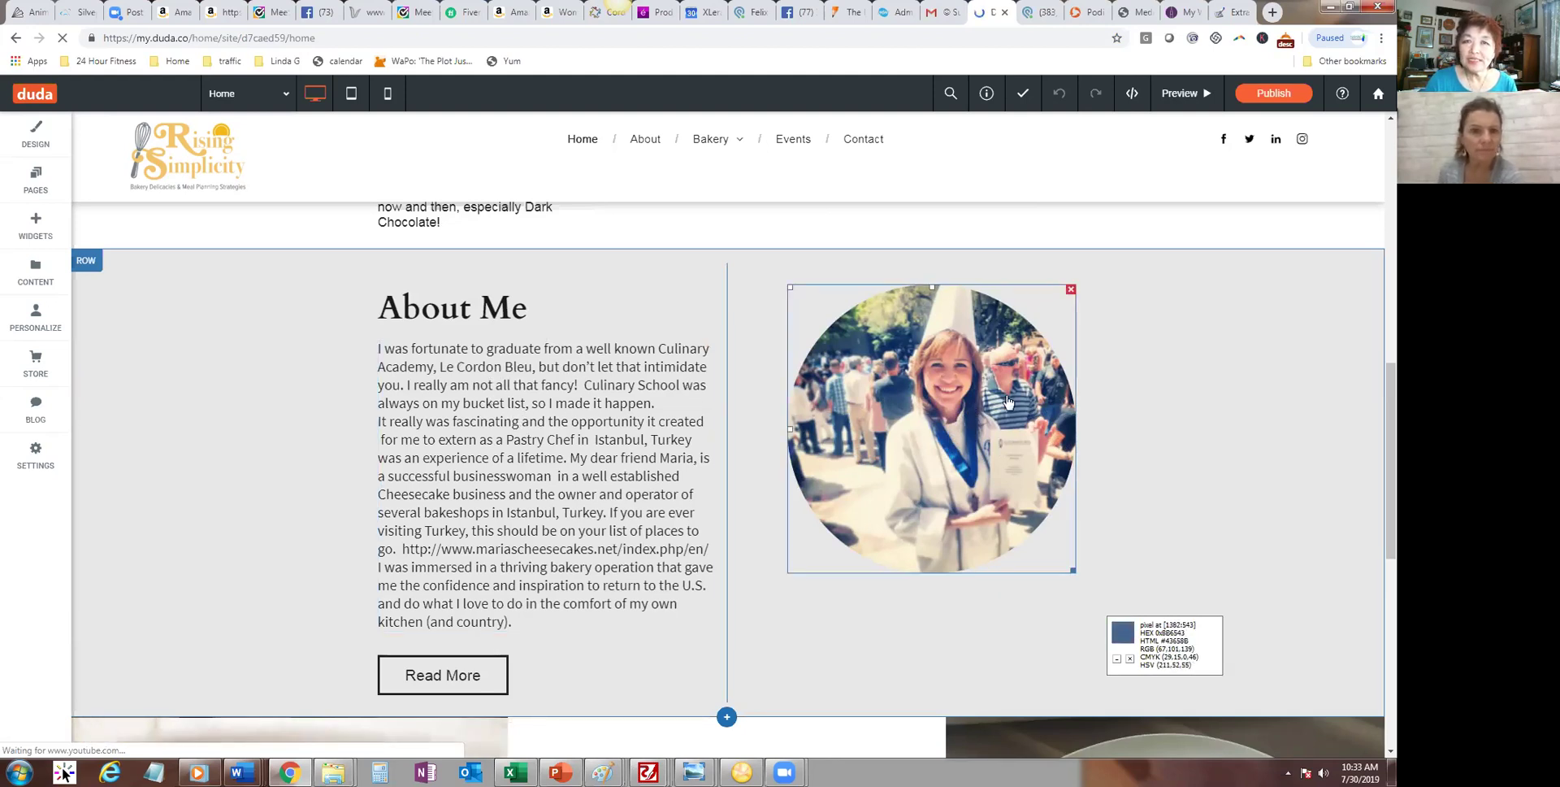
pyautogui.click(471, 677)
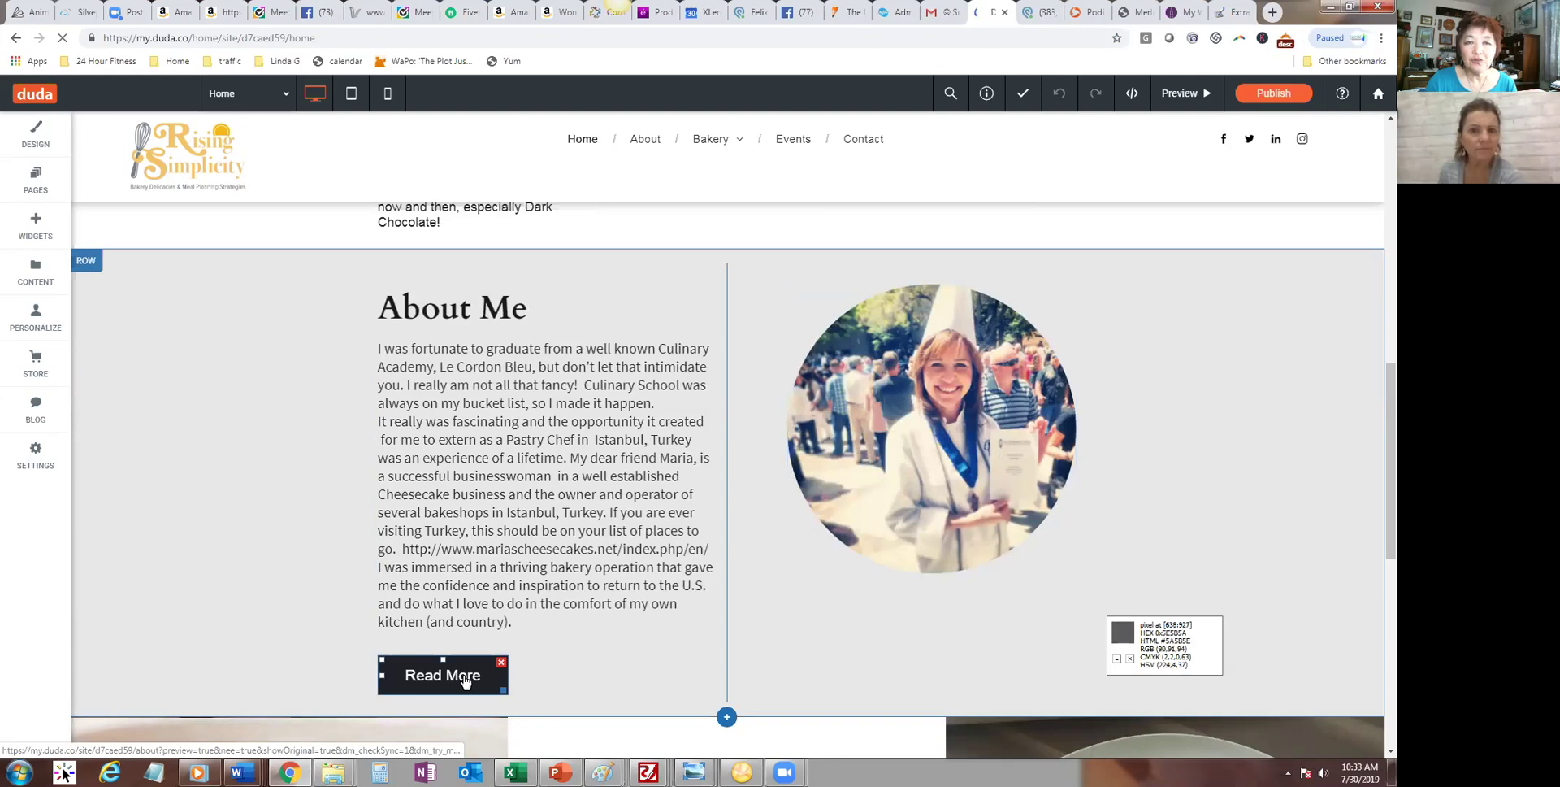
pyautogui.click(646, 157)
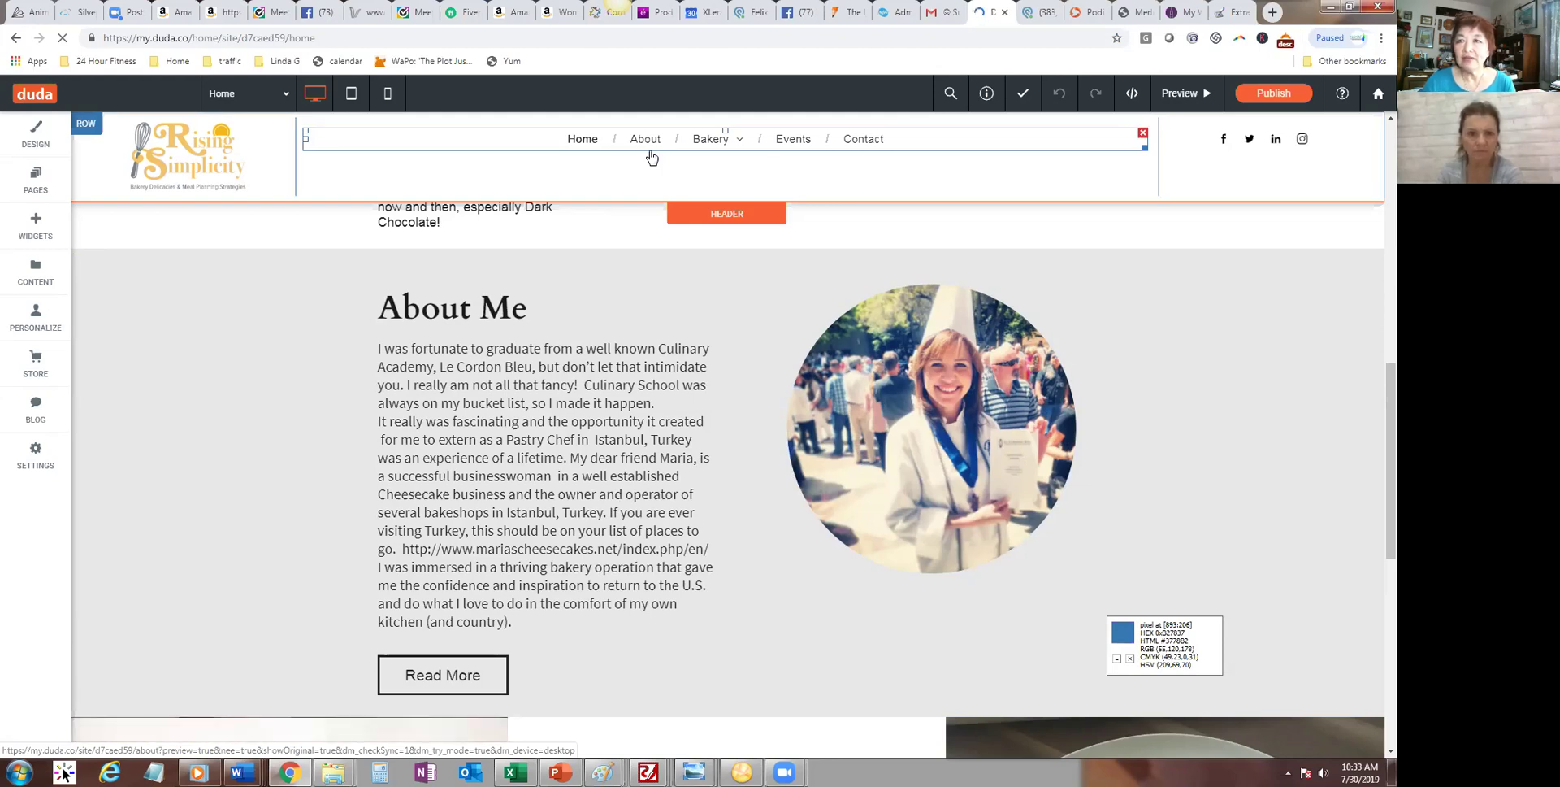
pyautogui.scroll(-6, 1376, 444)
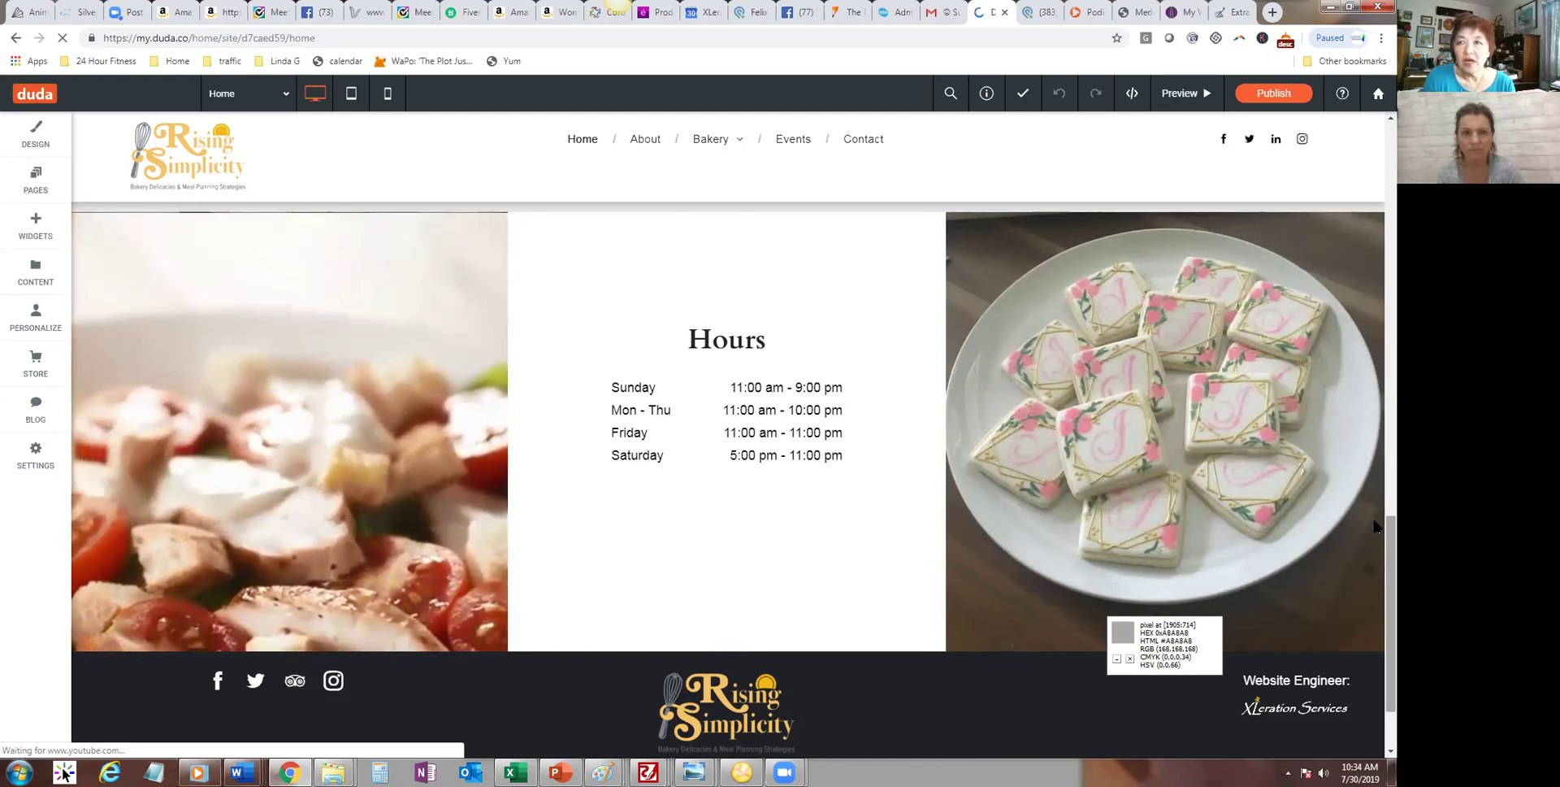
pyautogui.scroll(4, 1375, 465)
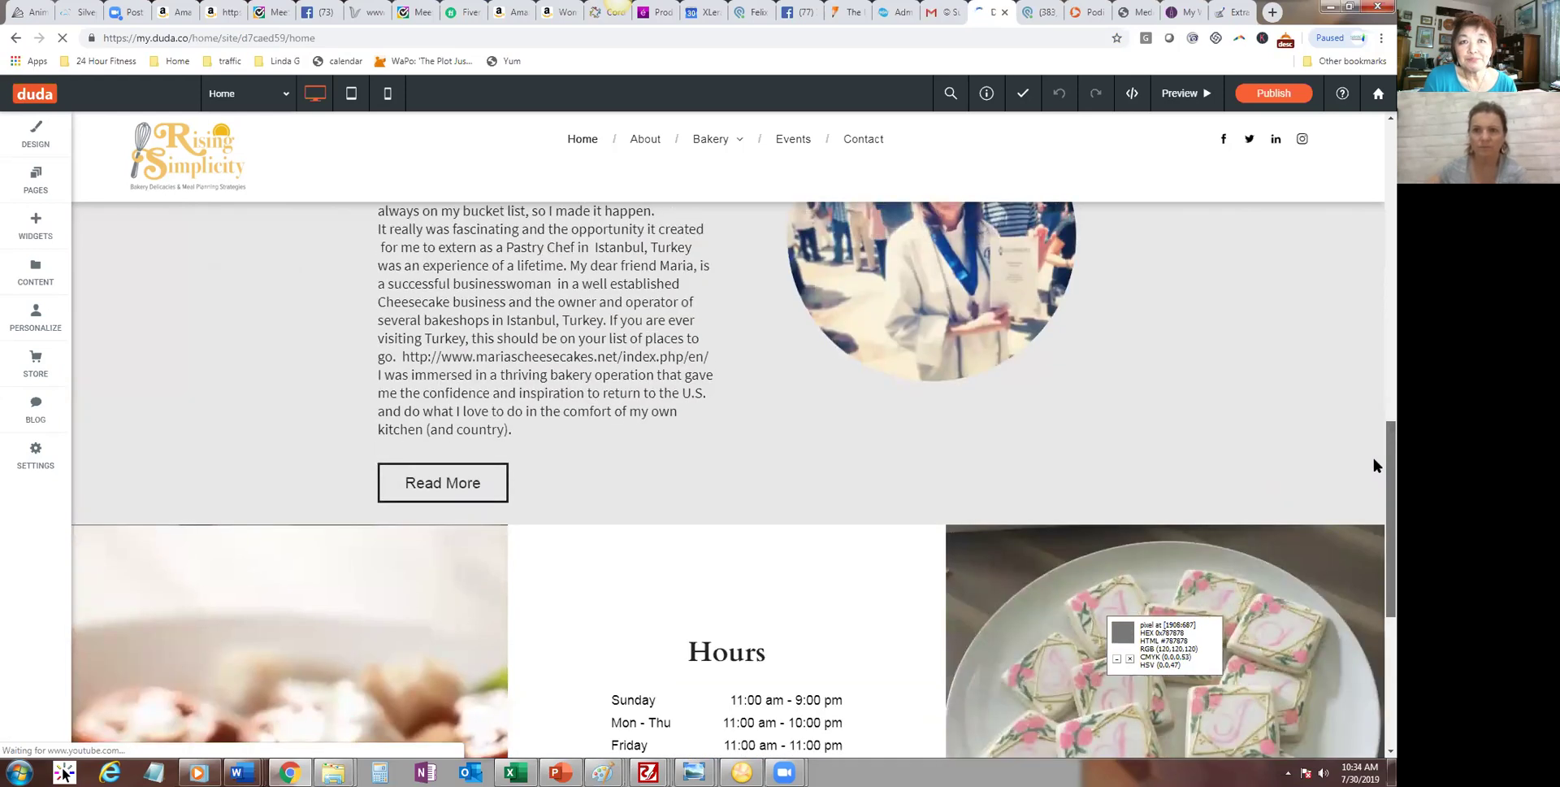
pyautogui.scroll(10, 1348, 284)
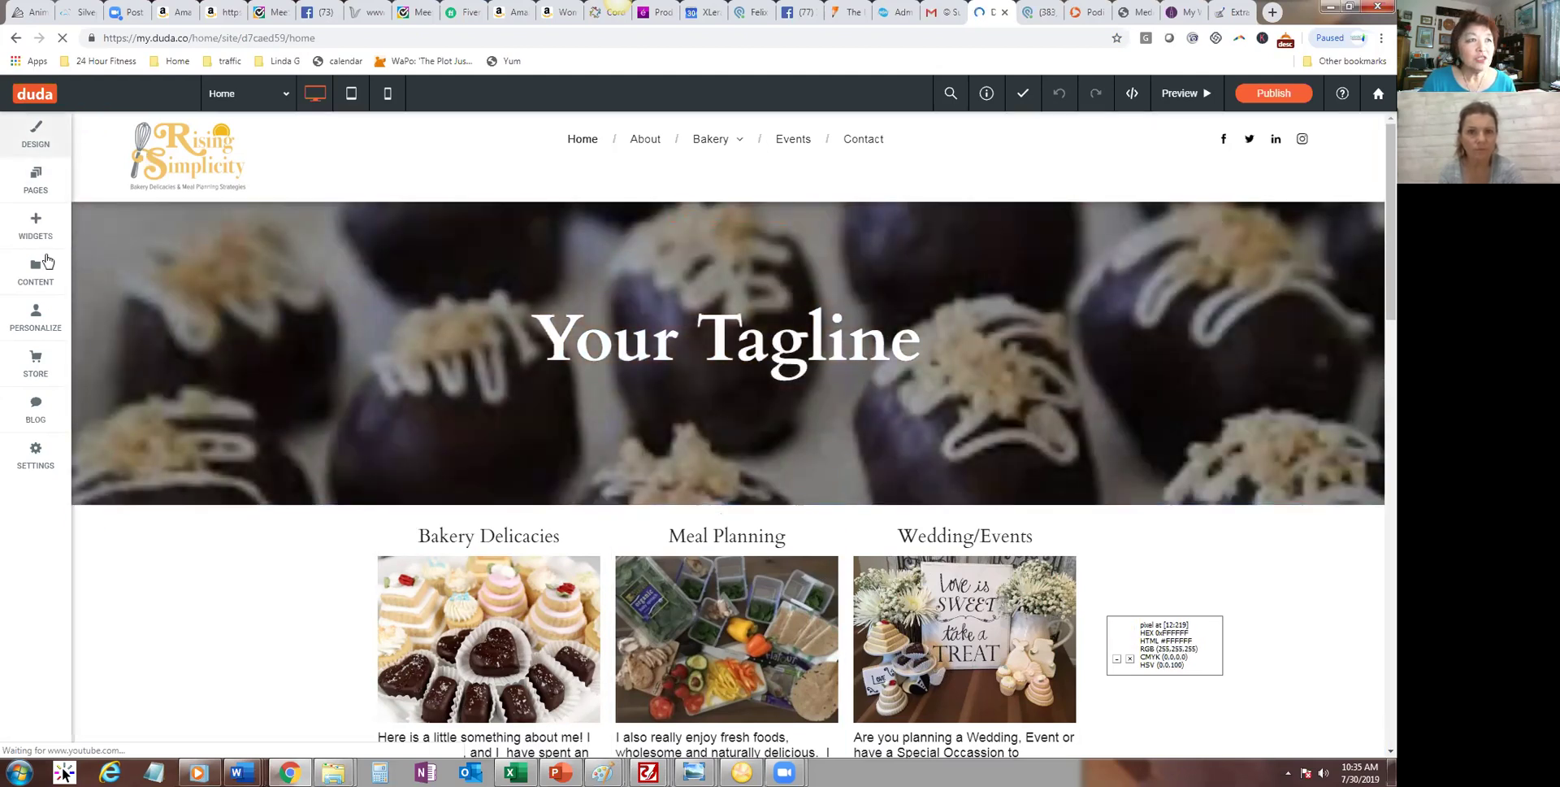
# Step: Look over the frequently used and popular widgets available for the site
pyautogui.click(39, 236)
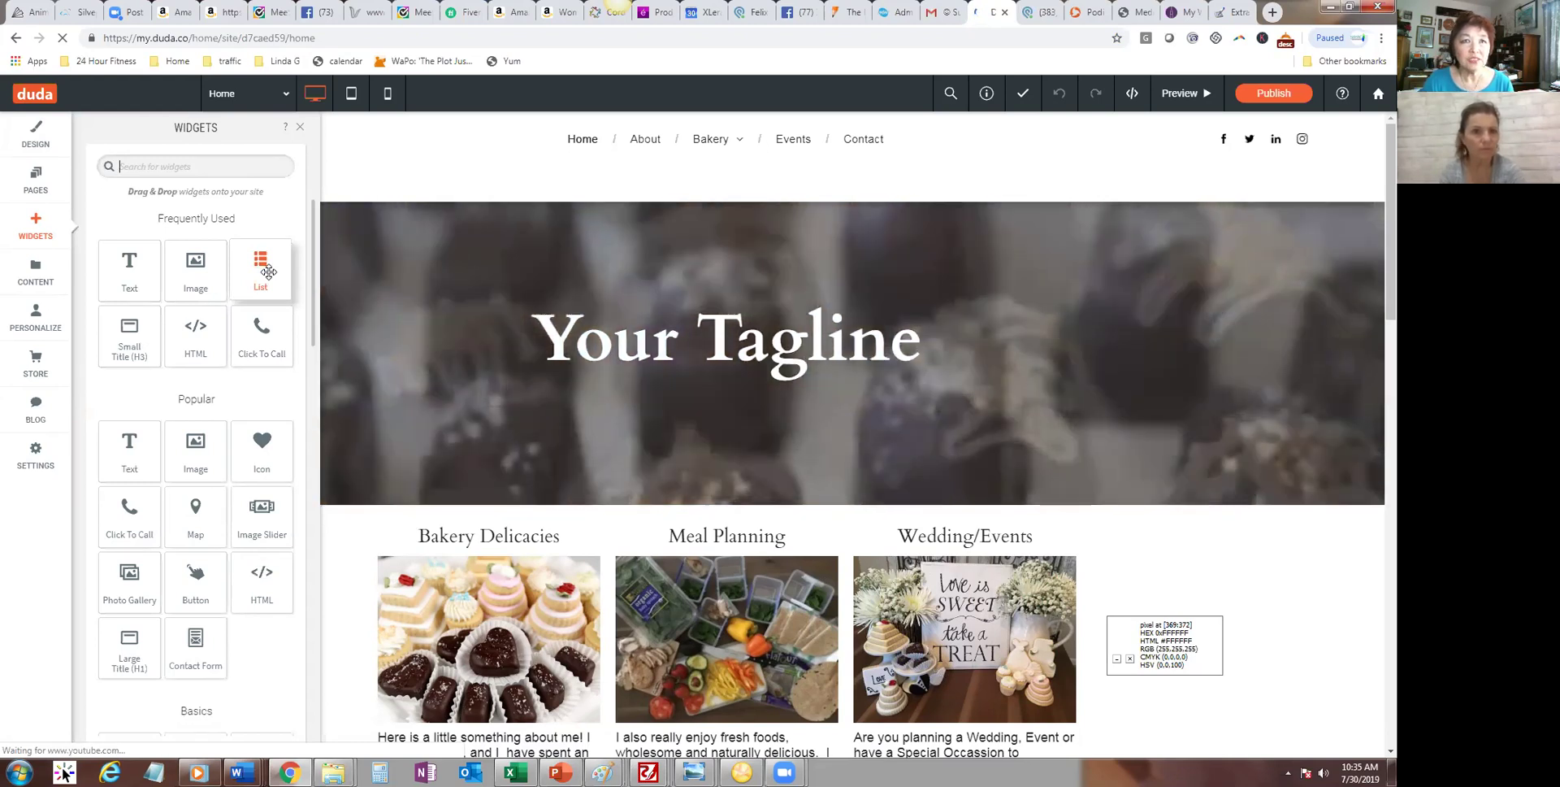
pyautogui.click(345, 599)
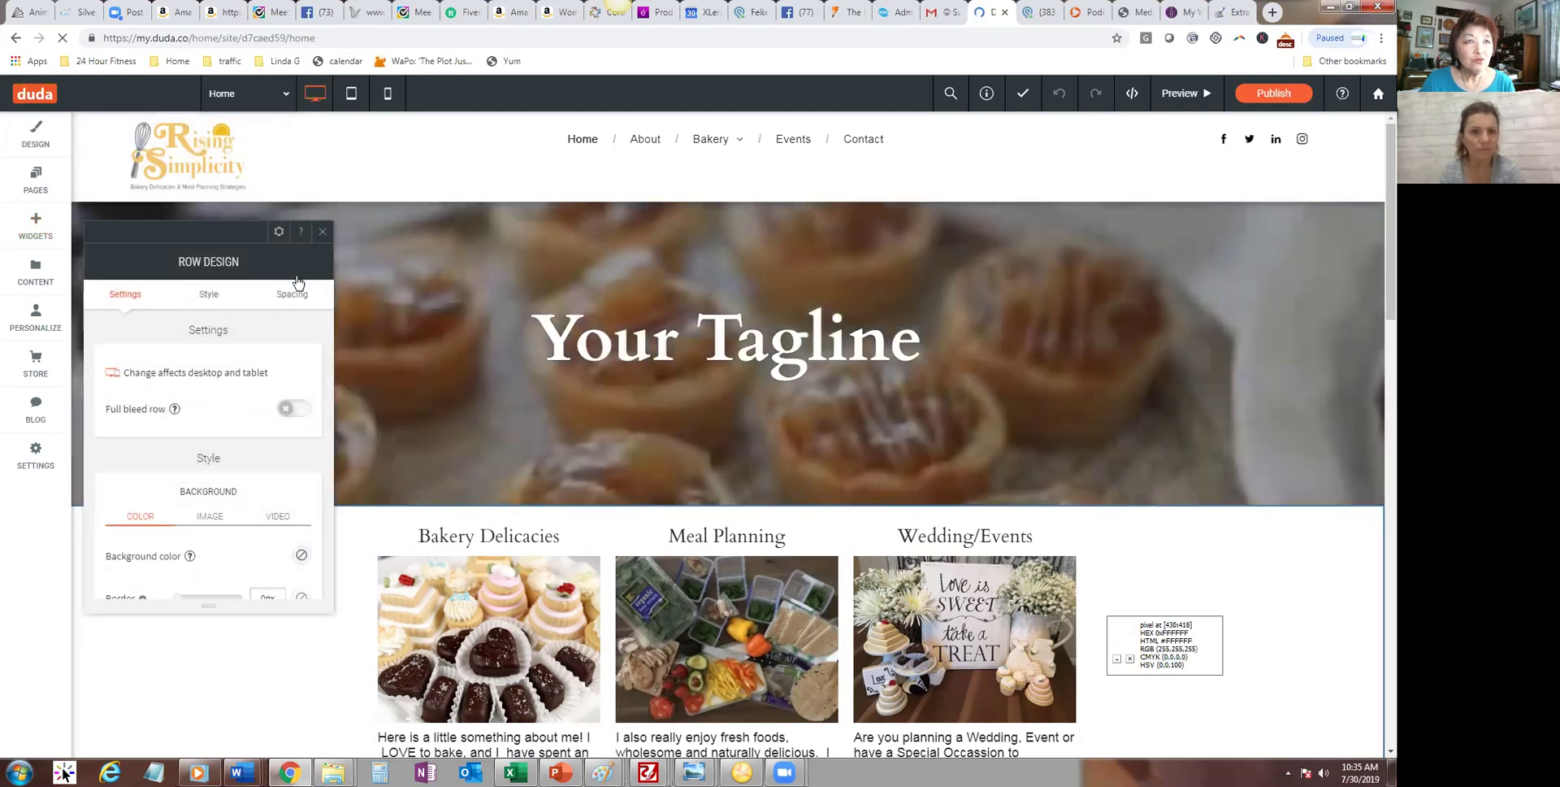
pyautogui.click(322, 232)
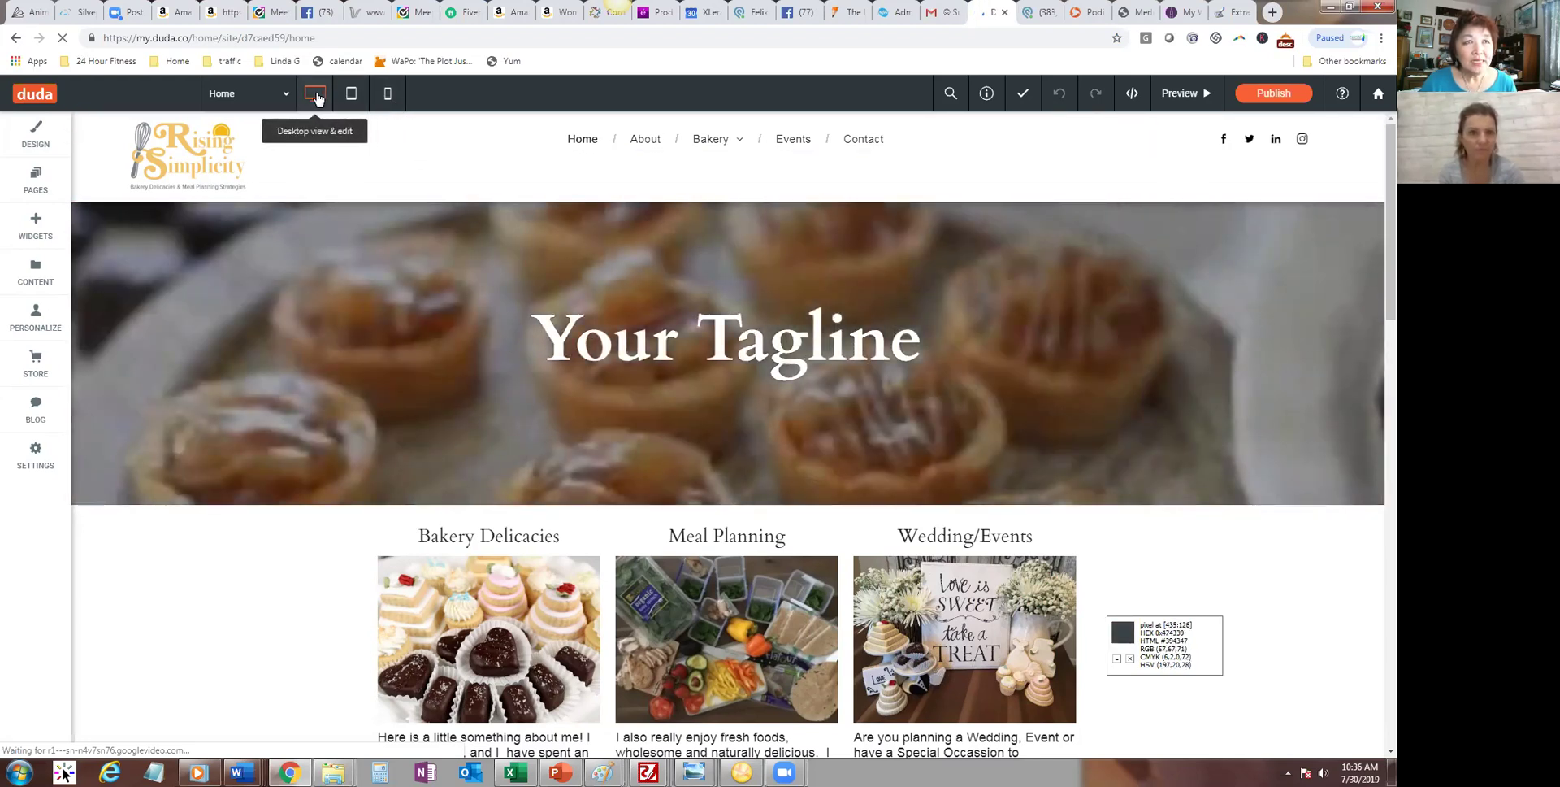
# Step: Switch the editor to the mobile layout and review the home page from the tagline down to Hours
pyautogui.click(387, 94)
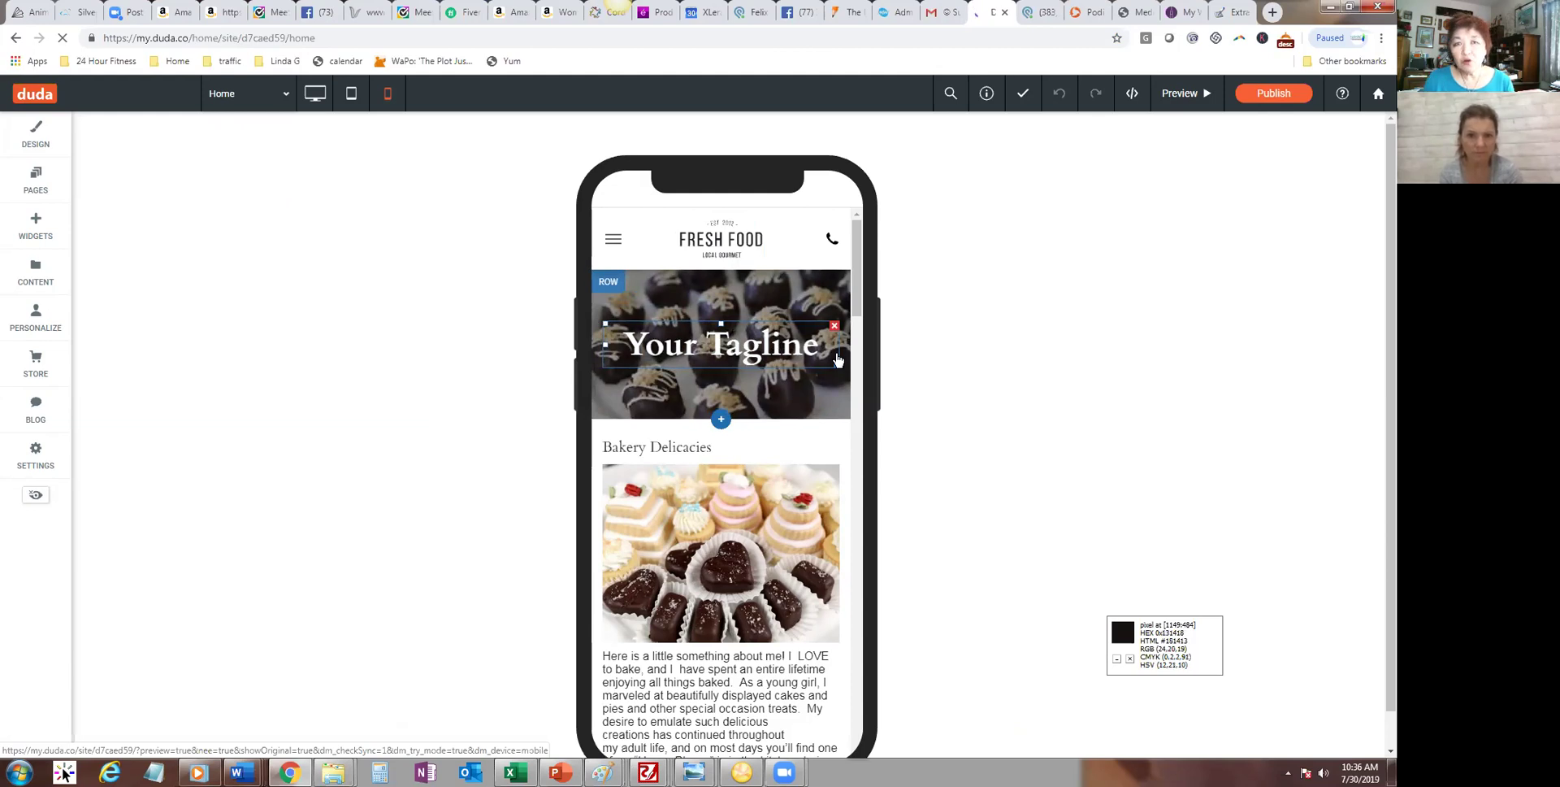
pyautogui.scroll(-3, 859, 324)
pyautogui.moveTo(859, 324); pyautogui.dragTo(918, 599)
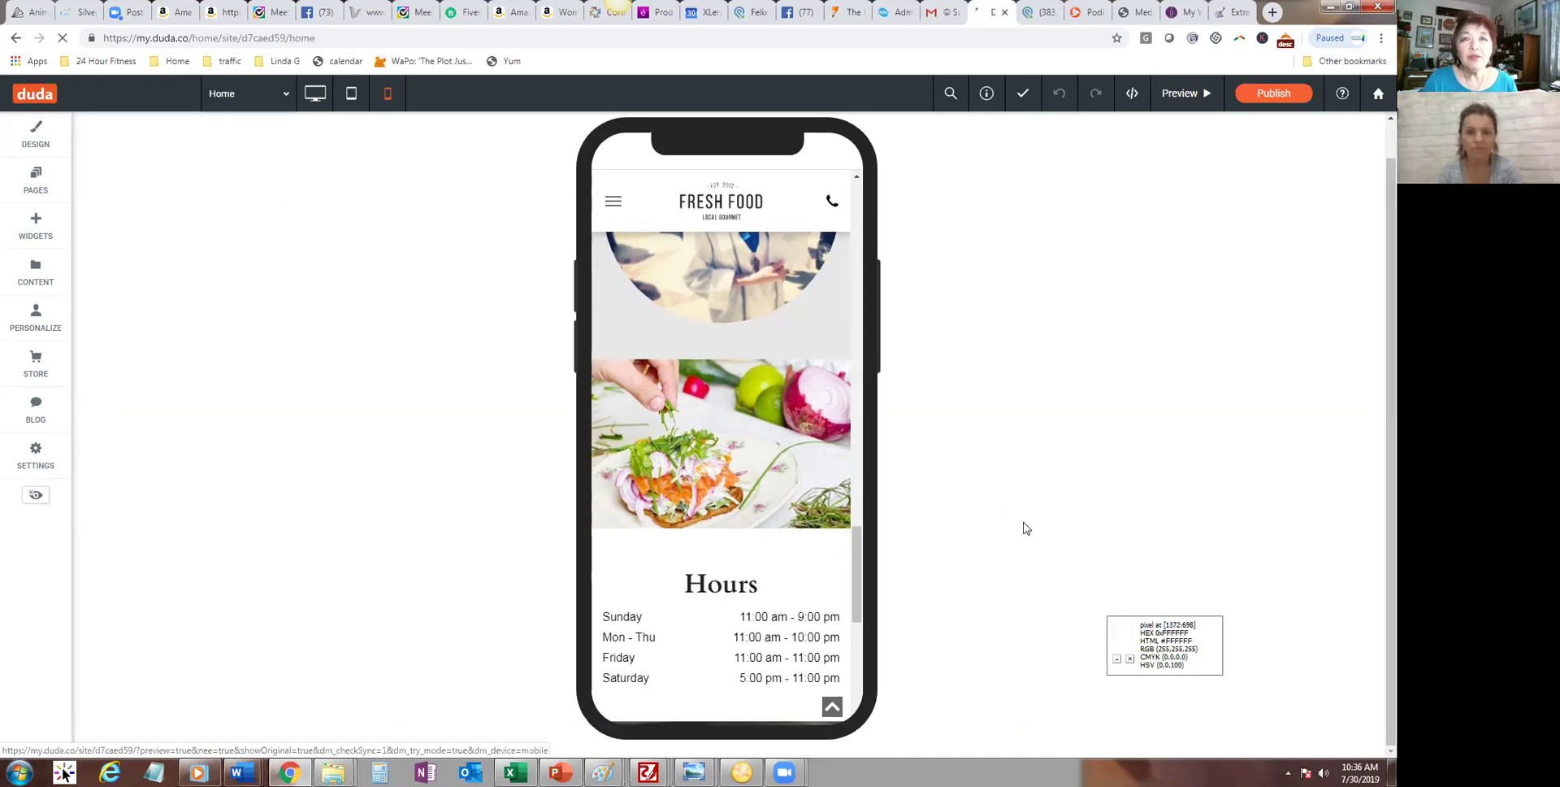
pyautogui.moveTo(853, 556); pyautogui.dragTo(817, 212)
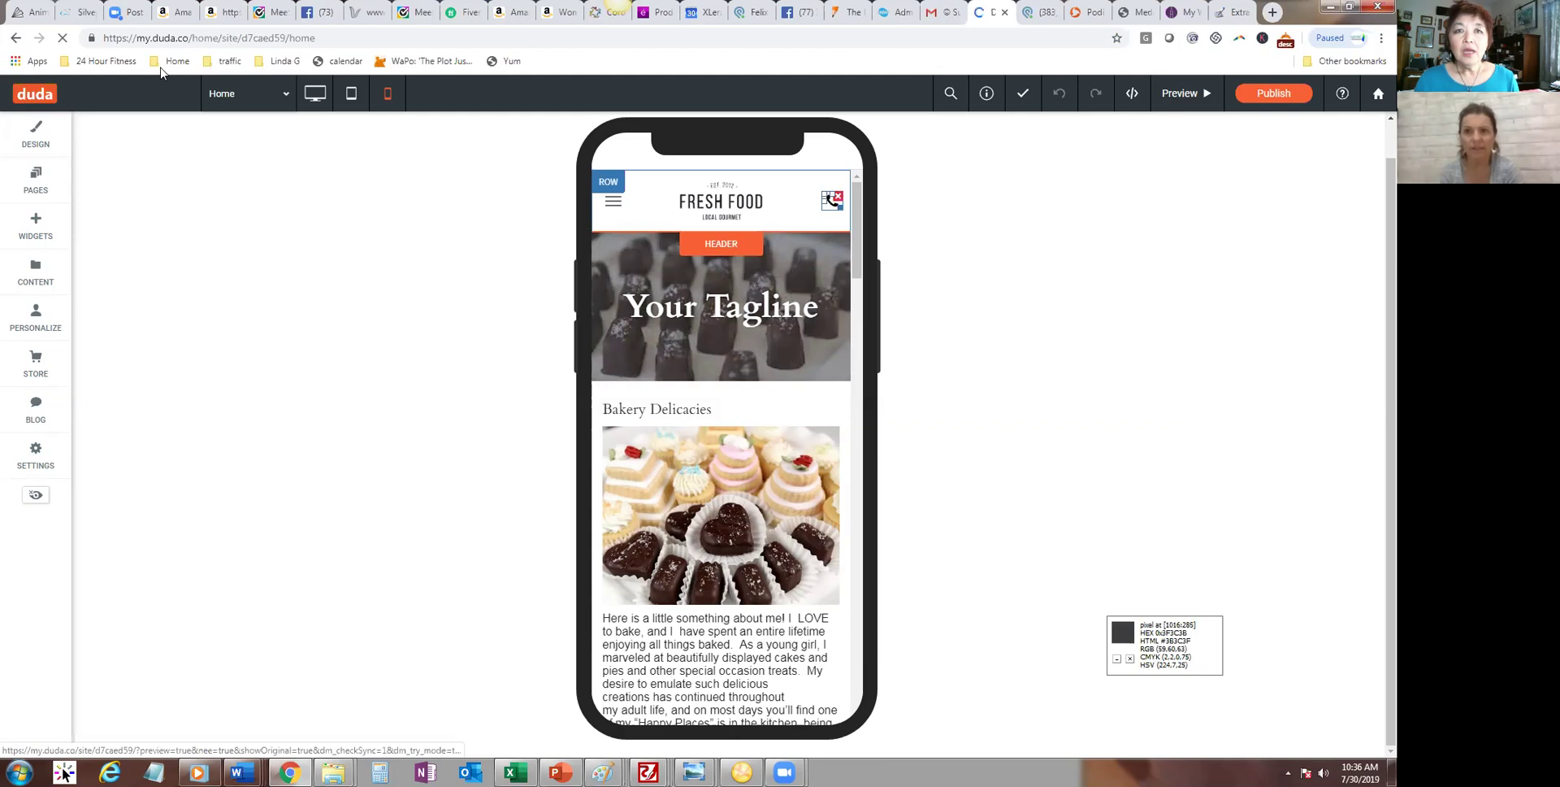
# Step: Add a Click To Call widget between the Wedding/Events text and the About Me section of the mobile page
pyautogui.click(37, 234)
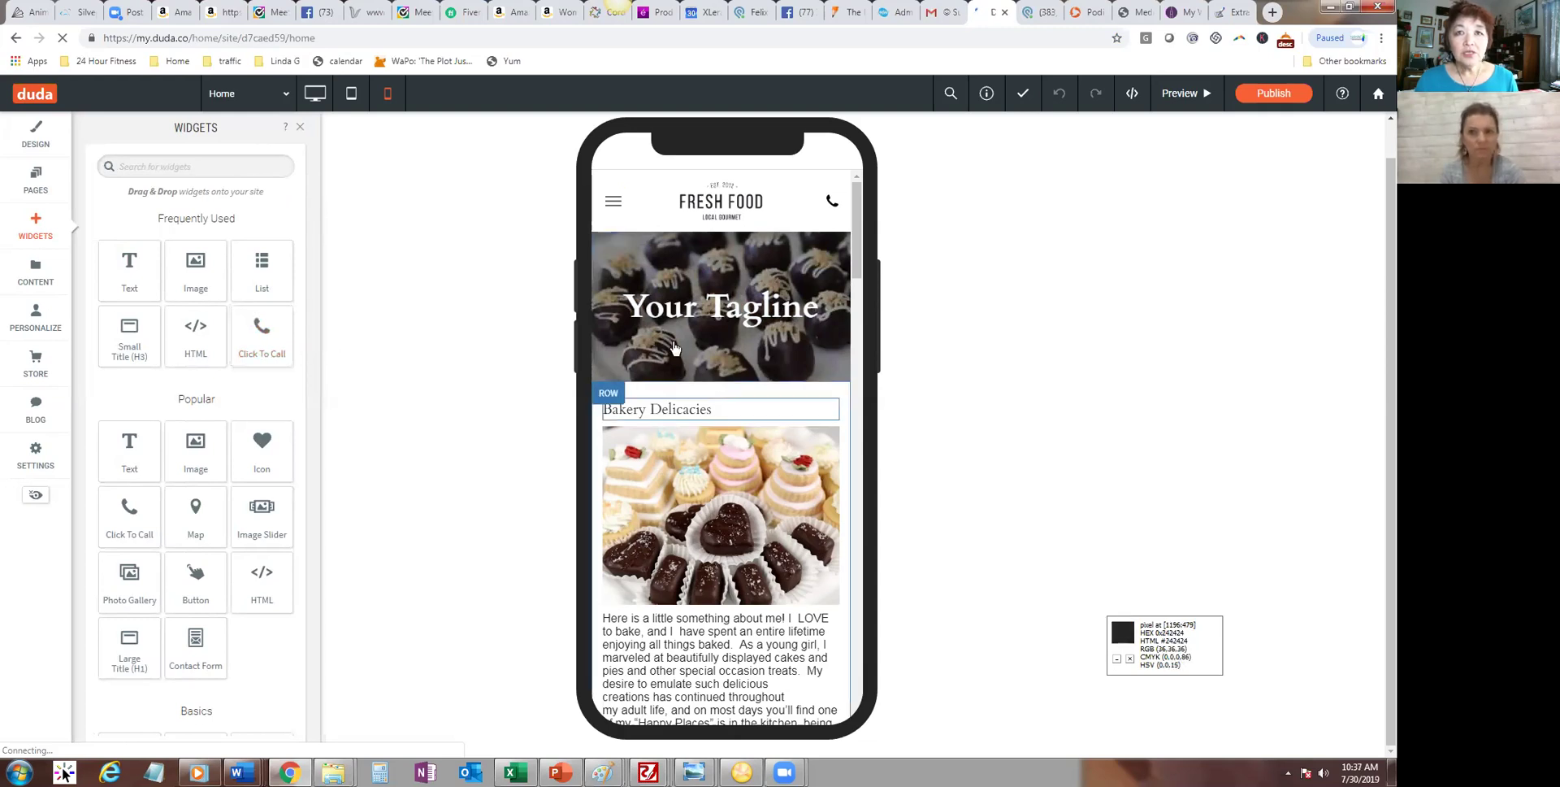
pyautogui.moveTo(856, 274); pyautogui.dragTo(855, 486)
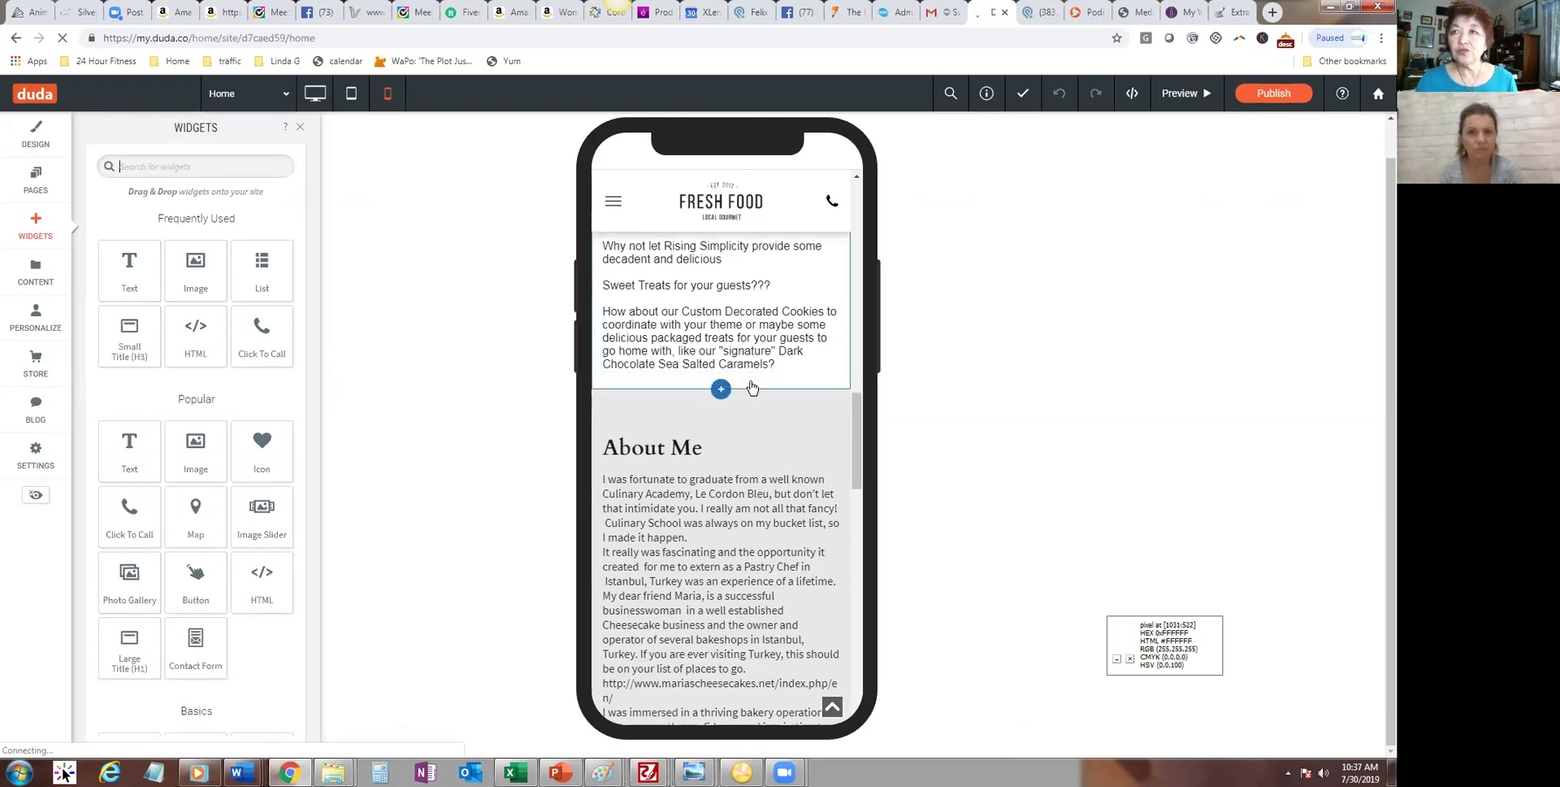
pyautogui.moveTo(277, 332); pyautogui.dragTo(718, 400)
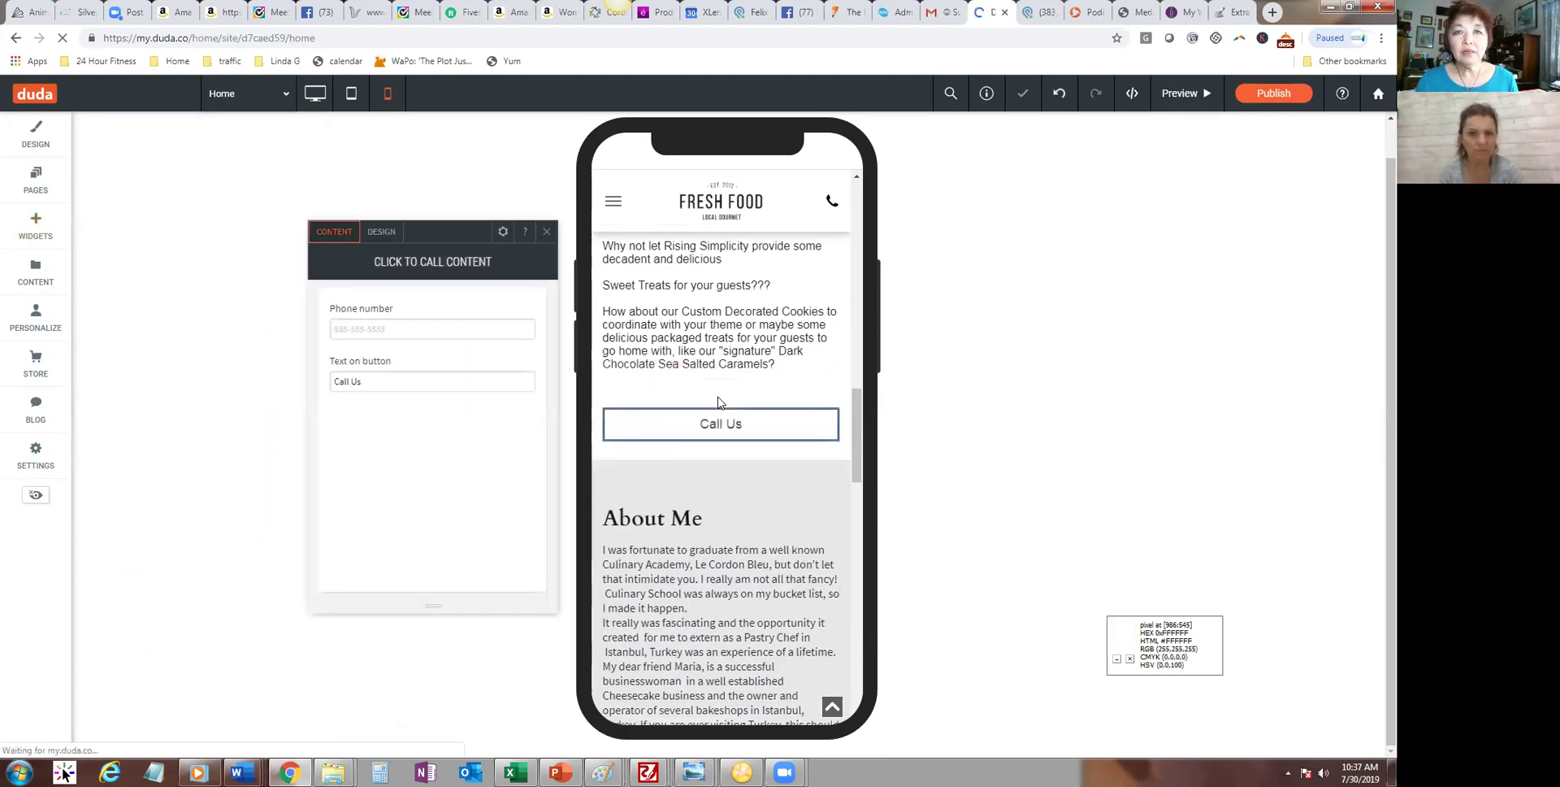
# Step: Enter the business owner's phone number for the Click To Call widget
pyautogui.click(364, 334)
pyautogui.write('916-503')
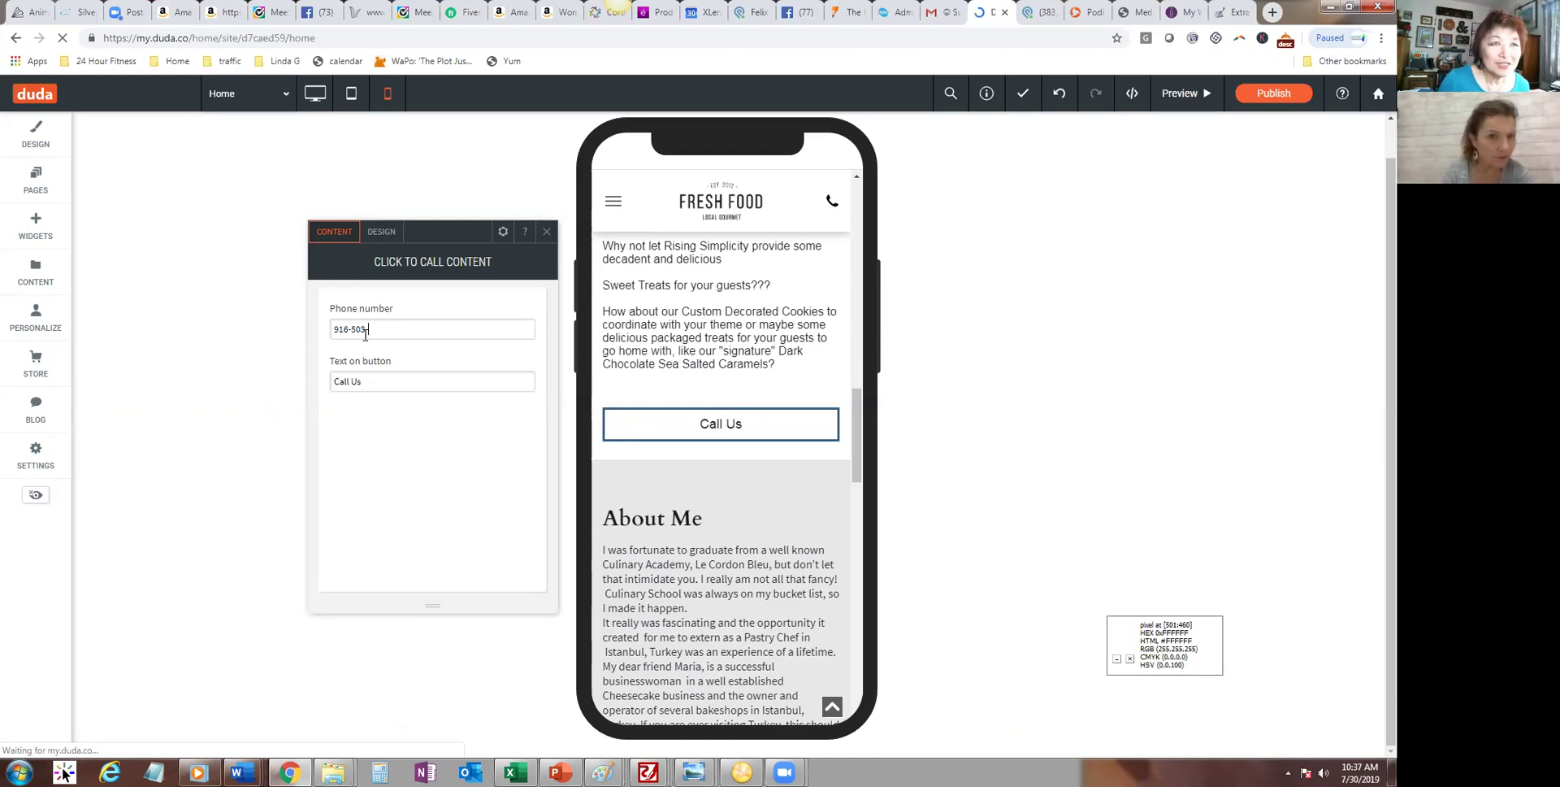
pyautogui.press('BackSpace')
pyautogui.press('BackSpace')
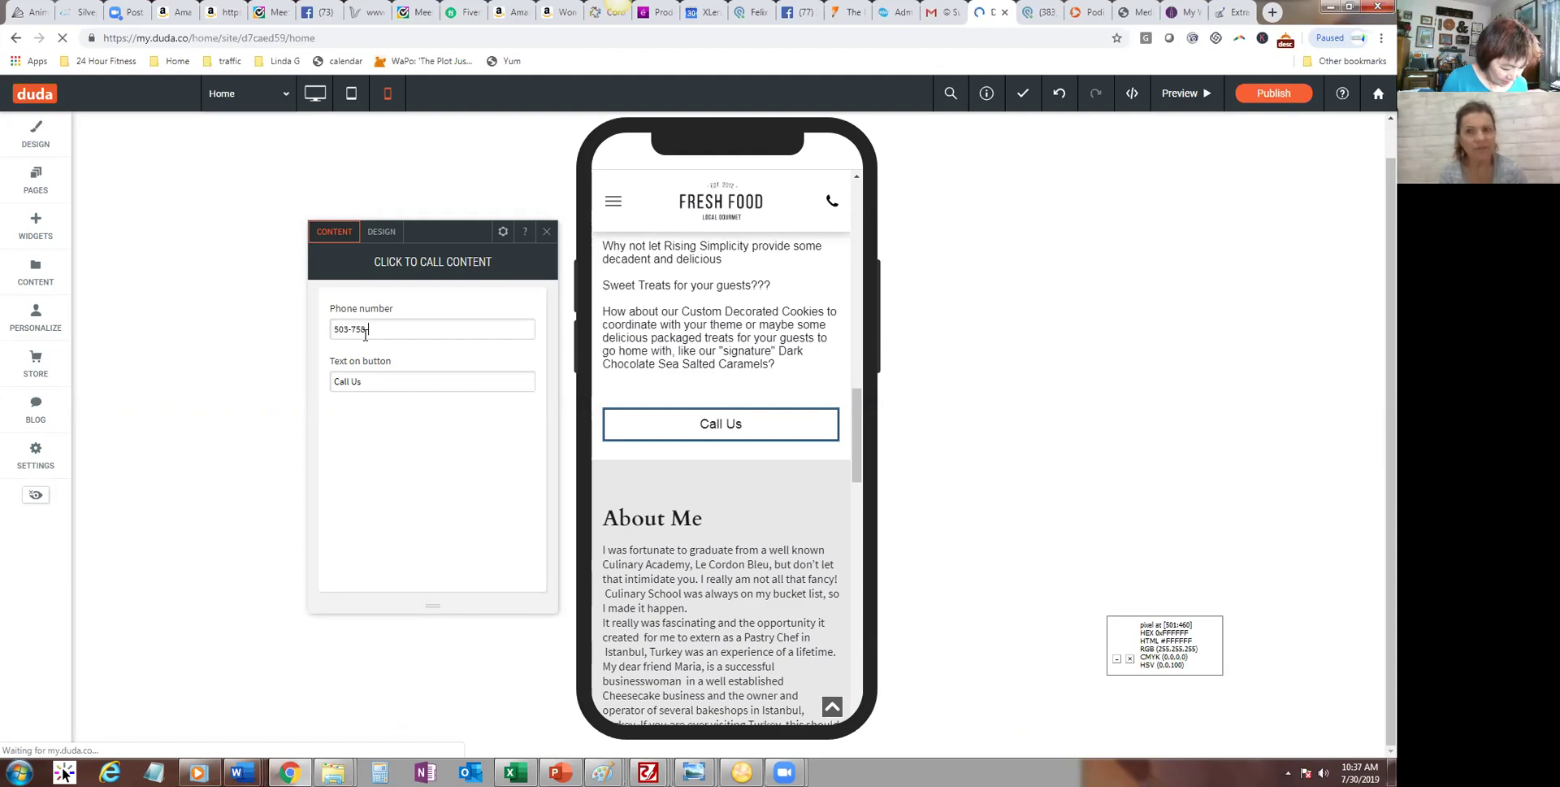
pyautogui.write('75')
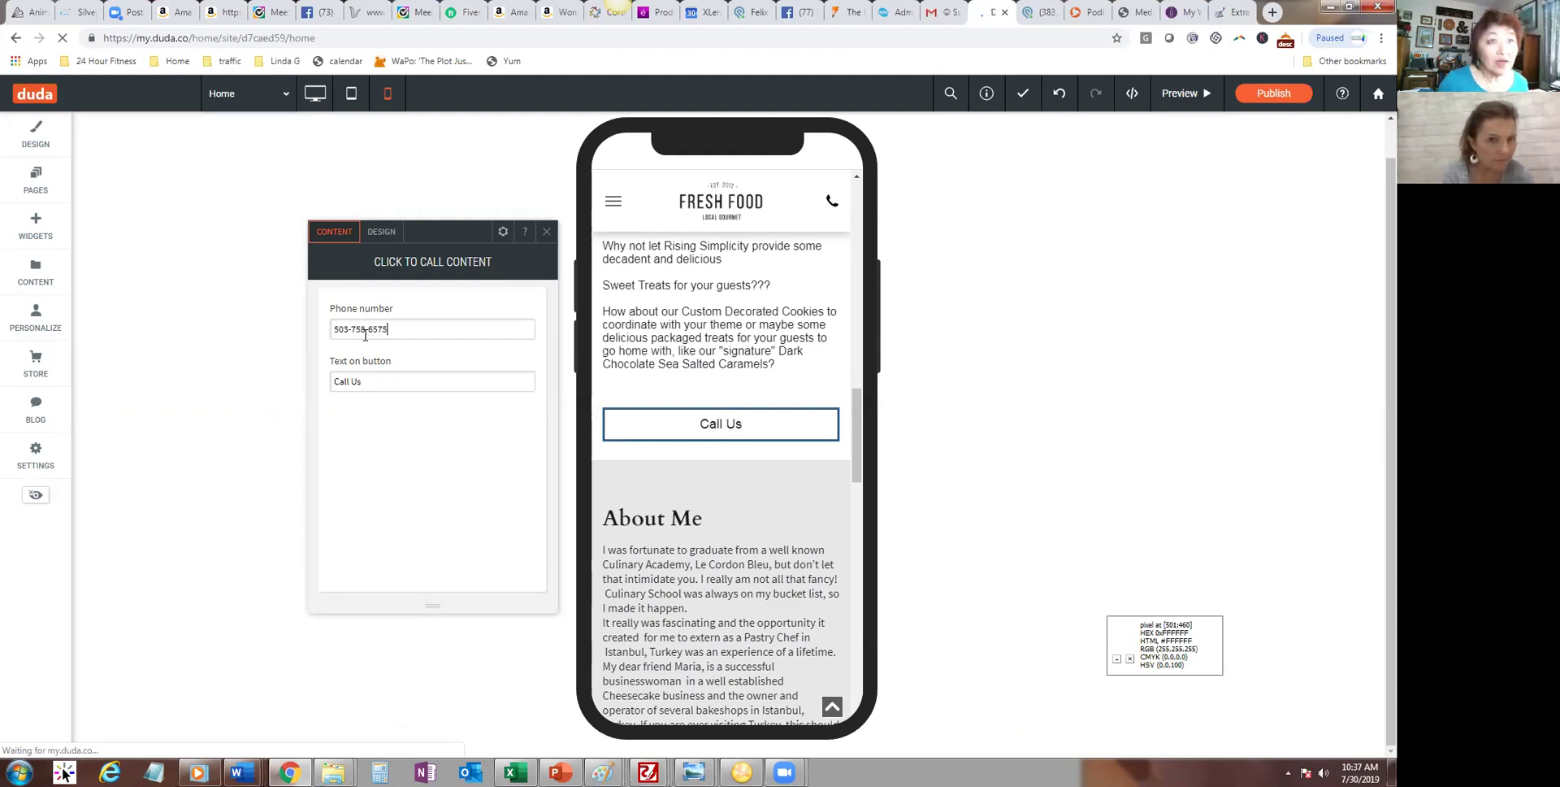
# Step: Change the call button's text to "Call" followed by the owner's first name and close the widget's settings
pyautogui.click(382, 375)
pyautogui.press('BackSpace')
pyautogui.press('BackSpace')
pyautogui.press('BackSpace')
pyautogui.write('Jea')
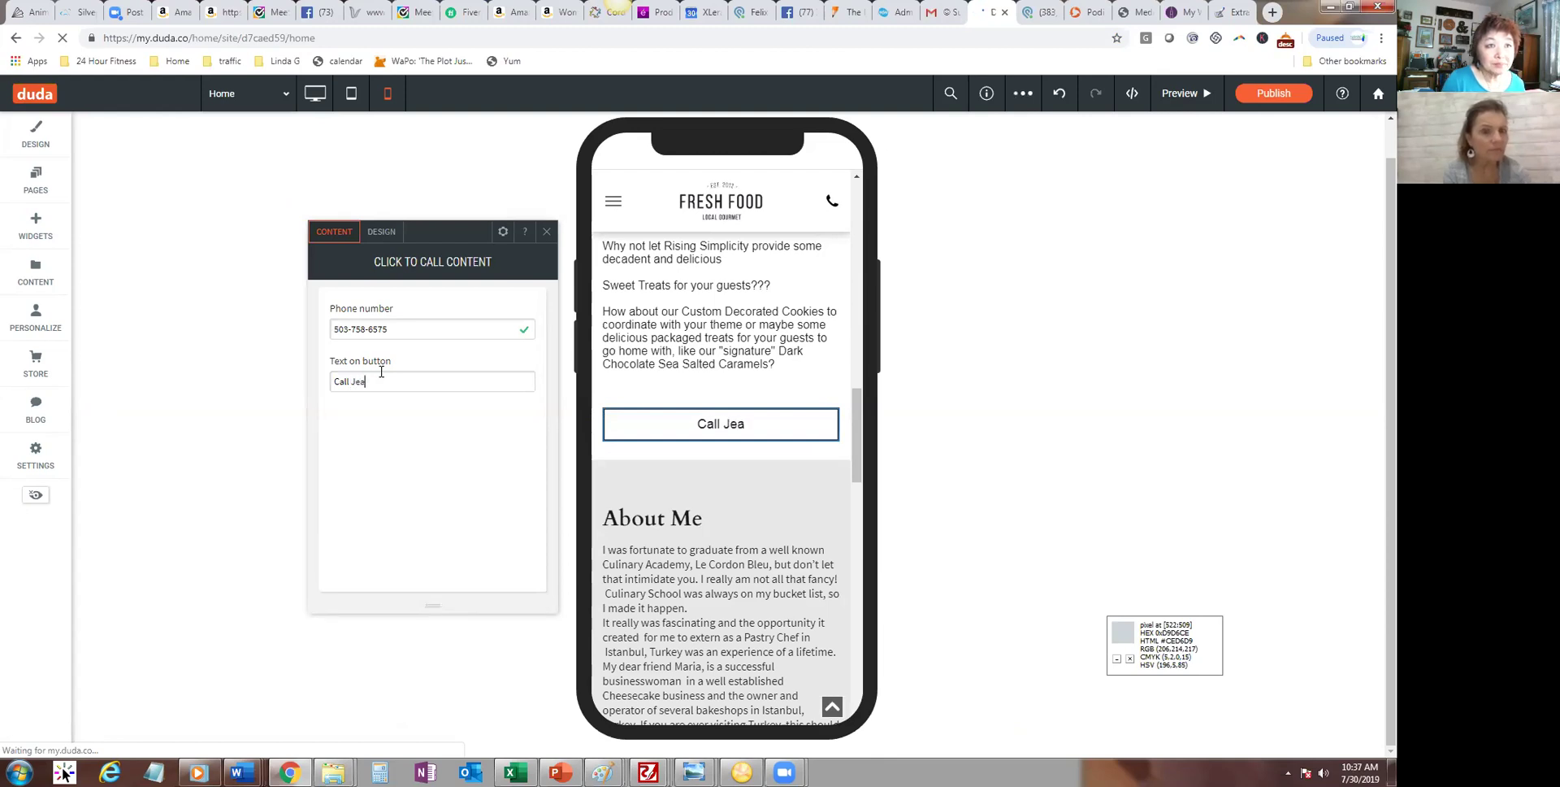
pyautogui.write('nette')
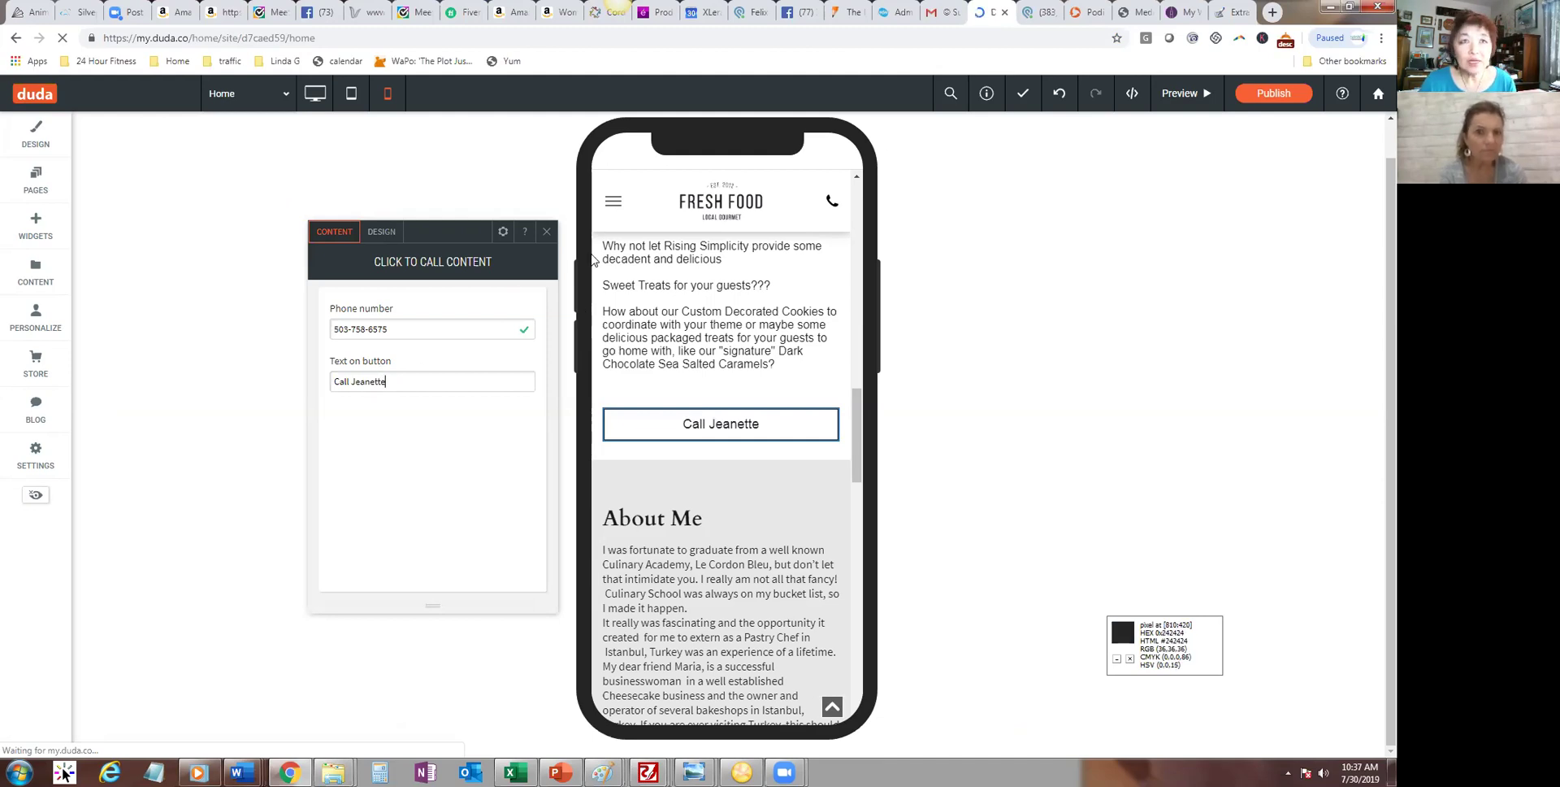
pyautogui.click(548, 233)
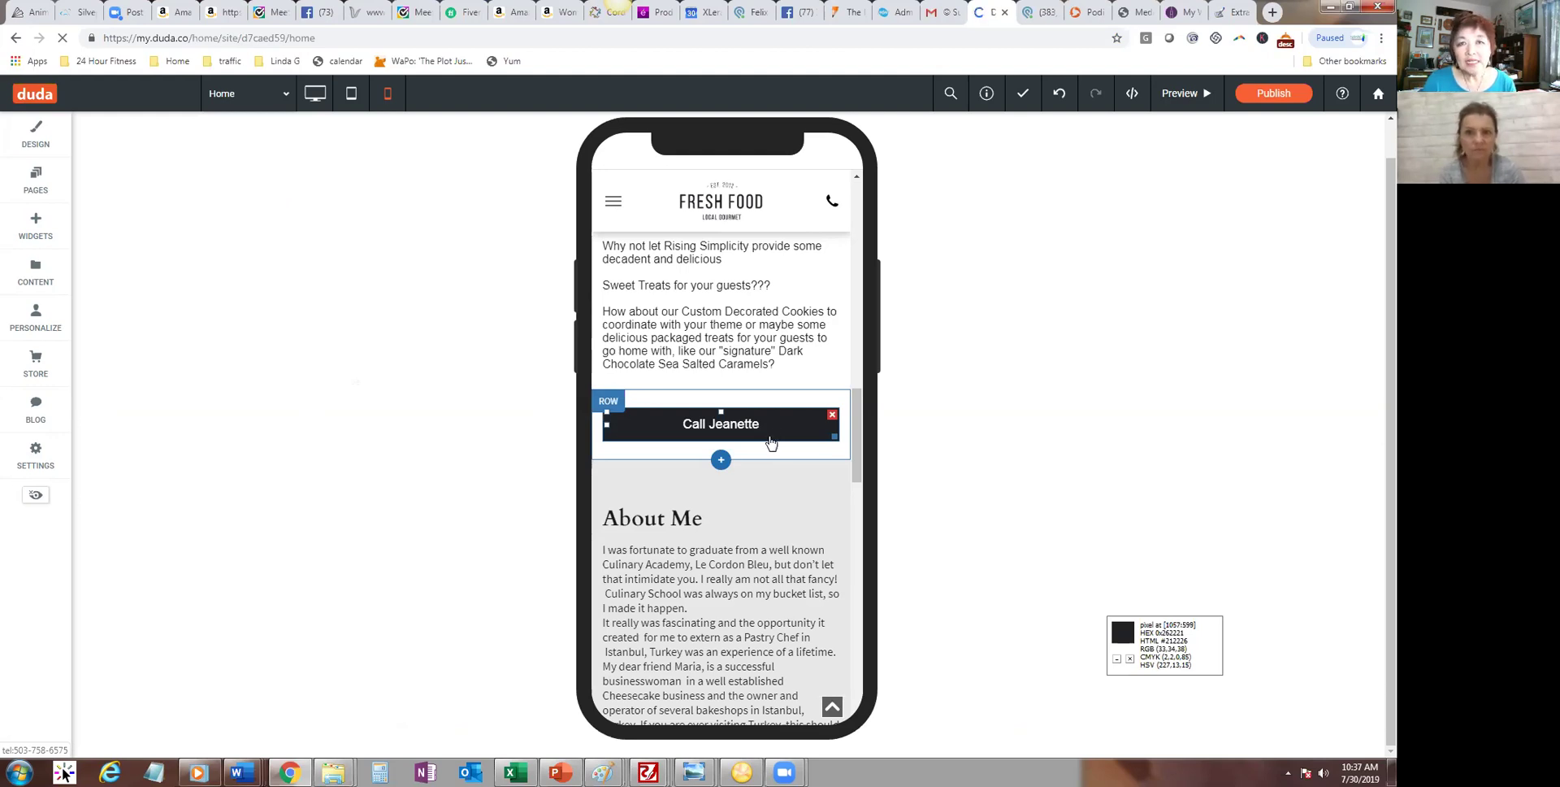
# Step: Check the Hide On Device choices for the call button, including Hide On Desktop, and leave its options
pyautogui.rightClick(771, 441)
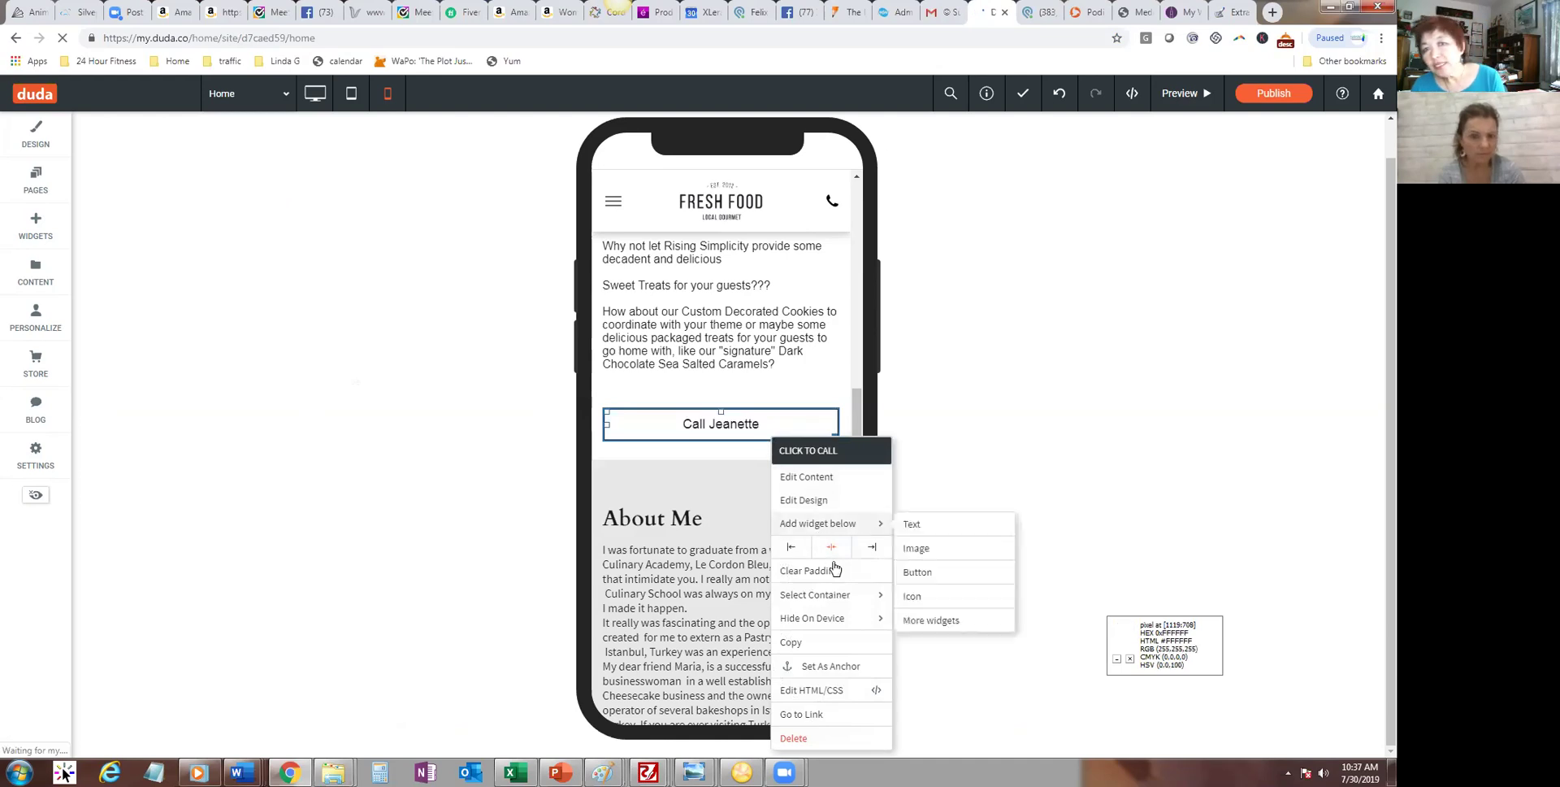
pyautogui.moveTo(838, 624)
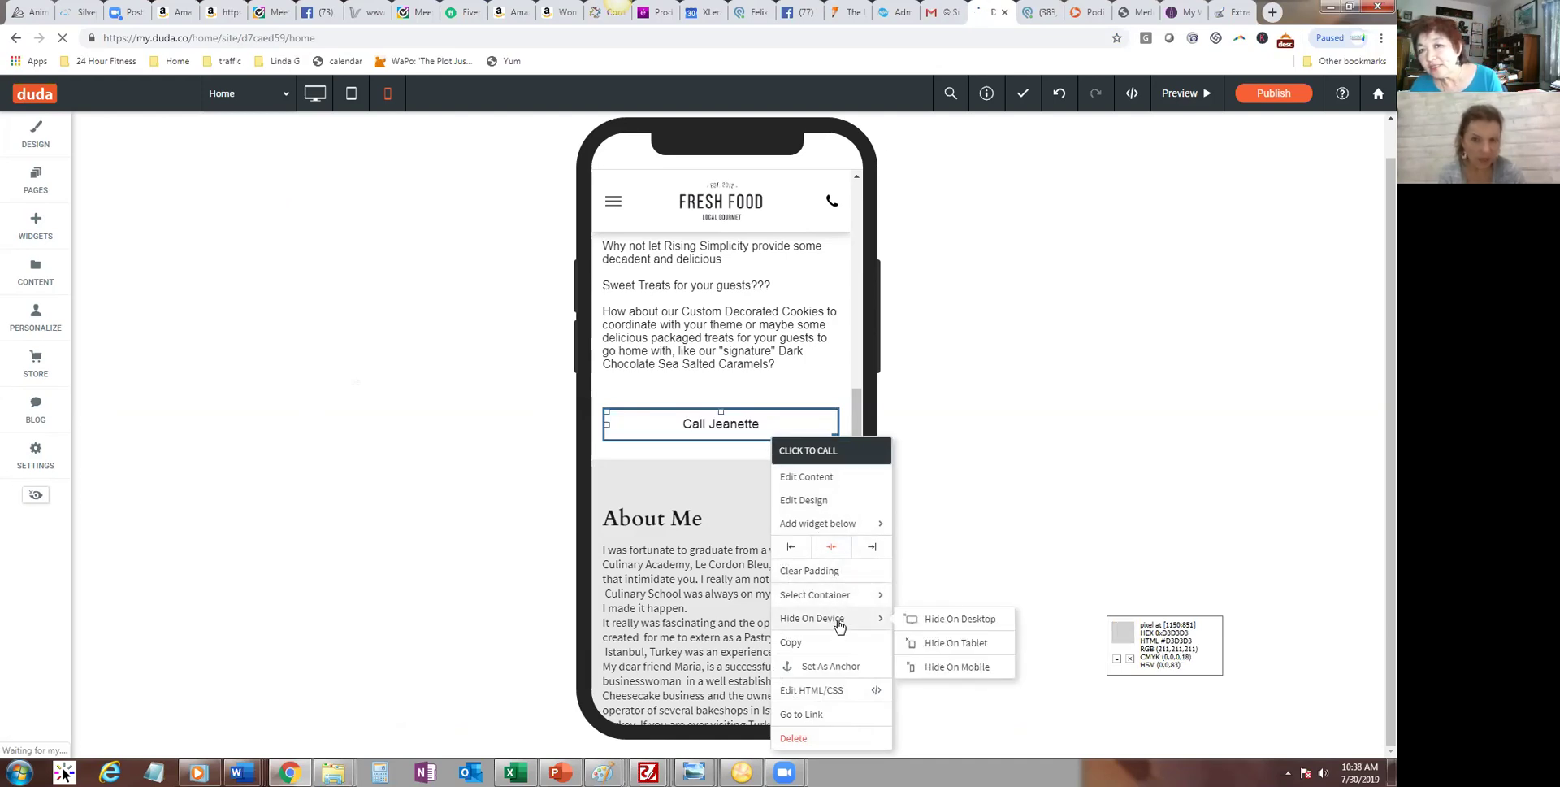
pyautogui.click(951, 621)
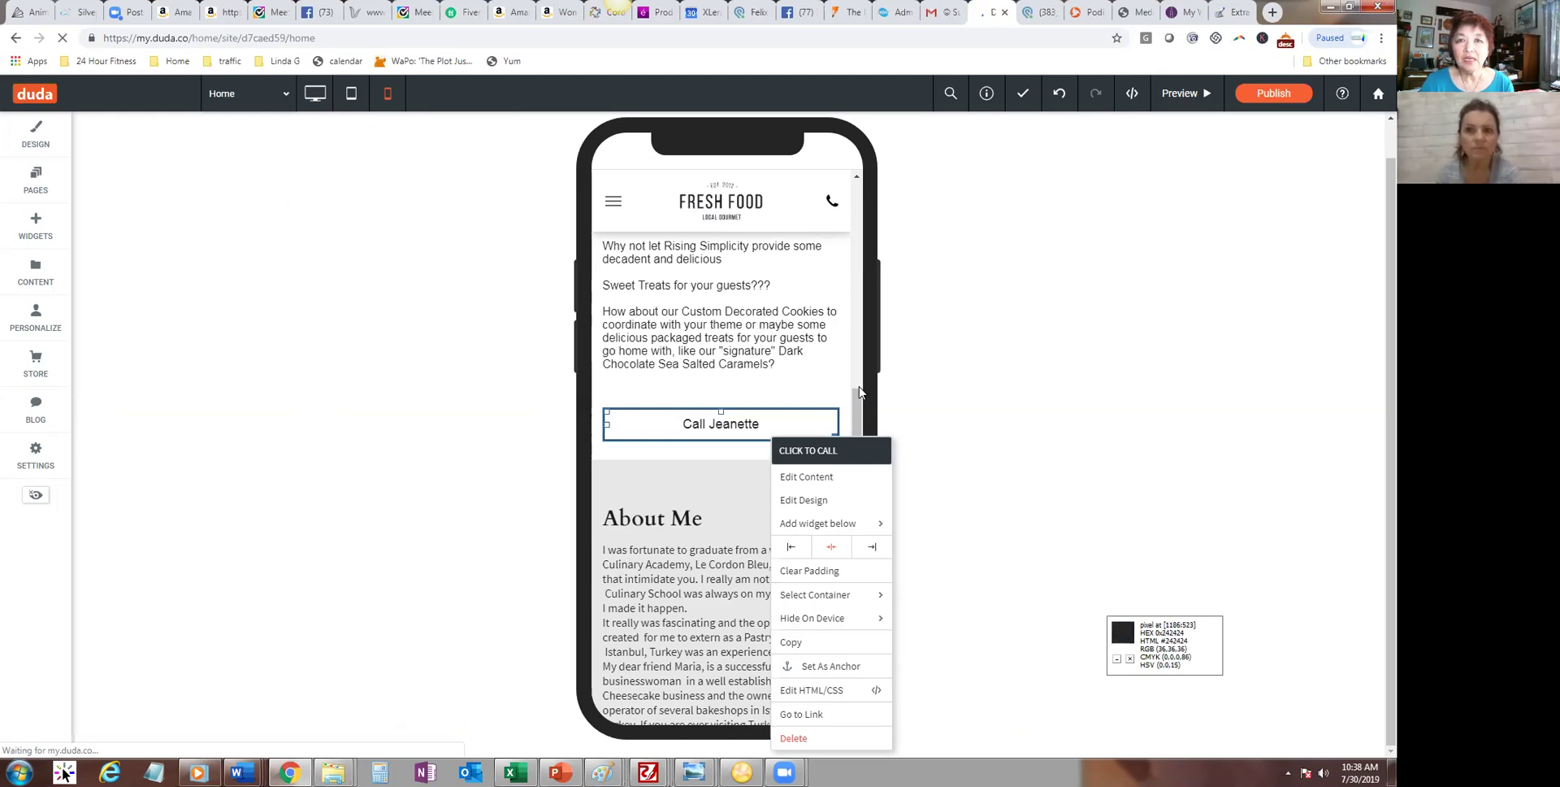
pyautogui.scroll(-1, 859, 418)
pyautogui.scroll(-1, 729, 371)
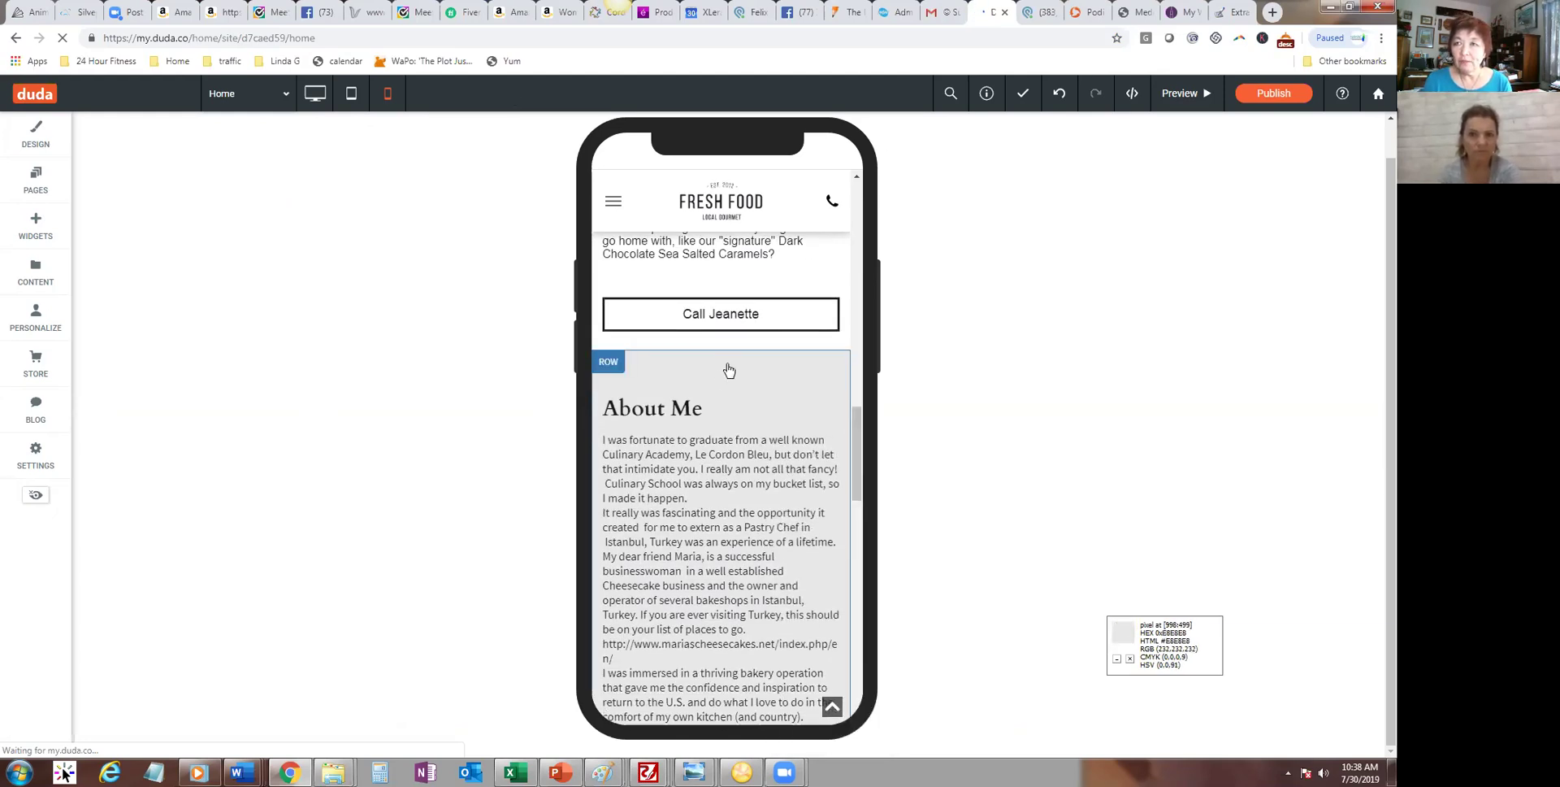
# Step: Hide the About Me row of the home page on mobile devices
pyautogui.click(611, 362)
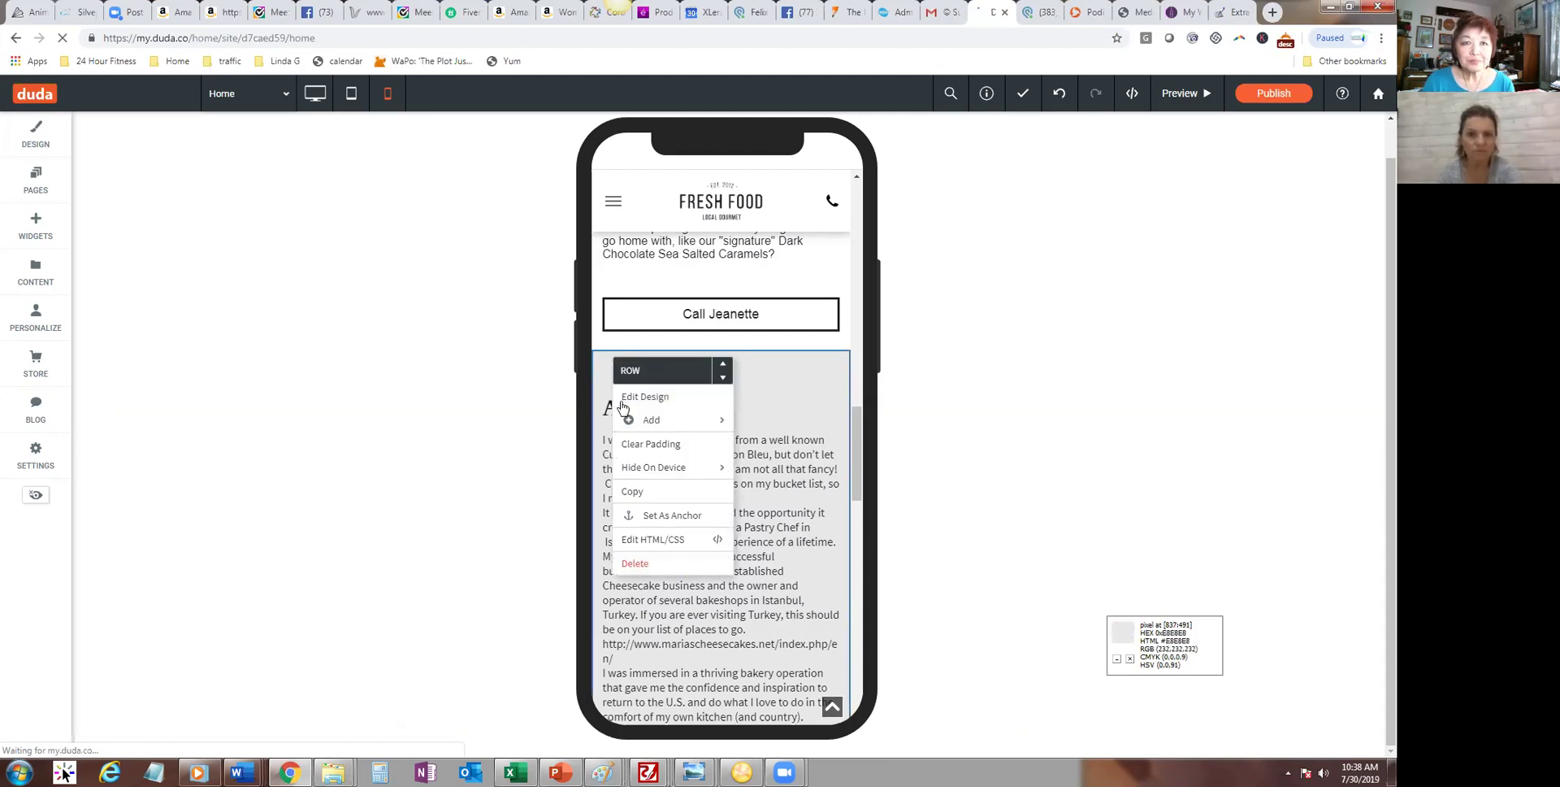
pyautogui.moveTo(693, 467)
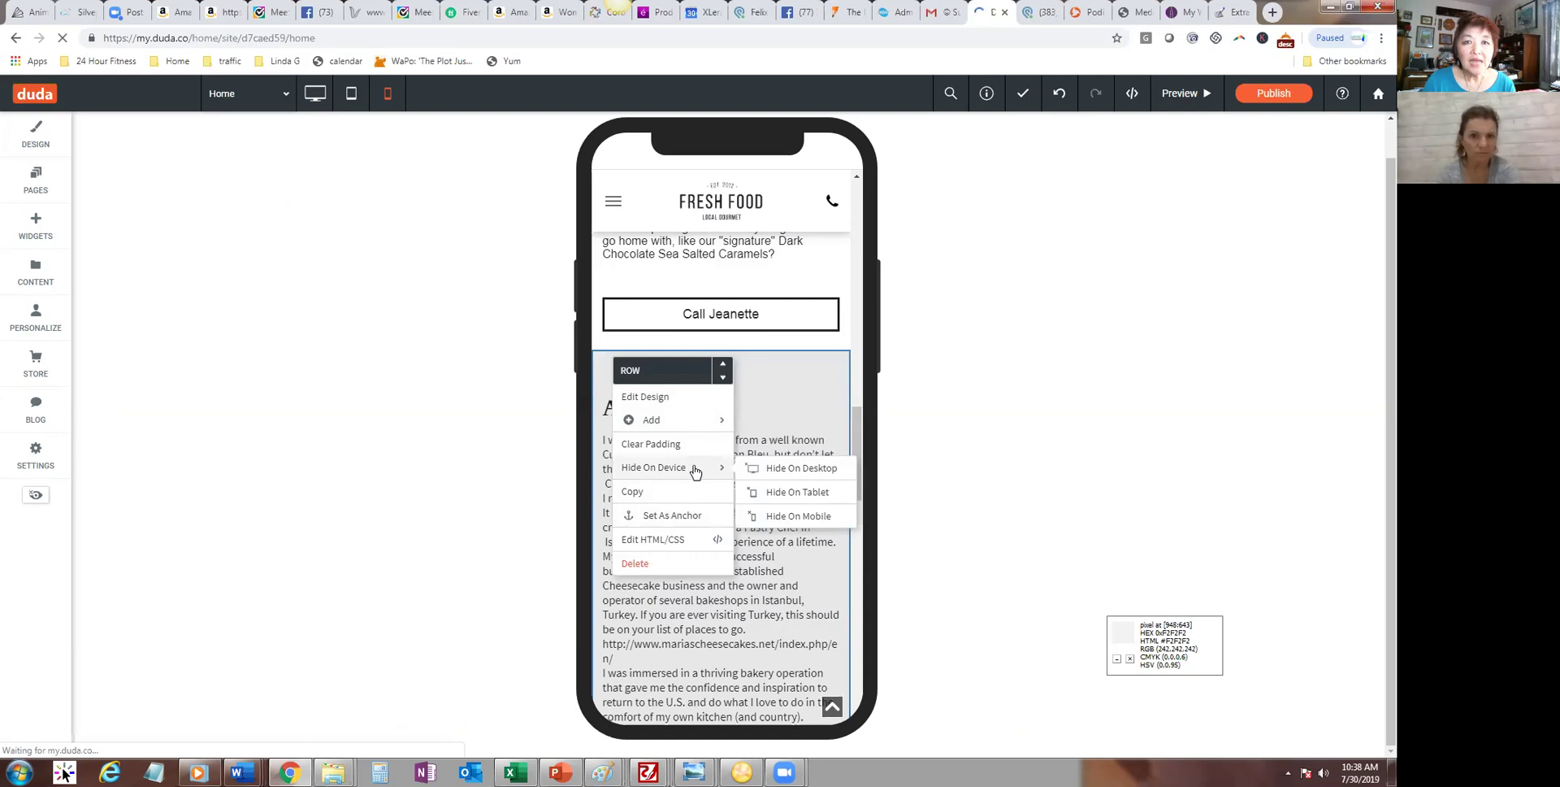
pyautogui.click(792, 517)
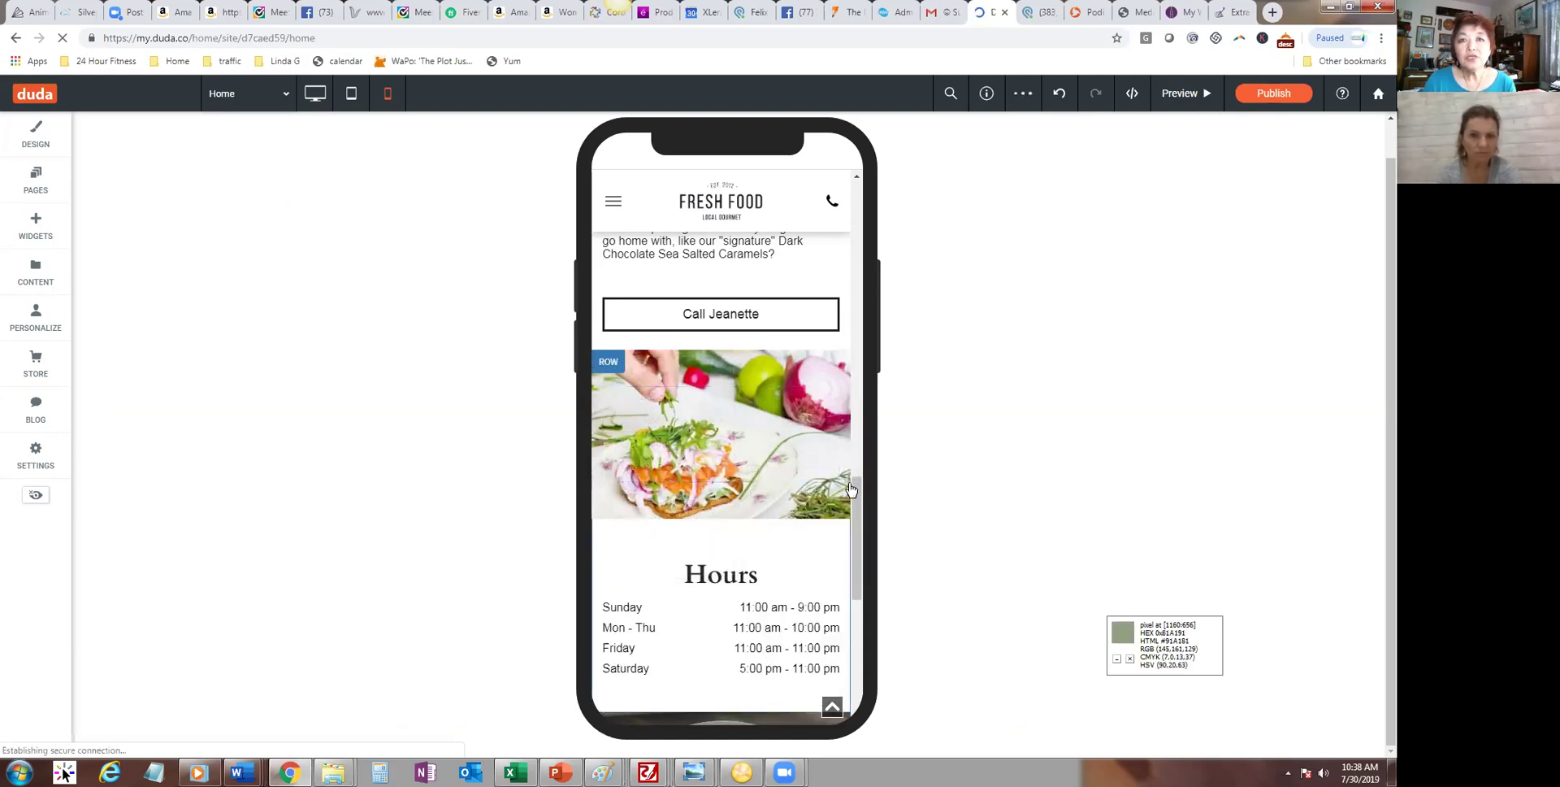
pyautogui.scroll(-2, 853, 536)
pyautogui.moveTo(857, 567); pyautogui.dragTo(854, 242)
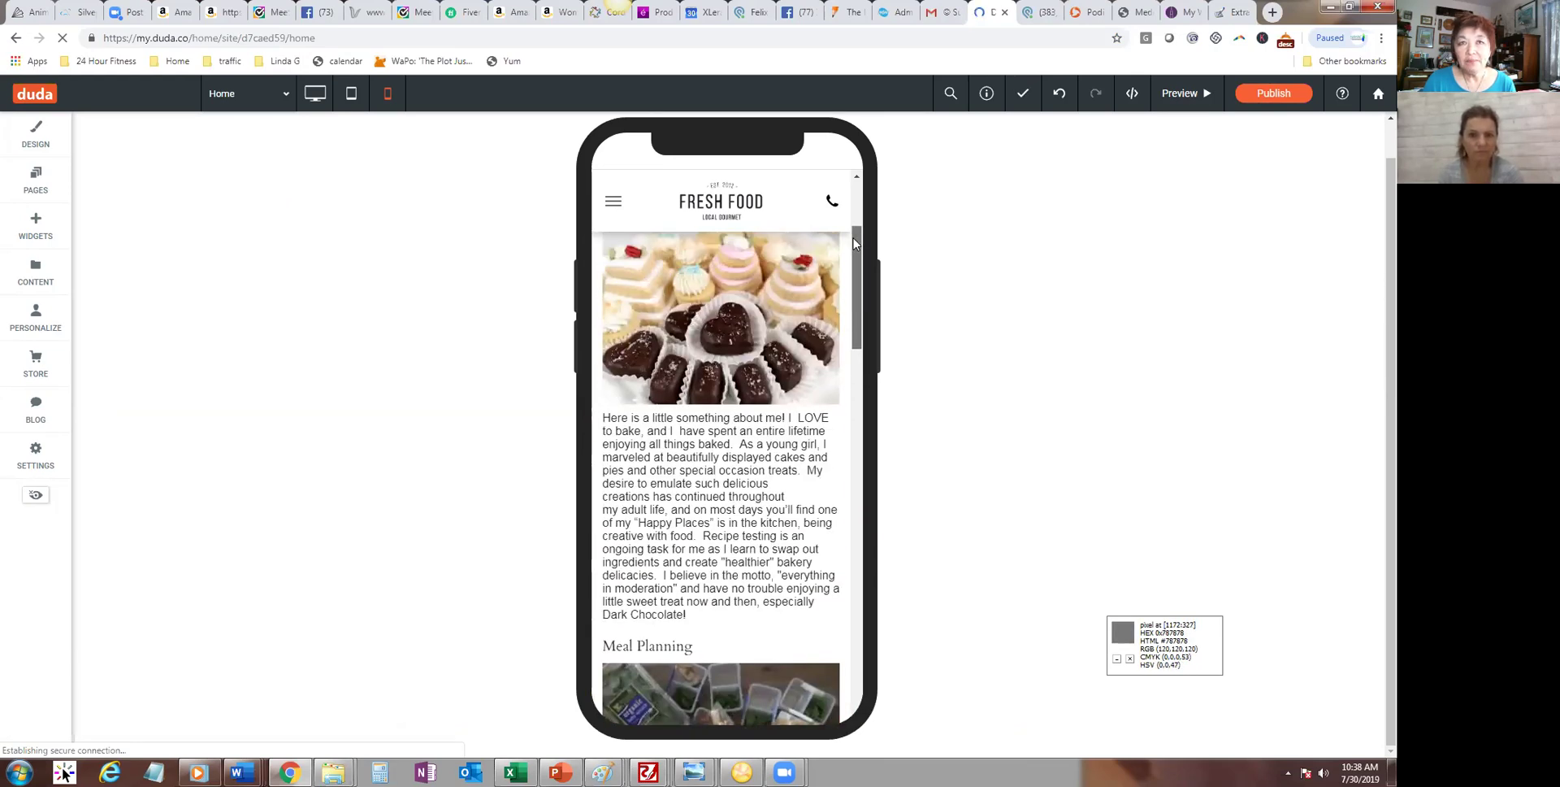
# Step: Compare the home page's About Me area in desktop view and mobile view
pyautogui.click(311, 95)
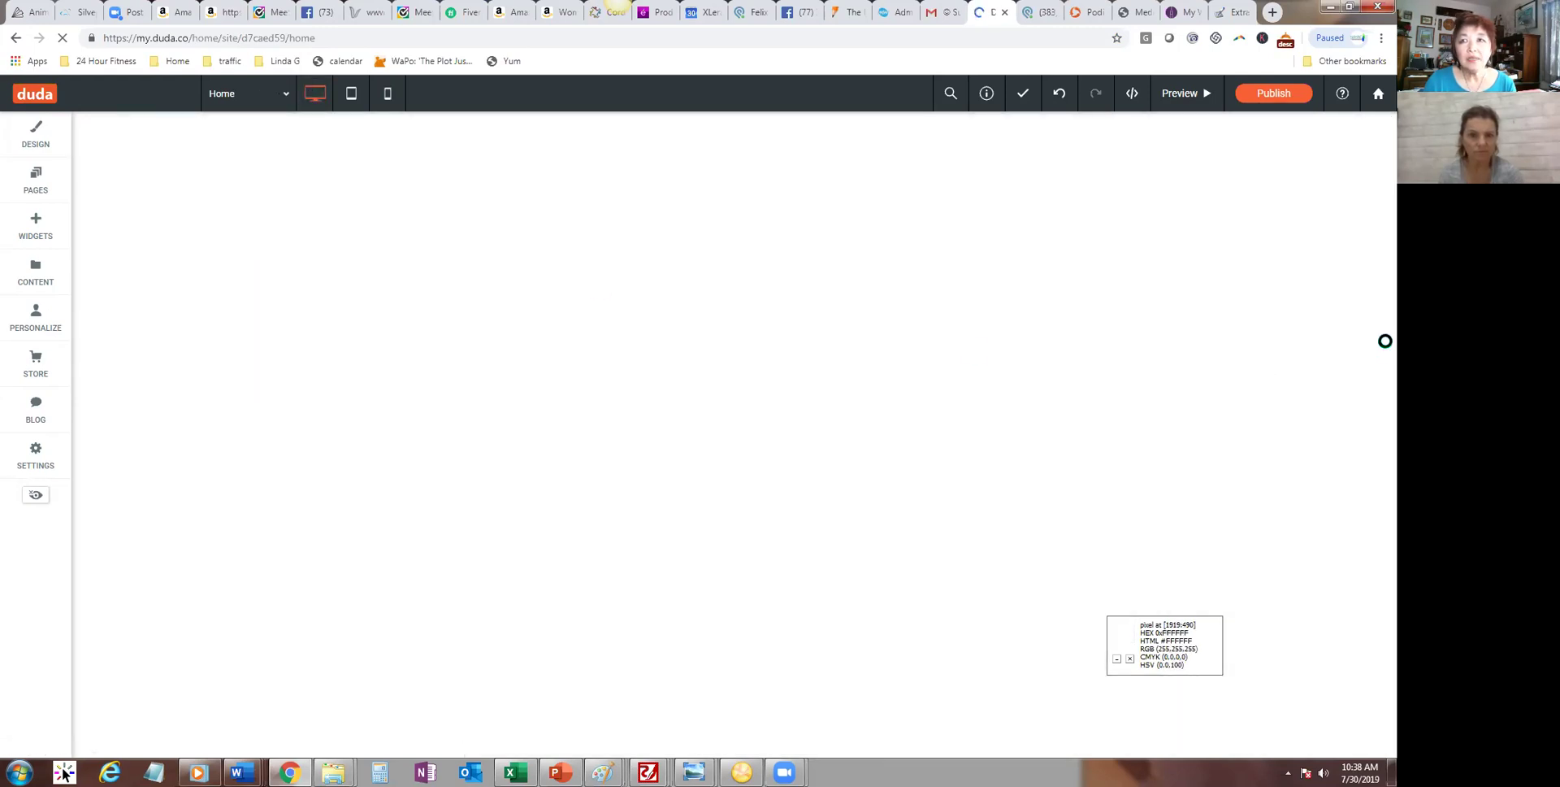
pyautogui.scroll(-10, 1375, 303)
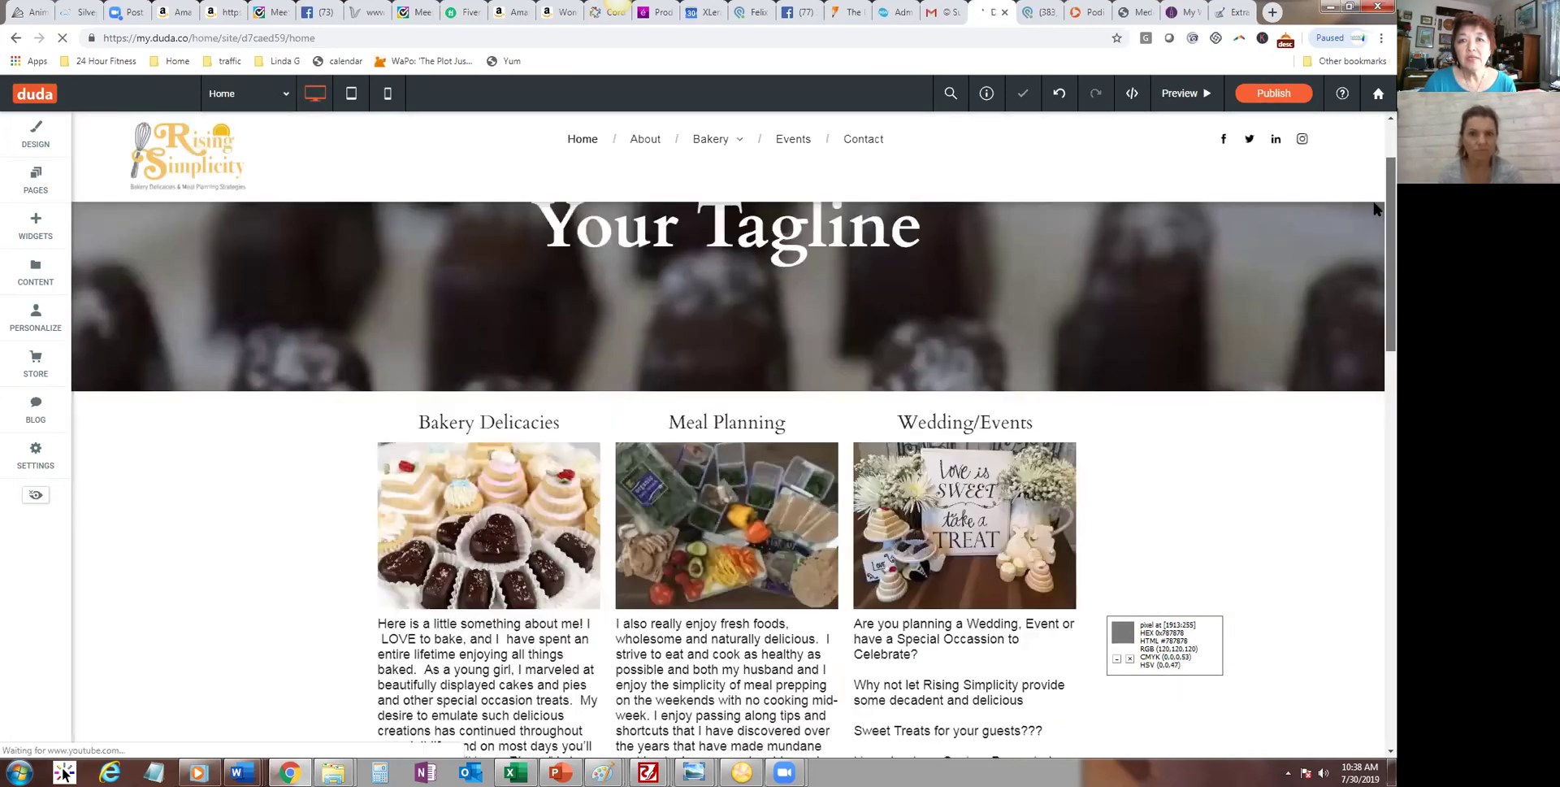
pyautogui.scroll(-3, 1376, 402)
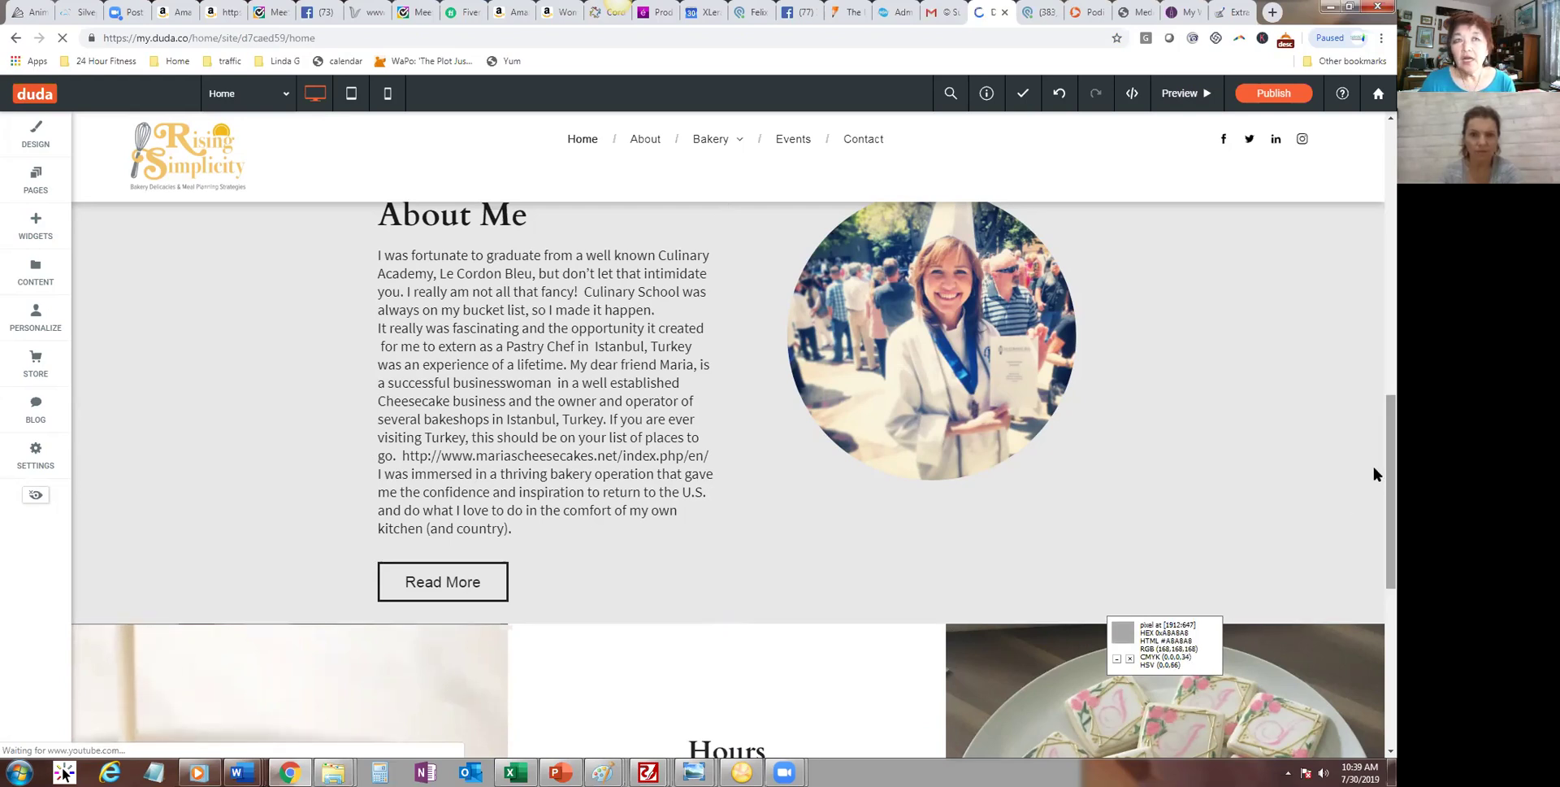
pyautogui.scroll(1, 1373, 462)
pyautogui.scroll(10, 1373, 462)
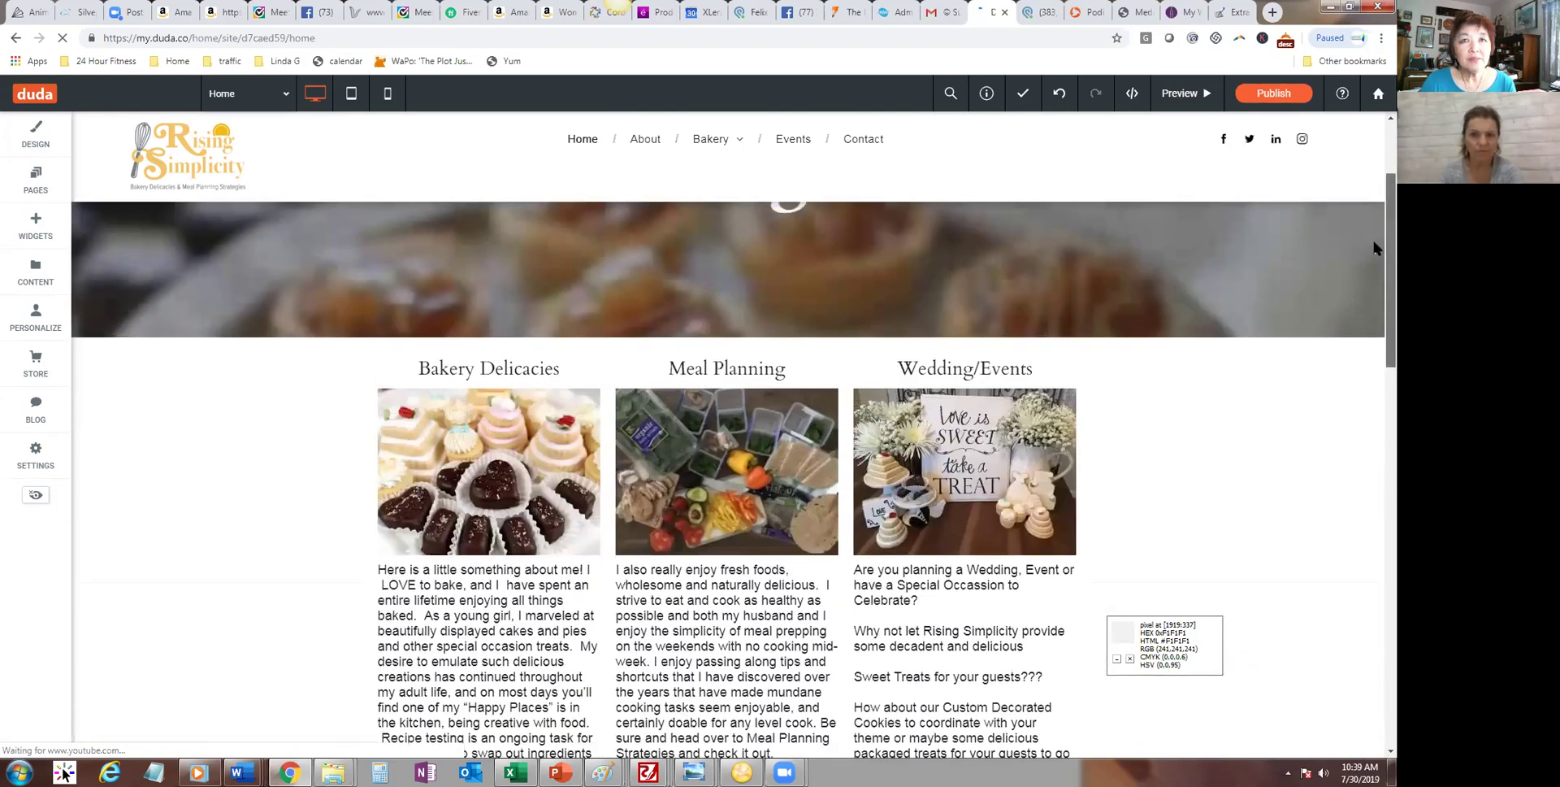
pyautogui.click(388, 95)
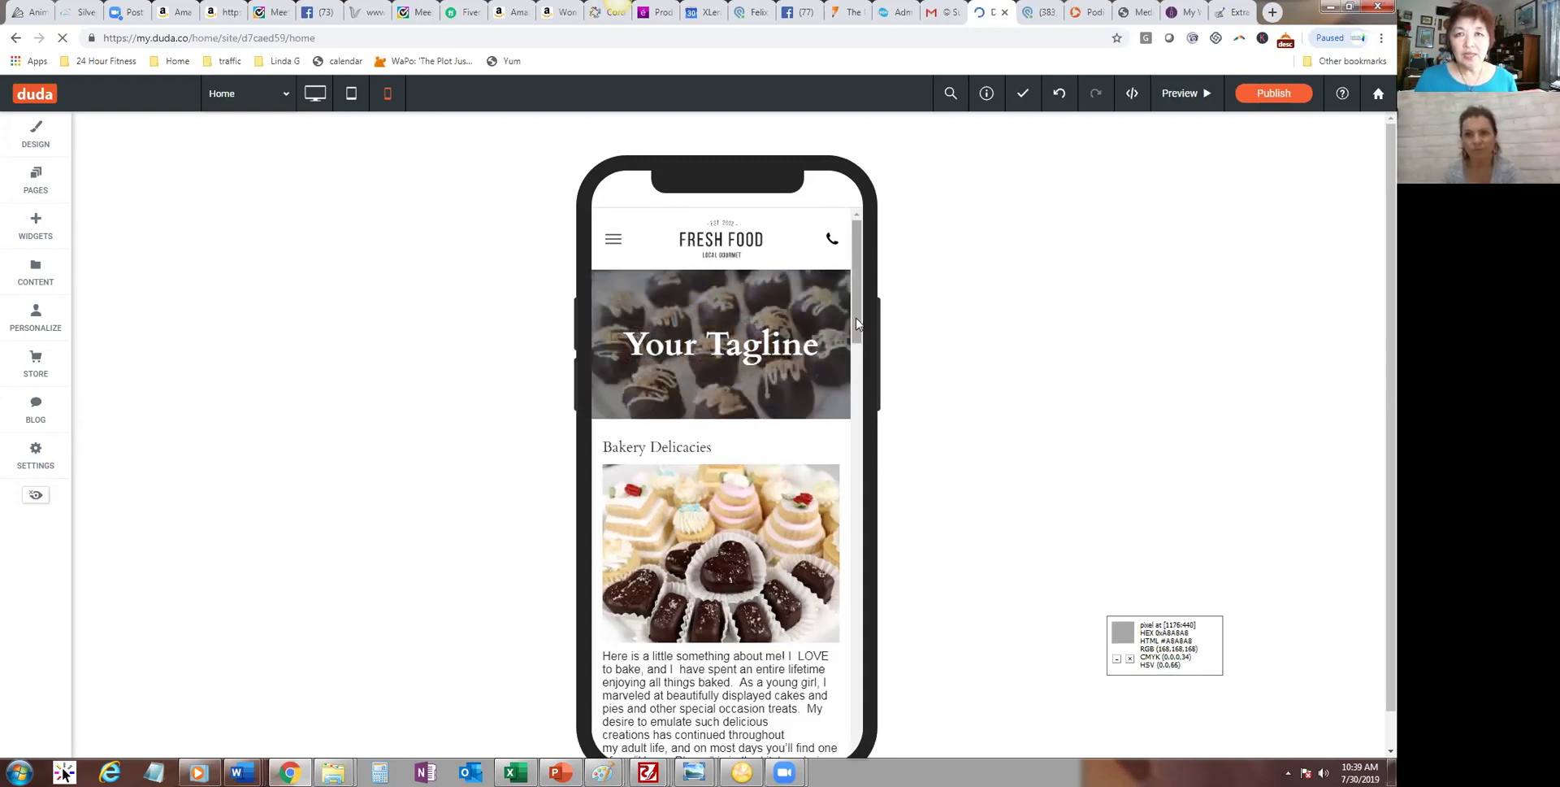
pyautogui.scroll(-8, 832, 483)
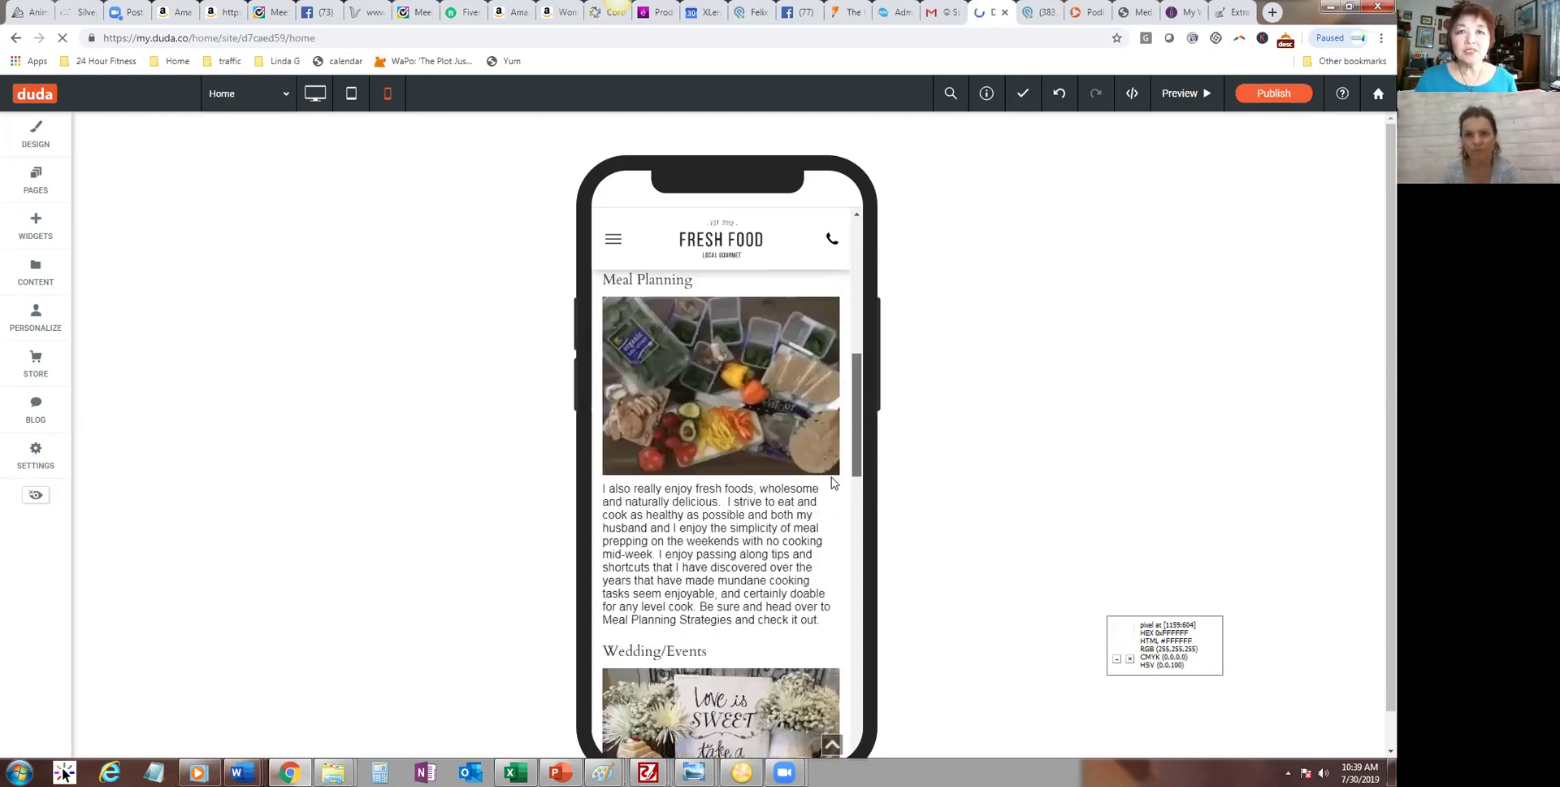
pyautogui.scroll(-8, 826, 537)
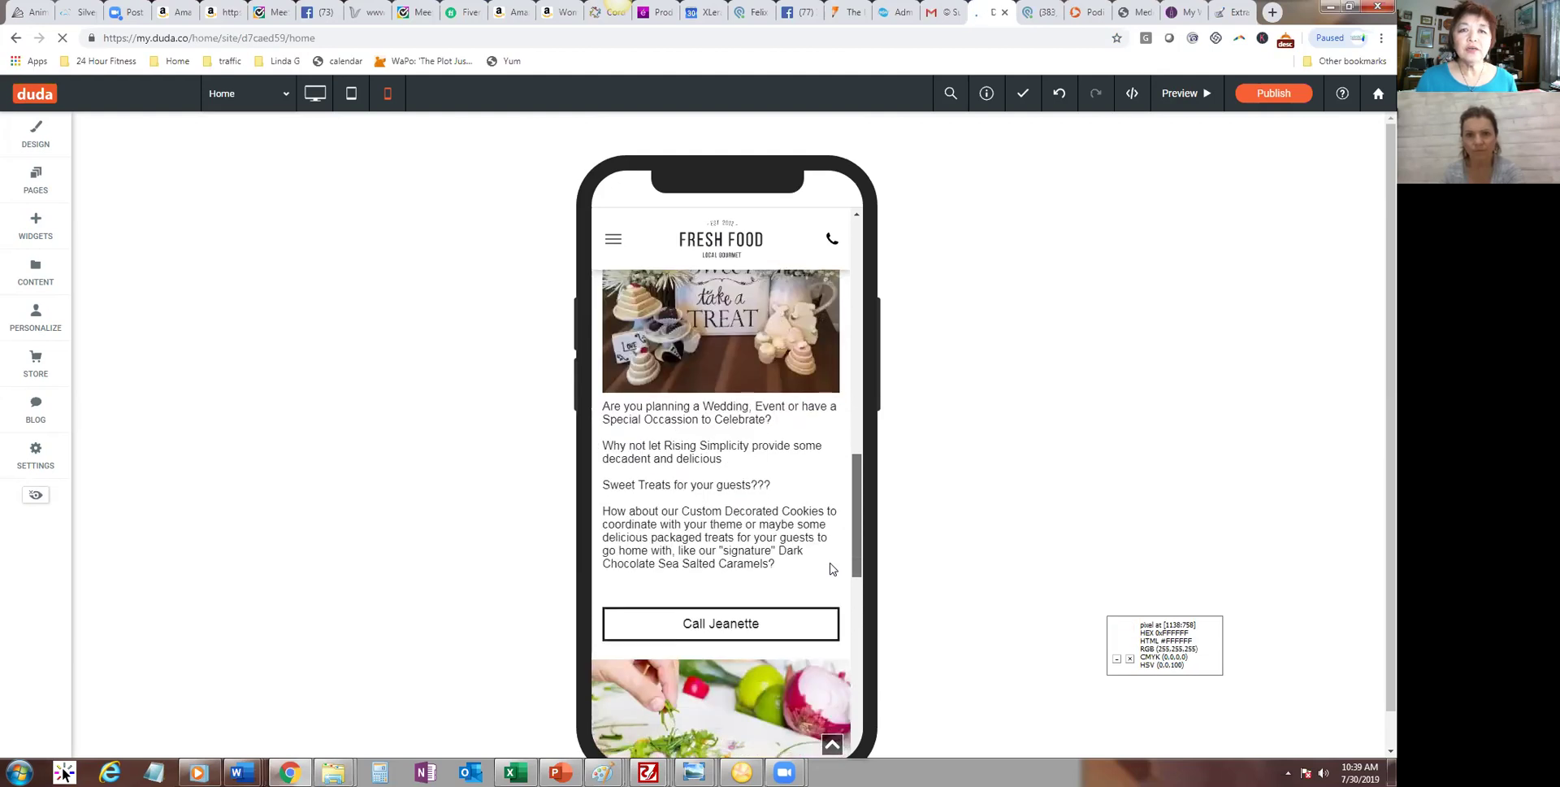
# Step: Change the call button's layout to the rounded-corner design with an icon
pyautogui.click(759, 513)
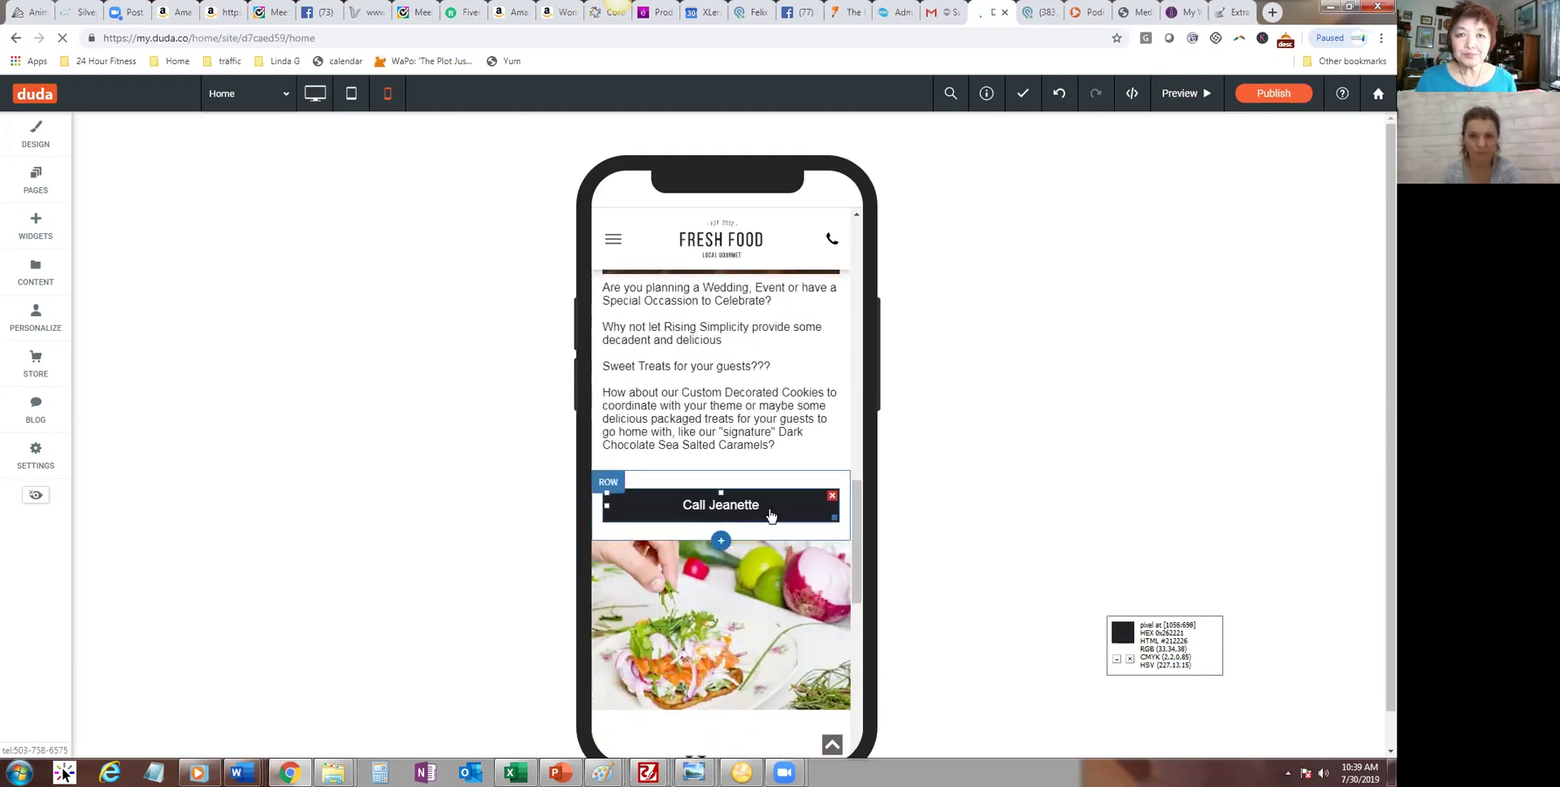
pyautogui.click(770, 515)
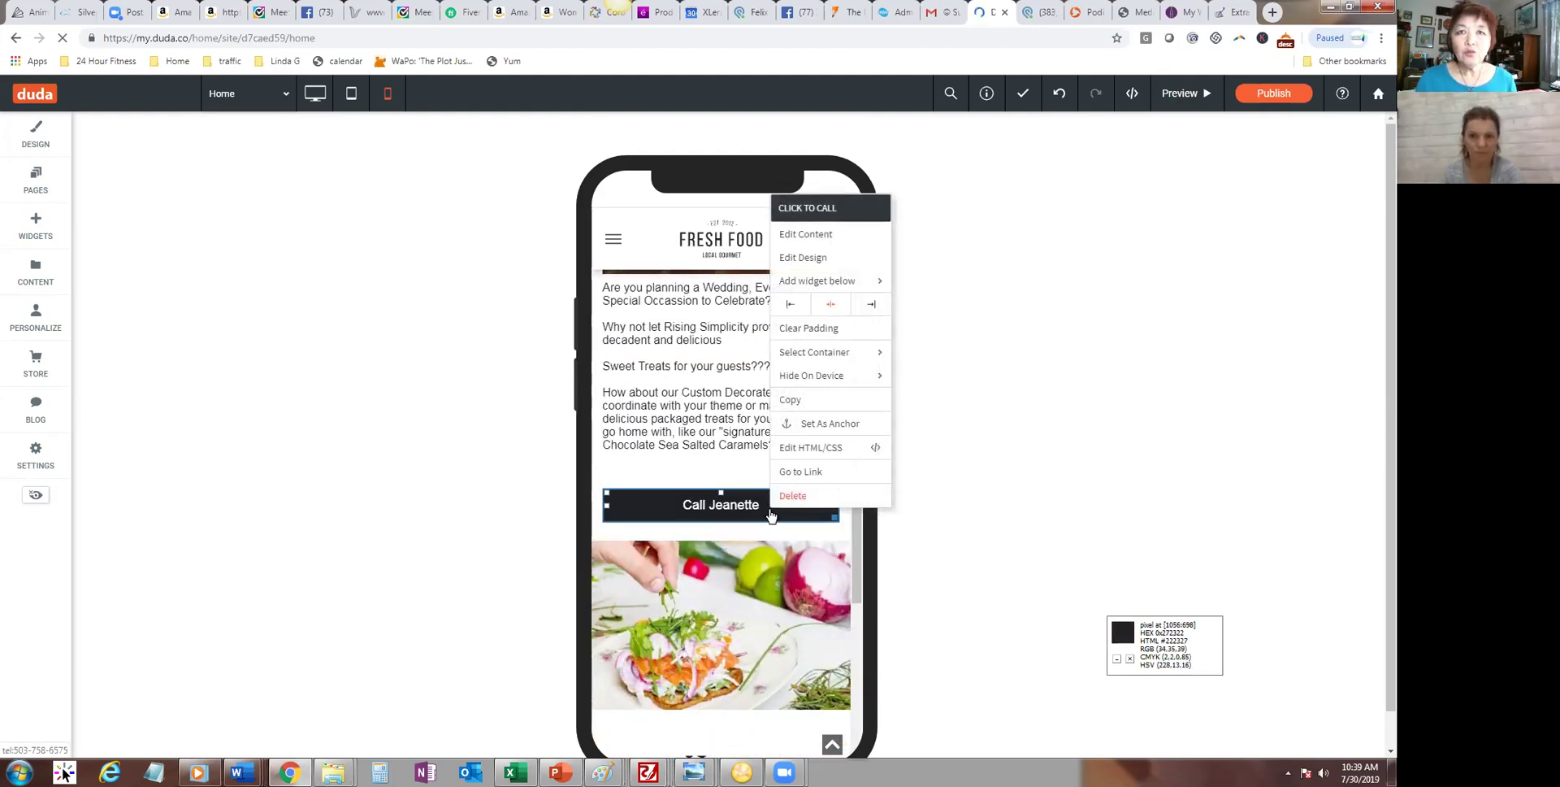
pyautogui.click(807, 236)
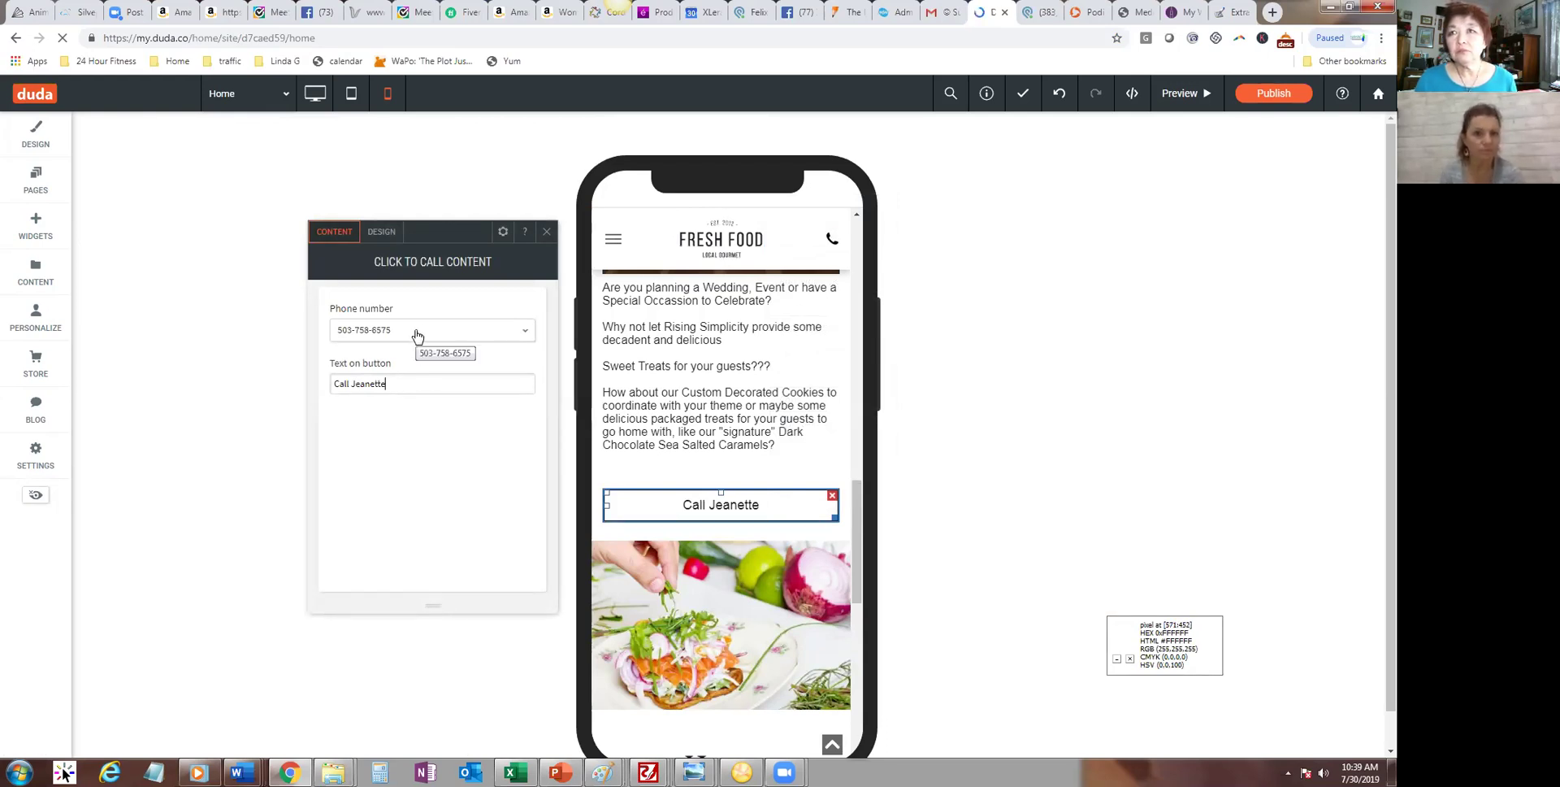
pyautogui.click(384, 235)
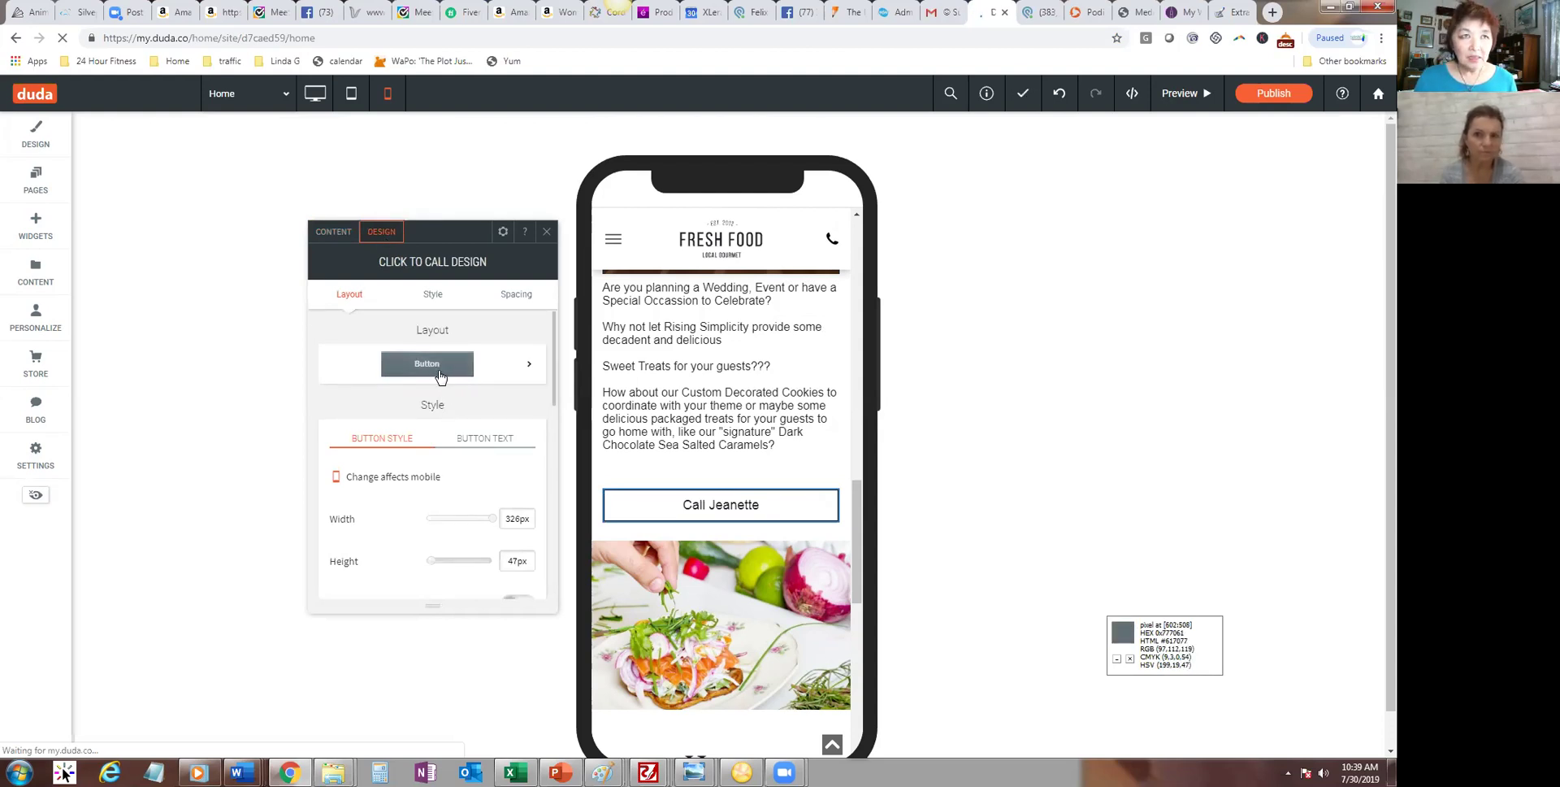
pyautogui.click(529, 368)
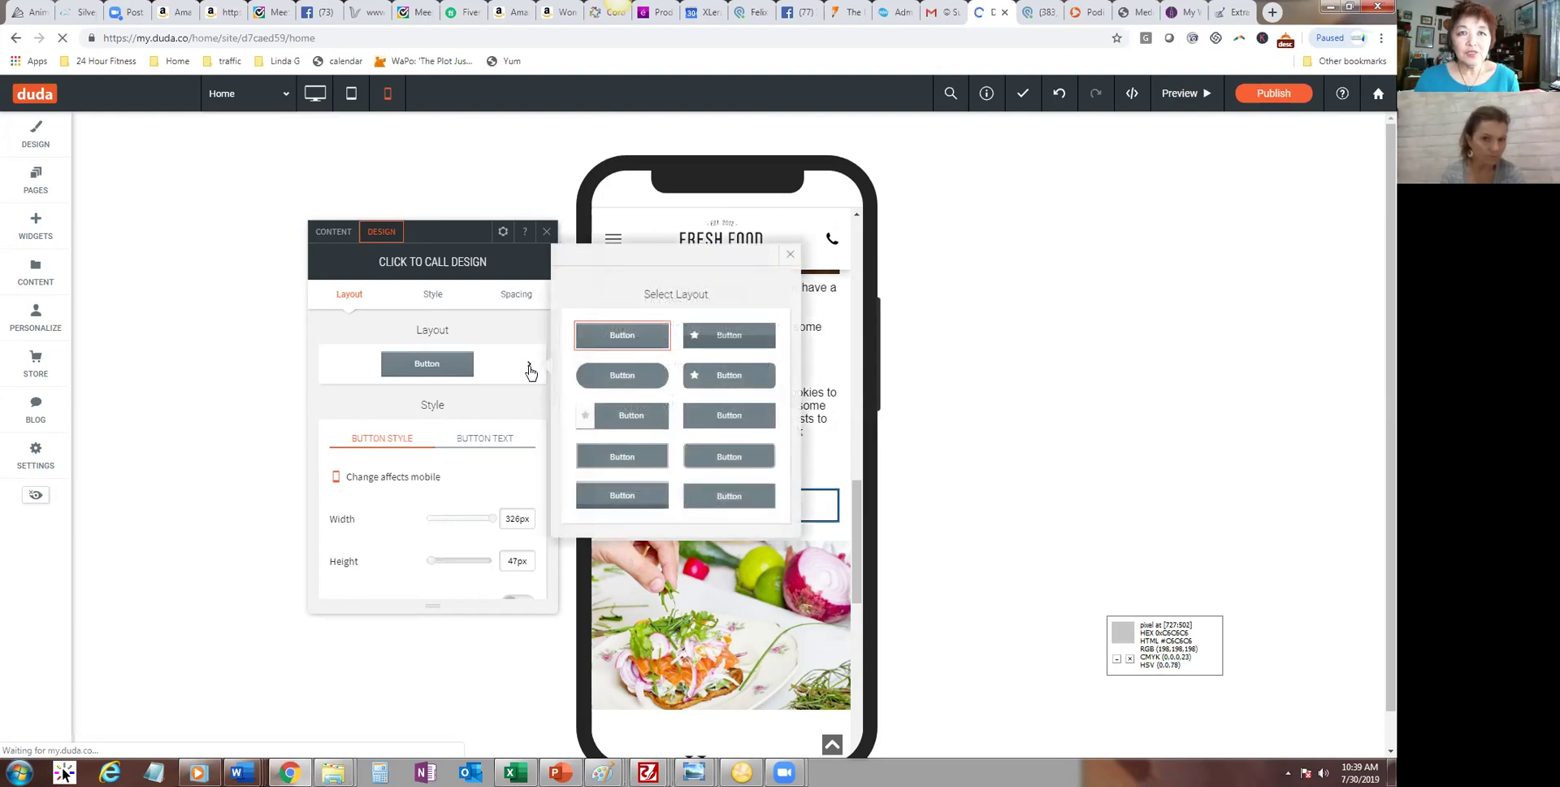
pyautogui.click(727, 377)
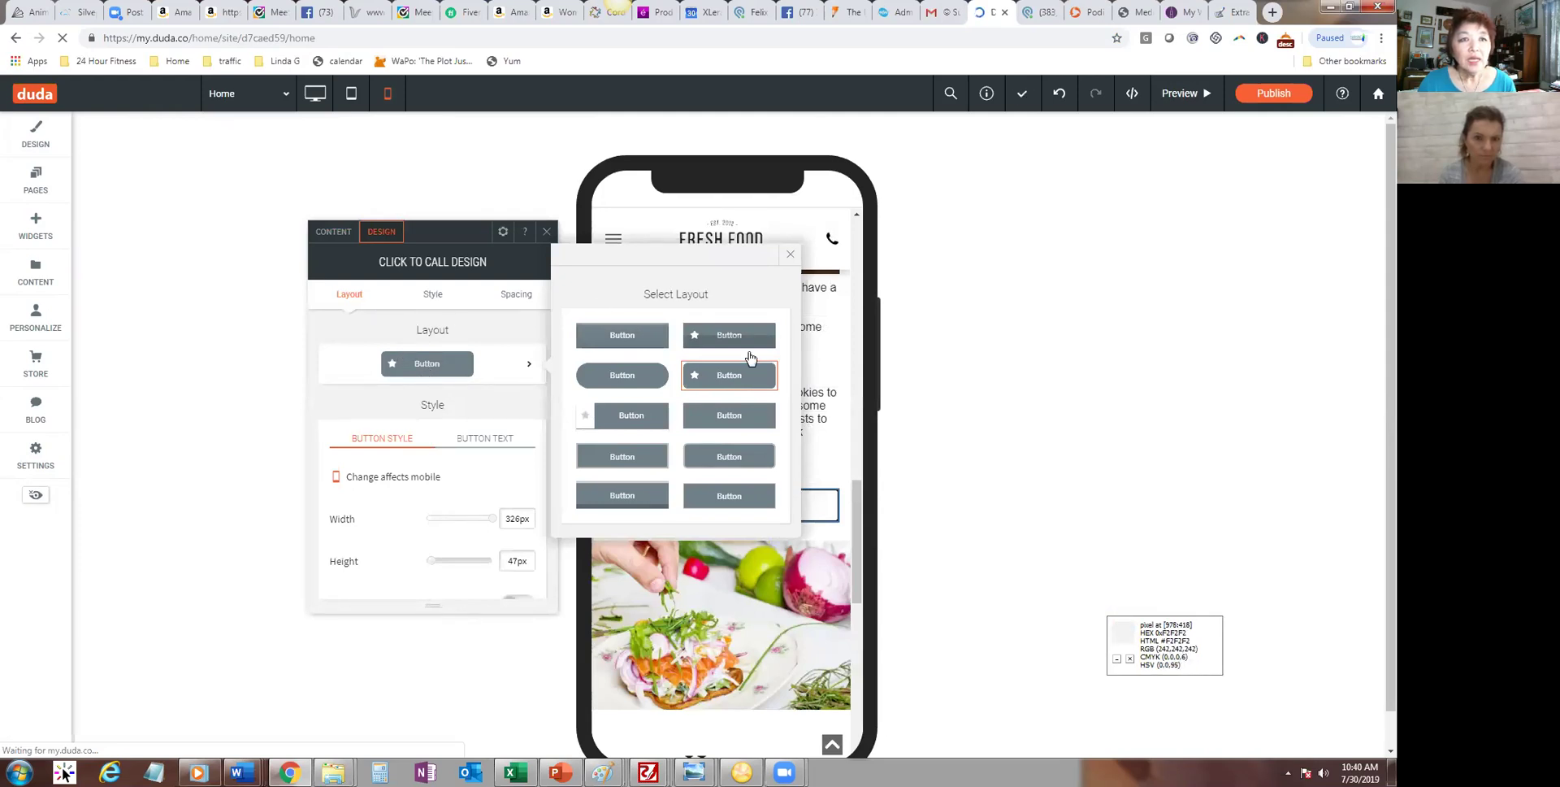
pyautogui.click(791, 256)
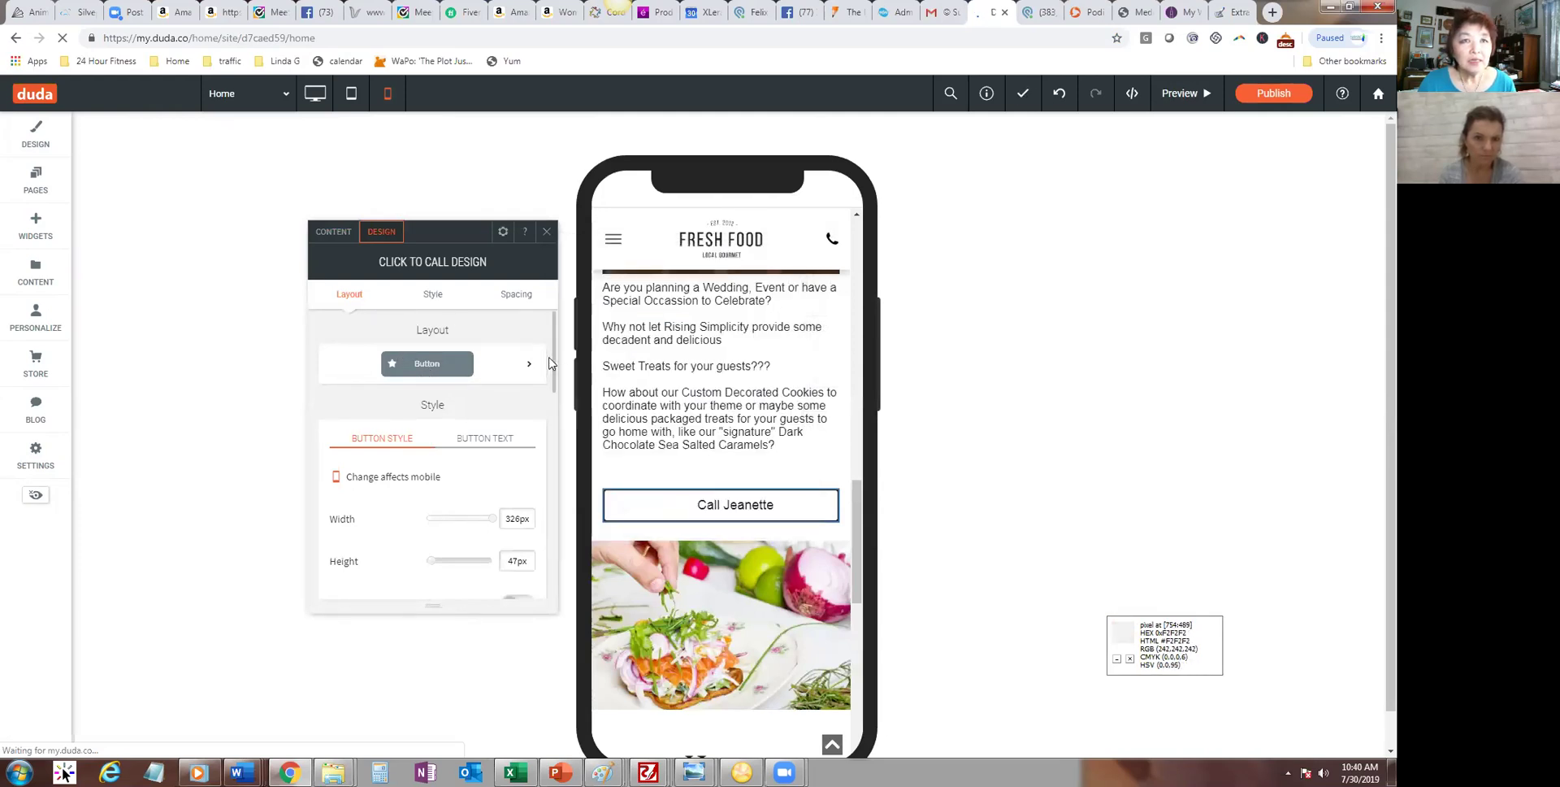
# Step: Set the call button's background color to dark red, #9c1313, at 100% opacity
pyautogui.scroll(-5, 550, 374)
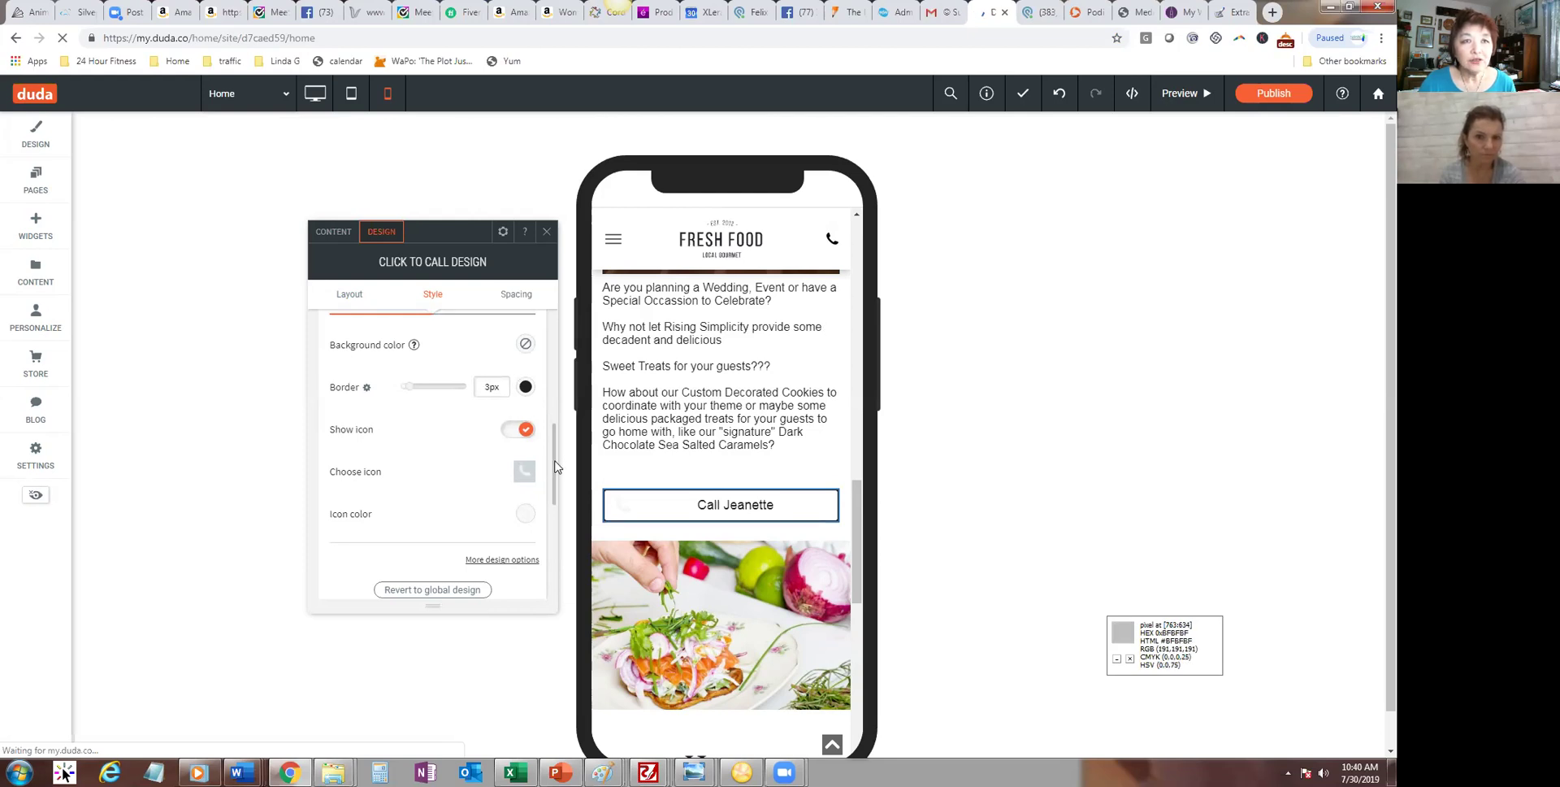
pyautogui.scroll(1, 546, 433)
pyautogui.scroll(1, 546, 433)
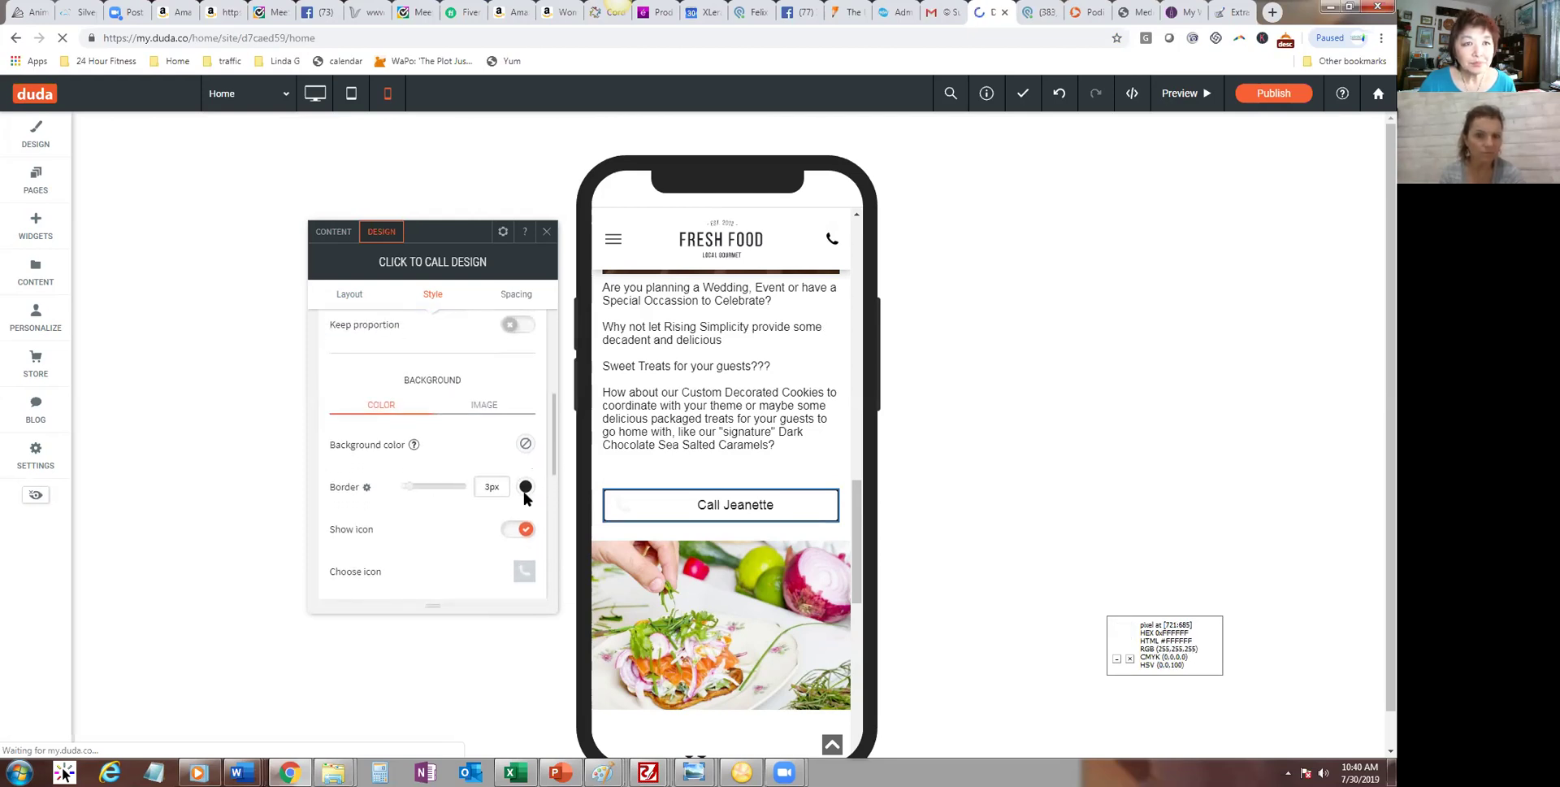
pyautogui.click(525, 445)
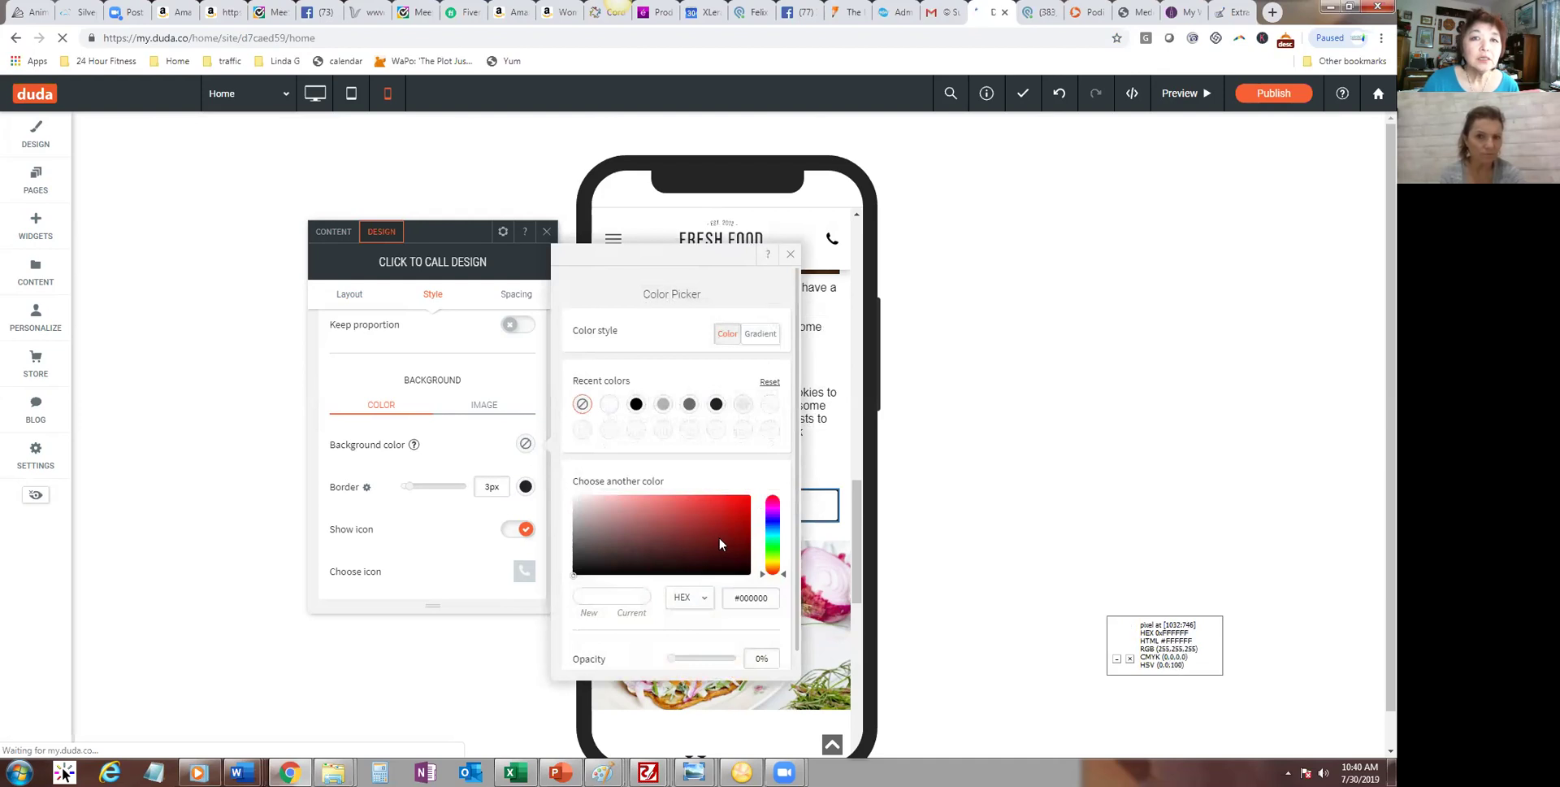
pyautogui.moveTo(574, 573)
pyautogui.mouseDown()
pyautogui.moveTo(757, 512)
pyautogui.moveTo(730, 526)
pyautogui.mouseUp()
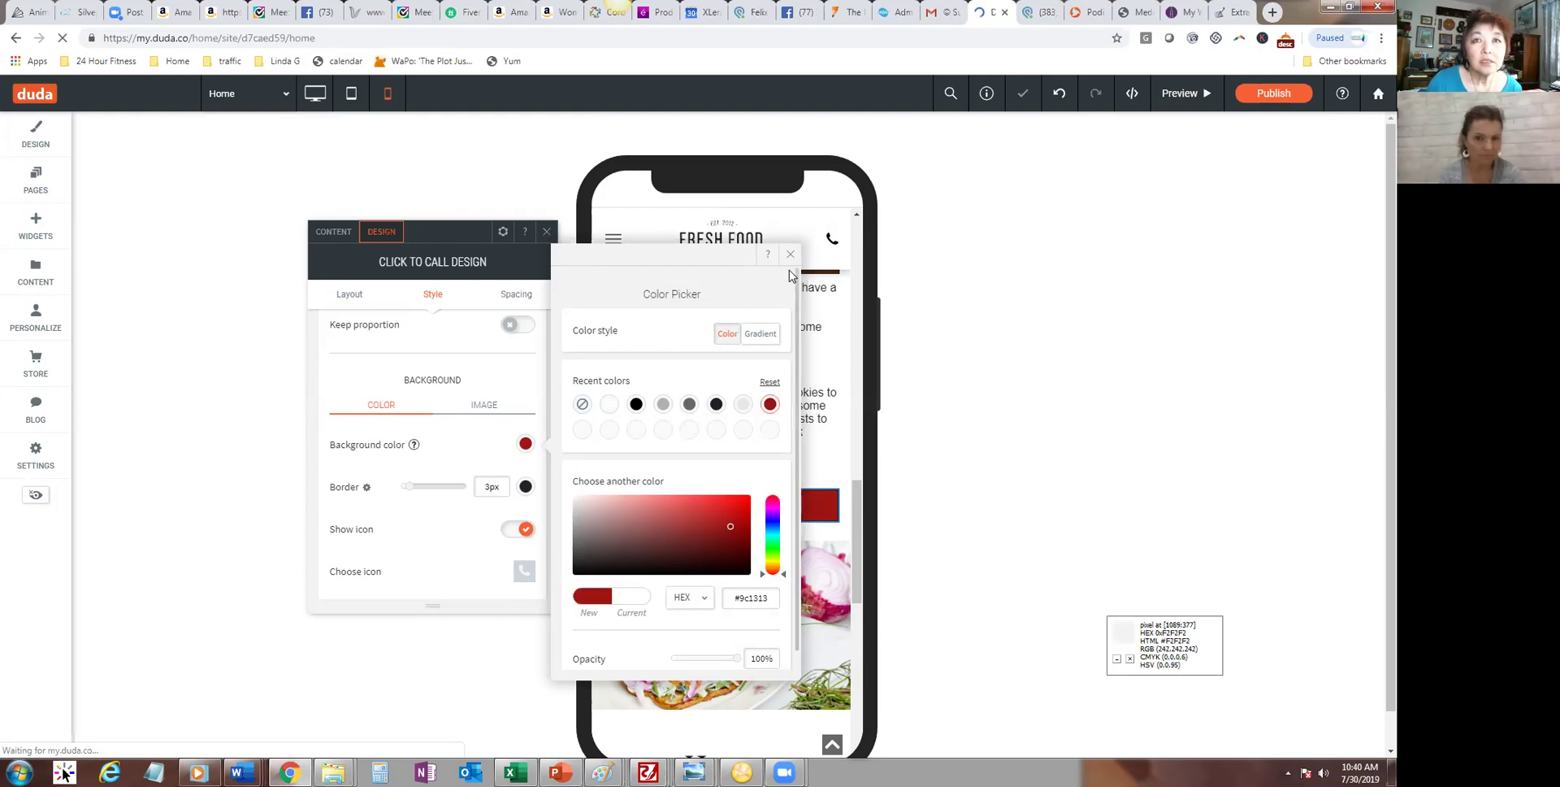
pyautogui.click(826, 281)
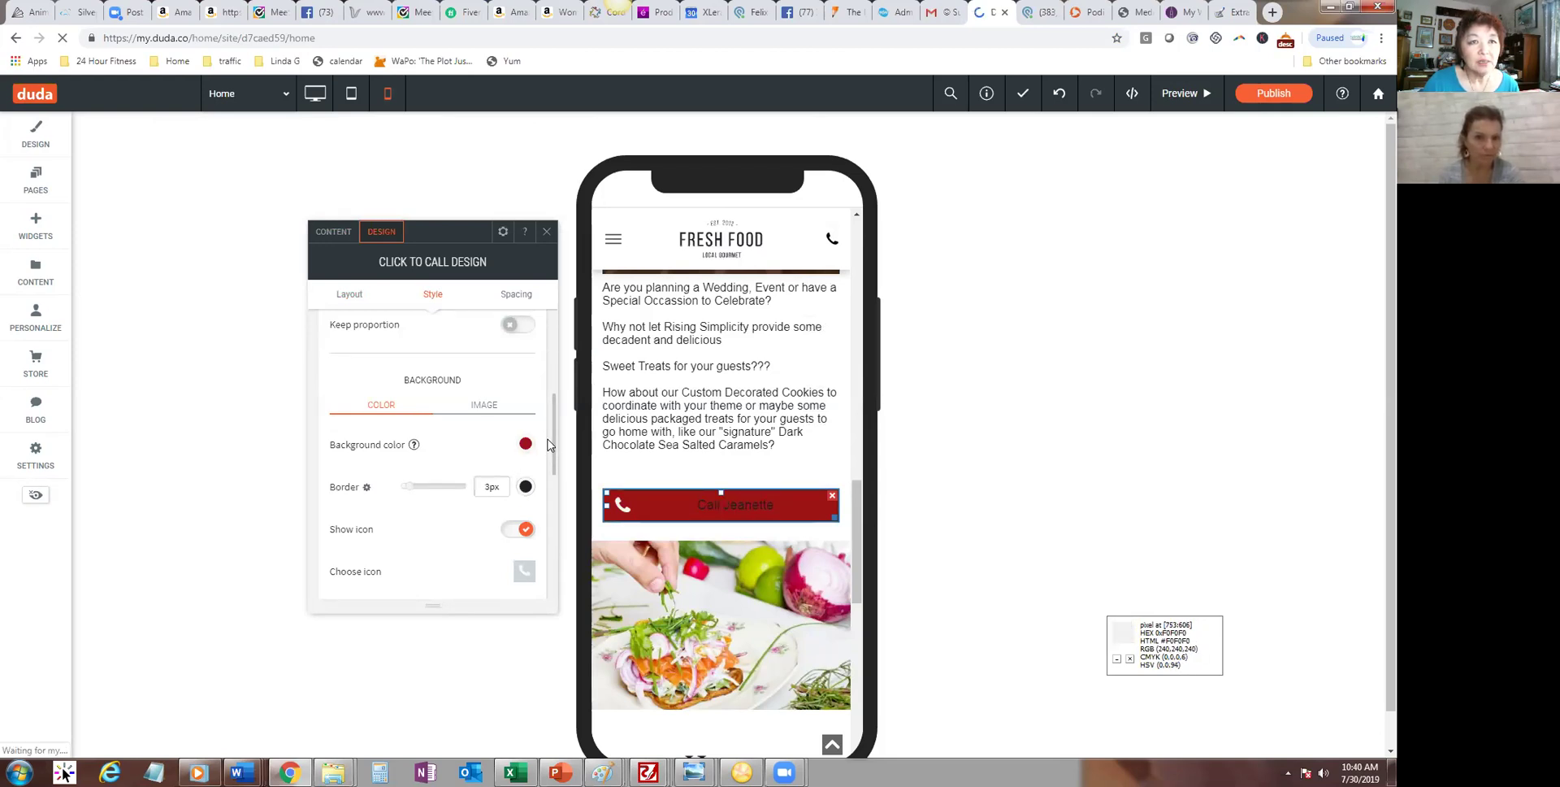
# Step: Set the call button's font color to white and close the widget's design settings
pyautogui.moveTo(552, 437); pyautogui.dragTo(558, 376)
pyautogui.click(485, 388)
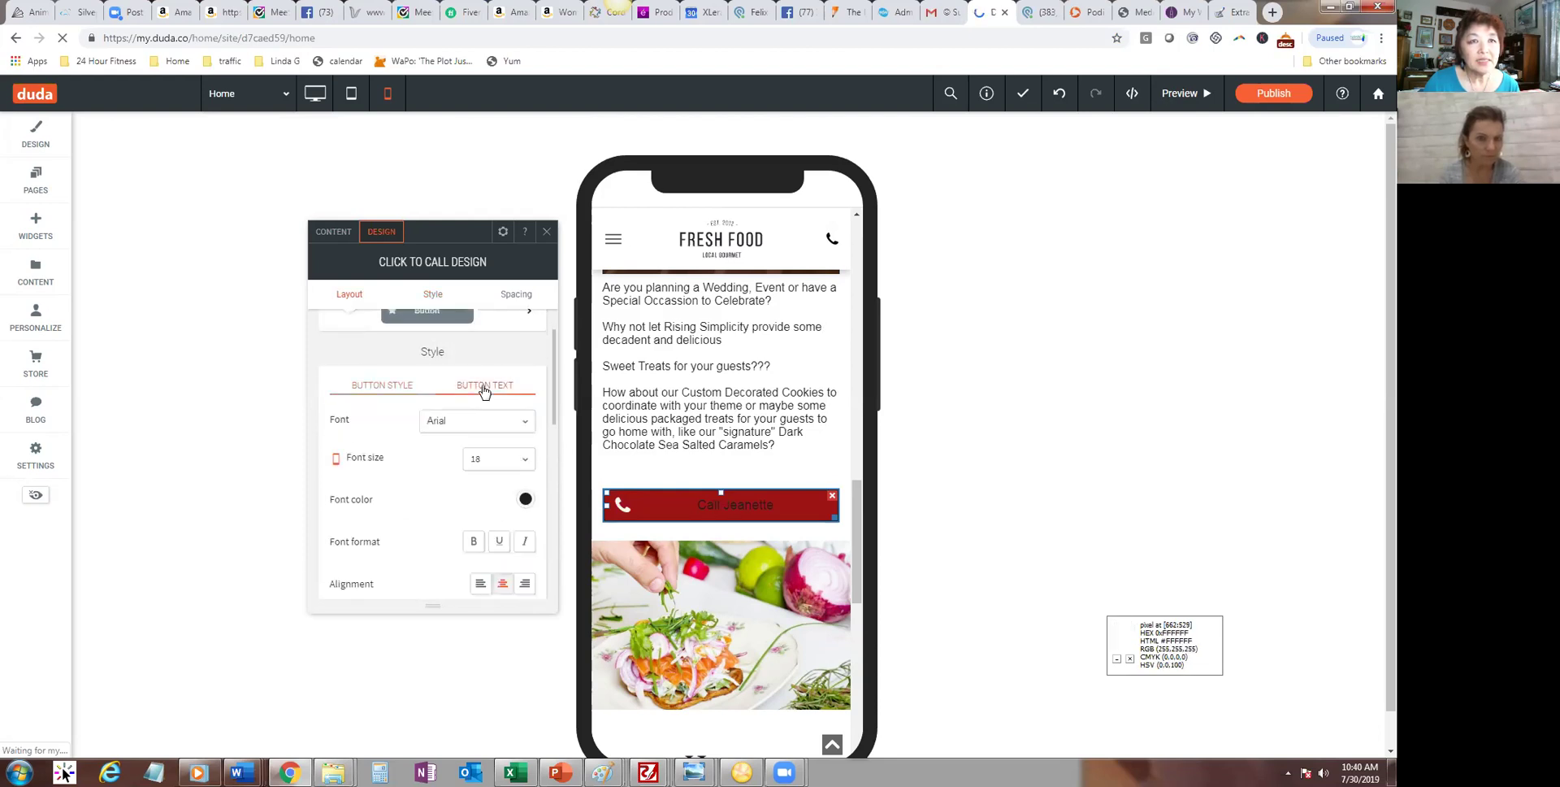
pyautogui.click(526, 500)
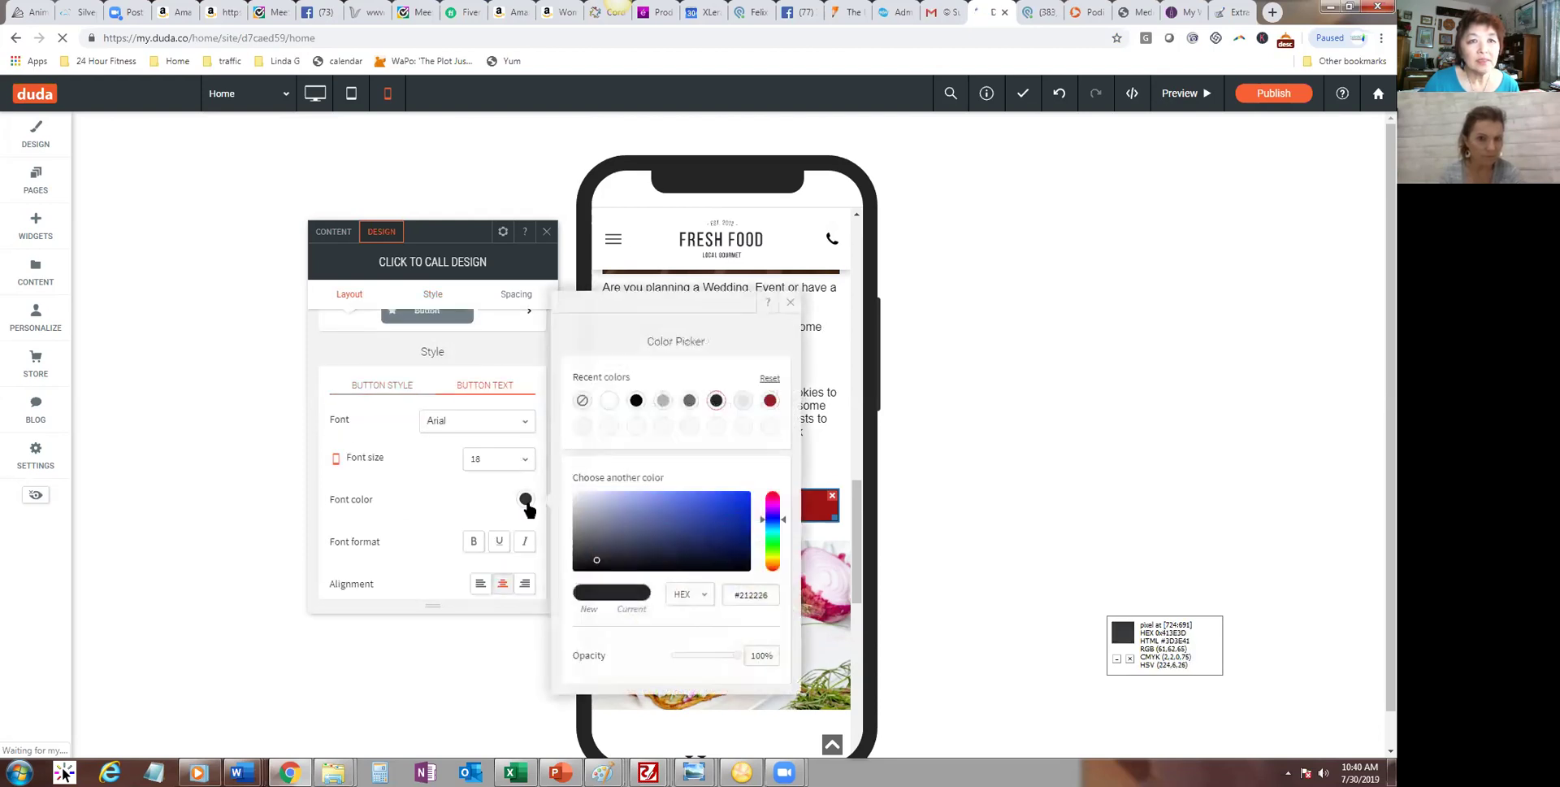
pyautogui.click(608, 402)
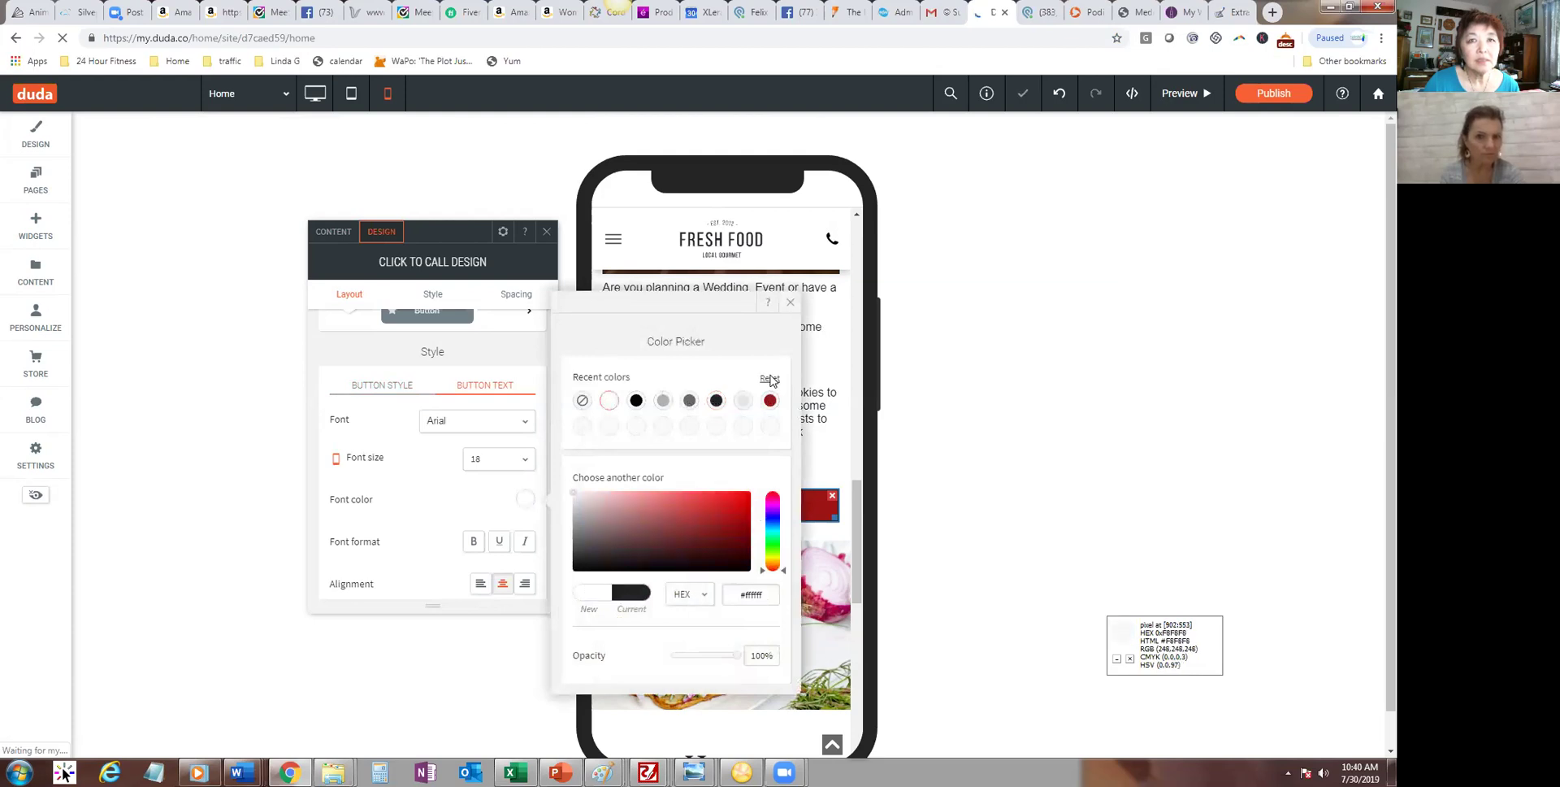
pyautogui.click(791, 307)
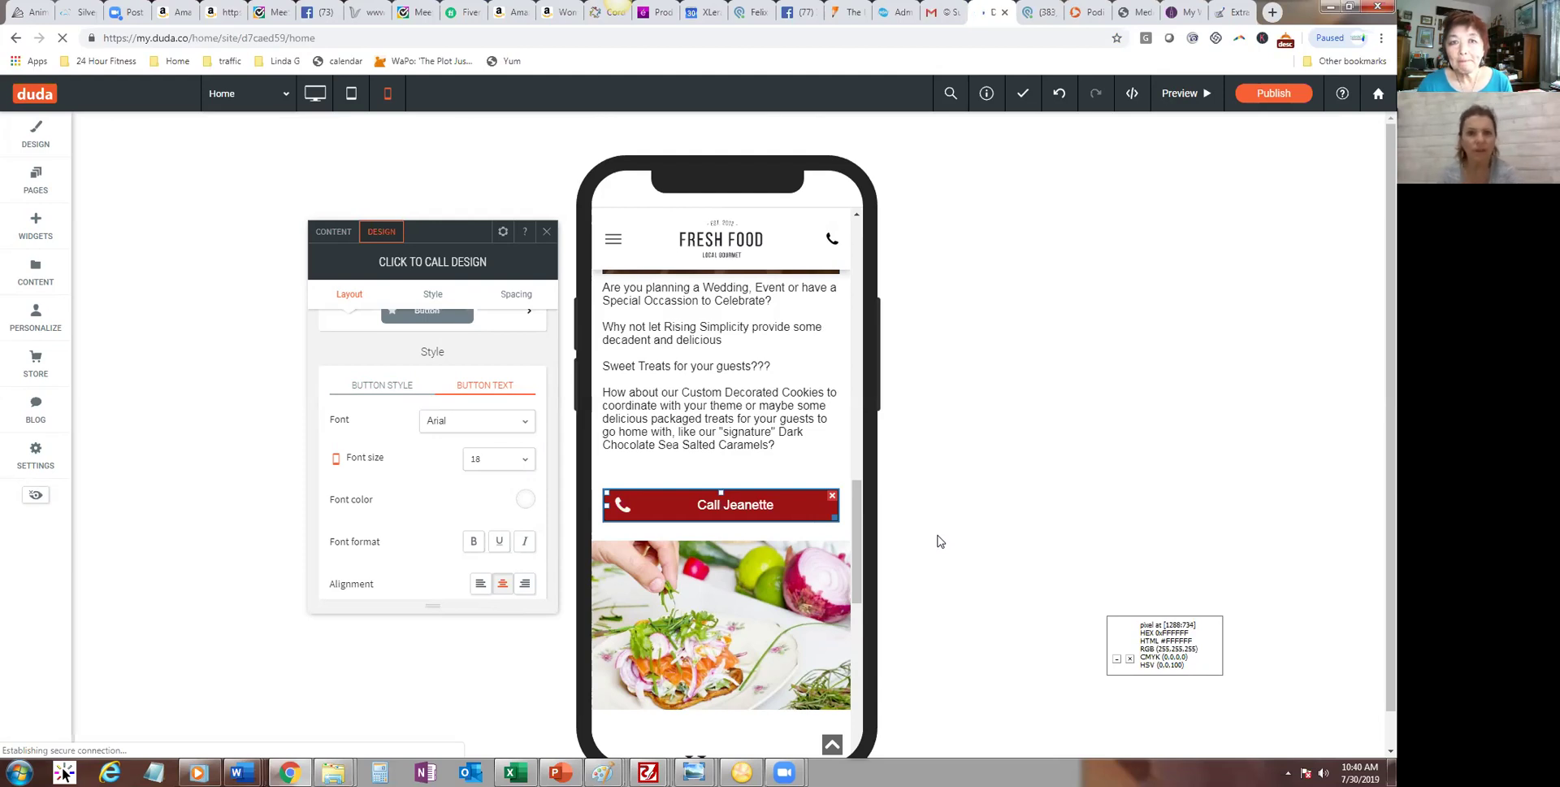
pyautogui.click(547, 233)
# Step: In desktop view, replace the home page banner's placeholder tagline with "Bakery Delicacies &"
pyautogui.click(315, 94)
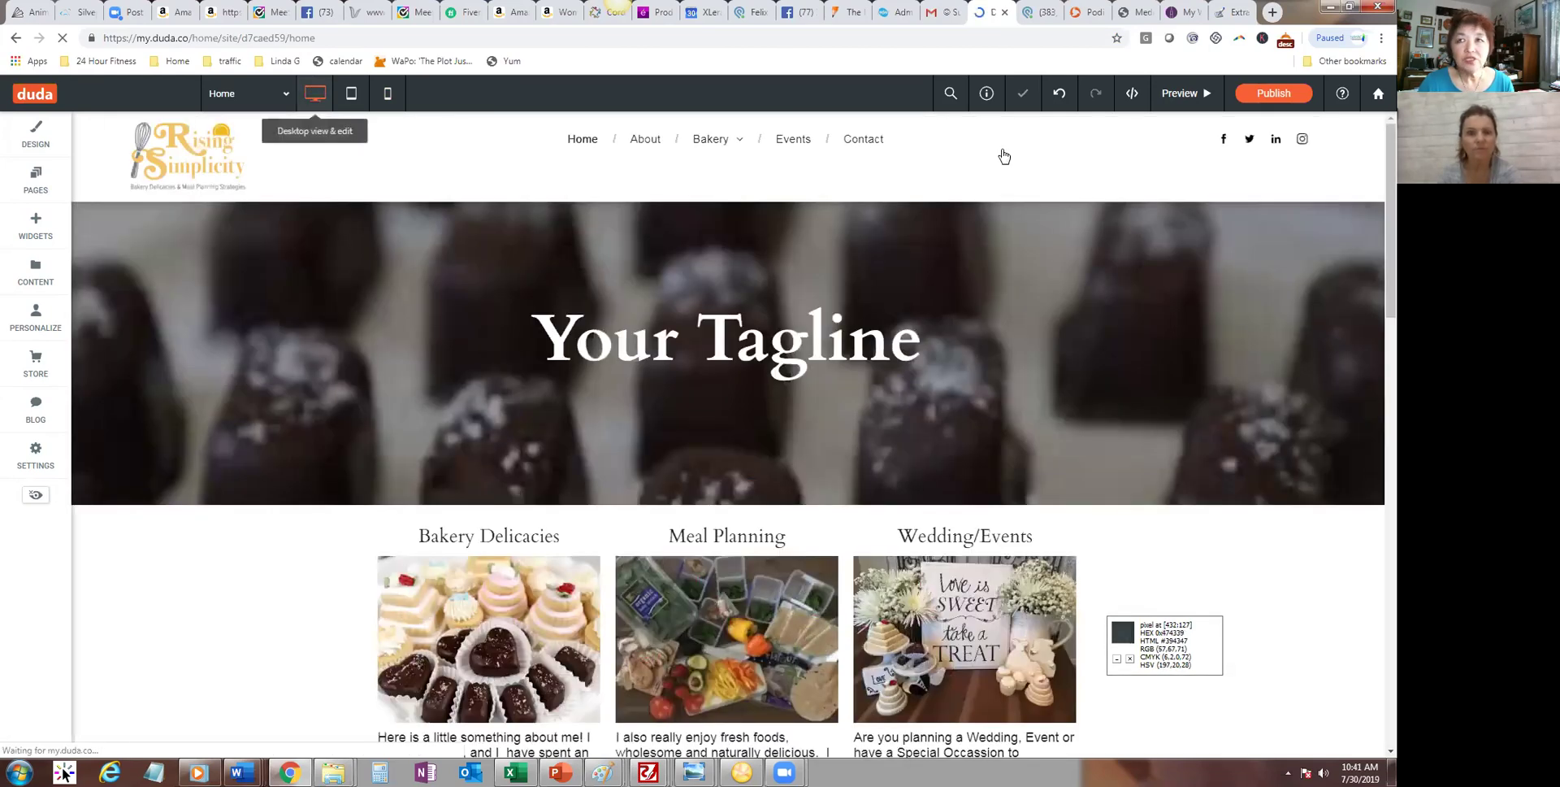
pyautogui.click(698, 333)
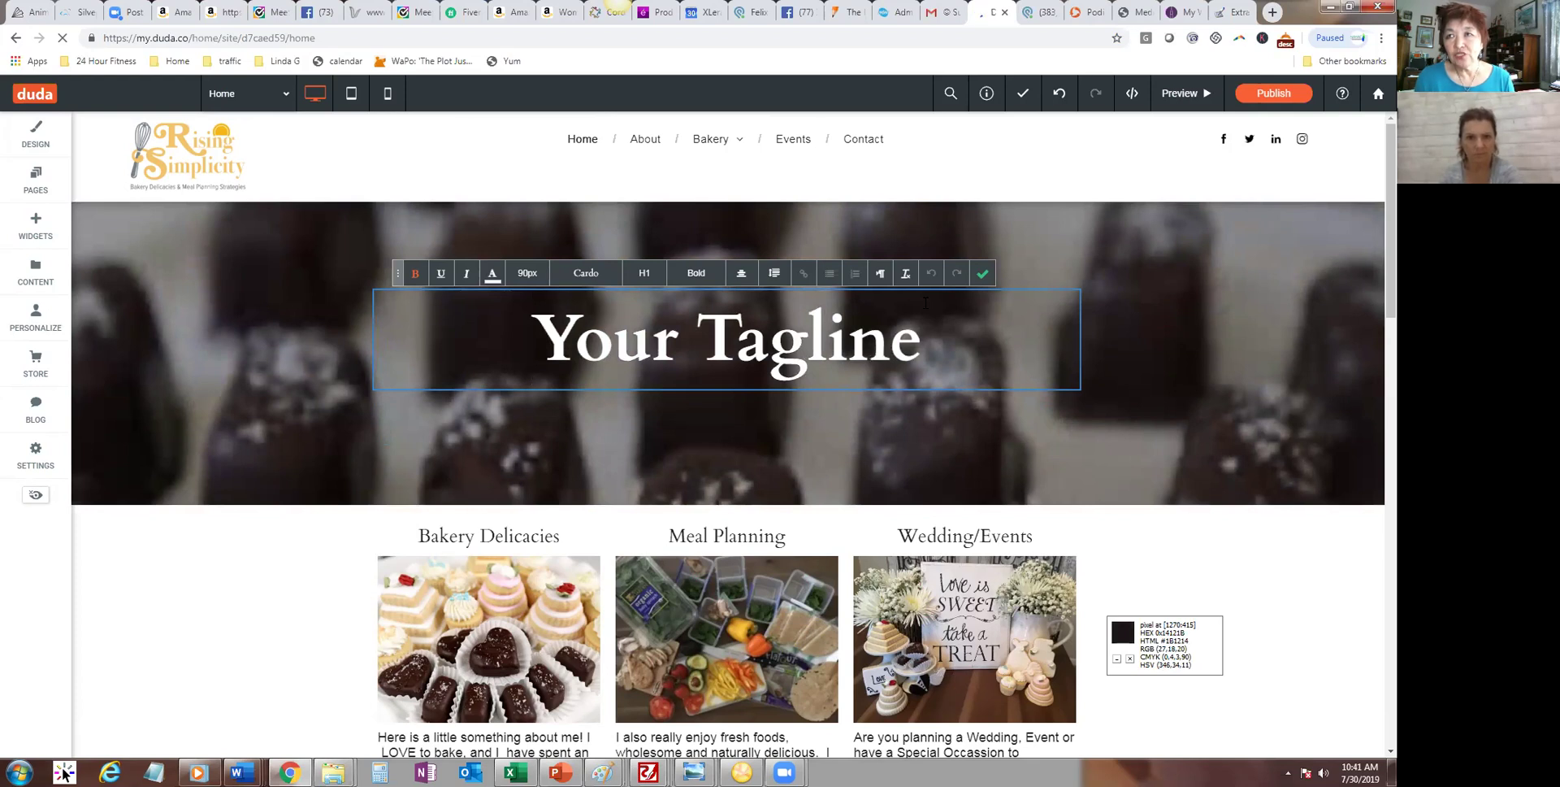
pyautogui.click(985, 349)
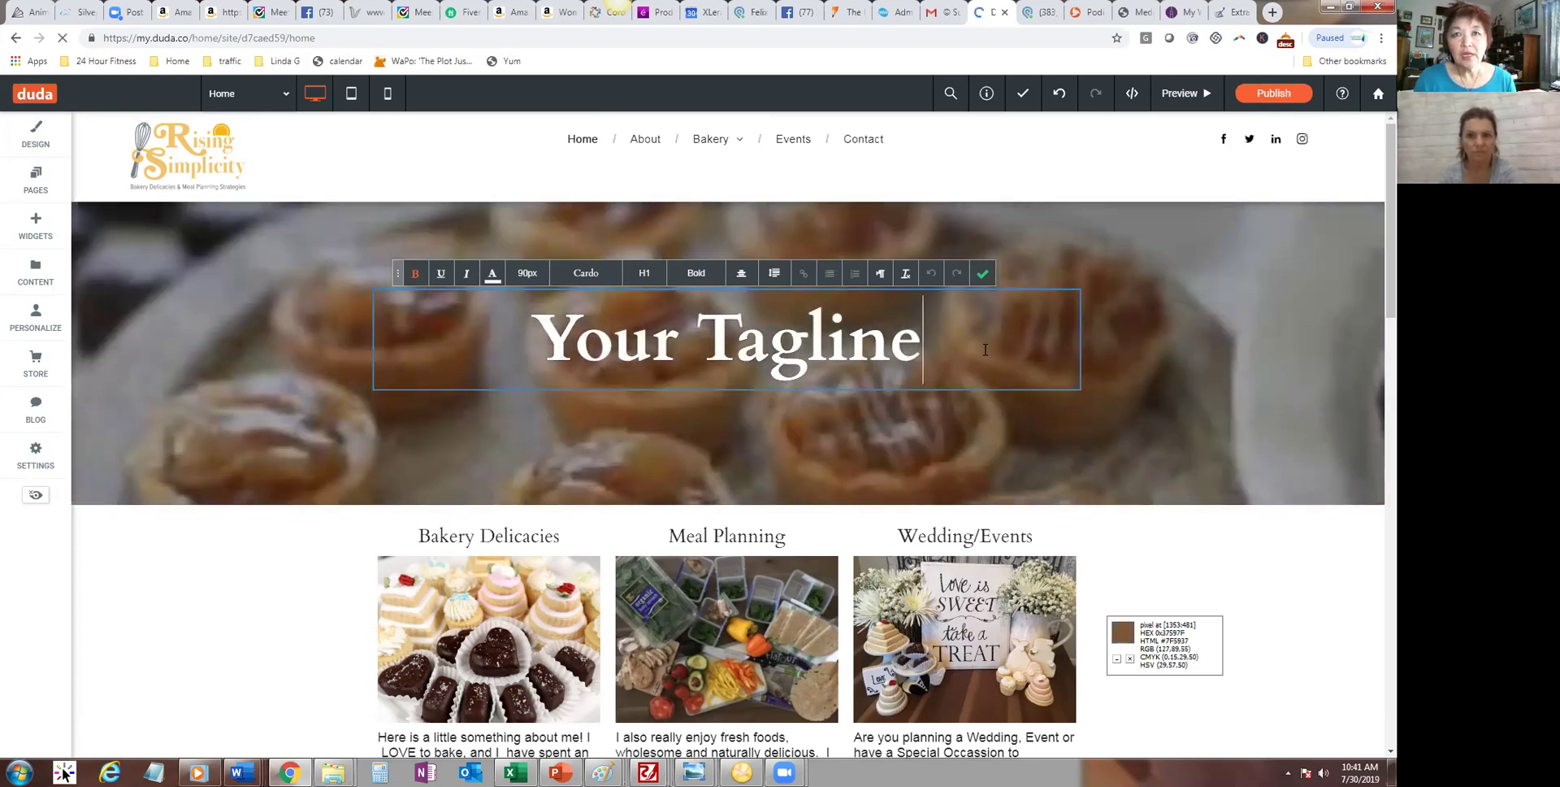
pyautogui.moveTo(985, 350); pyautogui.dragTo(502, 361)
pyautogui.click(502, 361)
pyautogui.press('Right')
pyautogui.press('Right')
pyautogui.press('Right')
pyautogui.press('Right')
pyautogui.press('Right')
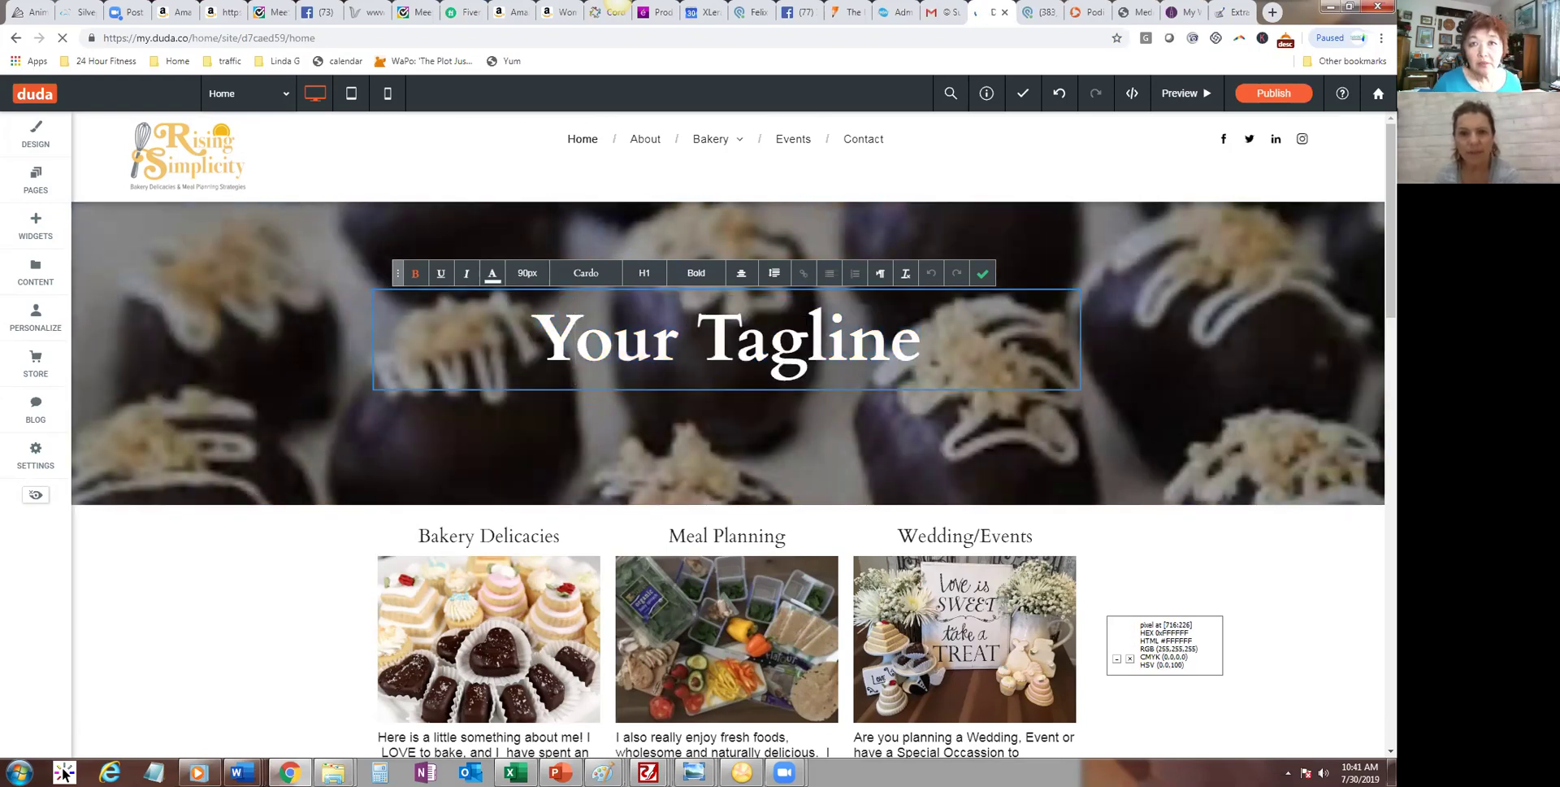
pyautogui.moveTo(927, 345); pyautogui.dragTo(452, 325)
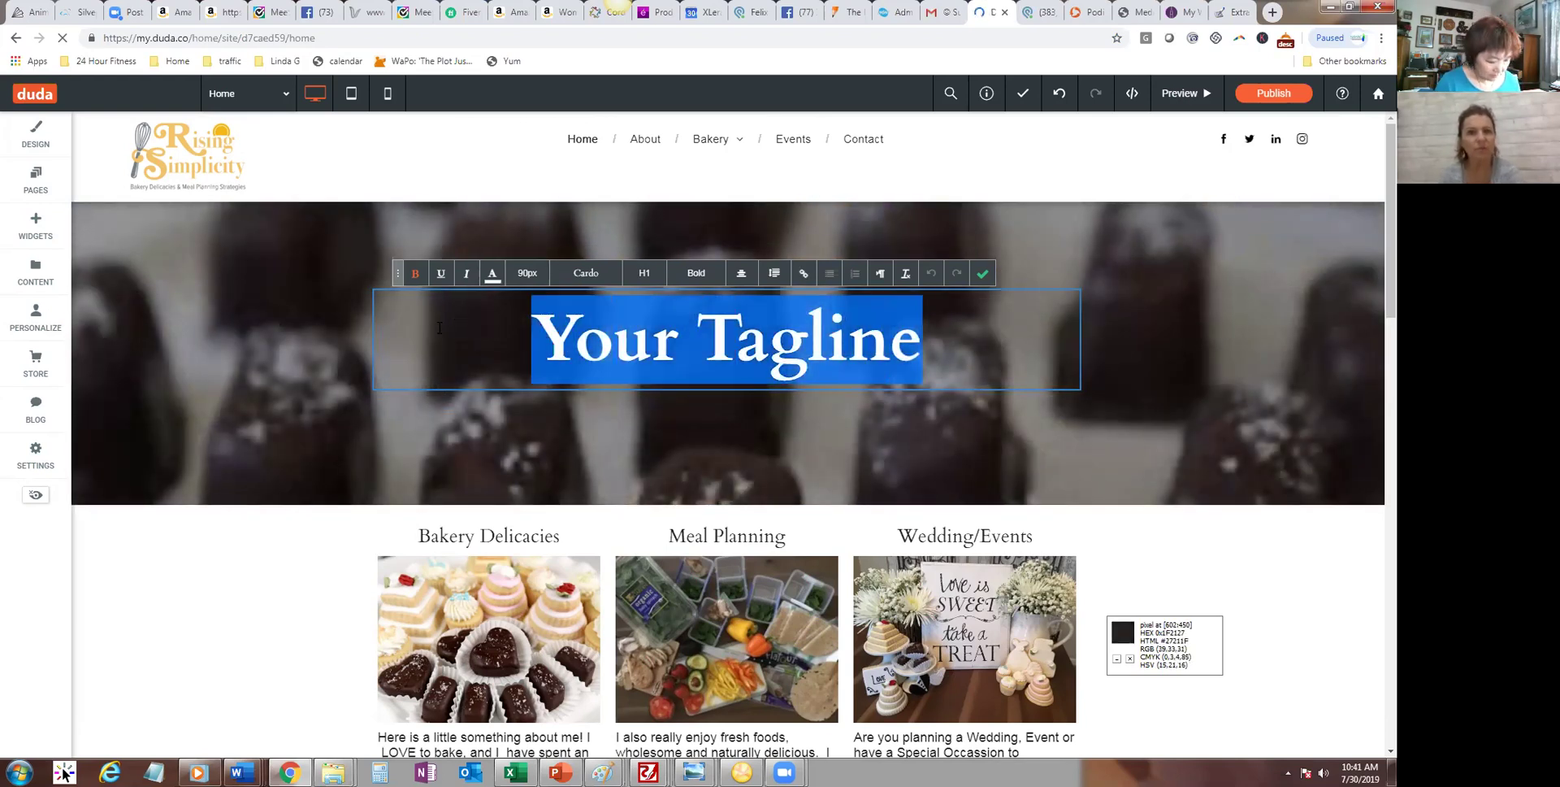
pyautogui.write('Bac')
pyautogui.press('BackSpace')
pyautogui.write('ker')
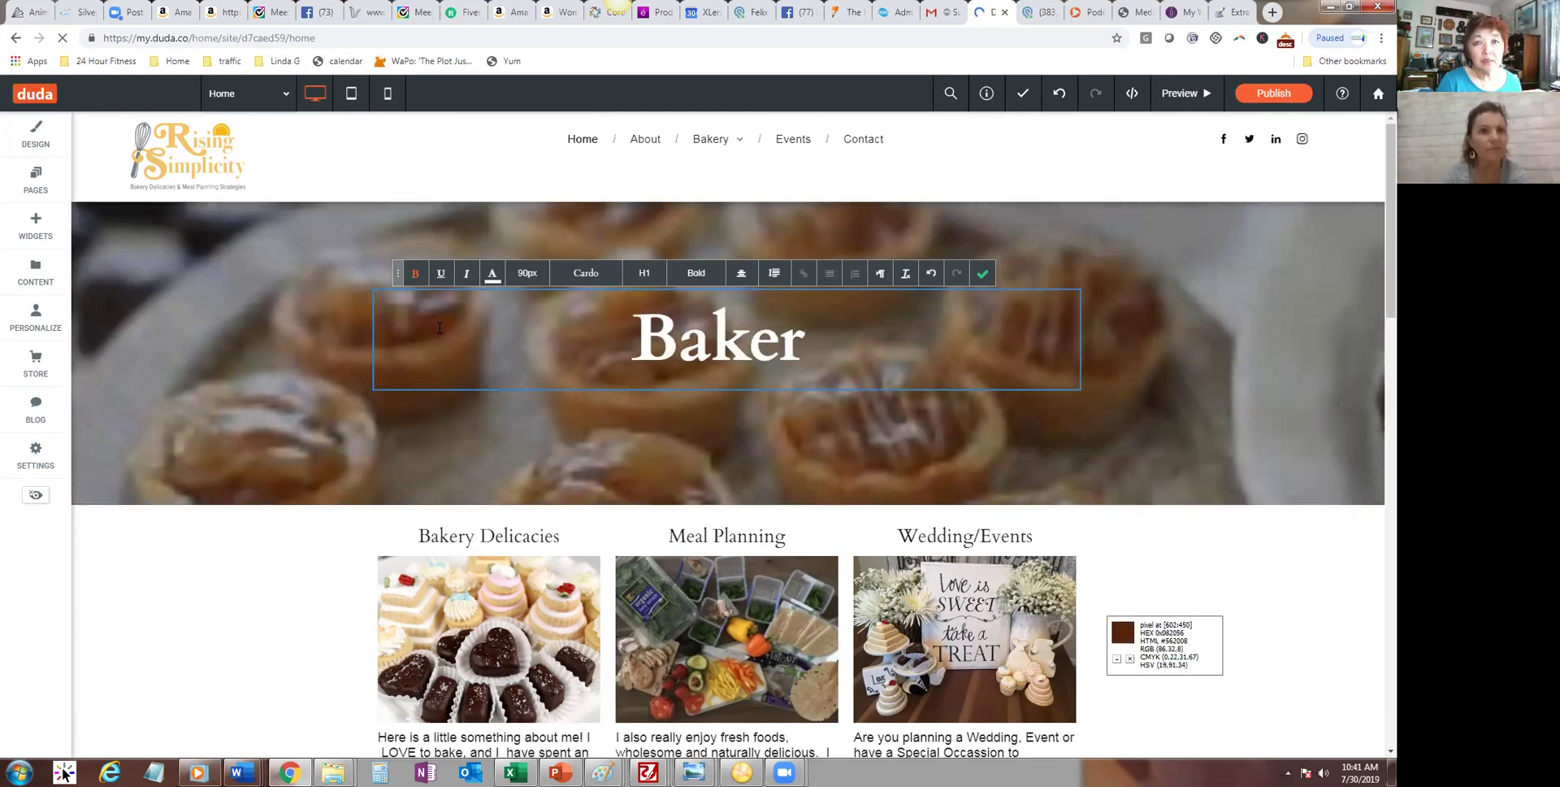
pyautogui.press('BackSpace')
pyautogui.write('yD')
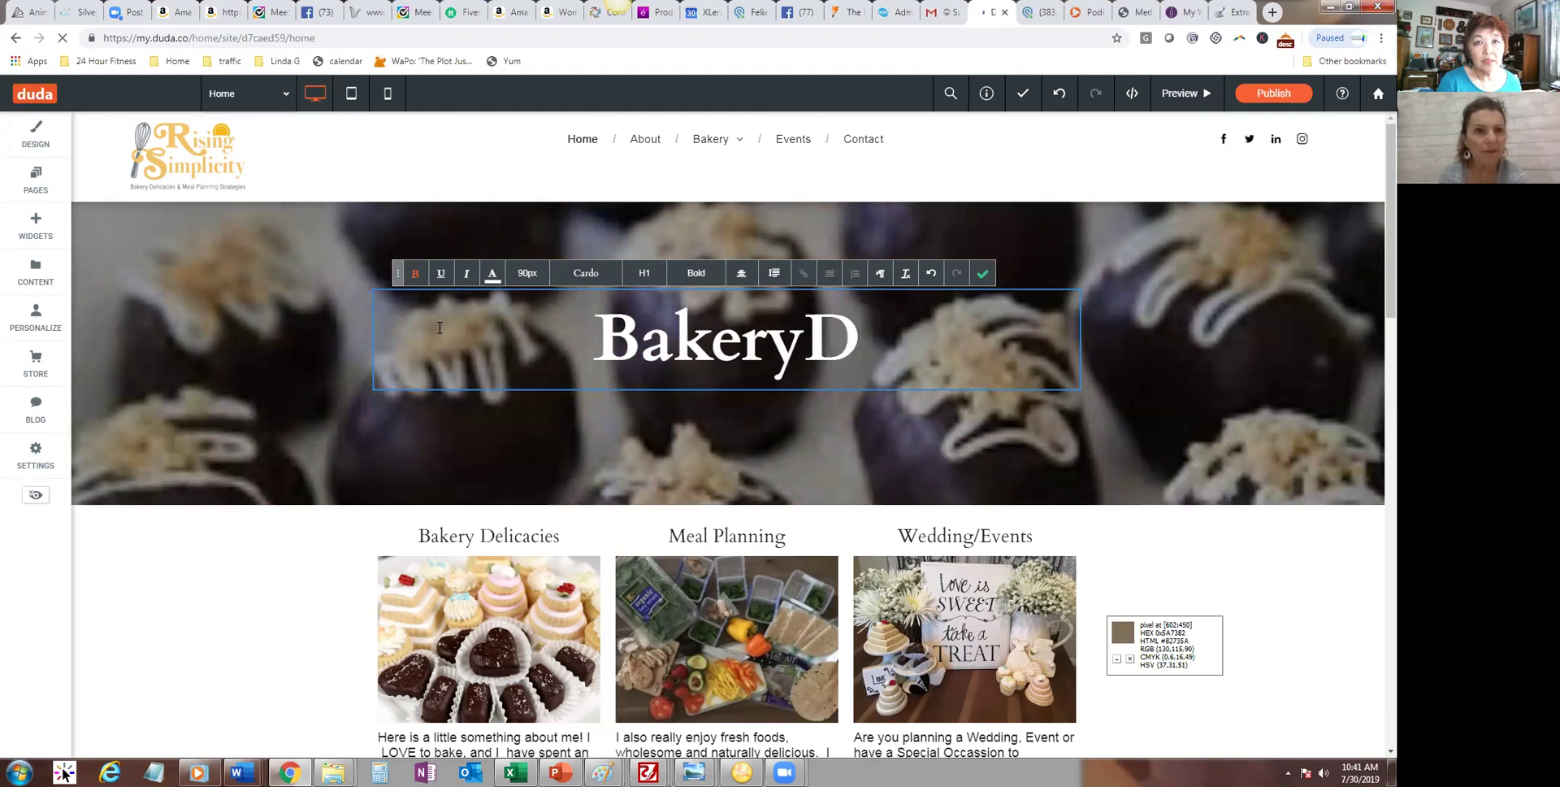
pyautogui.press('BackSpace')
pyautogui.write('Delicac')
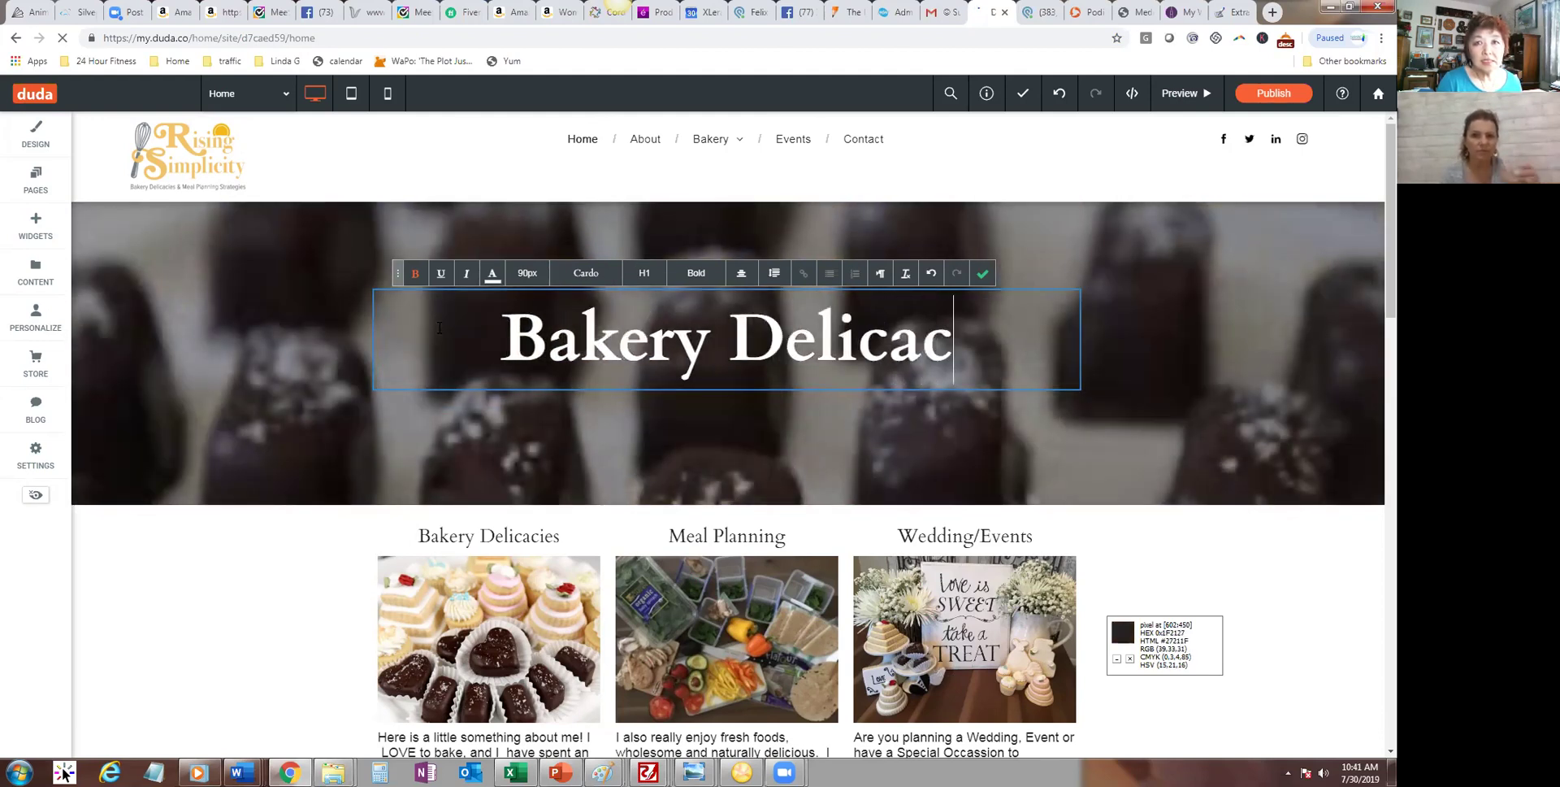
pyautogui.write('ies &')
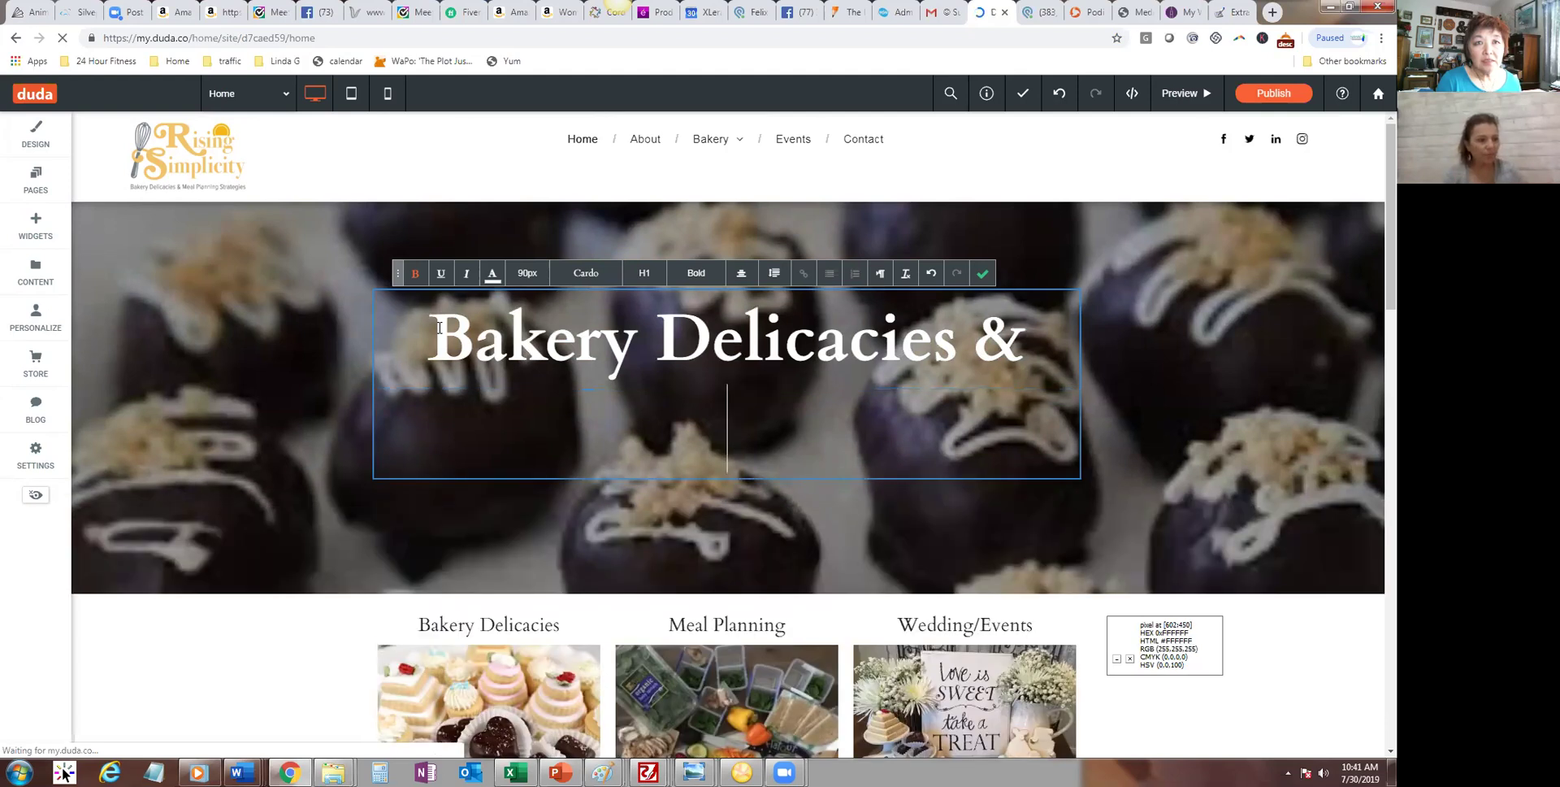
# Step: Add "Meal Planning Strategies" as the second line of the banner heading
pyautogui.write('Meal Planning')
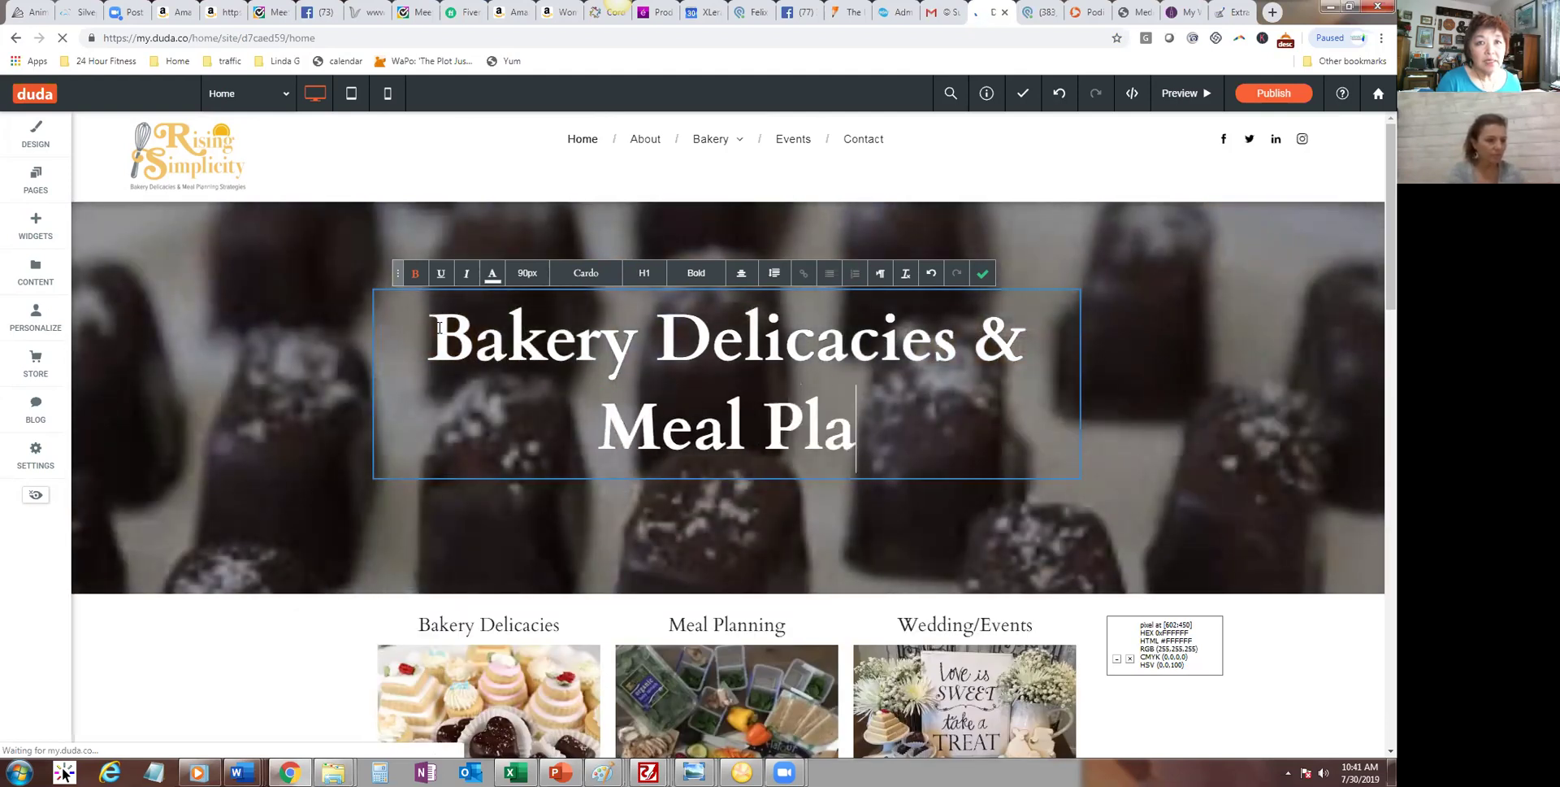
pyautogui.press('BackSpace')
pyautogui.press('BackSpace')
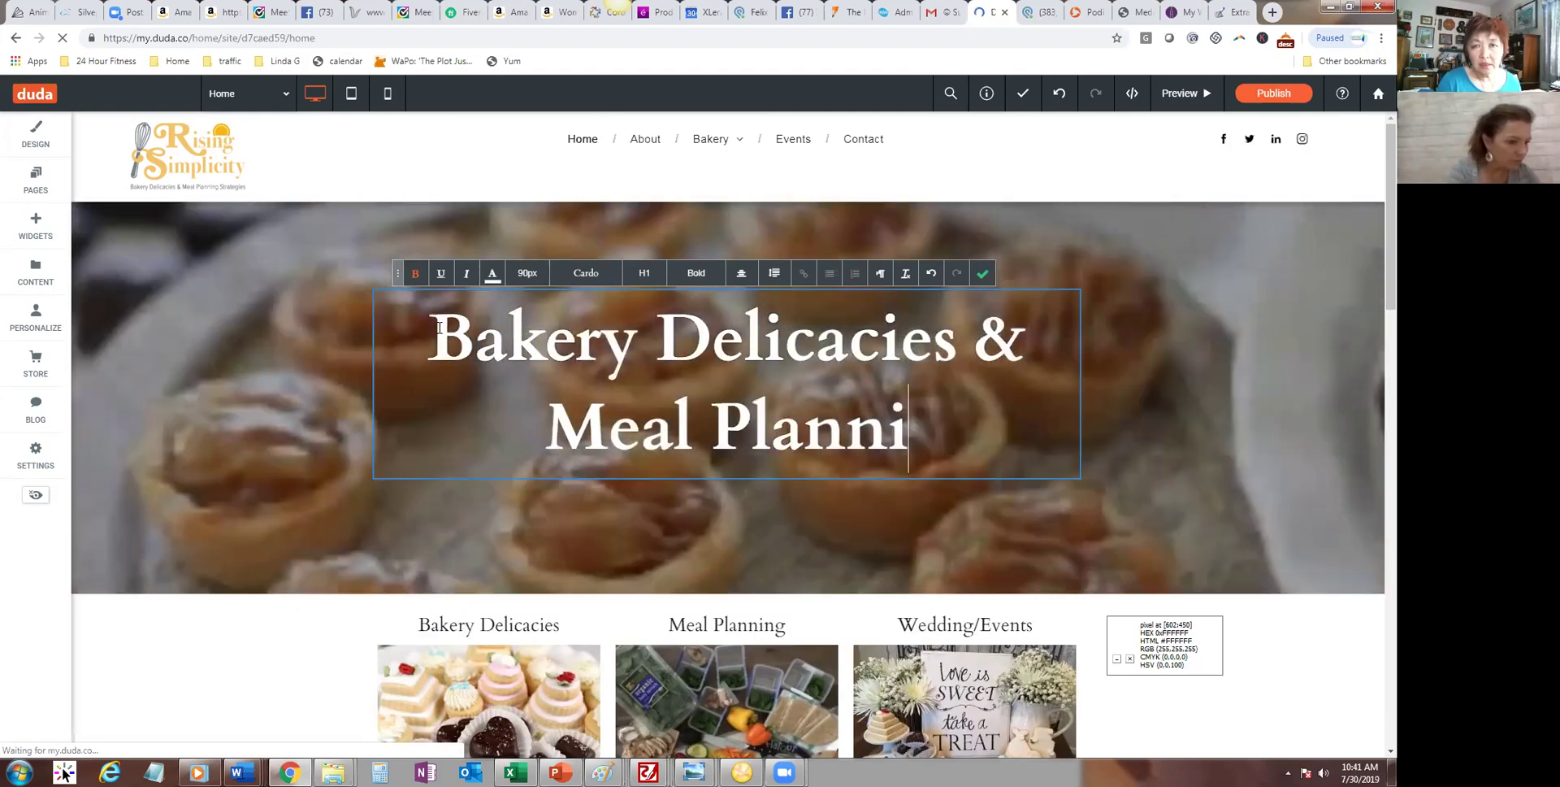
pyautogui.write('ng ')
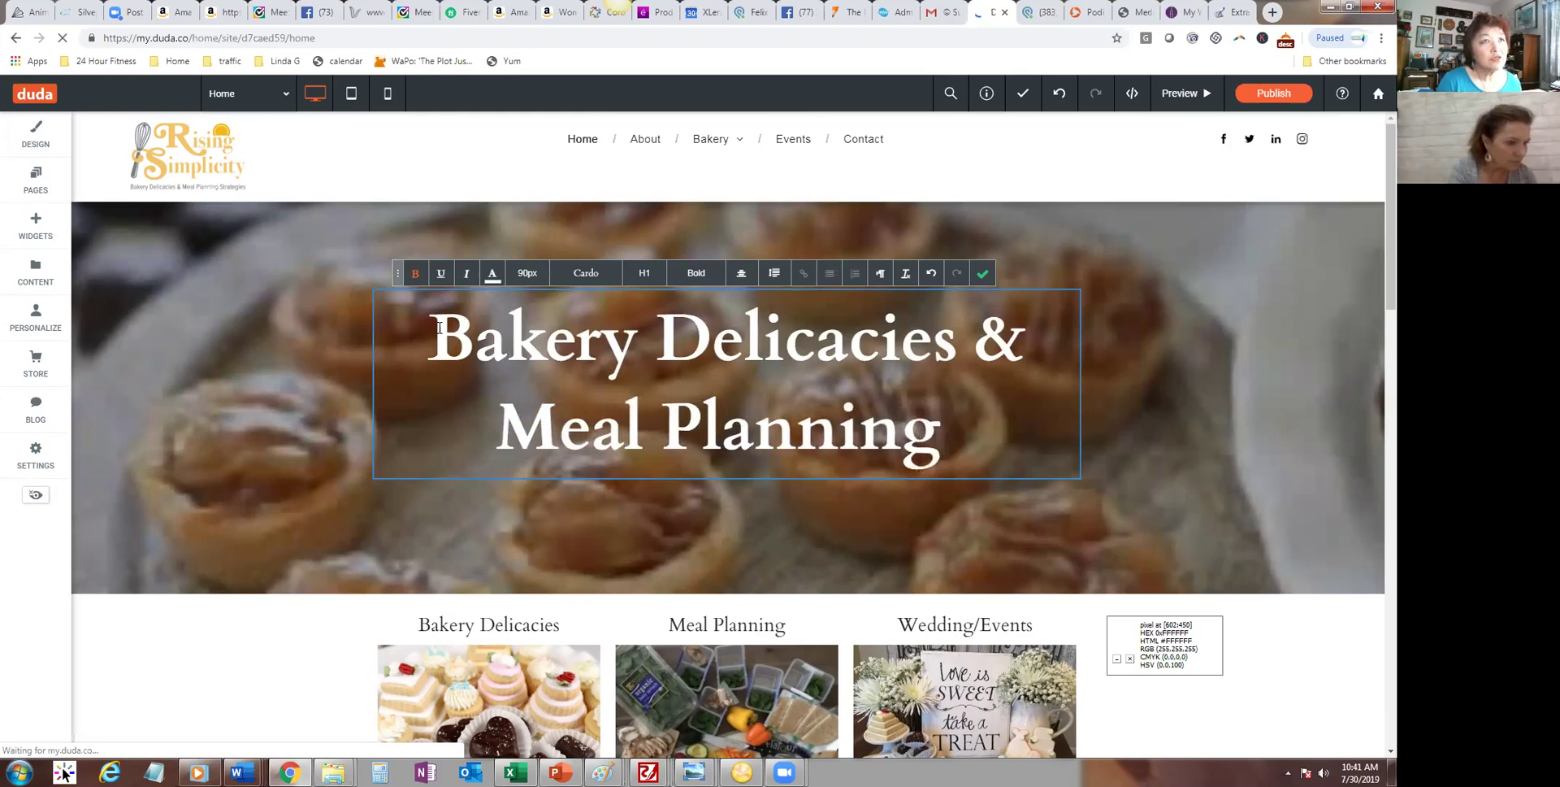
pyautogui.write('Streat')
pyautogui.press('BackSpace')
pyautogui.press('BackSpace')
pyautogui.press('BackSpace')
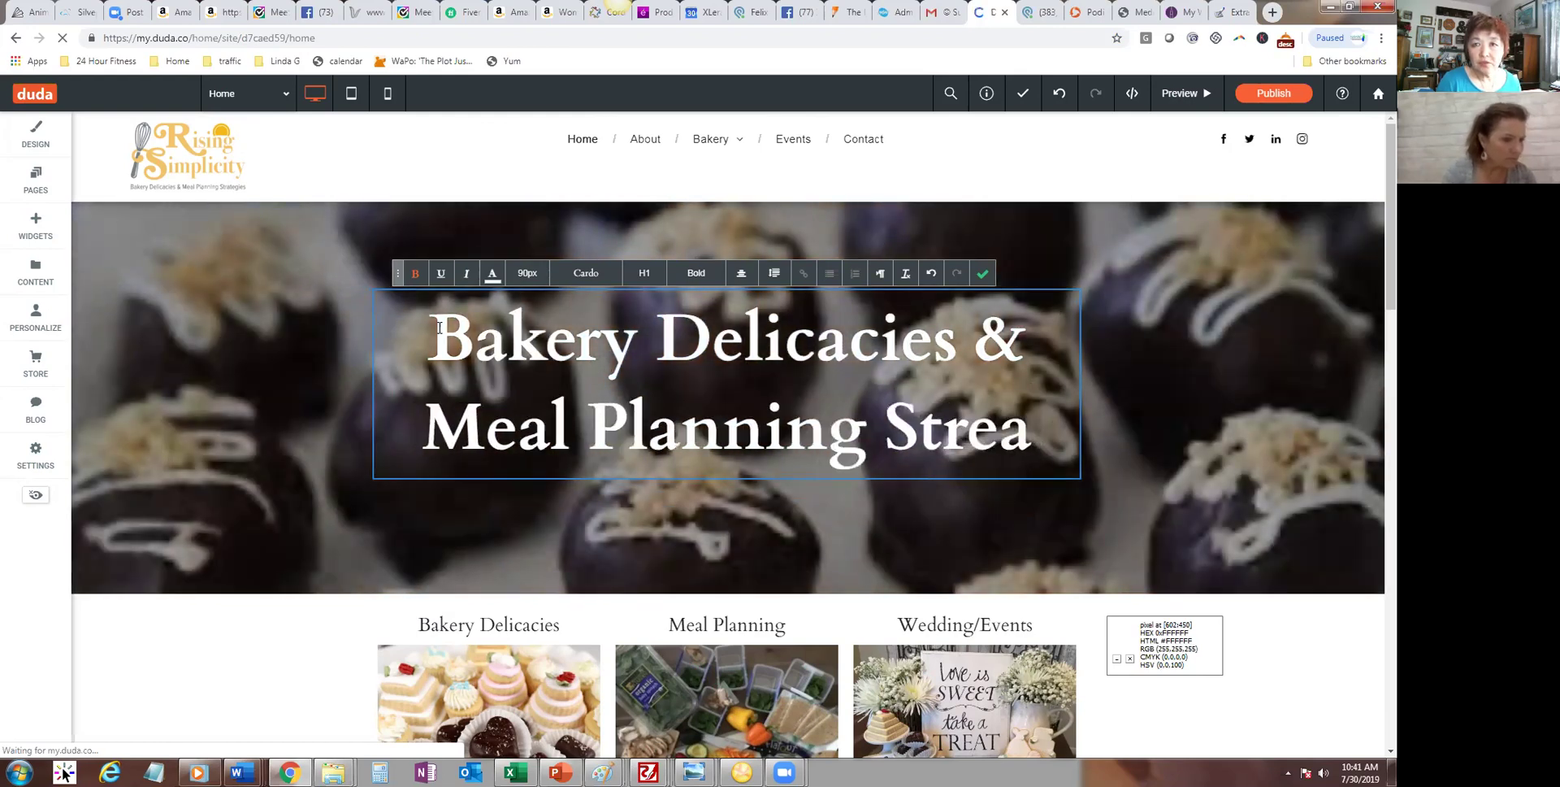
pyautogui.write('ategies')
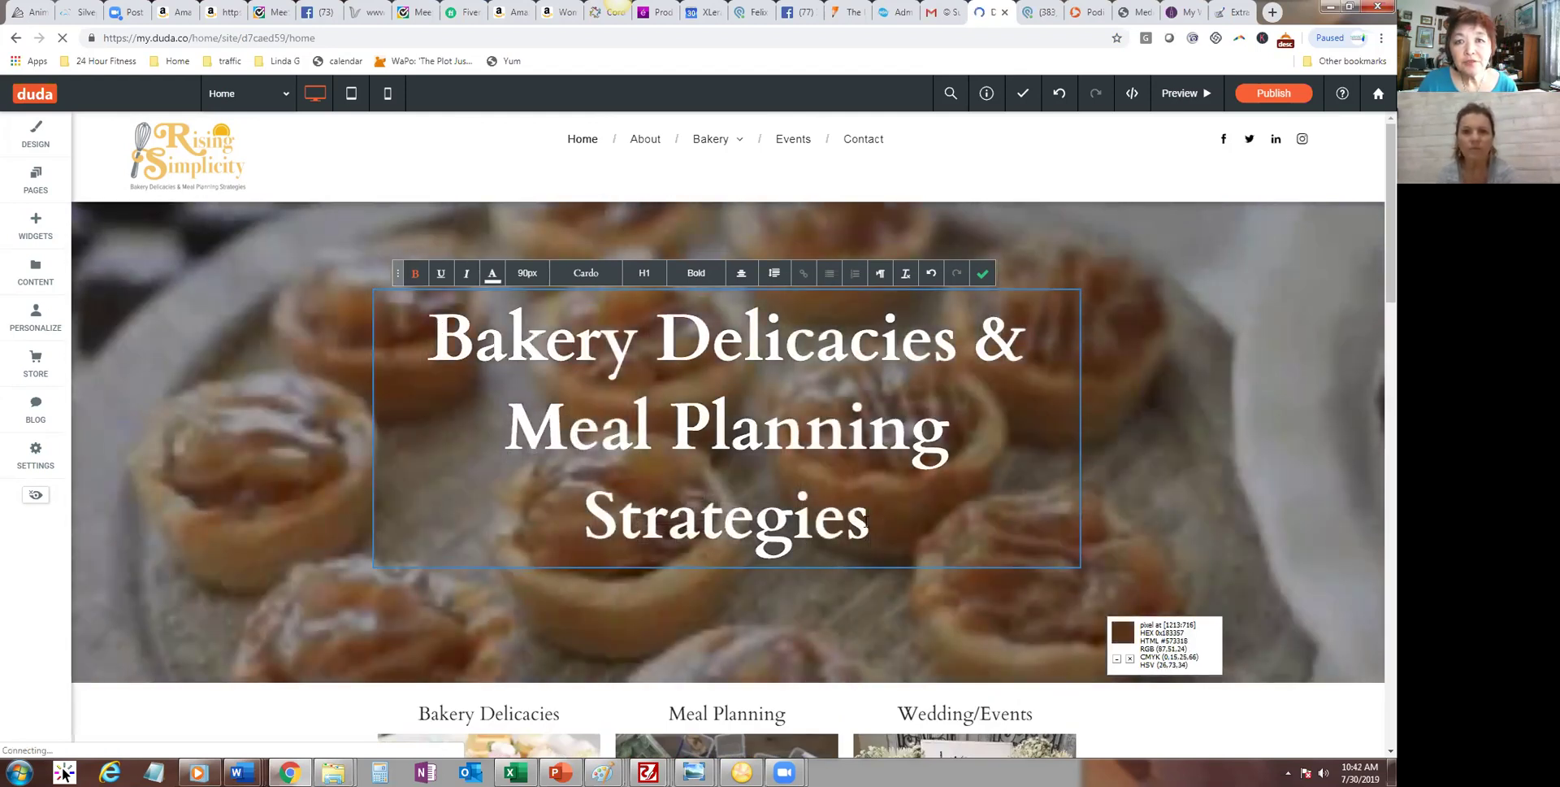
# Step: Set the whole banner heading's text size to 72px and finish editing the text
pyautogui.moveTo(872, 528); pyautogui.dragTo(524, 305)
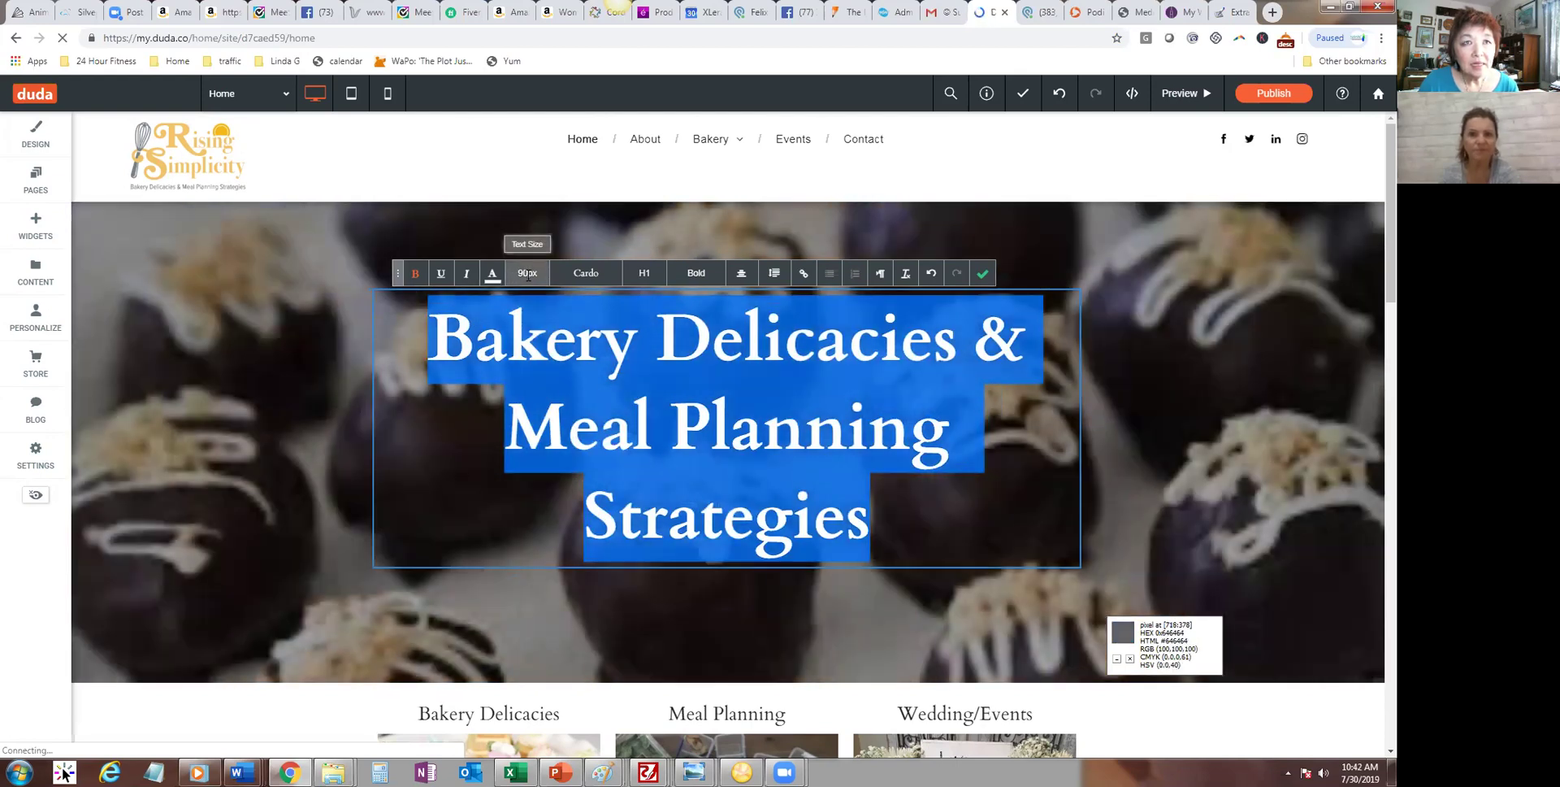
pyautogui.click(529, 273)
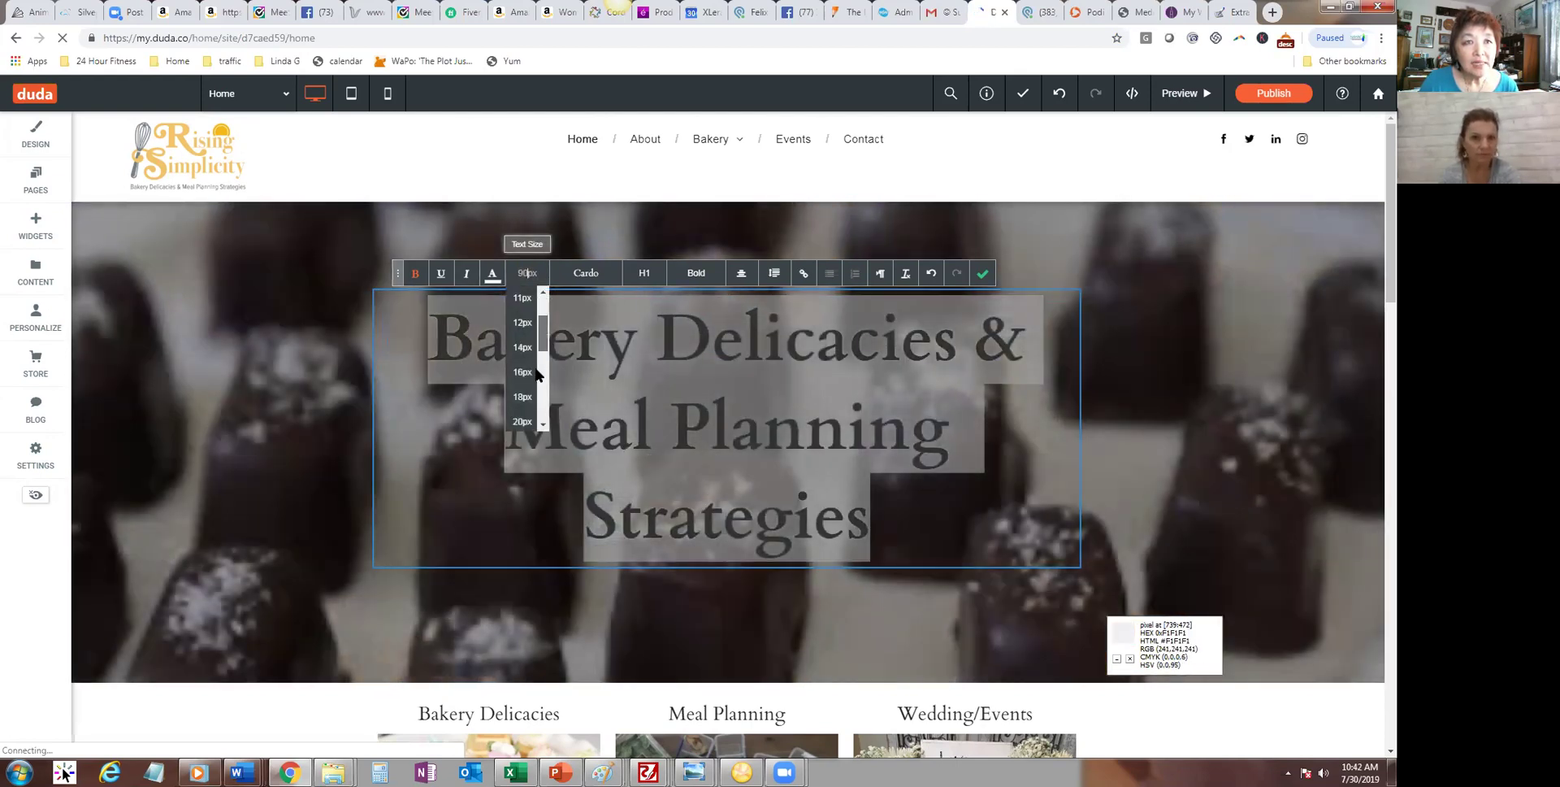
pyautogui.moveTo(548, 338); pyautogui.dragTo(549, 415)
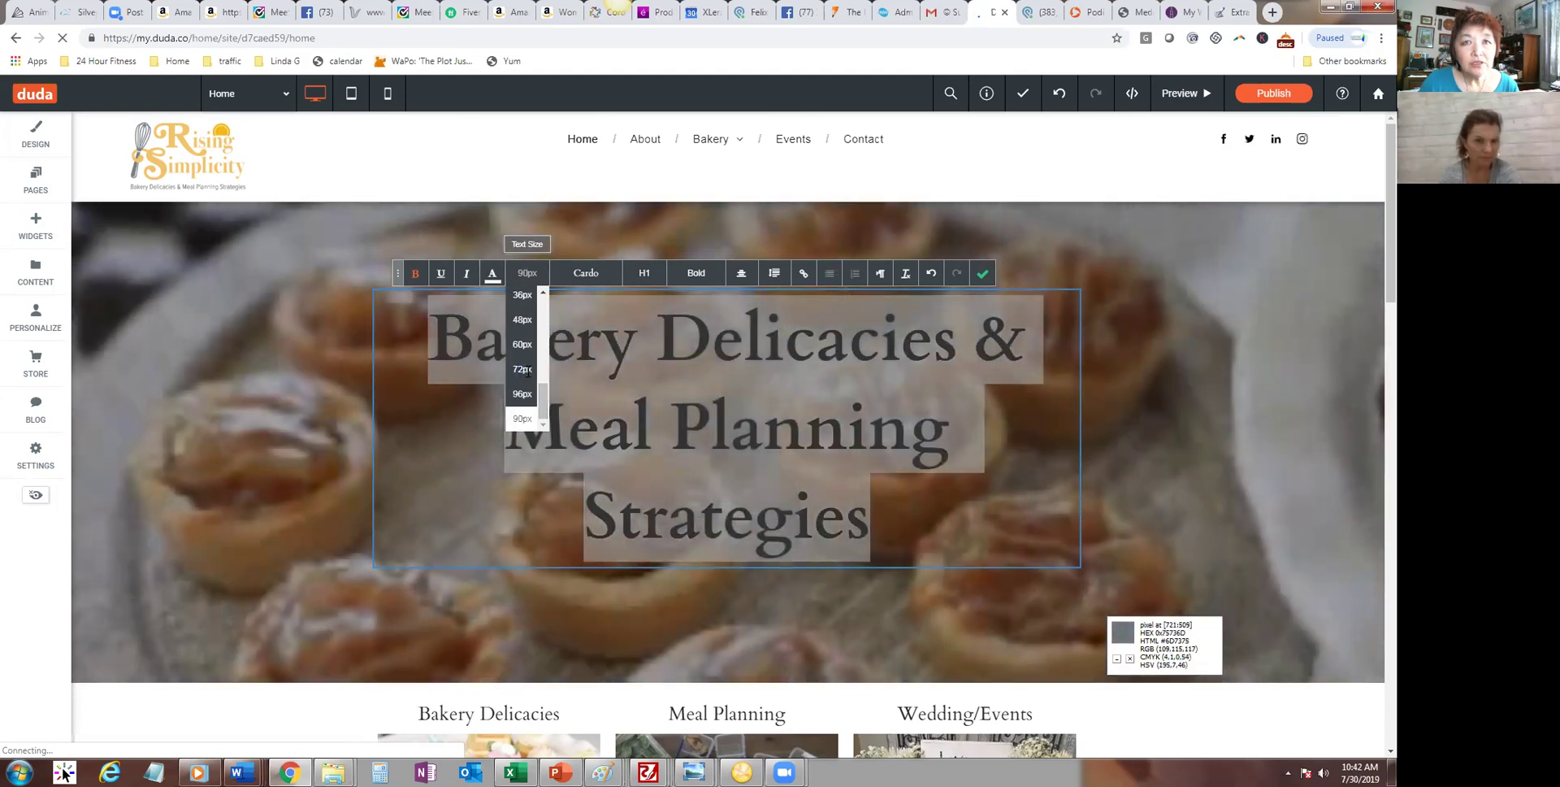
pyautogui.click(524, 369)
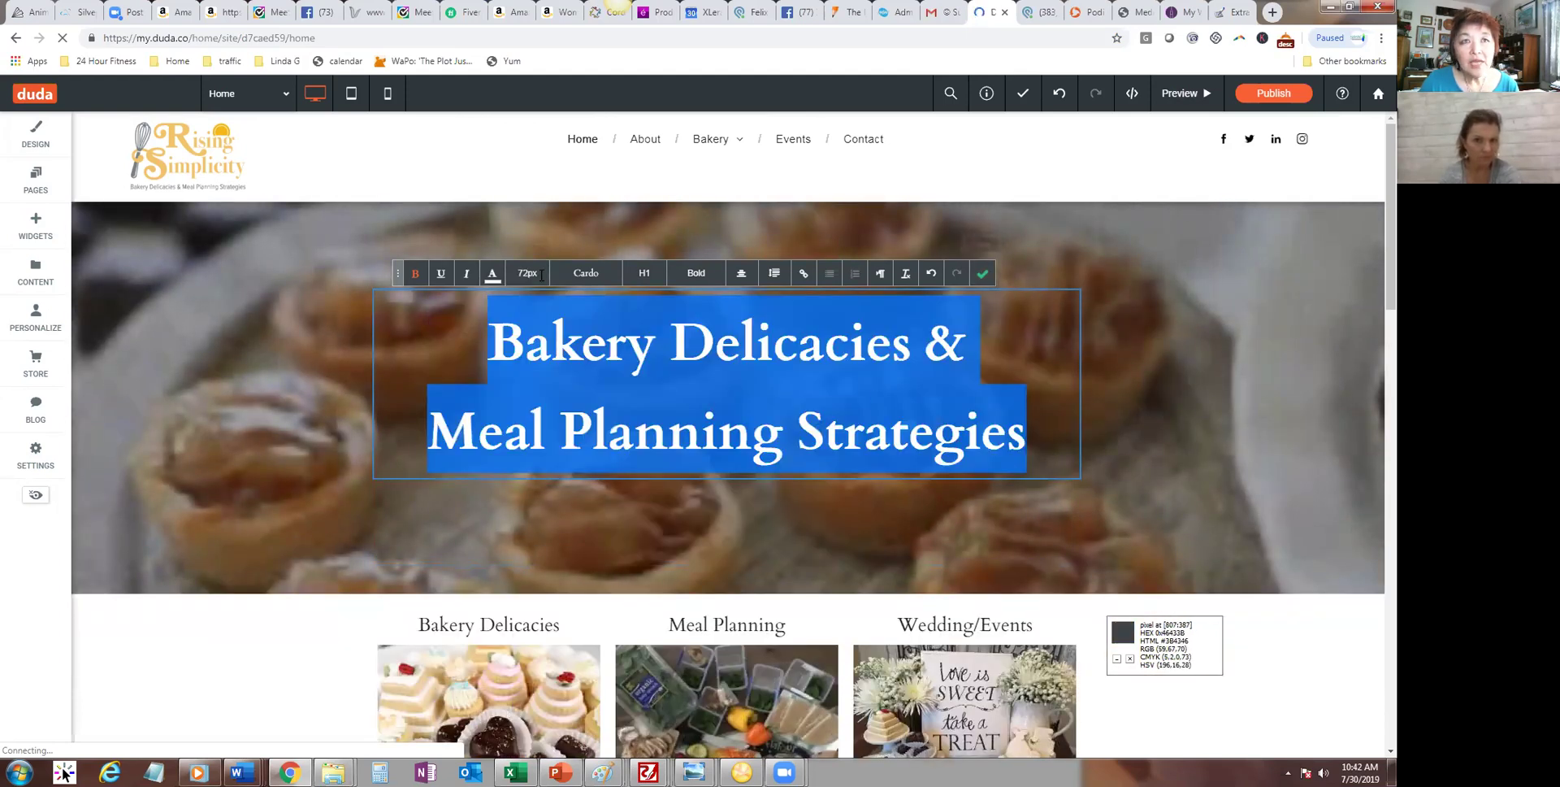
pyautogui.click(572, 282)
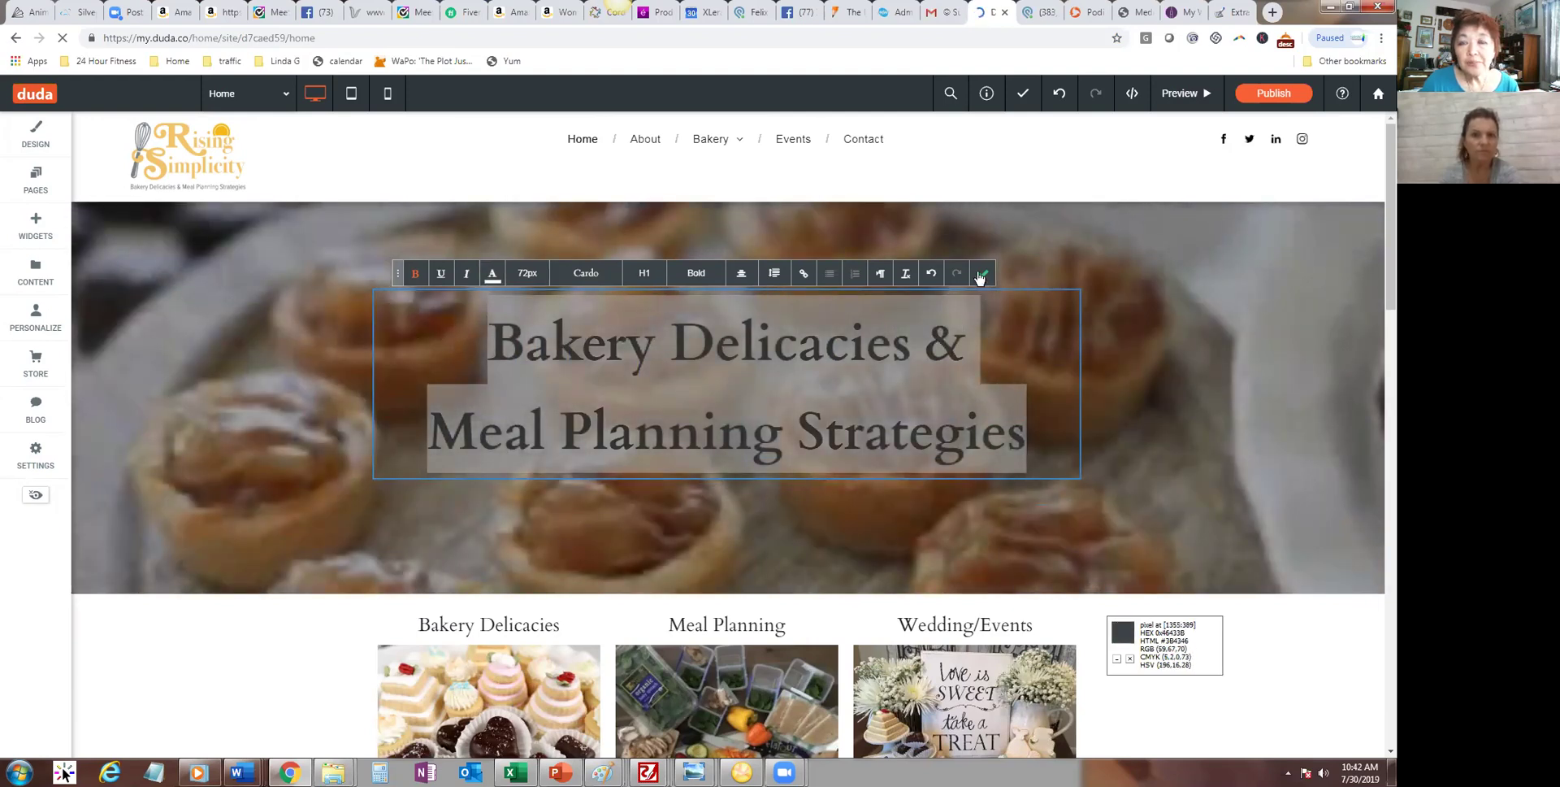
pyautogui.click(980, 275)
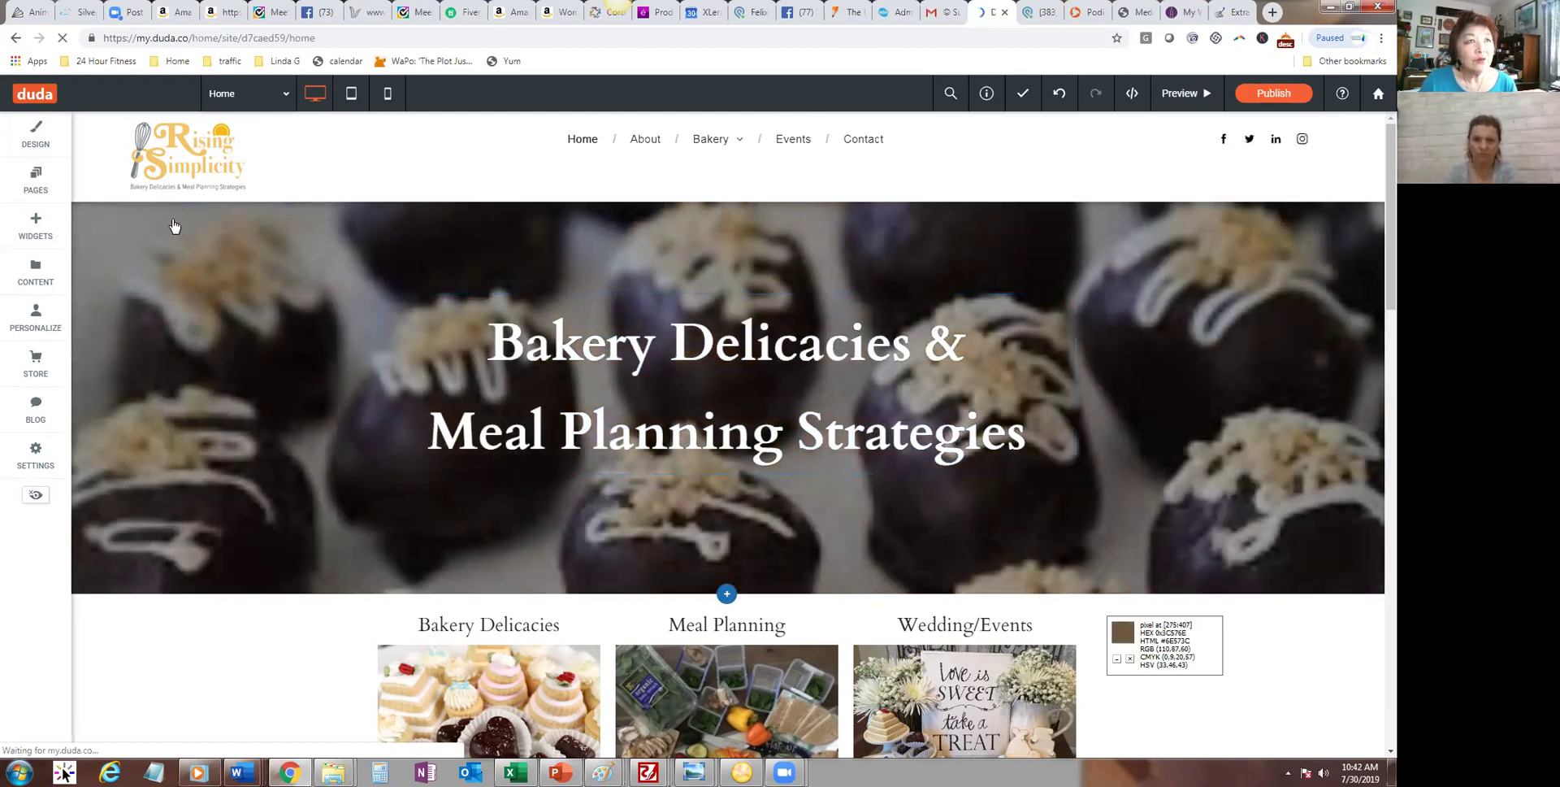
# Step: Add the site image delicacies.jpg to the banner row's background slideshow
pyautogui.click(137, 250)
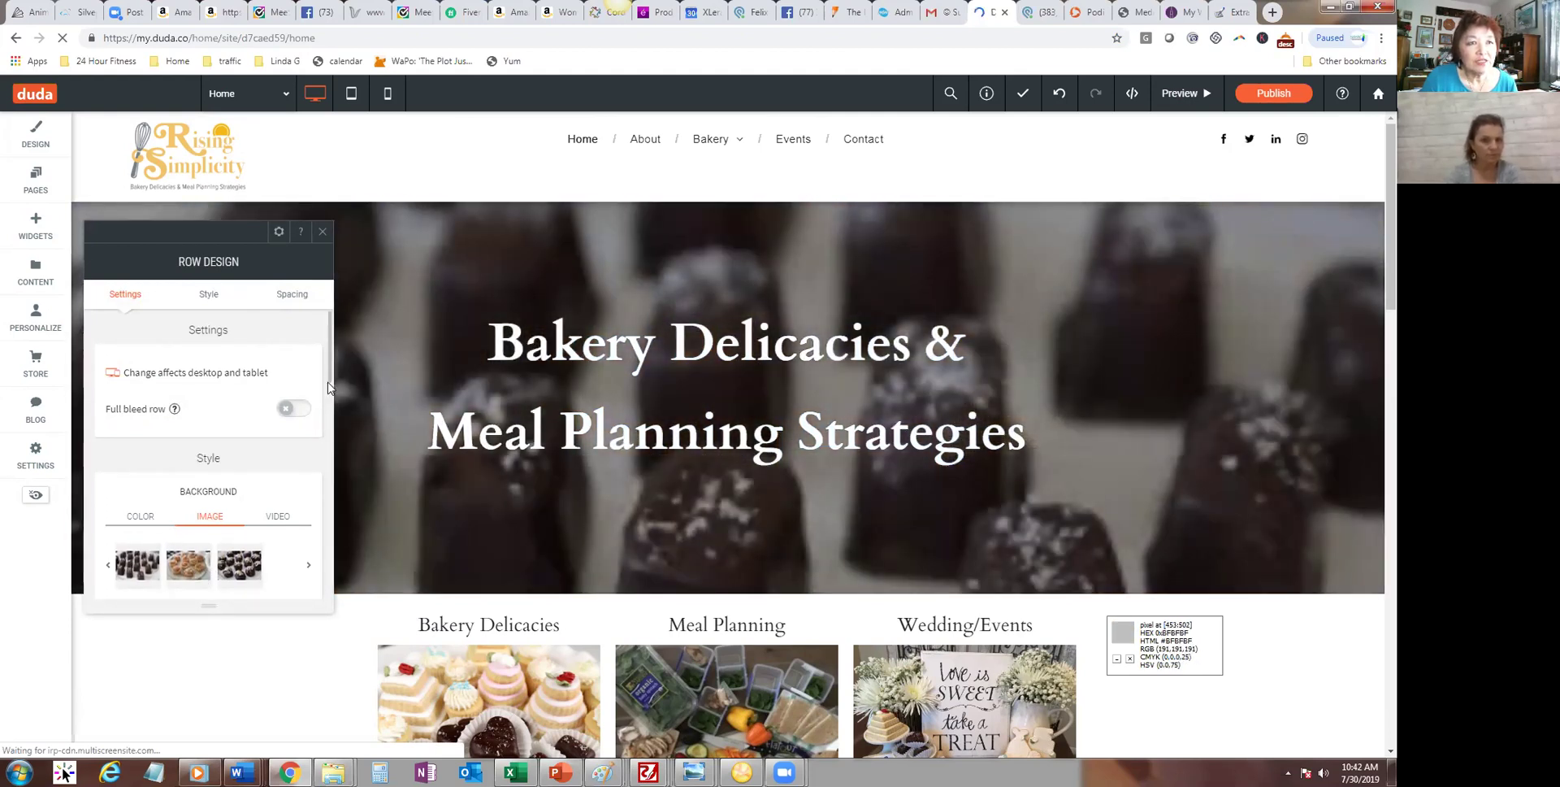
pyautogui.scroll(-4, 328, 388)
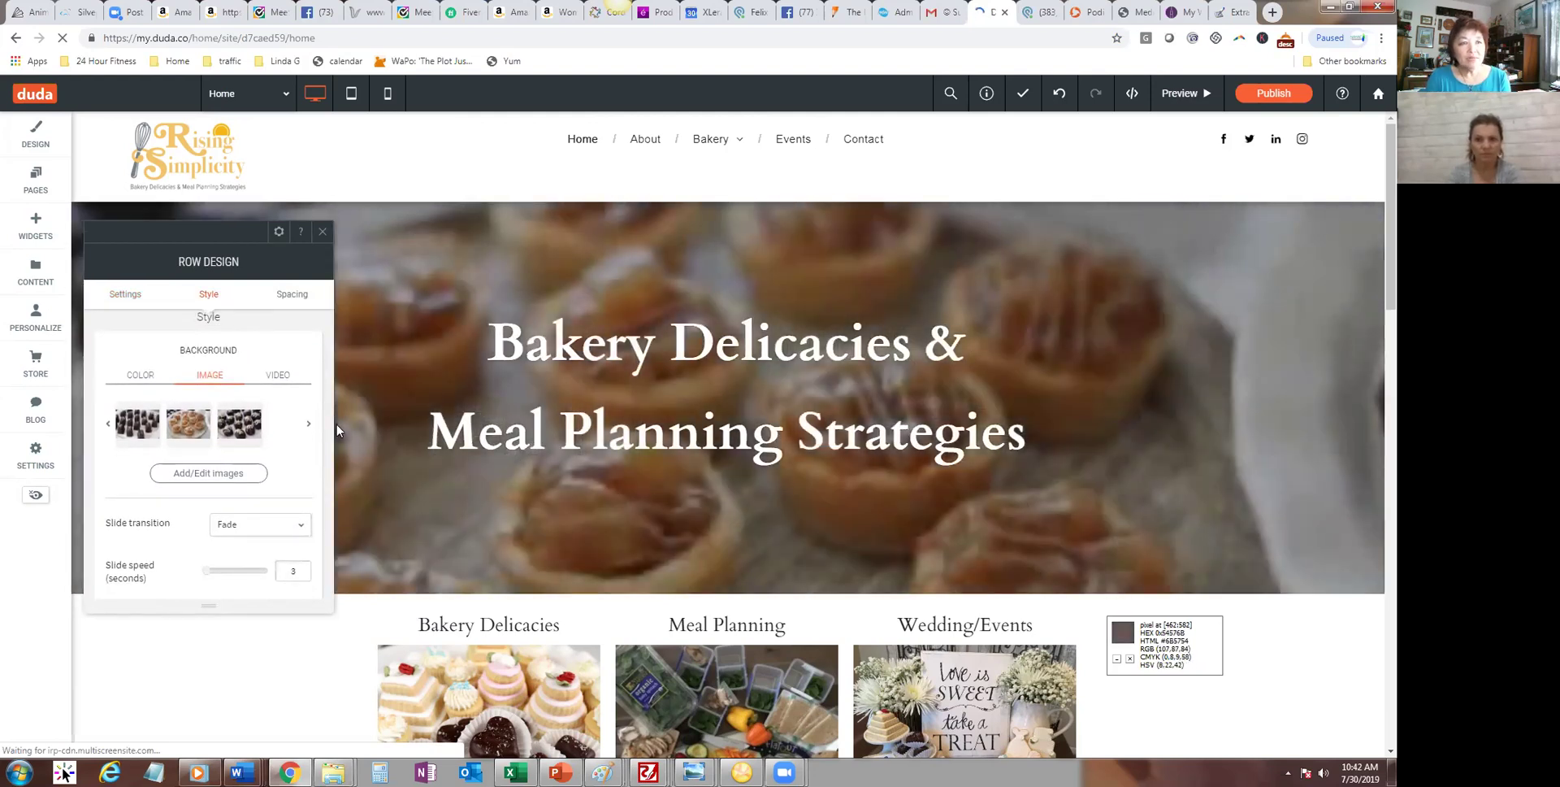
pyautogui.click(199, 480)
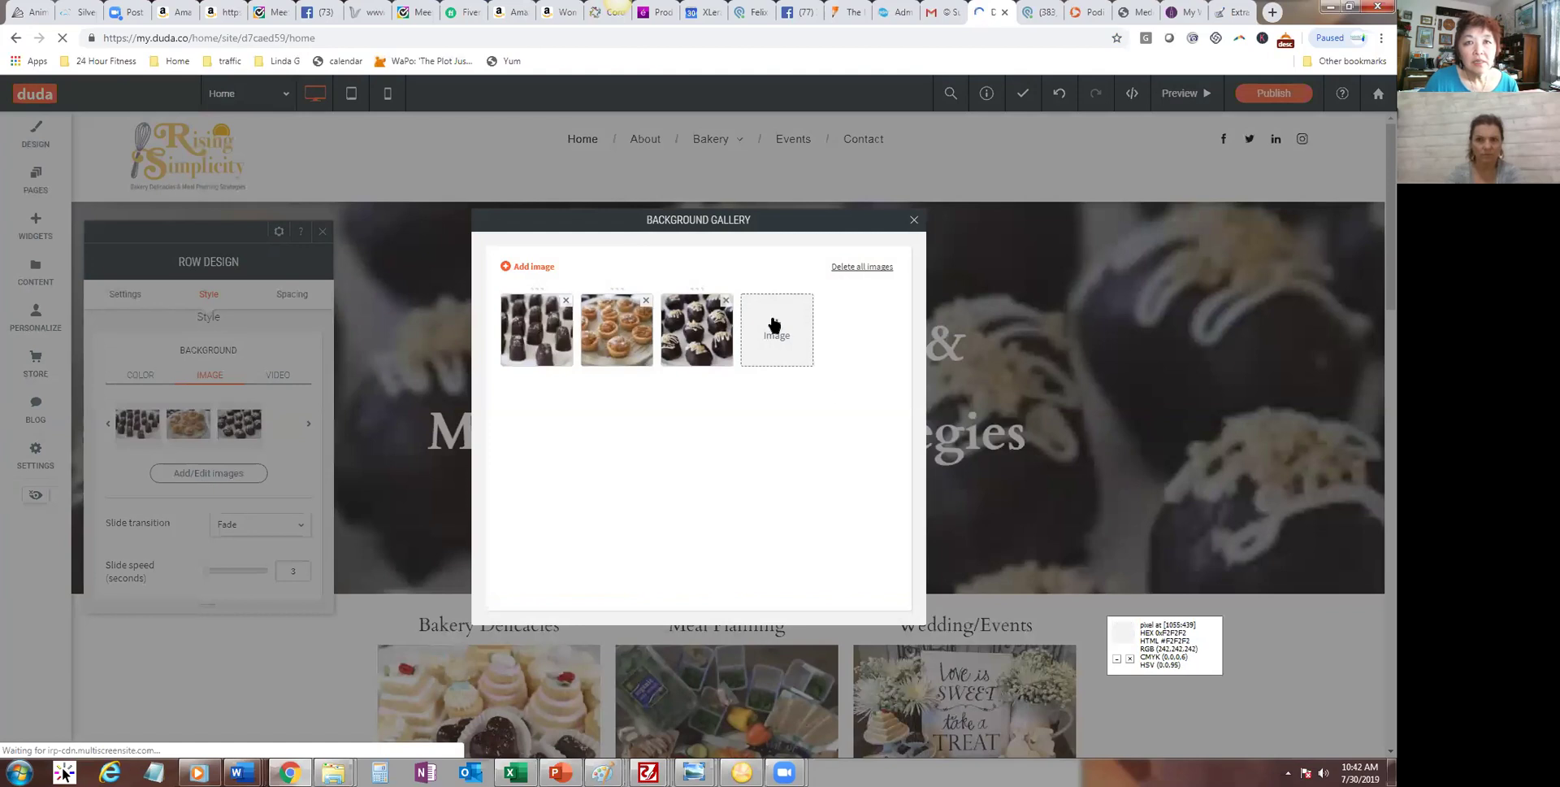
pyautogui.click(776, 330)
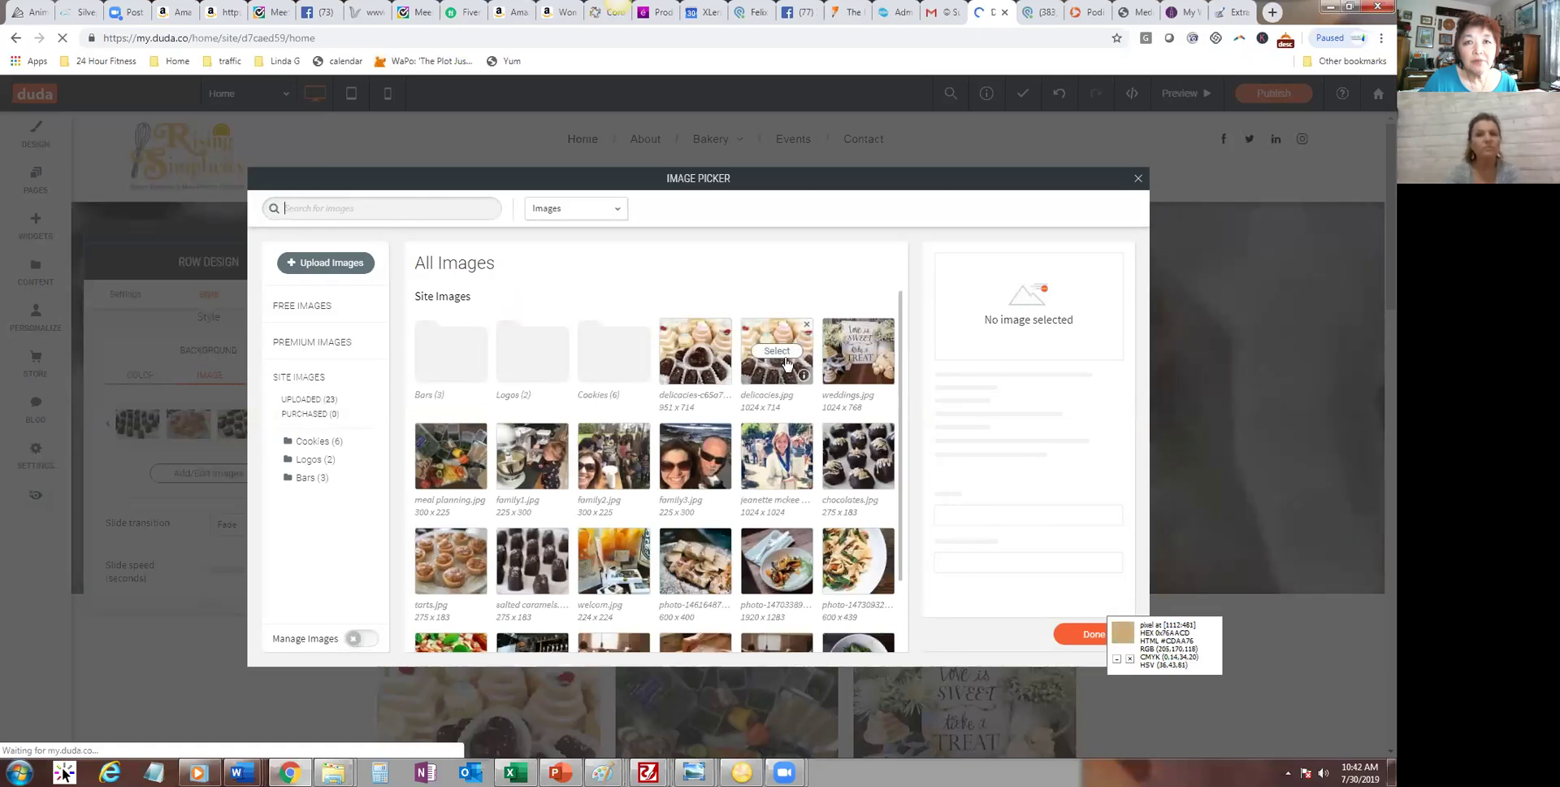
pyautogui.click(774, 354)
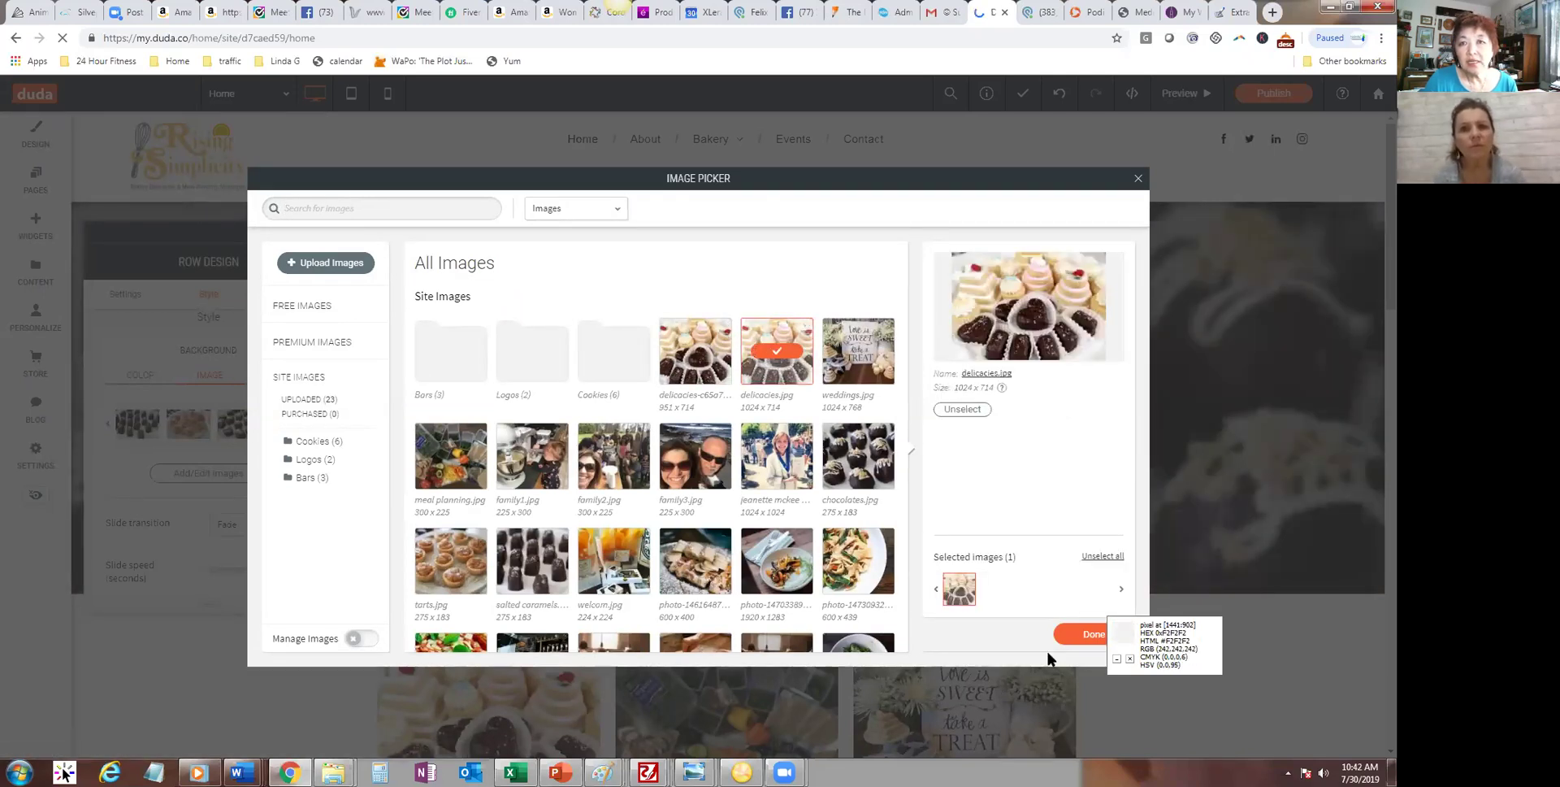
pyautogui.click(1077, 641)
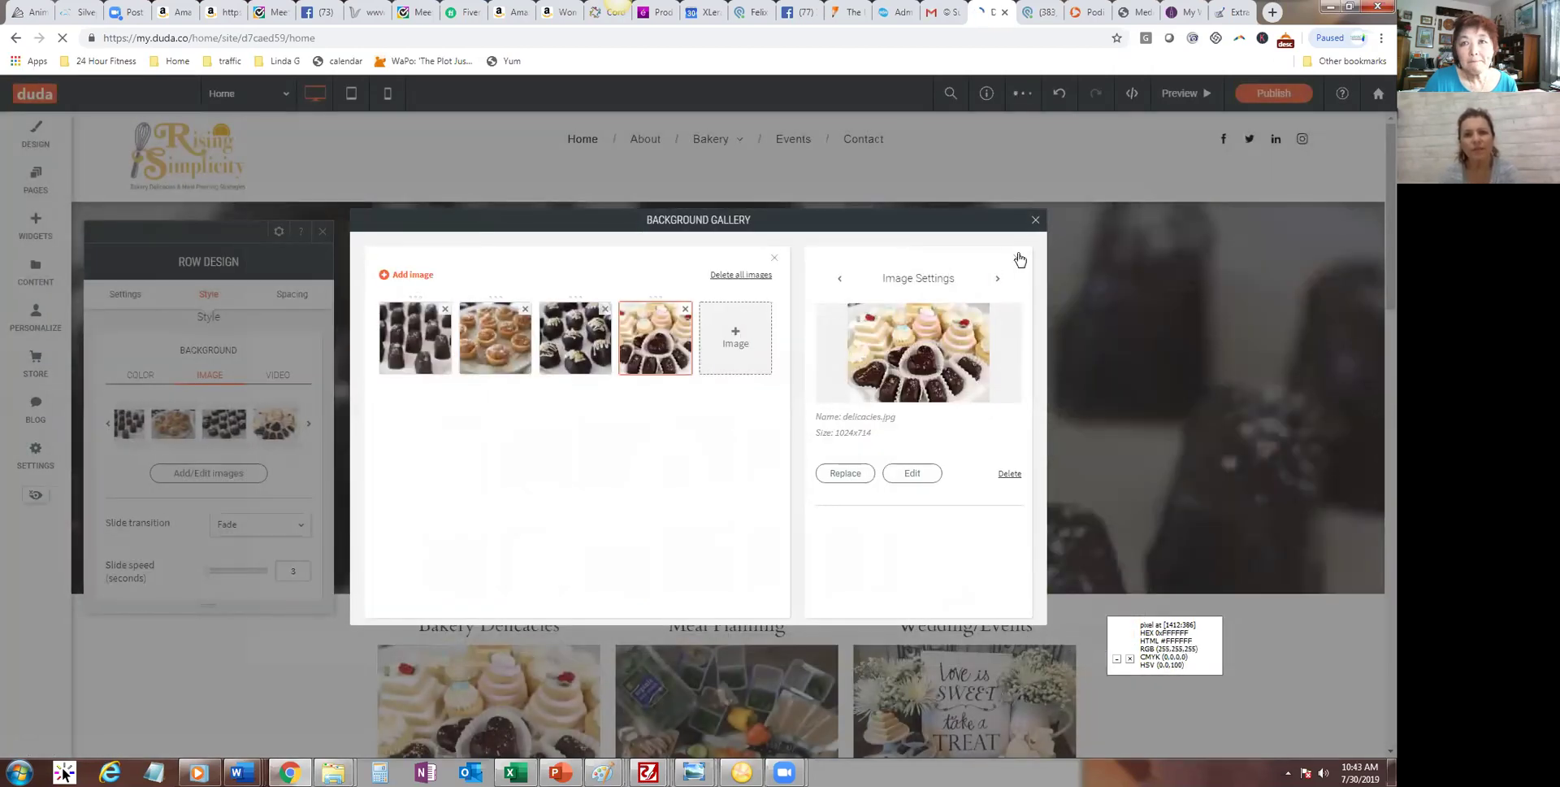
pyautogui.click(1032, 221)
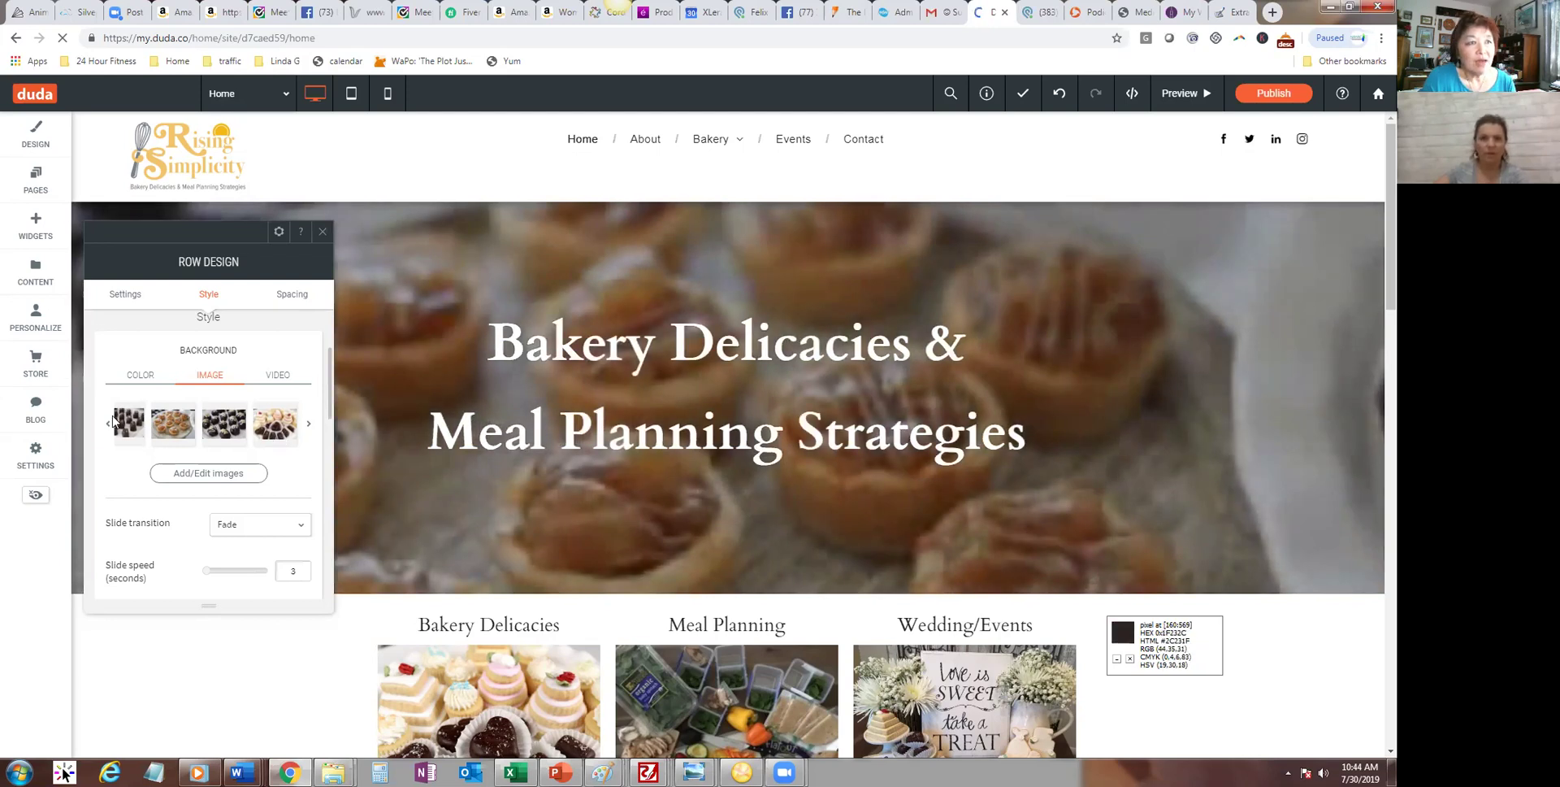
# Step: Move the delicacies image to the front of the background gallery, delete the drizzled chocolates image, and close the row settings
pyautogui.click(275, 420)
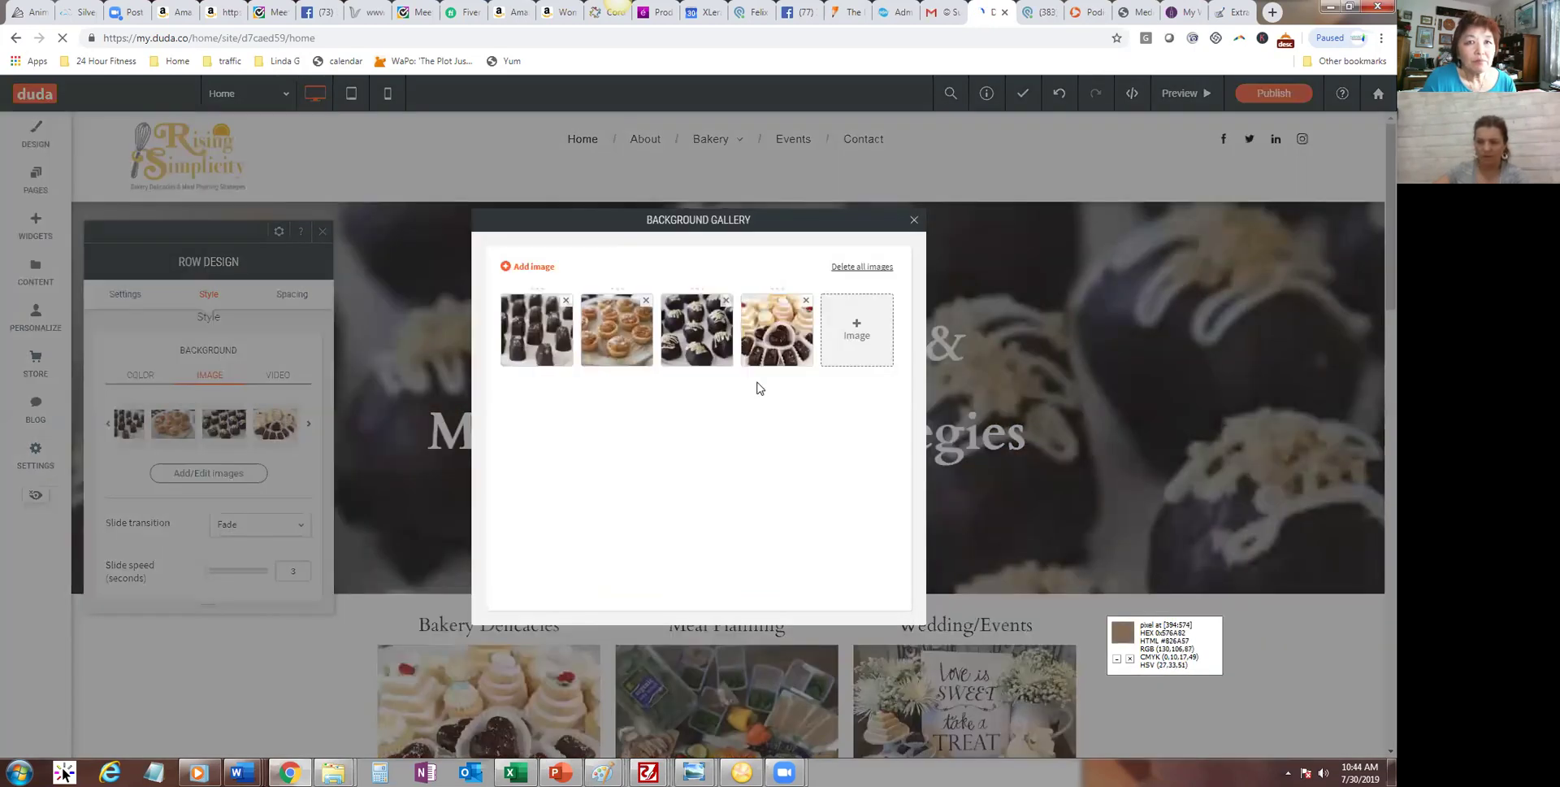
pyautogui.moveTo(765, 320); pyautogui.dragTo(541, 333)
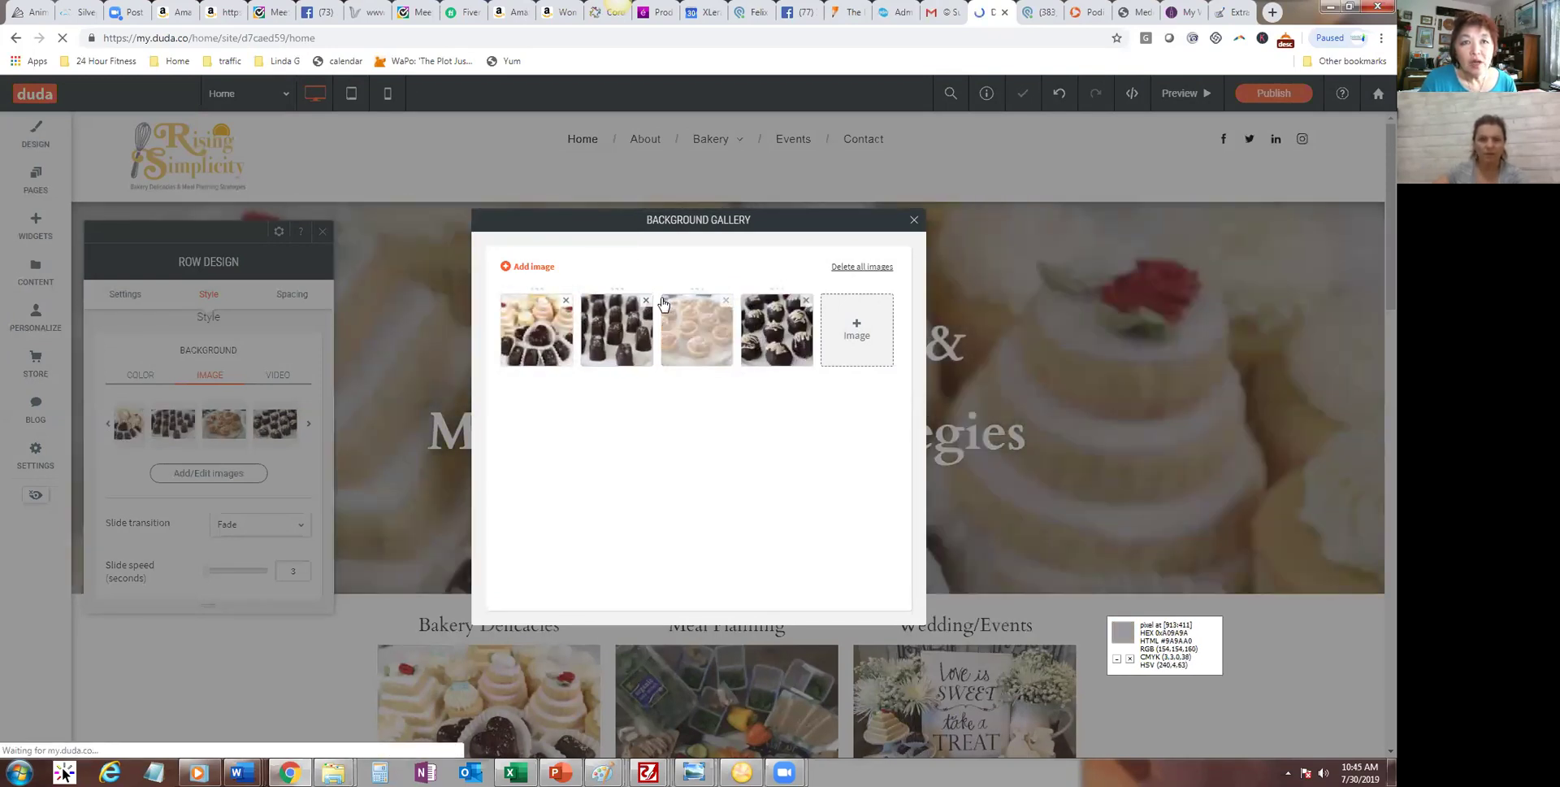
pyautogui.click(806, 301)
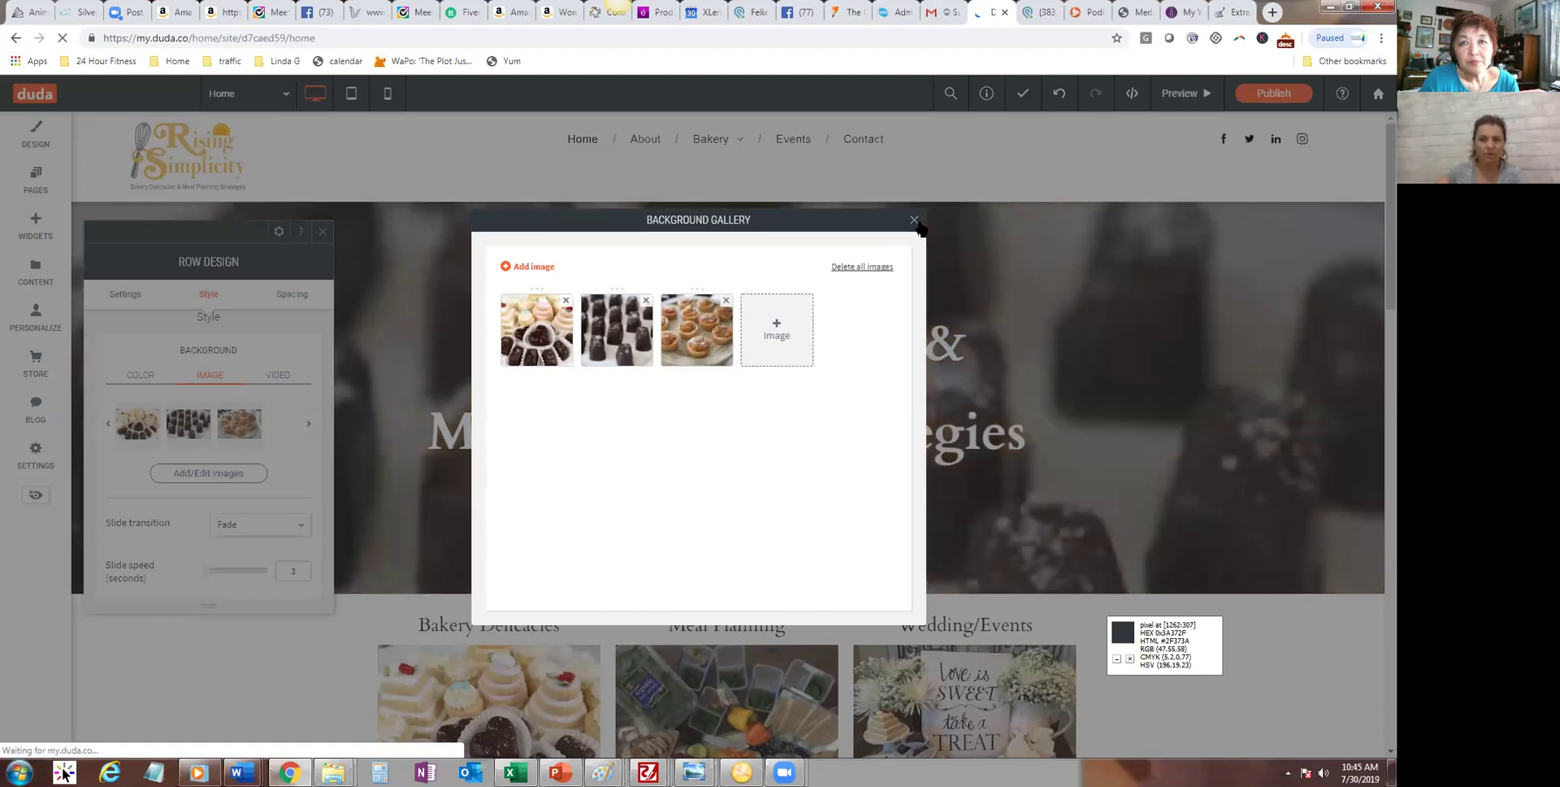
pyautogui.click(914, 221)
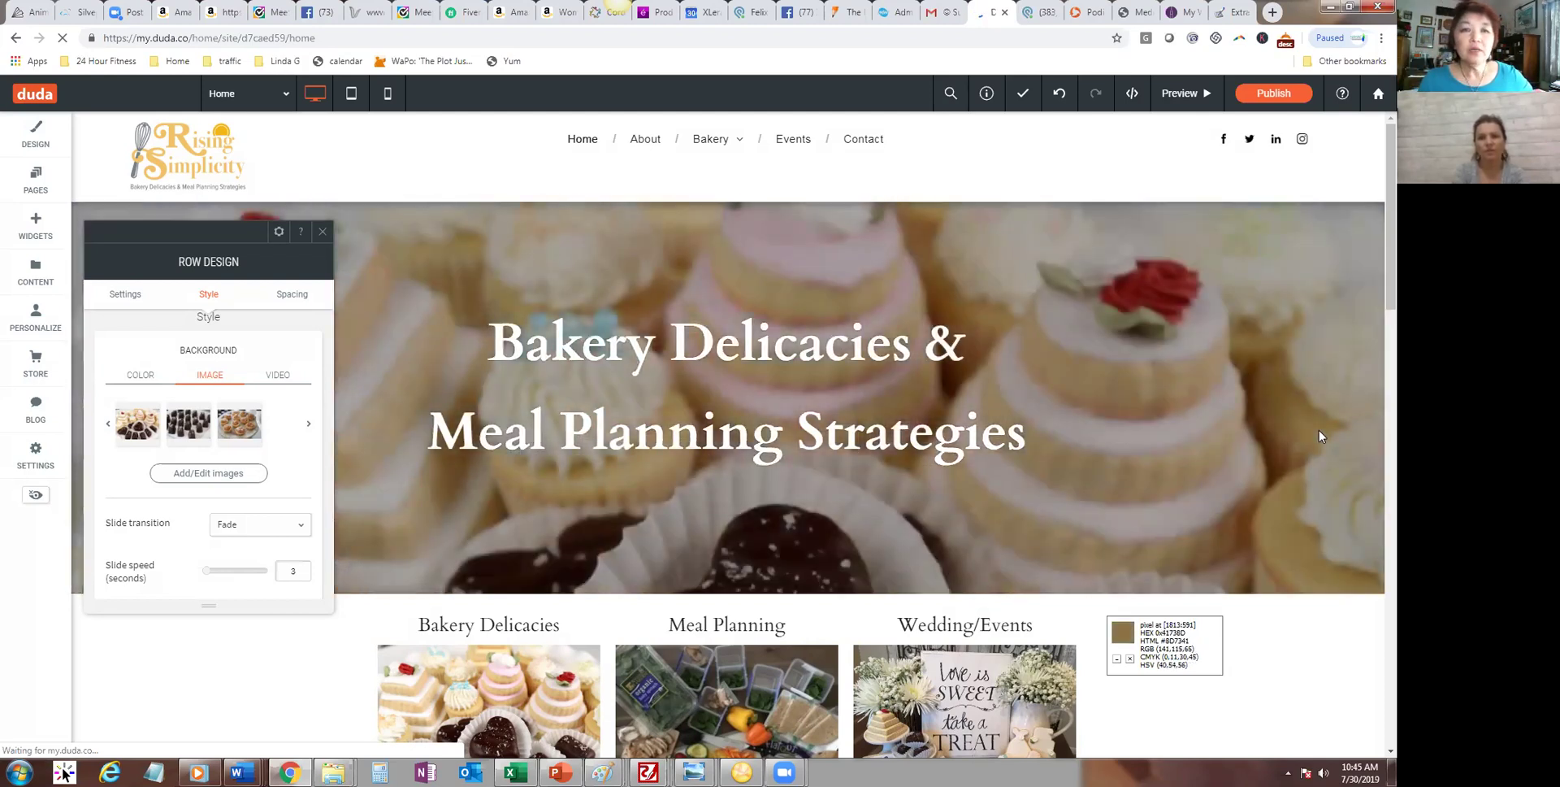
pyautogui.click(321, 237)
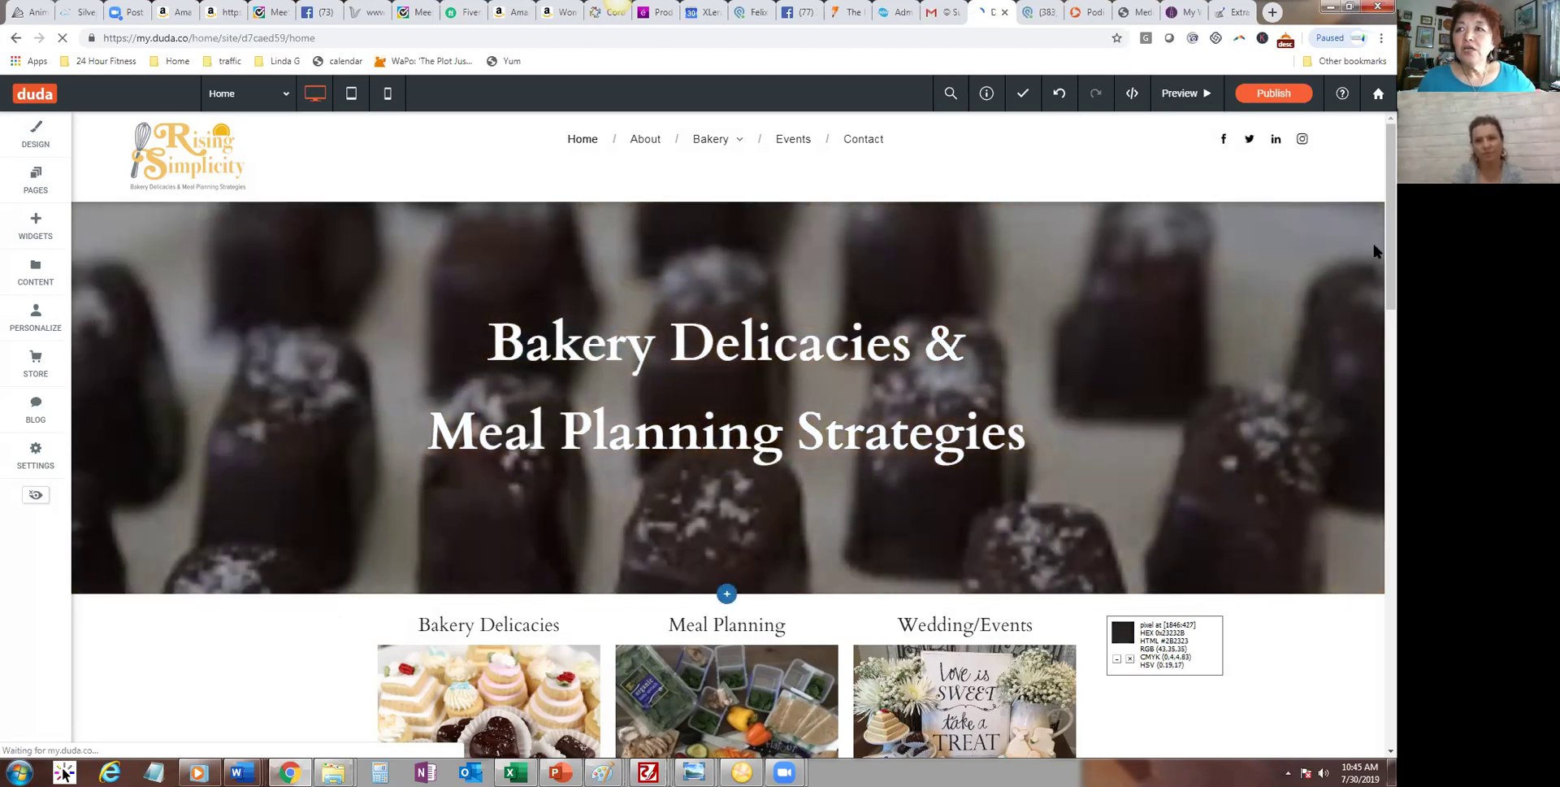
# Step: Apply the rounded-corner layout to the Bakery Delicacies image on the home page and close any open settings
pyautogui.scroll(-4, 1373, 254)
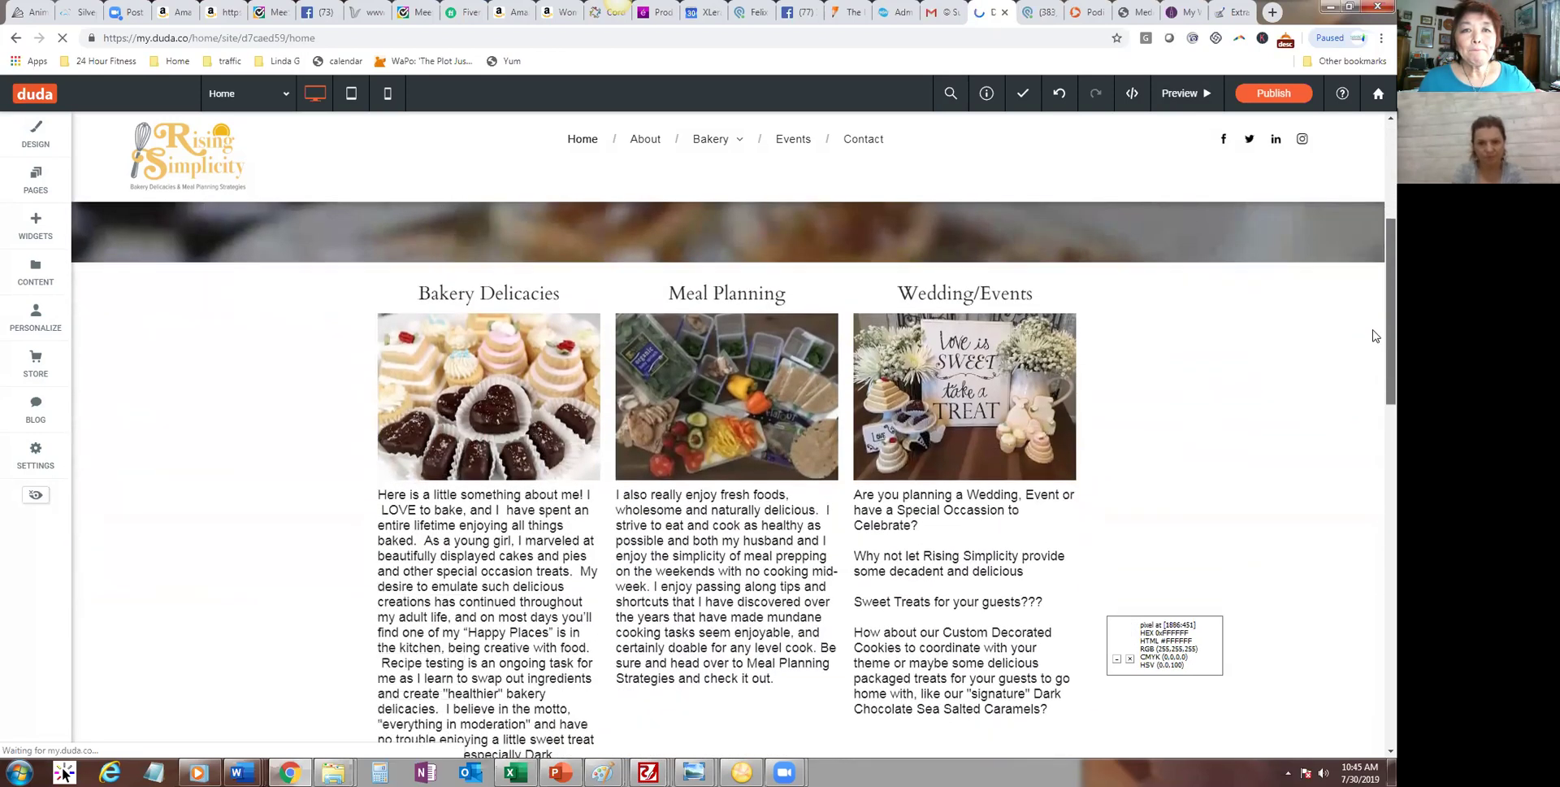
pyautogui.click(517, 406)
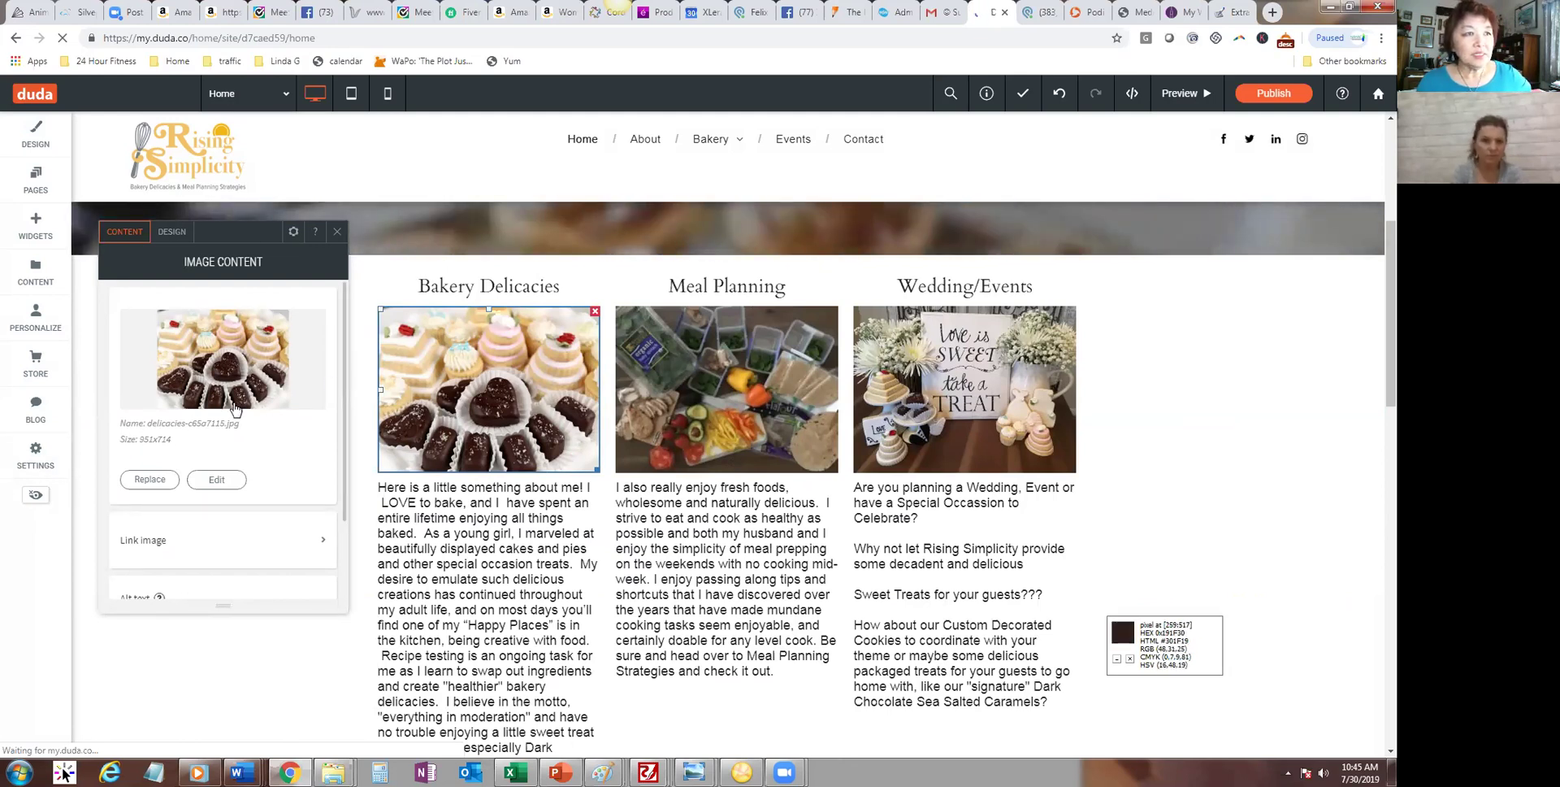
pyautogui.click(173, 232)
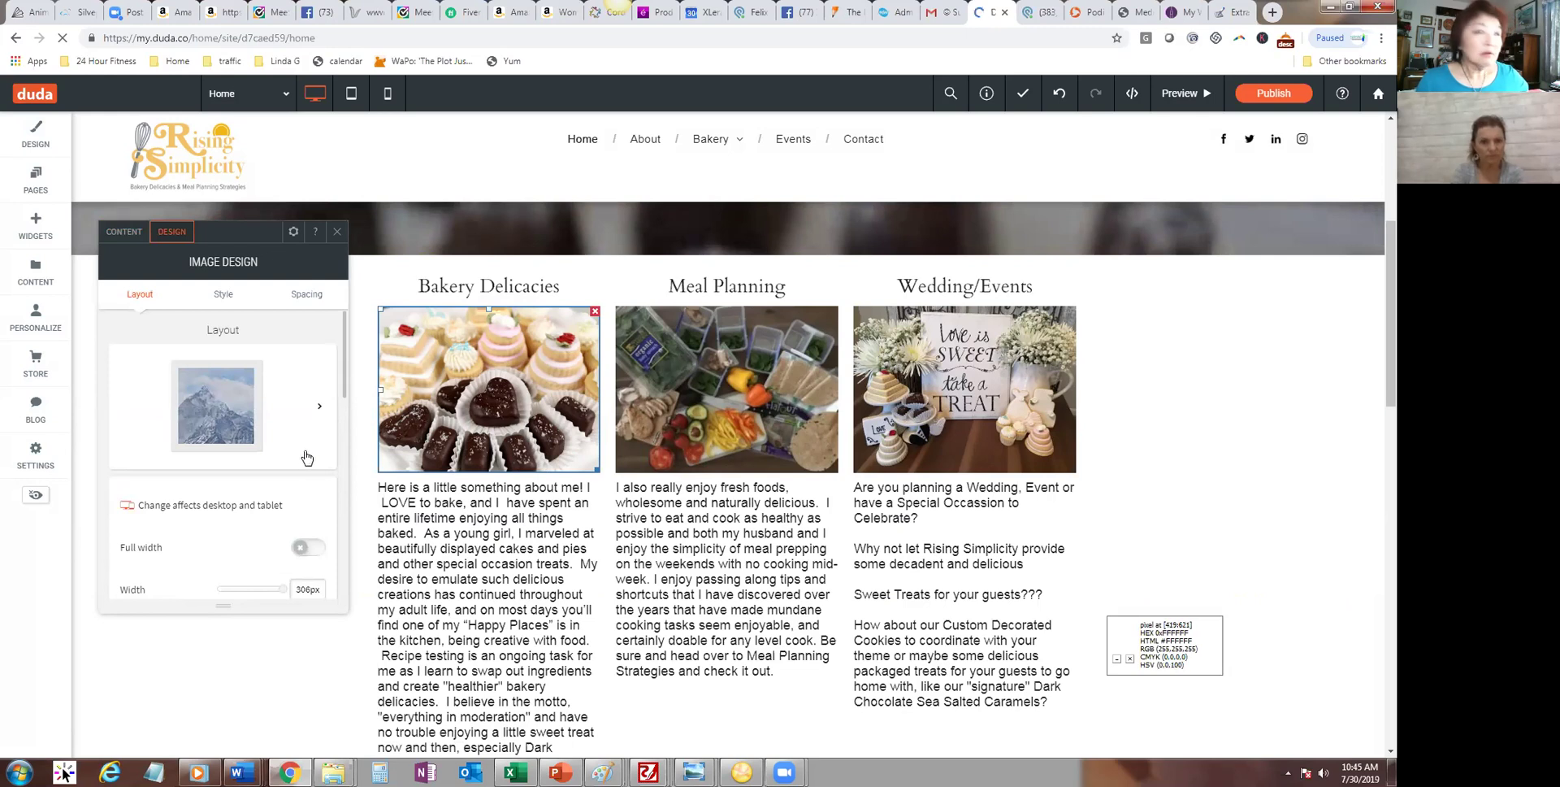
pyautogui.click(319, 409)
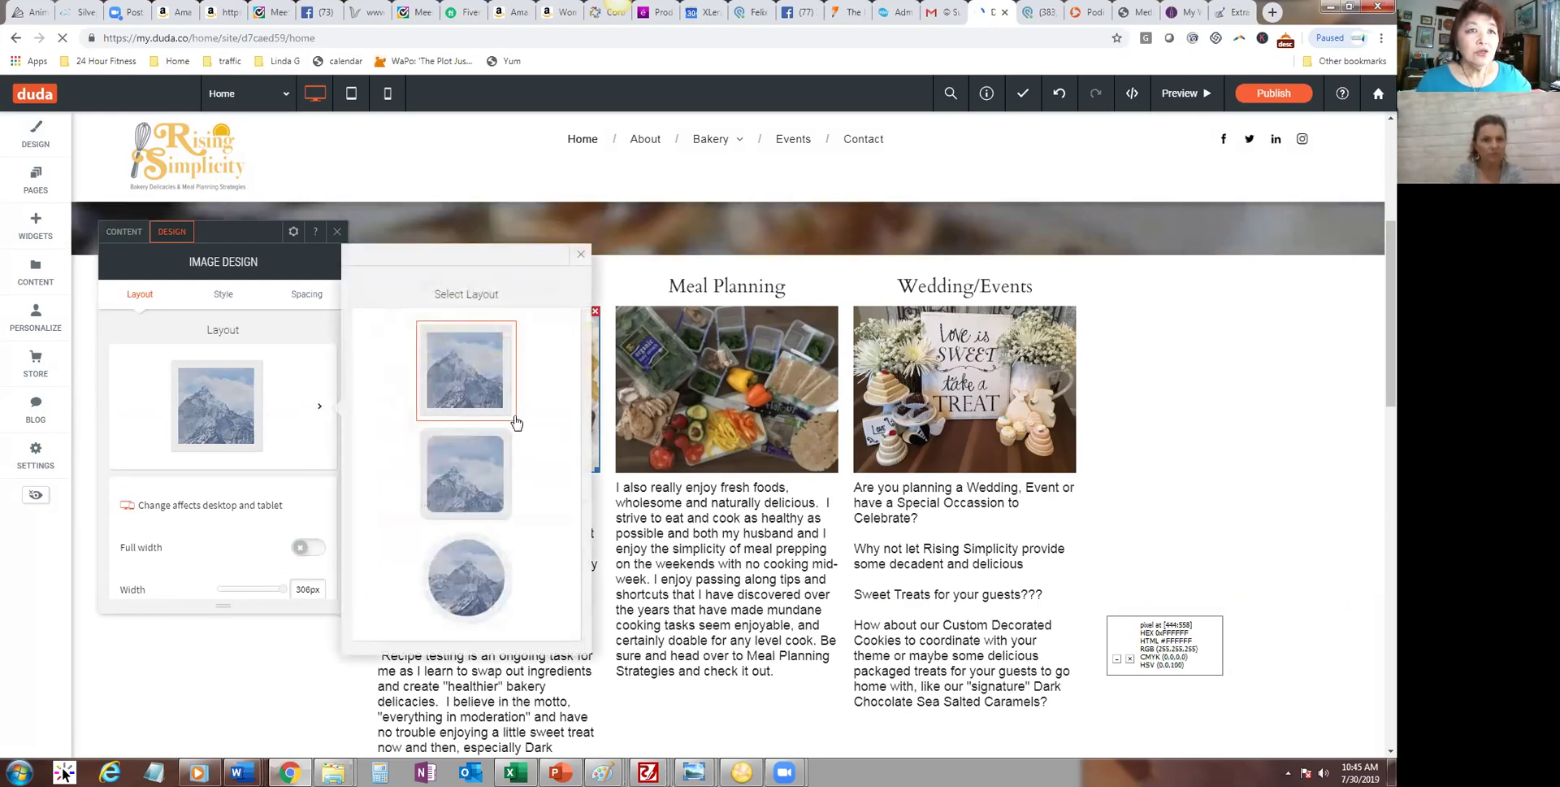
pyautogui.click(457, 244)
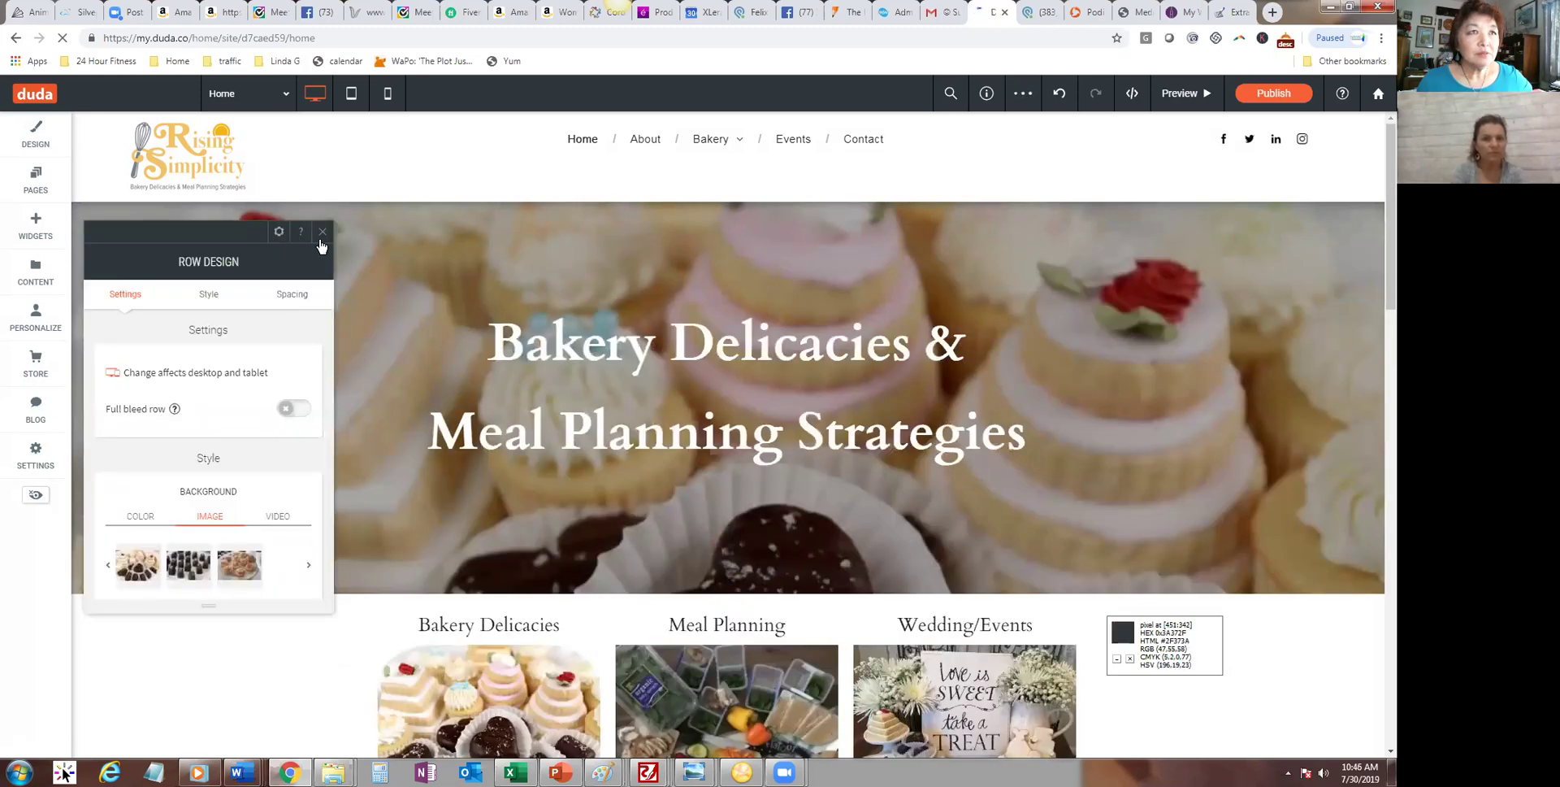
pyautogui.click(322, 239)
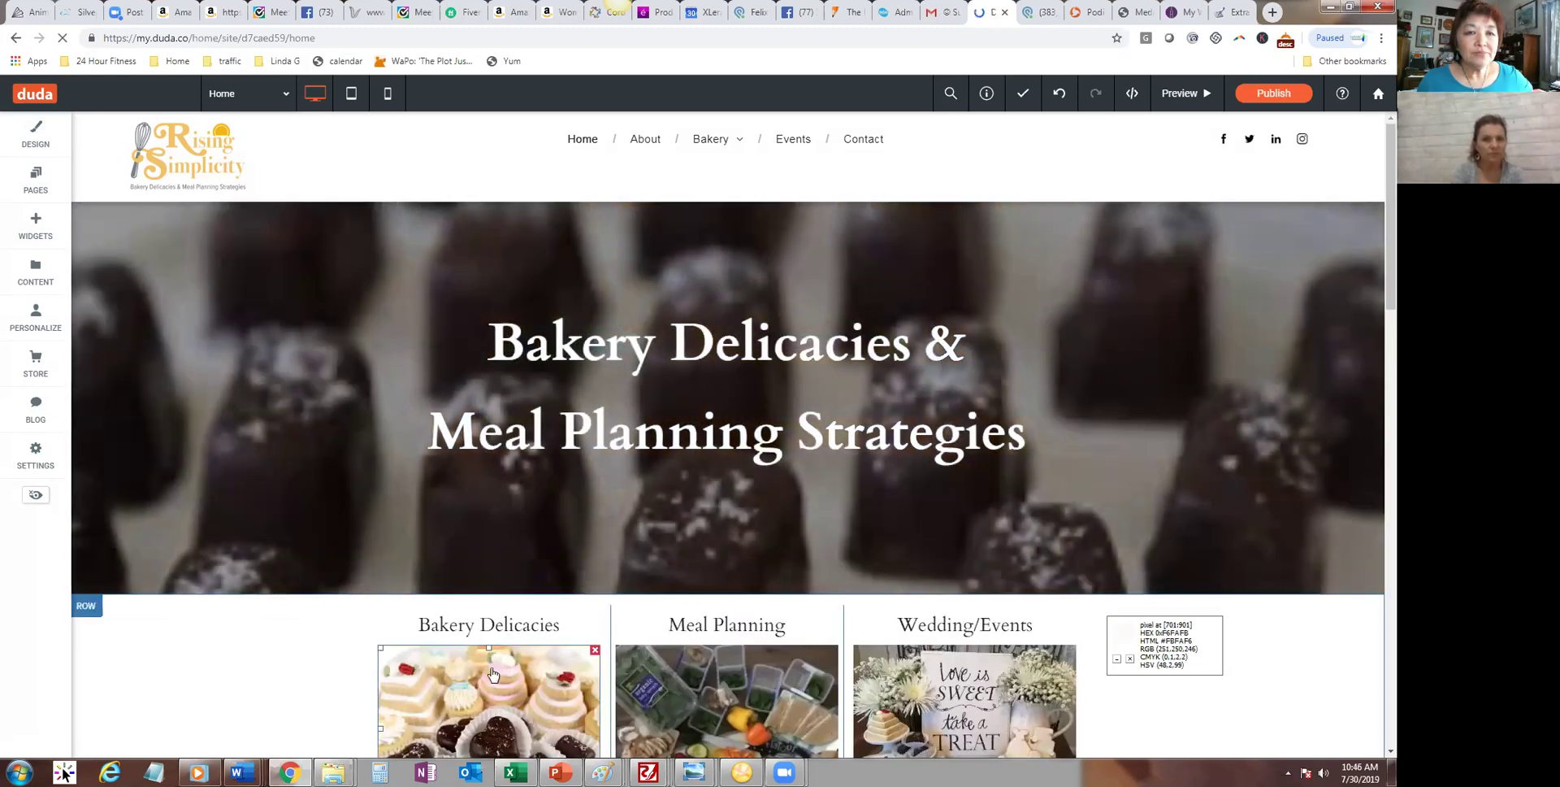
# Step: Open the About Me paragraph for text editing, highlight most of its text, and leave the editing mode
pyautogui.click(422, 662)
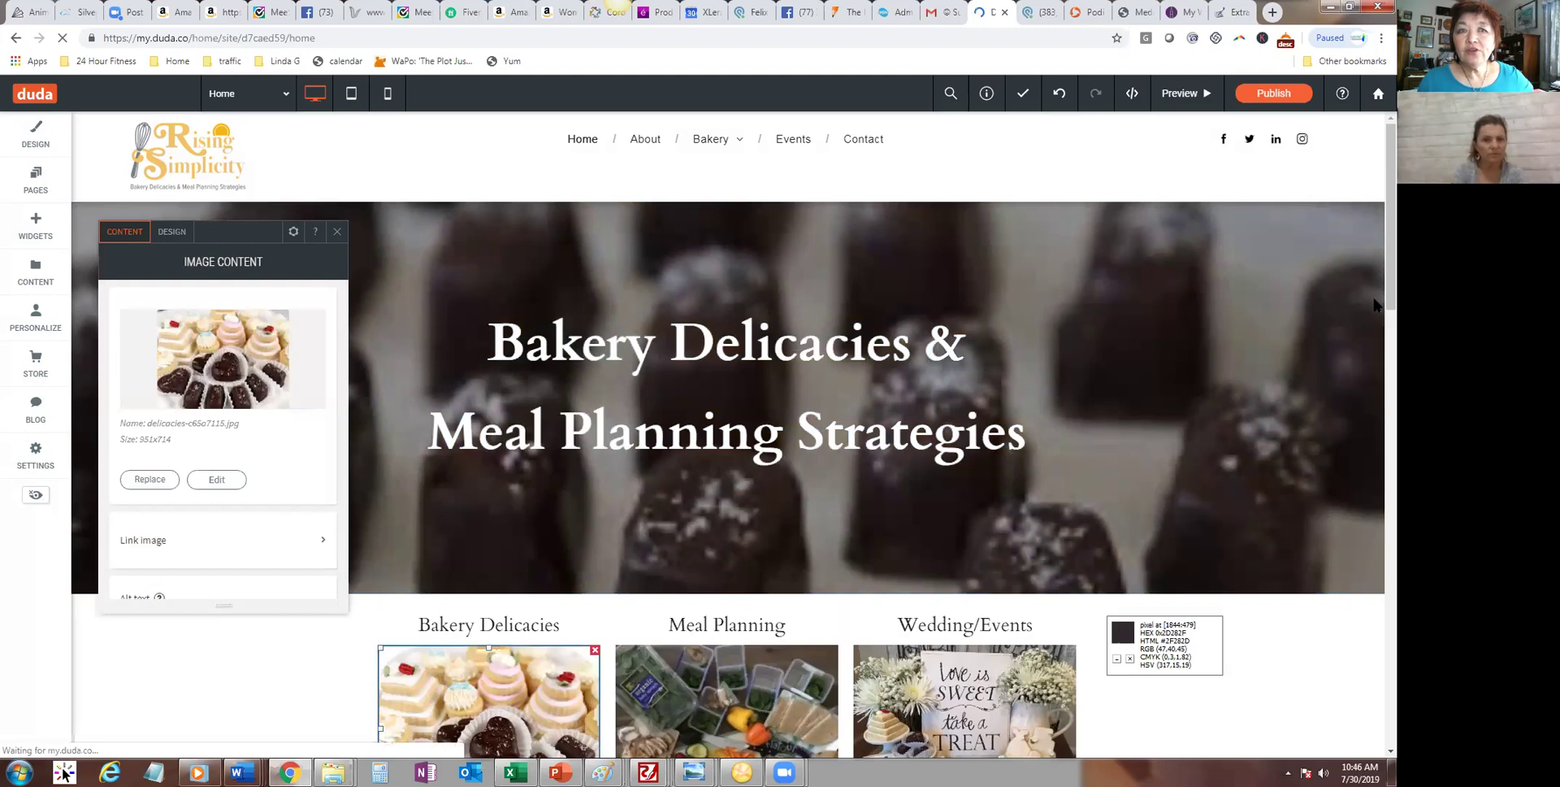
pyautogui.scroll(-10, 1375, 412)
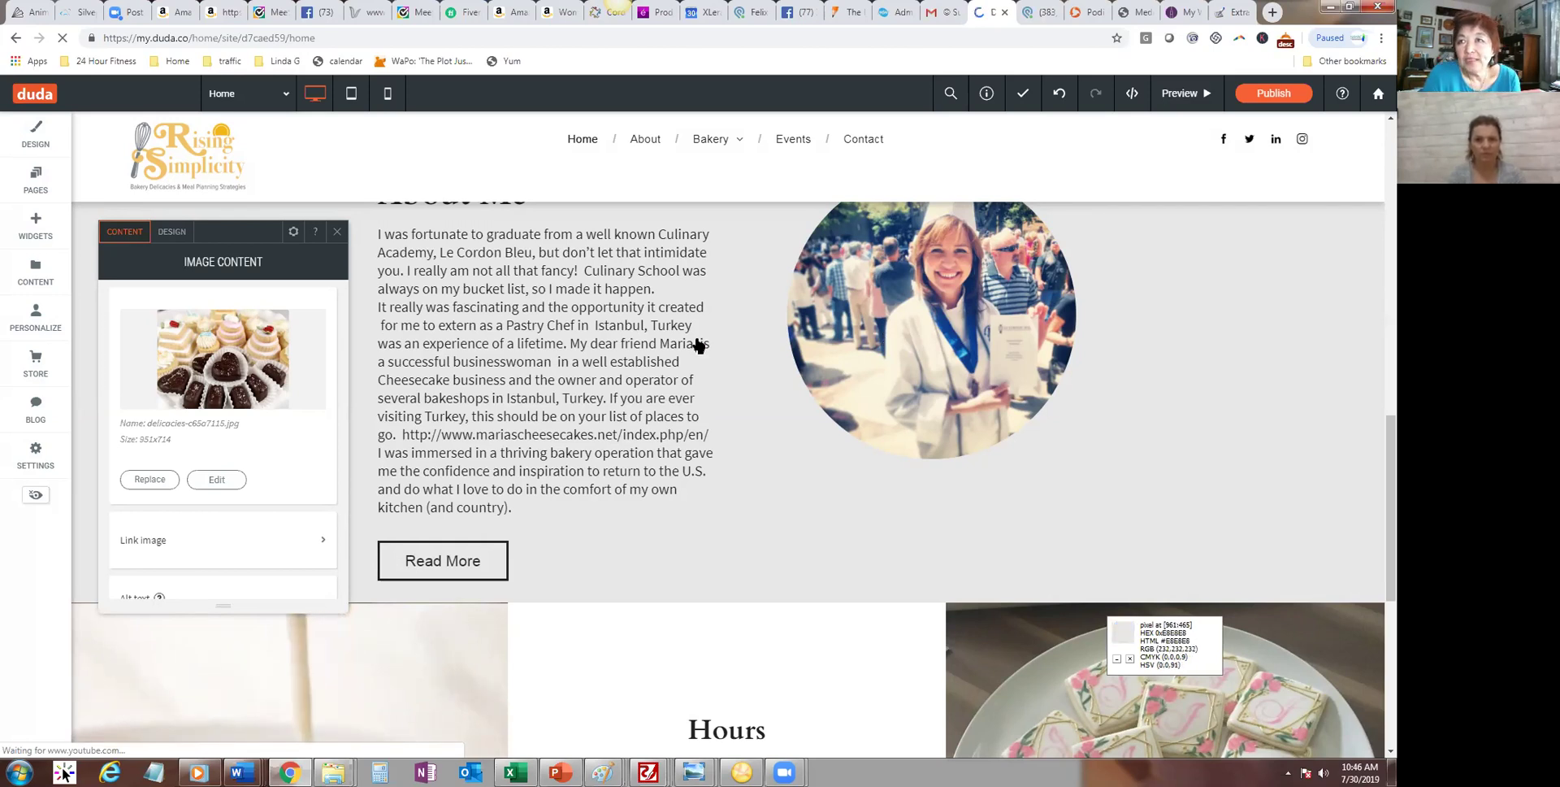
pyautogui.click(338, 232)
pyautogui.click(566, 368)
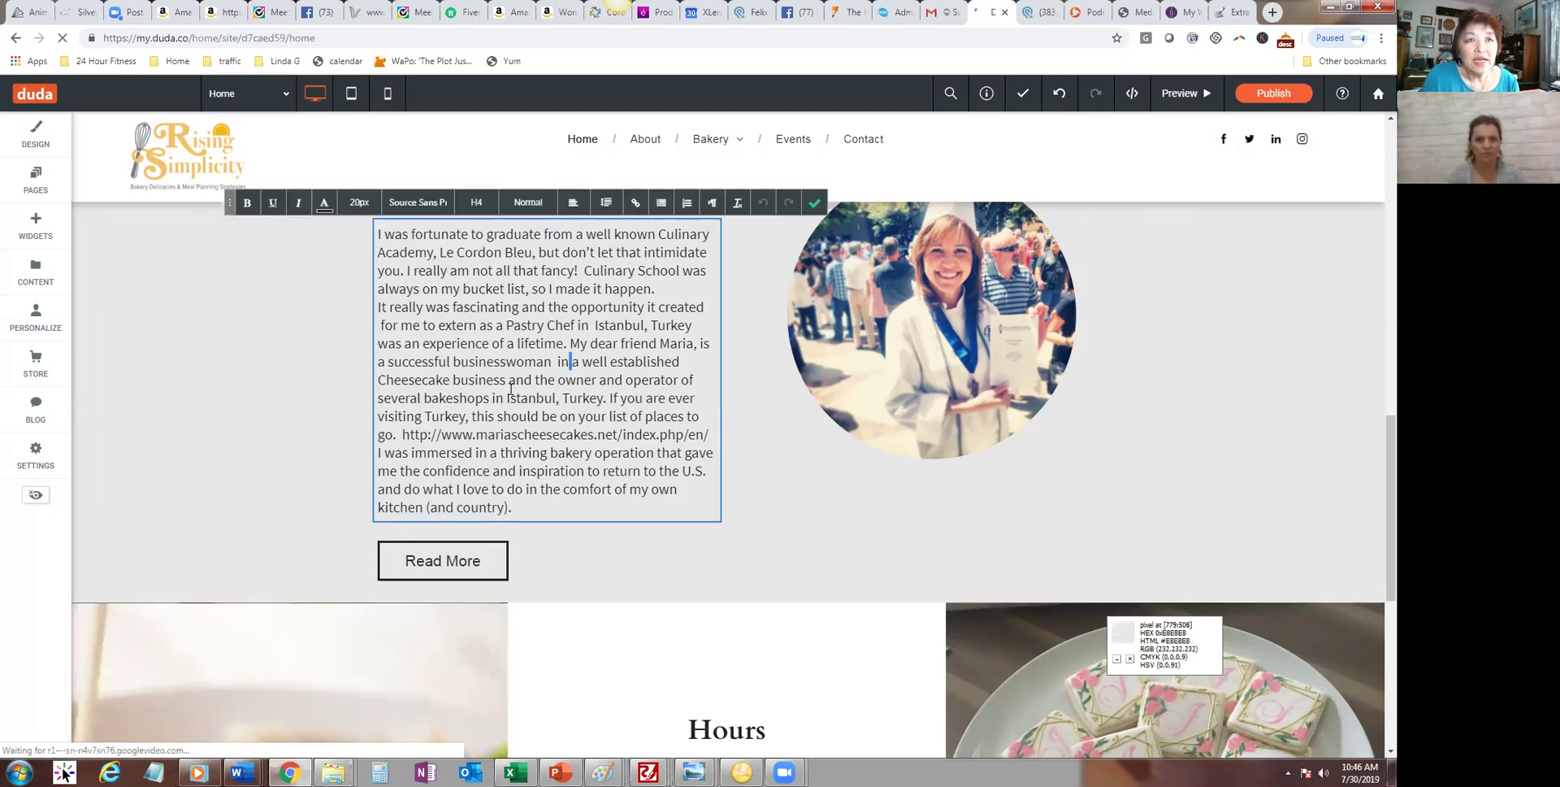
pyautogui.moveTo(527, 507); pyautogui.dragTo(413, 471)
pyautogui.moveTo(396, 321); pyautogui.dragTo(377, 253)
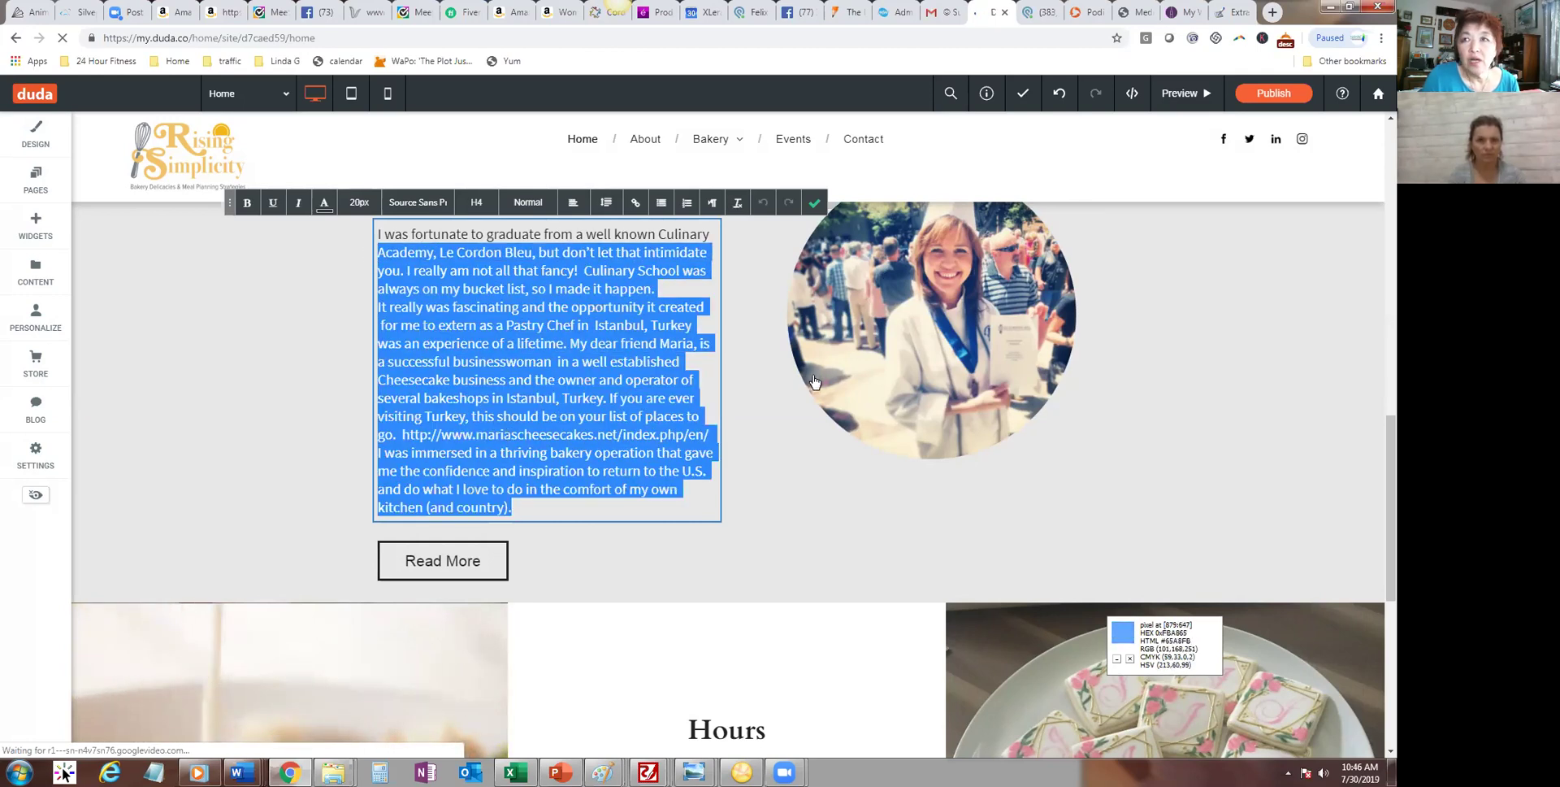
pyautogui.click(859, 223)
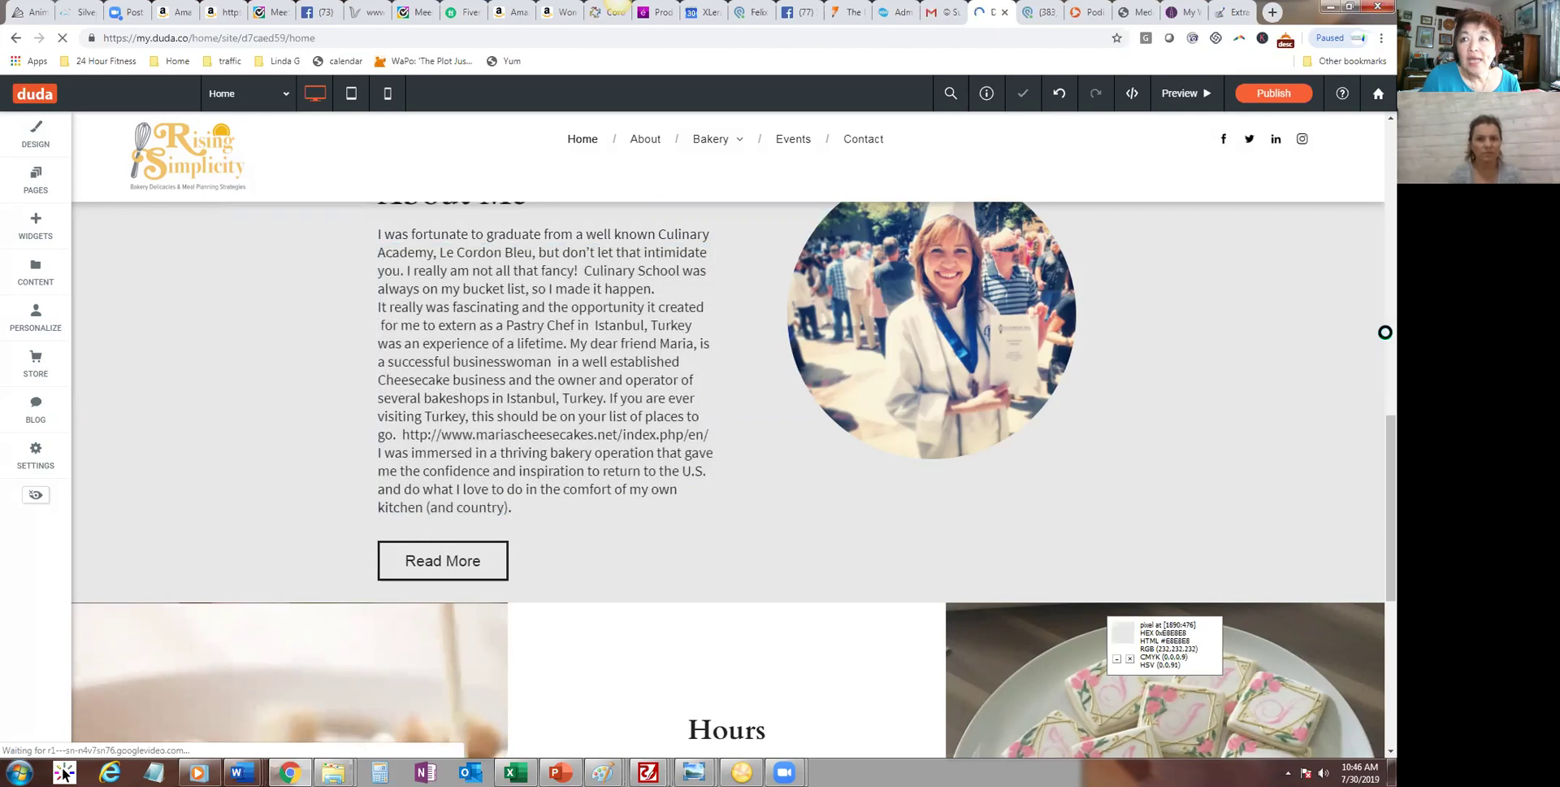
# Step: Add a Button widget below the Meal Planning text in the middle column
pyautogui.scroll(5, 1372, 436)
pyautogui.scroll(2, 1375, 296)
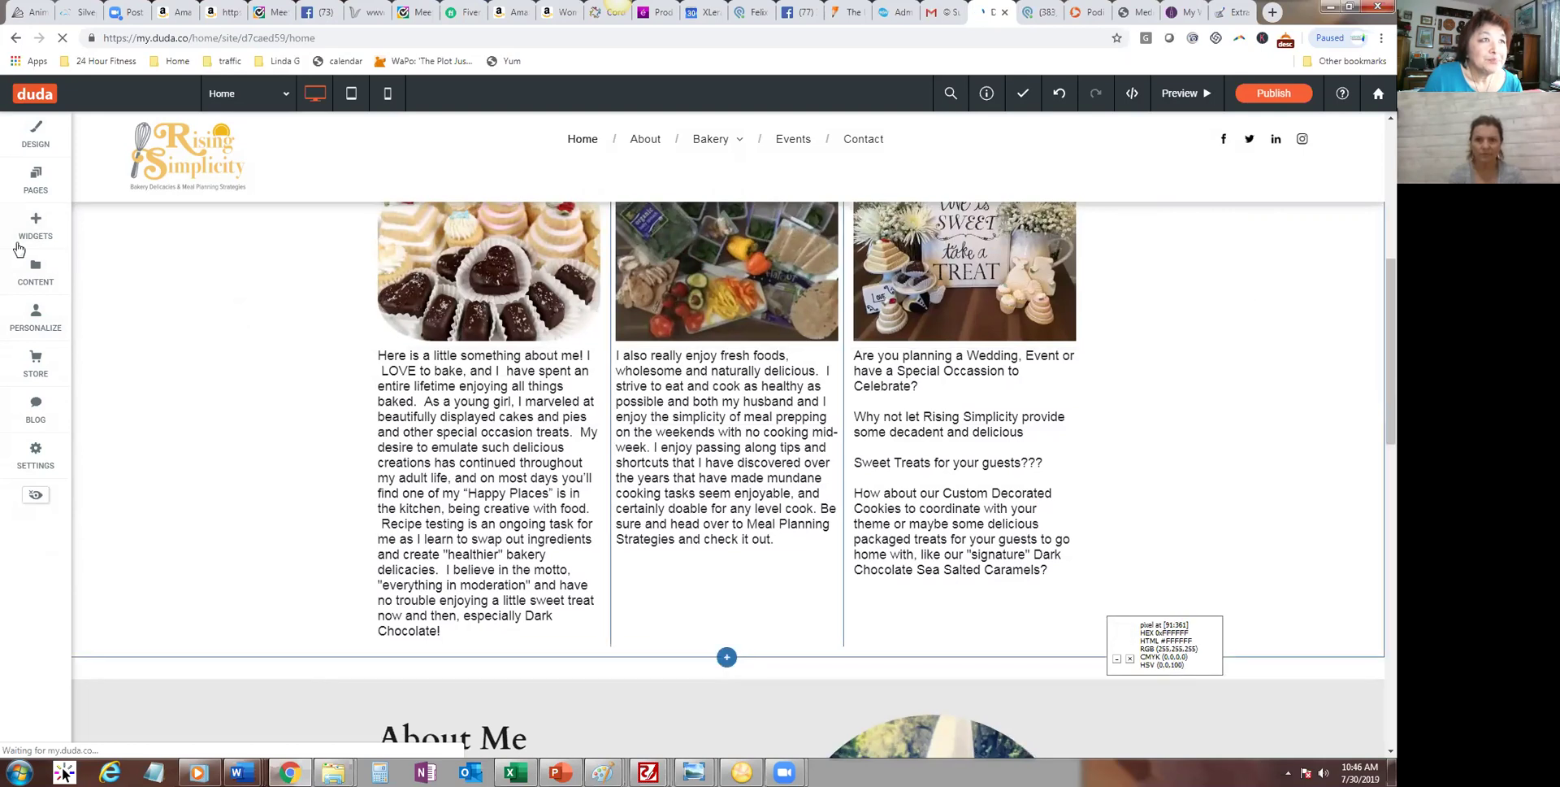
pyautogui.click(39, 227)
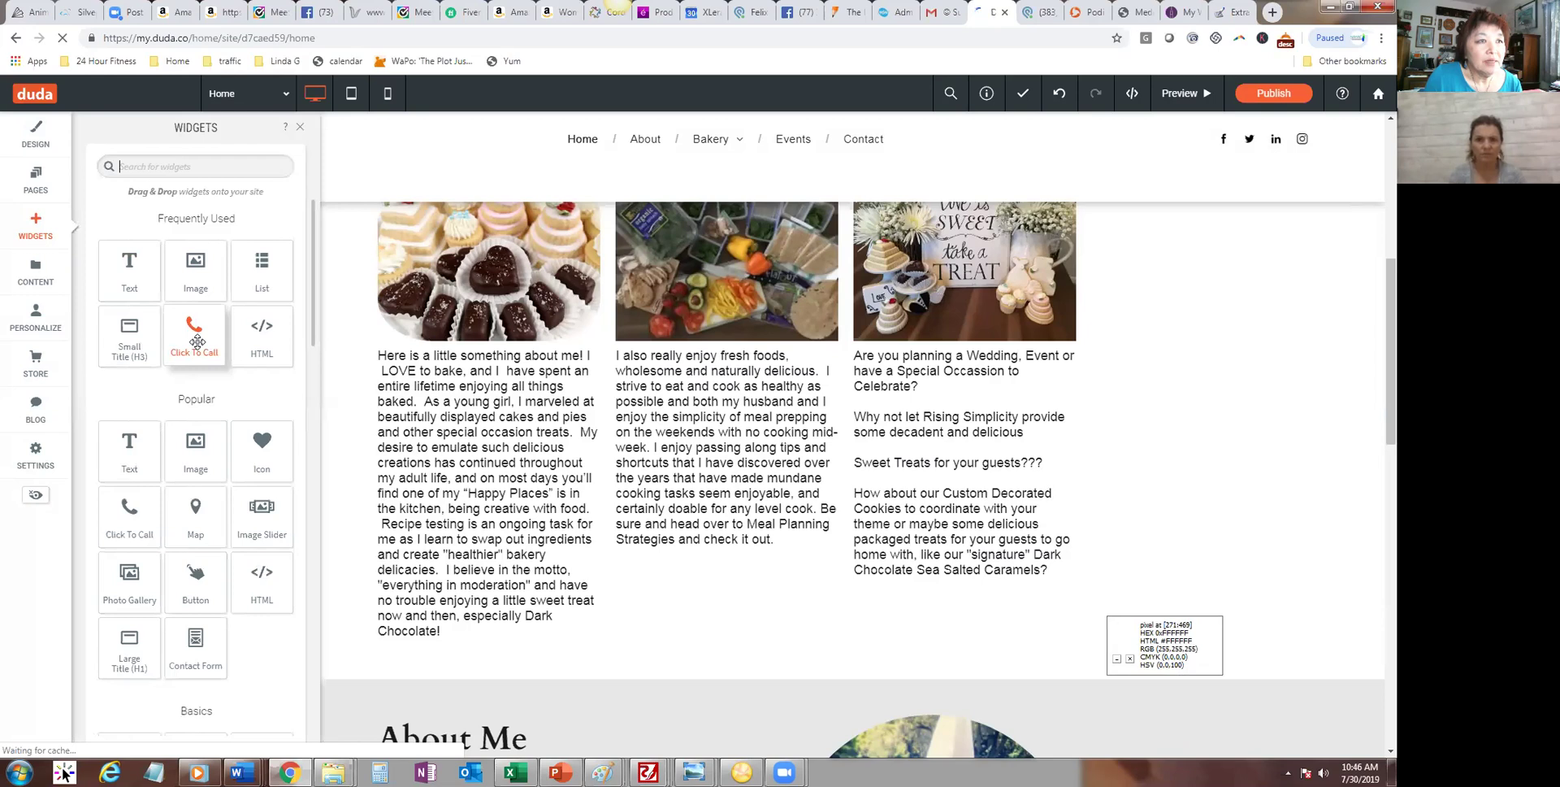
pyautogui.moveTo(192, 577); pyautogui.dragTo(763, 613)
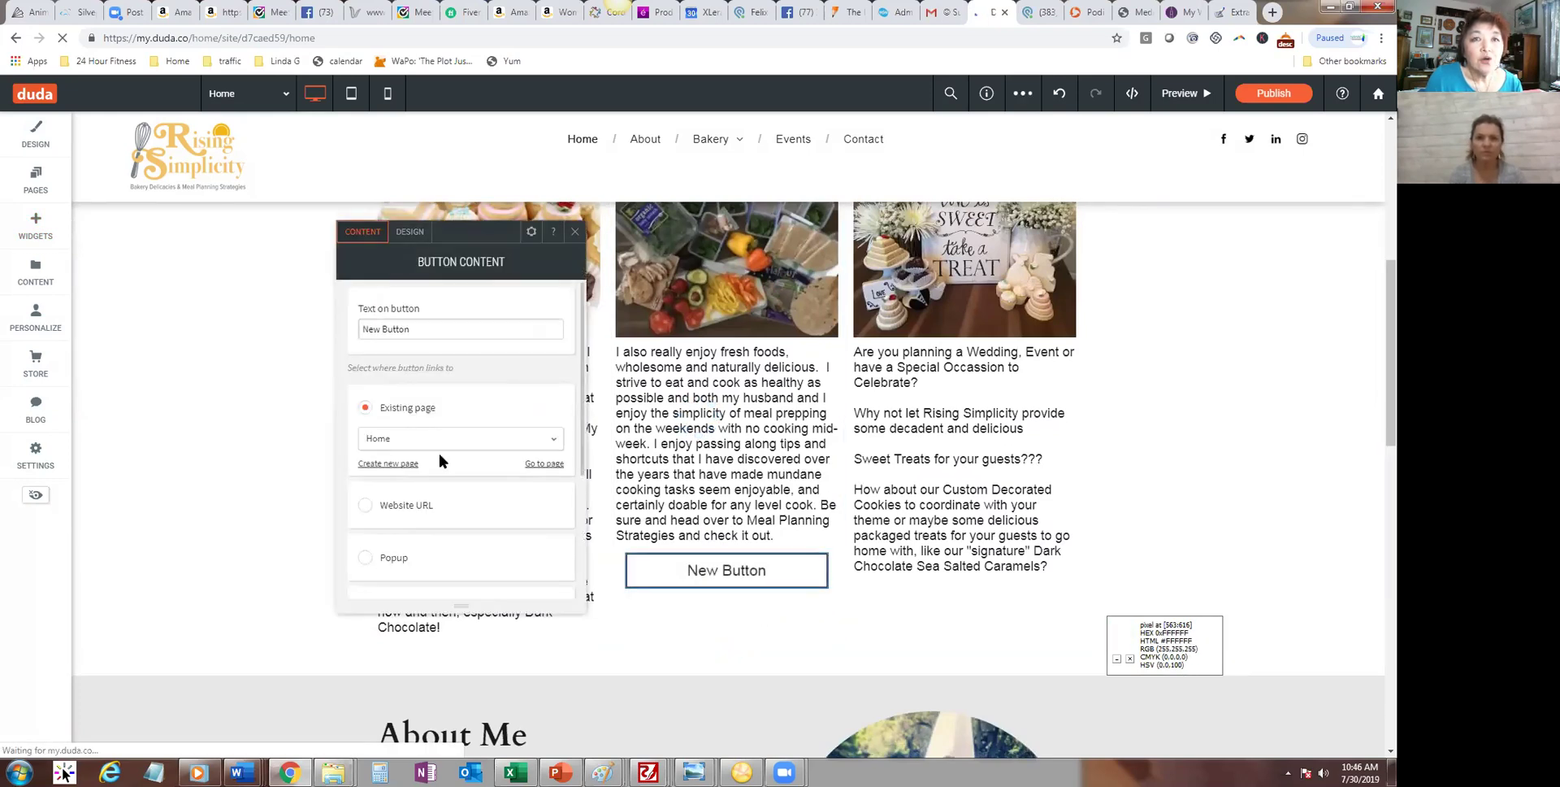
# Step: Switch the new button's link type to Website URL, review the other link types, and close its settings
pyautogui.click(432, 446)
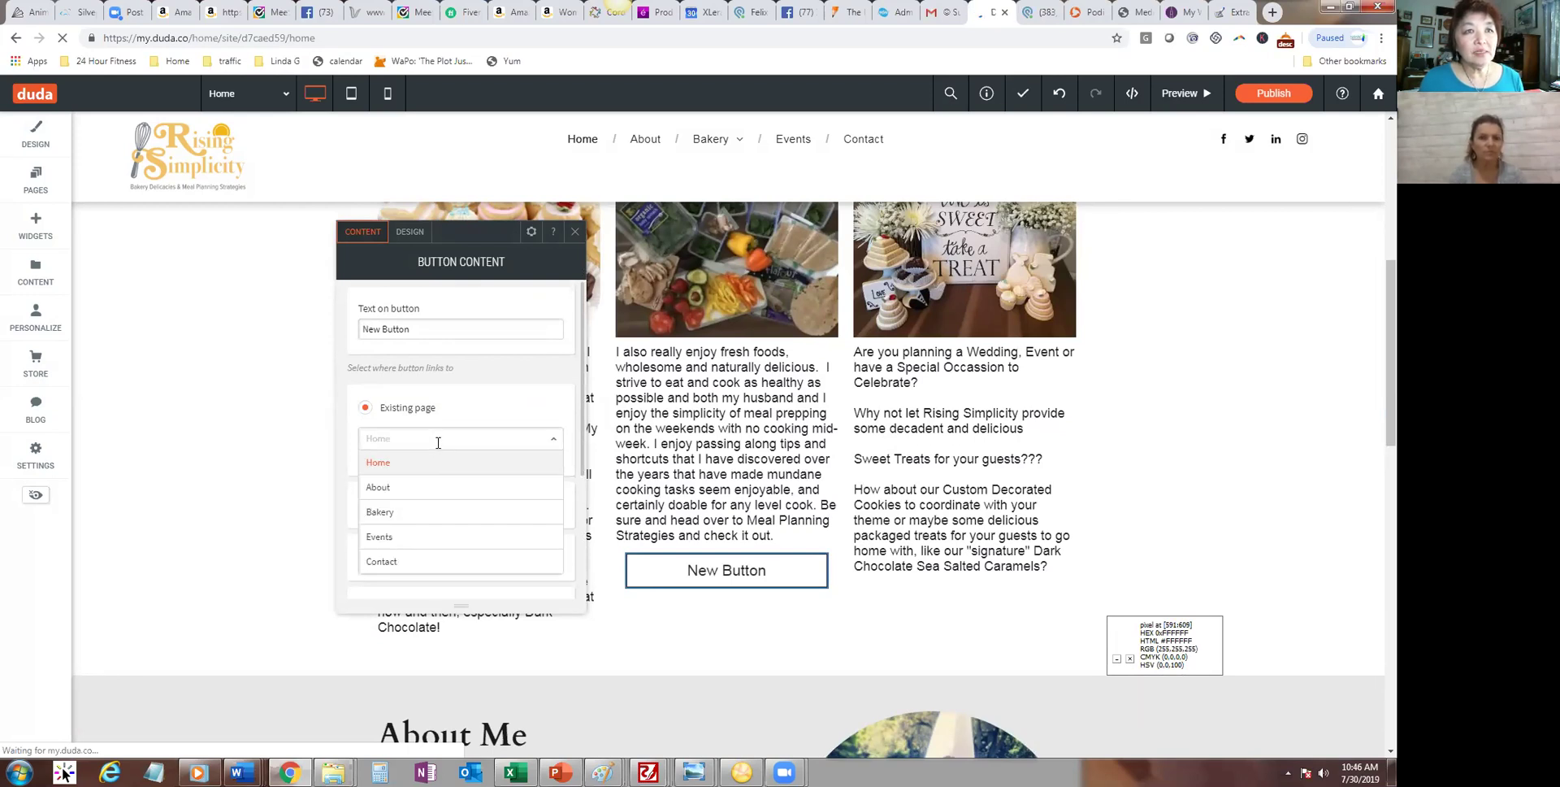
pyautogui.click(507, 436)
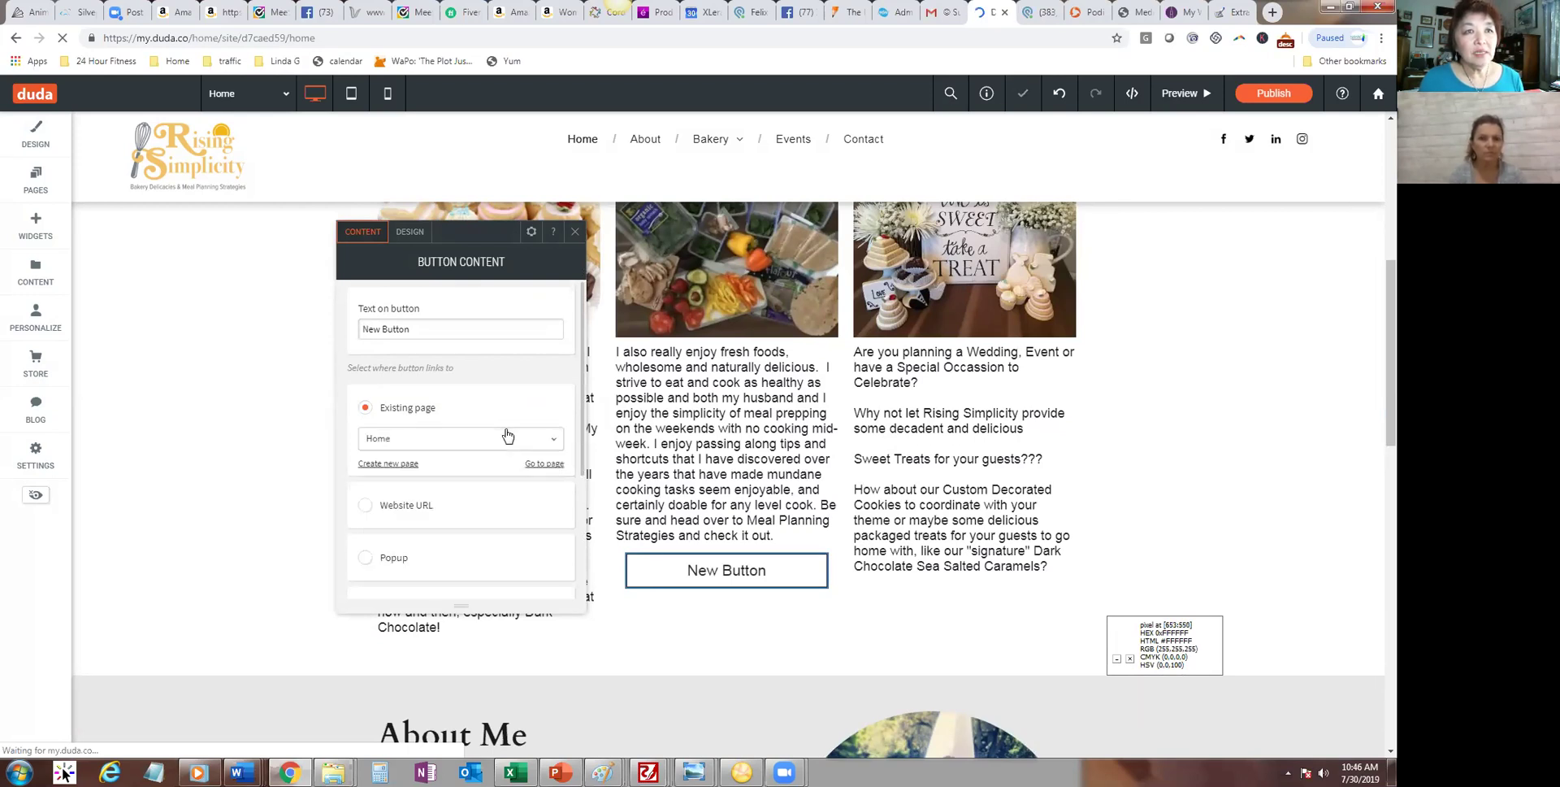
pyautogui.click(408, 508)
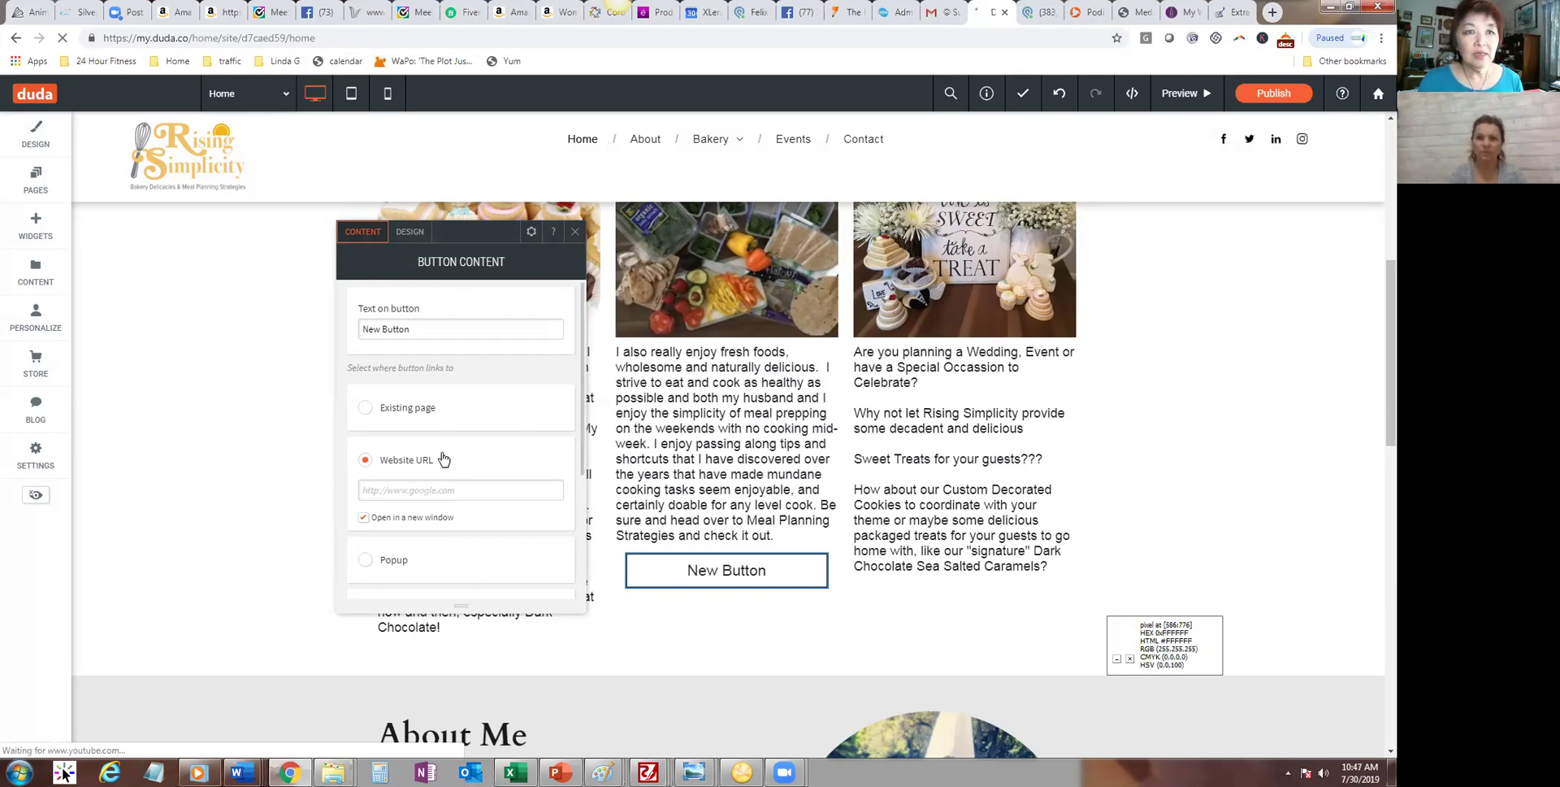
pyautogui.scroll(-1, 565, 485)
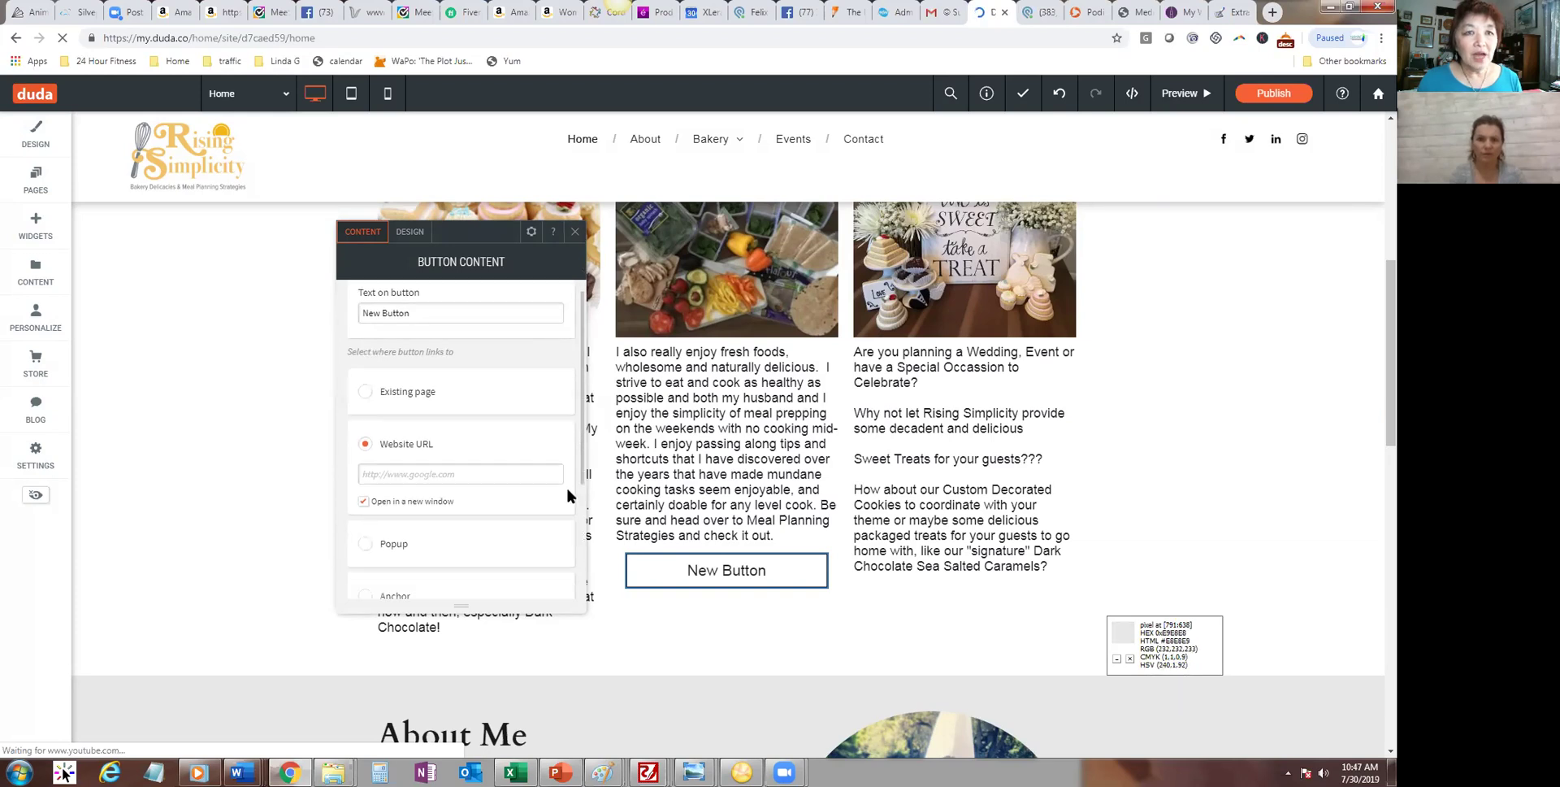
pyautogui.scroll(-2, 583, 512)
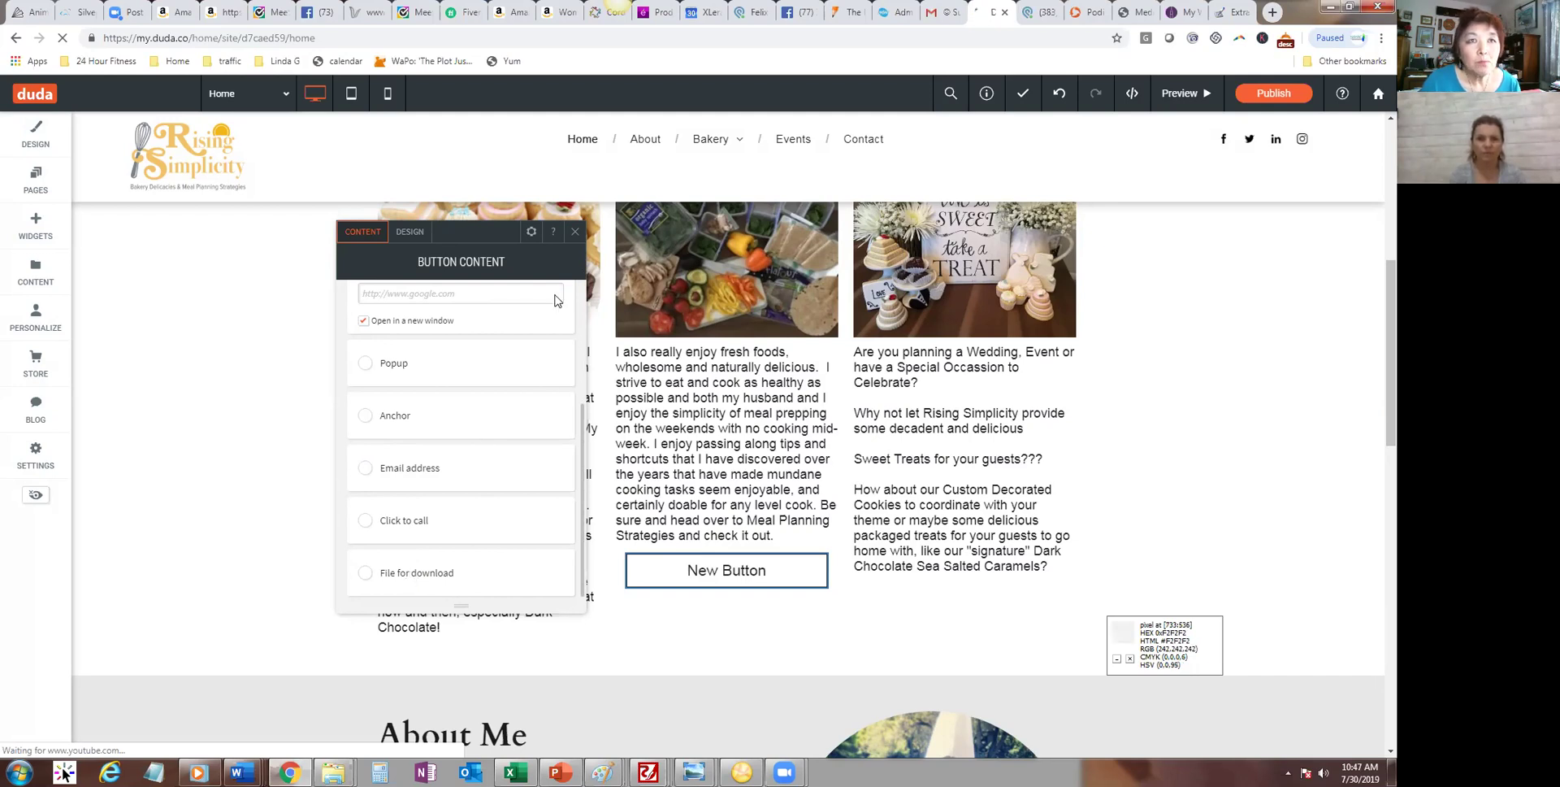
pyautogui.click(658, 268)
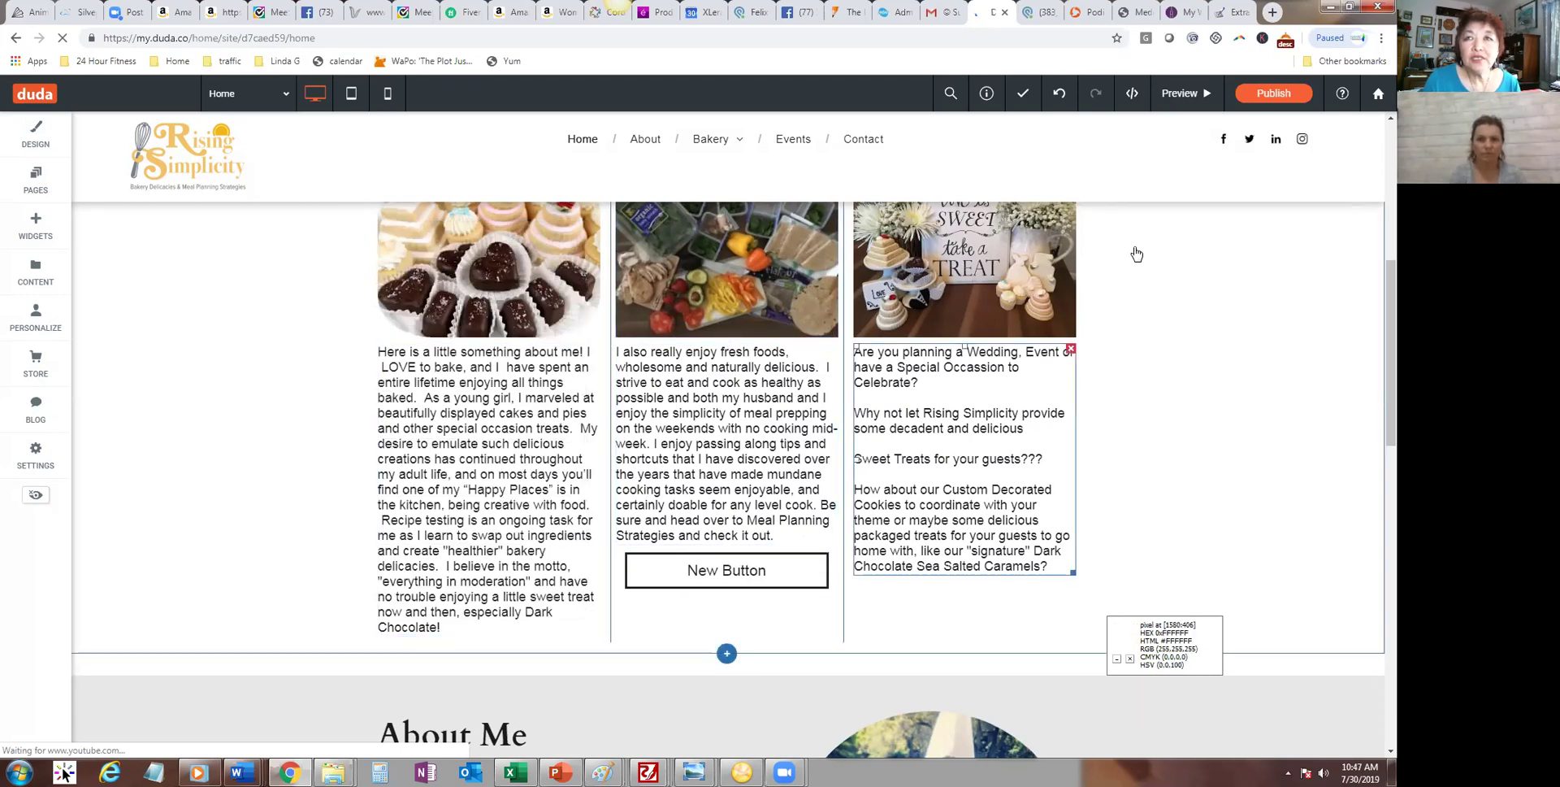
# Step: Undo the button's link change and its placement, and check the three-column row
pyautogui.click(1059, 95)
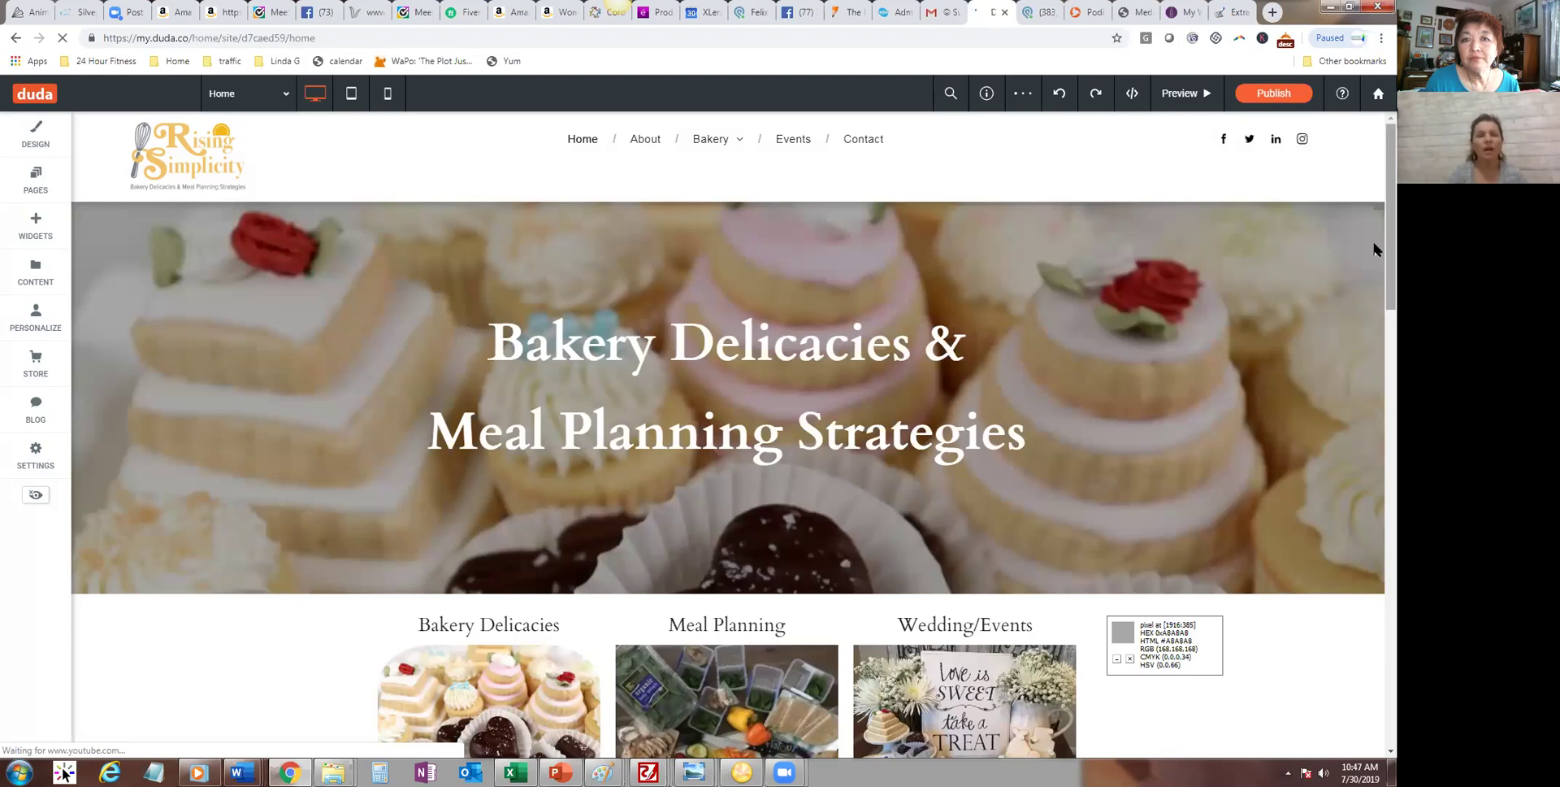
pyautogui.scroll(-5, 1376, 382)
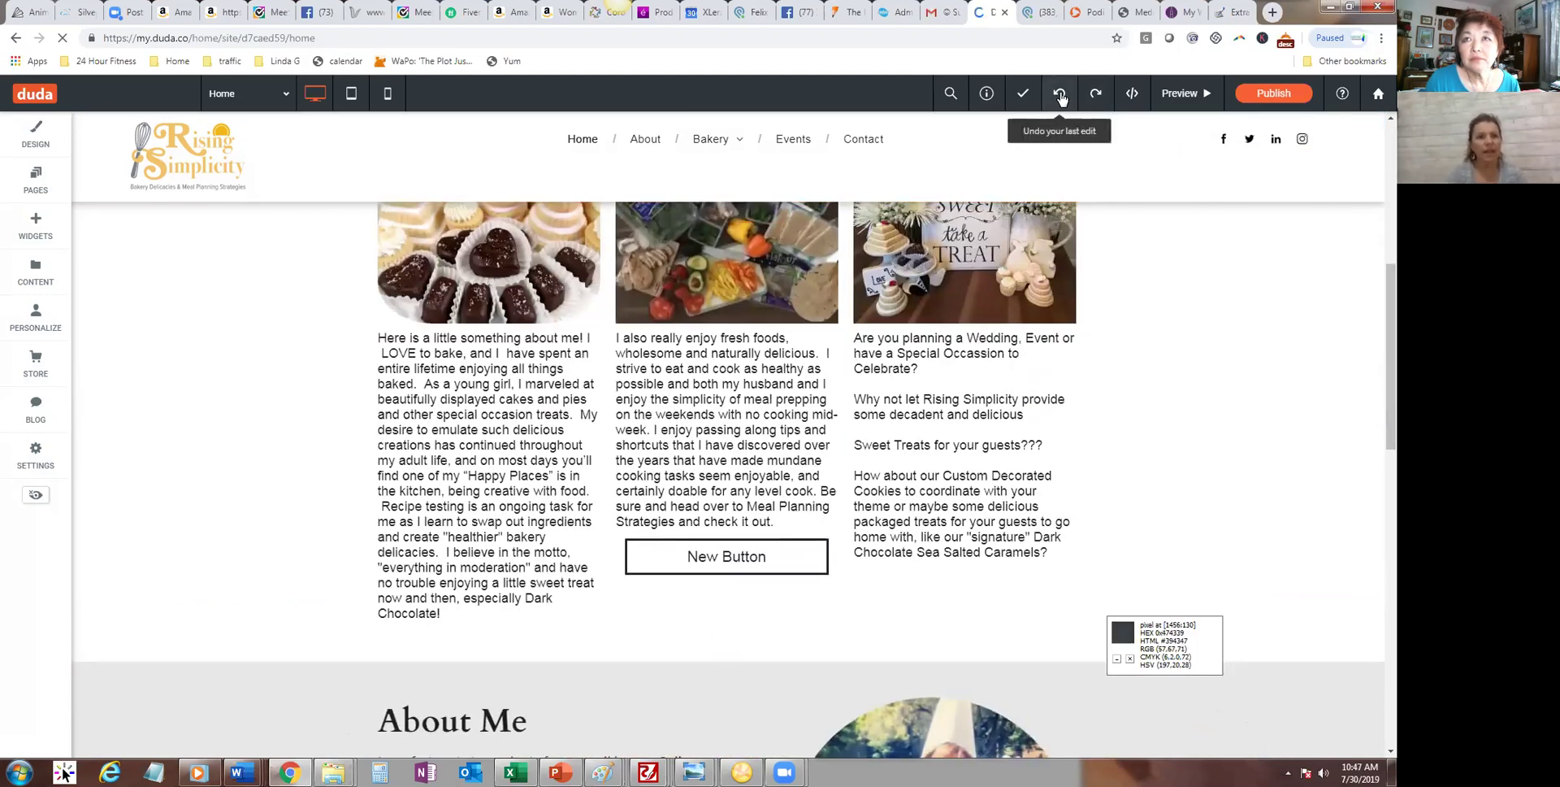
pyautogui.click(1060, 97)
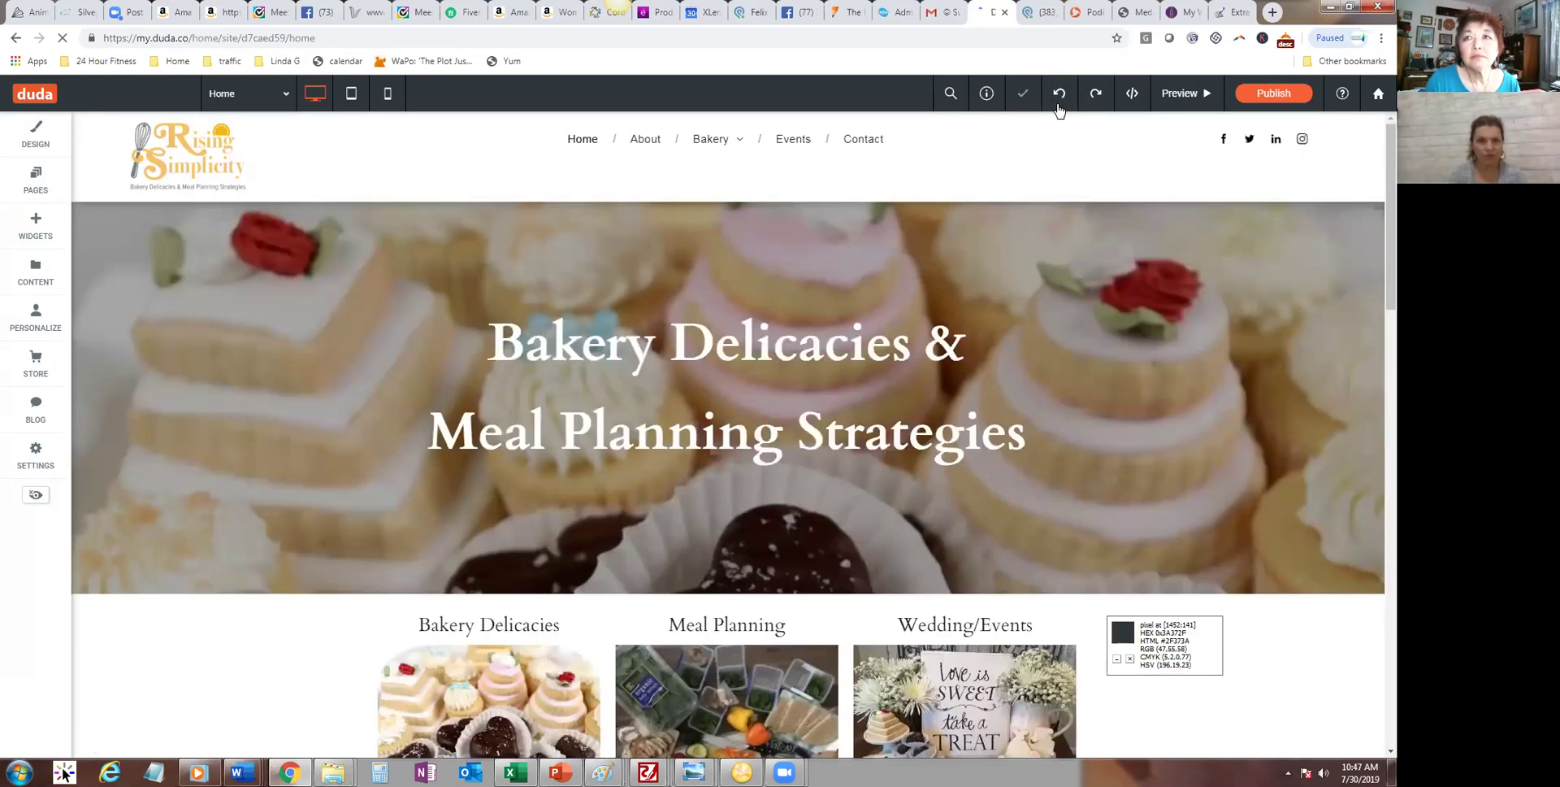
pyautogui.scroll(-8, 1375, 424)
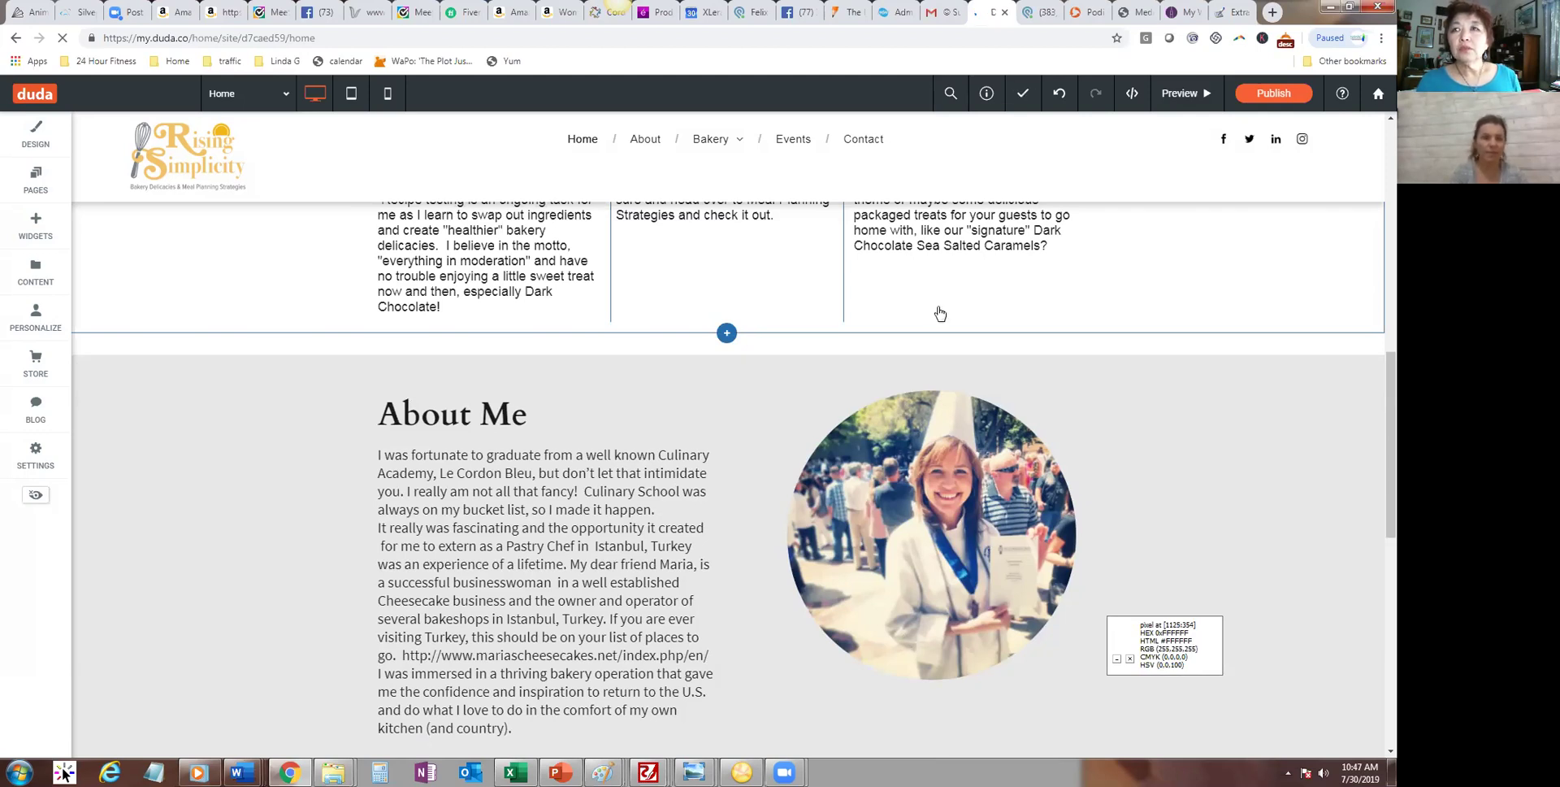
pyautogui.scroll(4, 1372, 407)
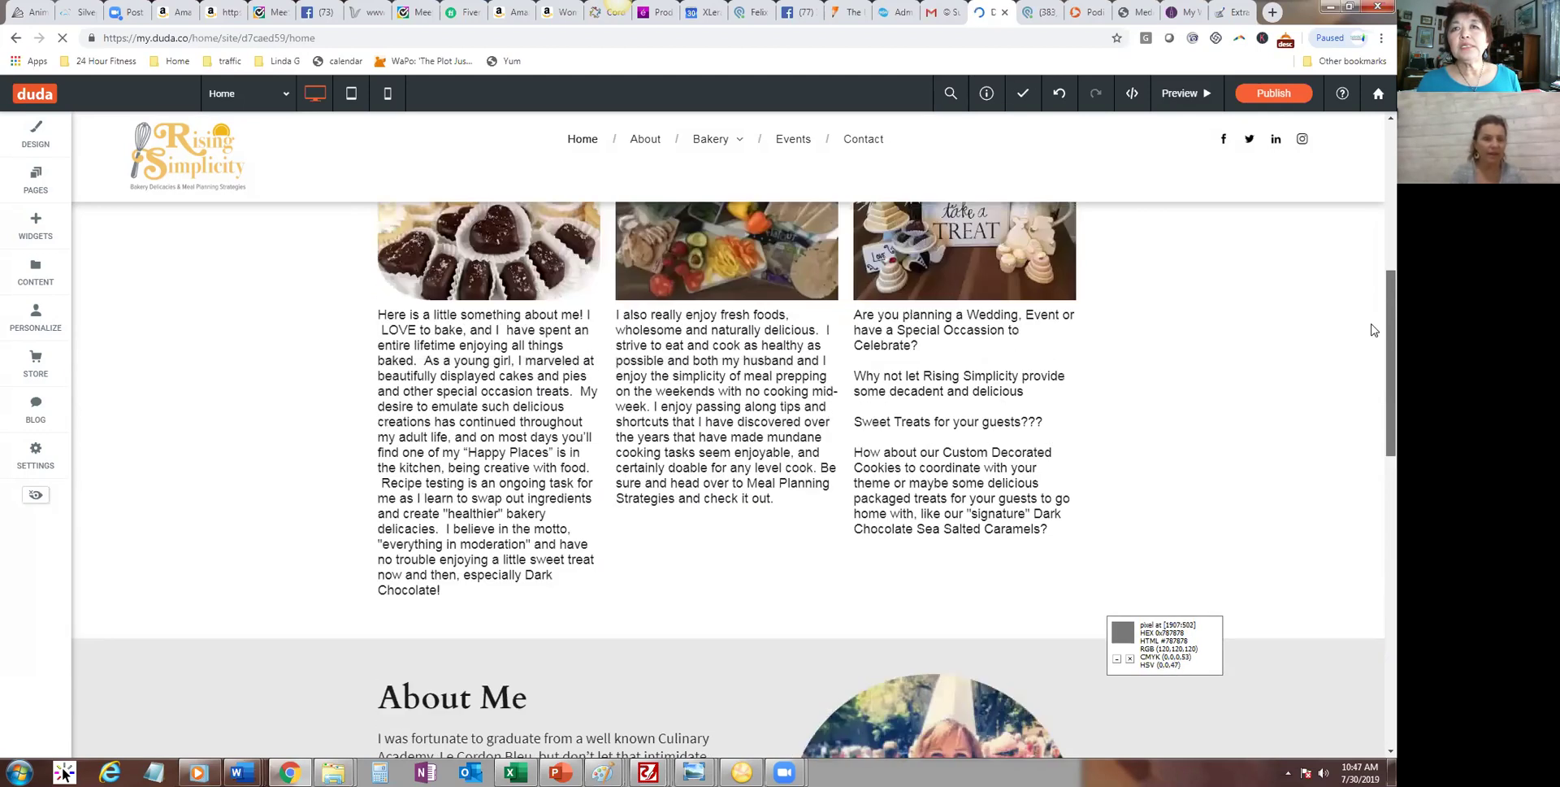
pyautogui.scroll(4, 1372, 329)
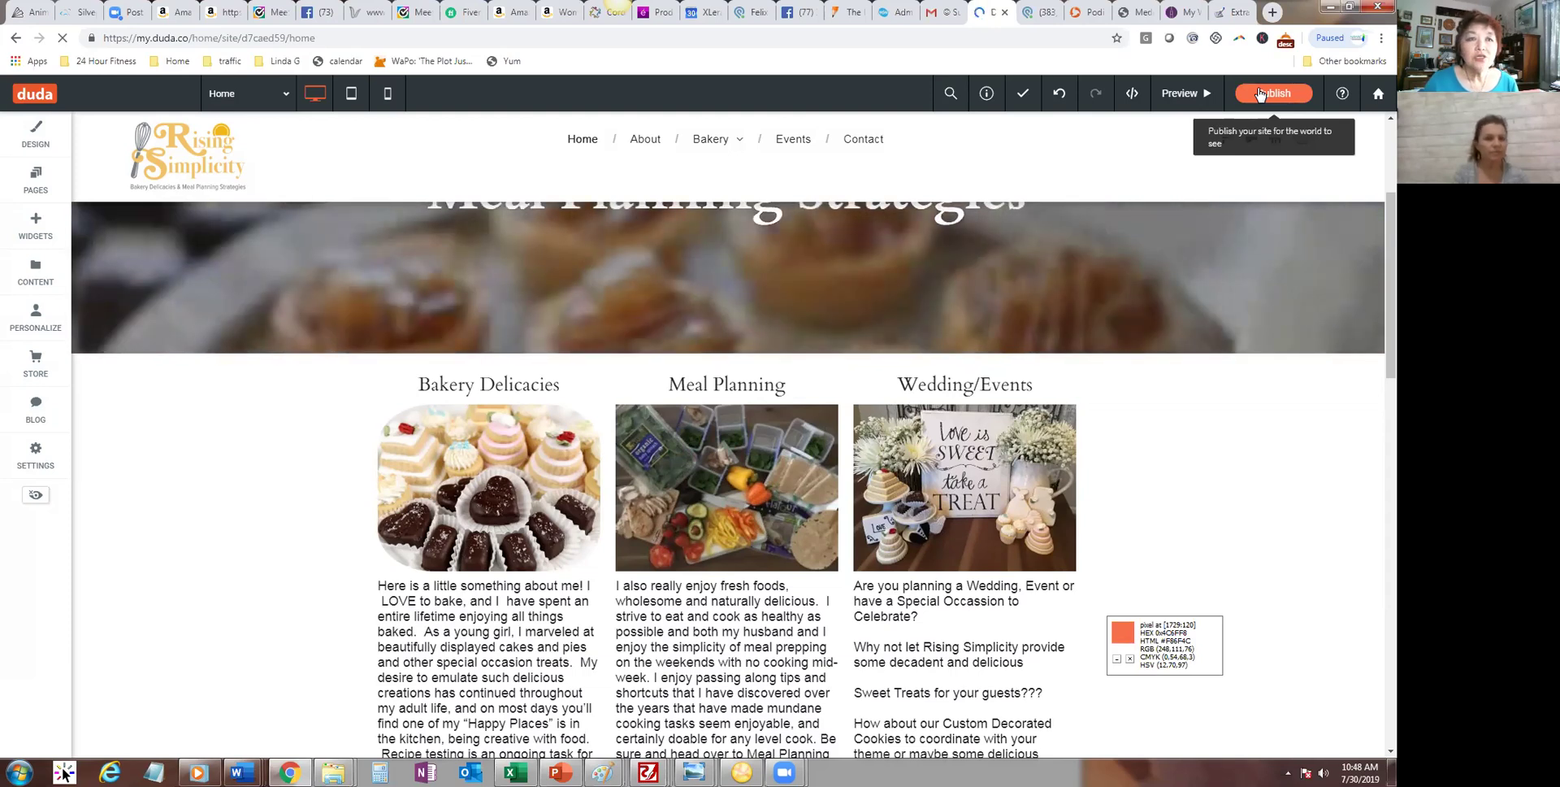
# Step: Set the Bakery Delicacies image back to the square-cornered layout and close its design settings
pyautogui.click(524, 461)
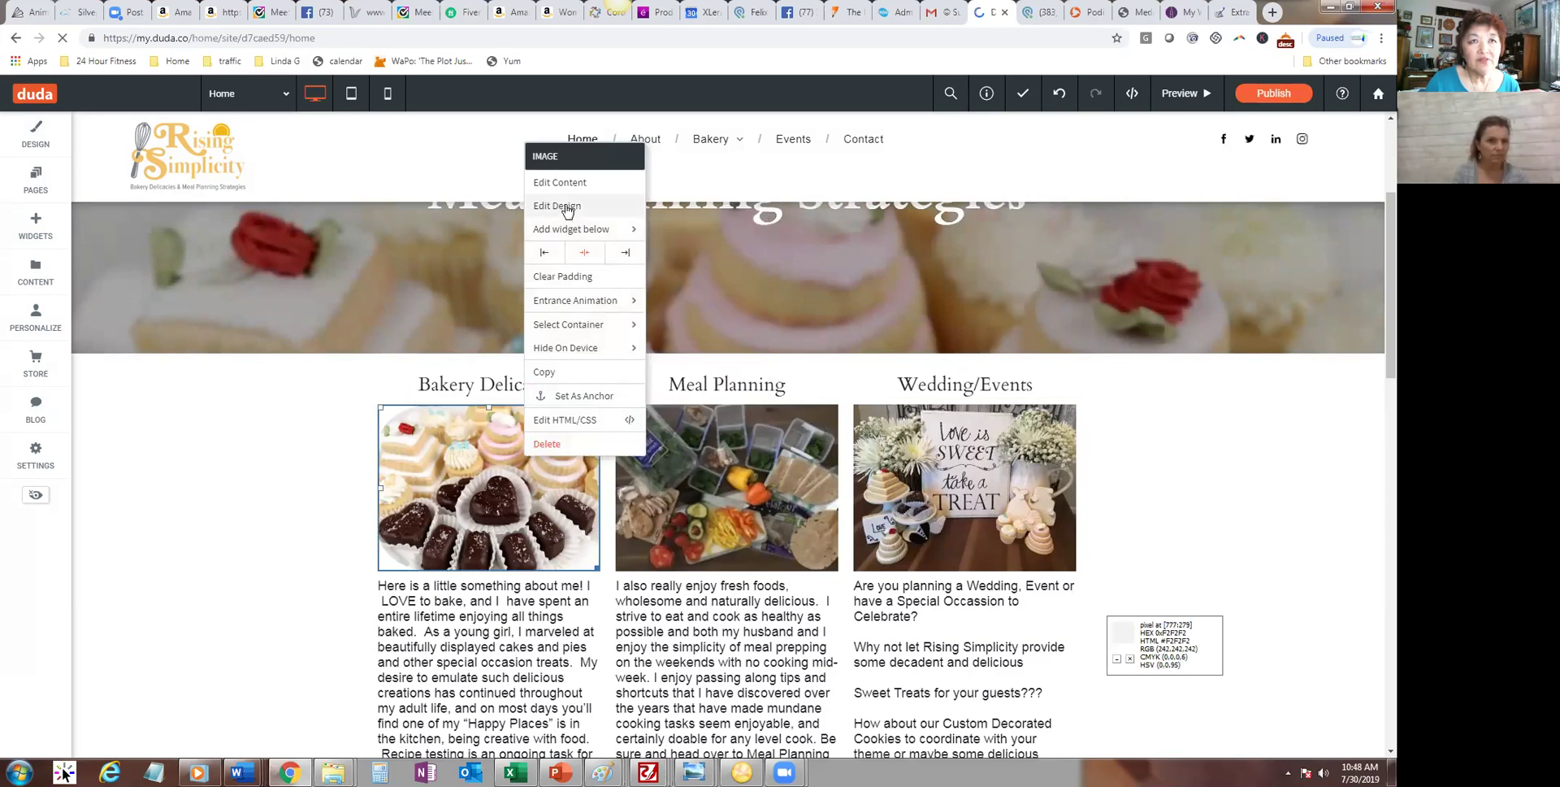
pyautogui.click(567, 208)
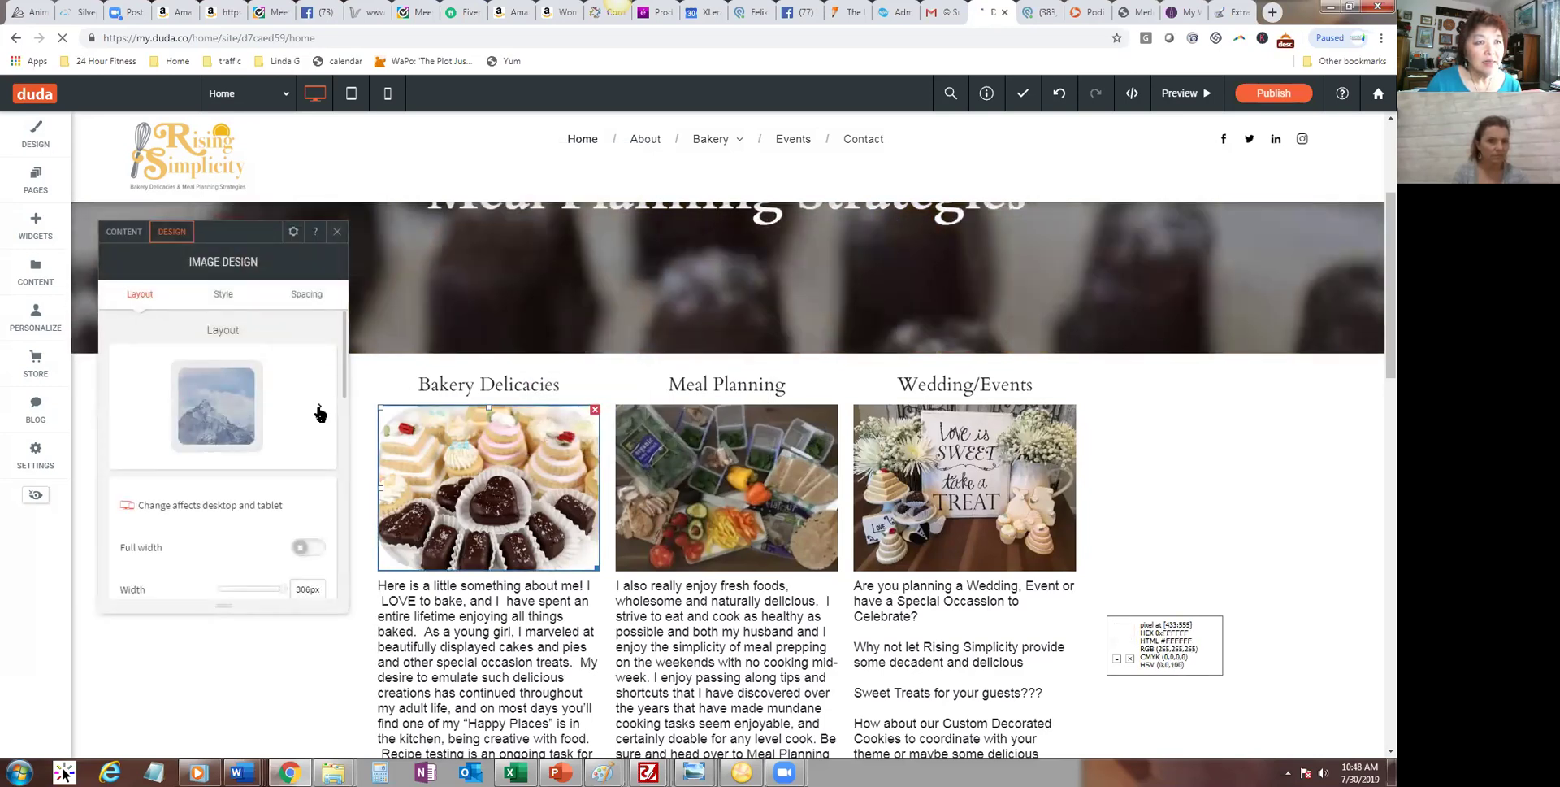
pyautogui.click(319, 410)
pyautogui.click(496, 375)
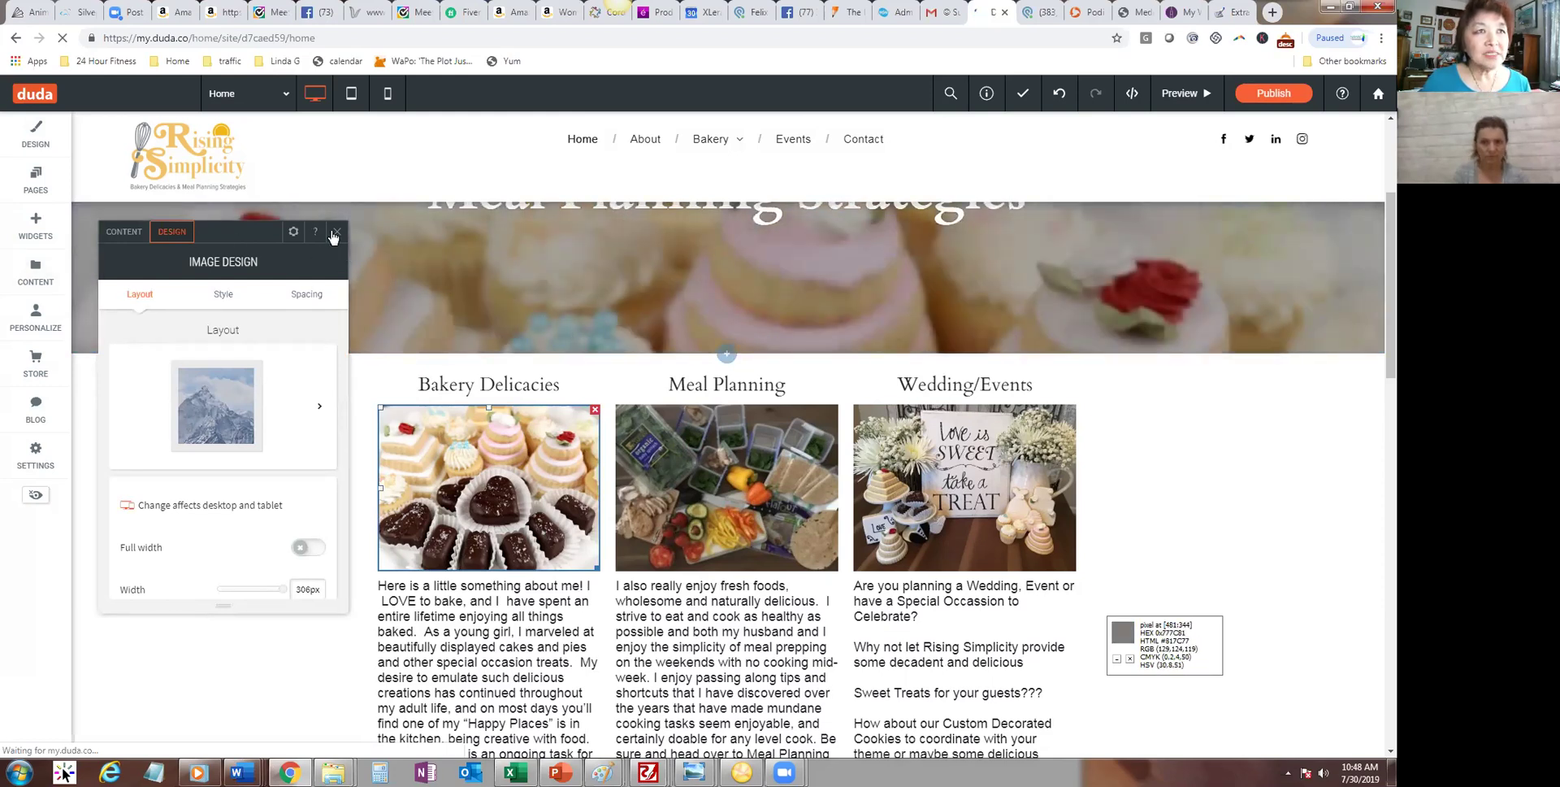
pyautogui.click(335, 234)
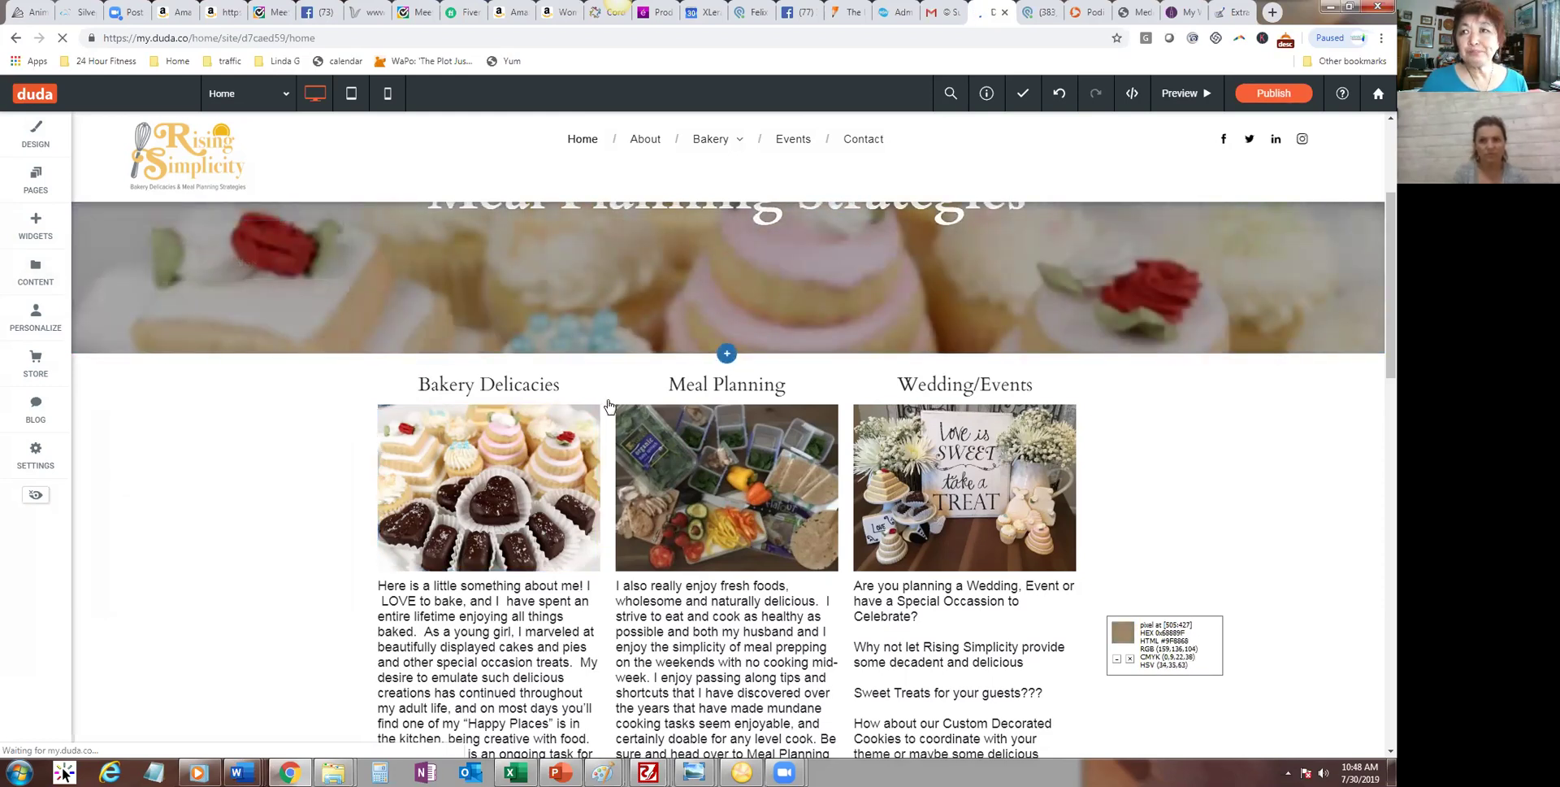
# Step: Open the site's Bakery page in the editor and close the page list
pyautogui.scroll(-5, 1373, 410)
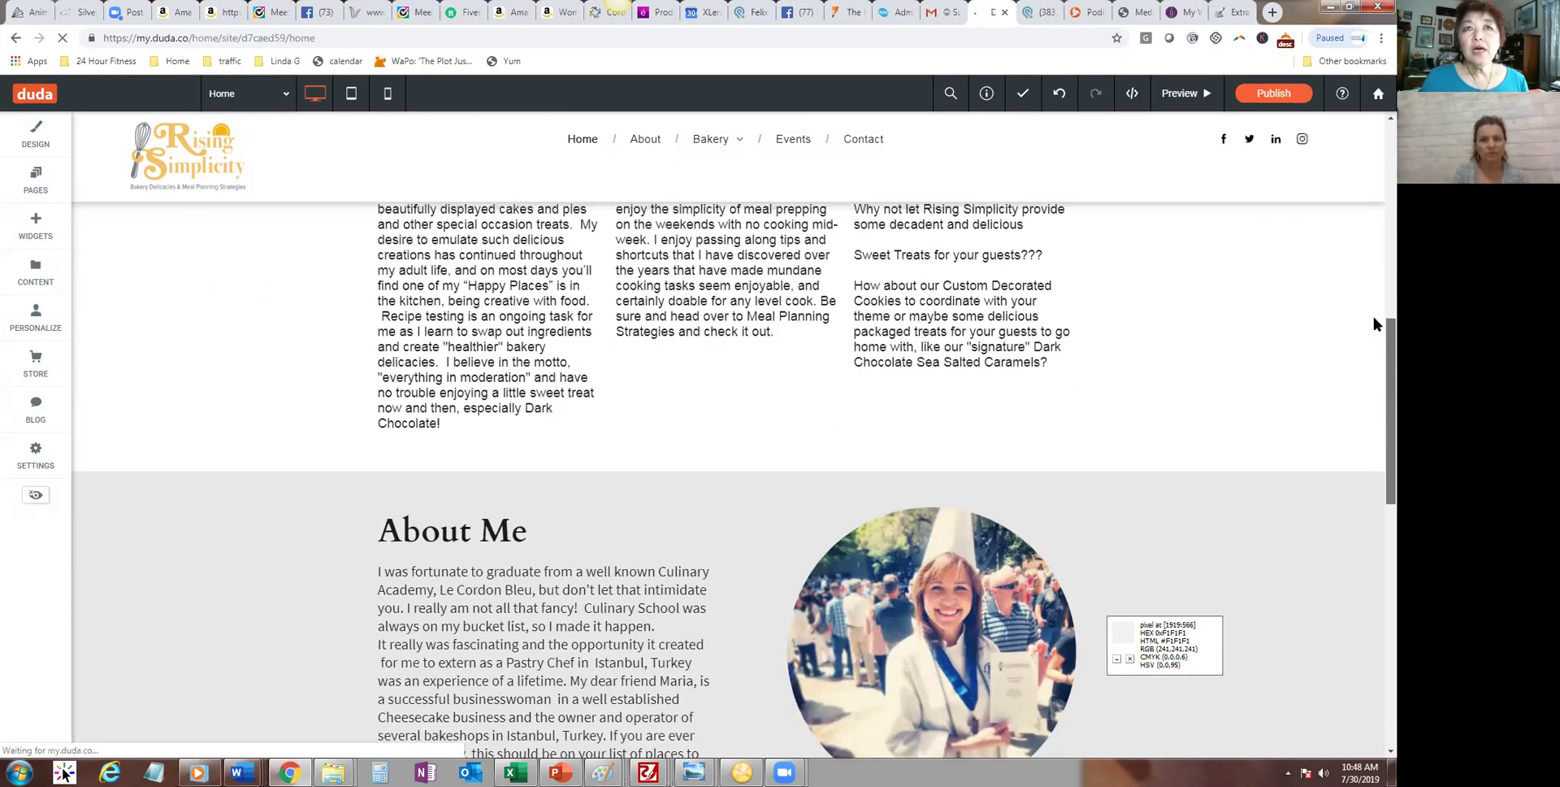
pyautogui.scroll(6, 1373, 323)
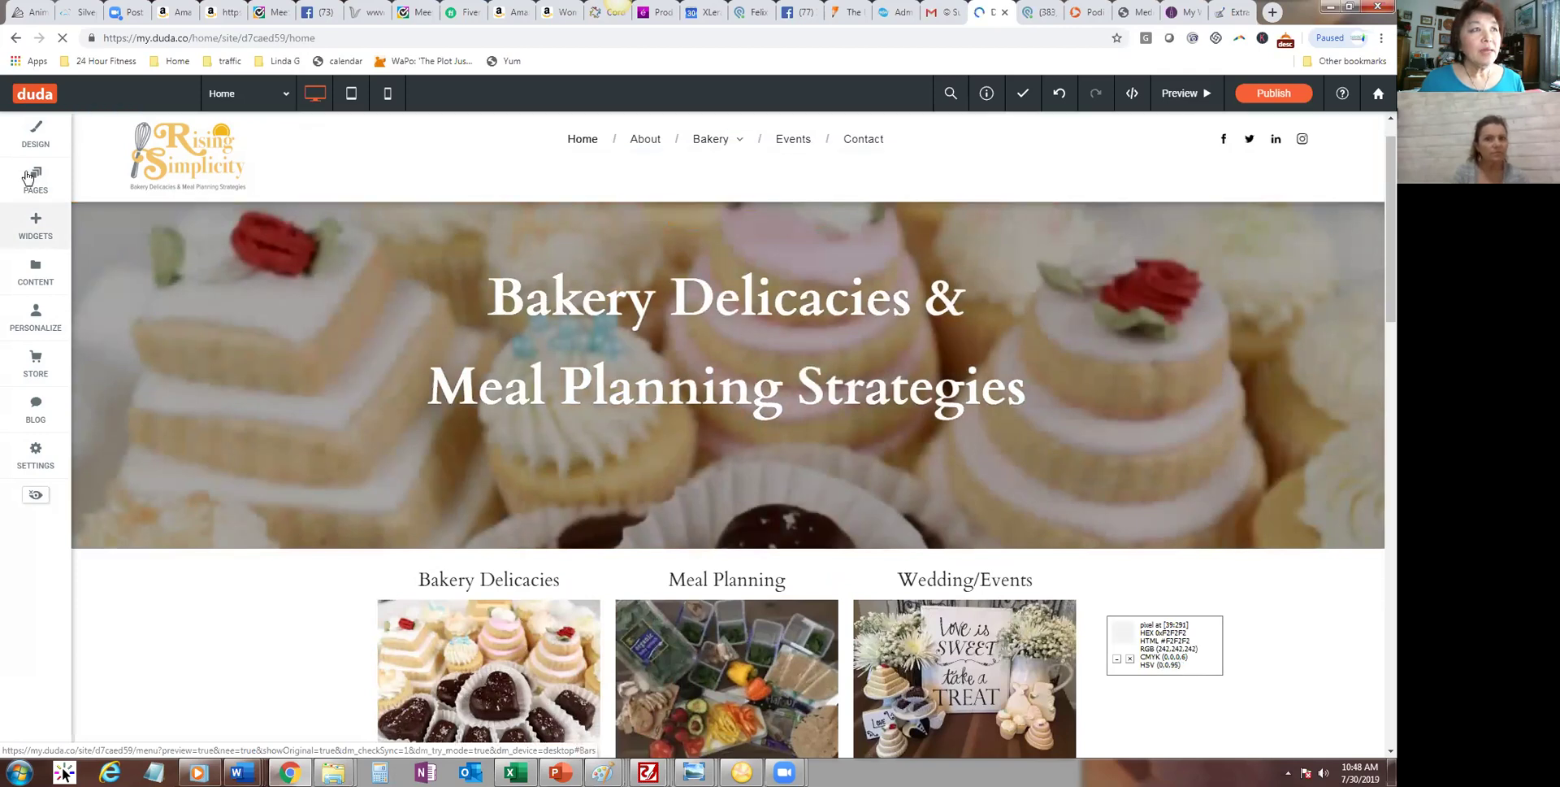
pyautogui.click(43, 185)
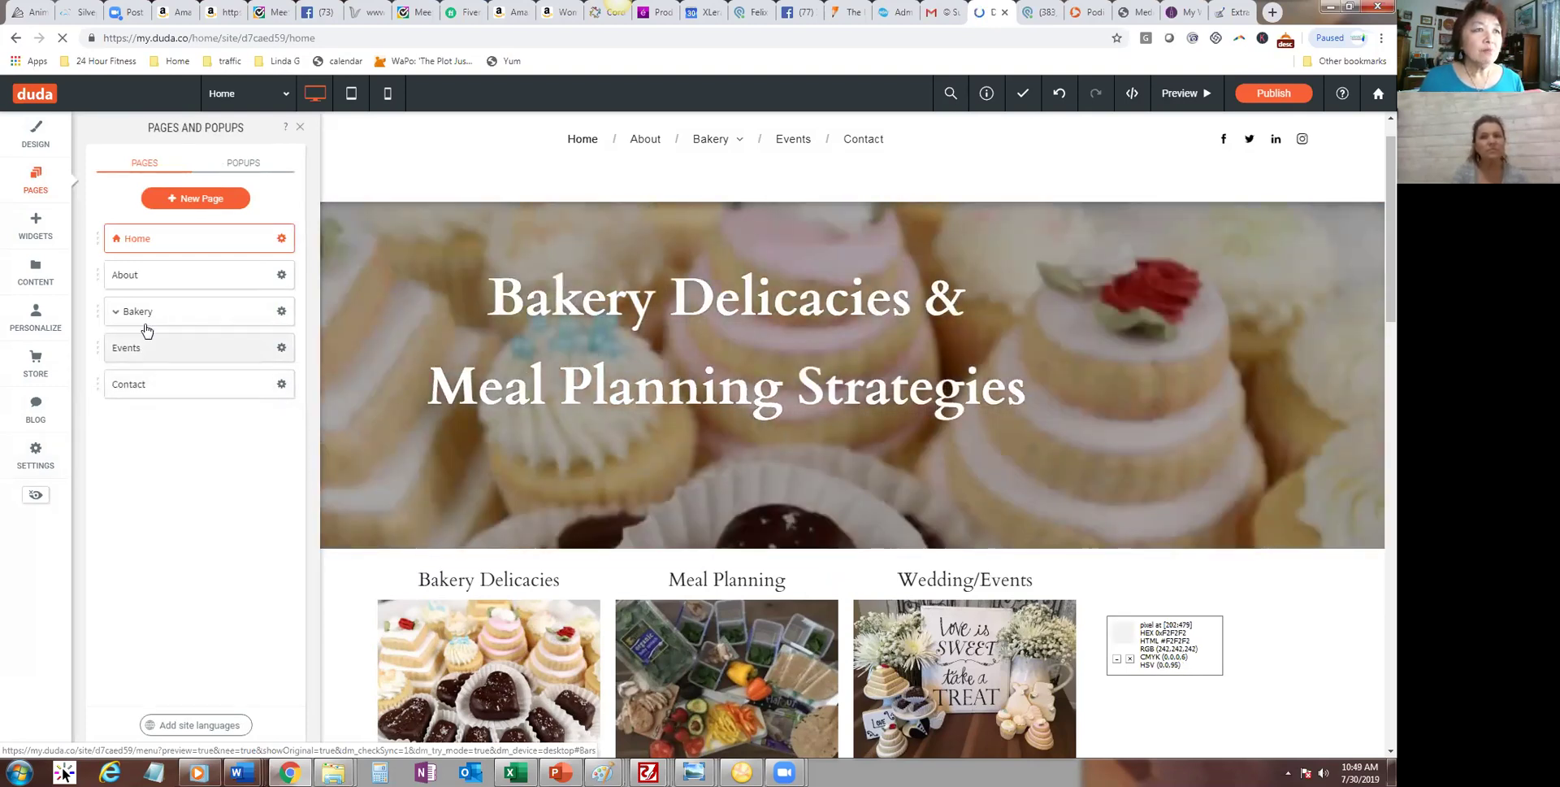
pyautogui.click(147, 313)
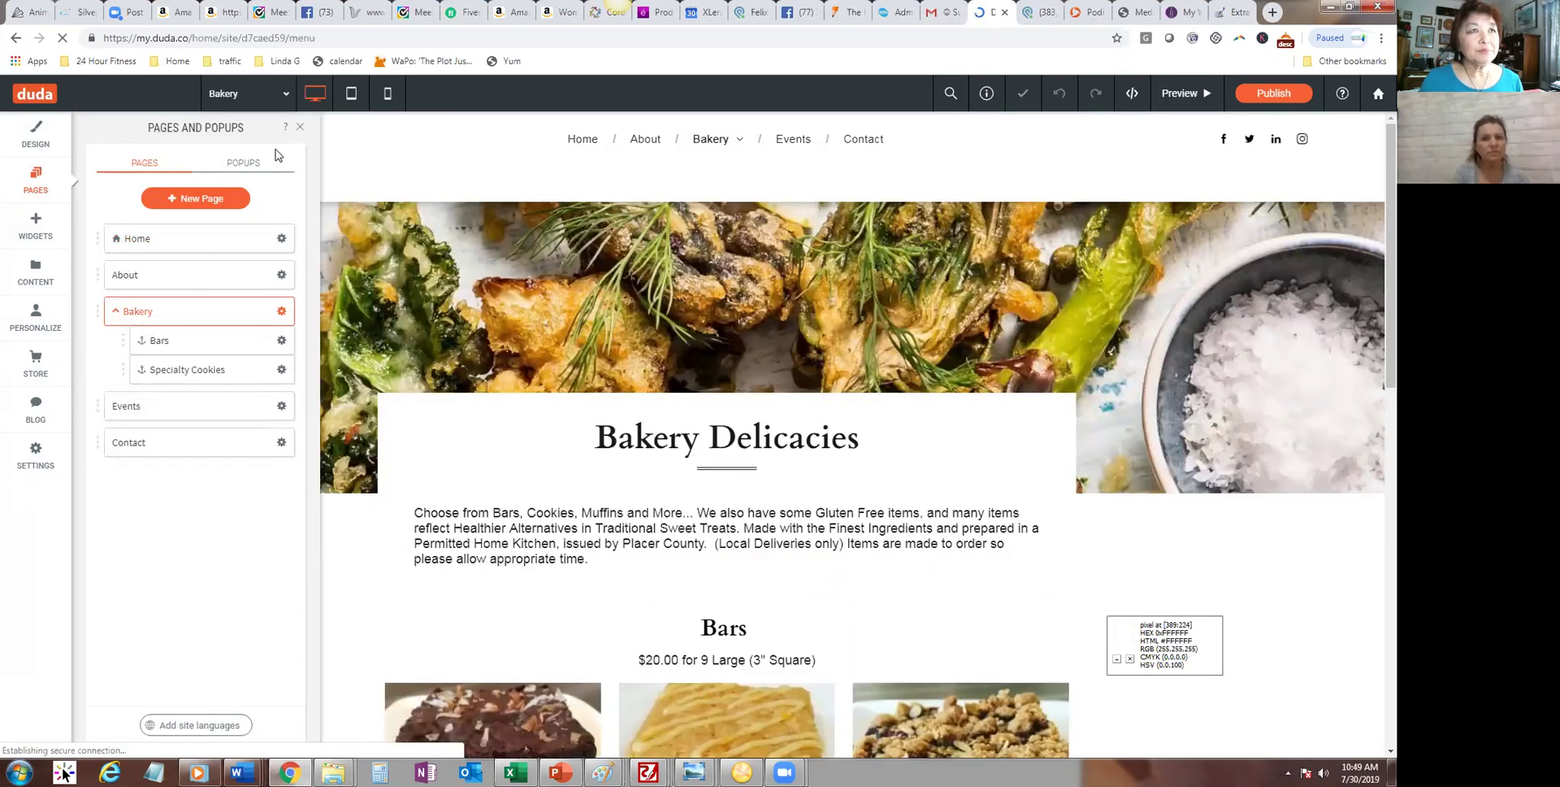
pyautogui.click(299, 126)
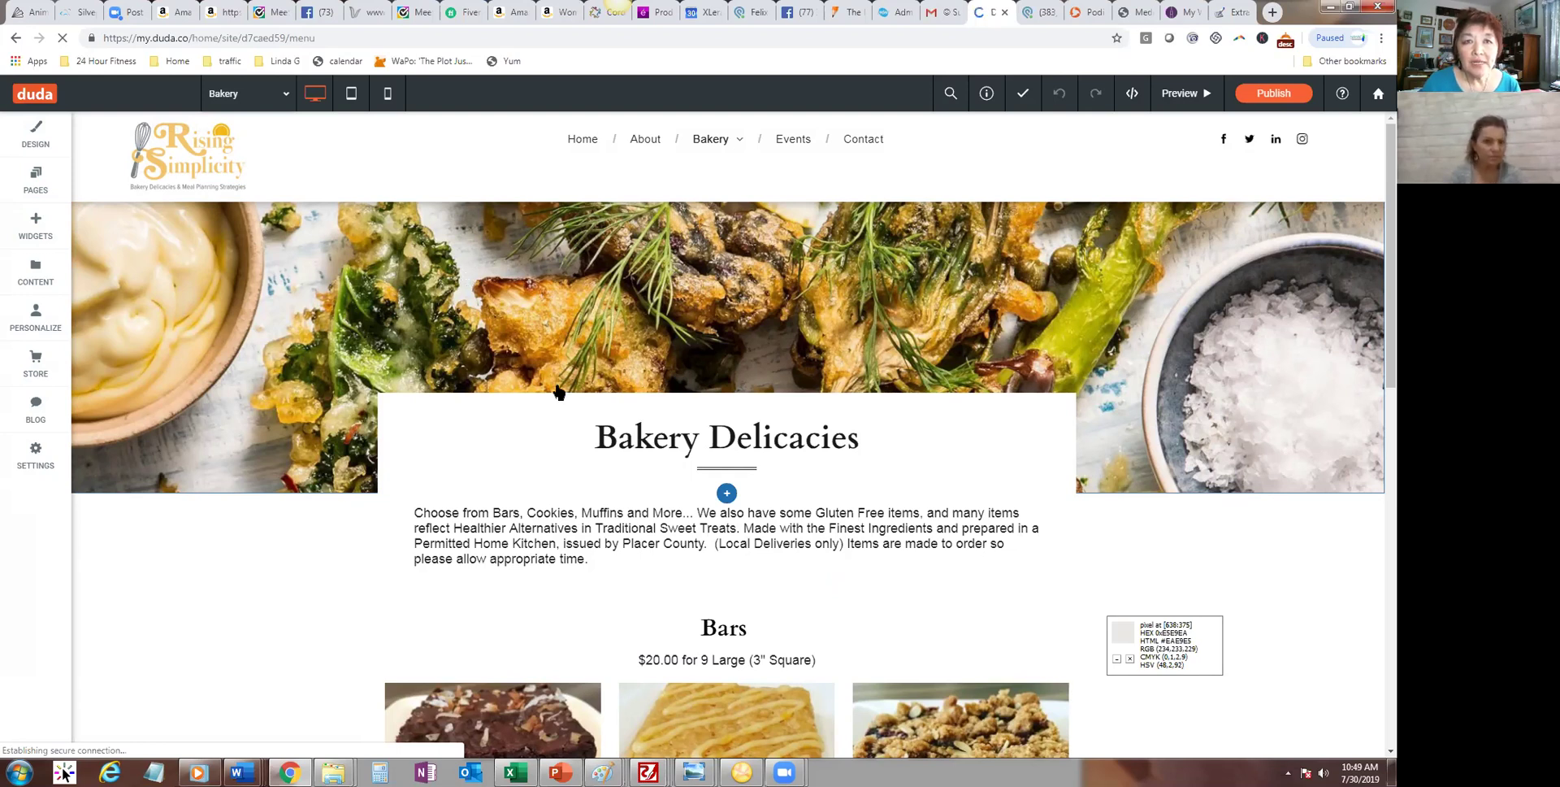
# Step: Open the content settings of the list under Bars and its Double Chocolate Brownie item
pyautogui.click(700, 439)
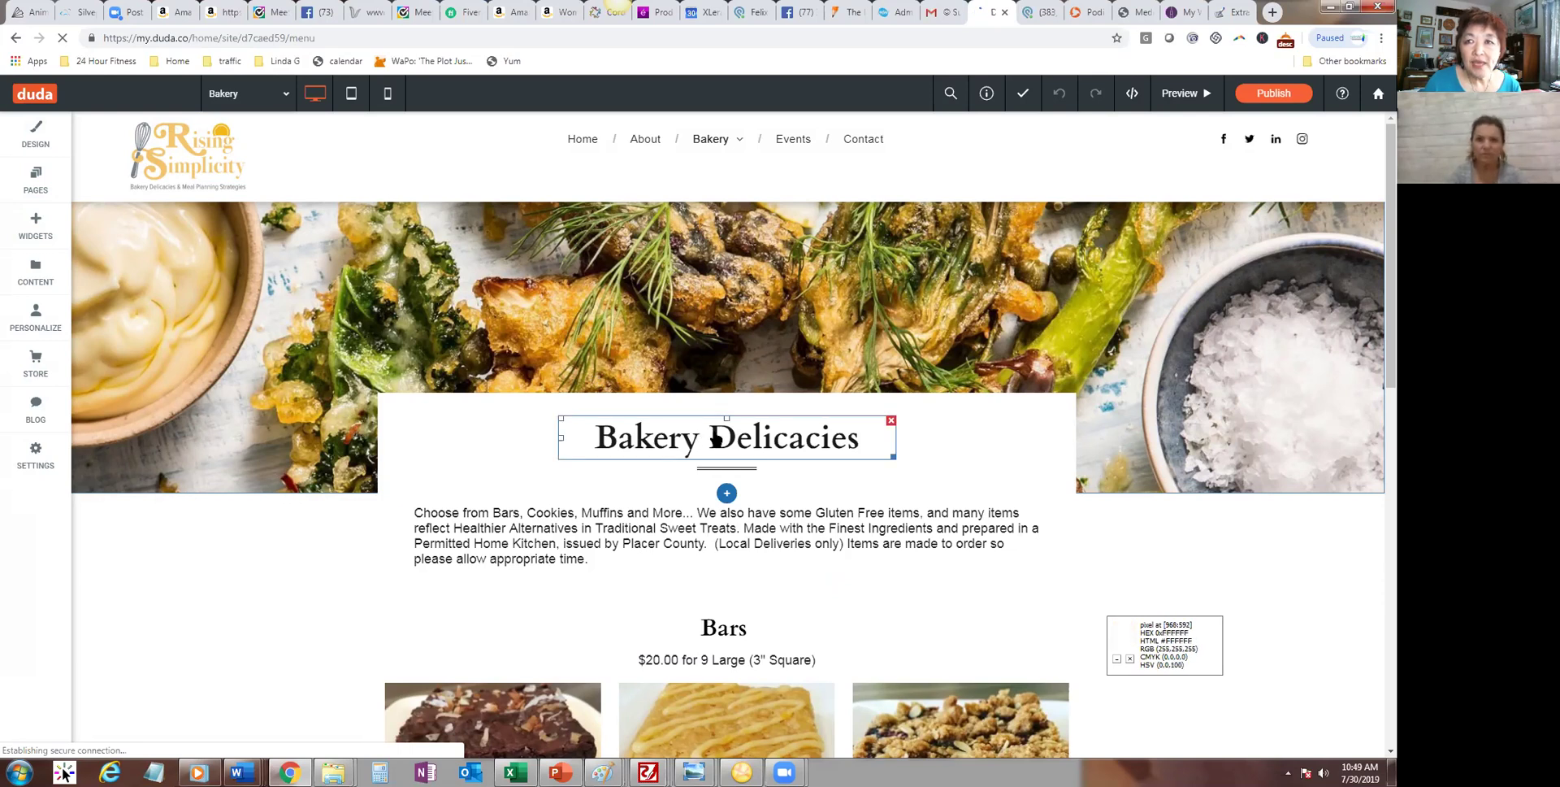
pyautogui.scroll(-2, 715, 438)
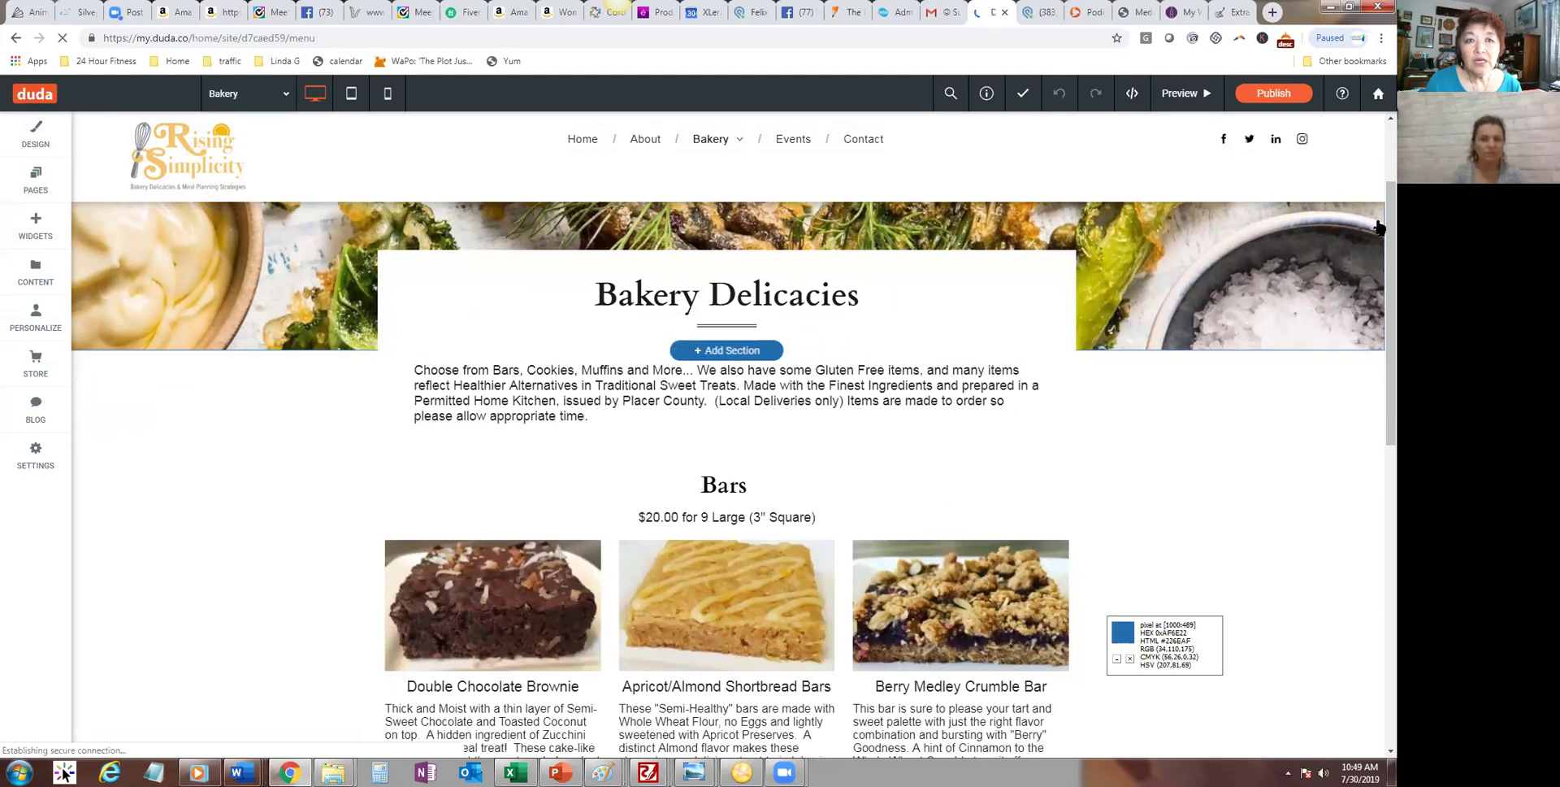
pyautogui.scroll(-3, 850, 347)
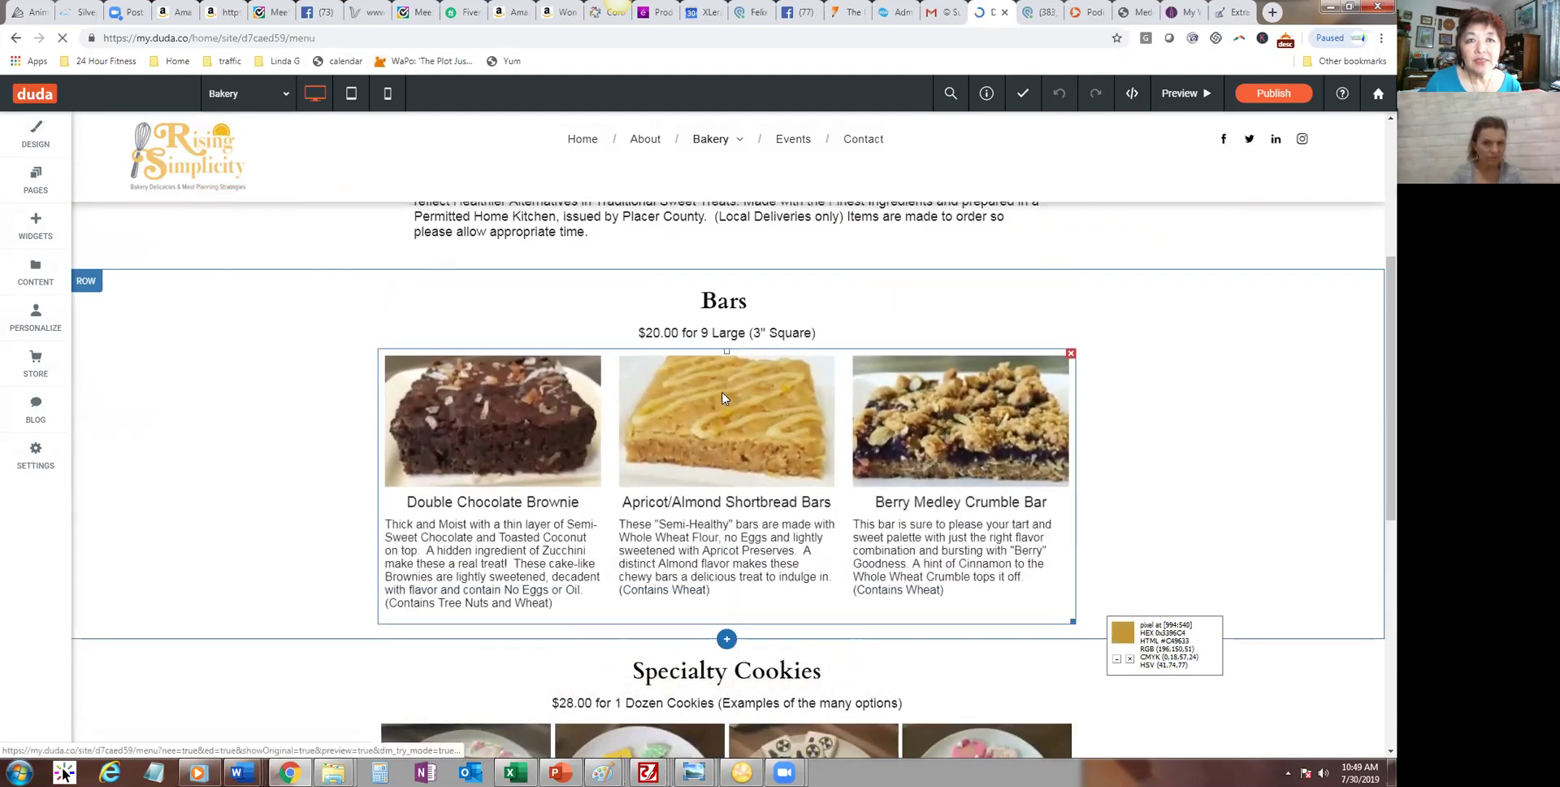
pyautogui.click(694, 398)
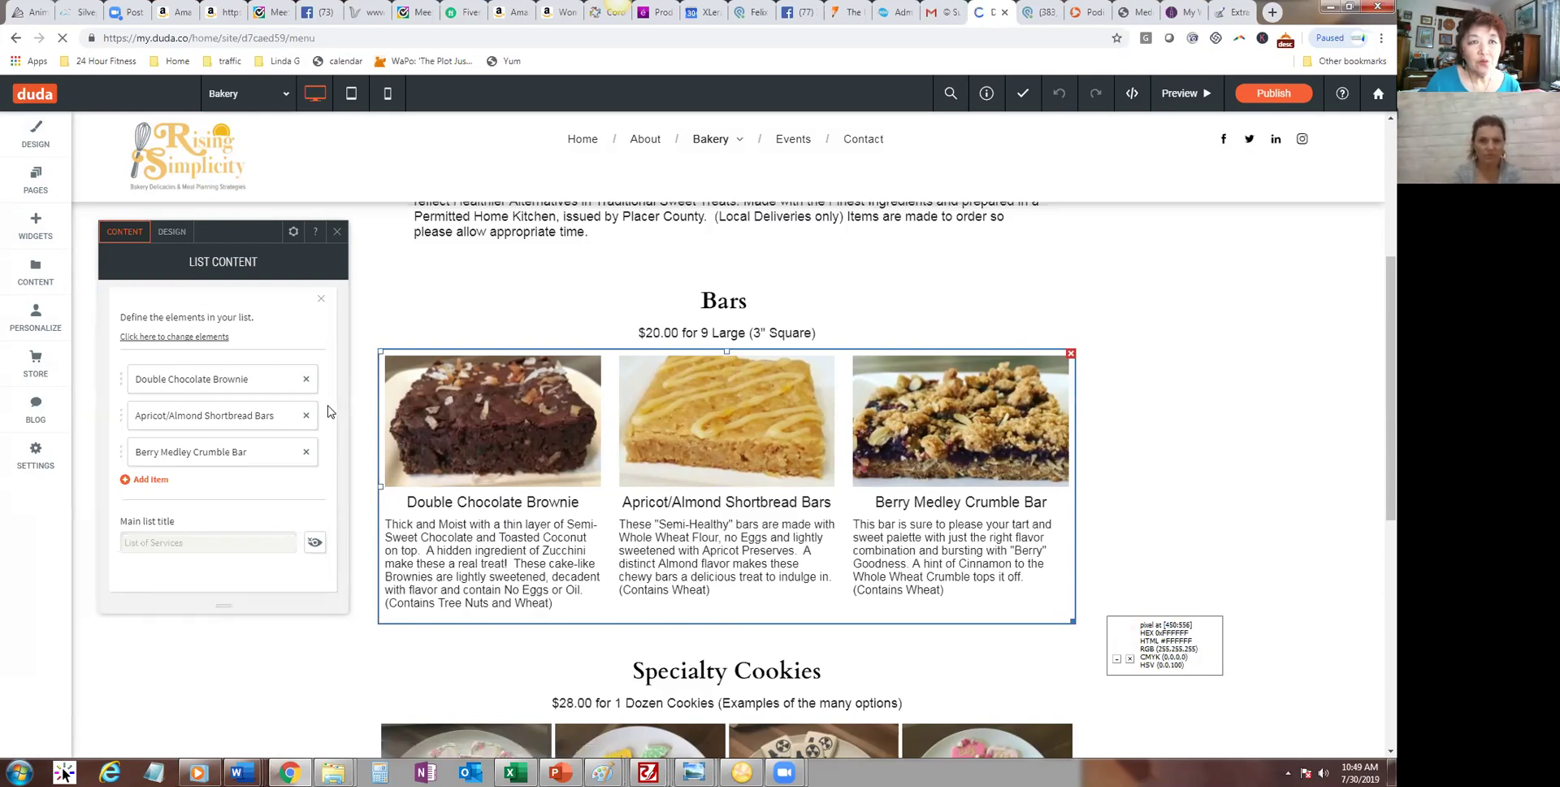
pyautogui.click(195, 388)
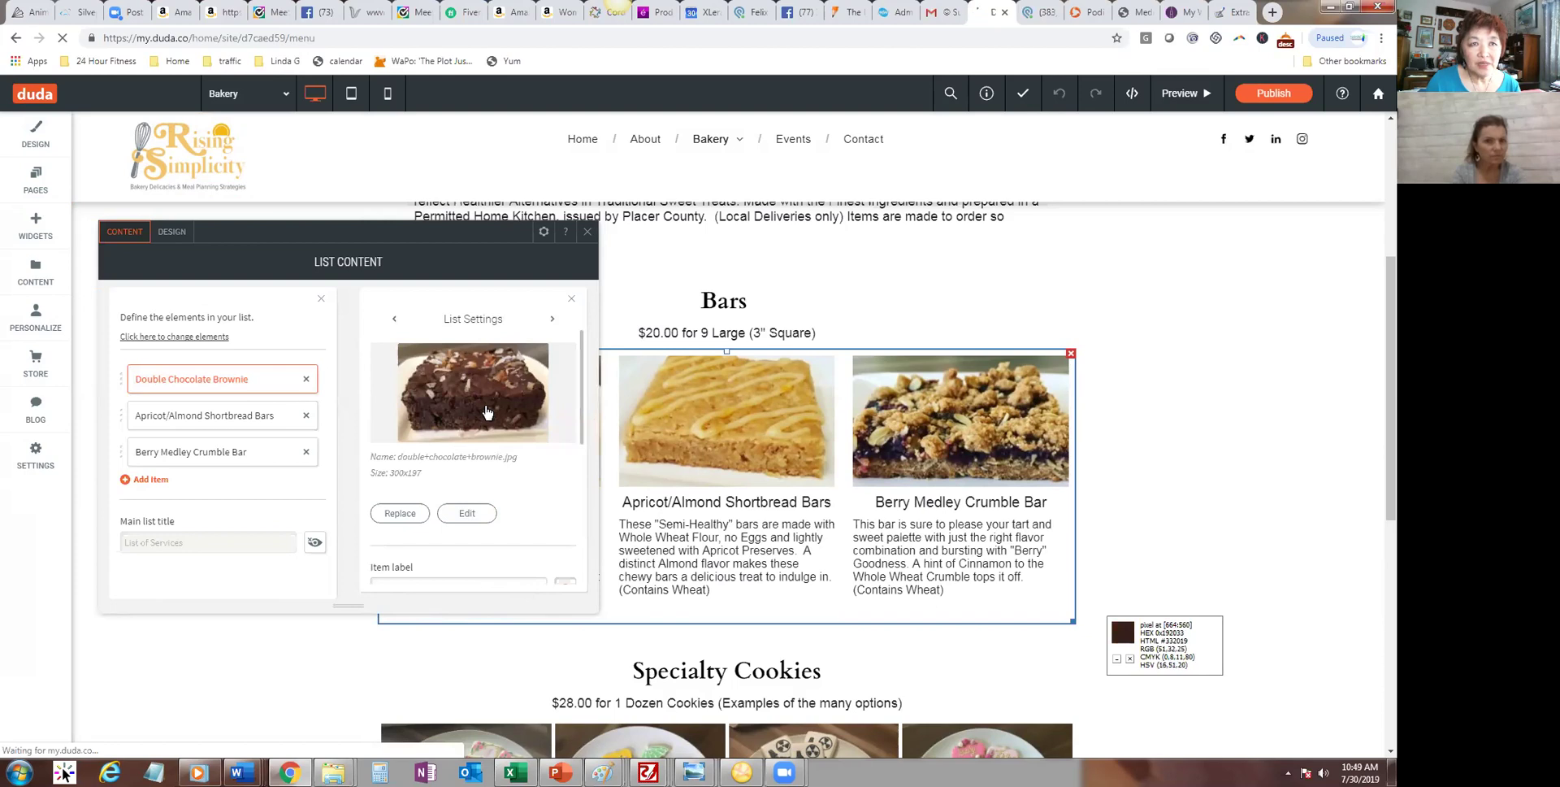
# Step: Review the Double Chocolate Brownie item's label, description and link settings, and show its link text briefly before hiding it again
pyautogui.scroll(-2, 590, 439)
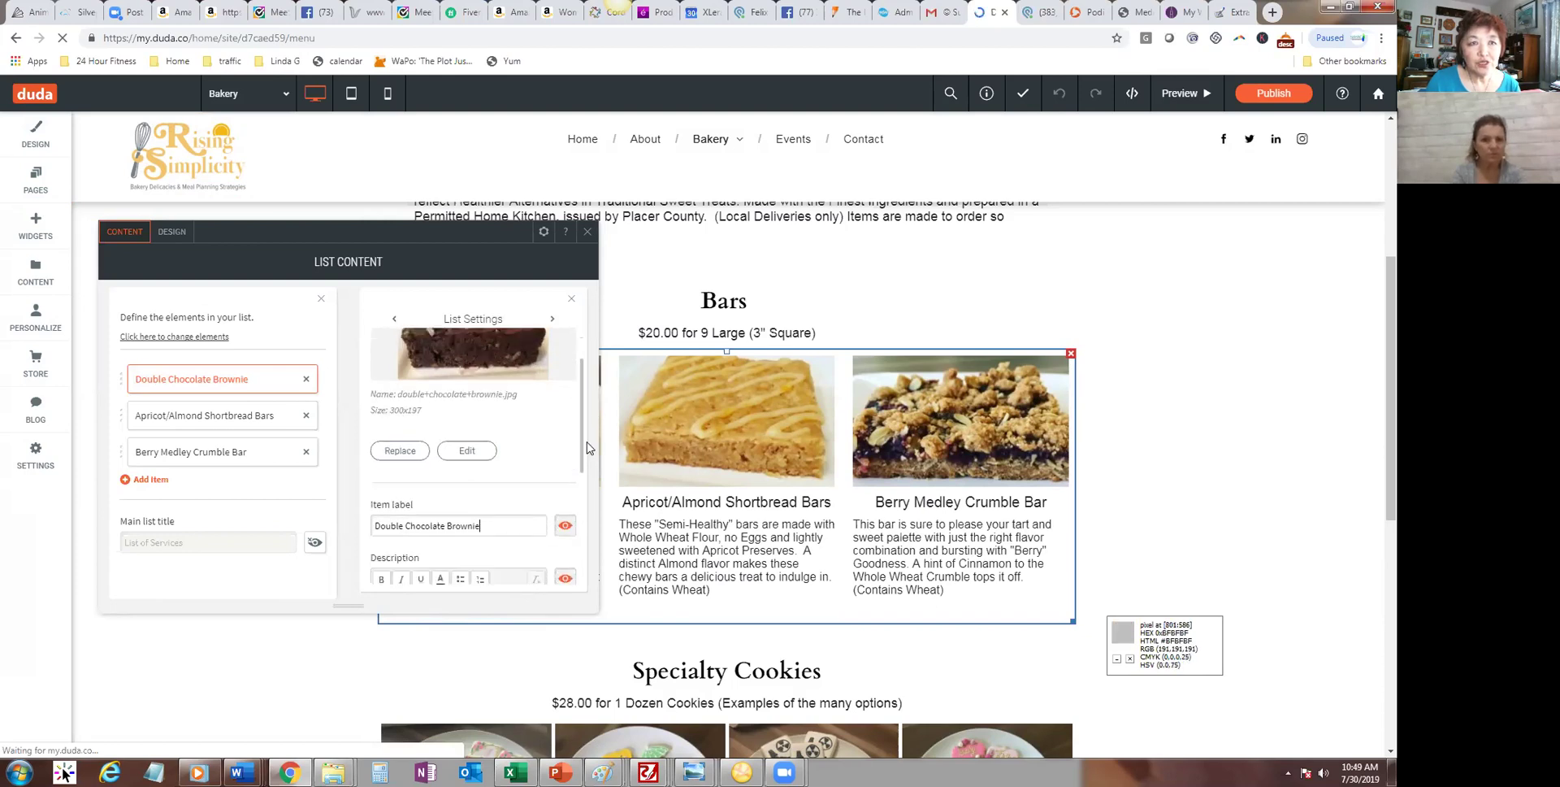
pyautogui.scroll(-1, 520, 463)
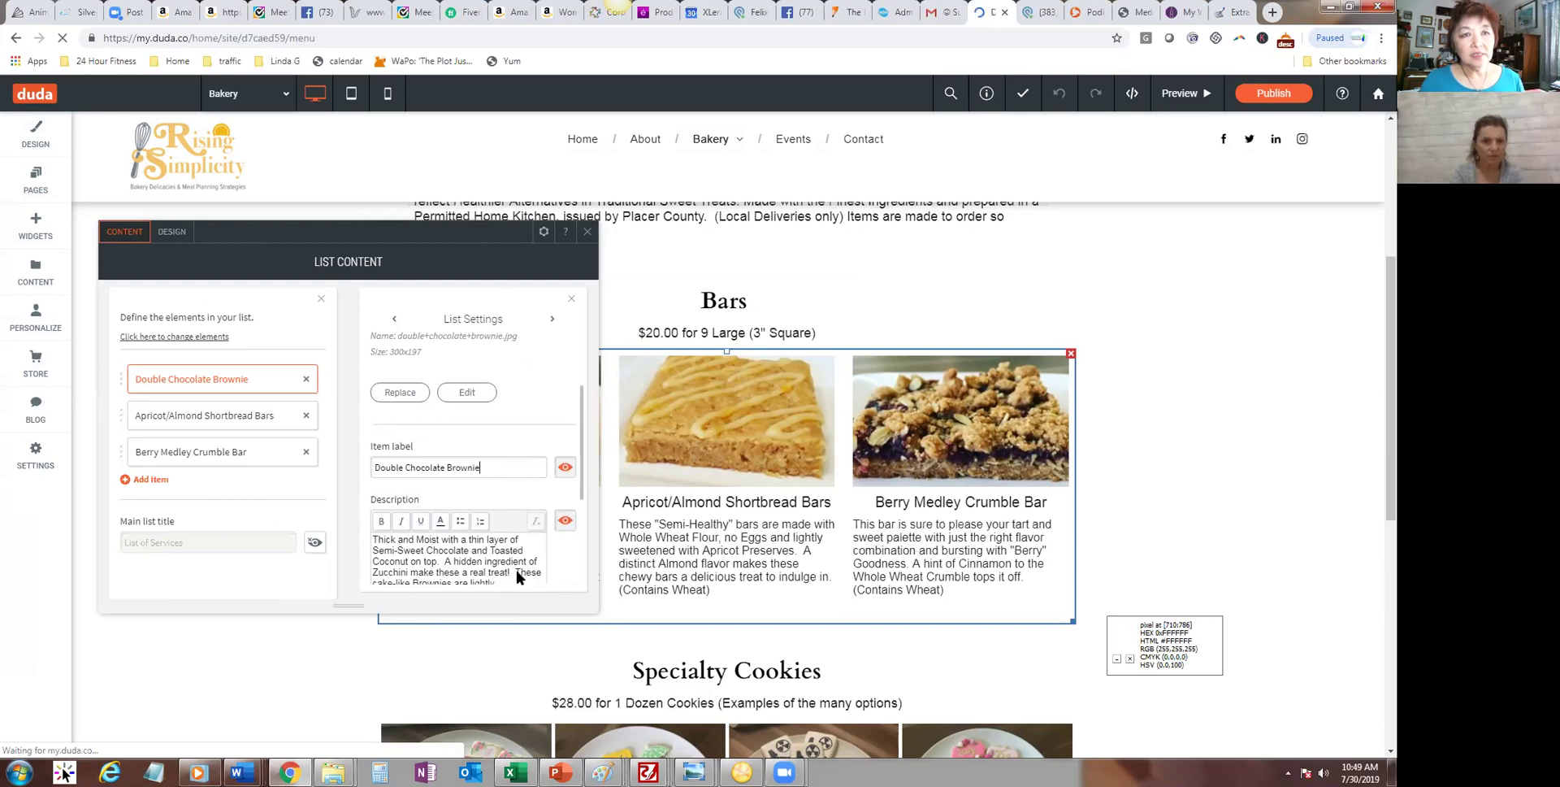
pyautogui.scroll(-2, 561, 512)
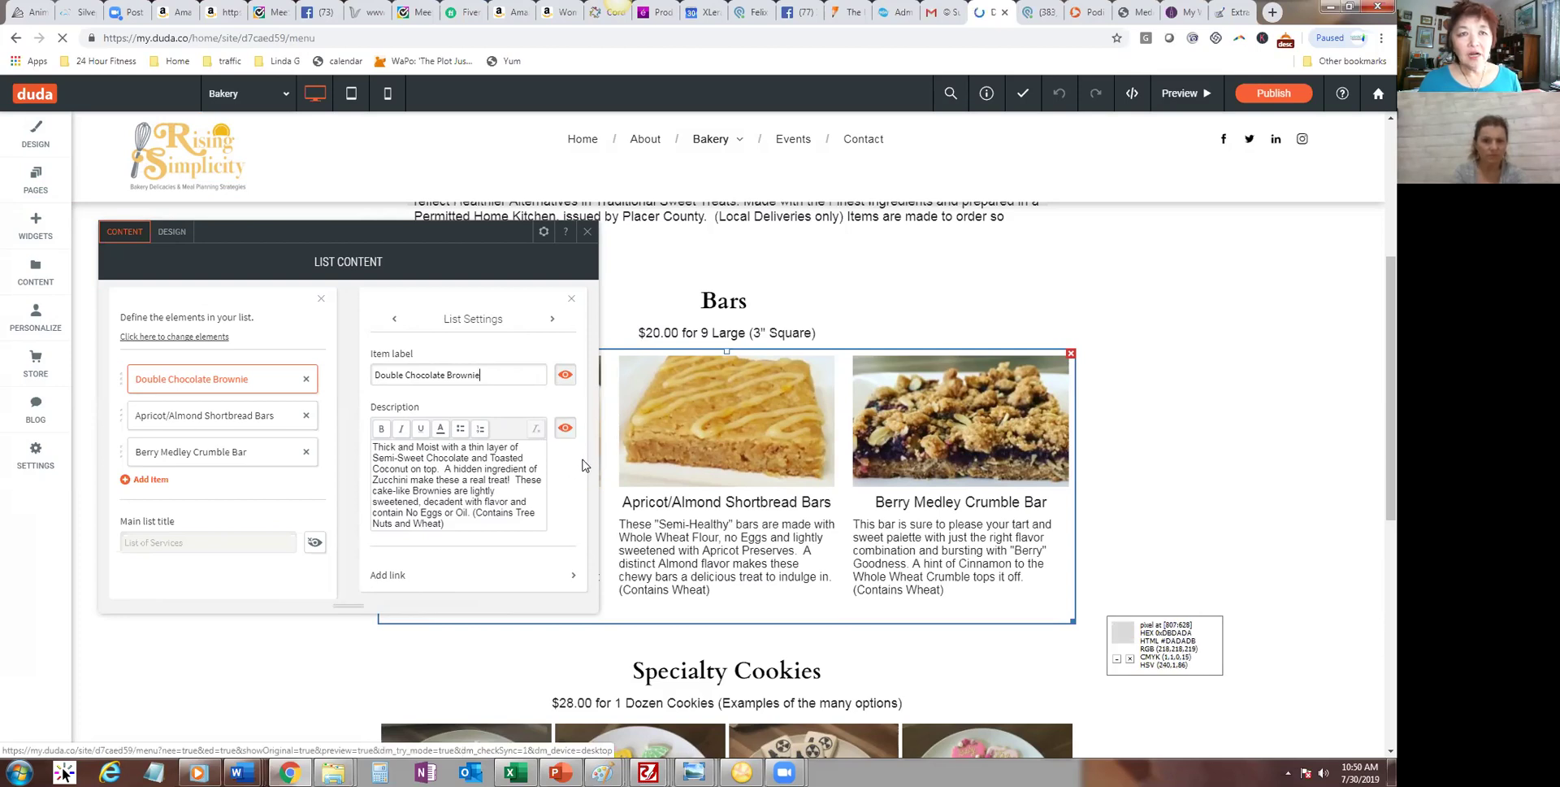
pyautogui.scroll(-1, 586, 514)
pyautogui.scroll(-1, 587, 515)
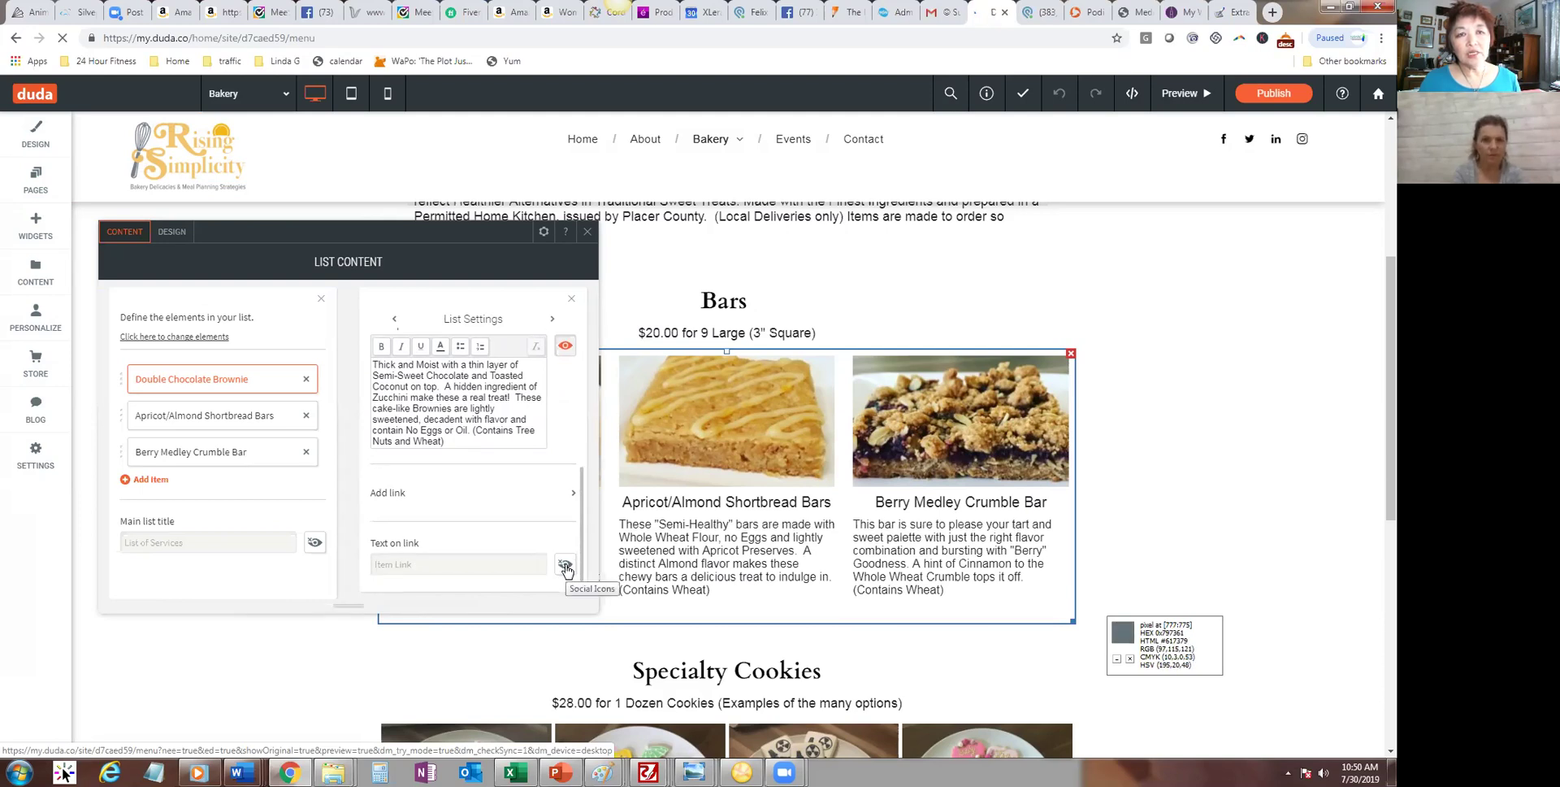
pyautogui.click(566, 566)
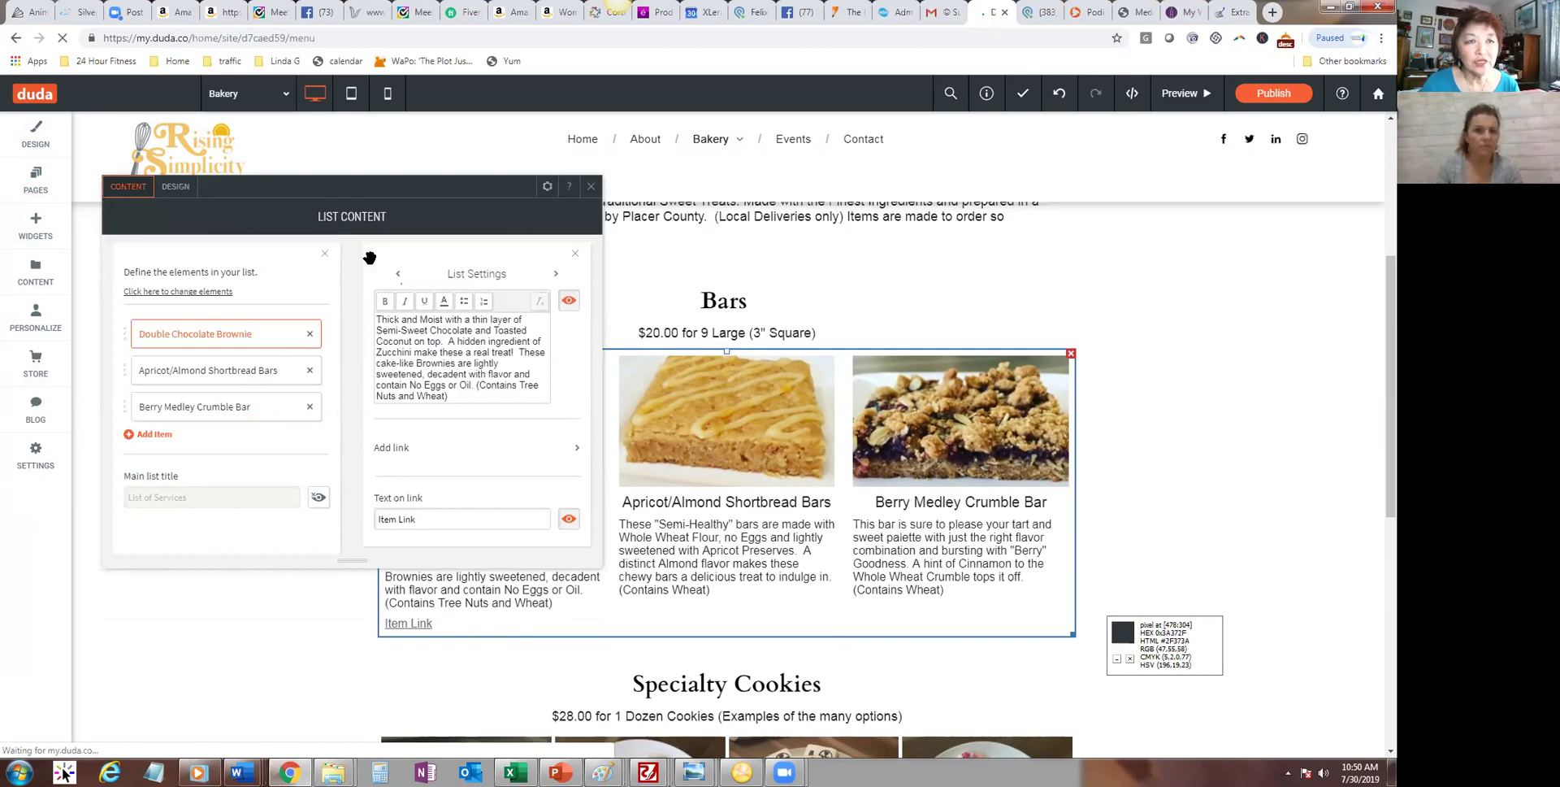
pyautogui.click(568, 518)
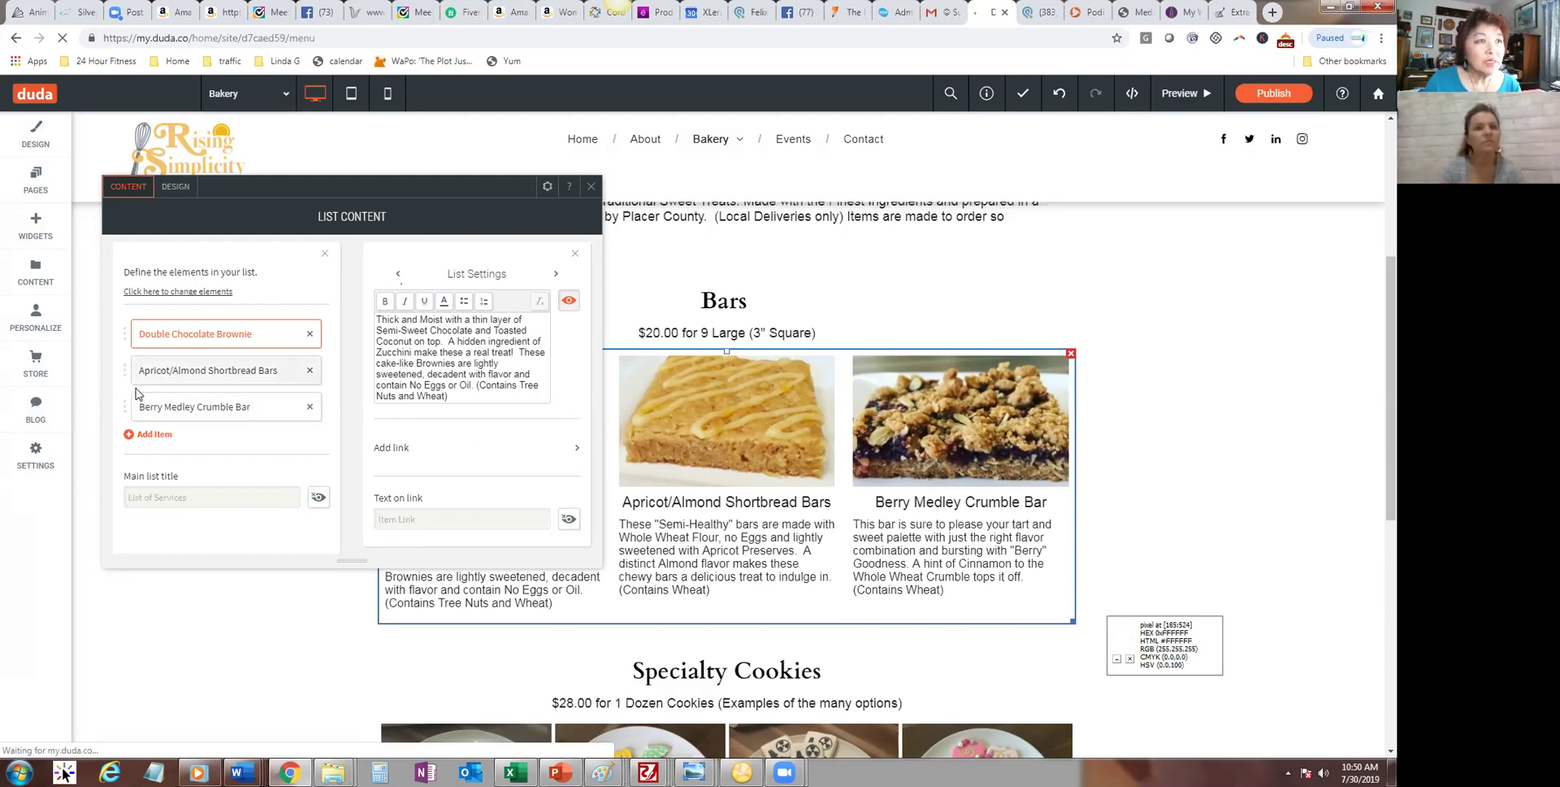
# Step: Try Berry Medley Crumble Bar as the first item of the Bars list and move it back to the end
pyautogui.moveTo(130, 411); pyautogui.dragTo(128, 344)
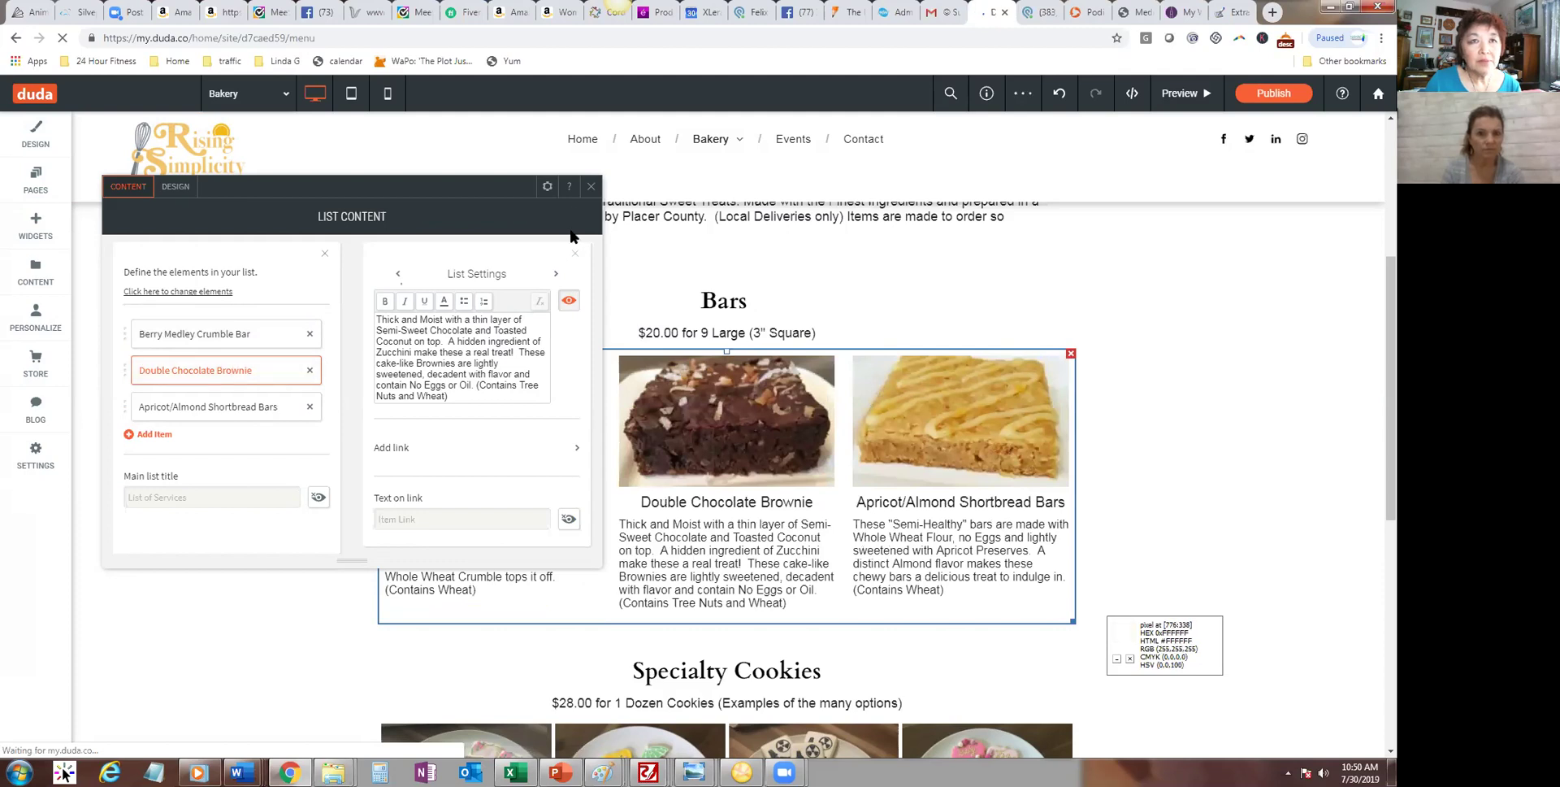
pyautogui.moveTo(458, 197); pyautogui.dragTo(331, 217)
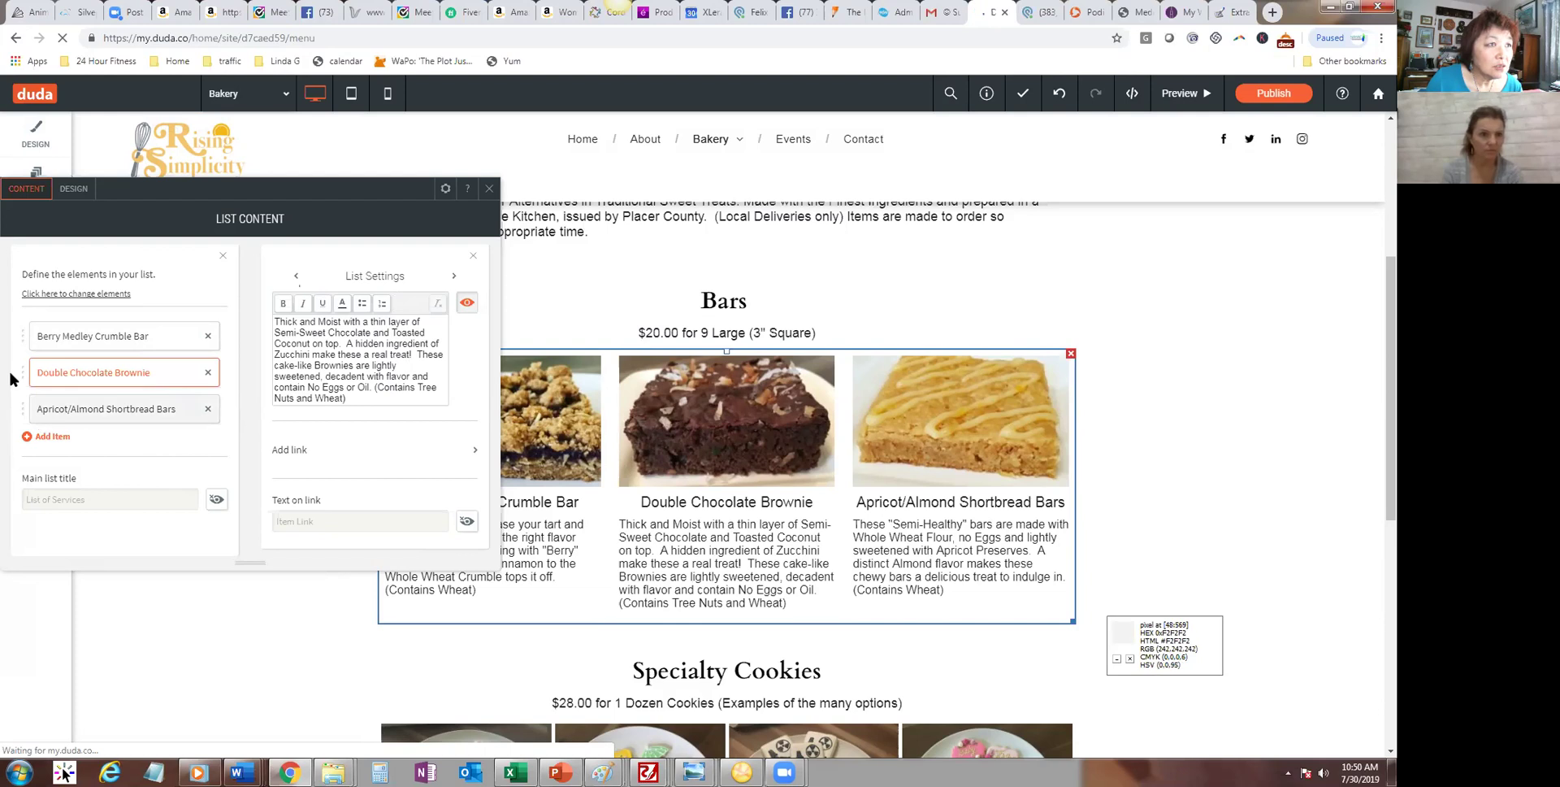
pyautogui.moveTo(23, 336); pyautogui.dragTo(52, 418)
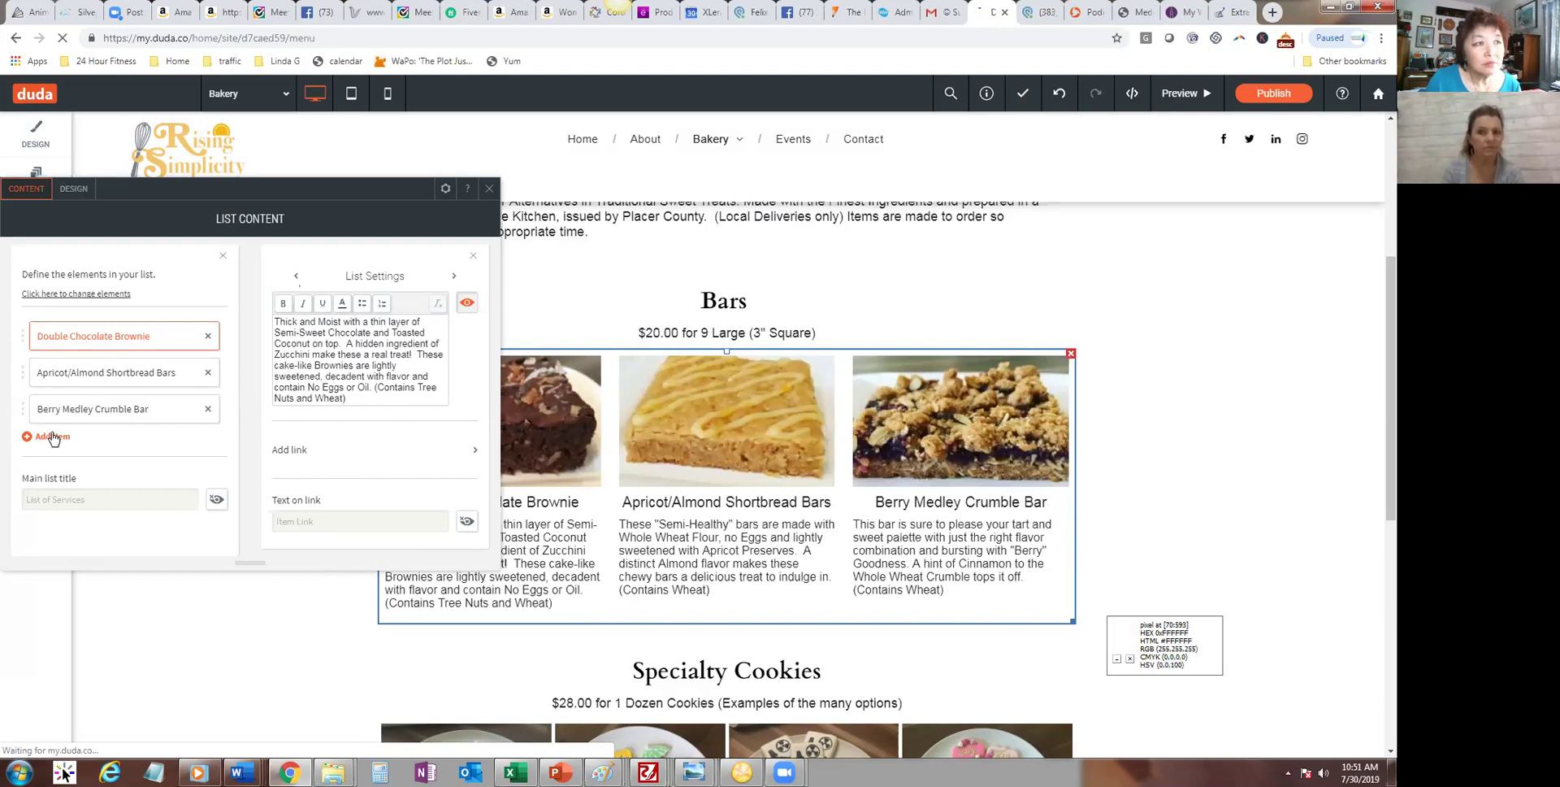
# Step: Add a new item to the Bars list and open the list's layout choices
pyautogui.click(51, 438)
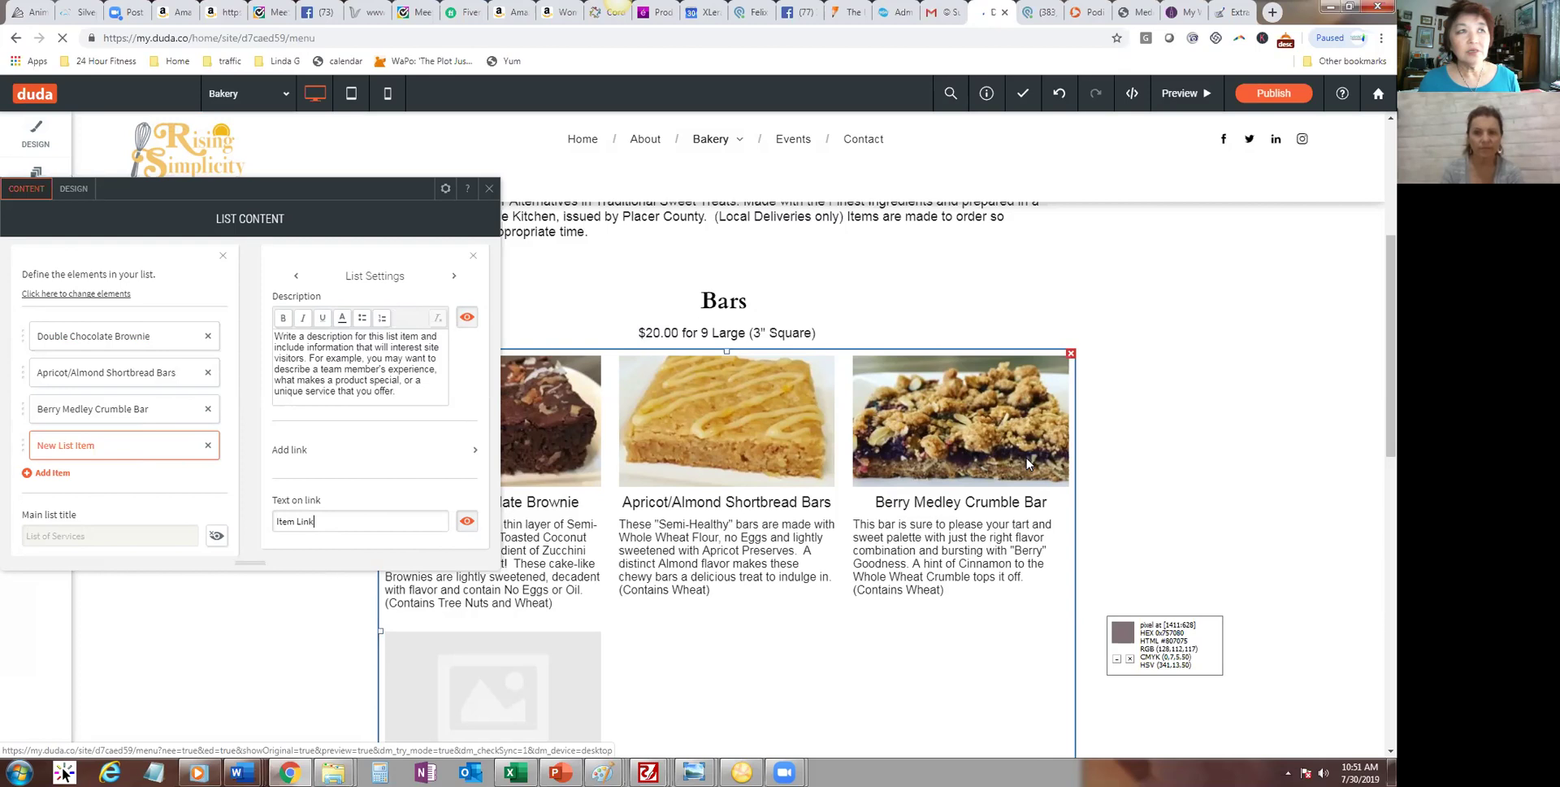
pyautogui.click(71, 191)
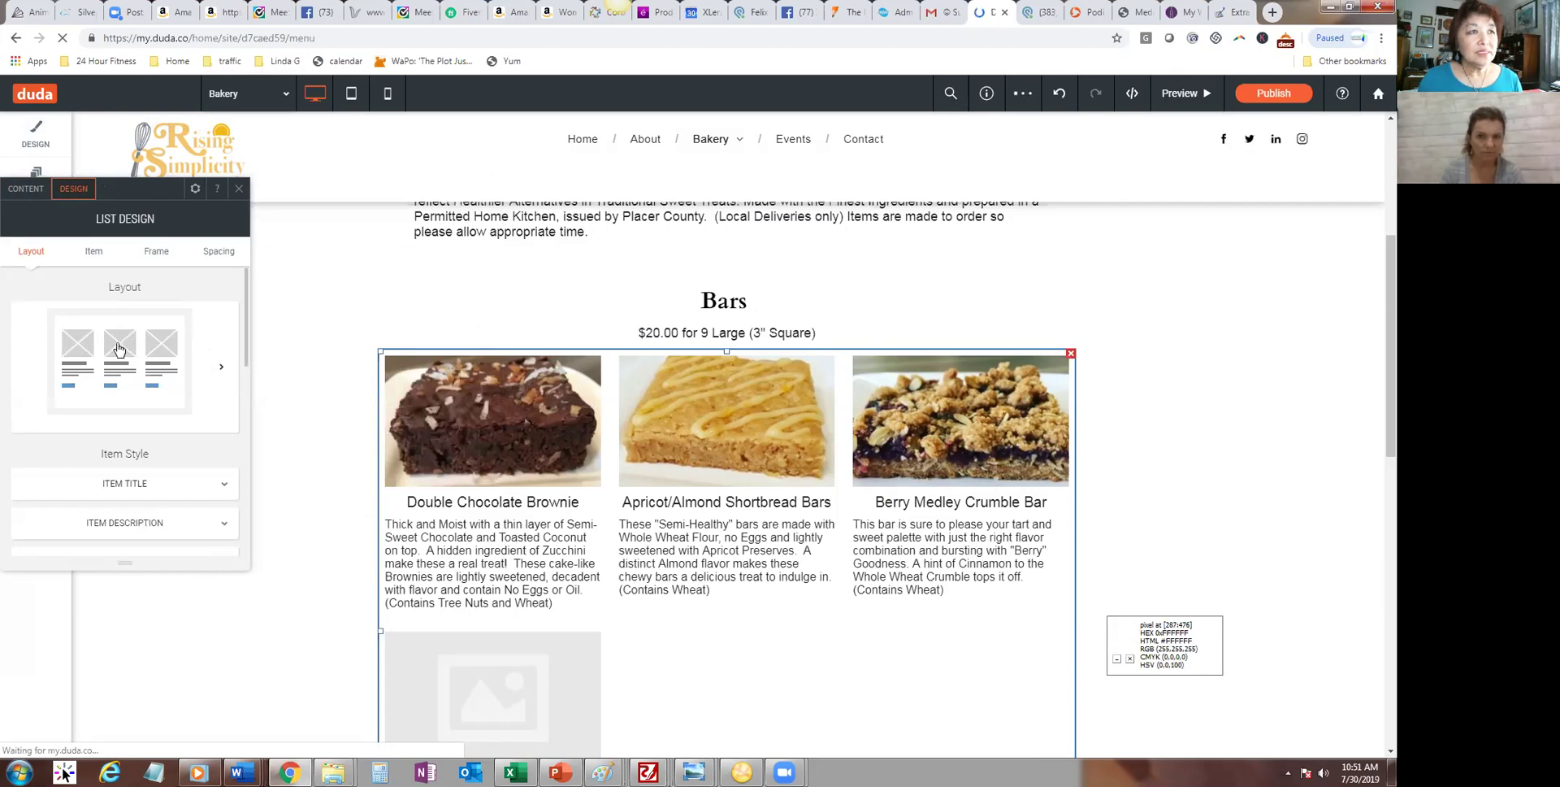
pyautogui.click(221, 367)
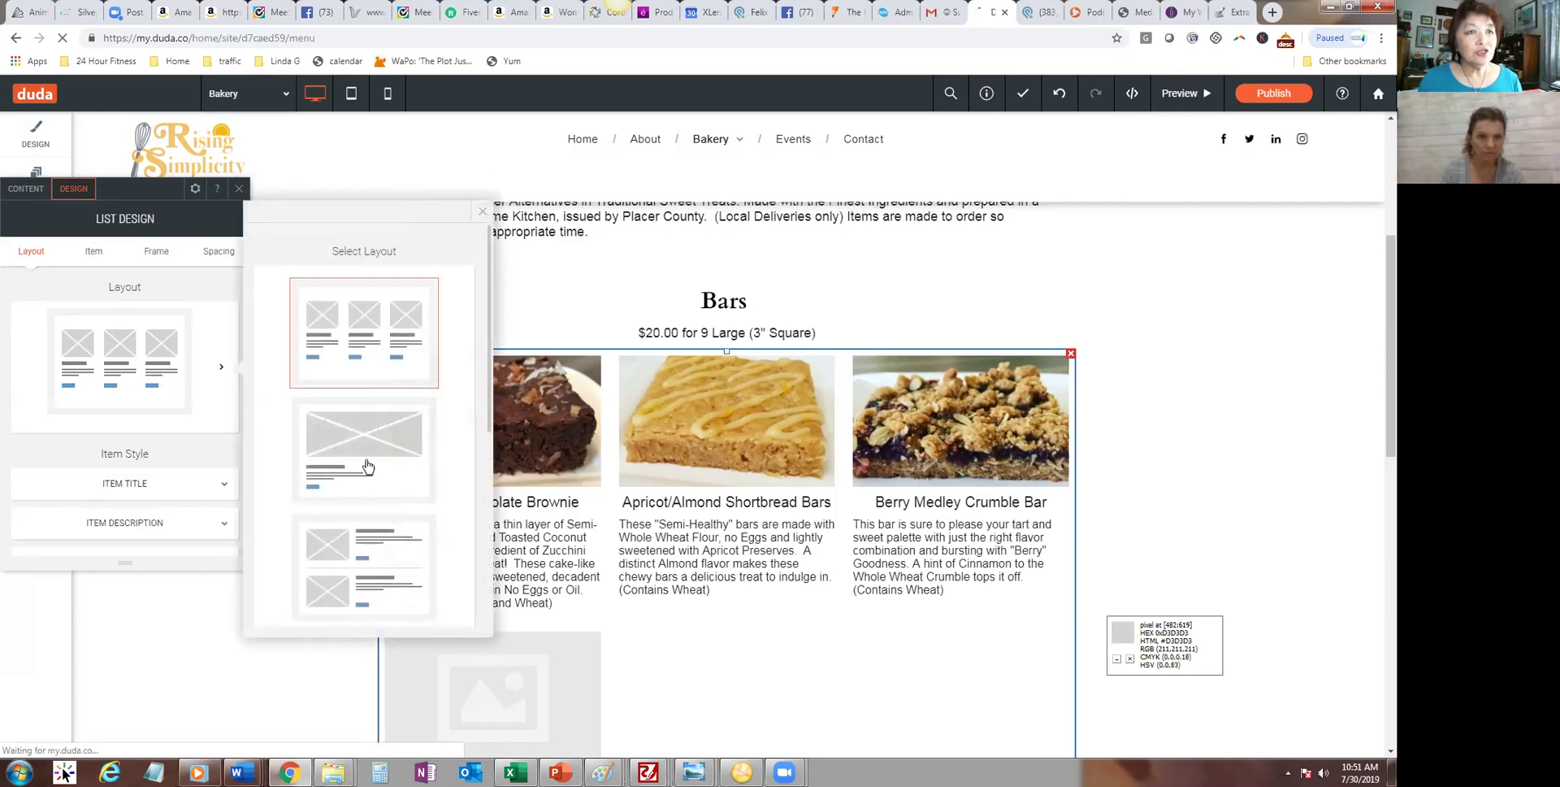
# Step: Try the side-image, caption-overlay and title-above-image layouts on the Bars list, return to the original three-column layout and close the choices
pyautogui.click(373, 562)
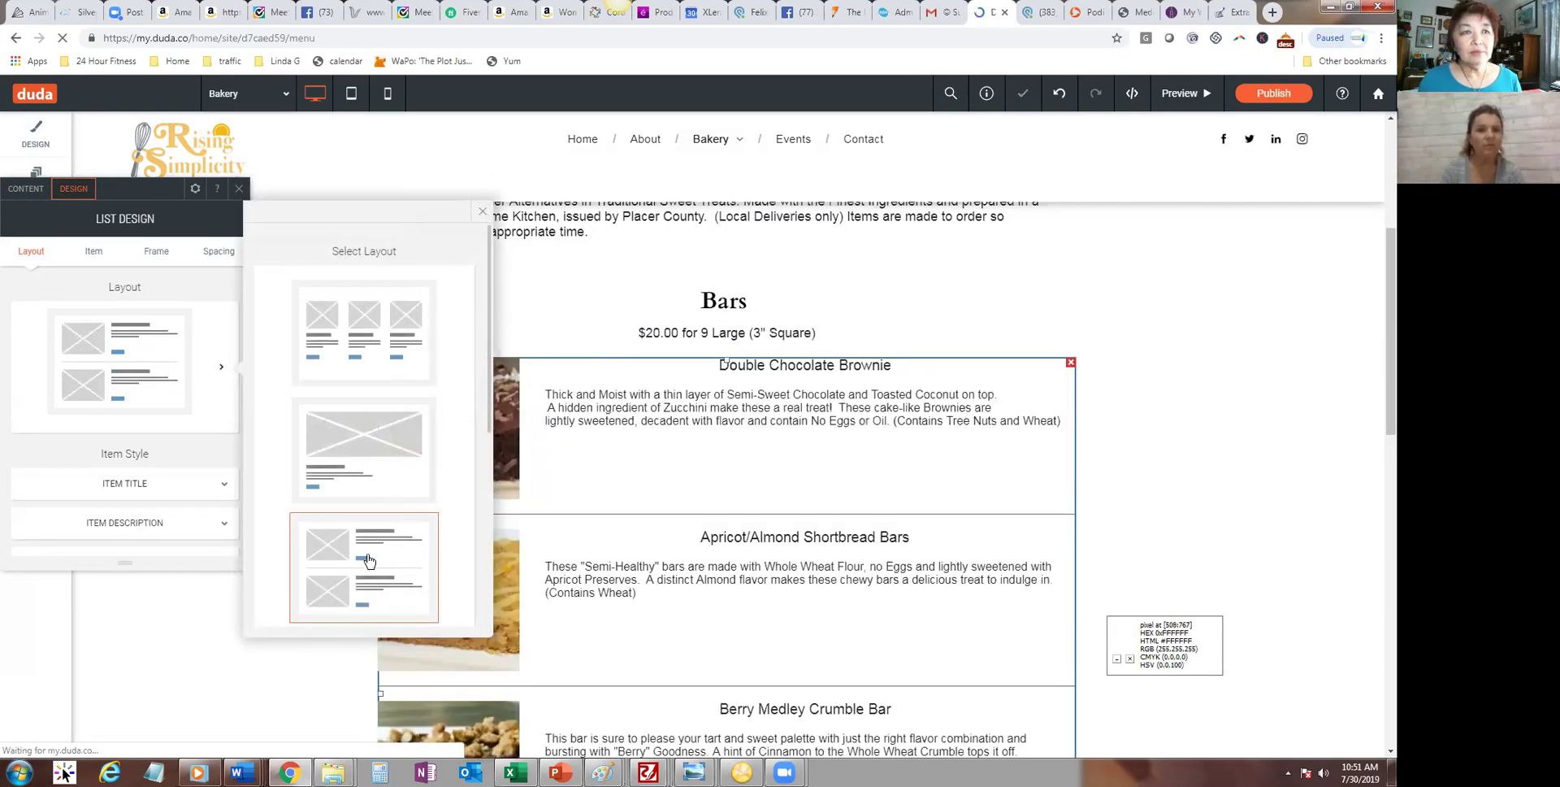
pyautogui.scroll(-2, 414, 540)
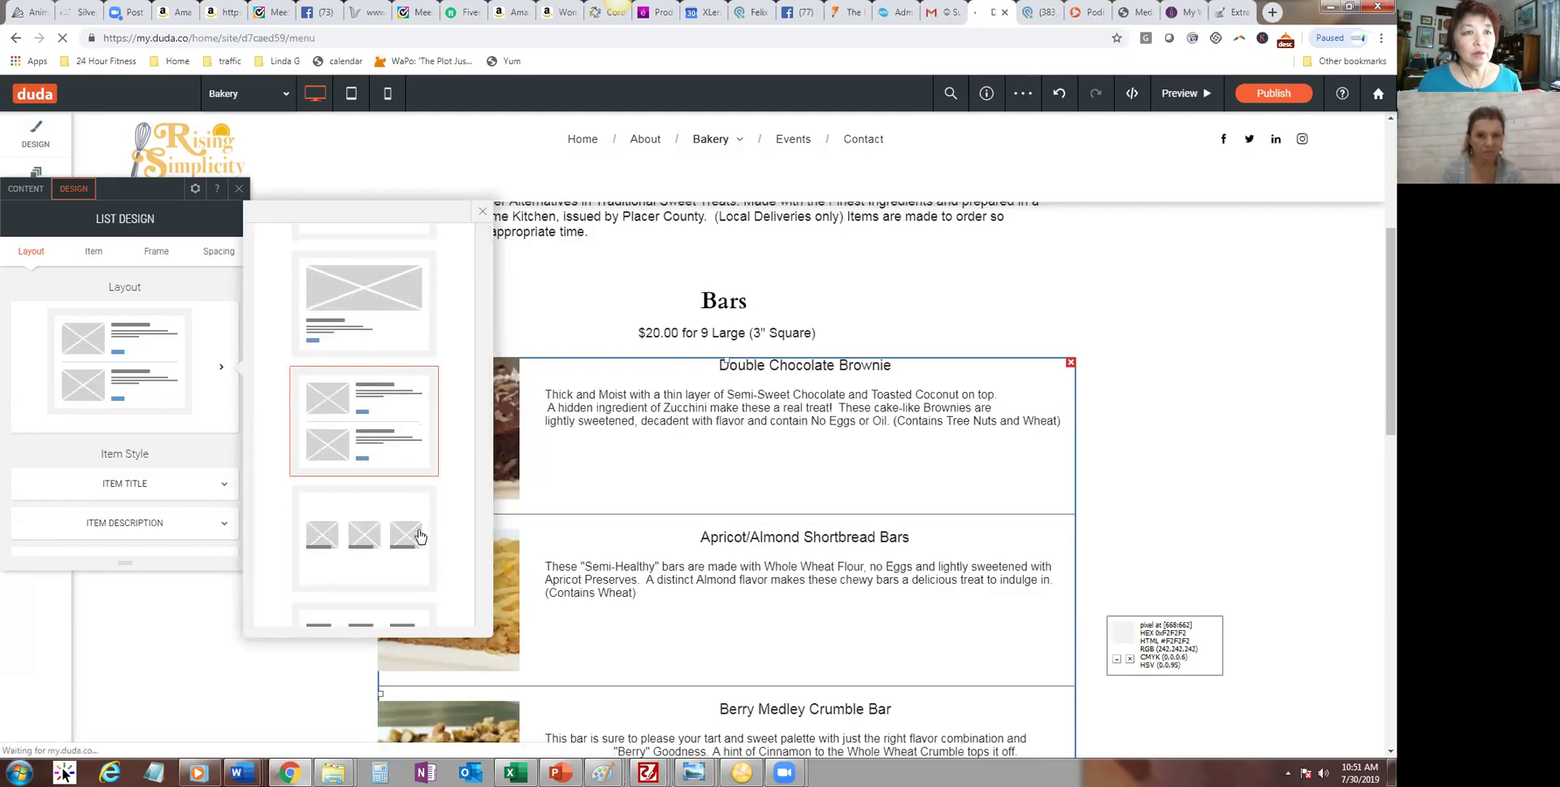
pyautogui.click(406, 548)
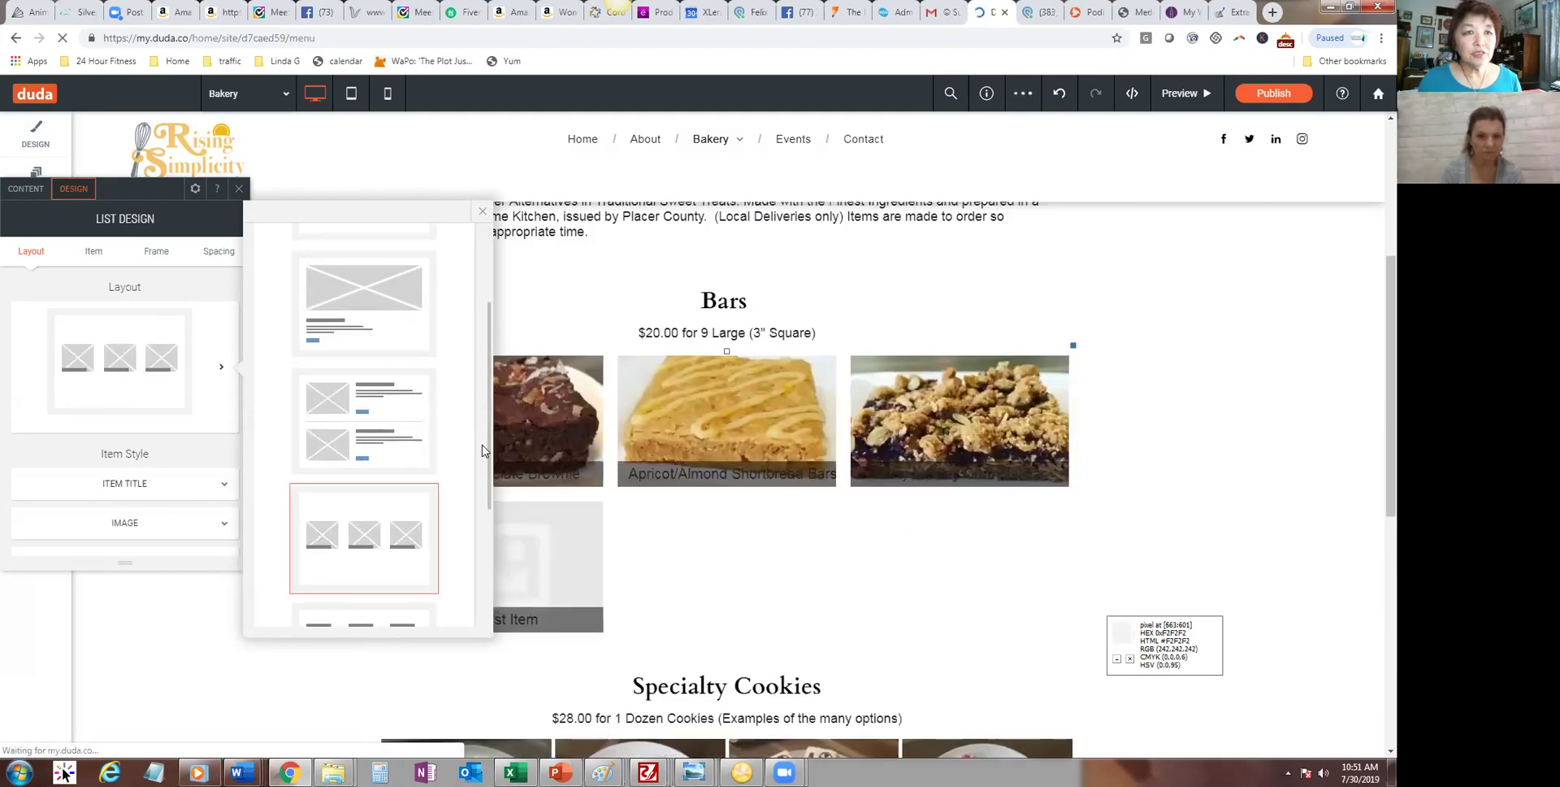
pyautogui.scroll(-1, 488, 463)
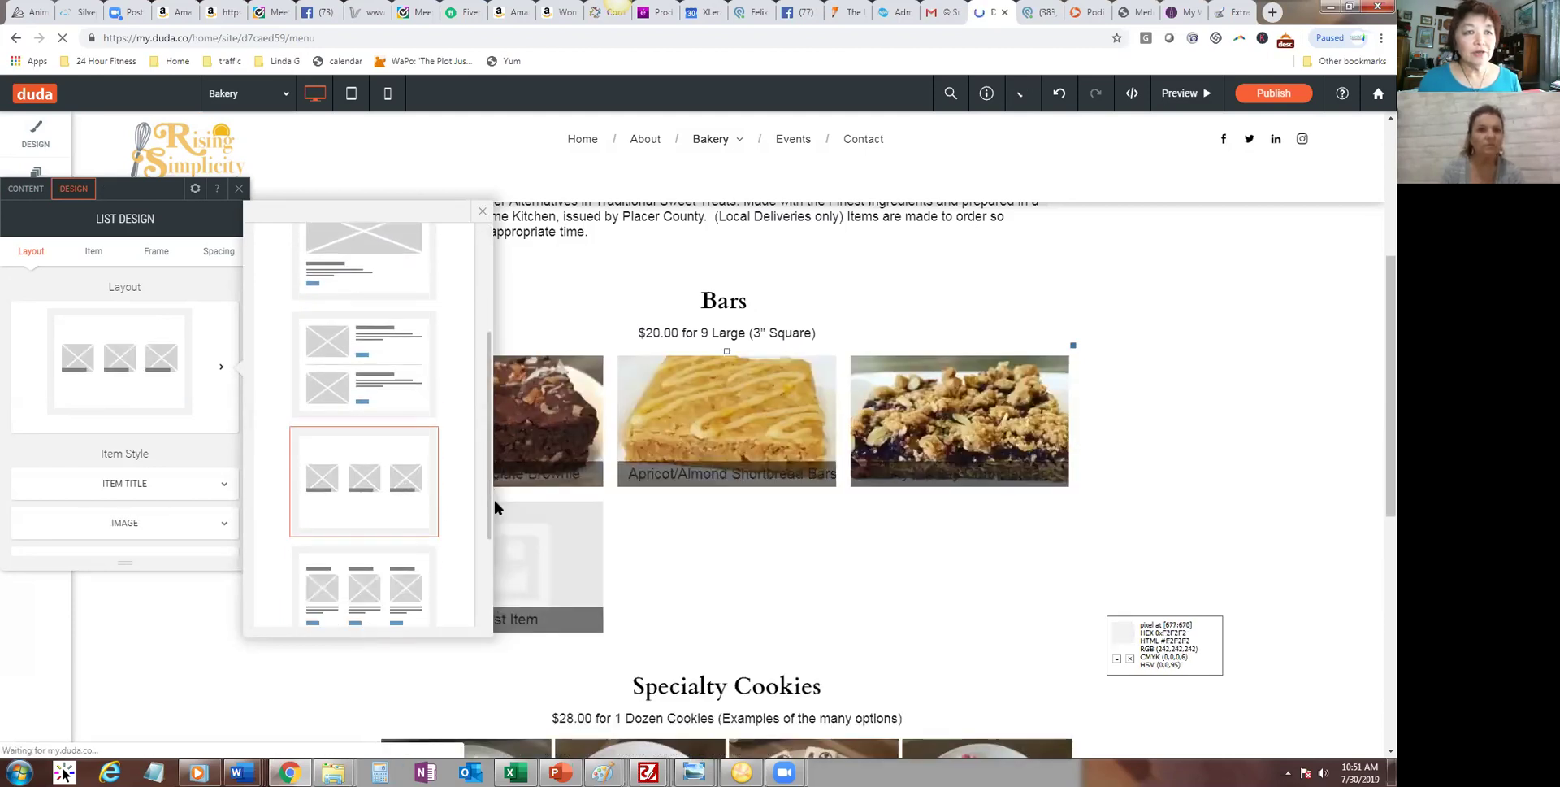
pyautogui.click(416, 579)
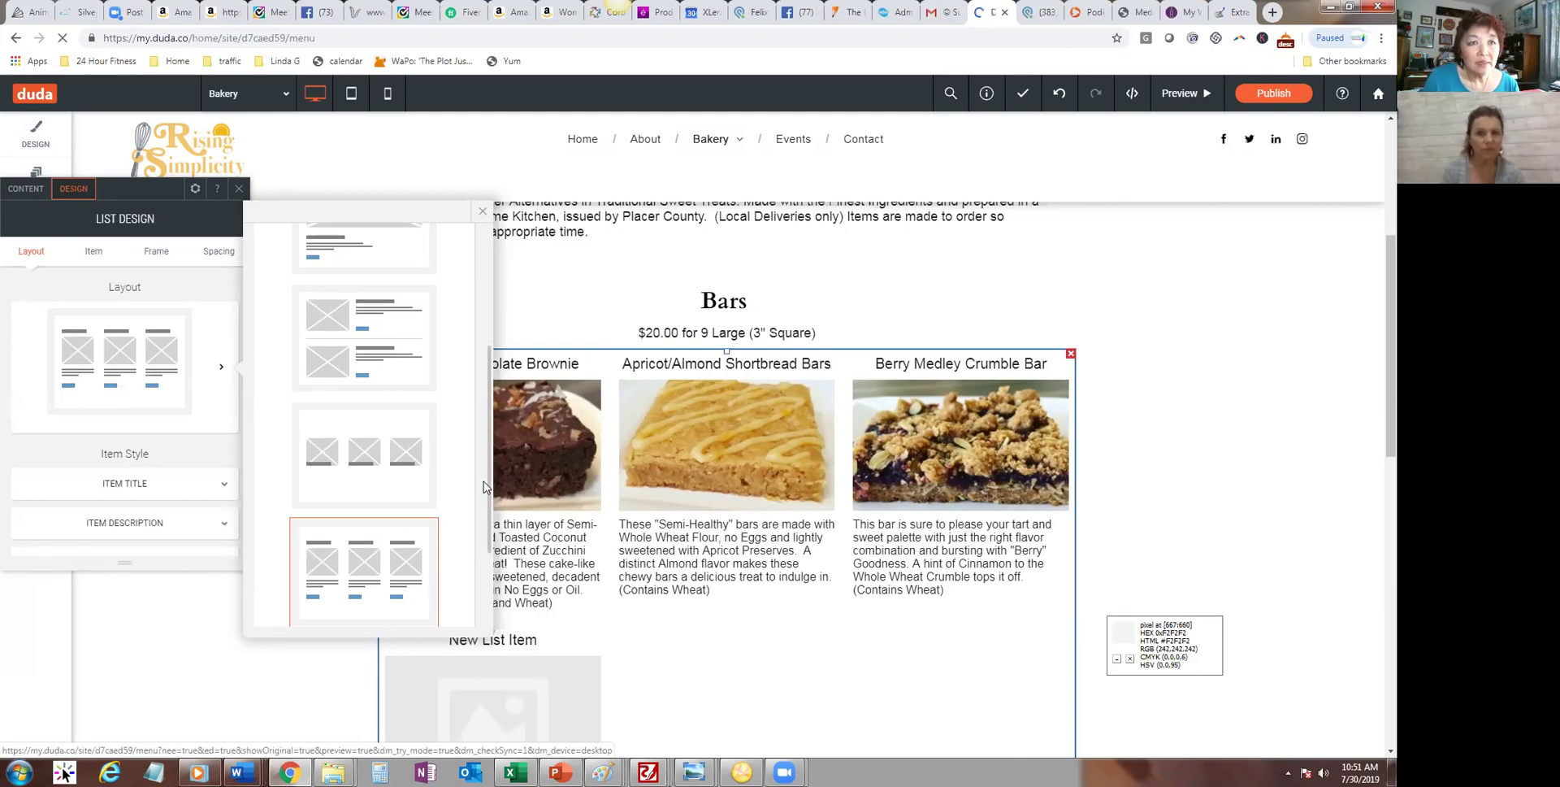
pyautogui.moveTo(487, 491); pyautogui.dragTo(464, 323)
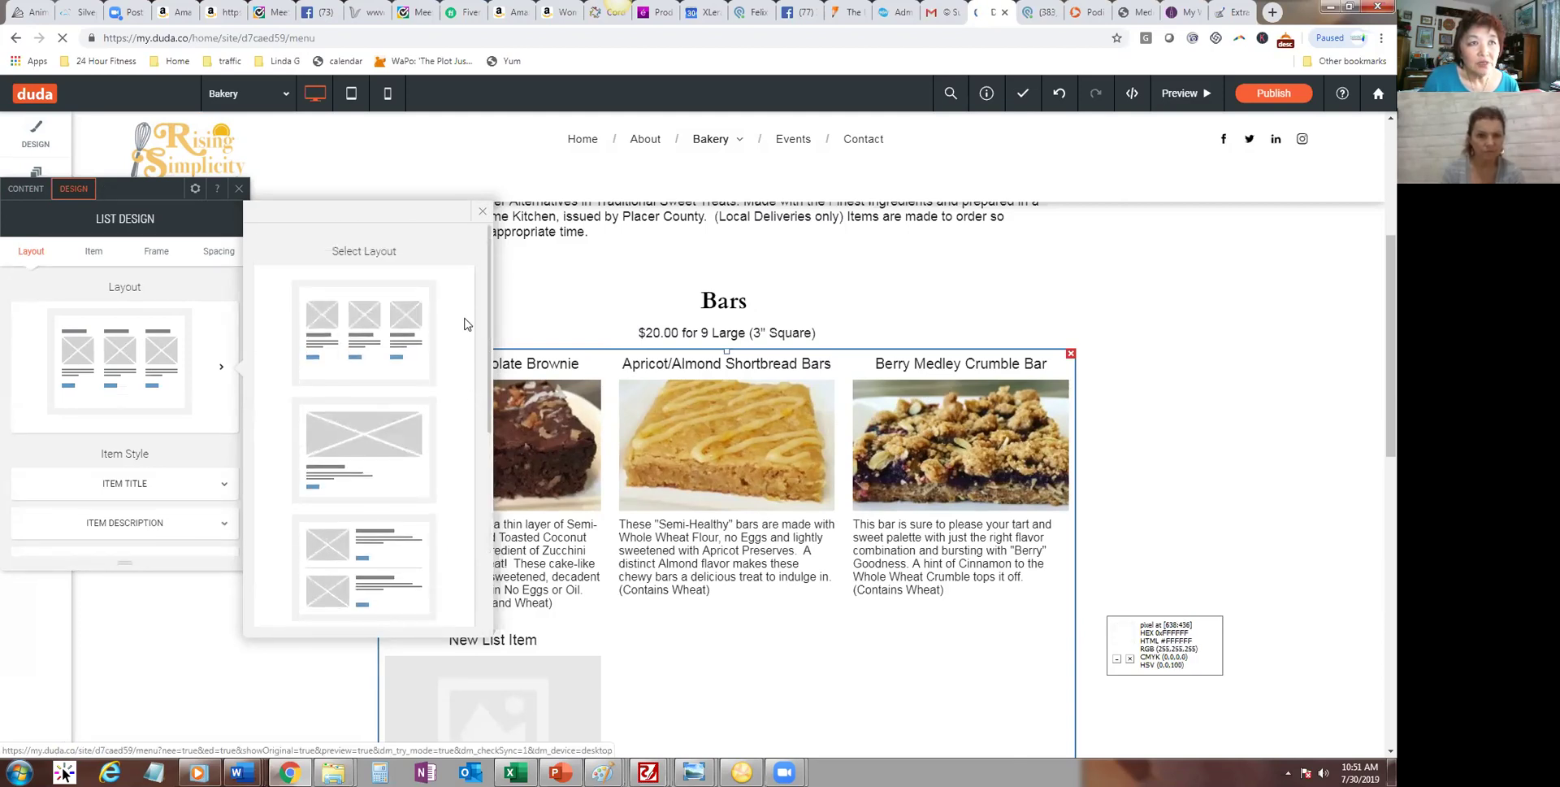
pyautogui.click(391, 332)
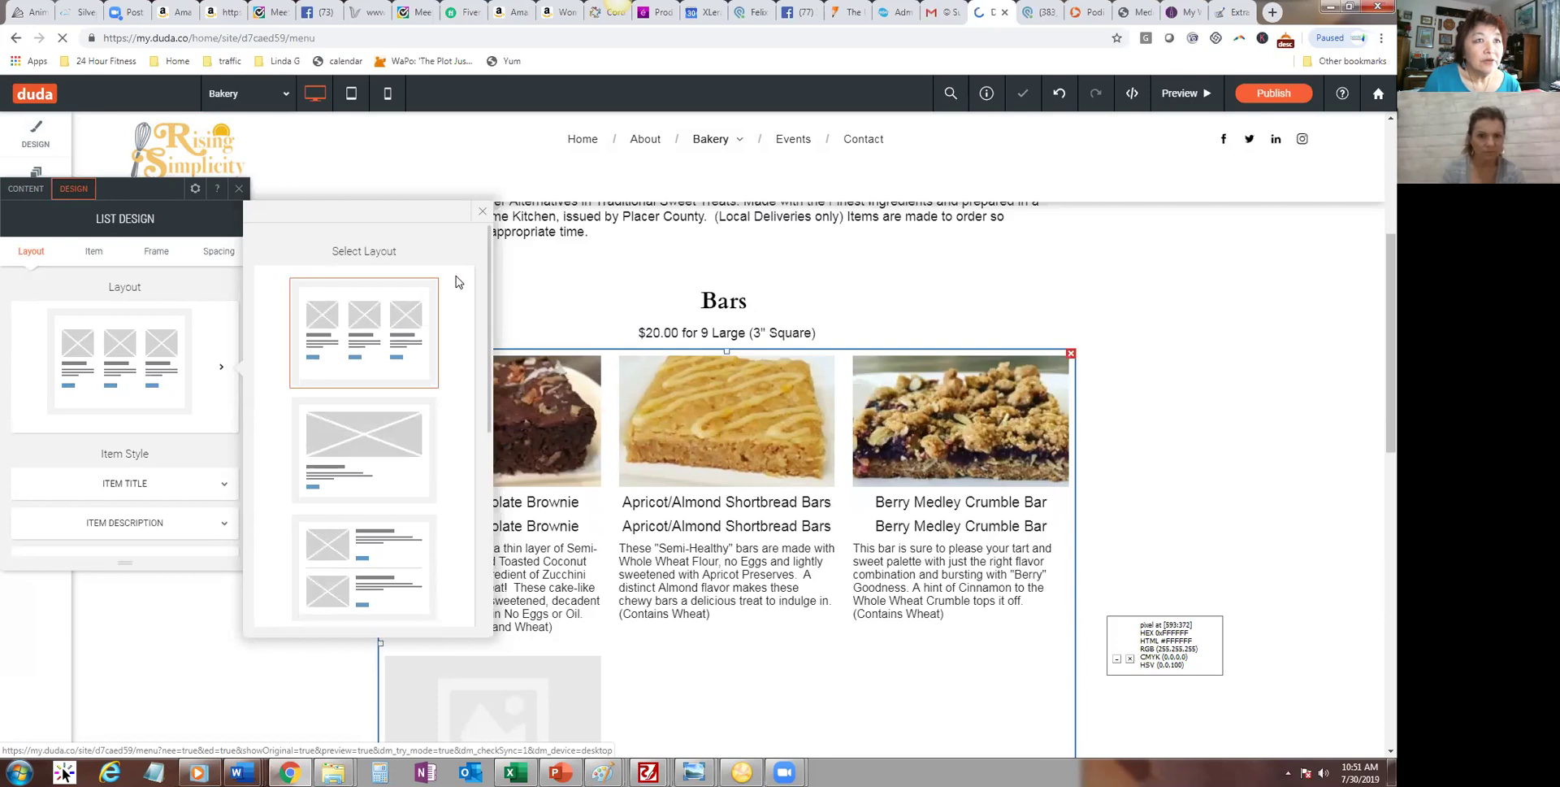
pyautogui.click(483, 210)
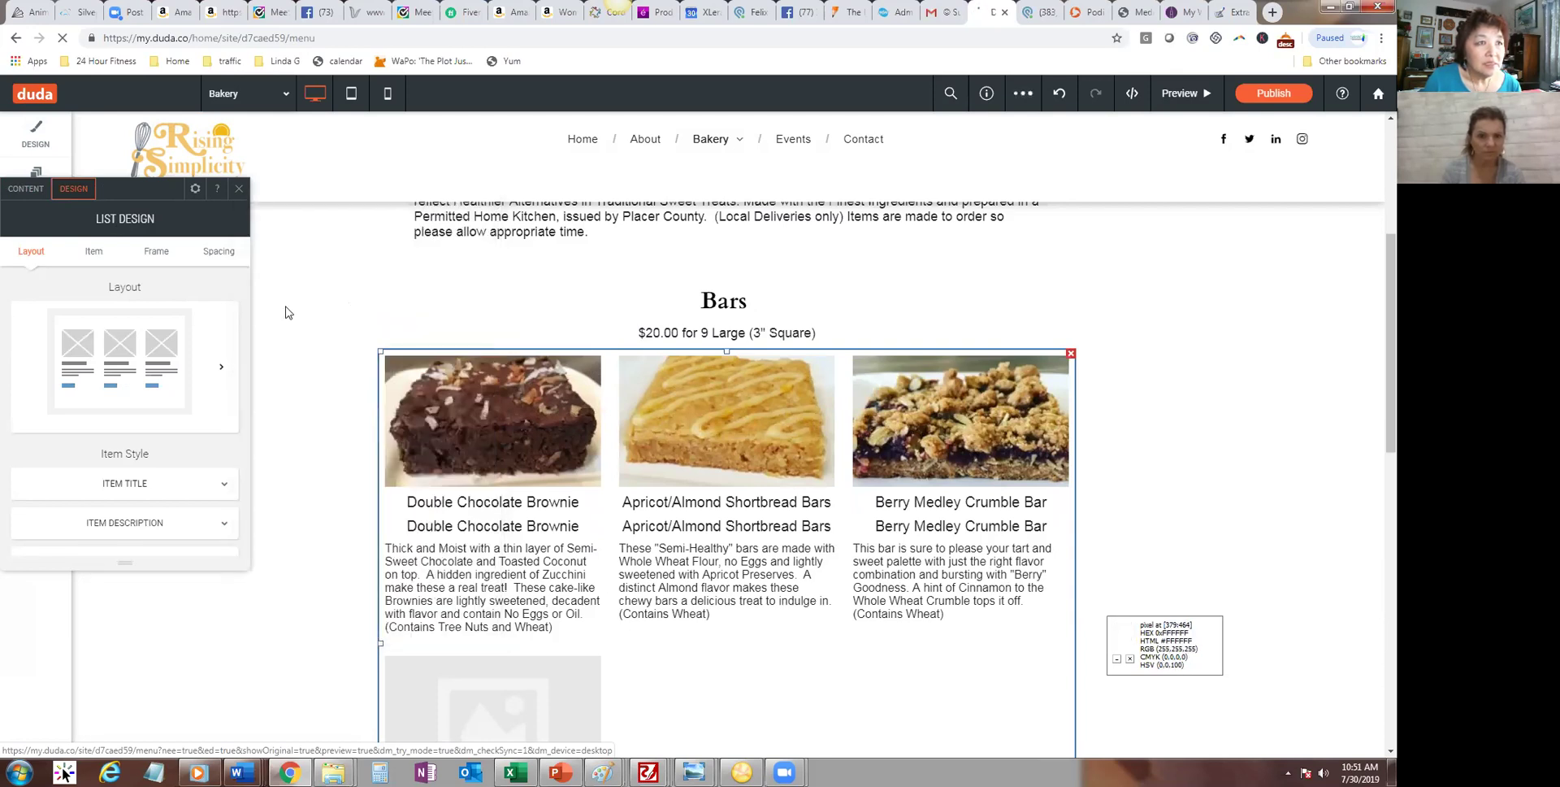
# Step: Set the desktop hover effect of the Bars list images to Zoom out and close the list's design settings
pyautogui.scroll(-1, 244, 381)
pyautogui.scroll(-3, 249, 383)
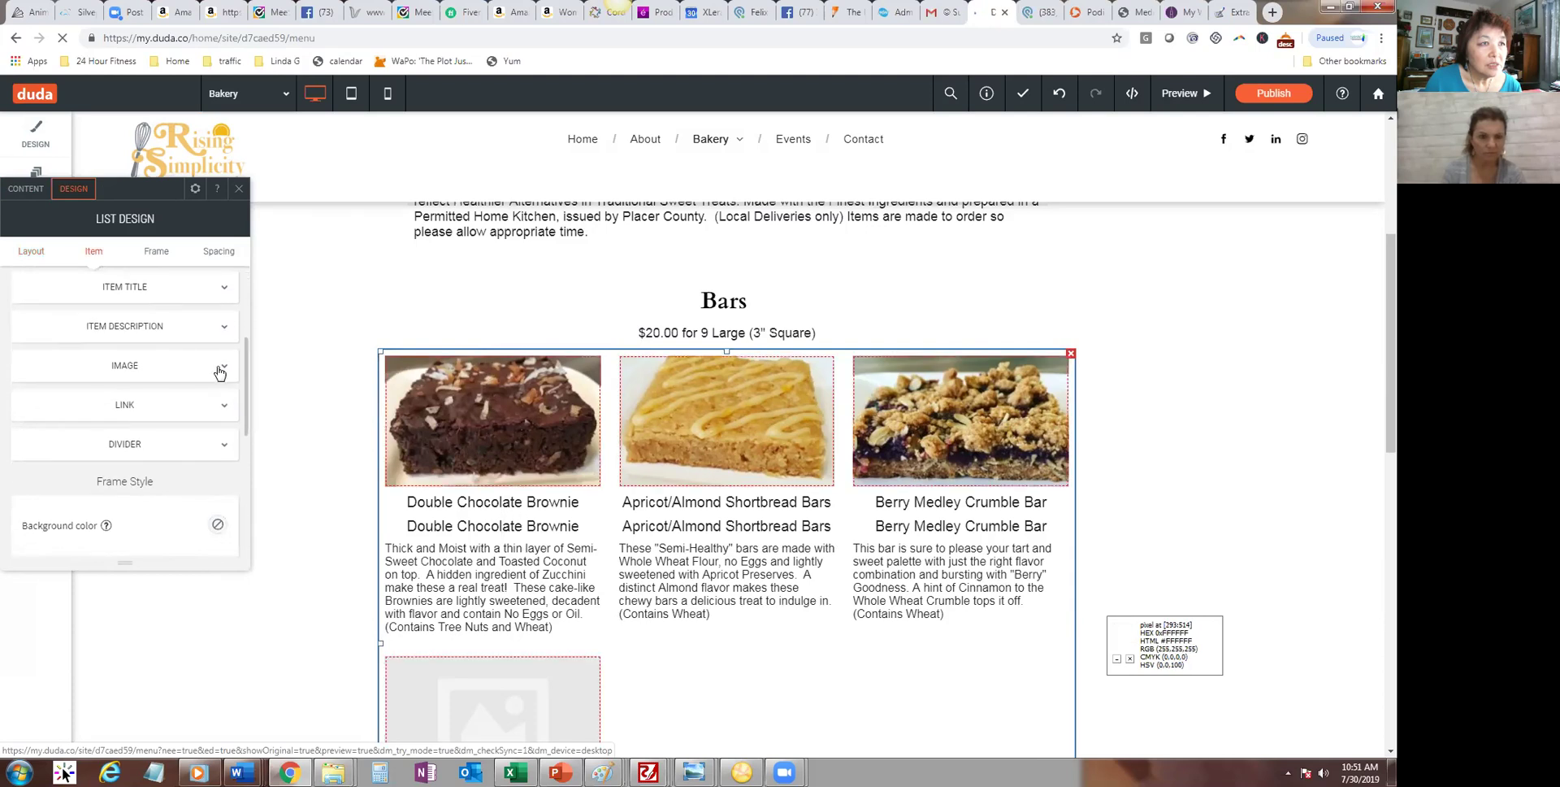
pyautogui.click(225, 365)
pyautogui.scroll(-3, 243, 390)
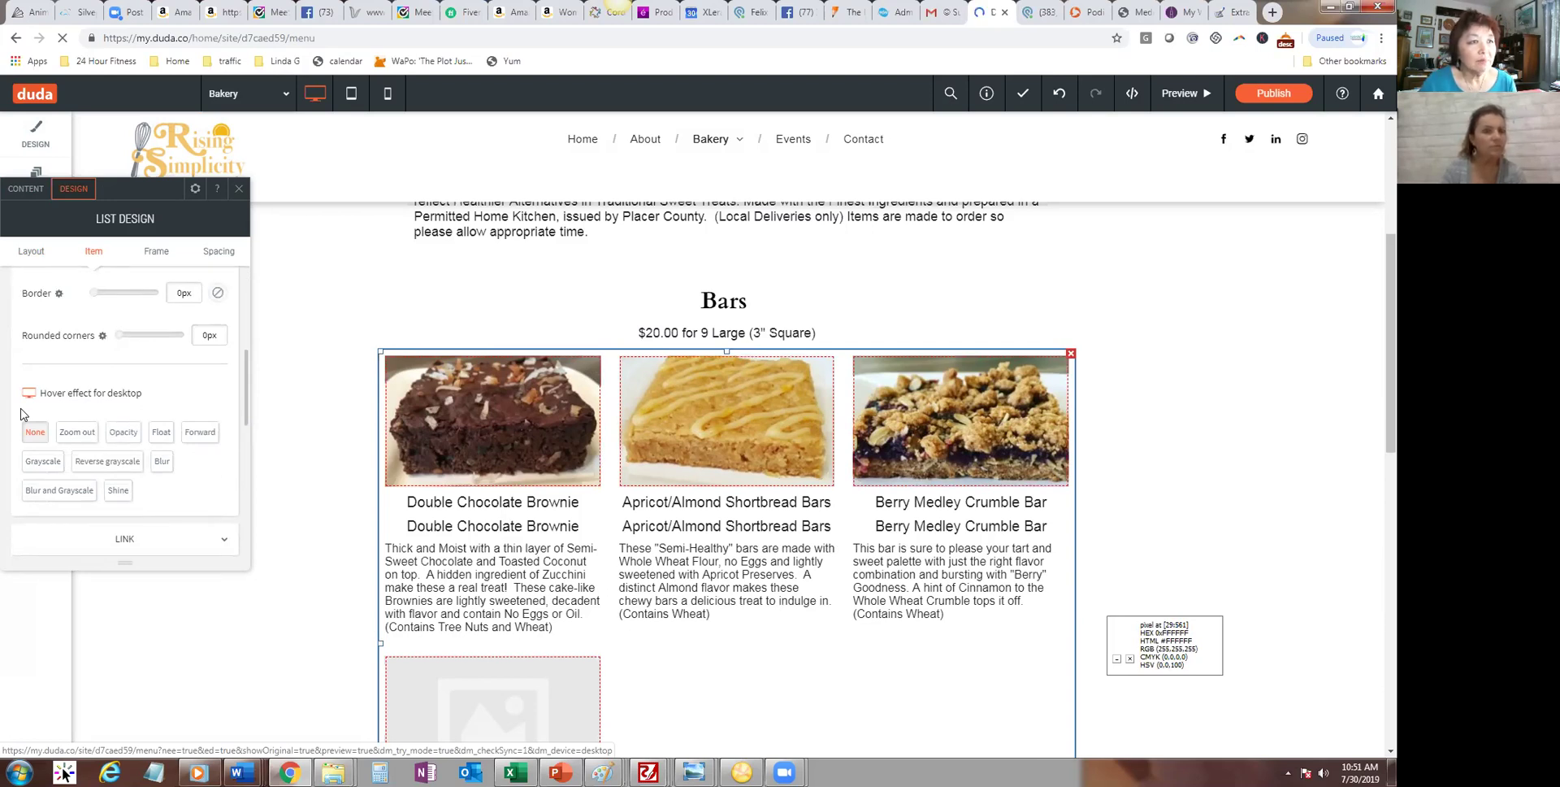
pyautogui.click(78, 433)
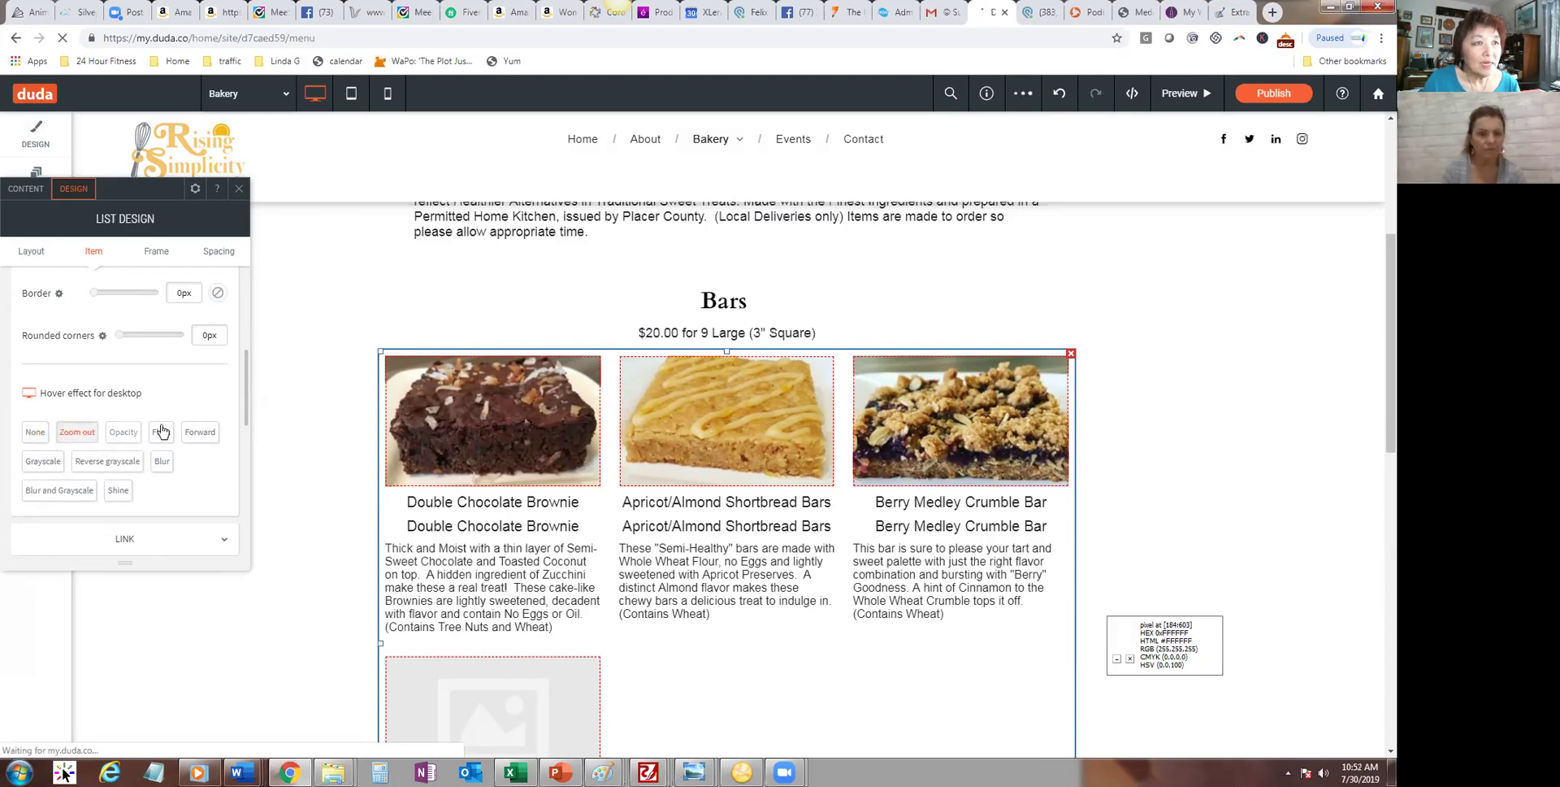
pyautogui.click(1097, 336)
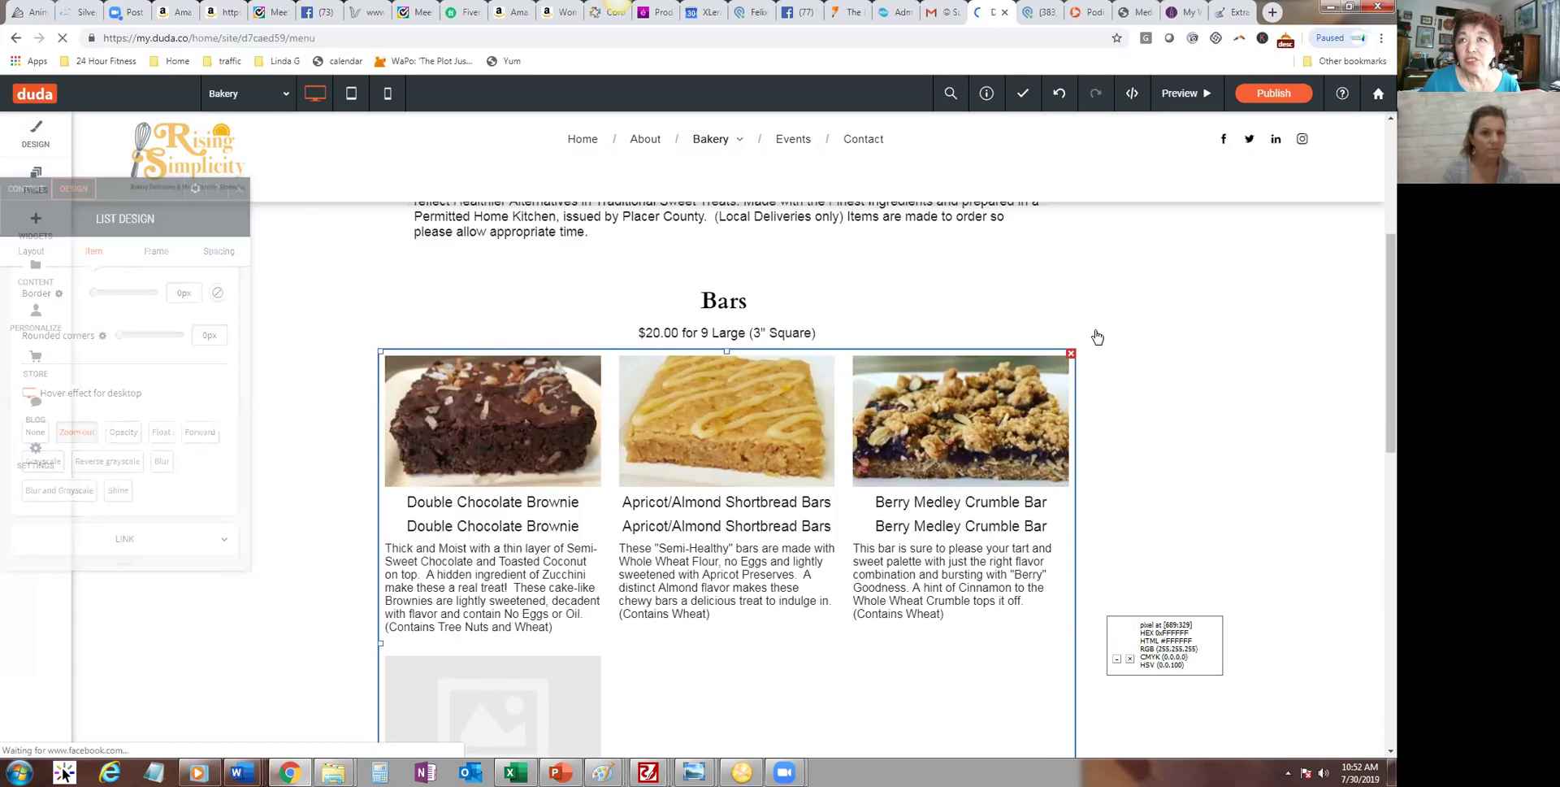
# Step: Preview the Bakery page to check the hover effect on the Bars images, and return to the editor
pyautogui.click(1184, 95)
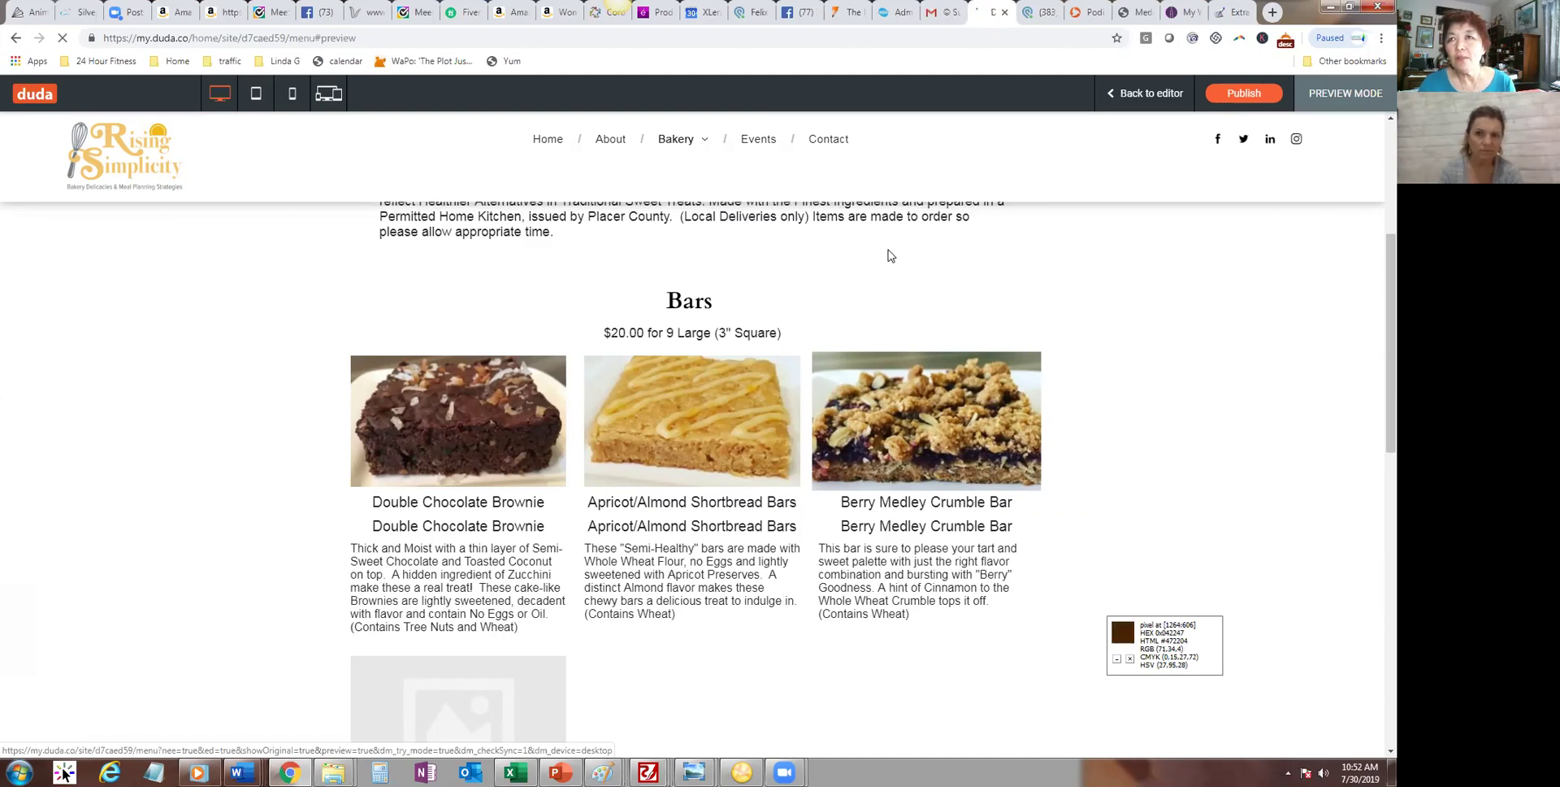
pyautogui.click(1144, 99)
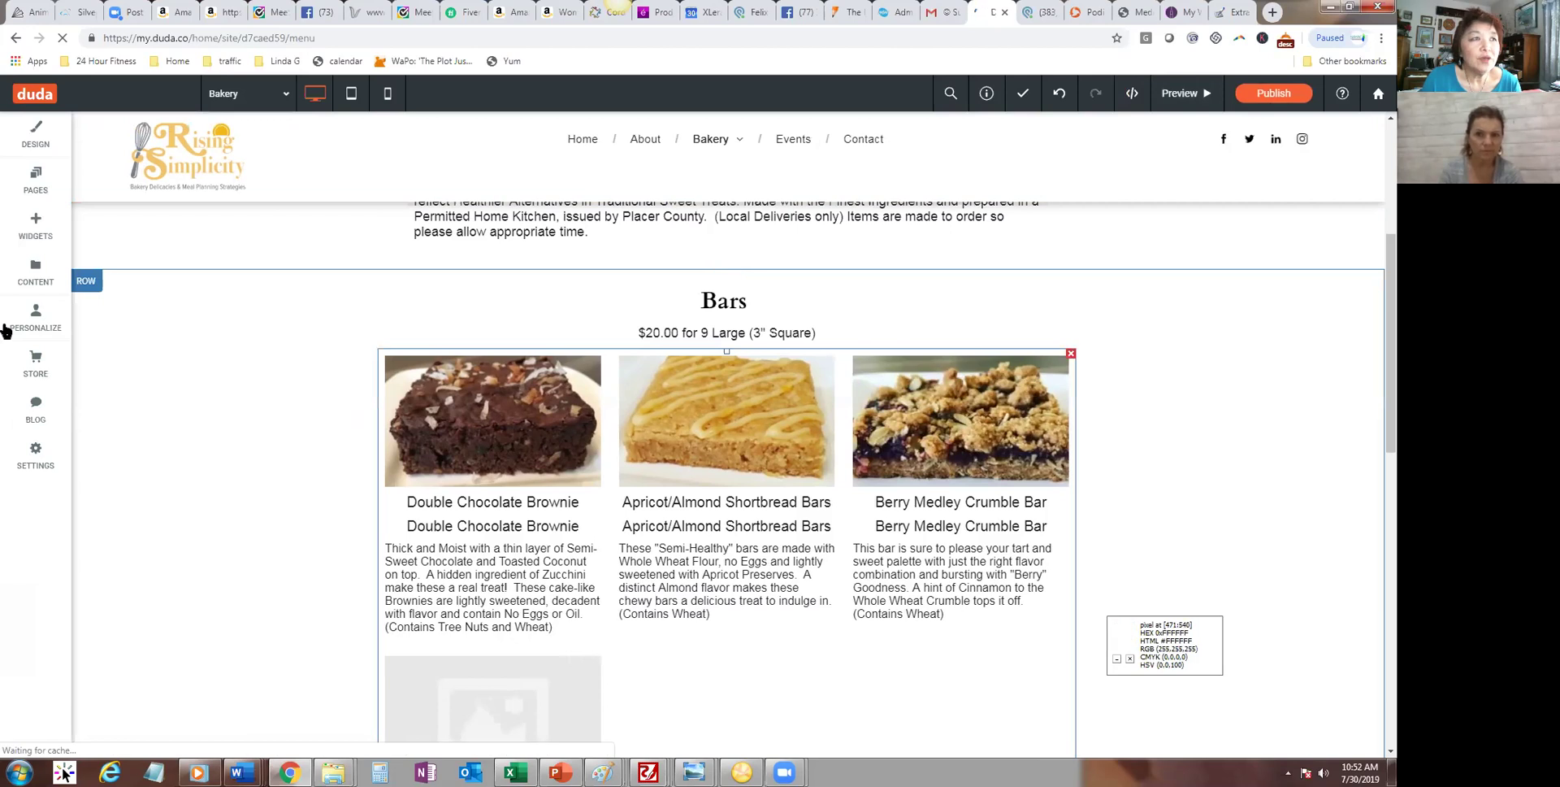
pyautogui.click(38, 190)
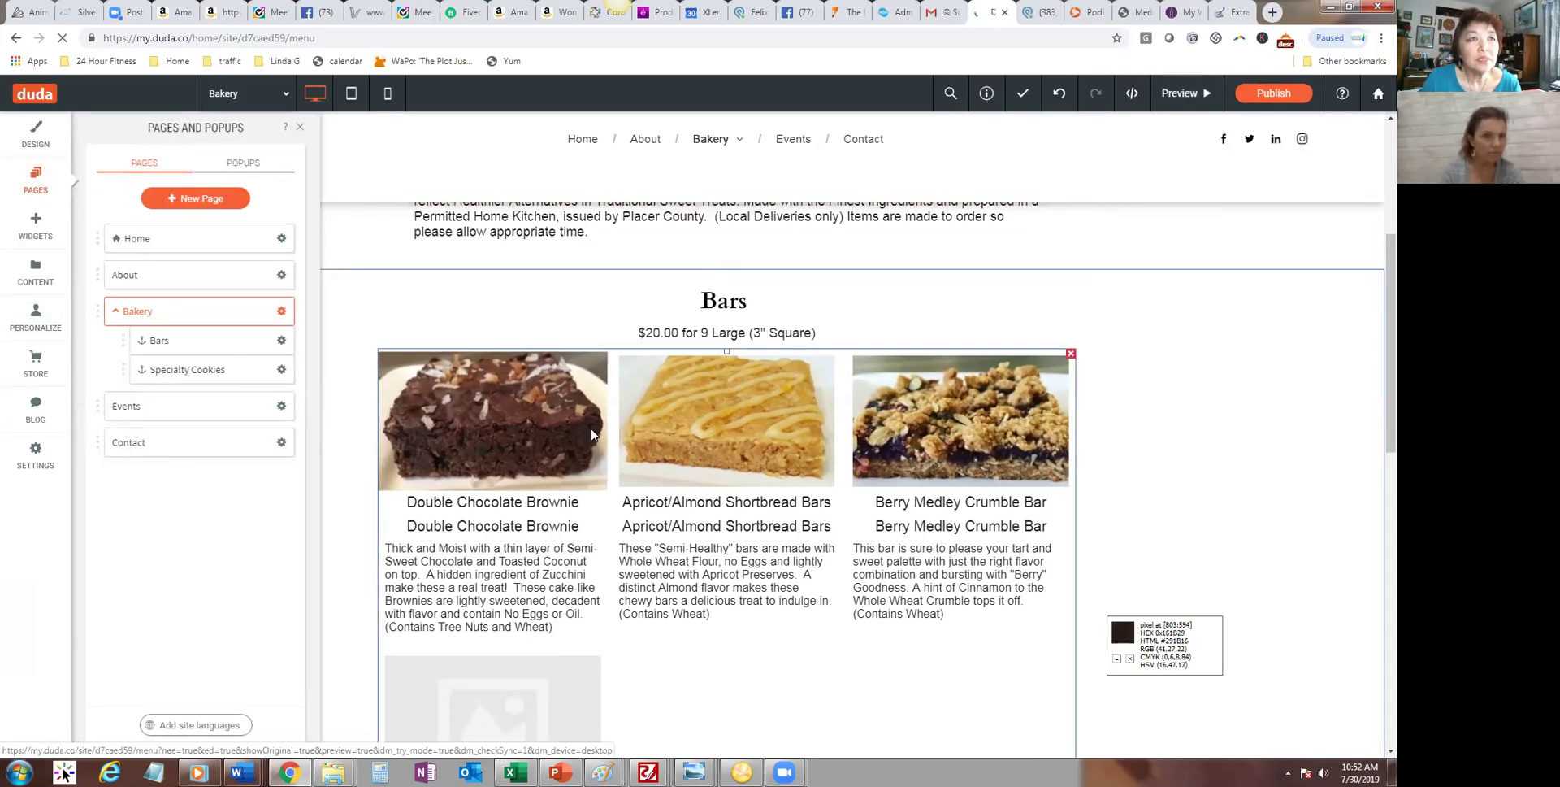
# Step: Delete one duplicate entry each of Double Chocolate Brownie, Apricot/Almond Shortbread Bars and Berry Medley Crumble Bar from the Bars list content
pyautogui.click(696, 575)
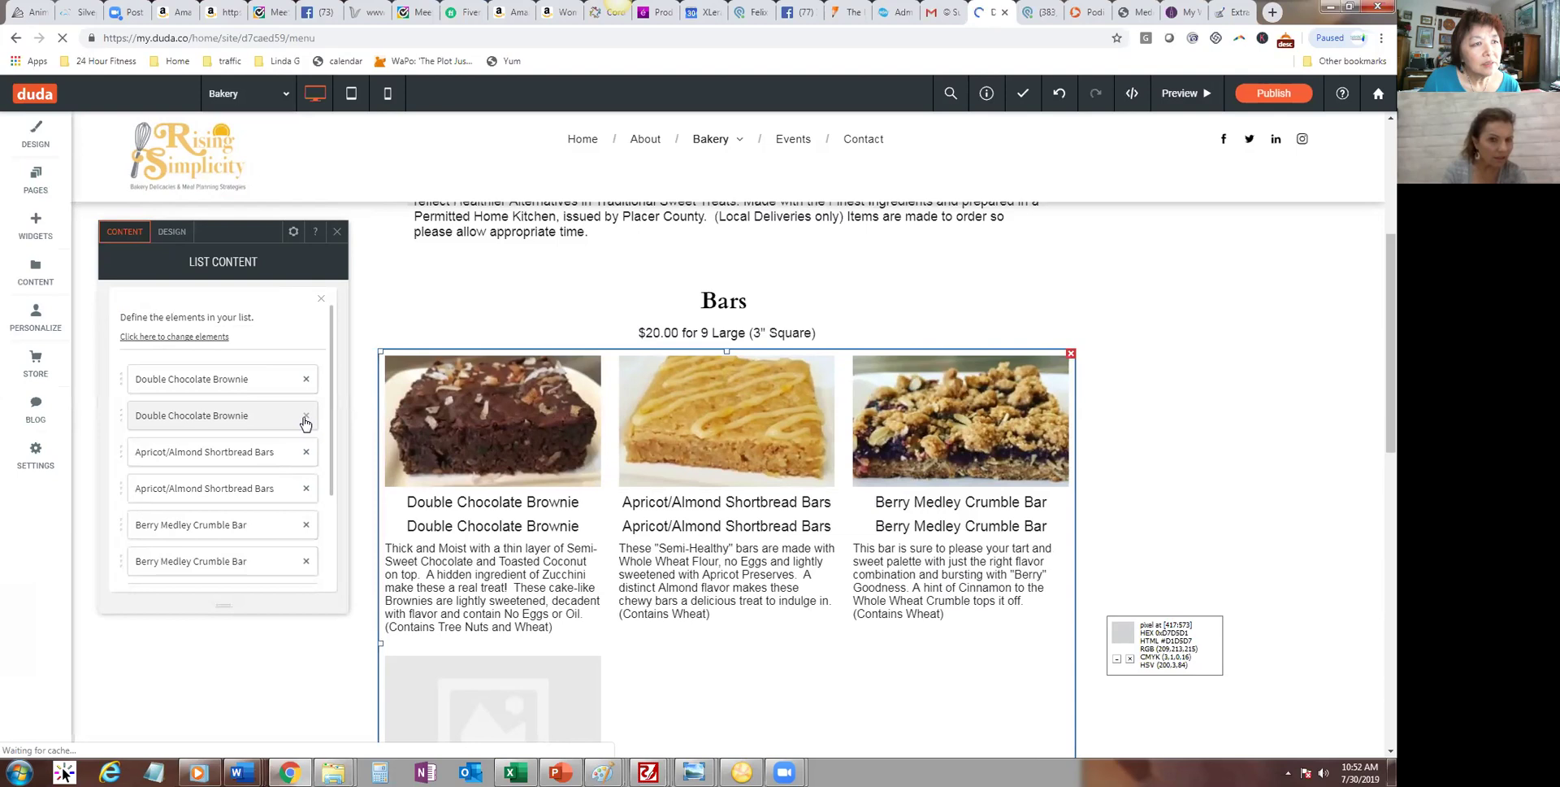
pyautogui.click(305, 419)
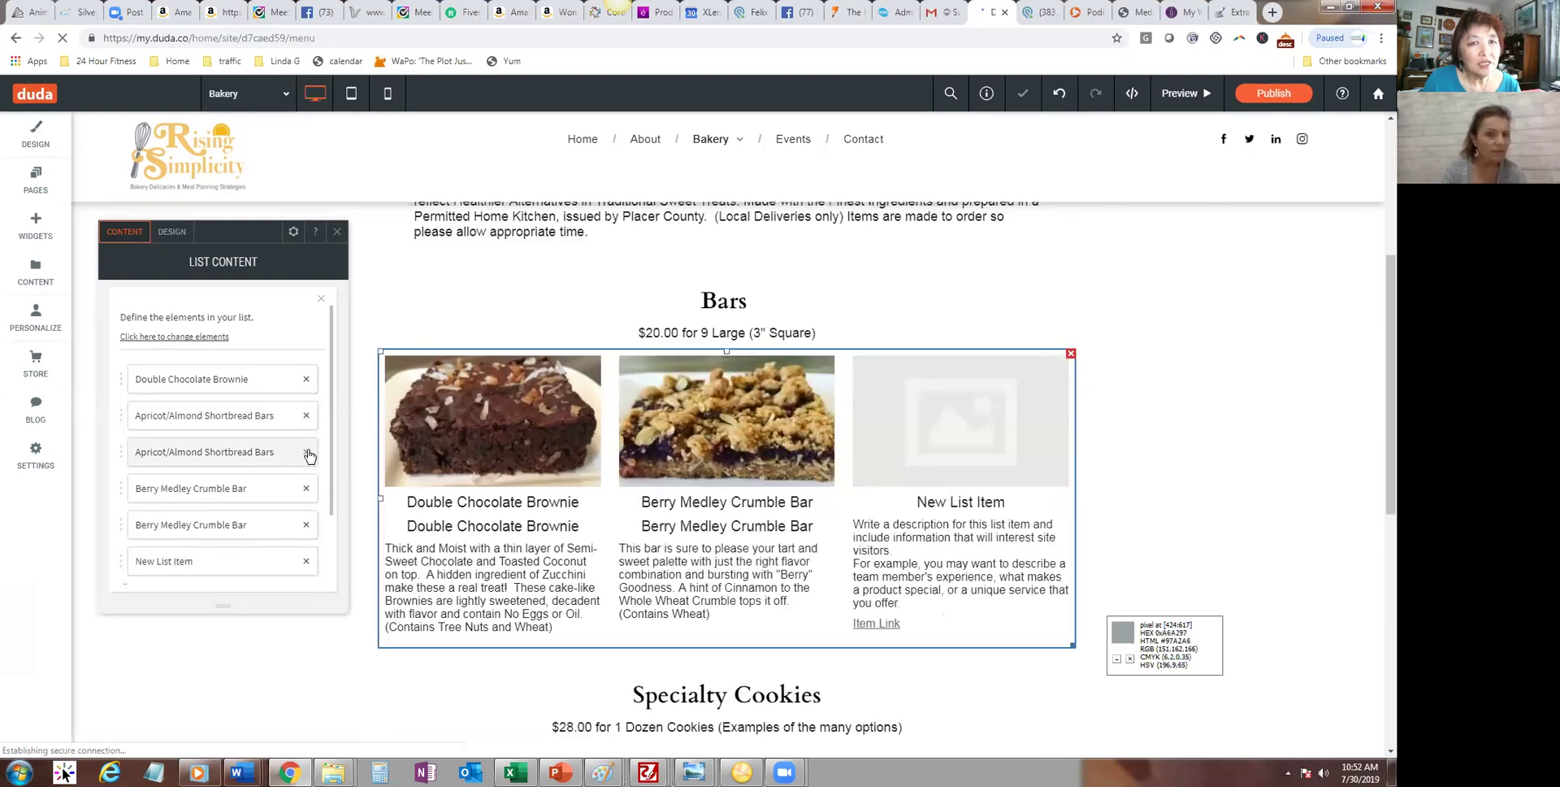
pyautogui.click(306, 452)
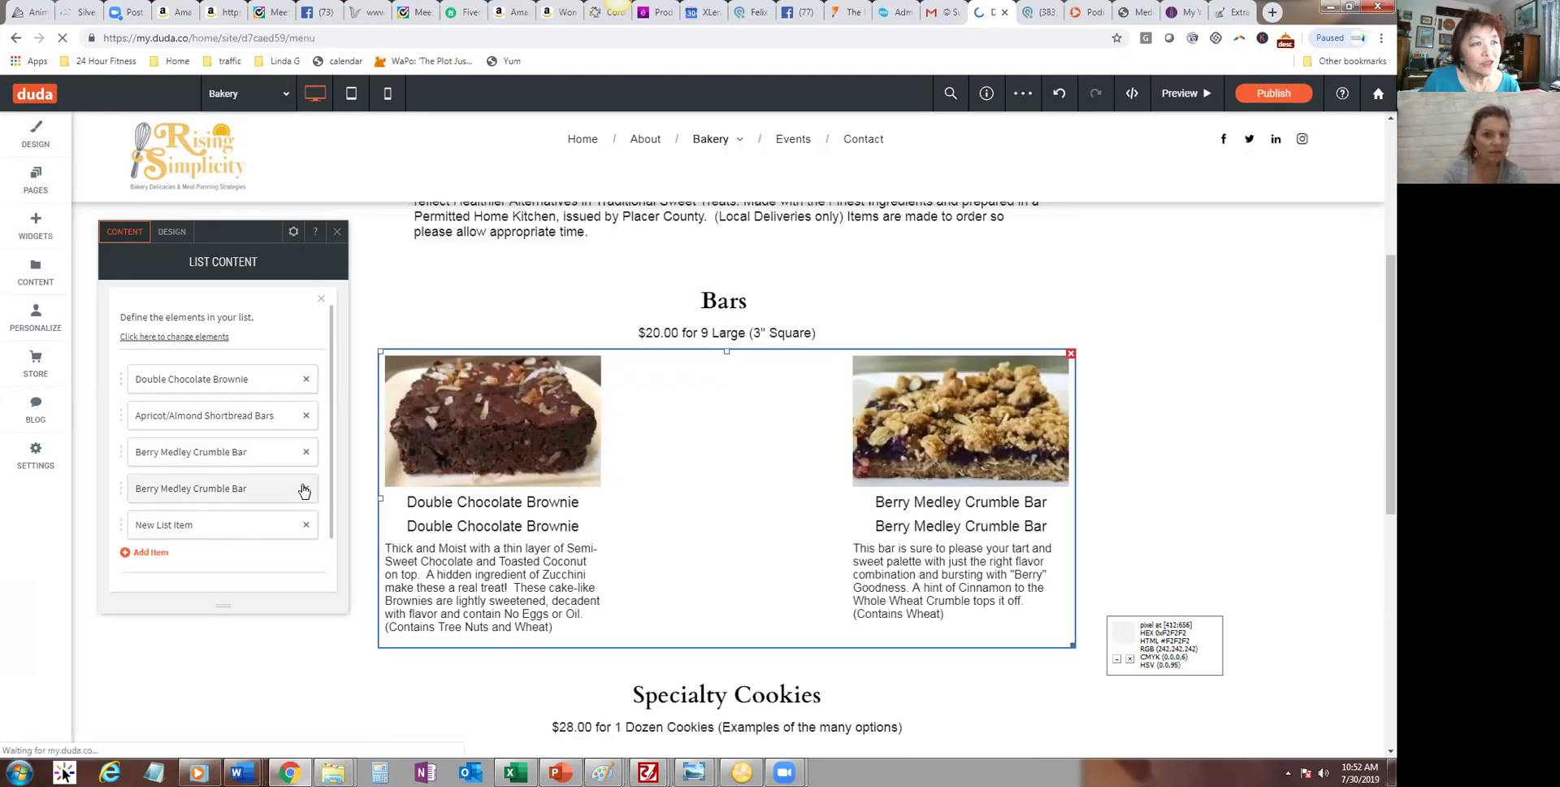
pyautogui.click(306, 488)
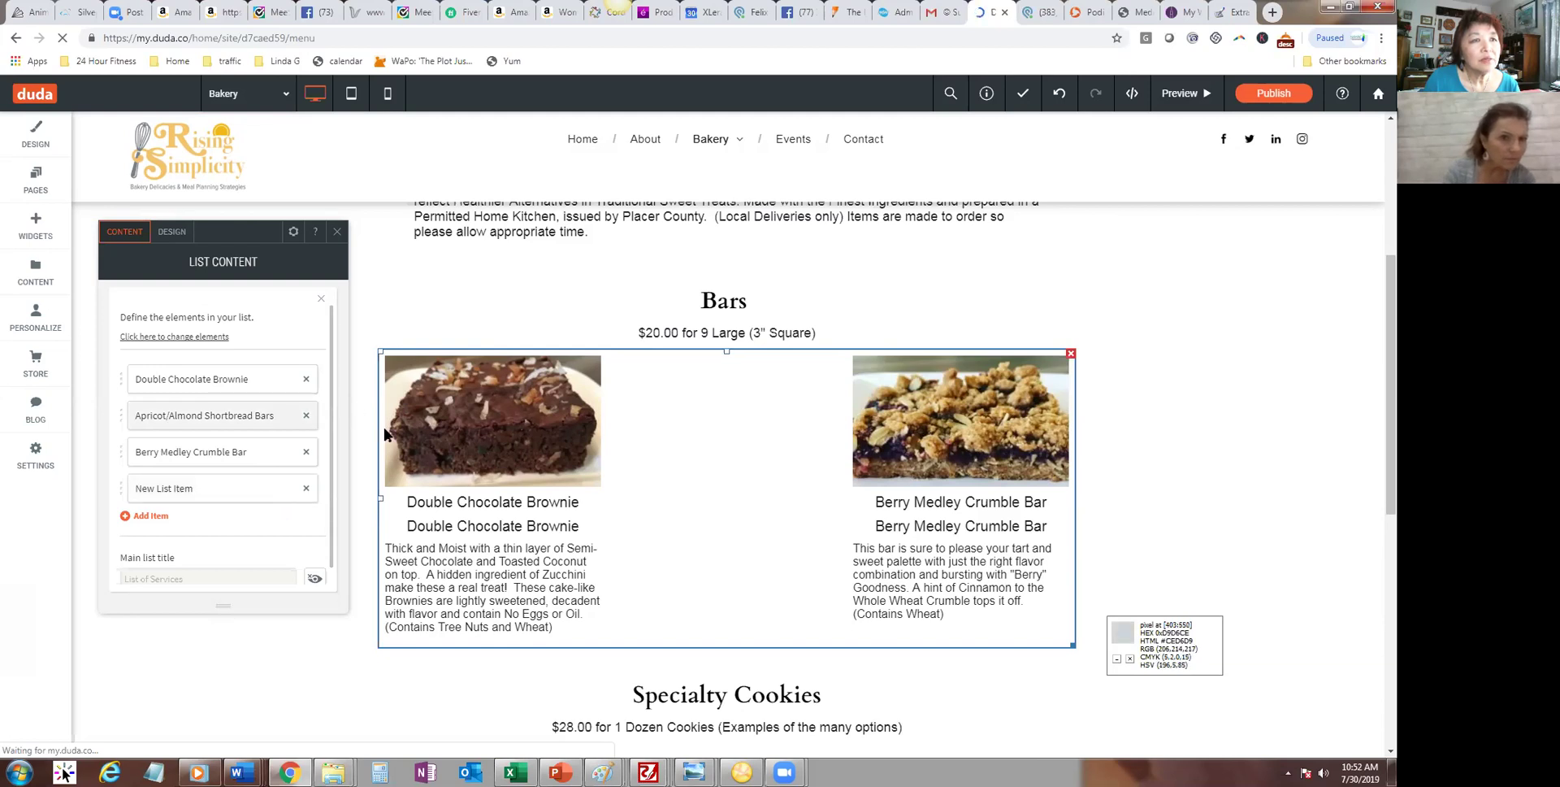
# Step: Undo the deletions of the duplicate Bars list items
pyautogui.click(1057, 93)
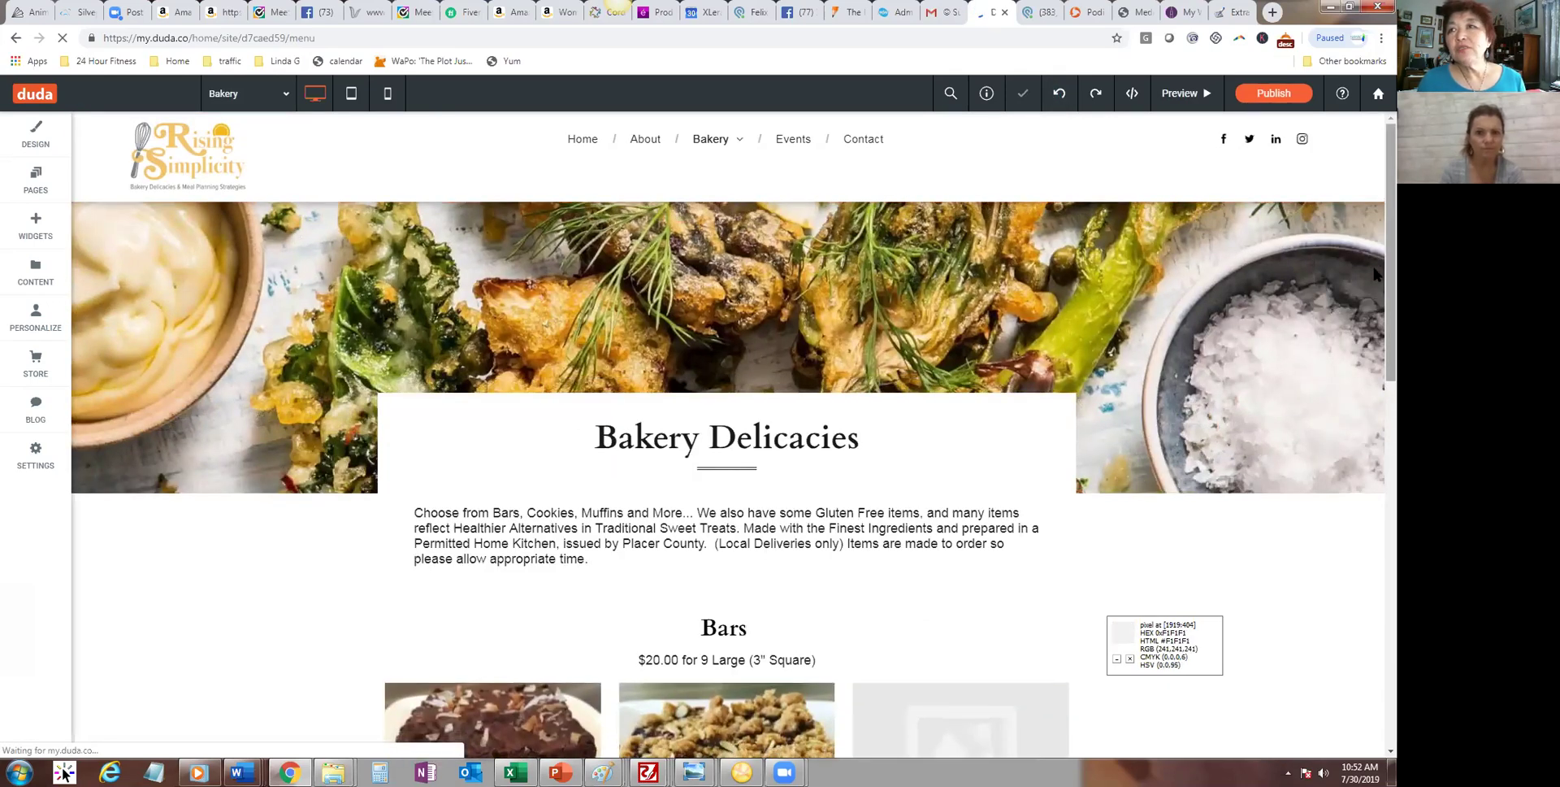
pyautogui.scroll(-2, 1379, 299)
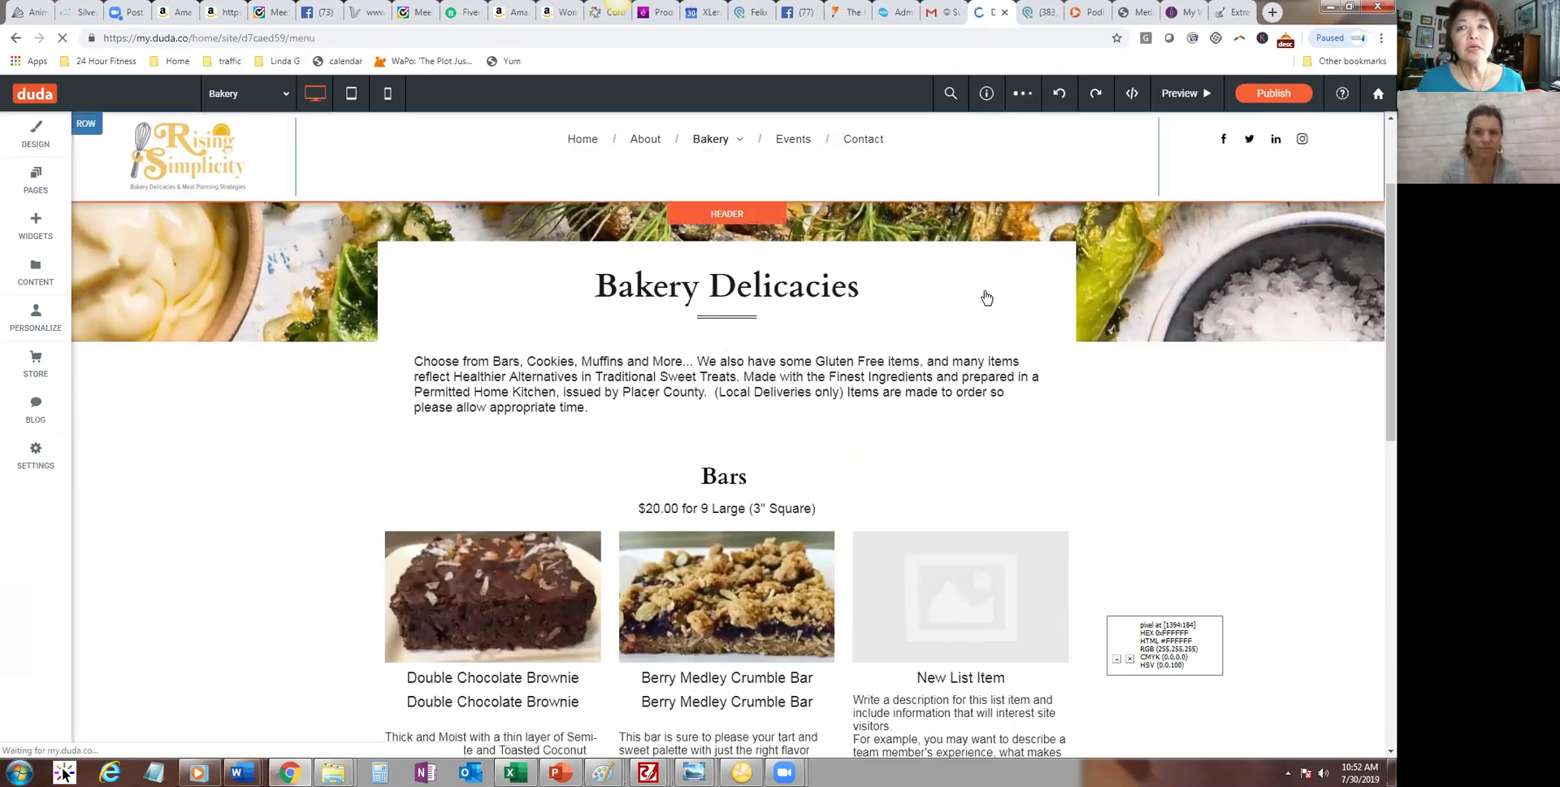
pyautogui.click(1060, 96)
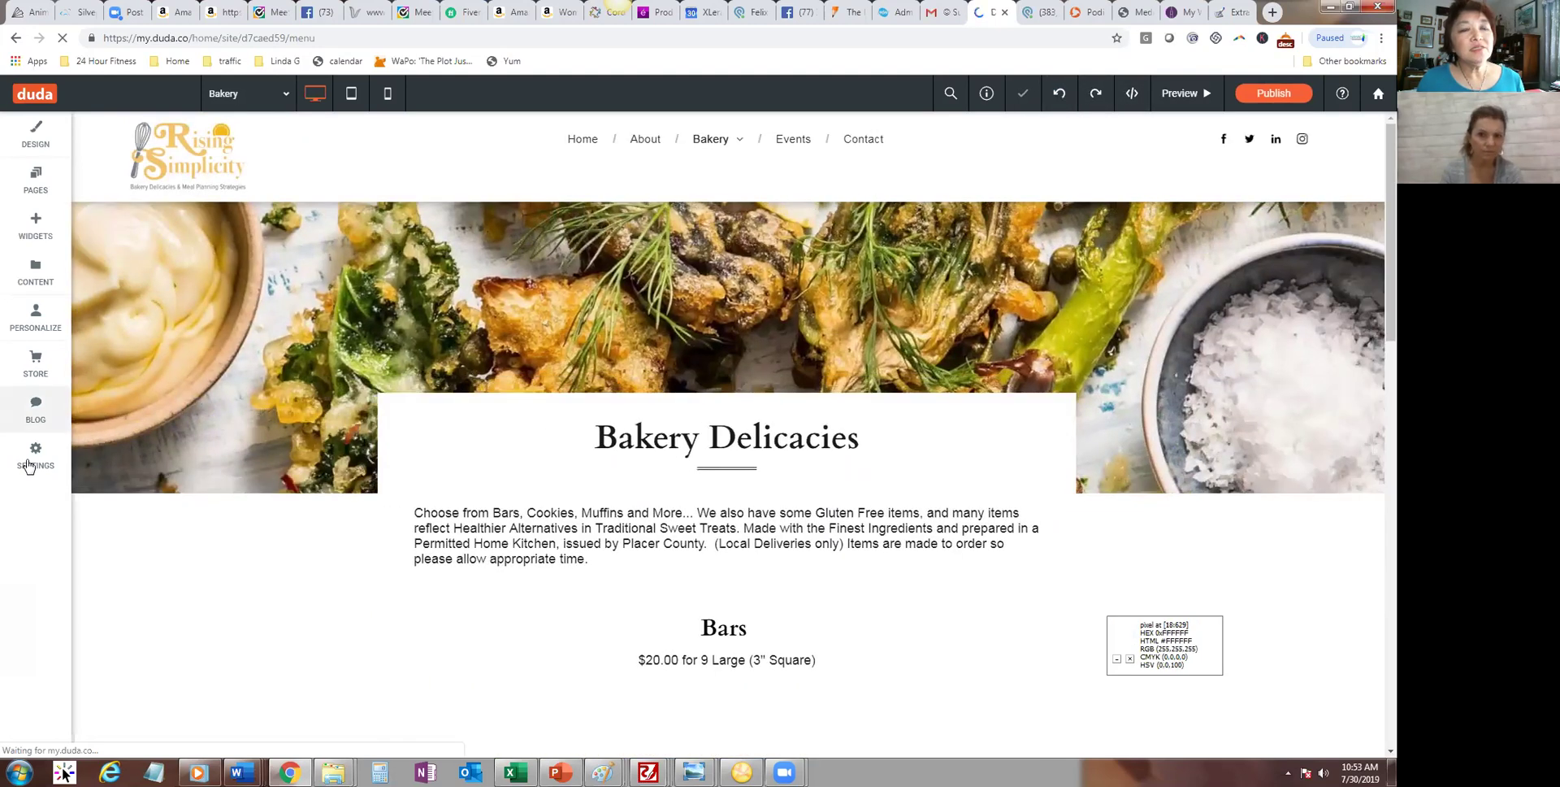
# Step: Review the site's backup options in the site settings and close the settings
pyautogui.click(34, 459)
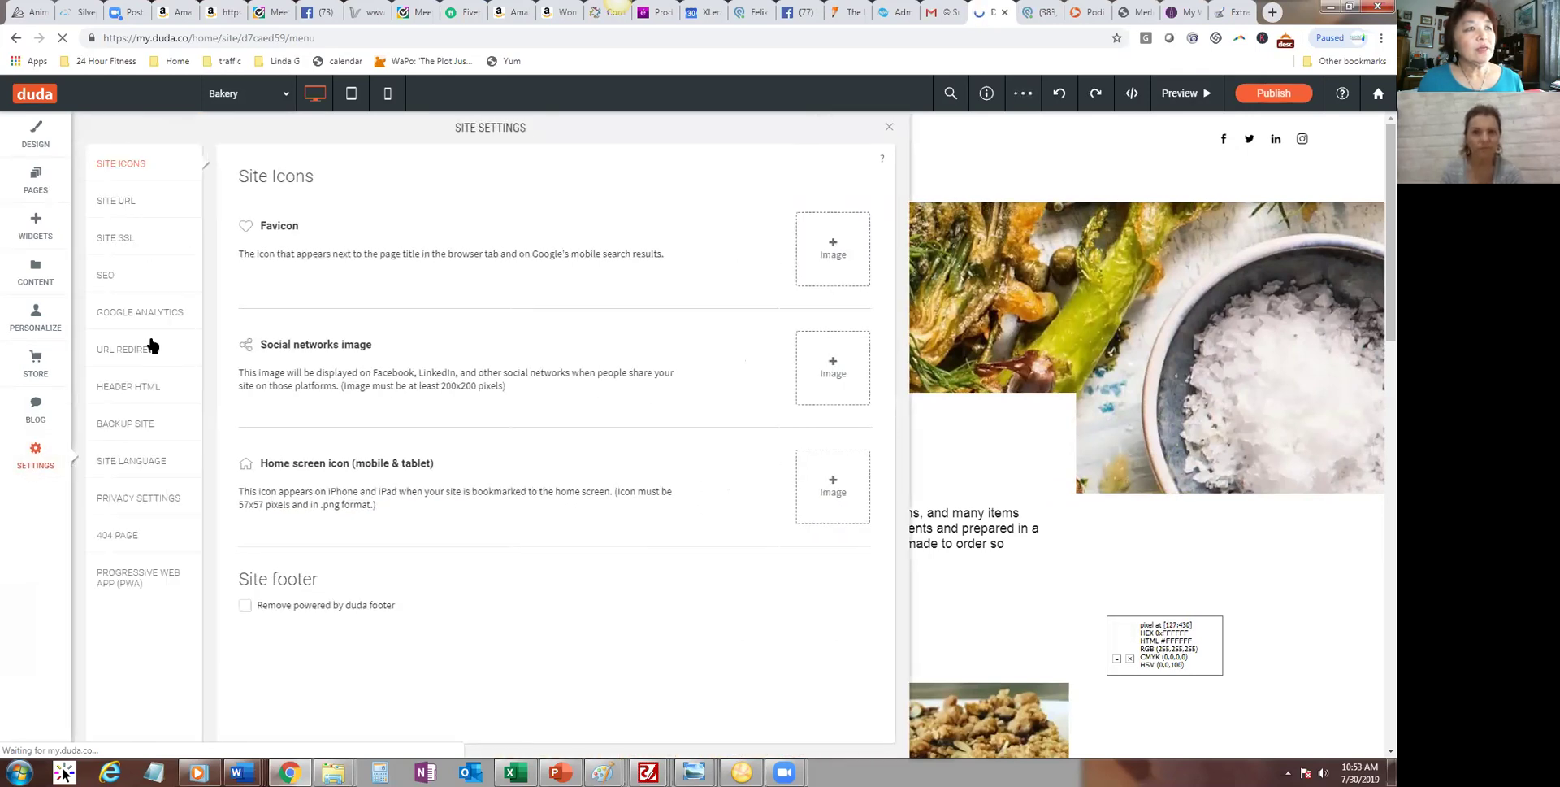
pyautogui.click(140, 423)
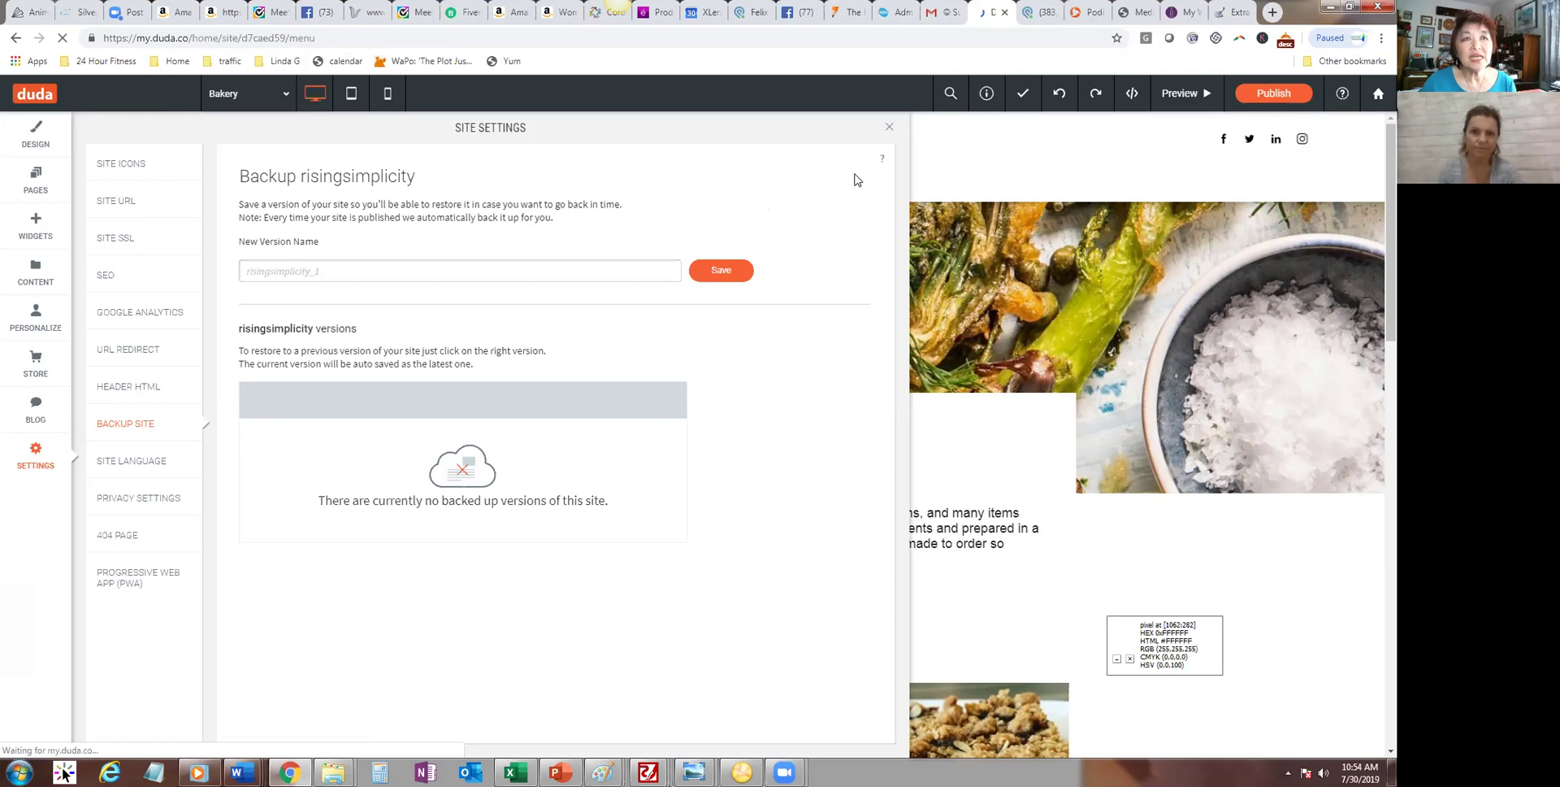
pyautogui.click(889, 128)
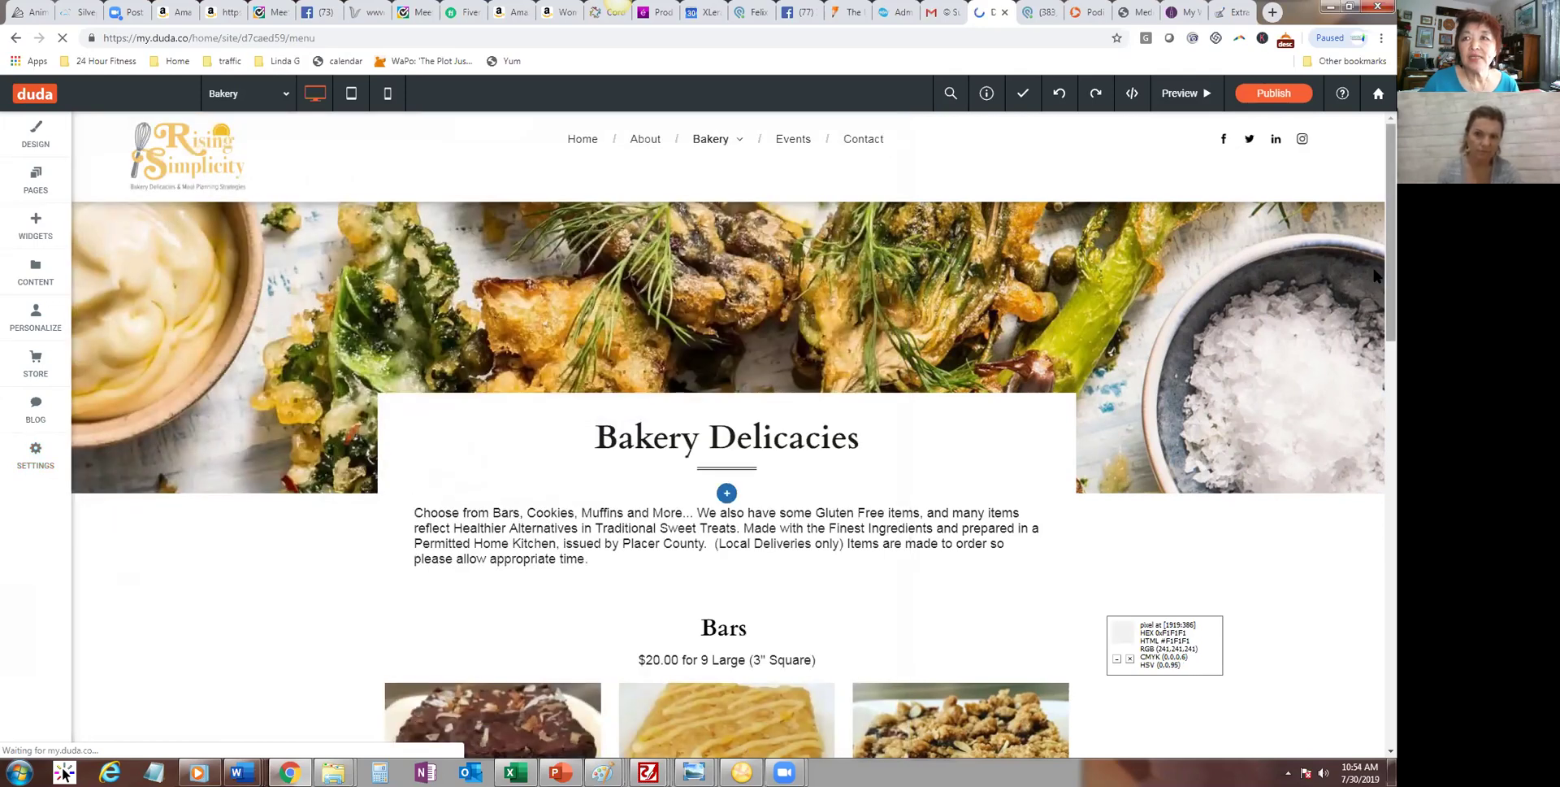
# Step: Look over the Bars list and the Specialty Cookies gallery on the Bakery page
pyautogui.scroll(-3, 1373, 325)
pyautogui.scroll(-2, 1373, 342)
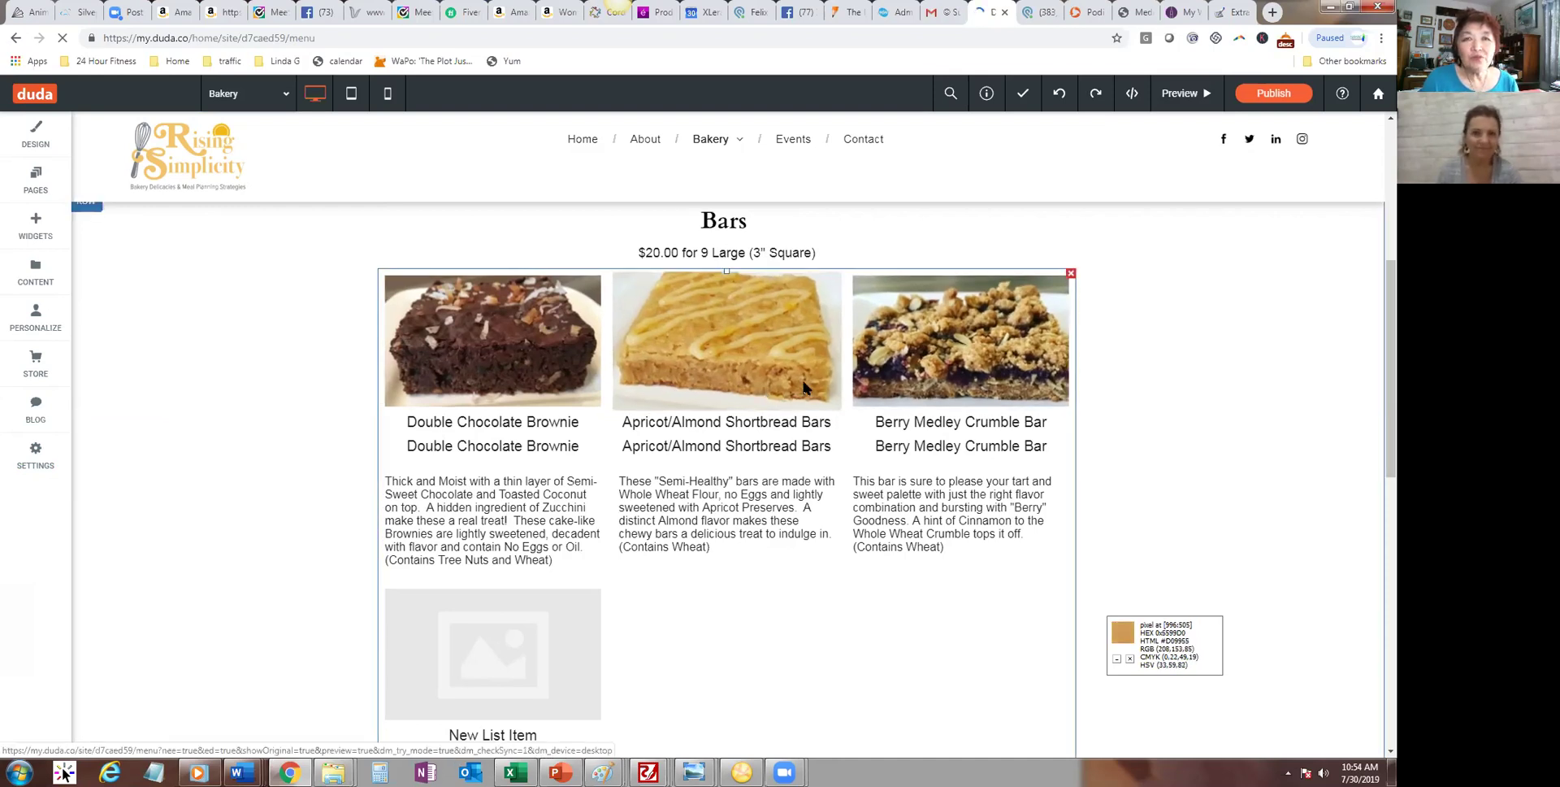
pyautogui.scroll(-7, 1374, 292)
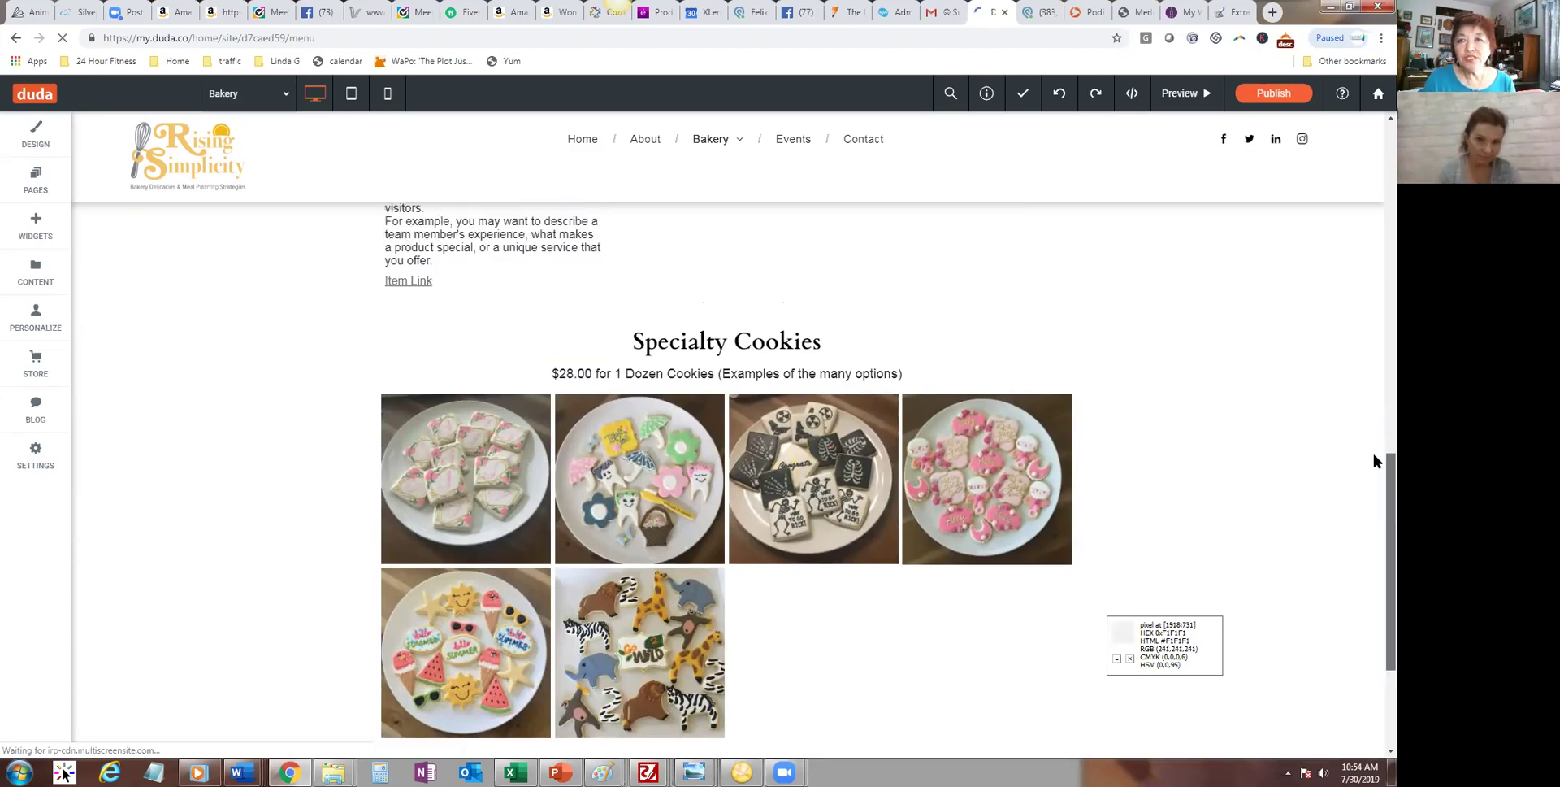
pyautogui.scroll(4, 1373, 443)
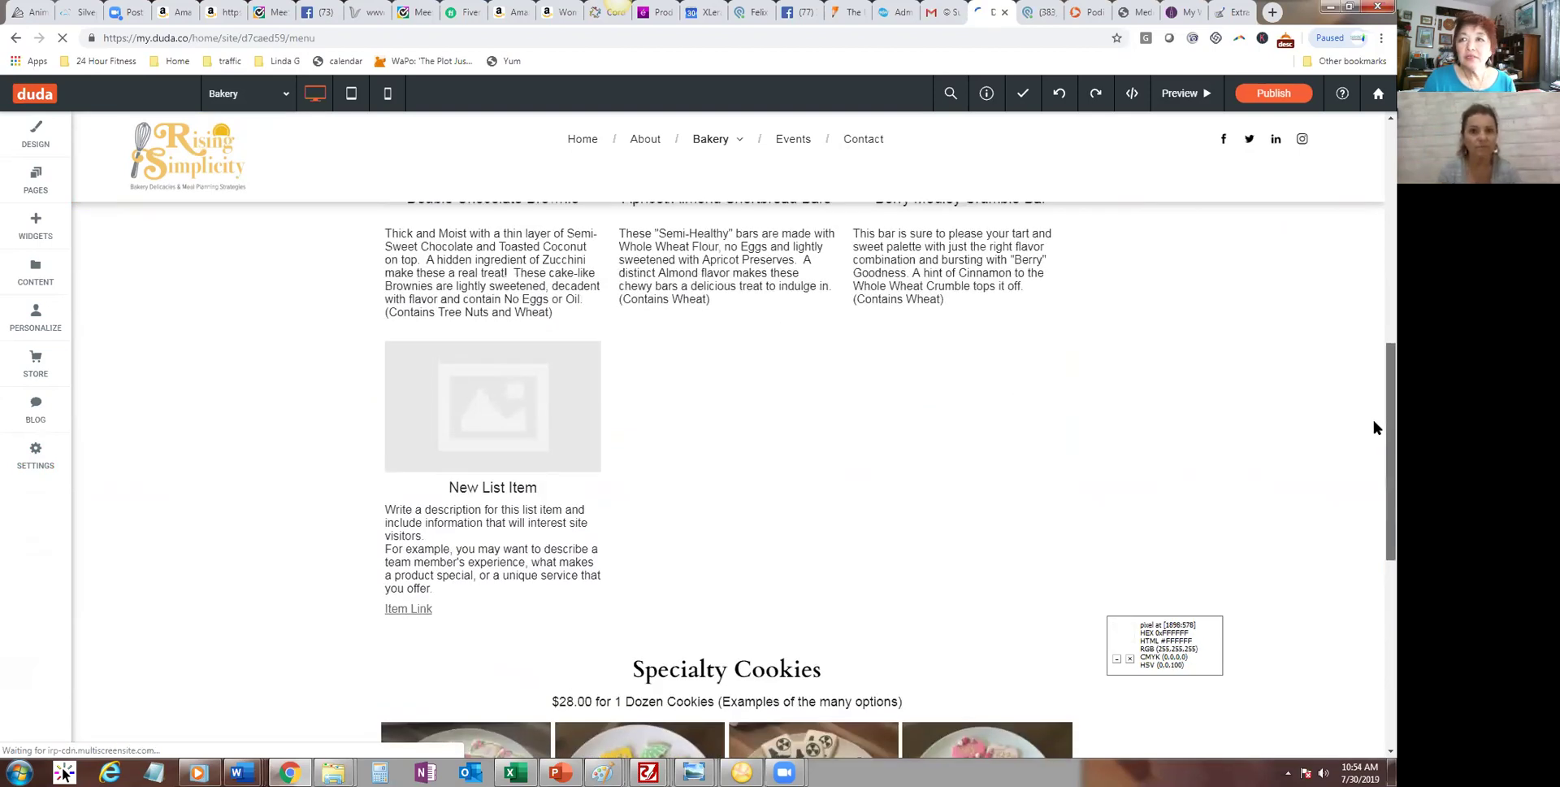
pyautogui.scroll(4, 1372, 312)
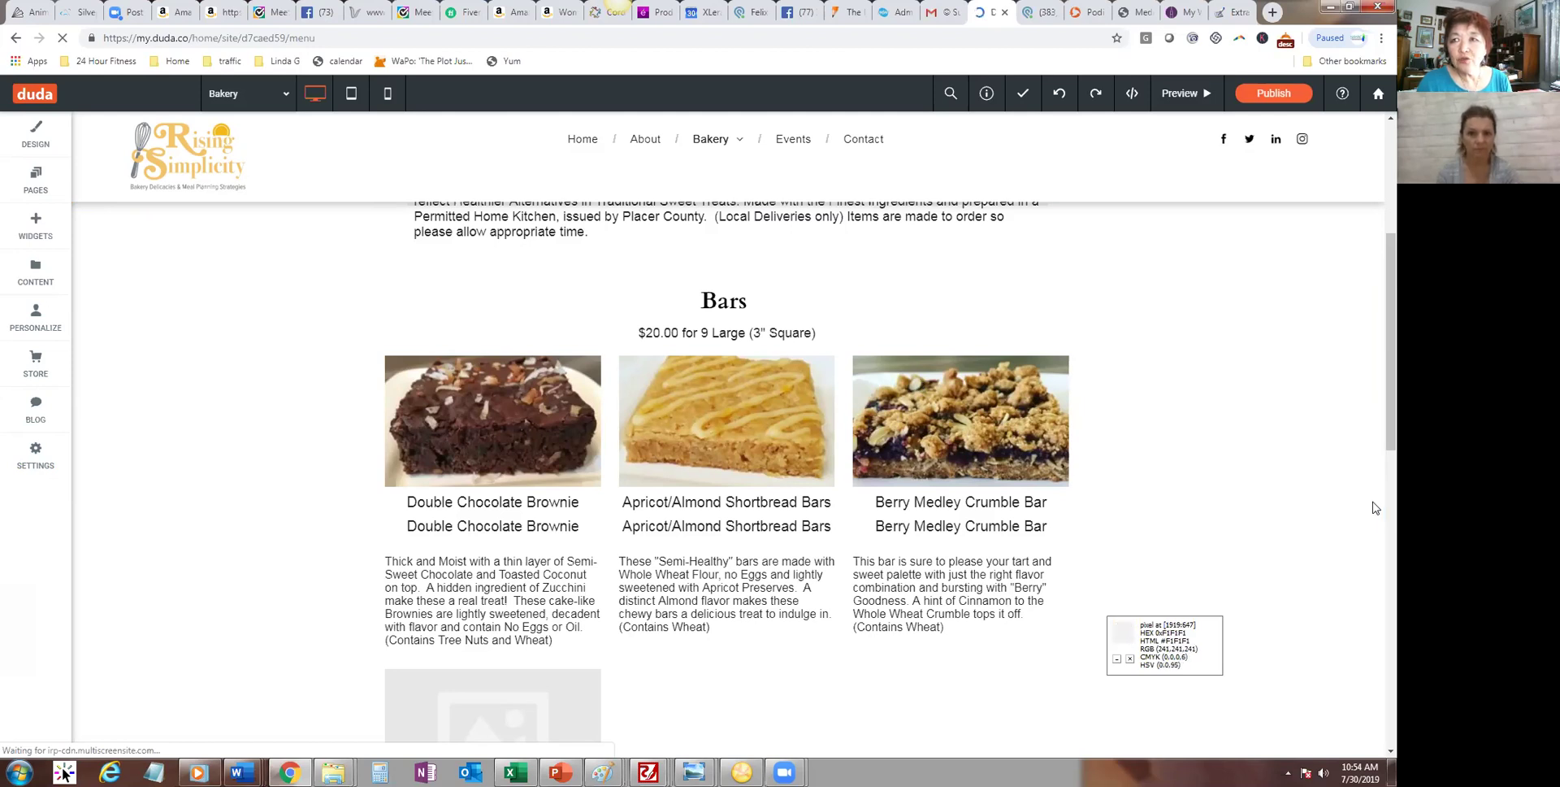
pyautogui.scroll(-4, 1376, 366)
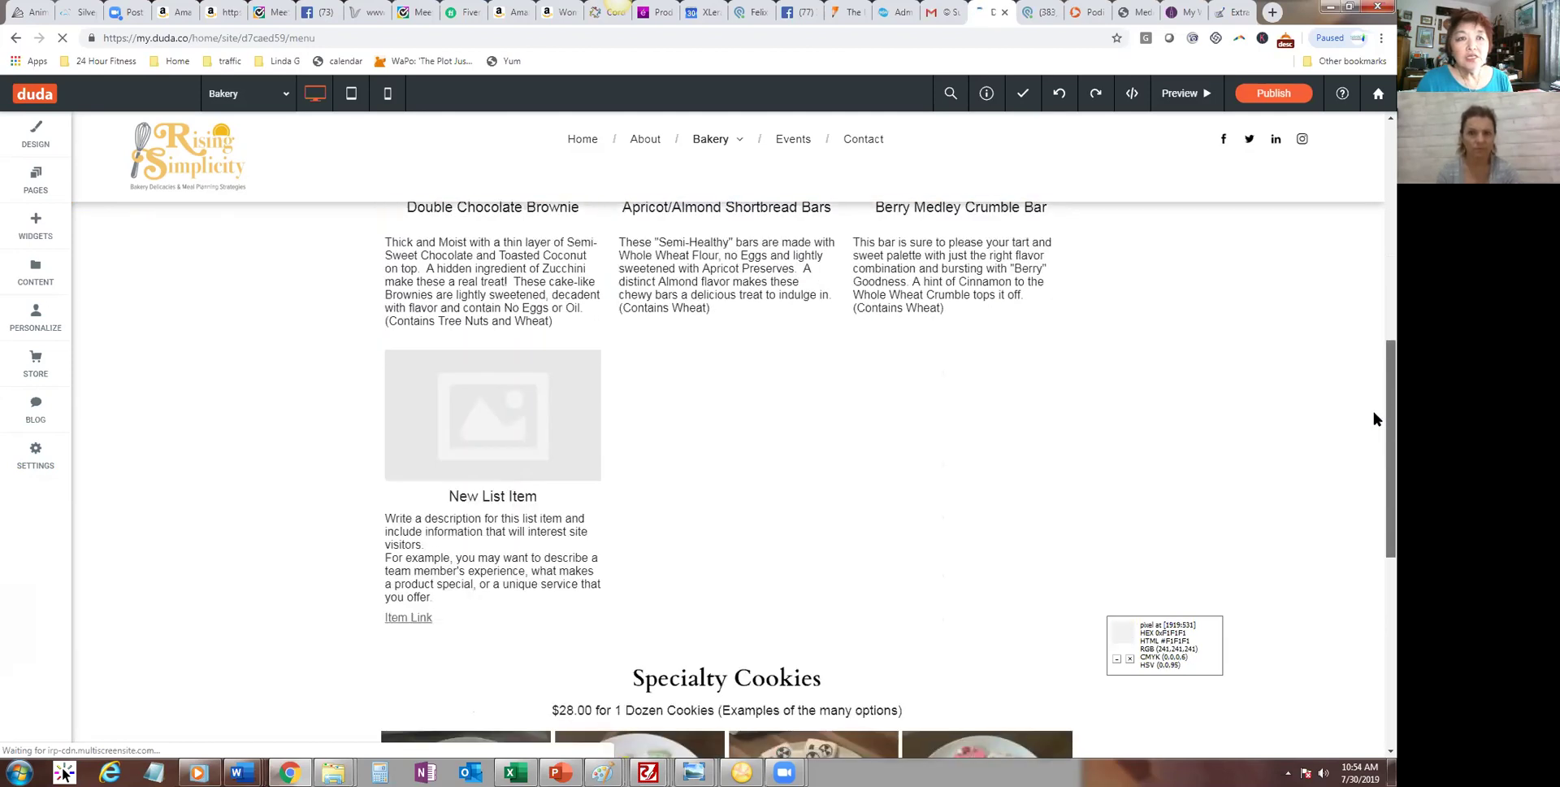
pyautogui.scroll(-5, 1375, 419)
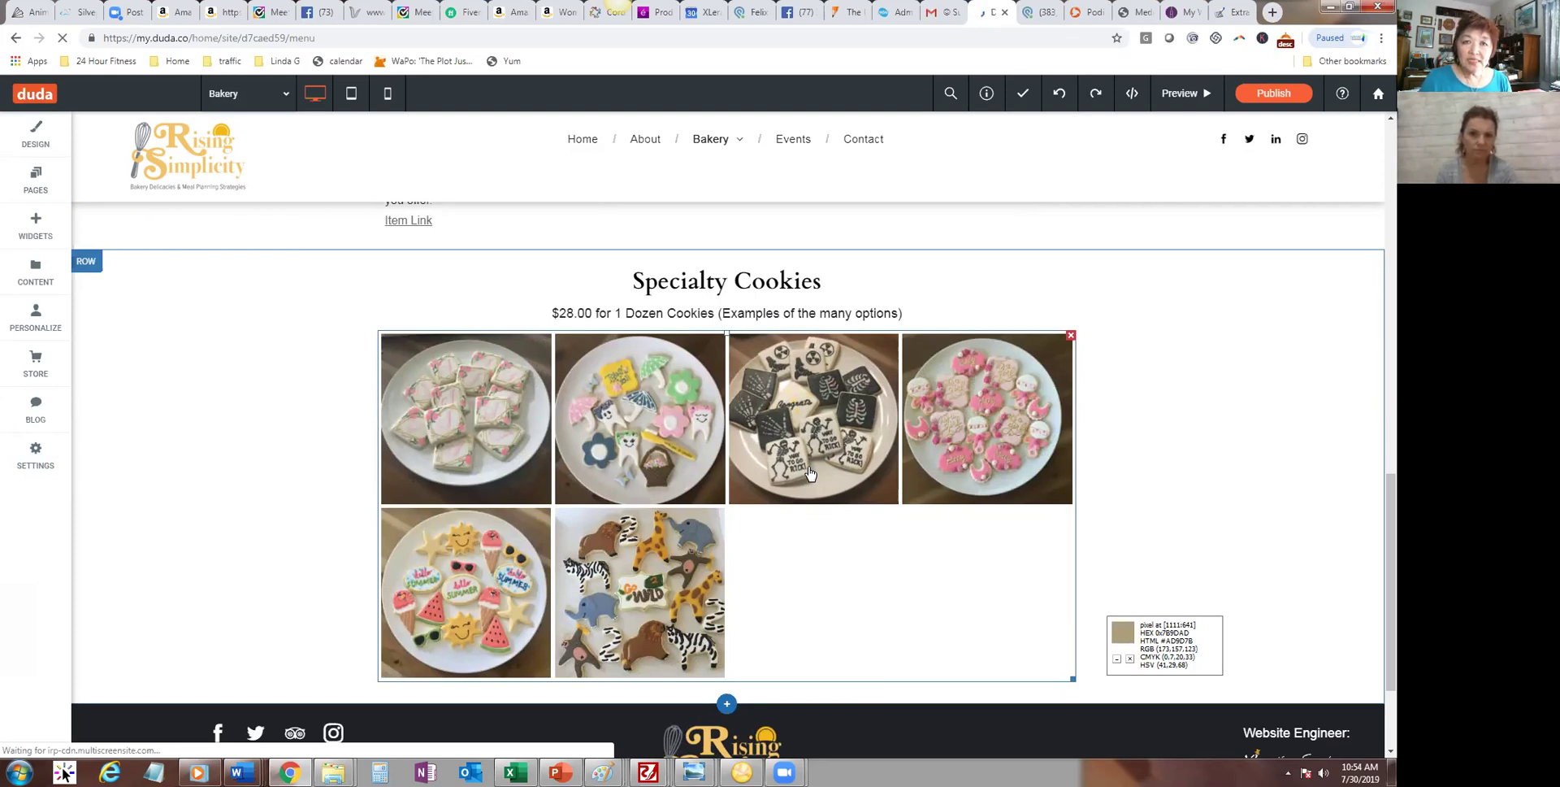
# Step: Open the Specialty Cookies gallery content and view the image picker and file upload for adding an image, cancelling the upload
pyautogui.click(852, 454)
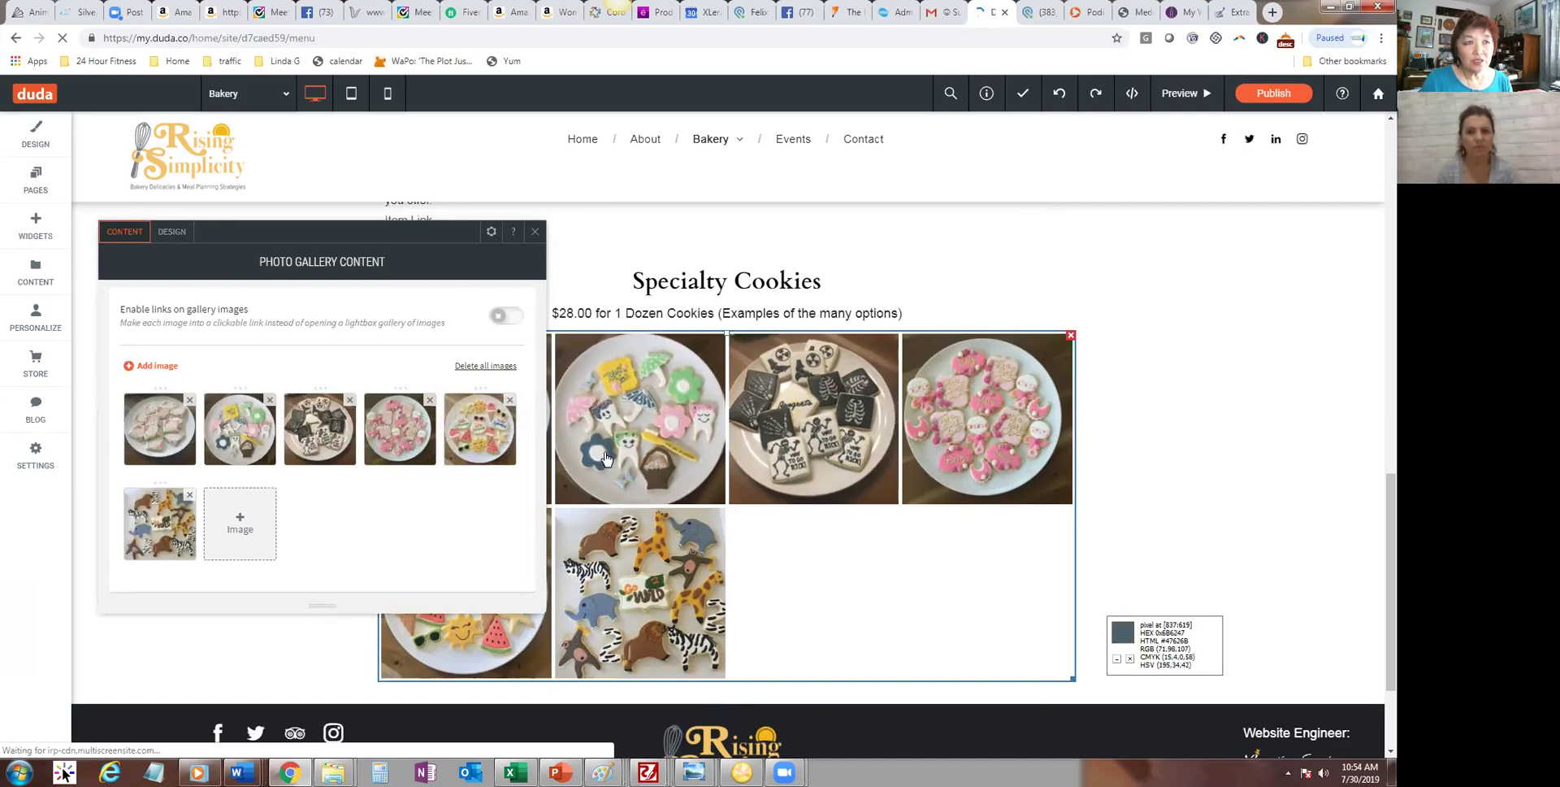
pyautogui.click(248, 538)
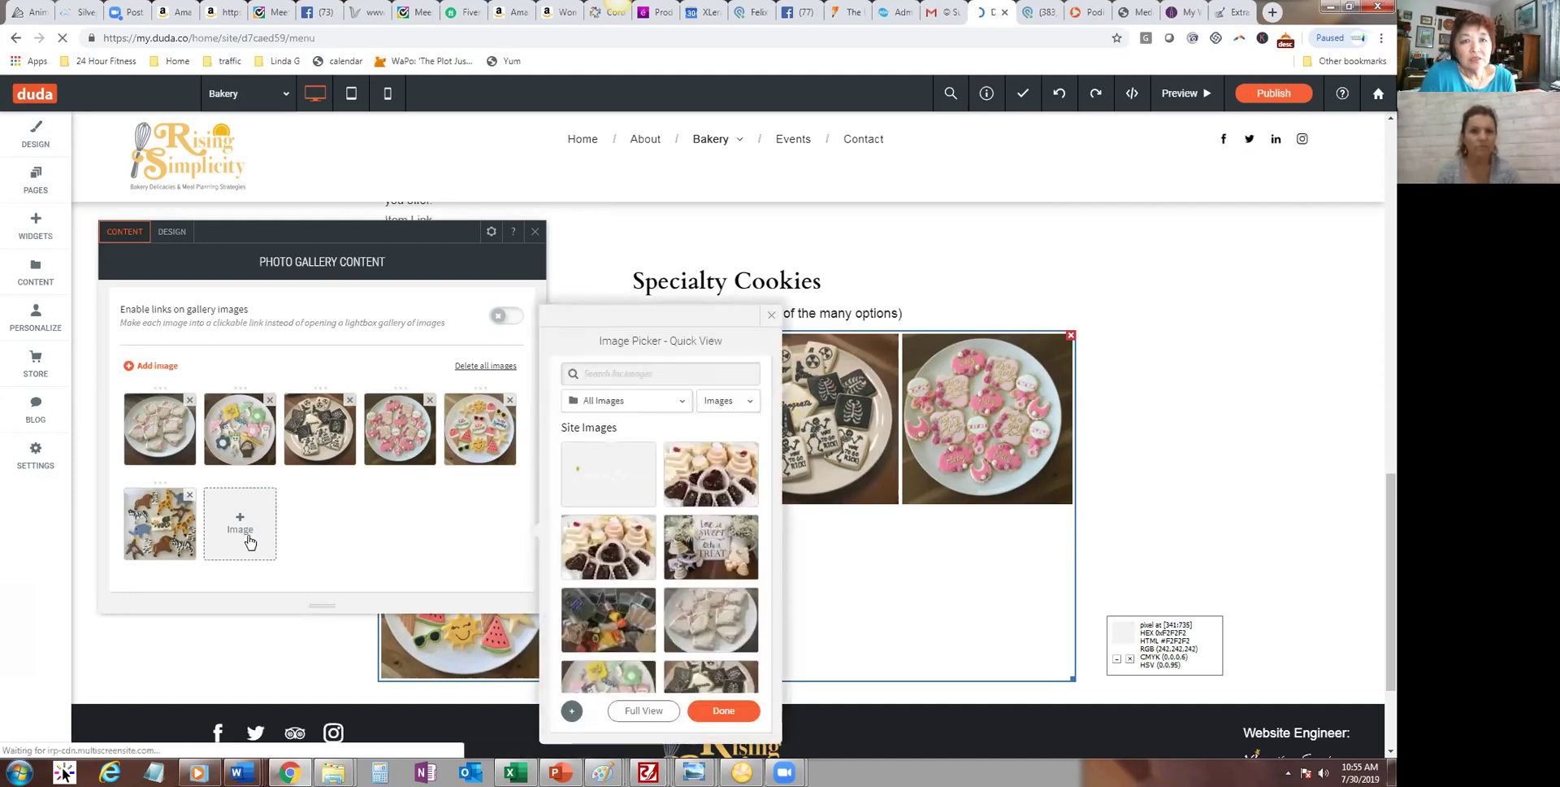
pyautogui.click(566, 715)
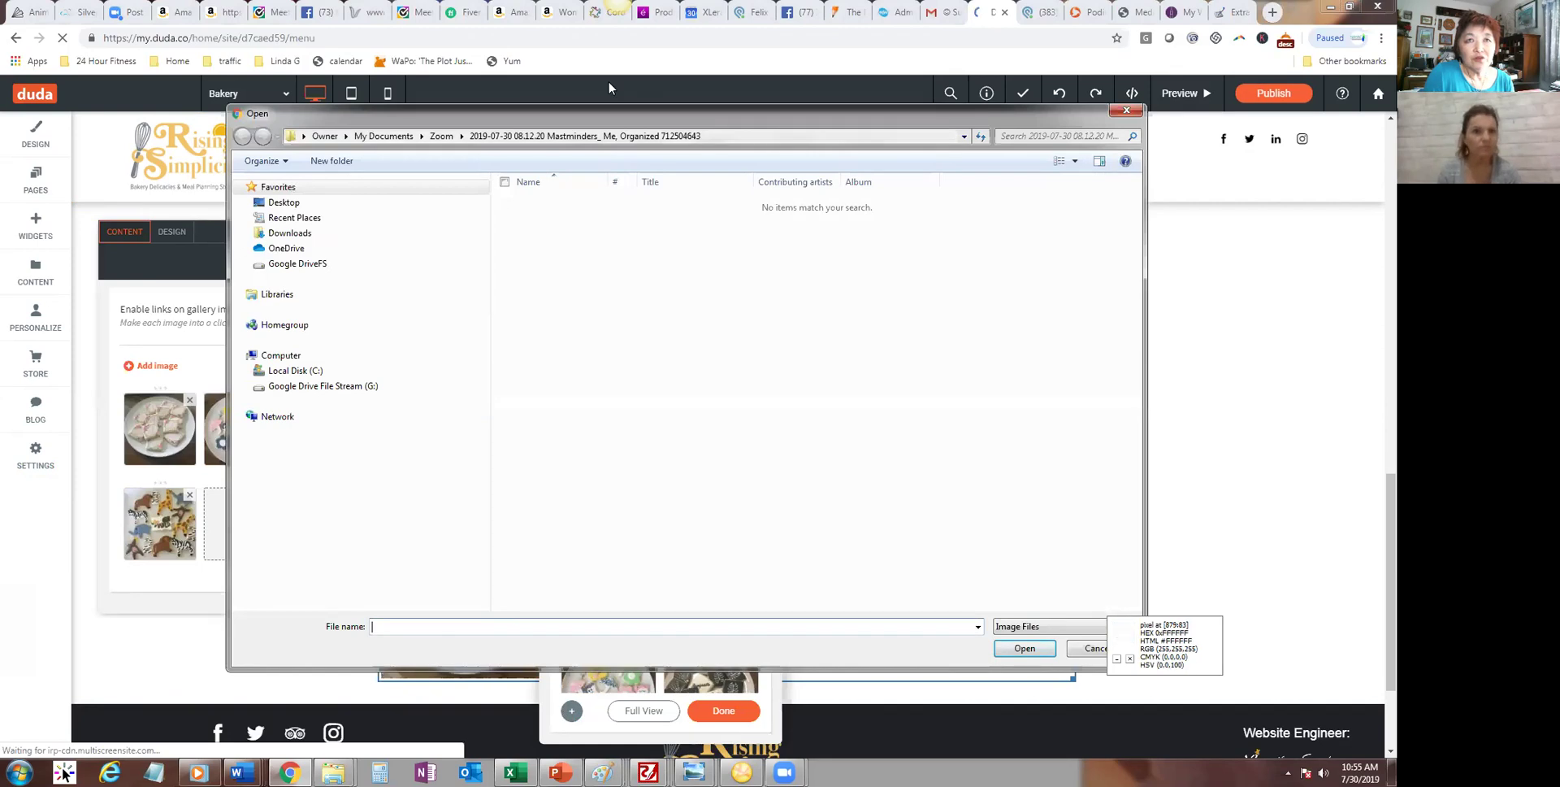
pyautogui.click(1127, 112)
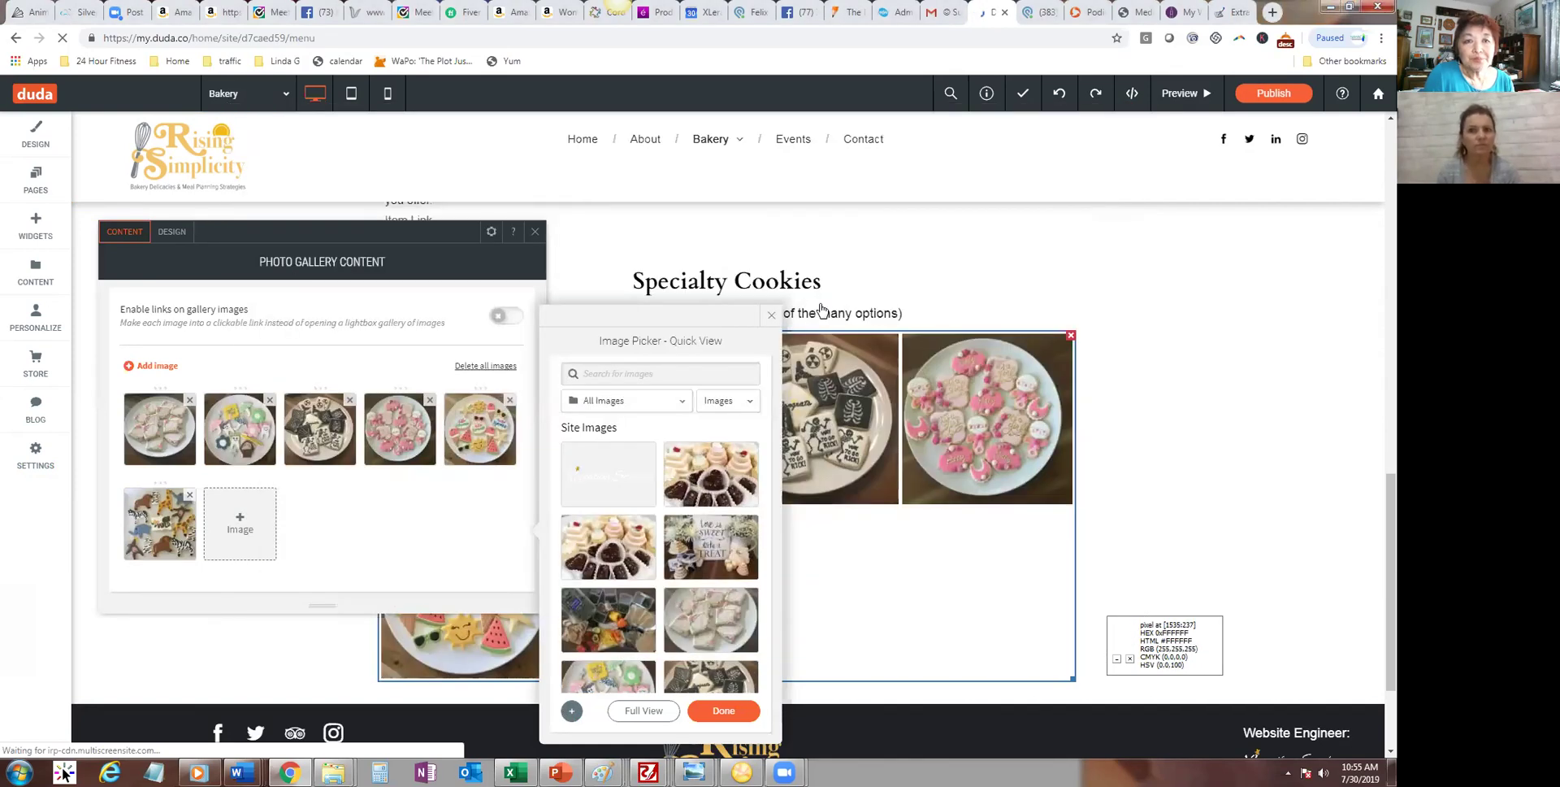
# Step: Reorder the Specialty Cookies gallery with the animal cookies second and the flower-and-umbrella cookies fourth, and close the image picker
pyautogui.moveTo(171, 520); pyautogui.dragTo(244, 428)
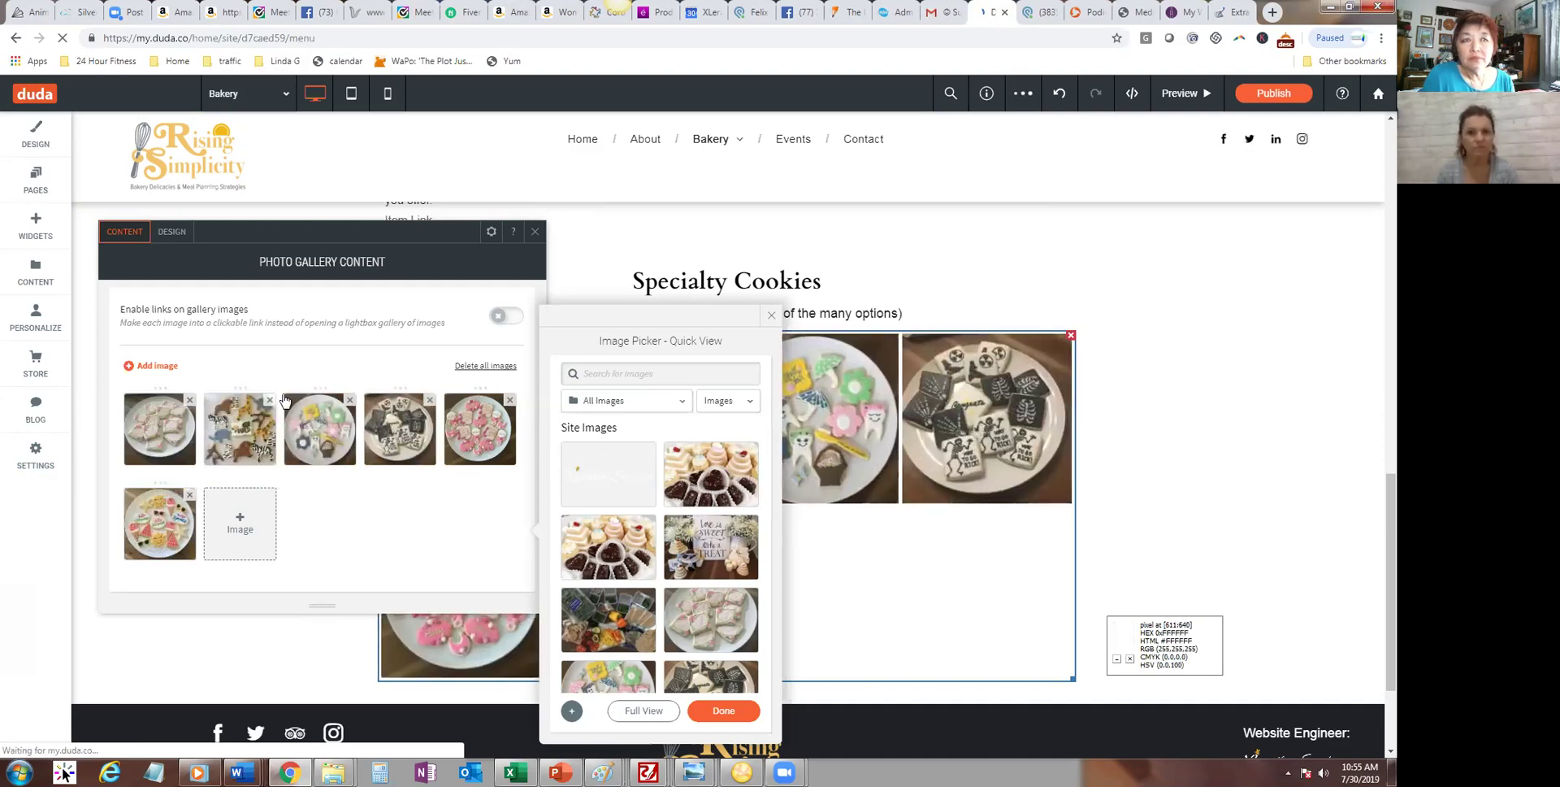
pyautogui.moveTo(321, 429); pyautogui.dragTo(400, 430)
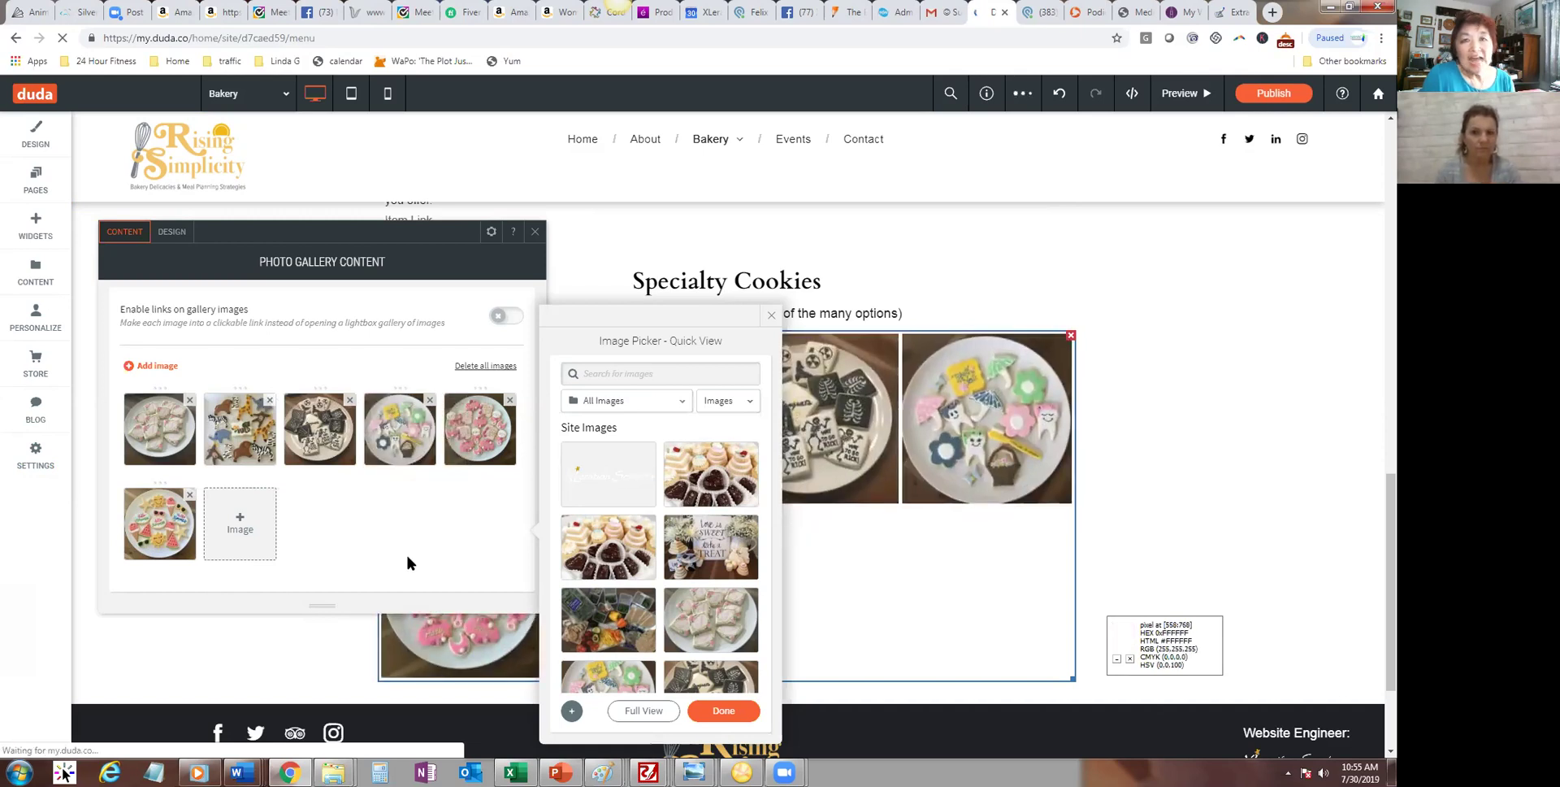
pyautogui.click(772, 315)
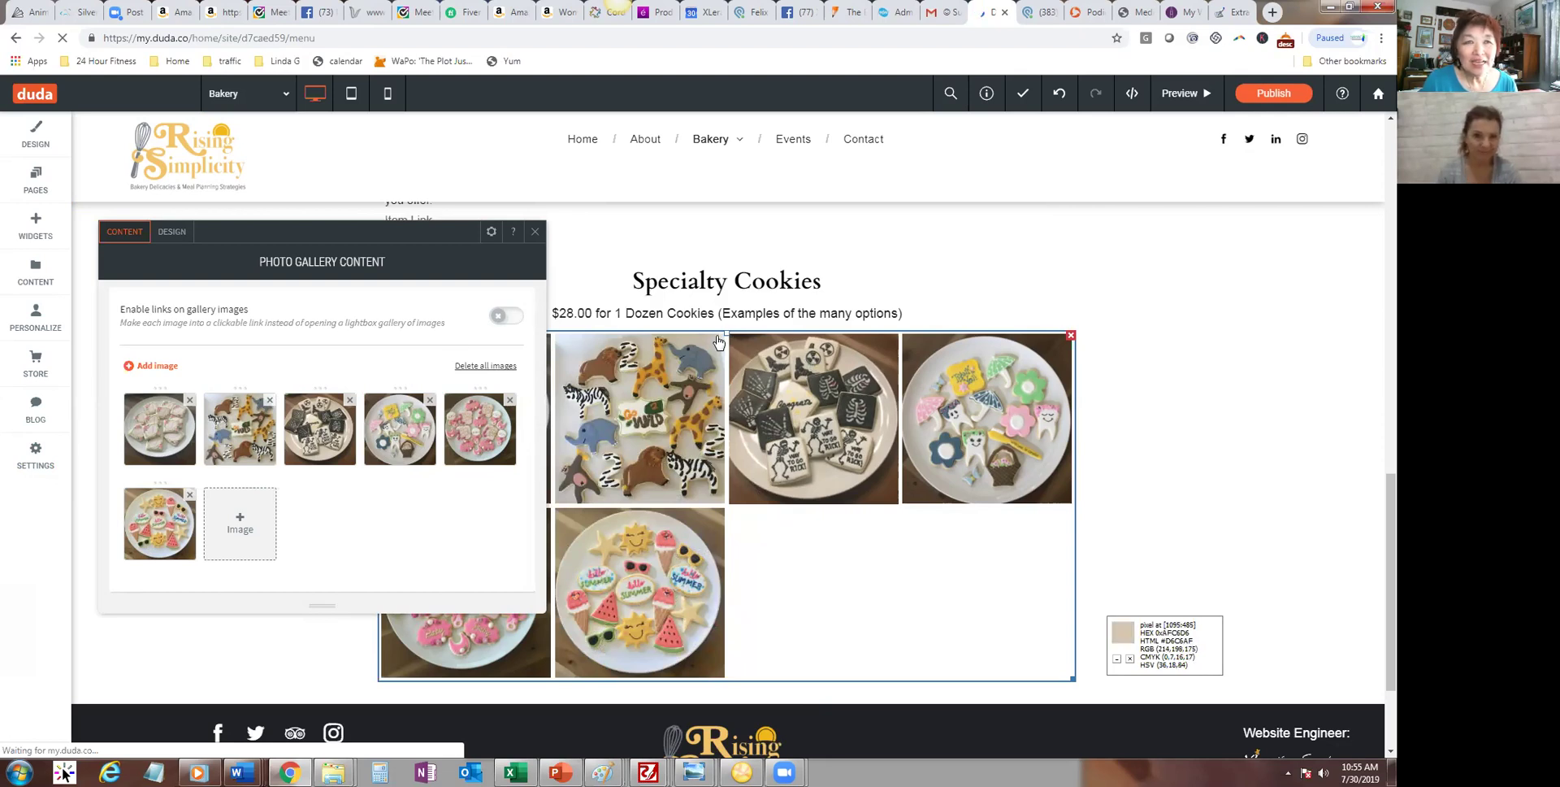
# Step: Set the Specialty Cookies gallery's number of columns to 5 in its layout design
pyautogui.click(172, 232)
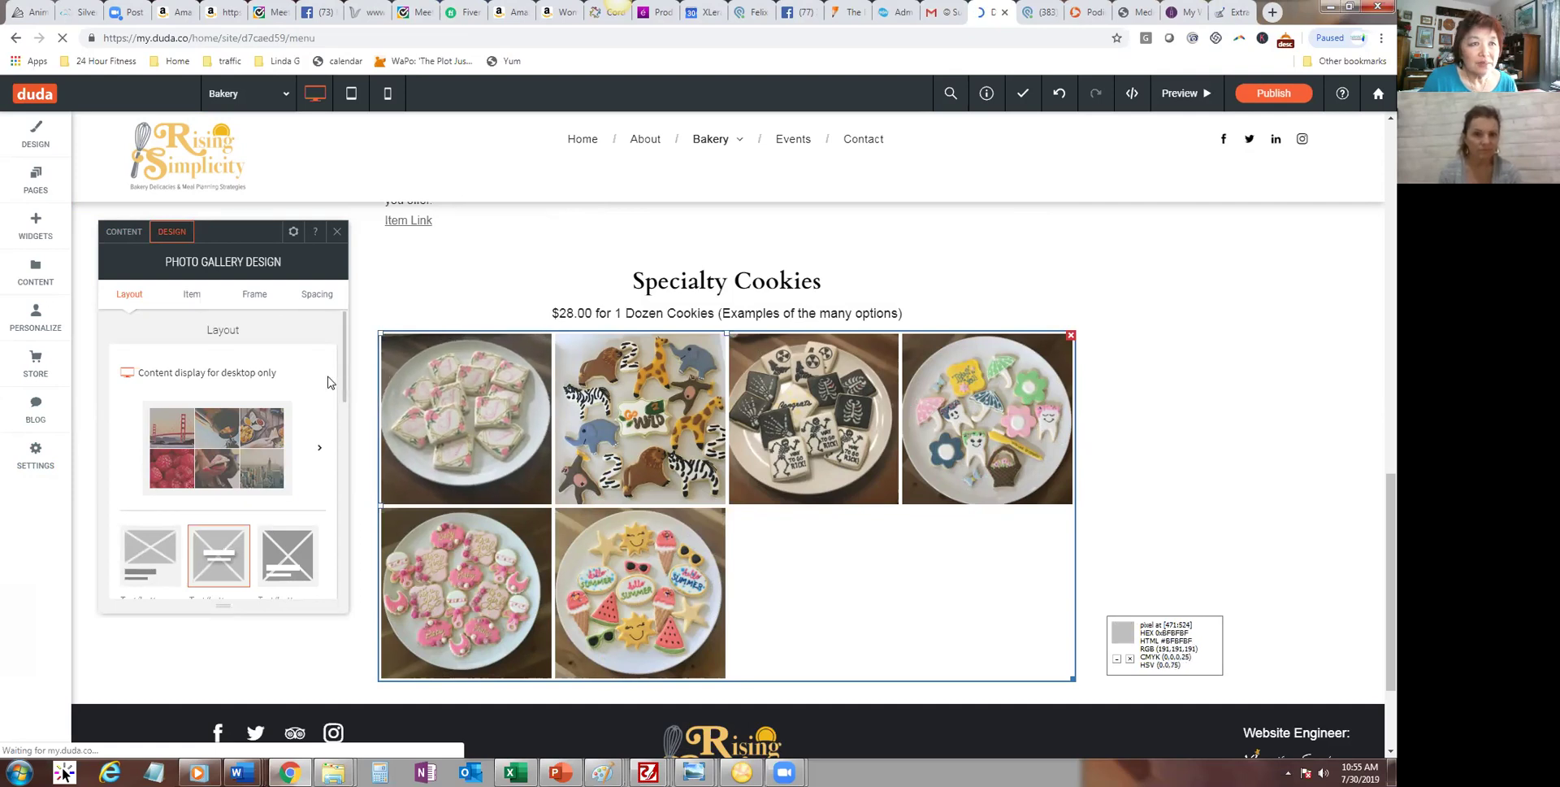
pyautogui.scroll(-1, 344, 421)
pyautogui.scroll(-3, 348, 441)
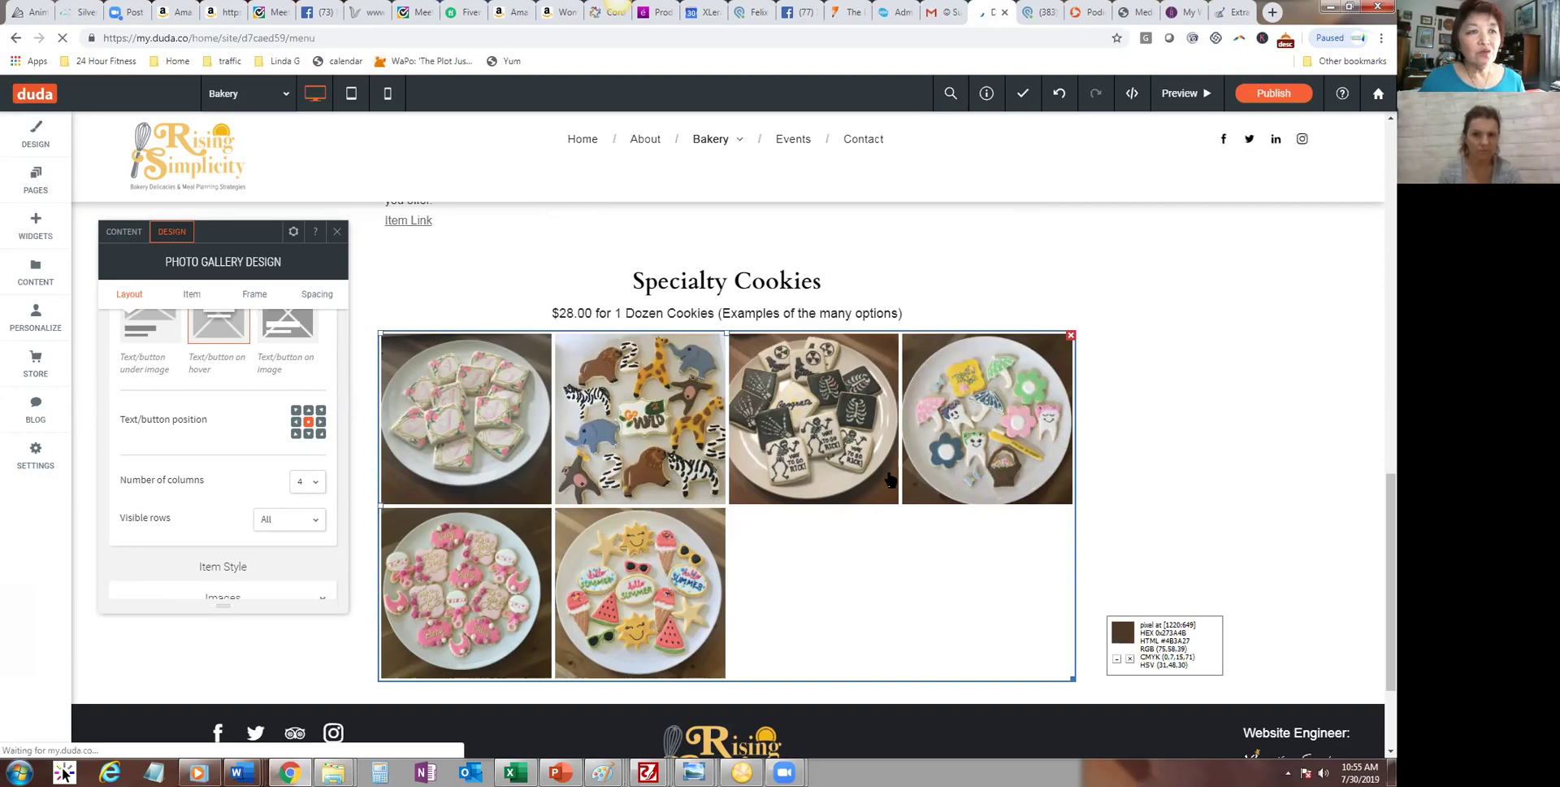
pyautogui.click(313, 482)
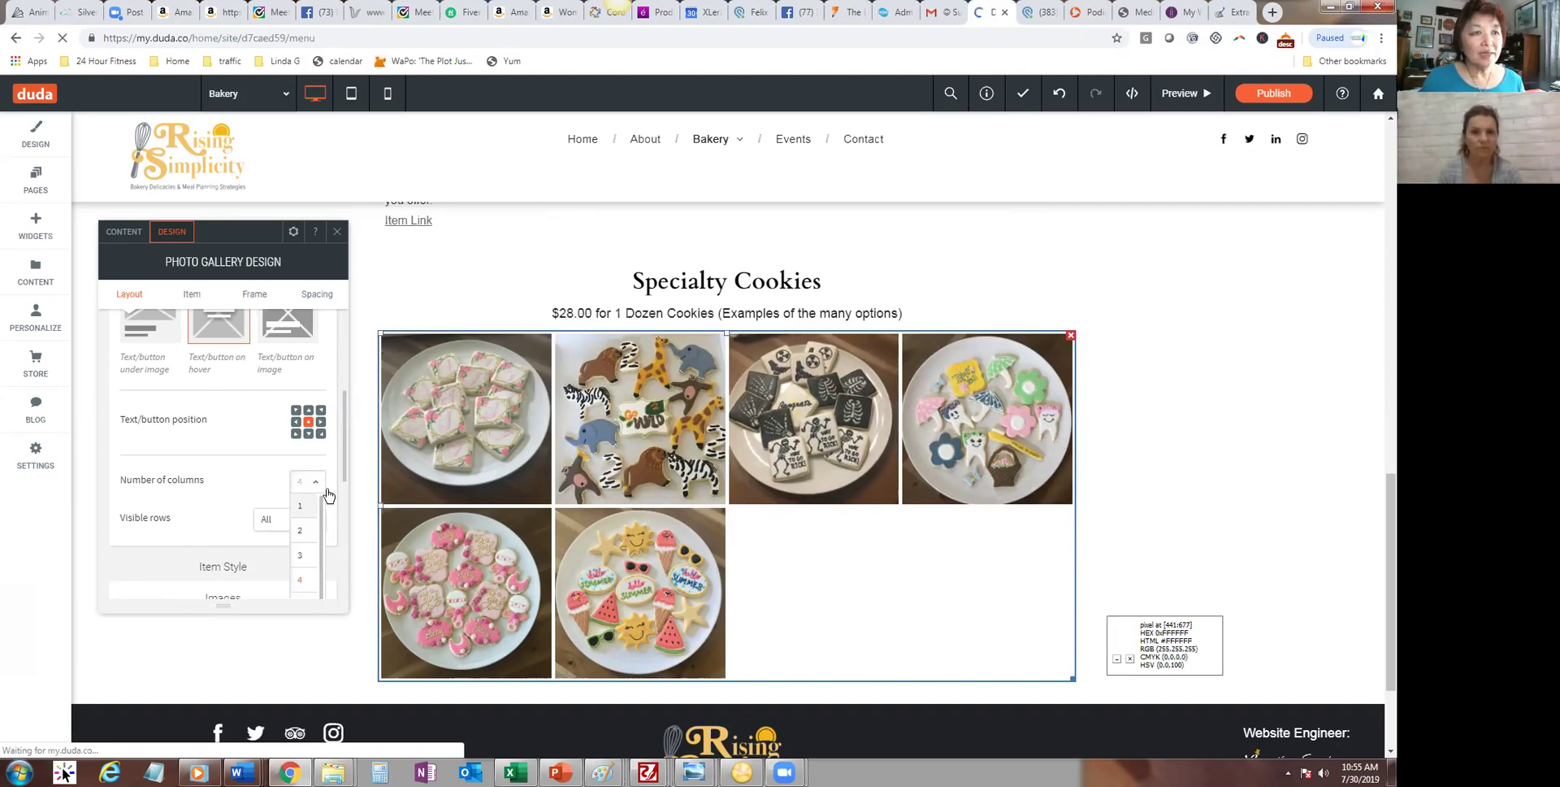
pyautogui.click(321, 520)
pyautogui.click(317, 485)
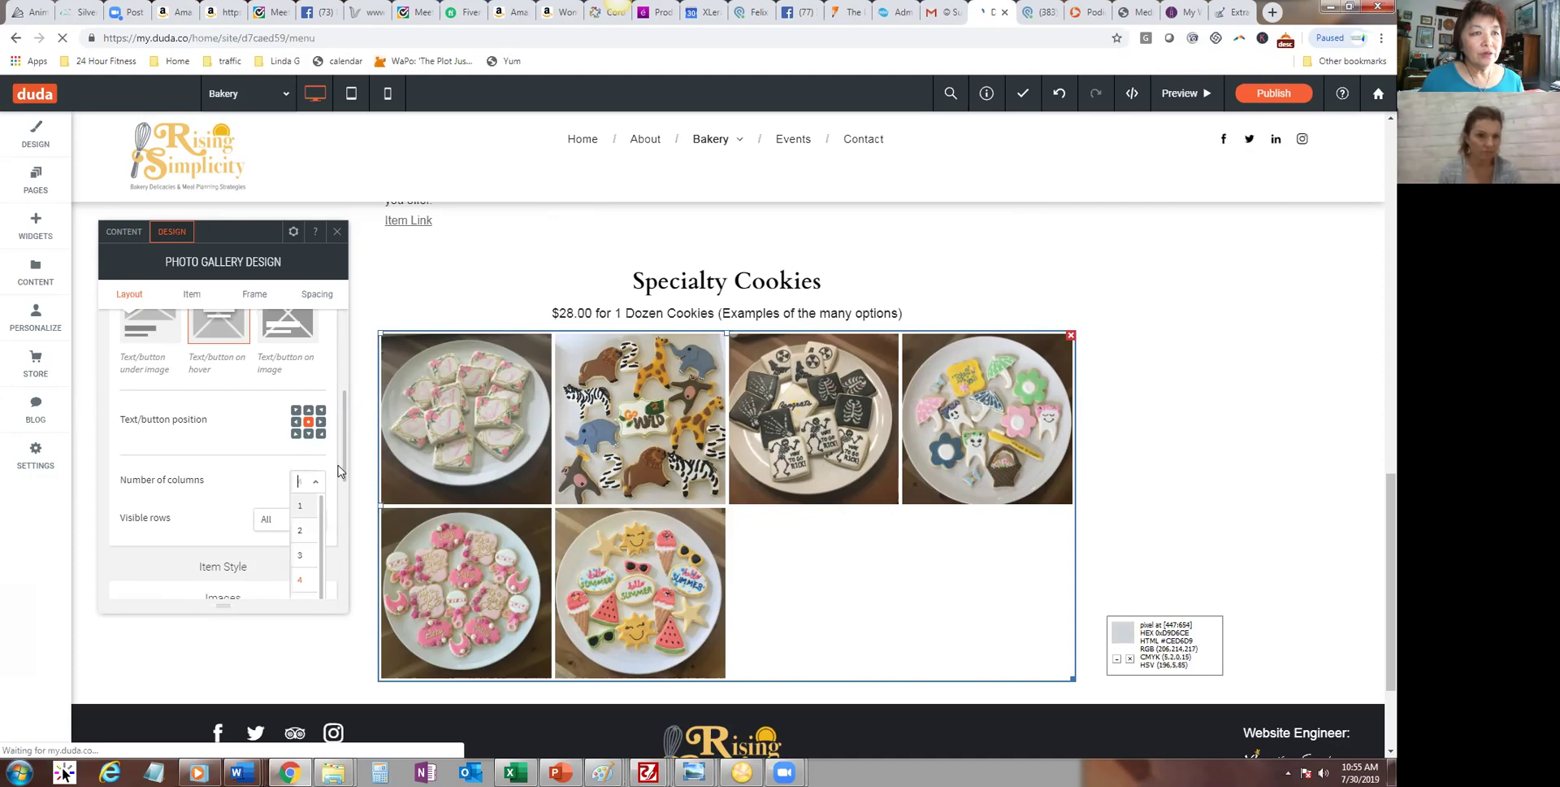
pyautogui.scroll(-2, 345, 471)
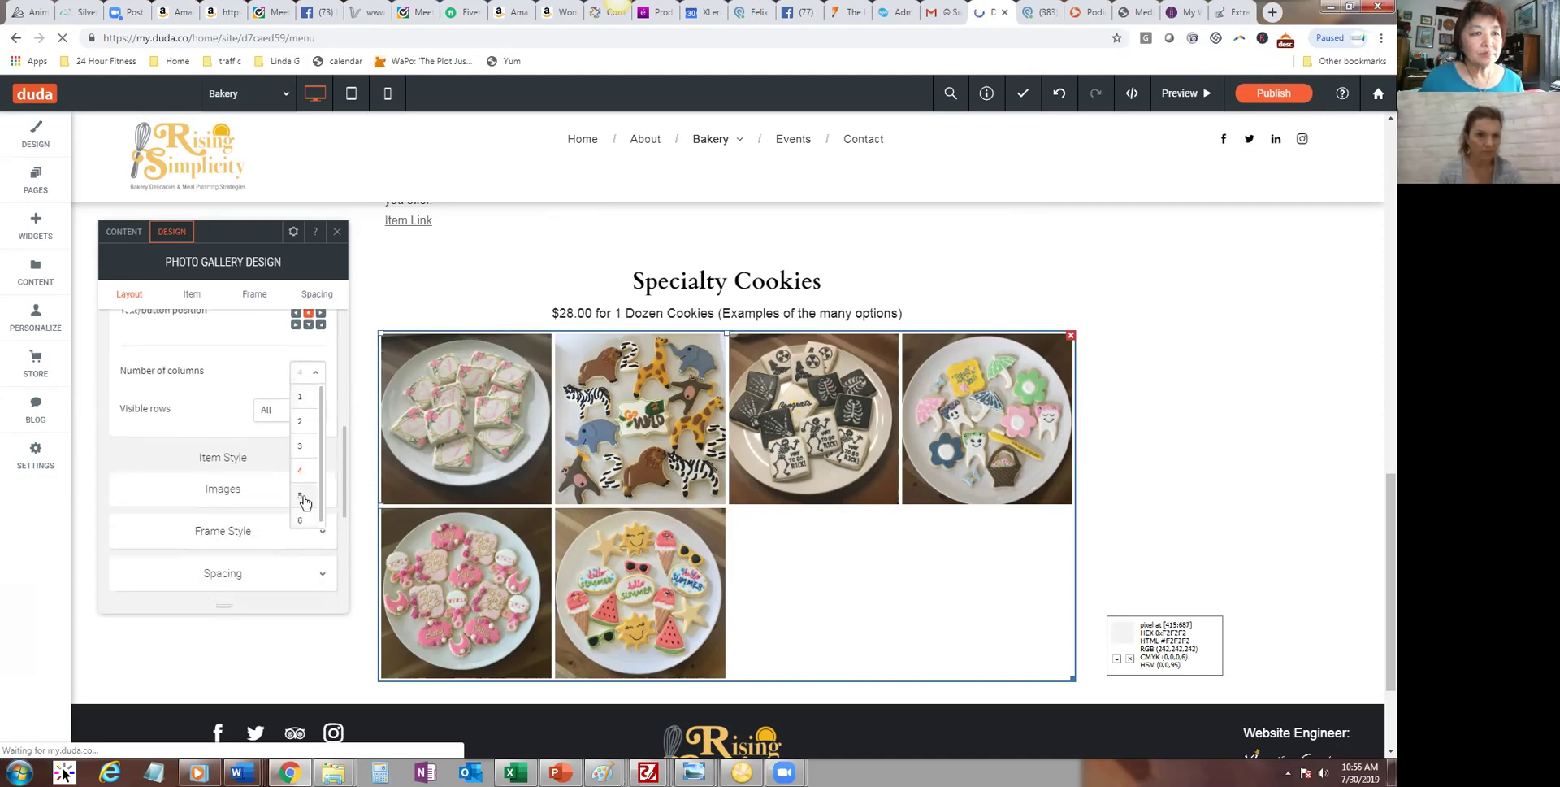
pyautogui.click(300, 495)
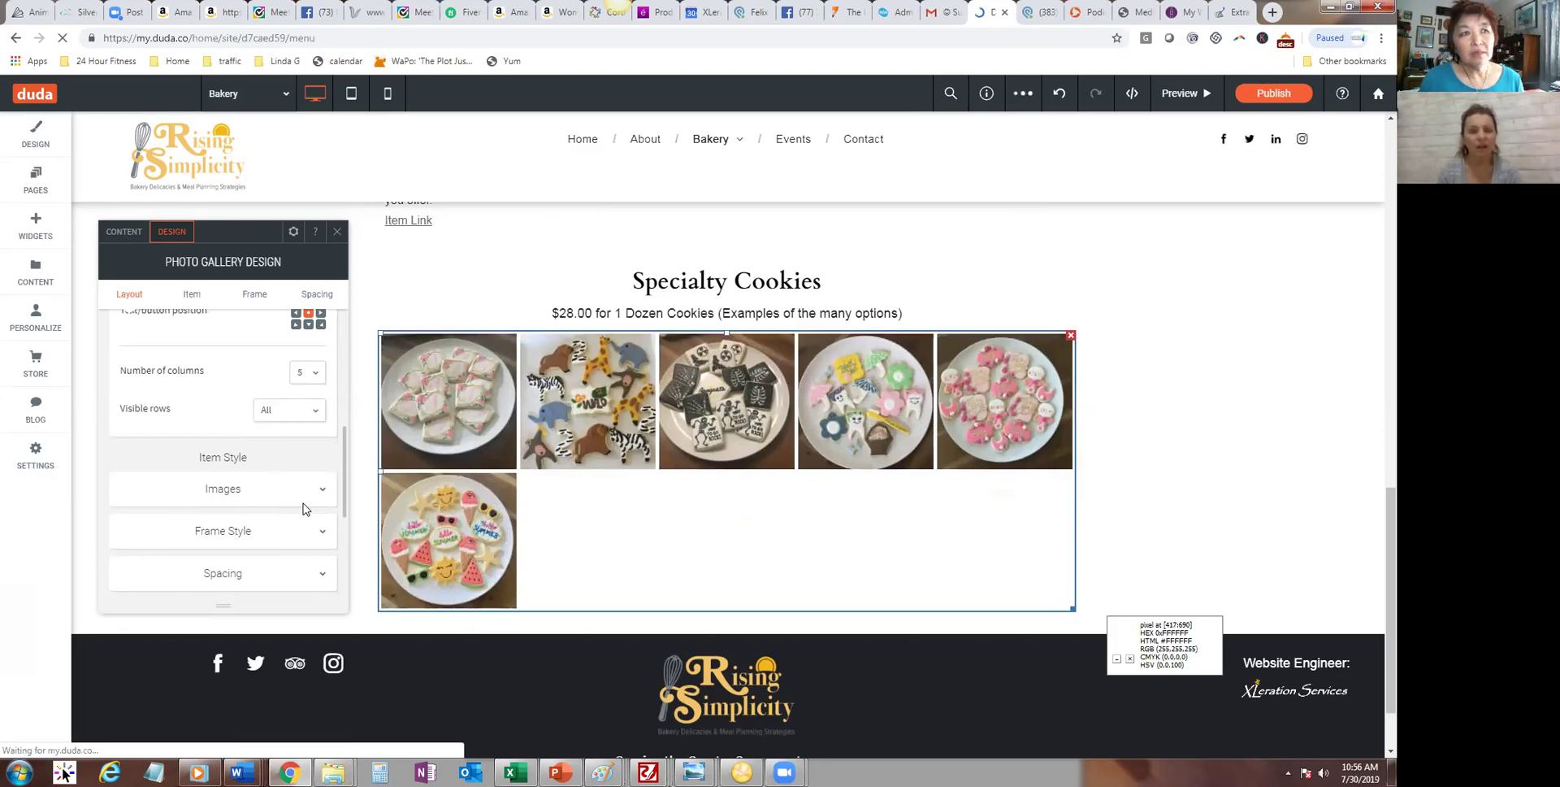
# Step: Try a 3-column layout on the Specialty Cookies gallery and return it to 4 columns
pyautogui.click(309, 376)
pyautogui.click(308, 443)
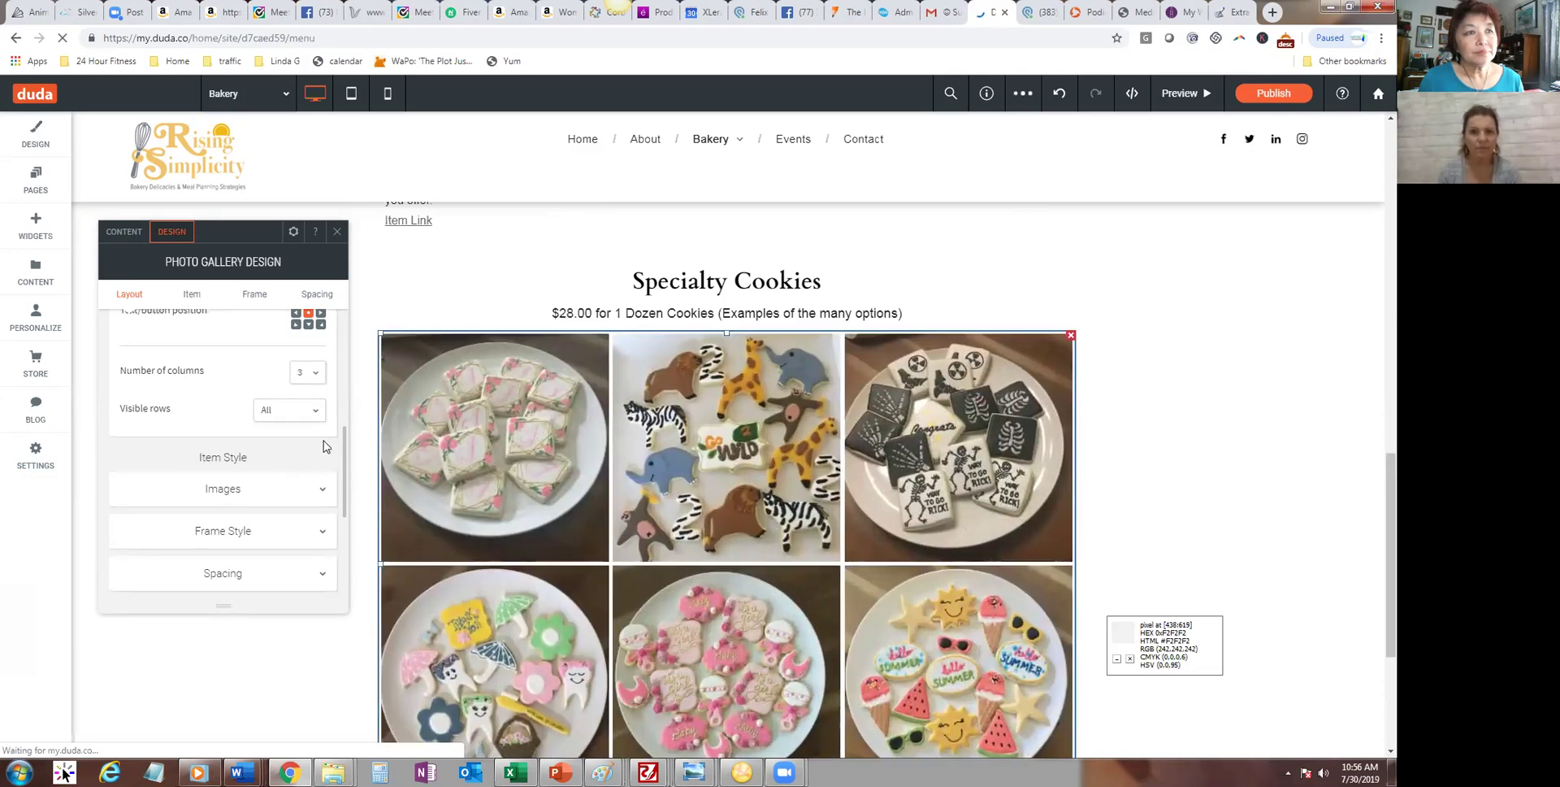
pyautogui.click(315, 375)
pyautogui.click(313, 468)
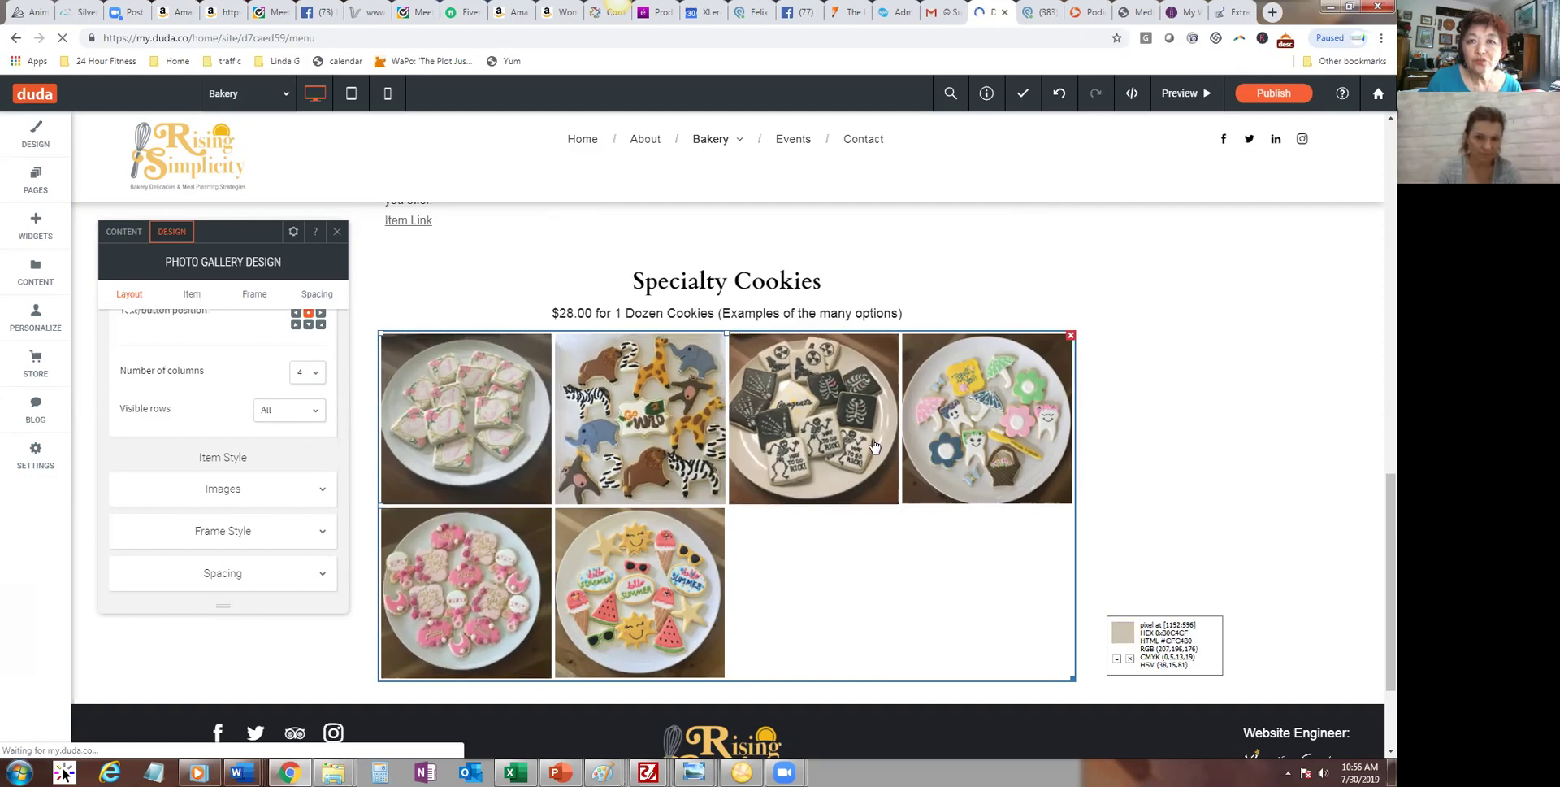
# Step: Set the Specialty Cookies gallery's entrance animation to Fade In From Bottom
pyautogui.click(639, 491)
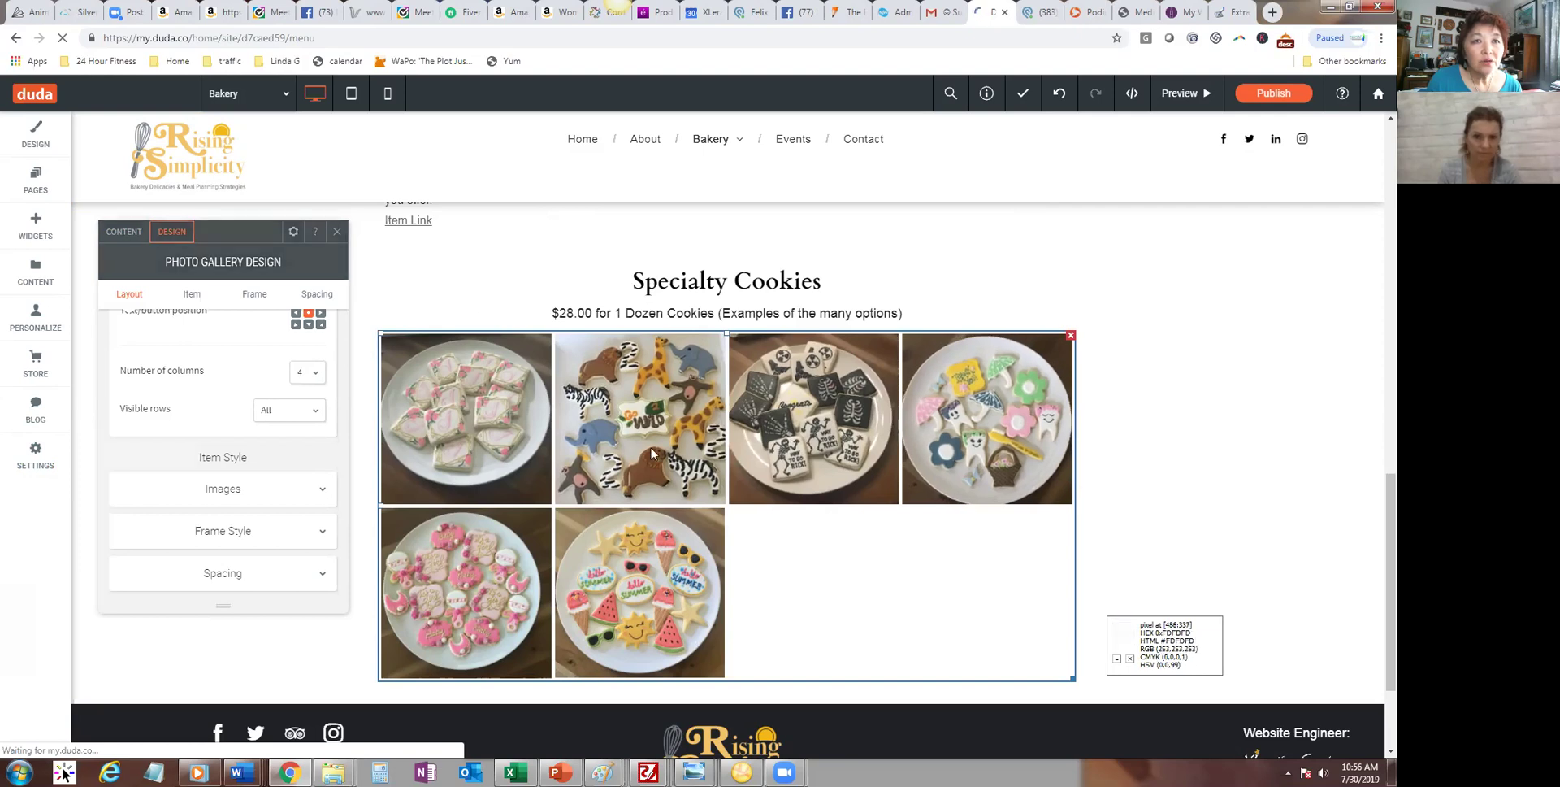
pyautogui.rightClick(754, 574)
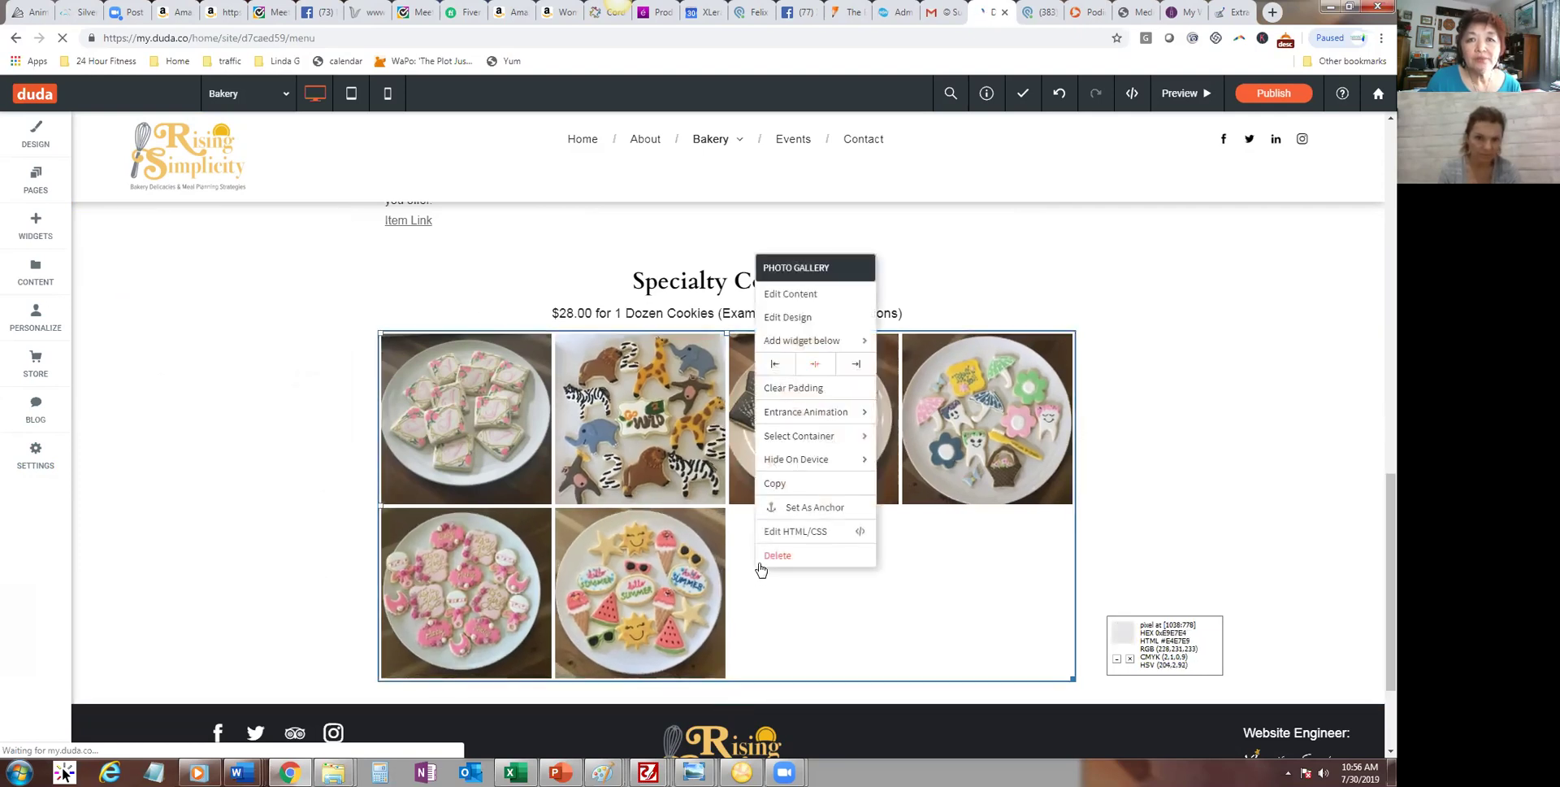
pyautogui.moveTo(835, 466)
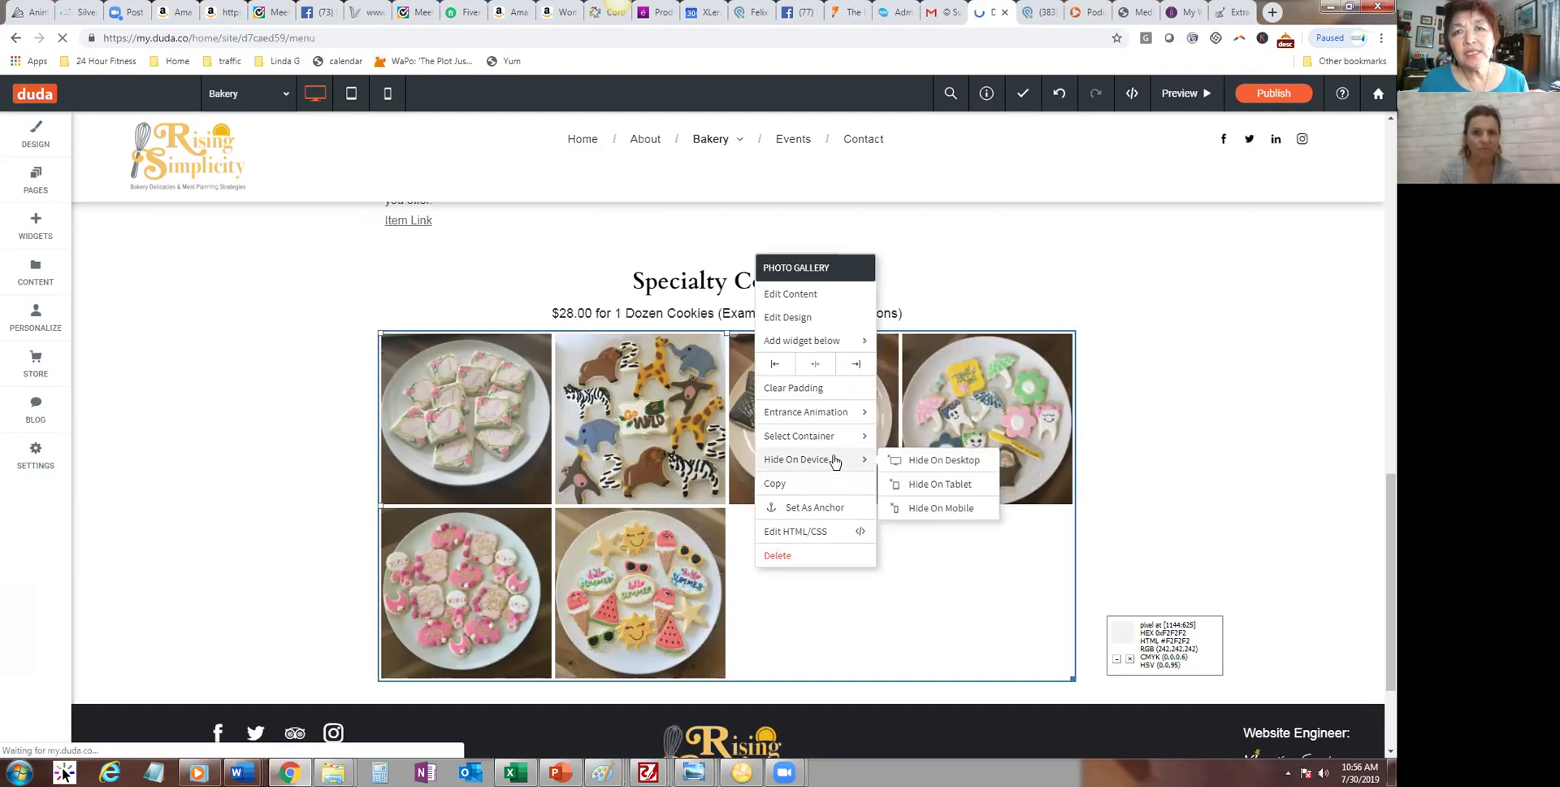
pyautogui.moveTo(841, 415)
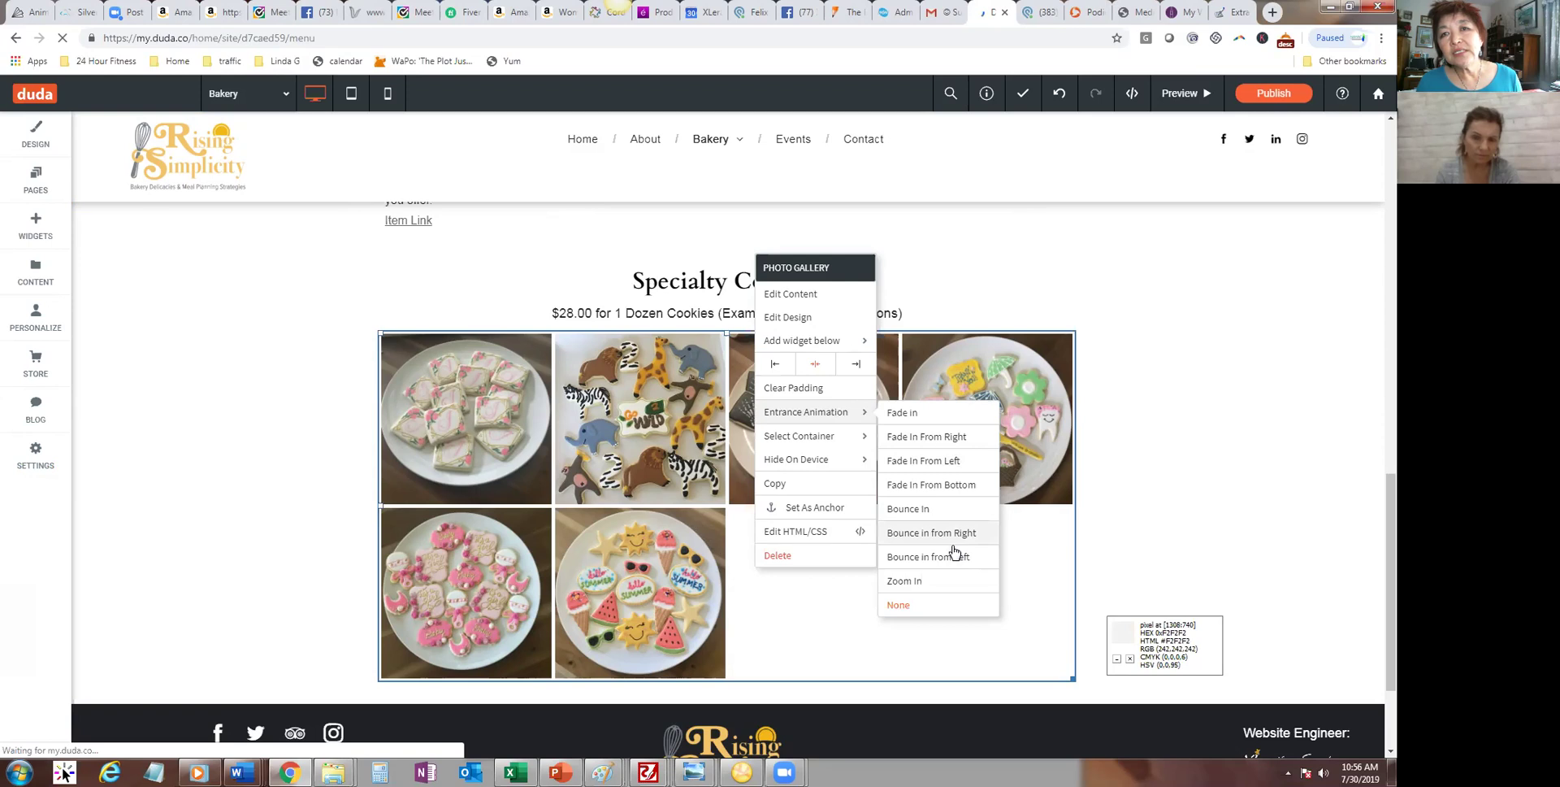
pyautogui.click(956, 493)
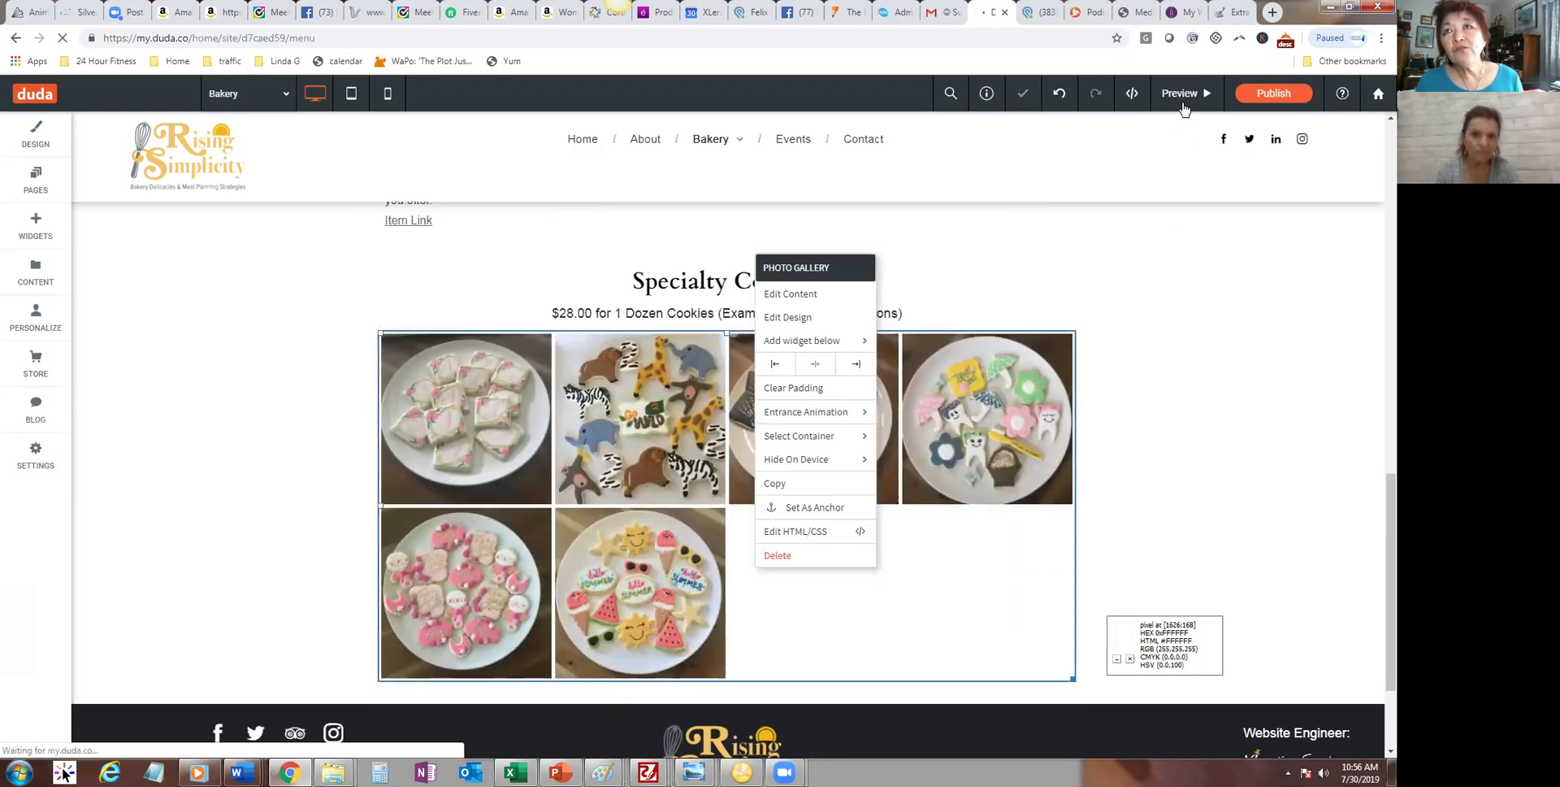
# Step: Preview the Bakery page and look through it from the header down to the Specialty Cookies section
pyautogui.click(1188, 101)
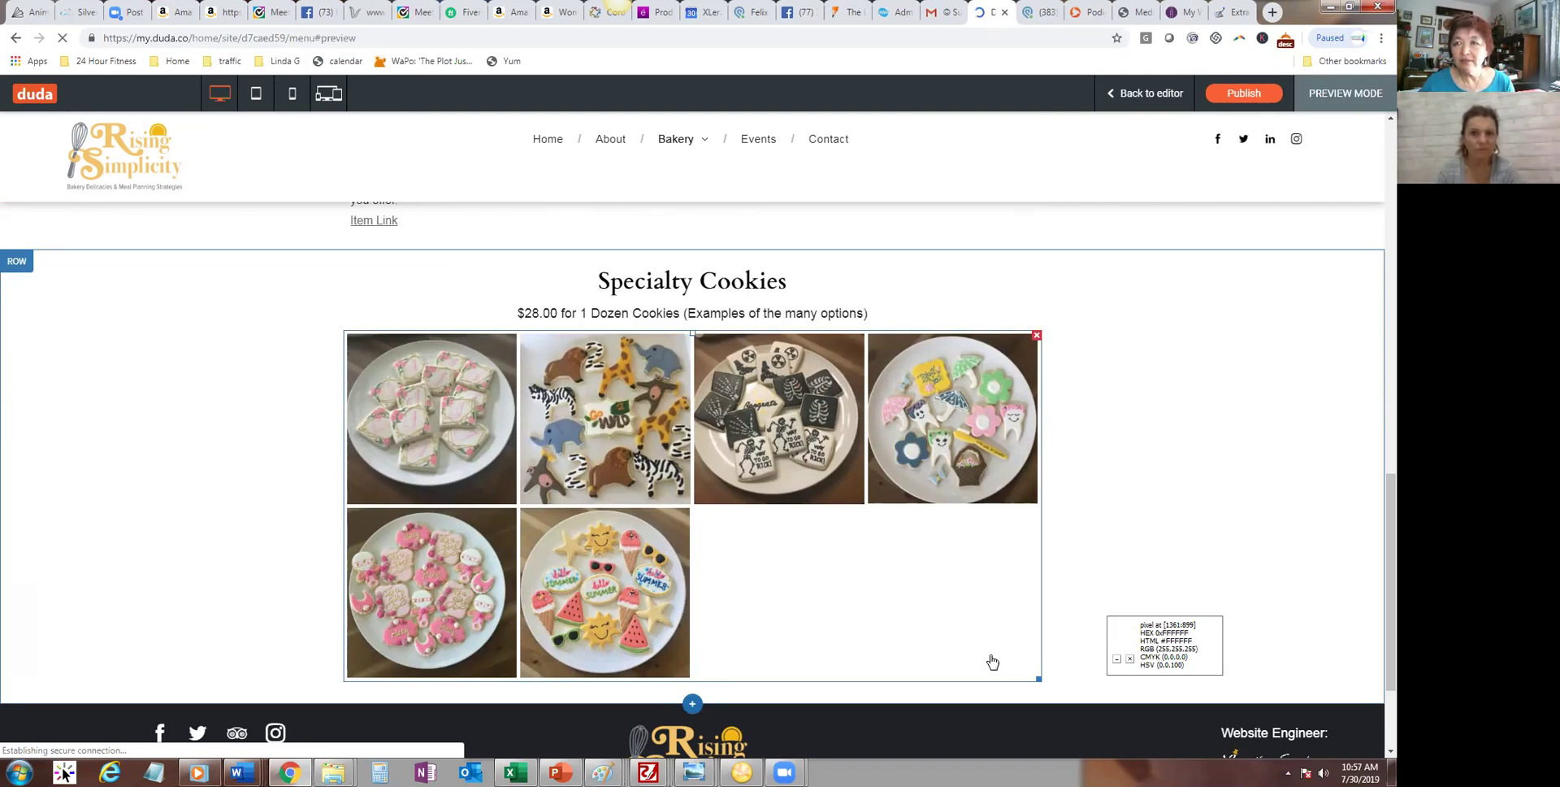
pyautogui.moveTo(1373, 599); pyautogui.dragTo(1363, 208)
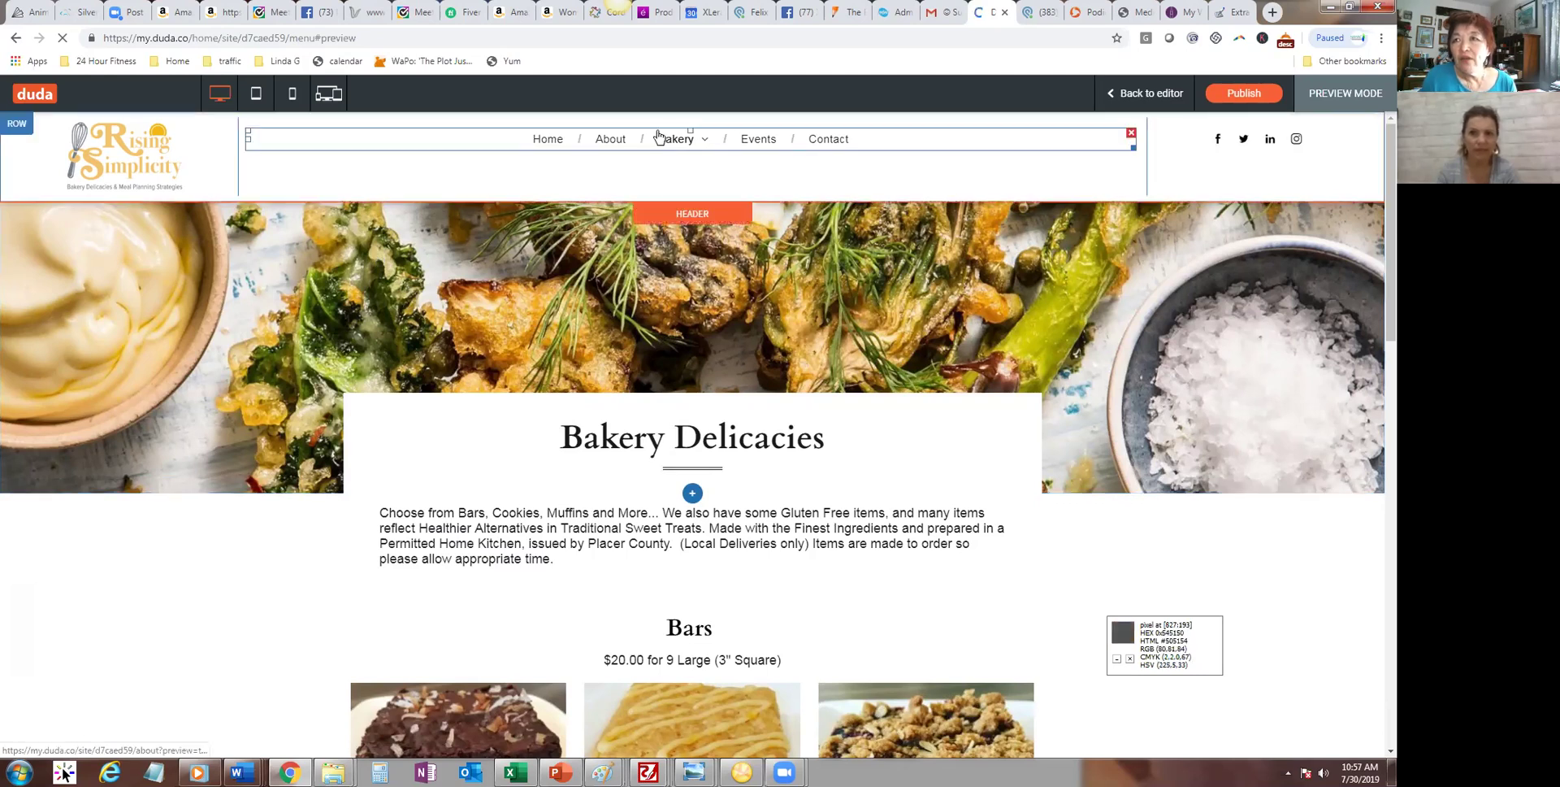
pyautogui.moveTo(1375, 237); pyautogui.dragTo(1376, 529)
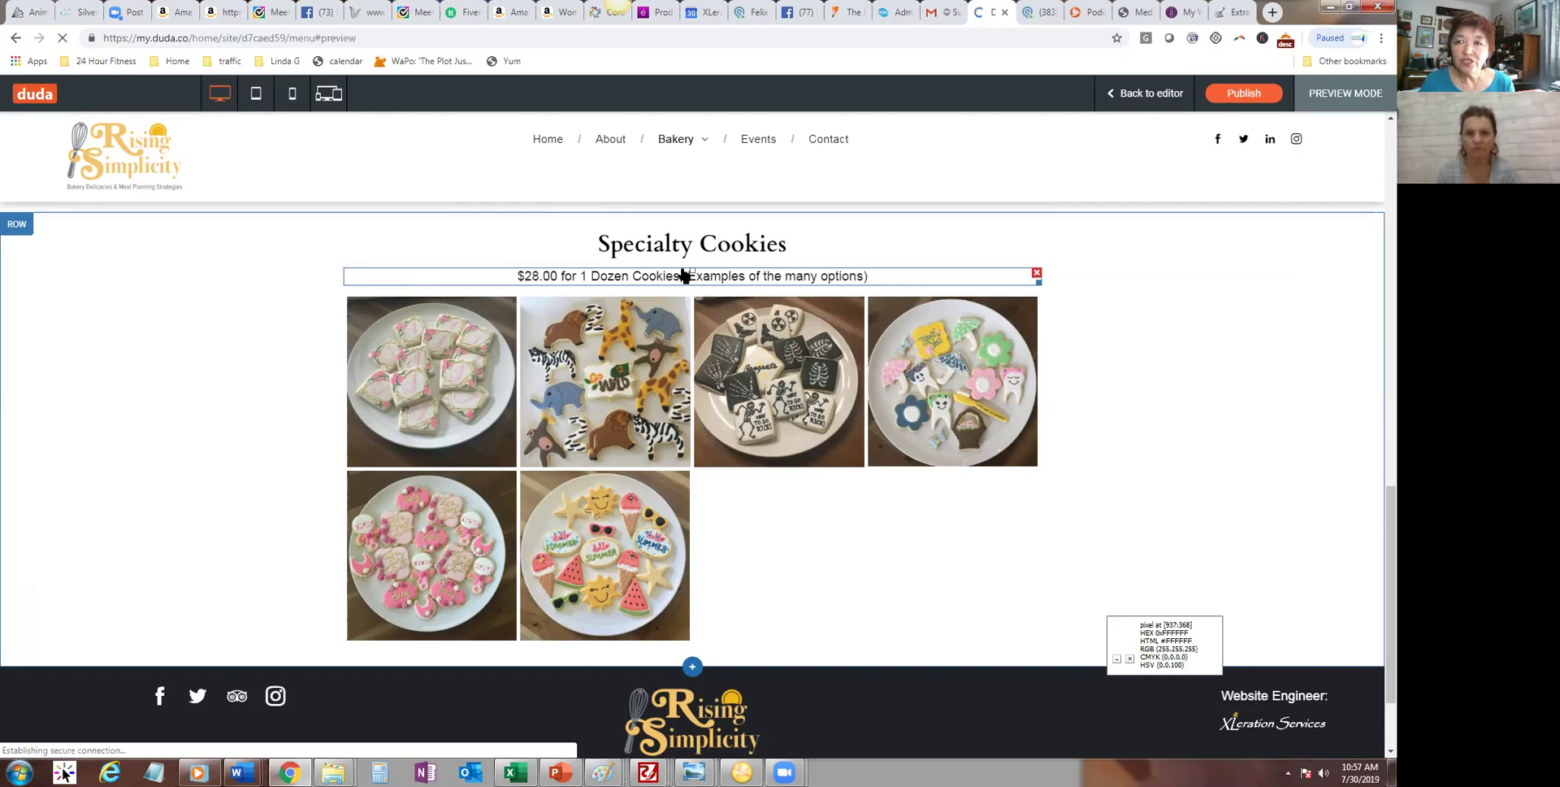
# Step: Copy the Specialty Cookies row and paste a duplicate of it beneath the original
pyautogui.click(20, 226)
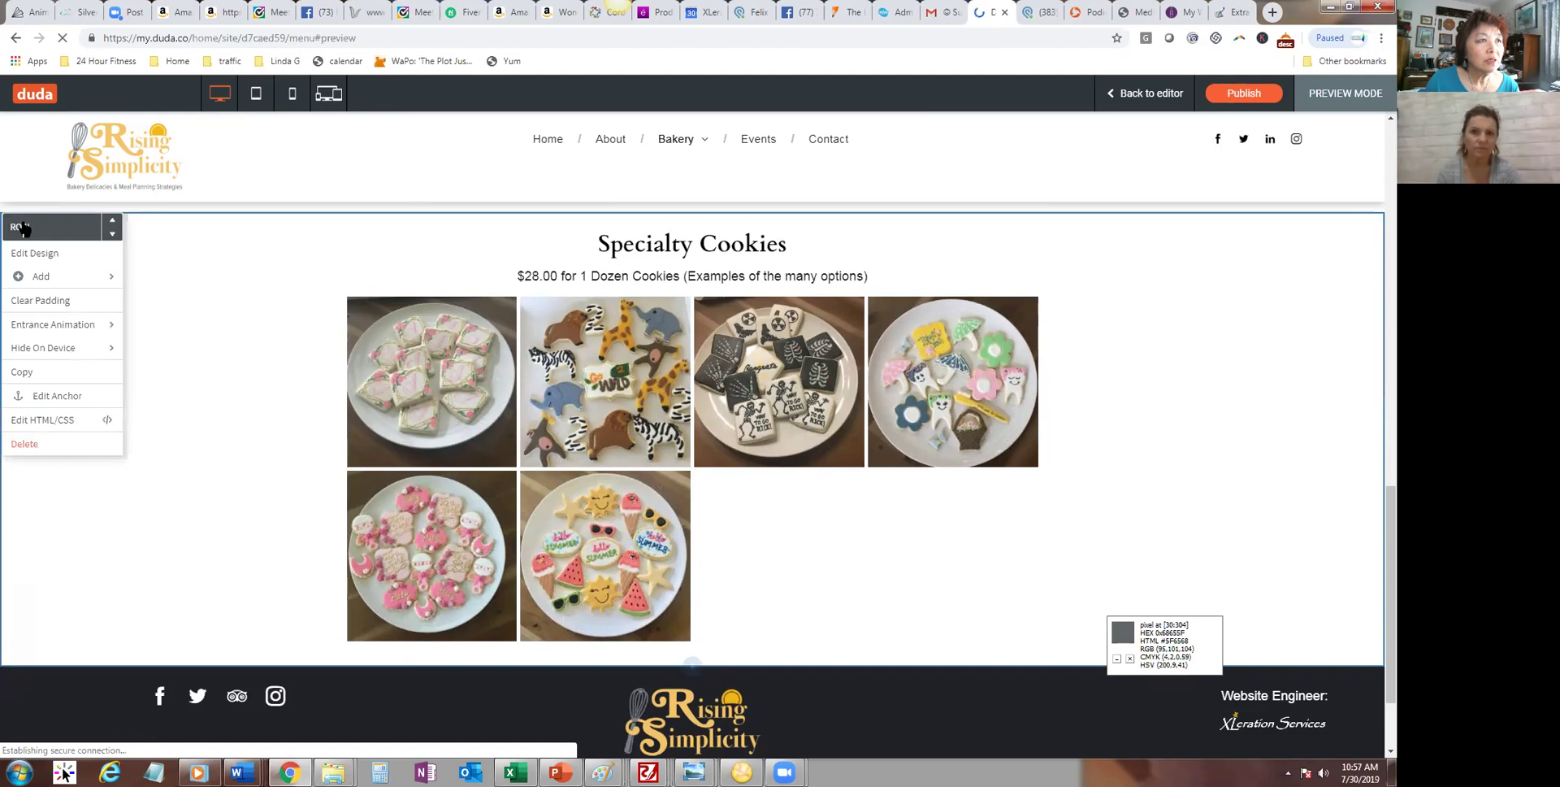
pyautogui.click(34, 372)
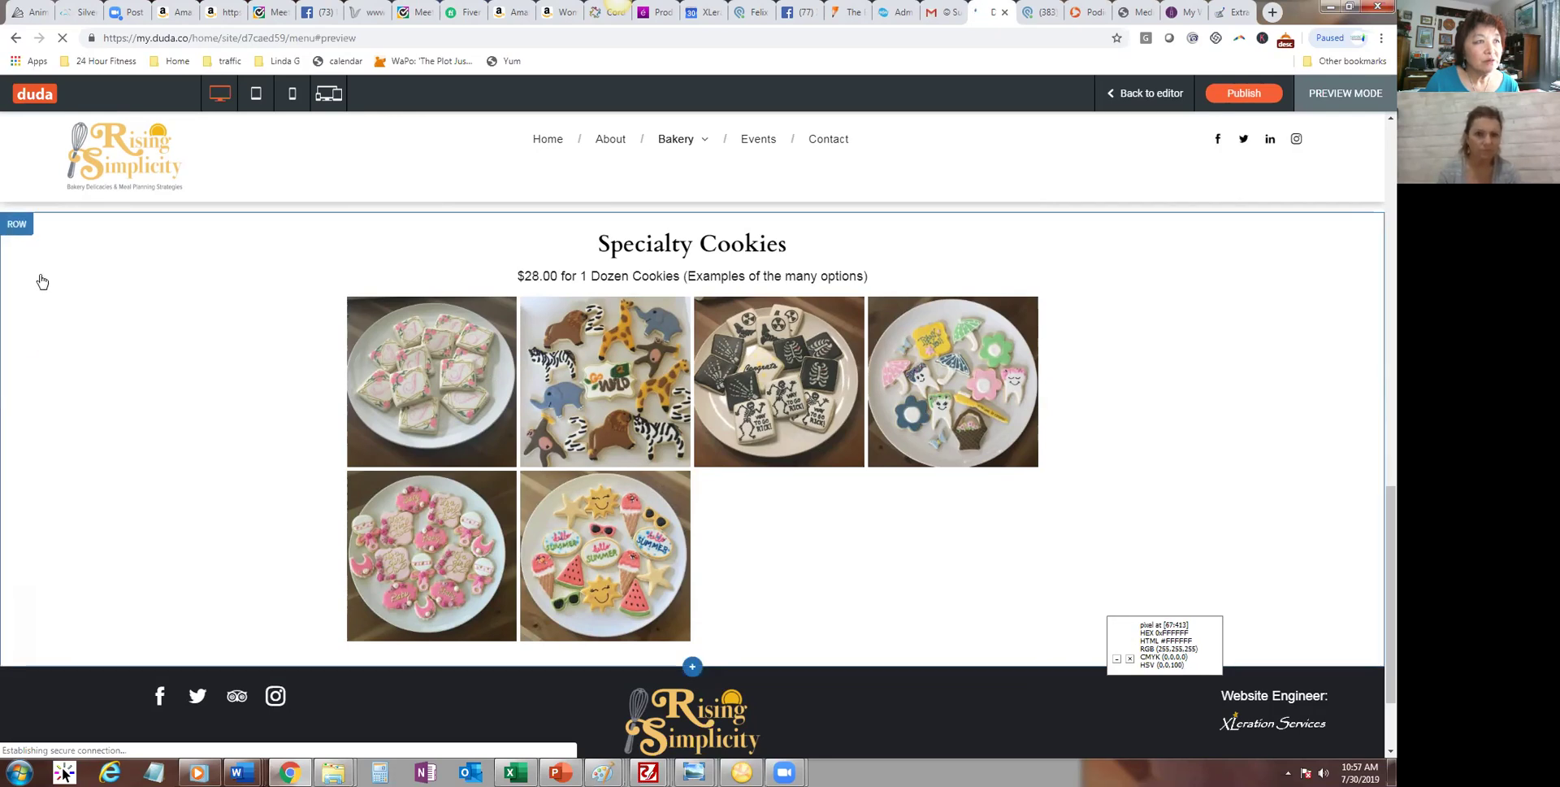
pyautogui.click(16, 231)
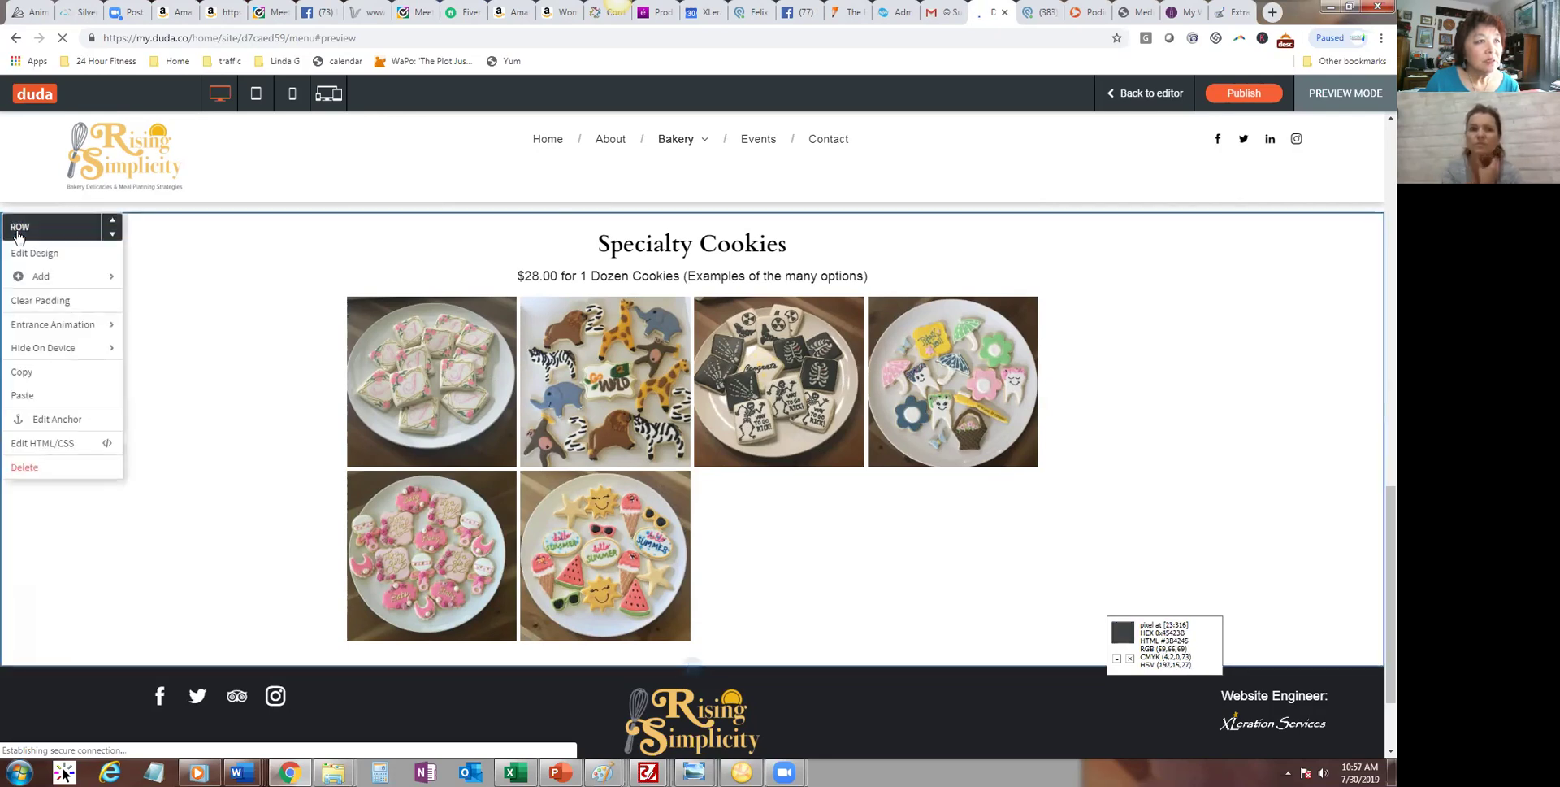
pyautogui.click(23, 395)
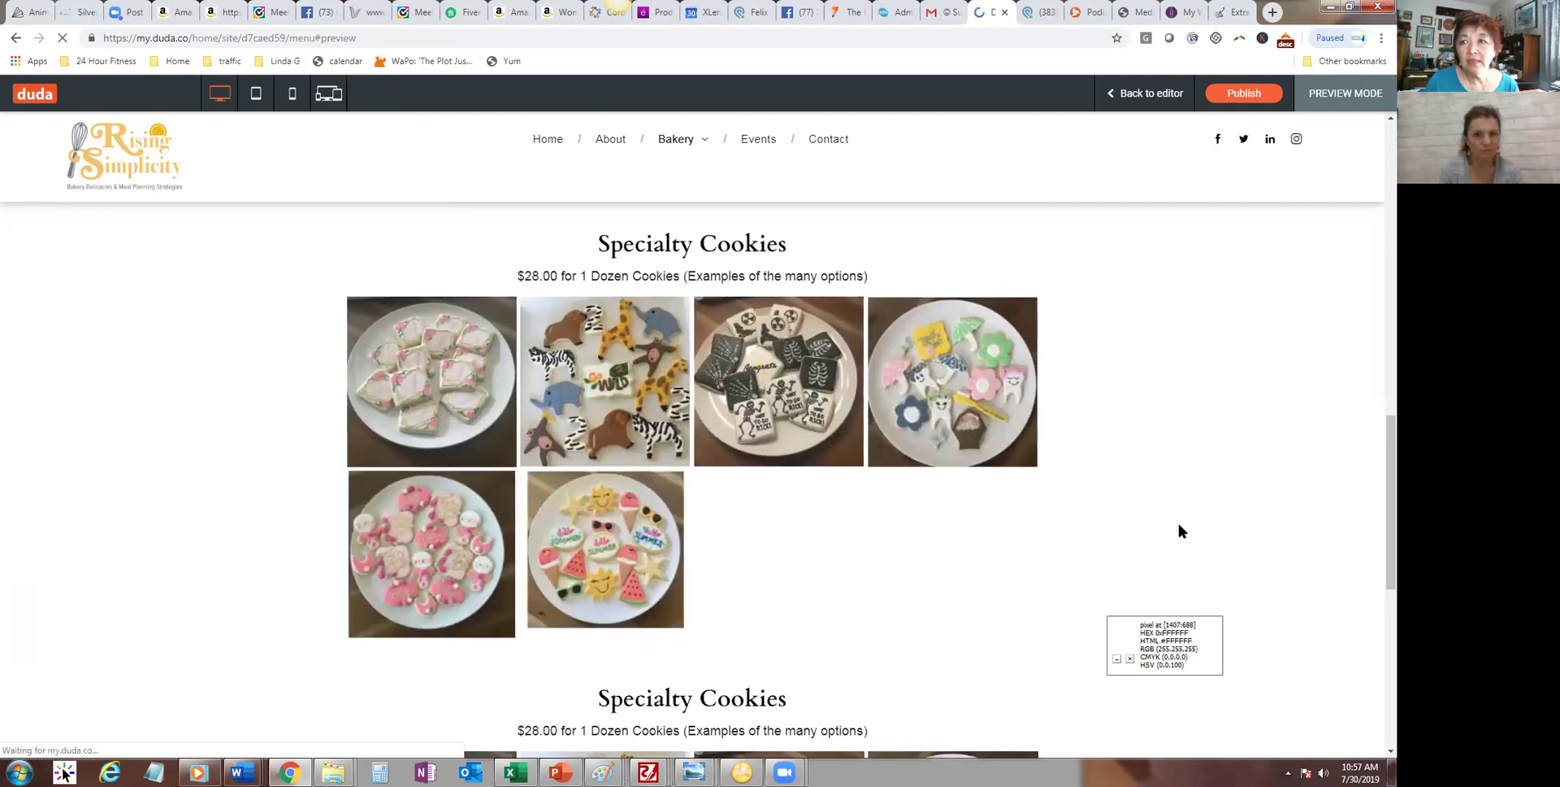
# Step: View the skeleton cookies image enlarged in the duplicated gallery and return to the editor
pyautogui.scroll(-2, 1300, 504)
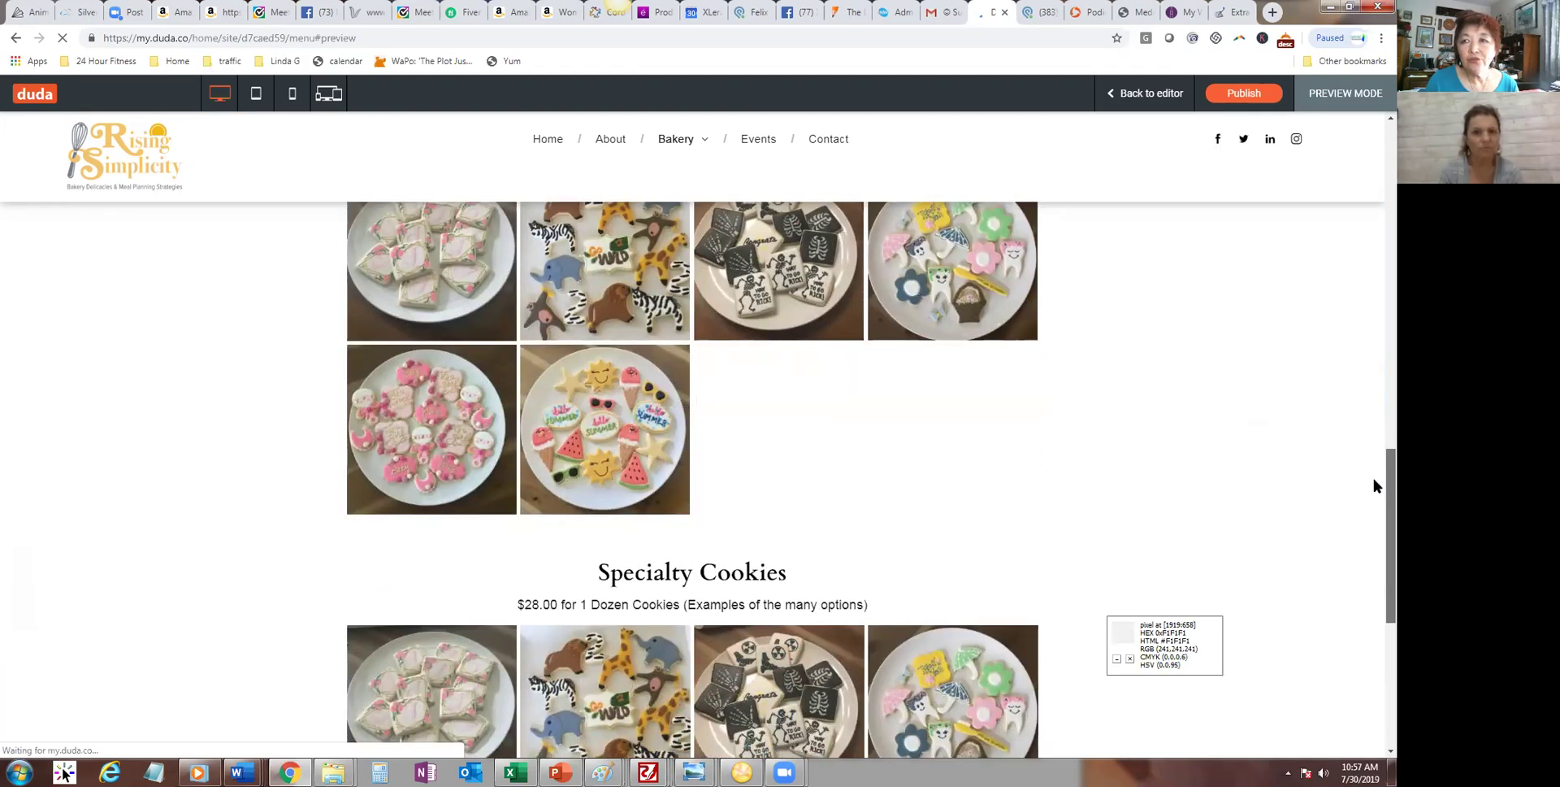
pyautogui.scroll(-2, 1374, 503)
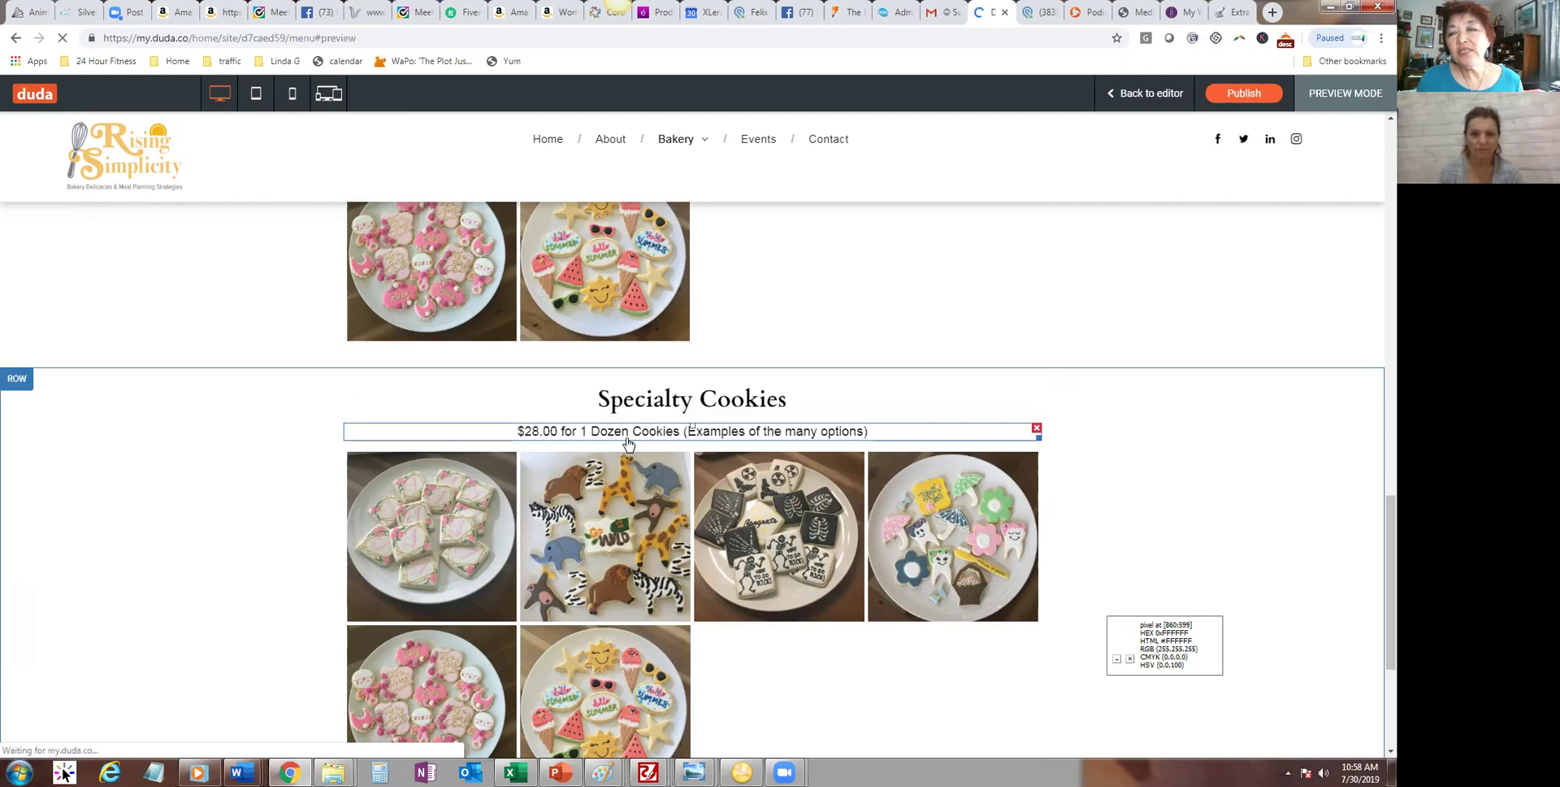
pyautogui.click(721, 529)
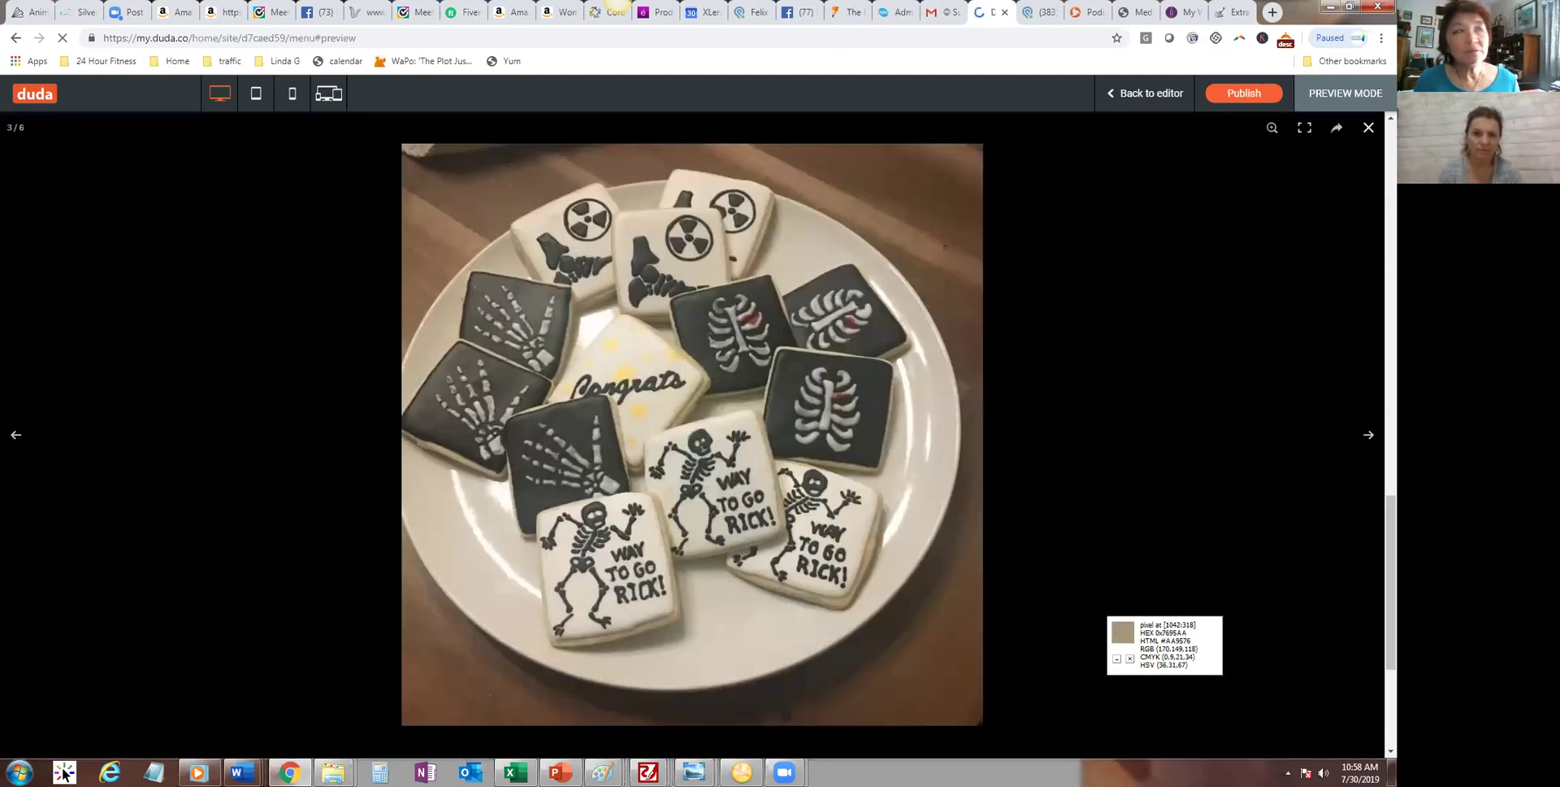
pyautogui.click(19, 437)
pyautogui.click(1145, 97)
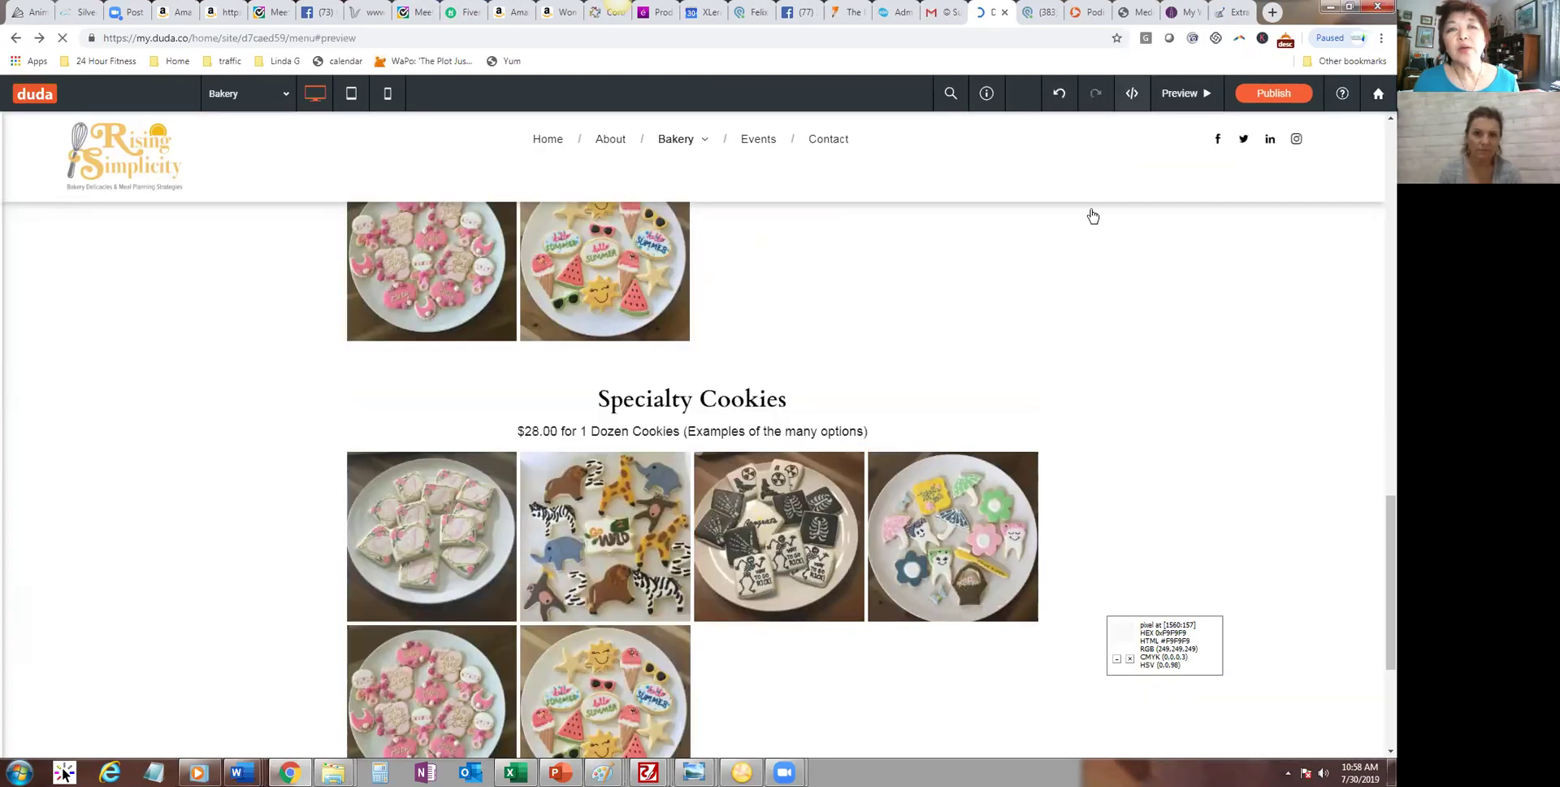
# Step: Delete all images from the duplicated Specialty Cookies gallery
pyautogui.click(849, 714)
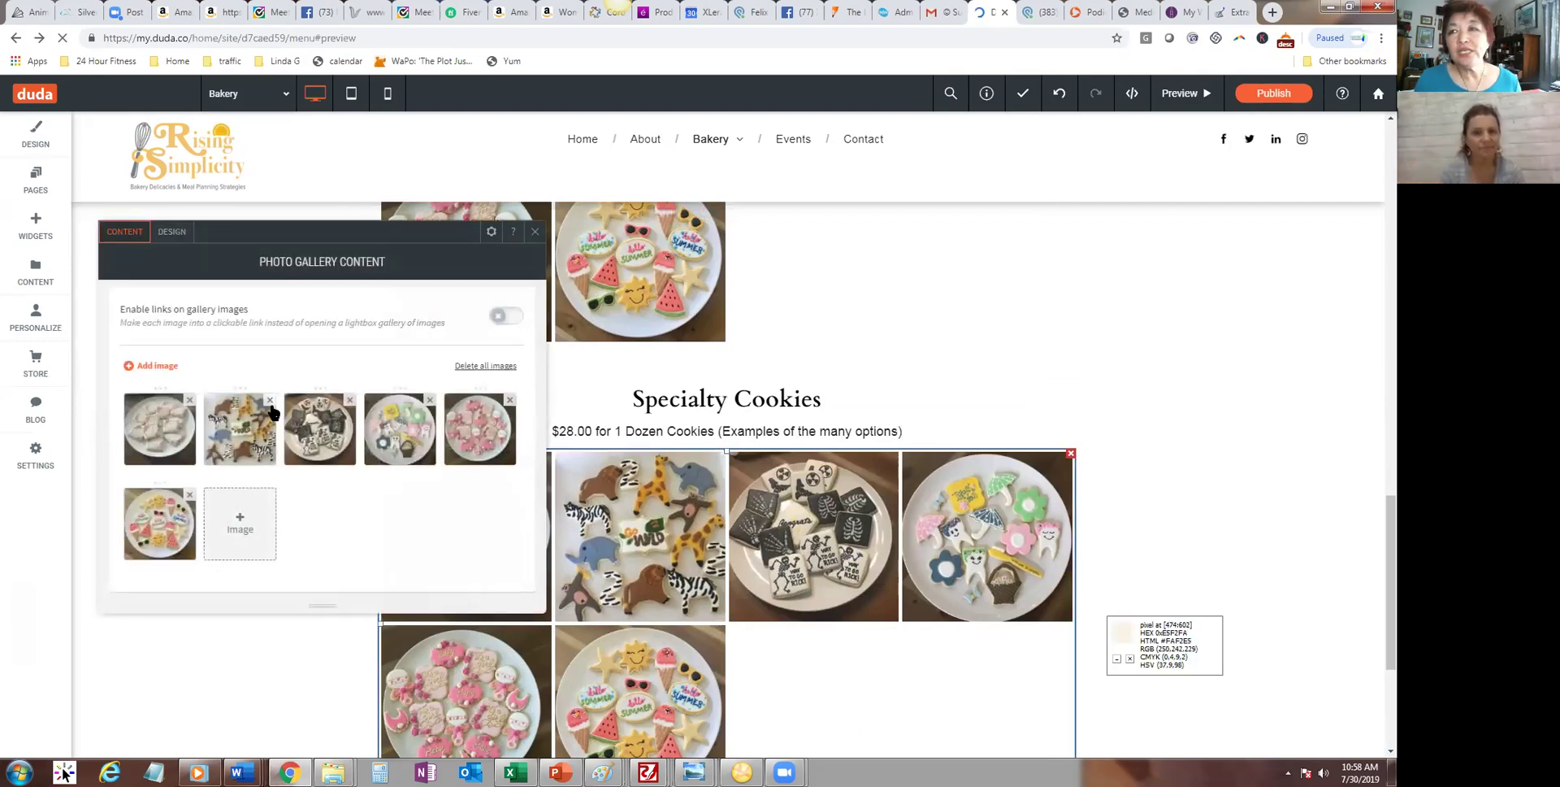
pyautogui.click(498, 367)
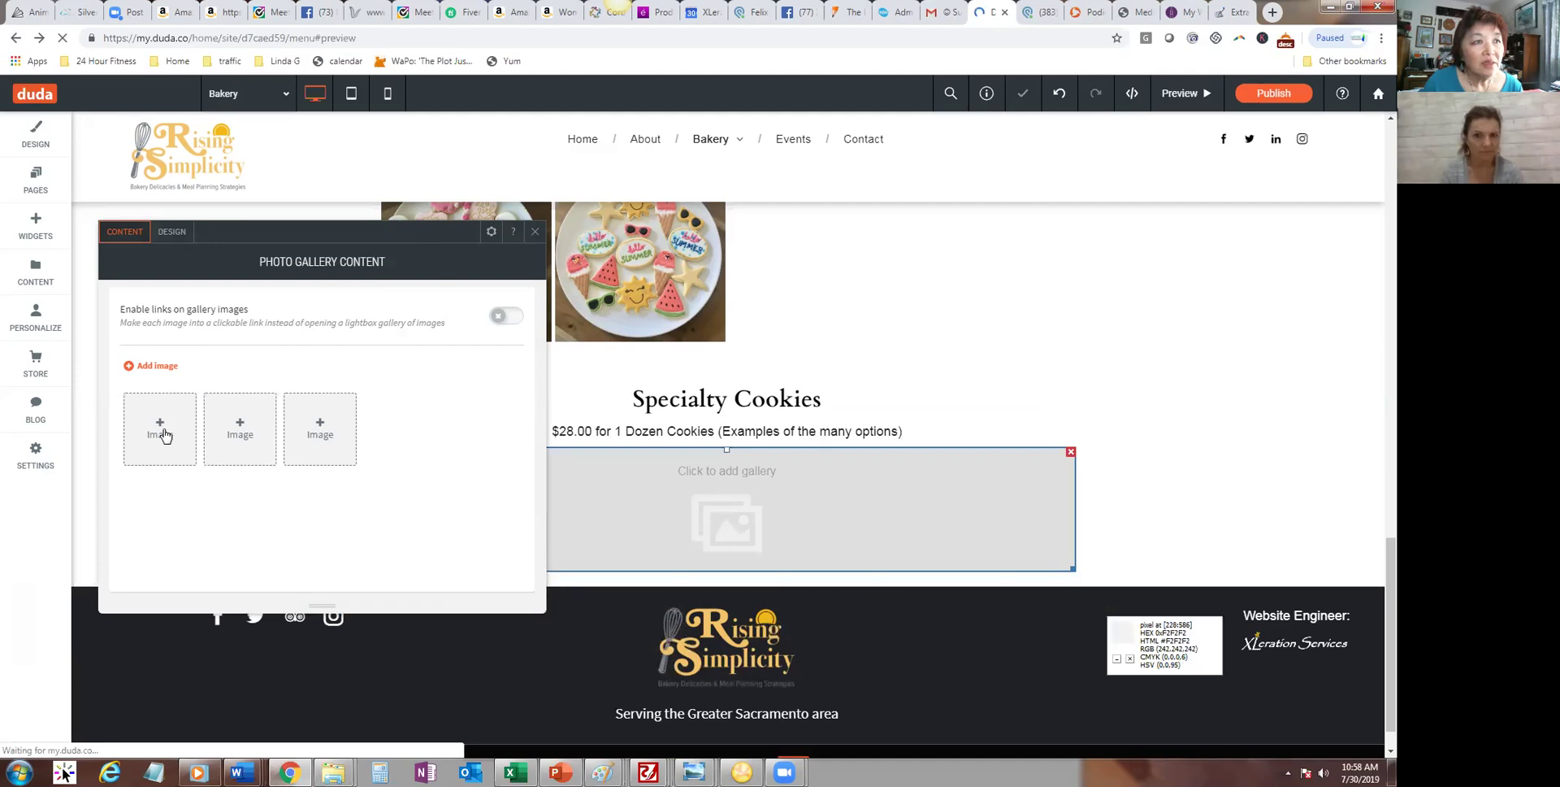
pyautogui.click(207, 428)
pyautogui.click(731, 561)
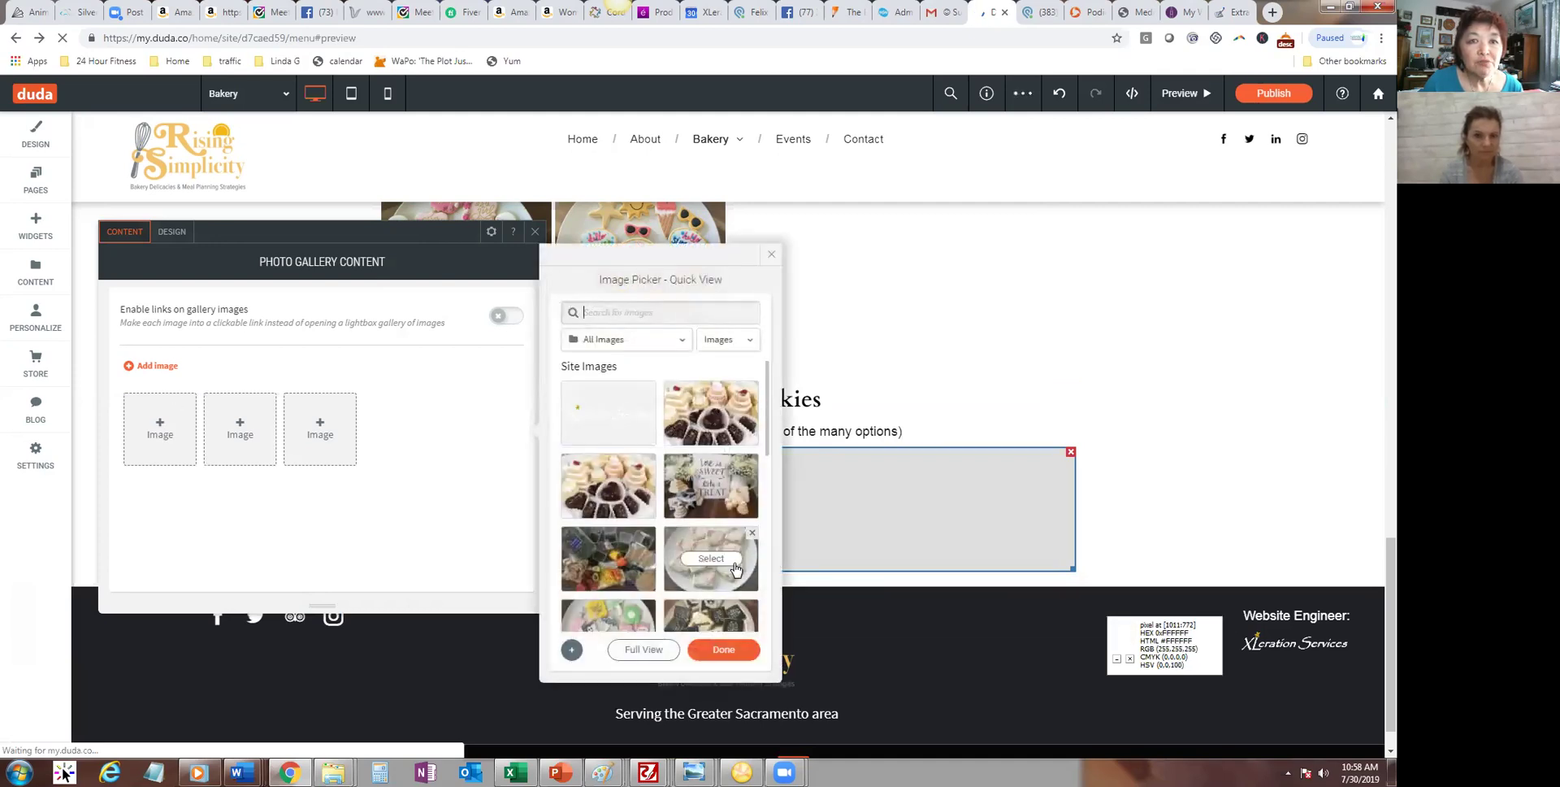
pyautogui.click(771, 257)
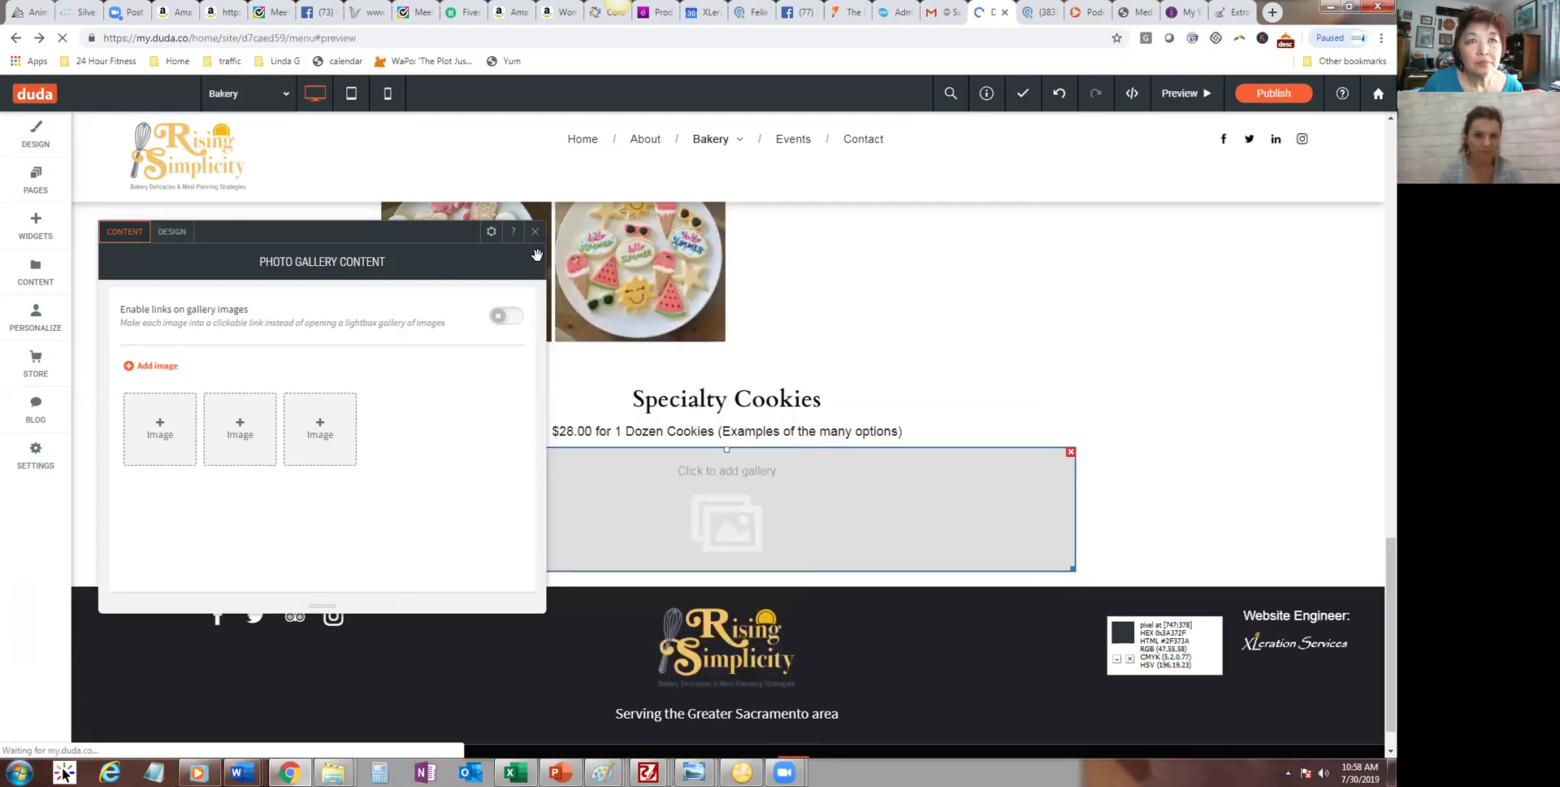
# Step: Add the site image of pink-and-white cookies on a plate to the emptied duplicate gallery and close its content settings
pyautogui.click(659, 492)
pyautogui.click(699, 571)
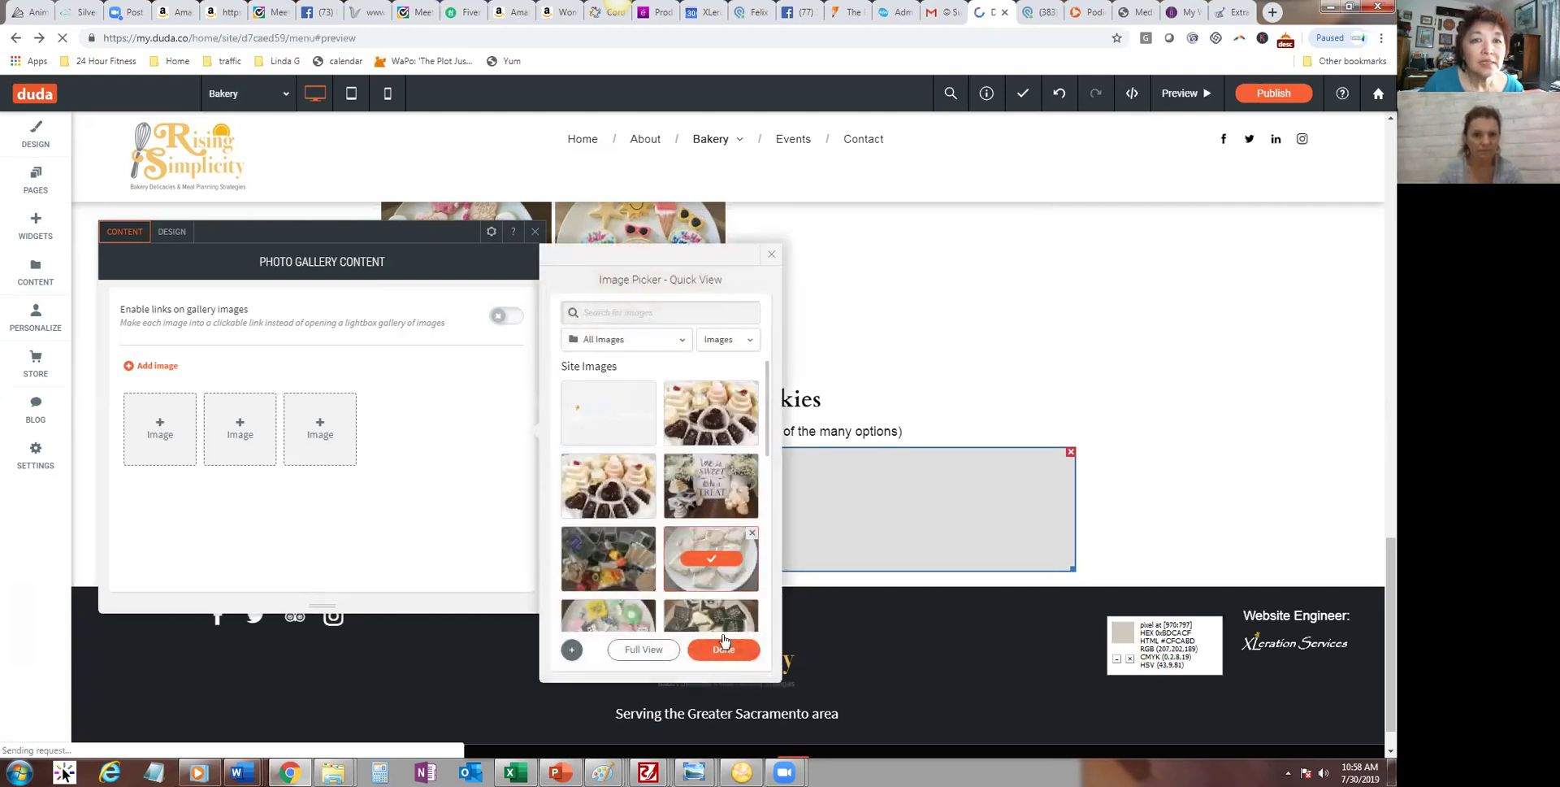
pyautogui.click(724, 650)
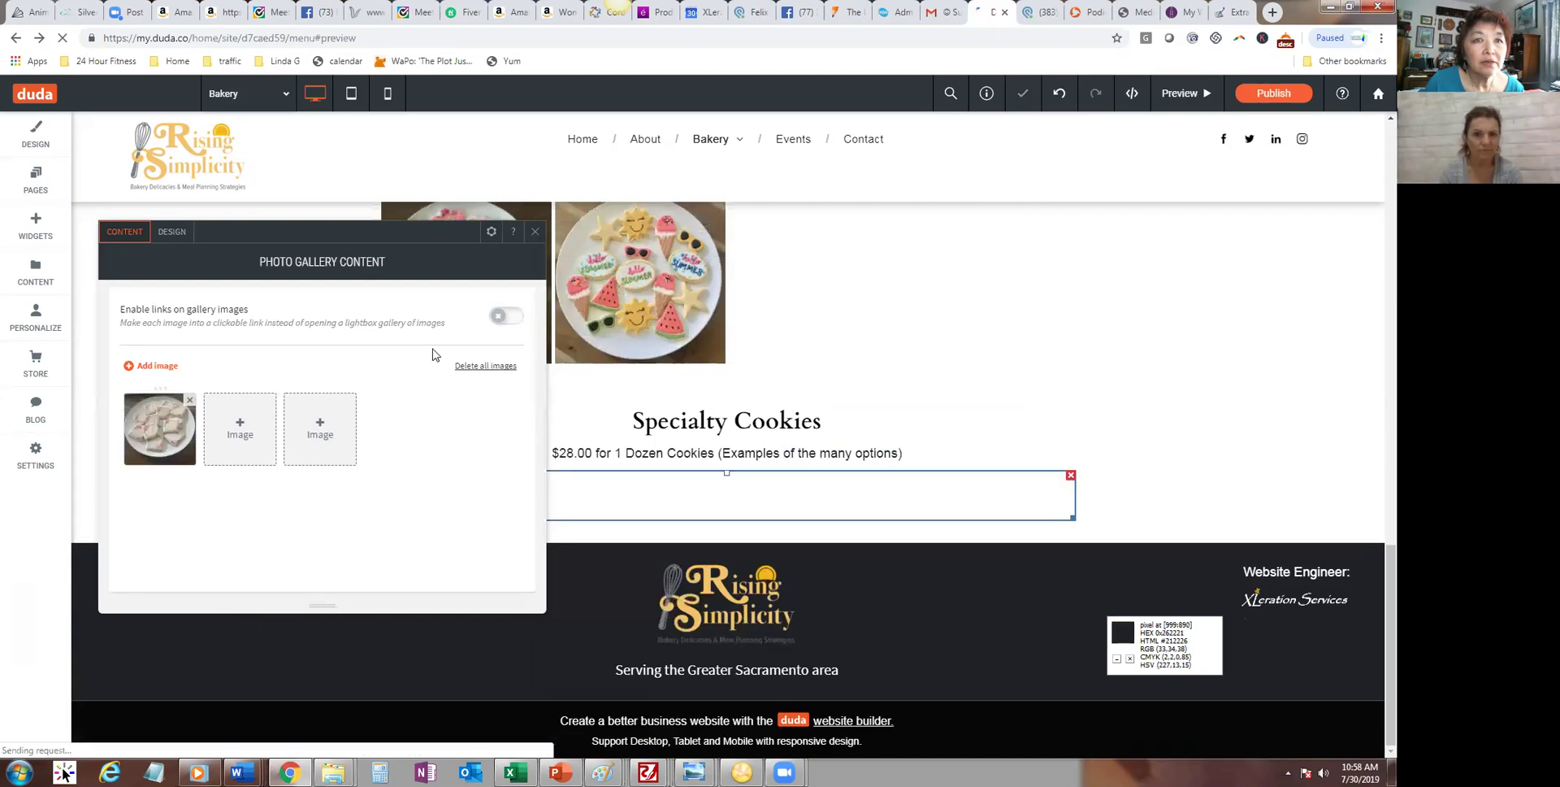
pyautogui.click(787, 231)
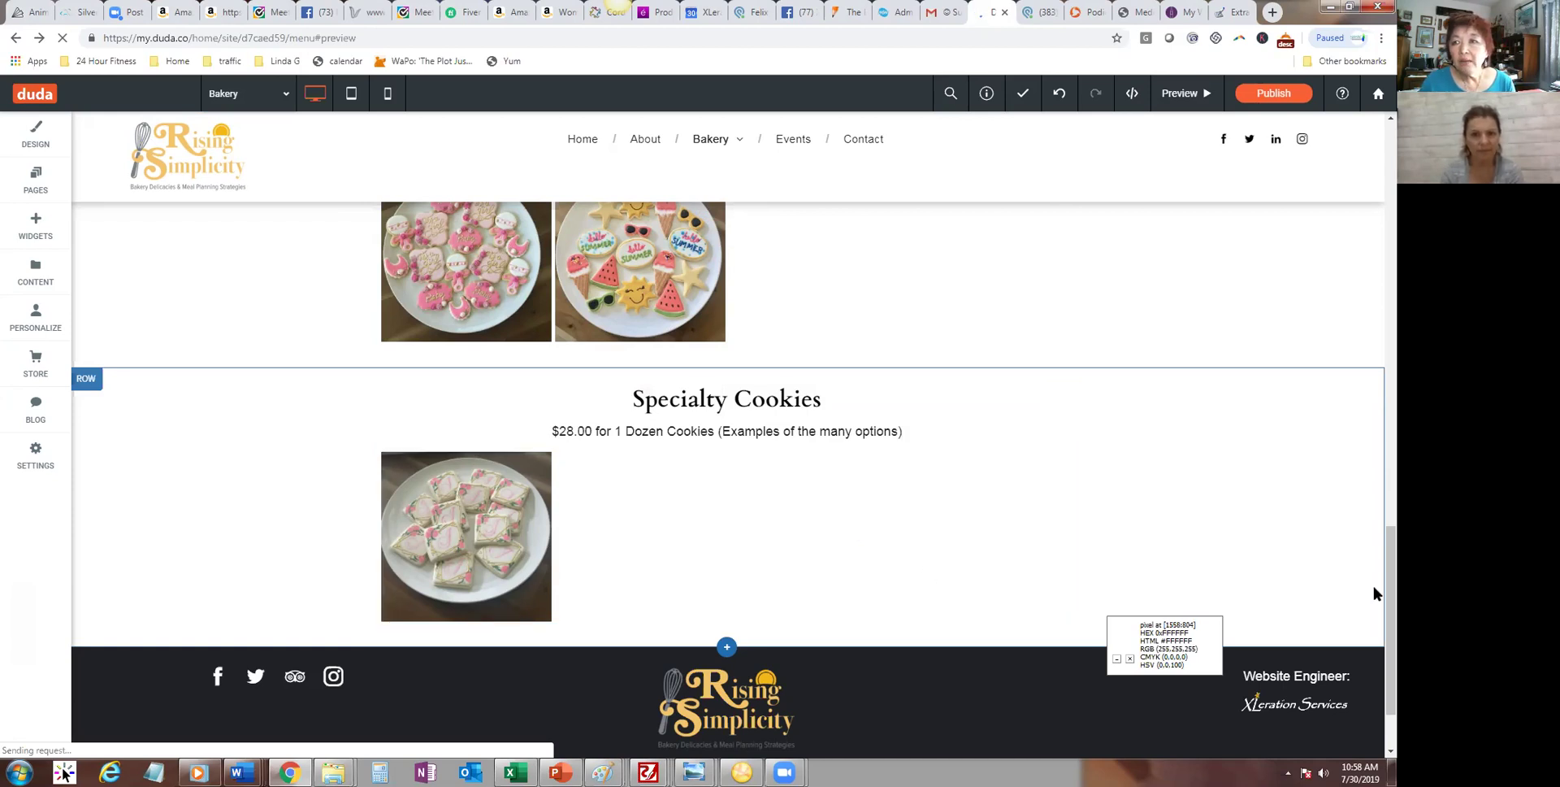
pyautogui.scroll(3, 1374, 560)
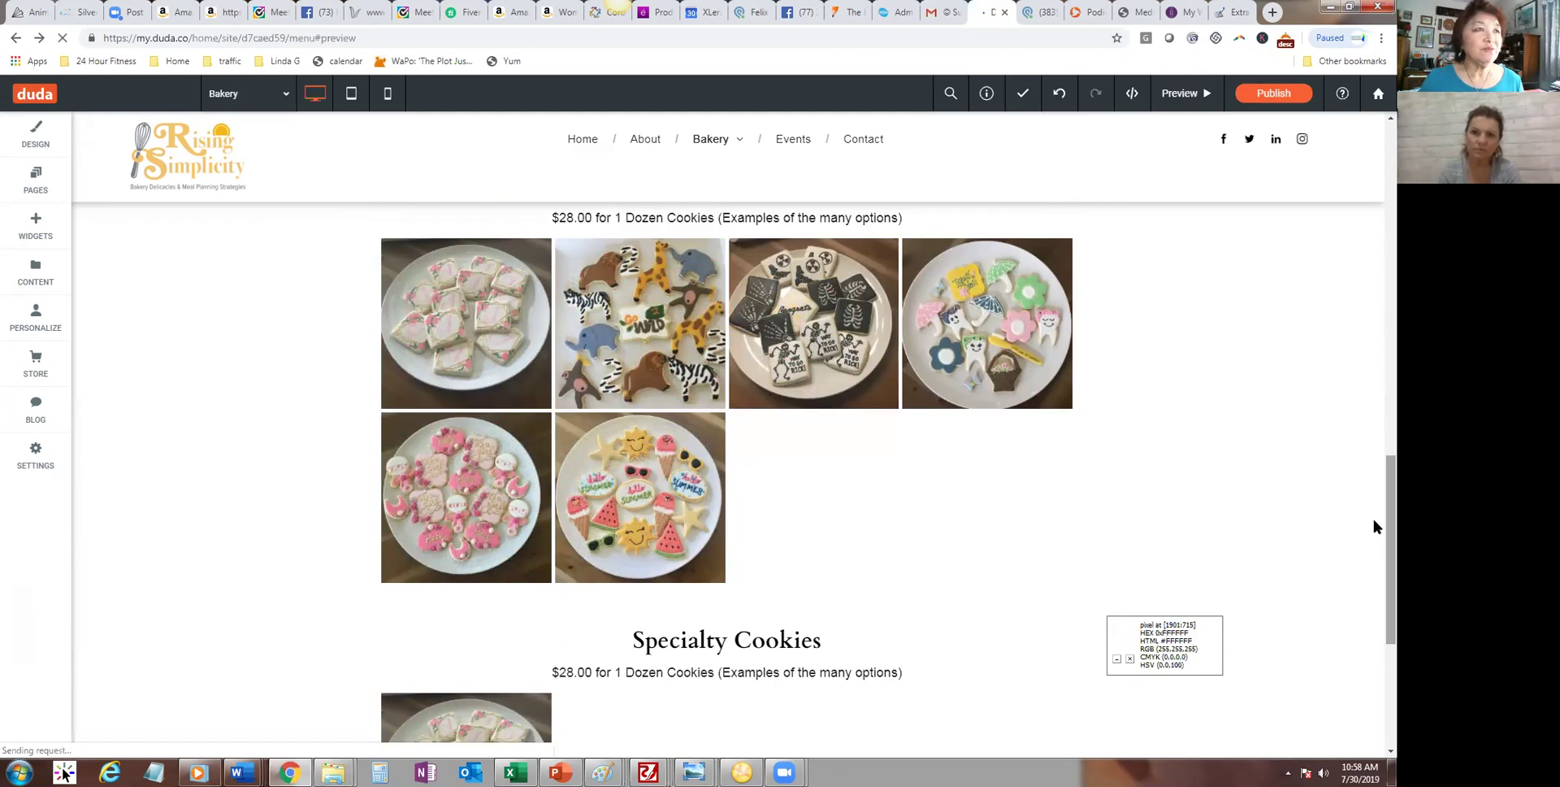
# Step: Look through the available site widgets, from the popular and basic ones to the media and business groups
pyautogui.click(36, 228)
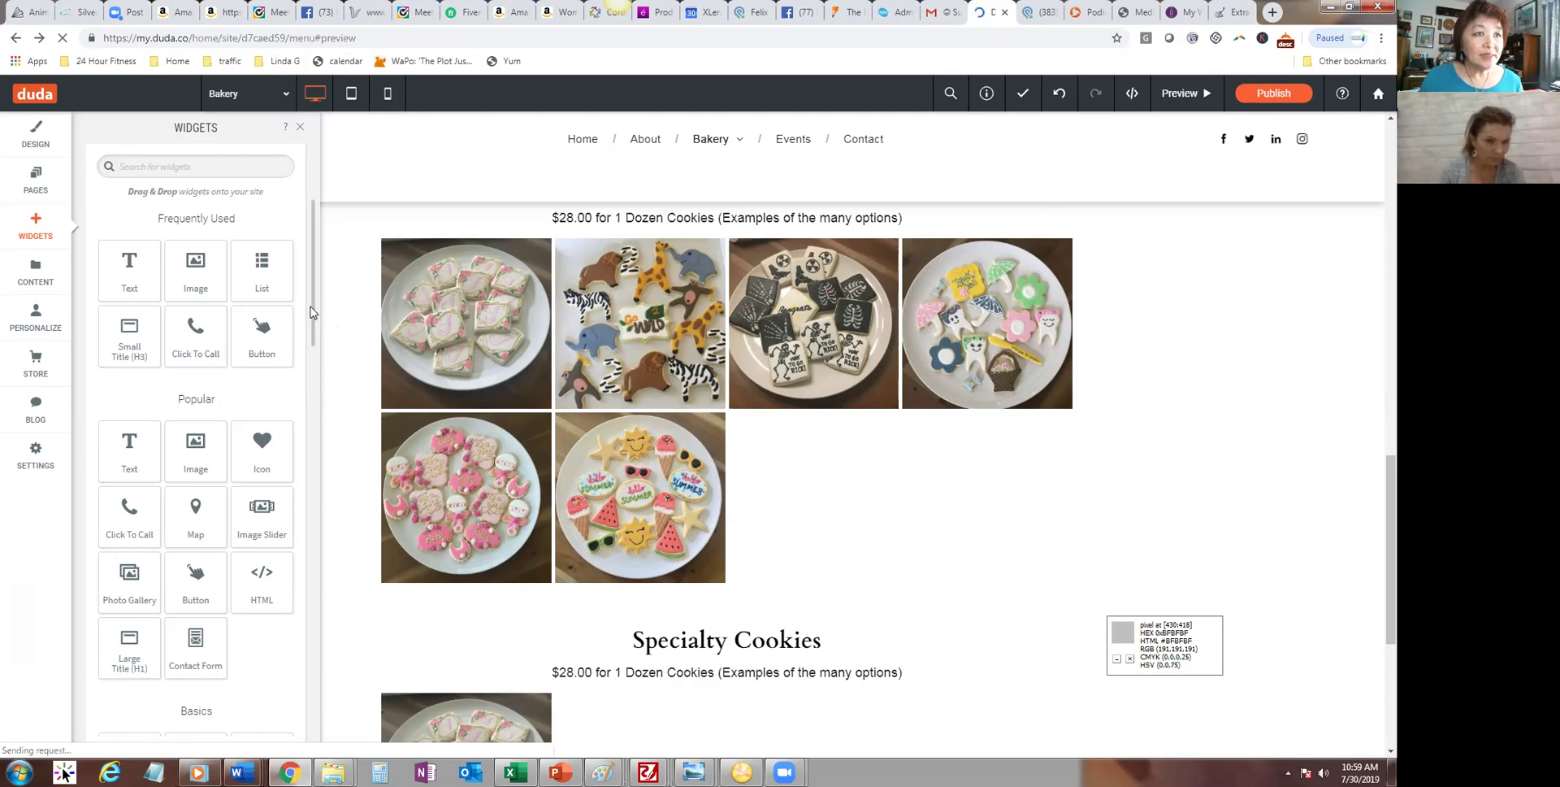
pyautogui.scroll(-3, 310, 312)
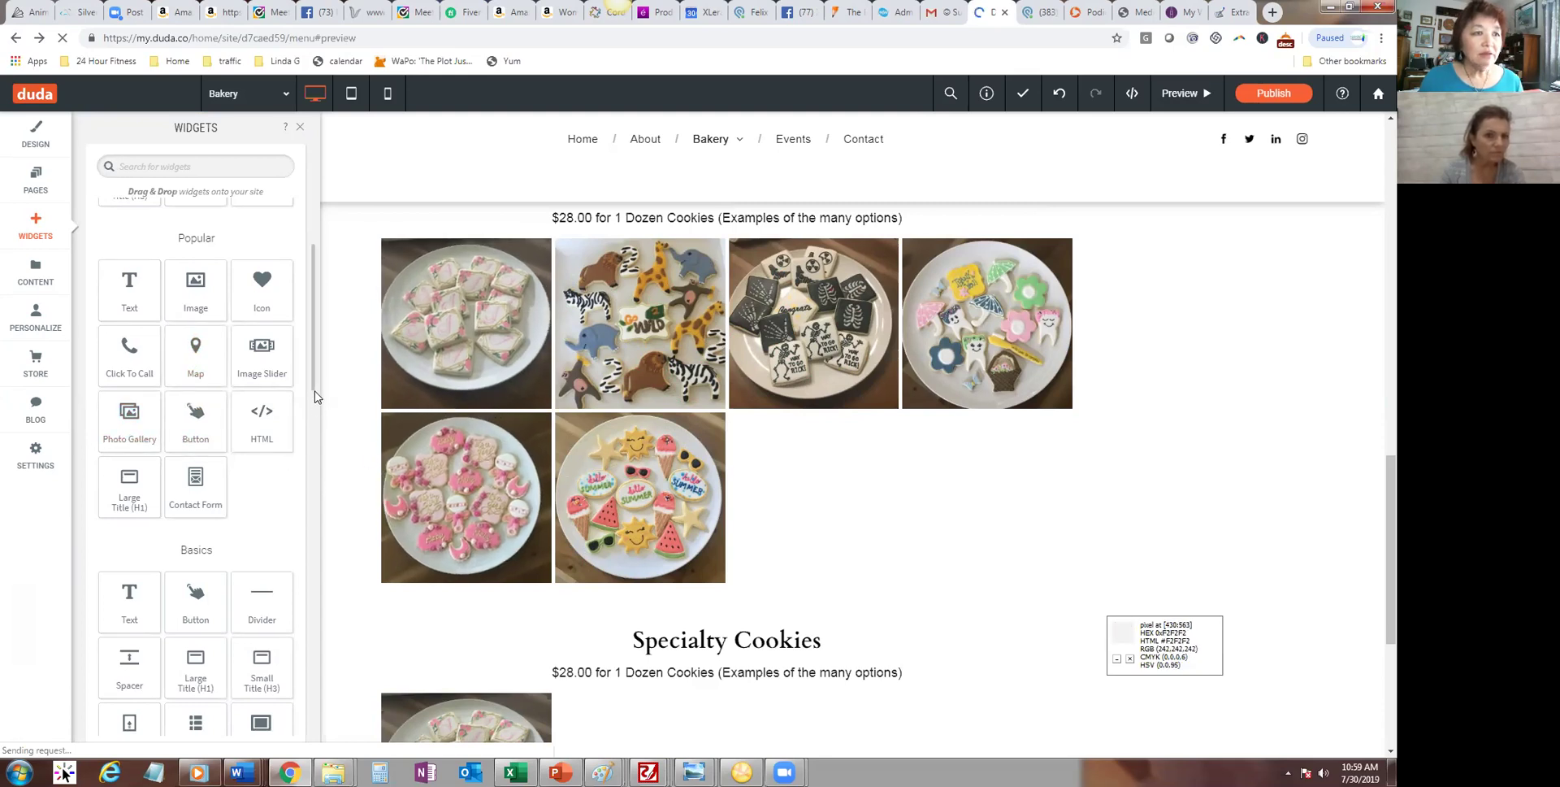
pyautogui.moveTo(313, 372); pyautogui.dragTo(321, 487)
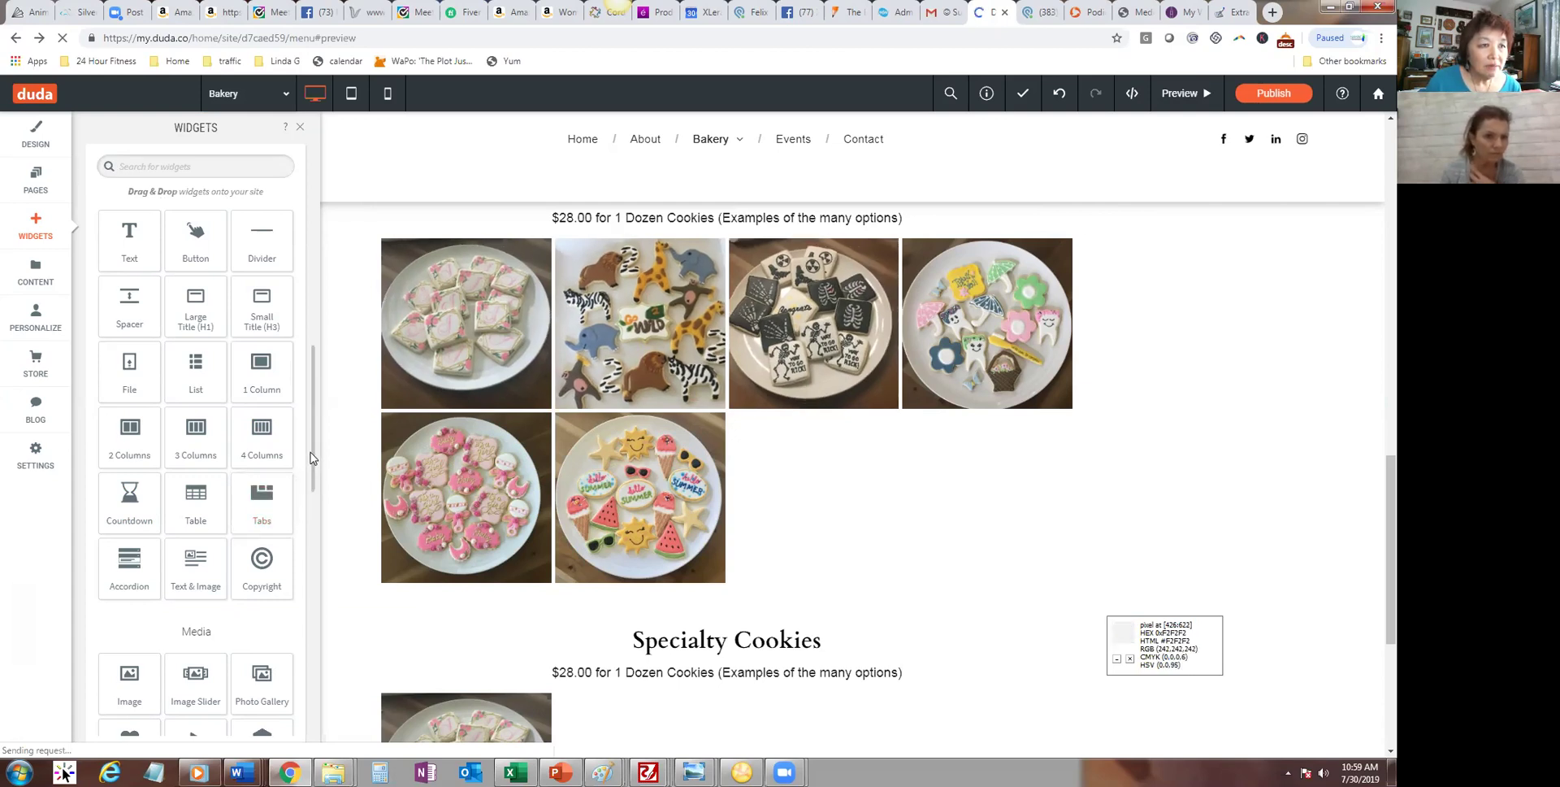
pyautogui.scroll(-2, 310, 458)
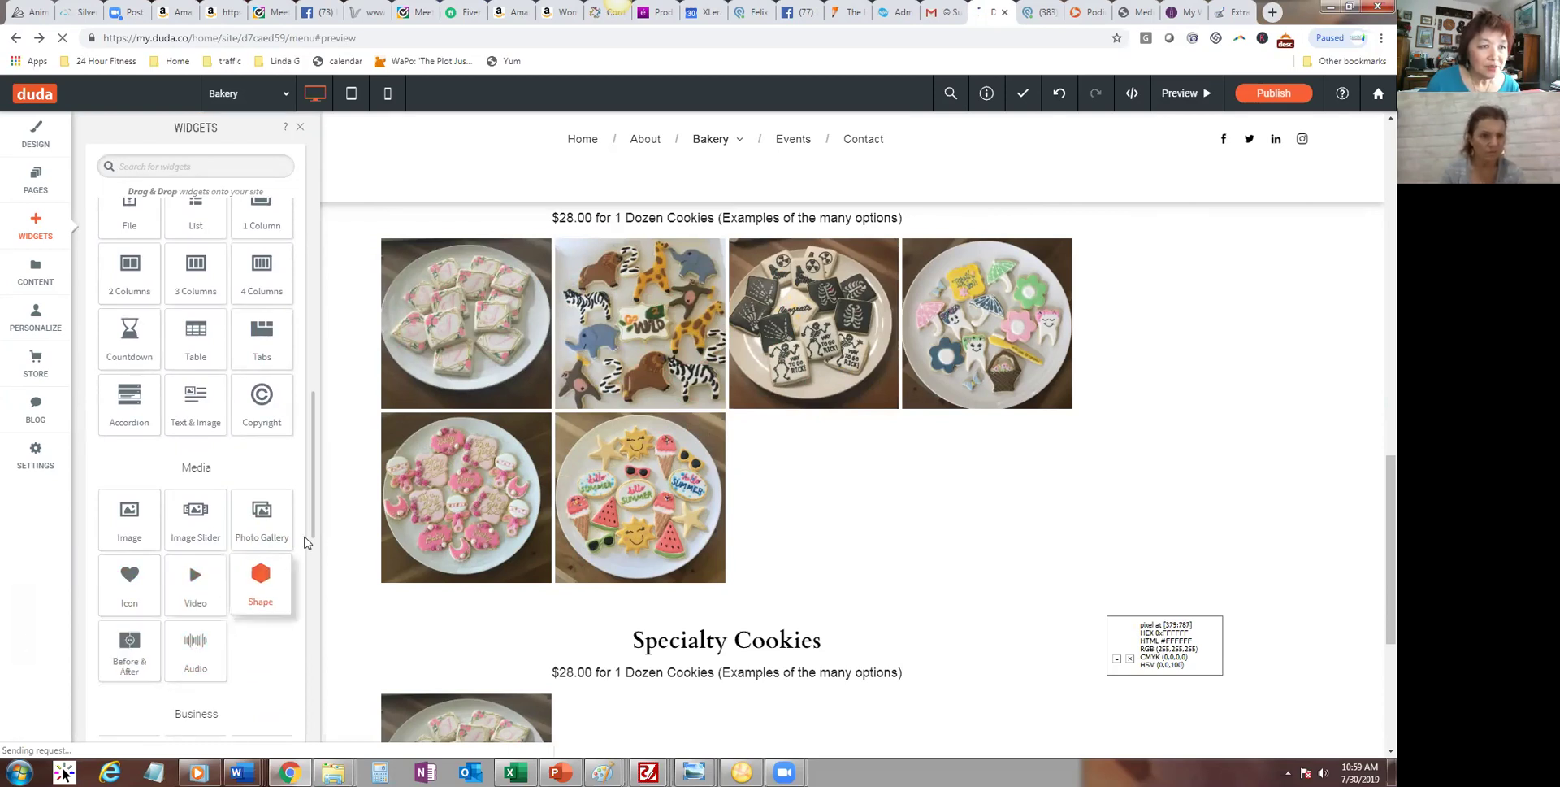
pyautogui.moveTo(317, 522); pyautogui.dragTo(333, 601)
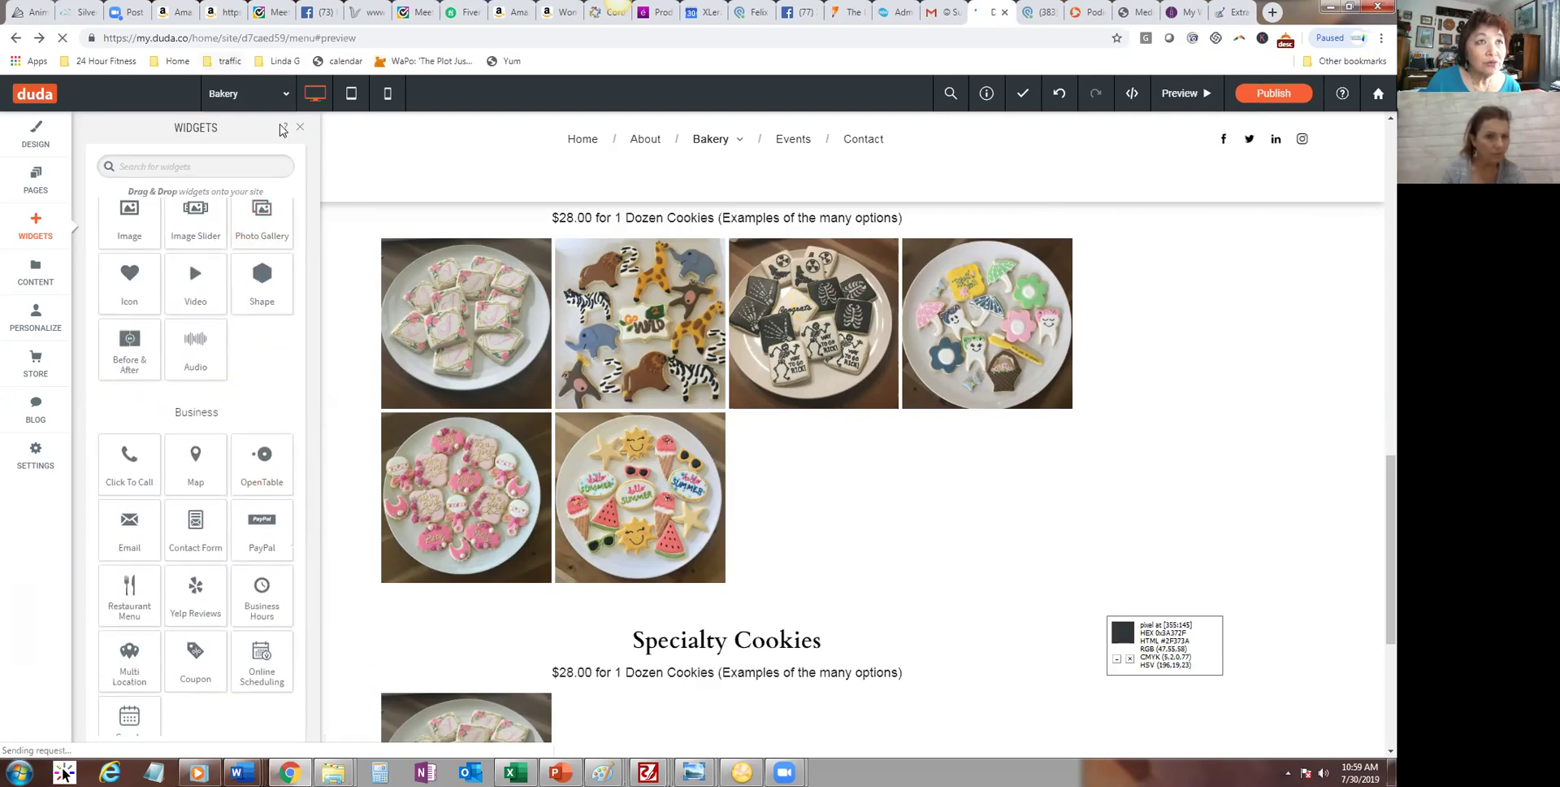
pyautogui.click(300, 128)
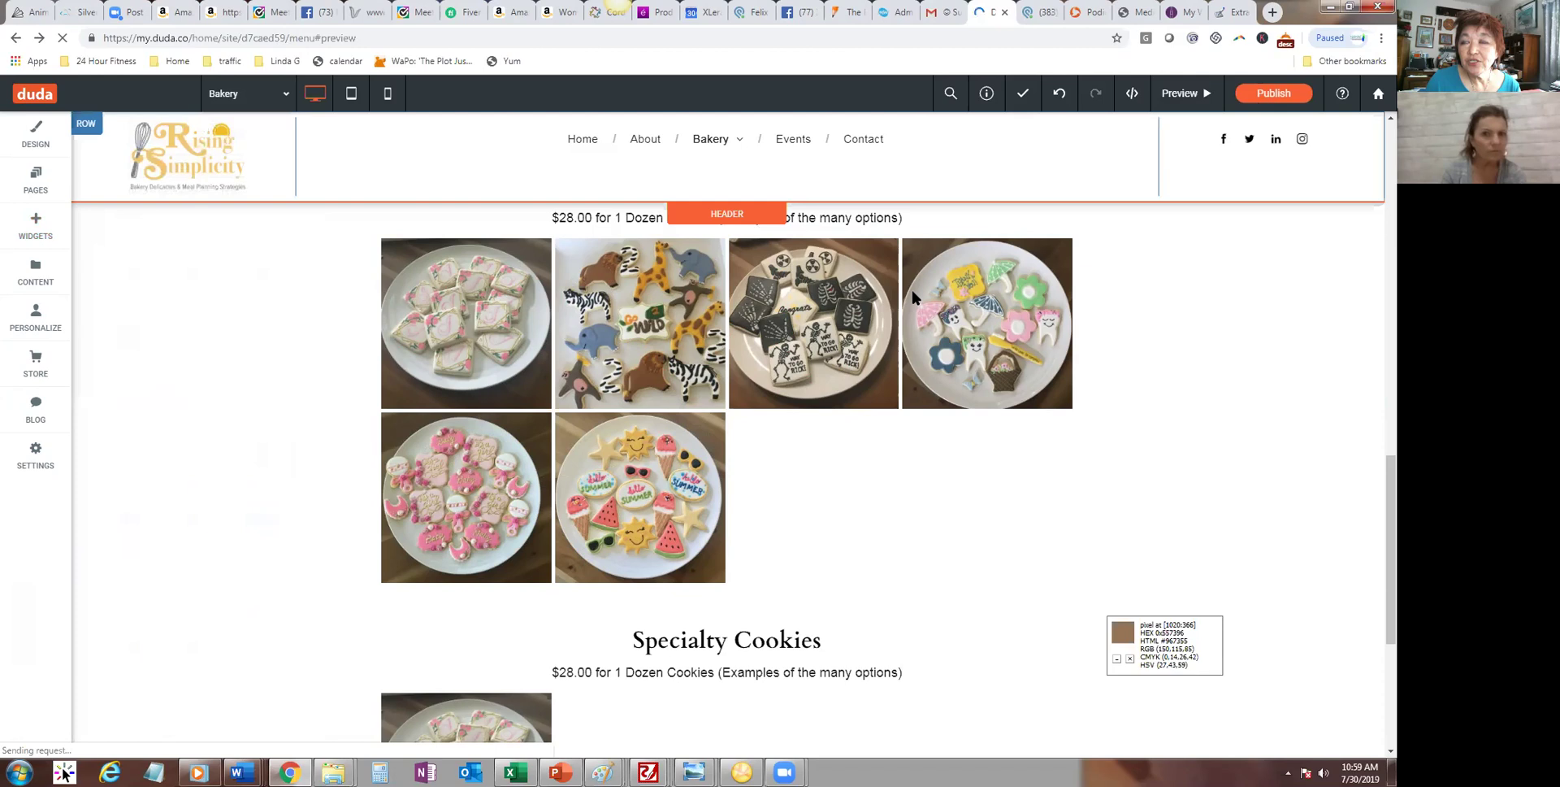
# Step: Replace Twitter with Pinterest in the header's social icons and place Pinterest first in the order
pyautogui.click(1258, 153)
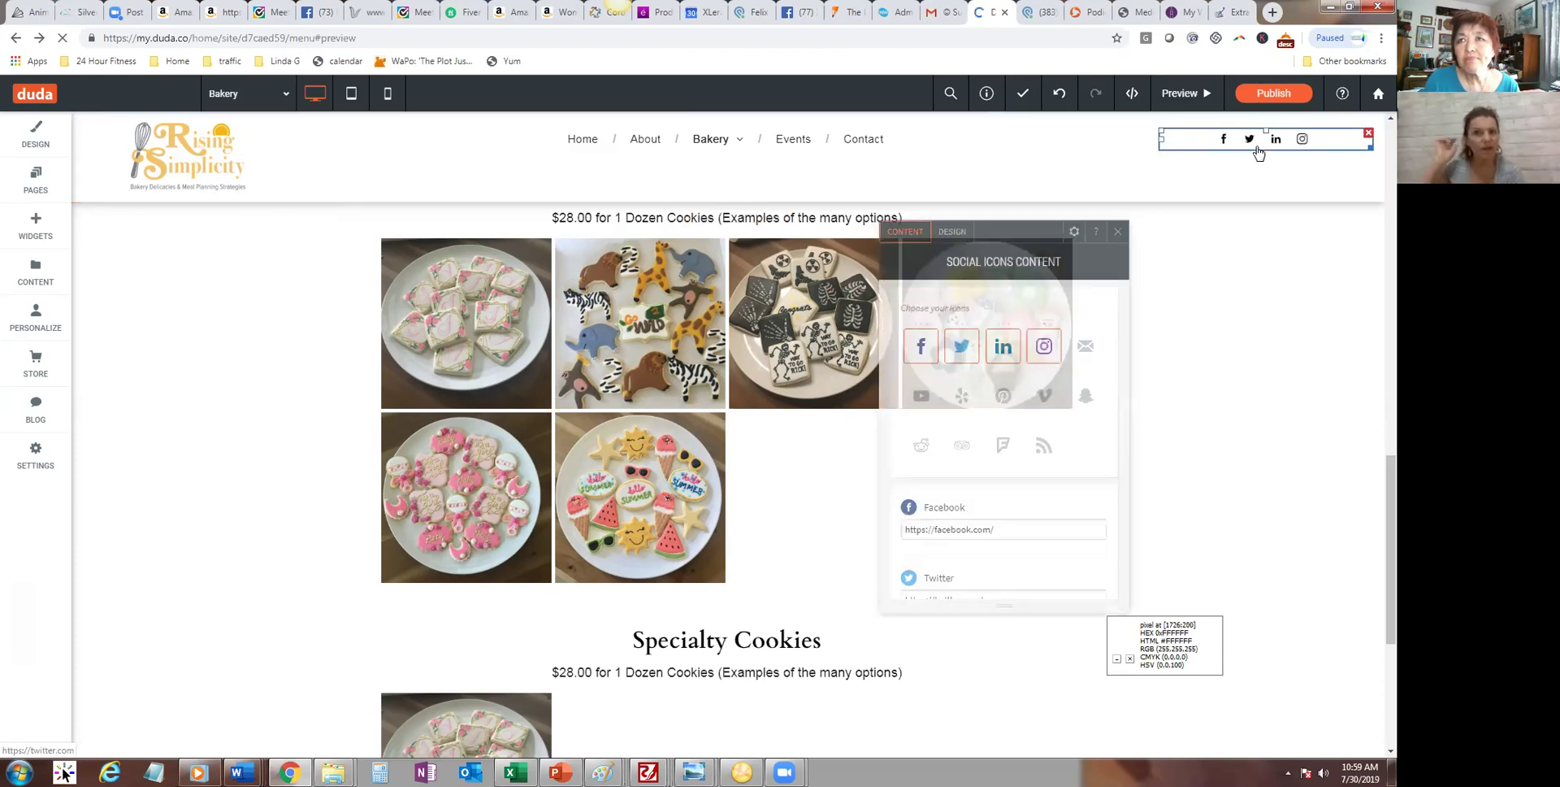
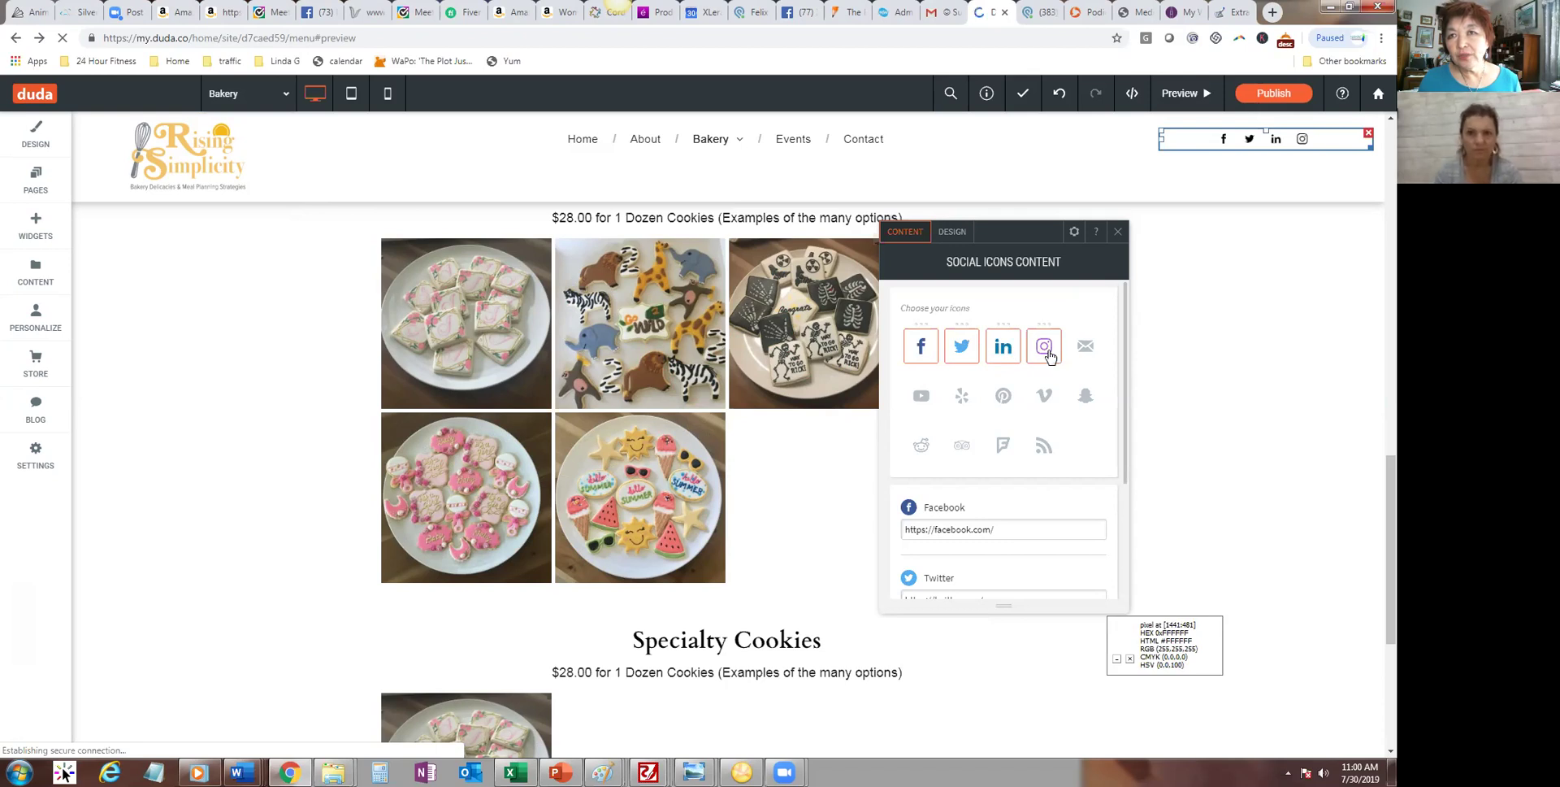
pyautogui.moveTo(1127, 388); pyautogui.dragTo(1166, 509)
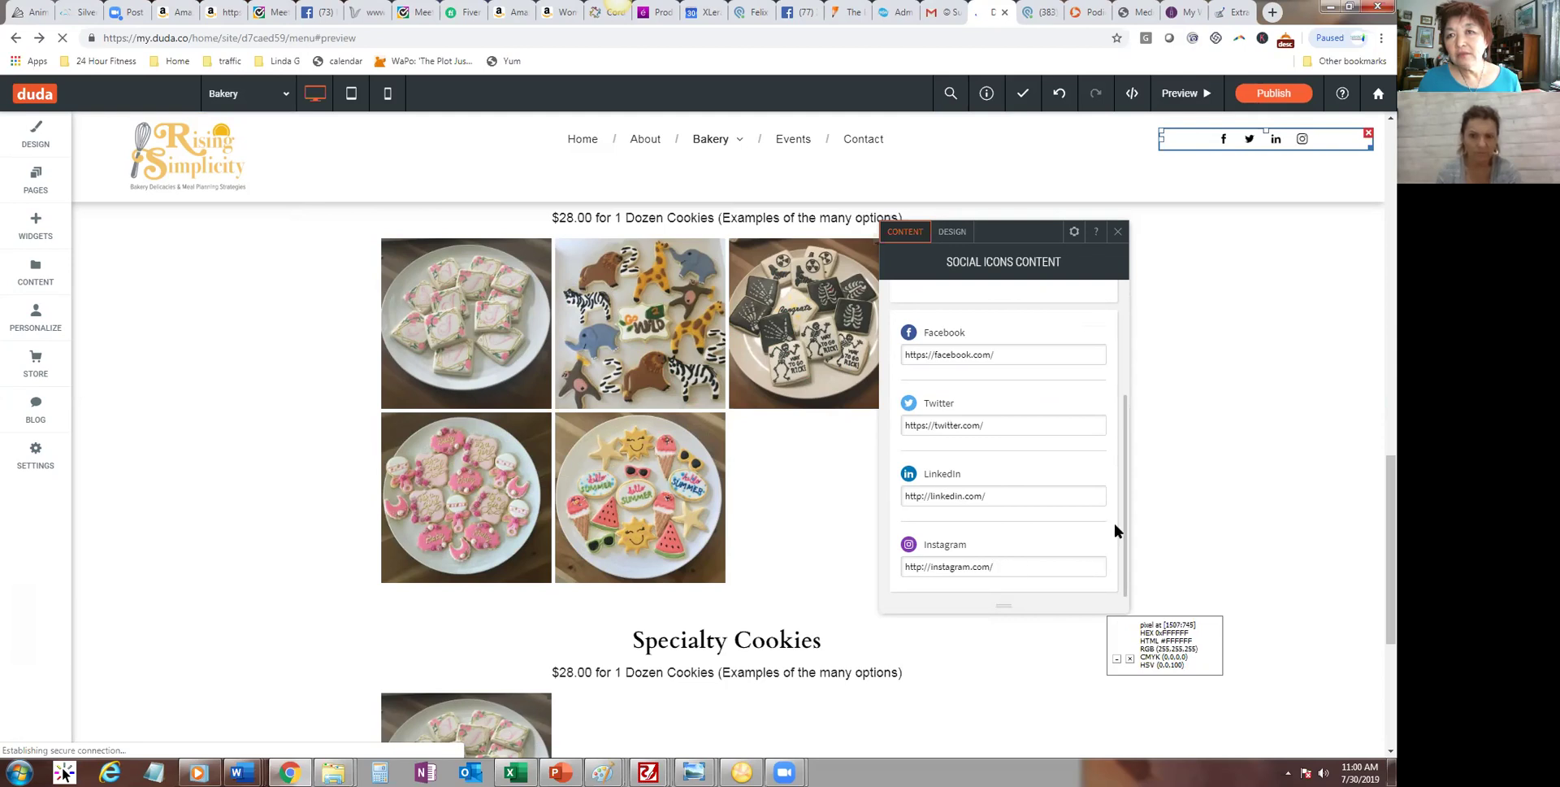
pyautogui.scroll(2, 1113, 520)
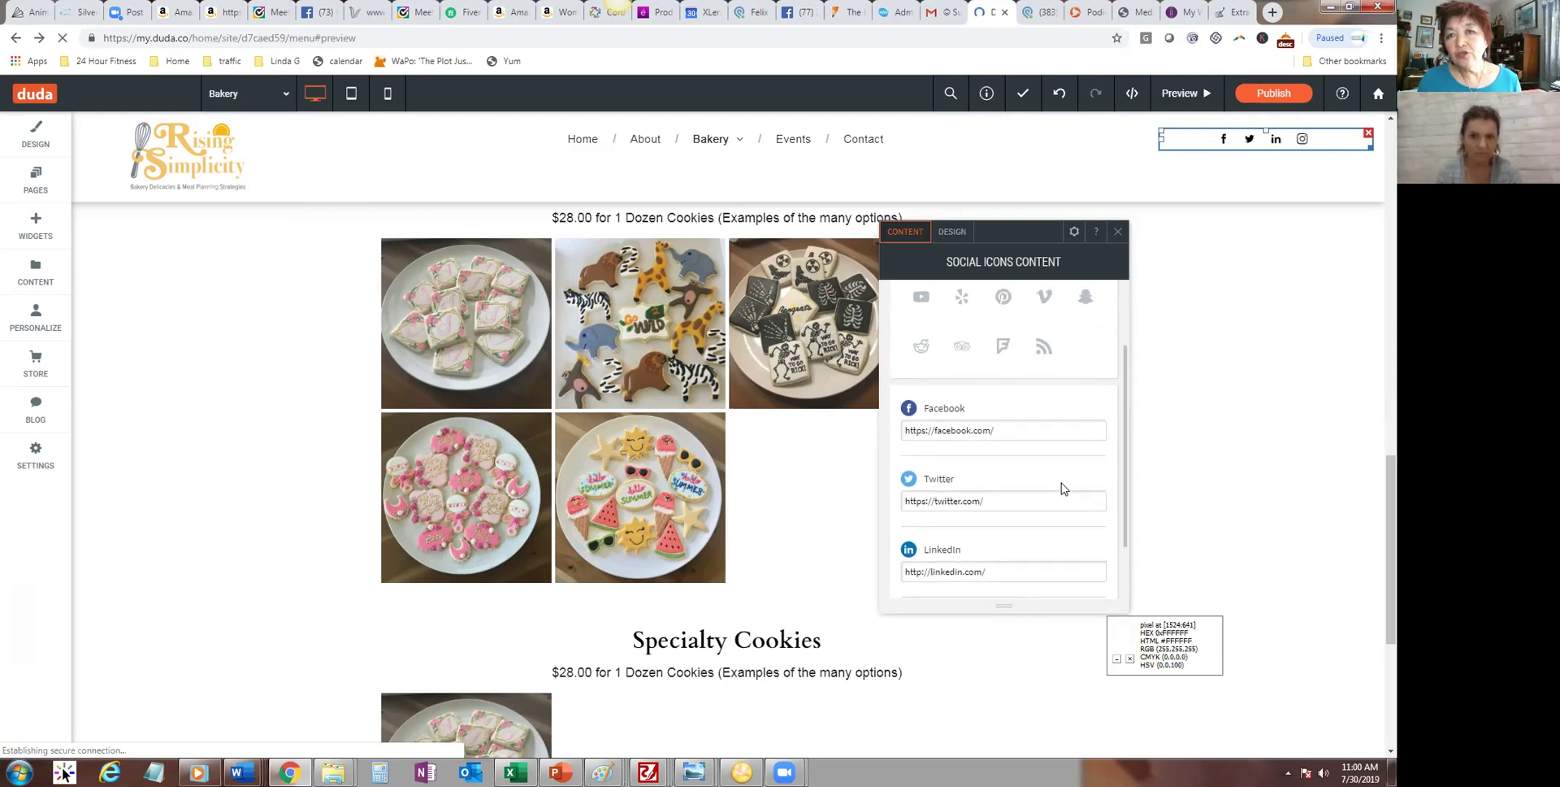
pyautogui.scroll(3, 1129, 443)
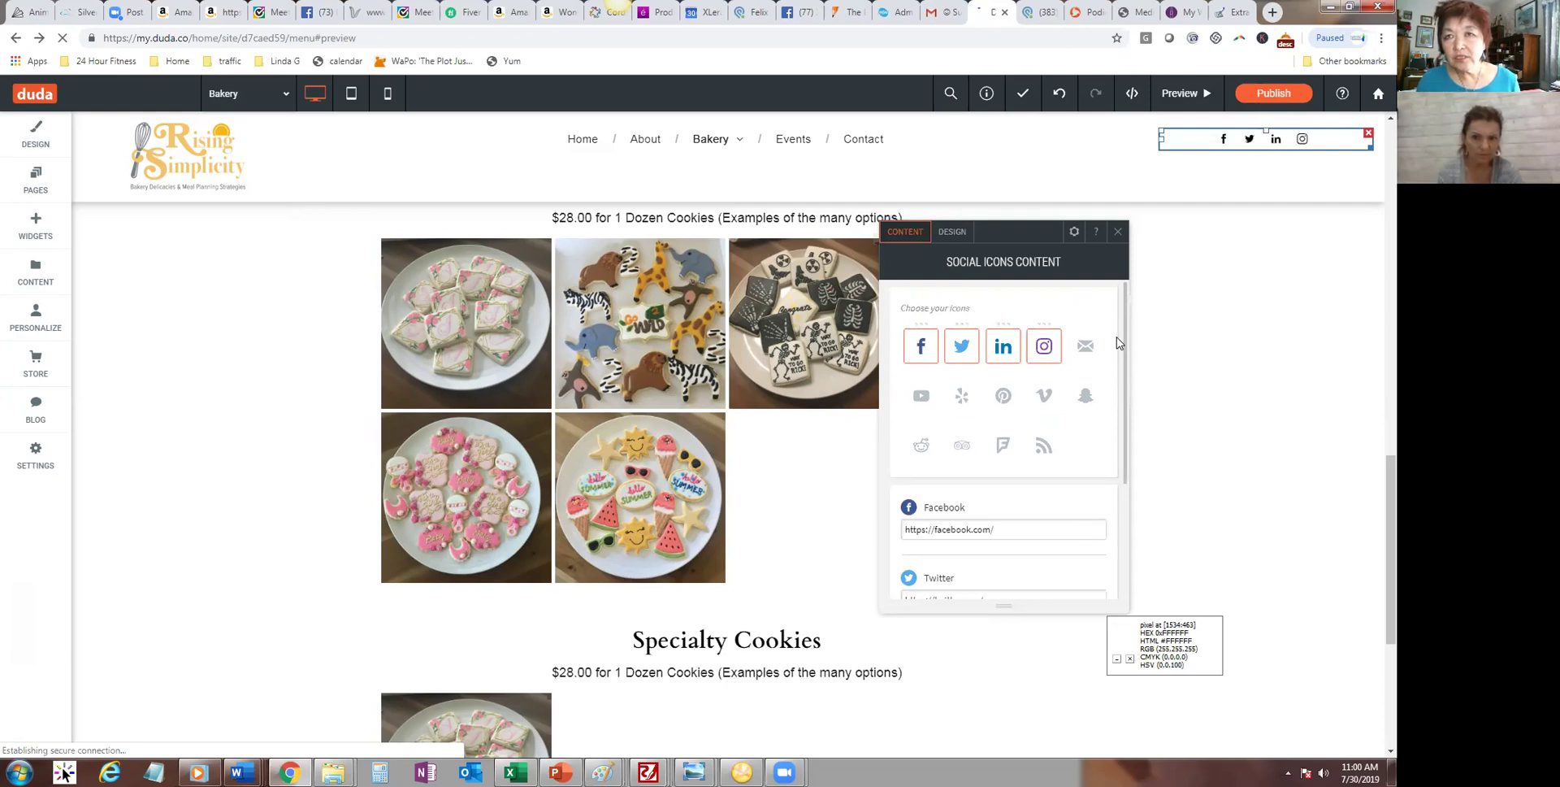
pyautogui.click(1004, 397)
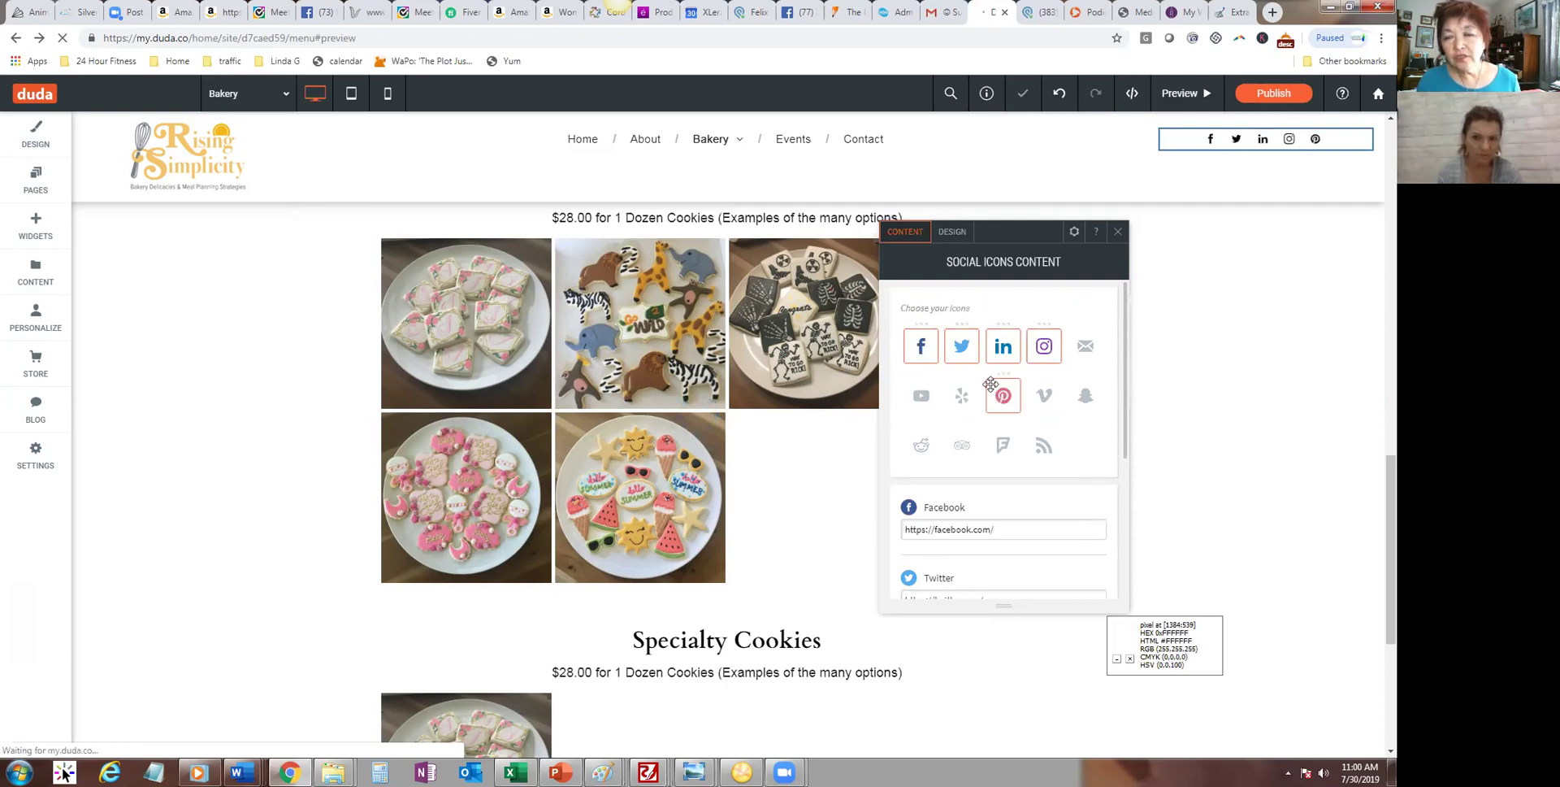
pyautogui.click(963, 344)
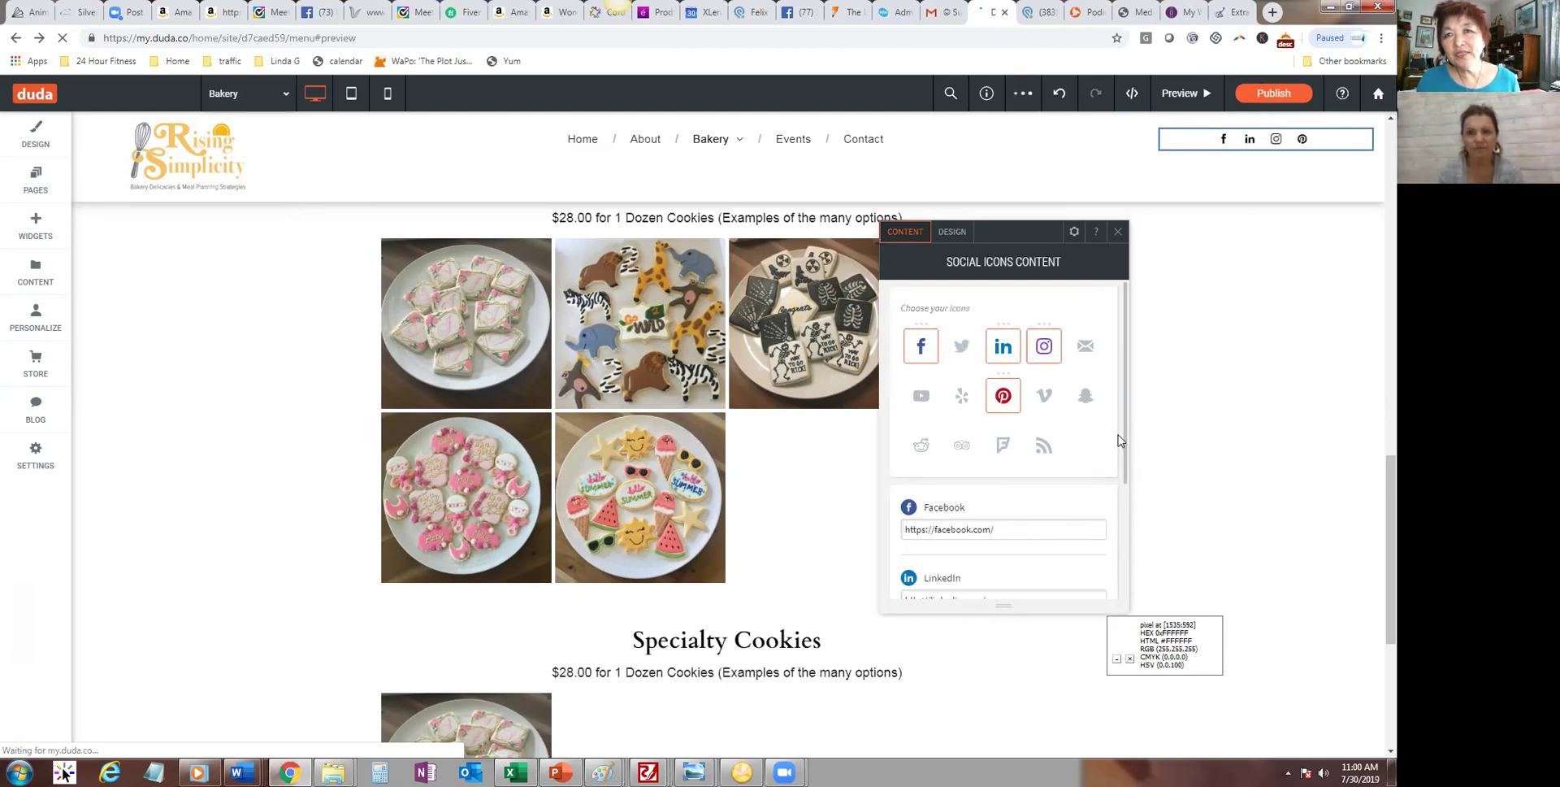
pyautogui.moveTo(1006, 390); pyautogui.dragTo(908, 339)
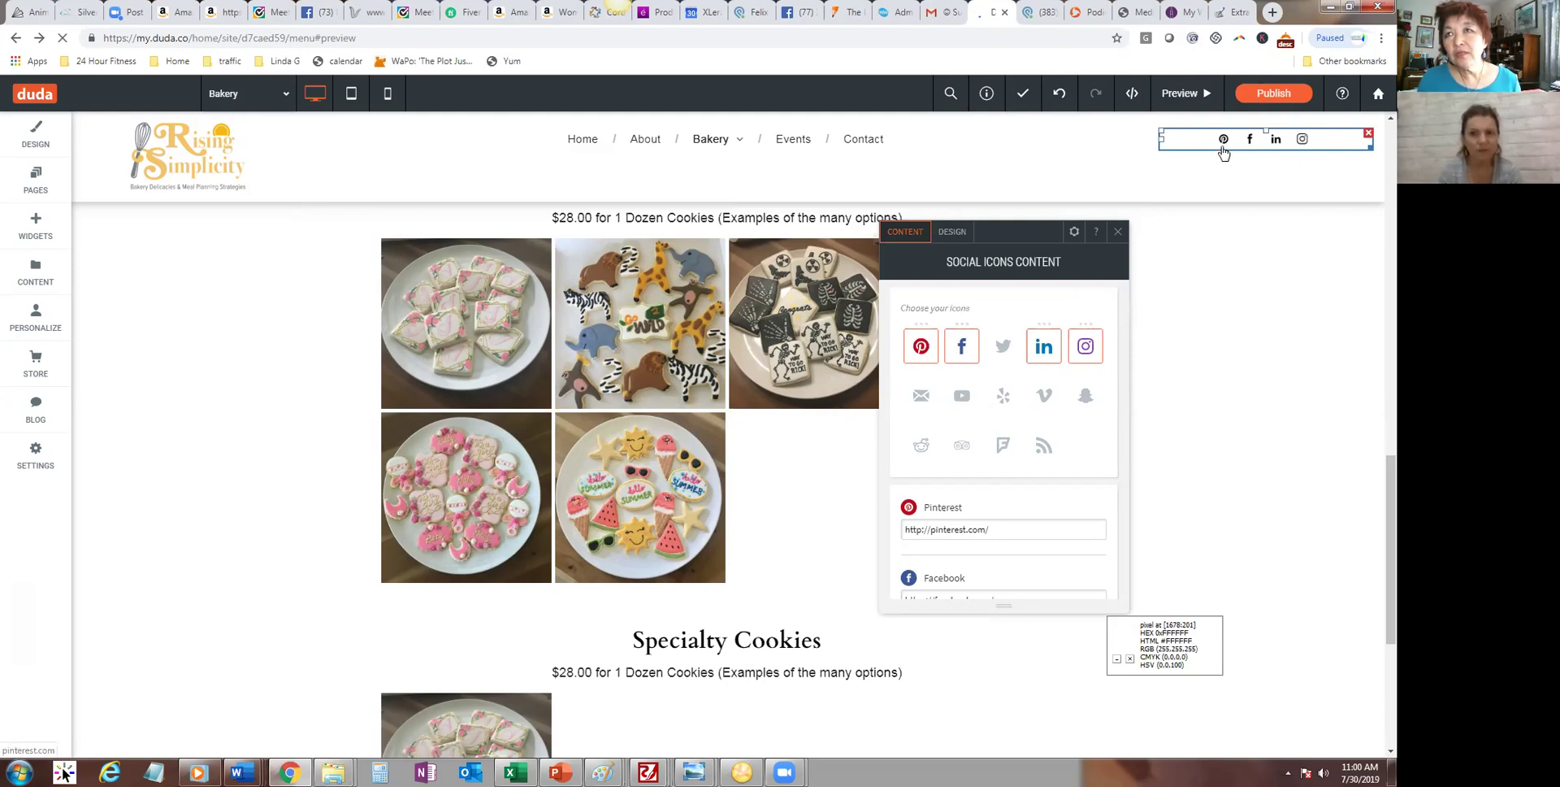
# Step: Change the header social icons' layout to the coloured rounded squares with a darker bottom edge
pyautogui.click(964, 235)
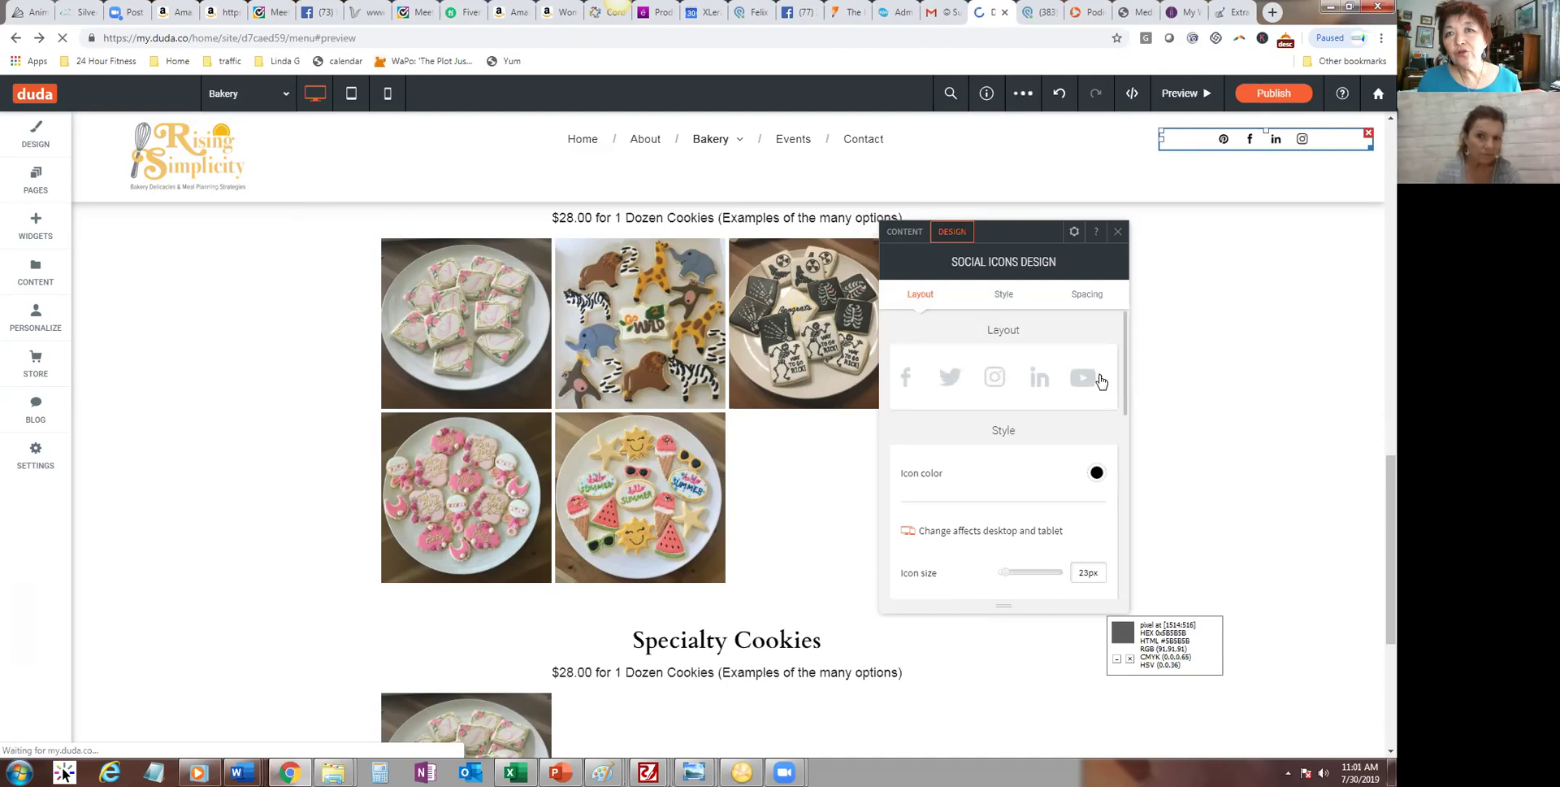
pyautogui.click(1101, 381)
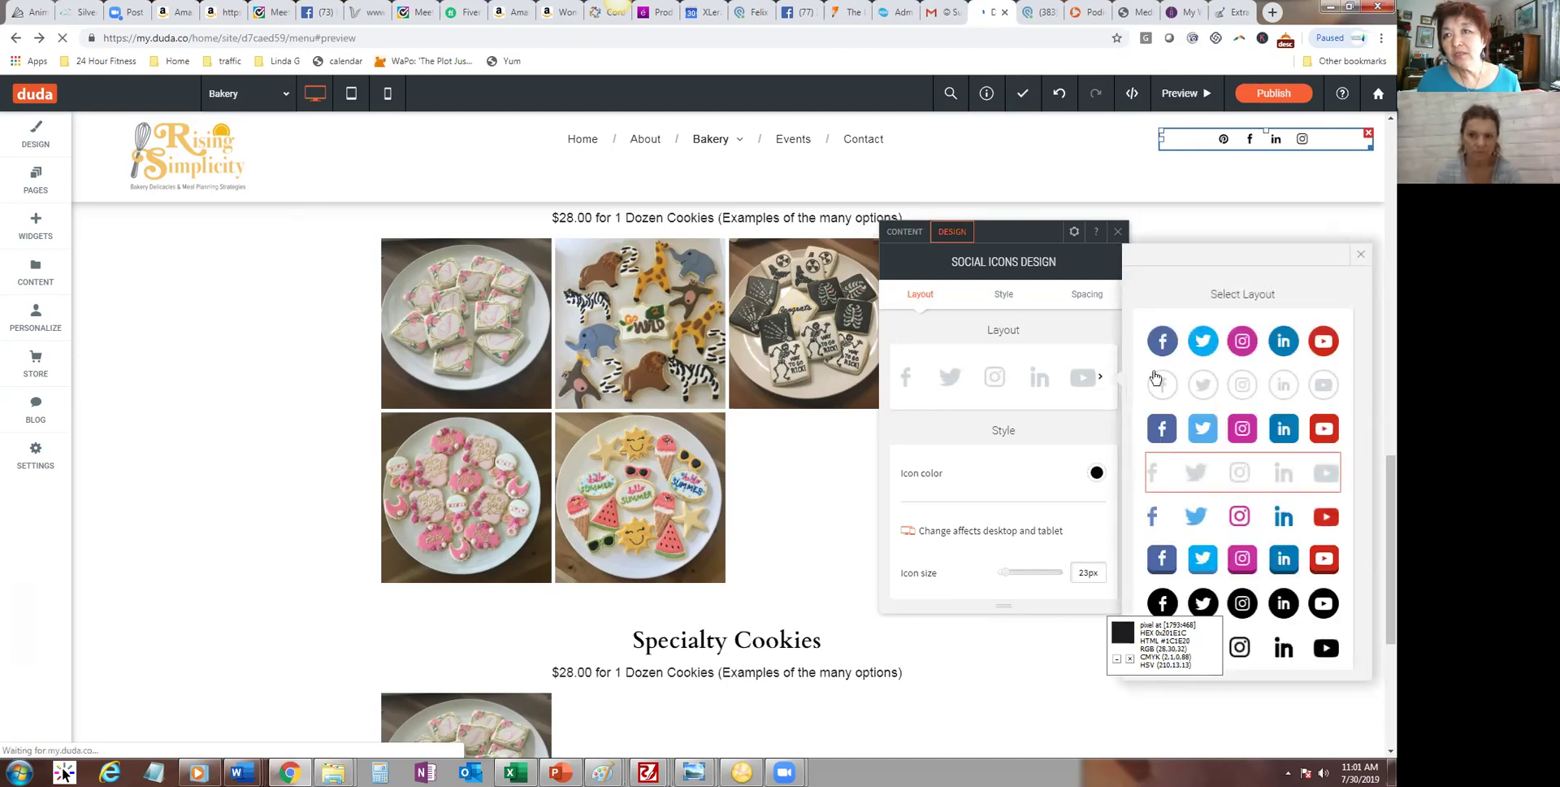
pyautogui.click(1202, 428)
pyautogui.click(1260, 567)
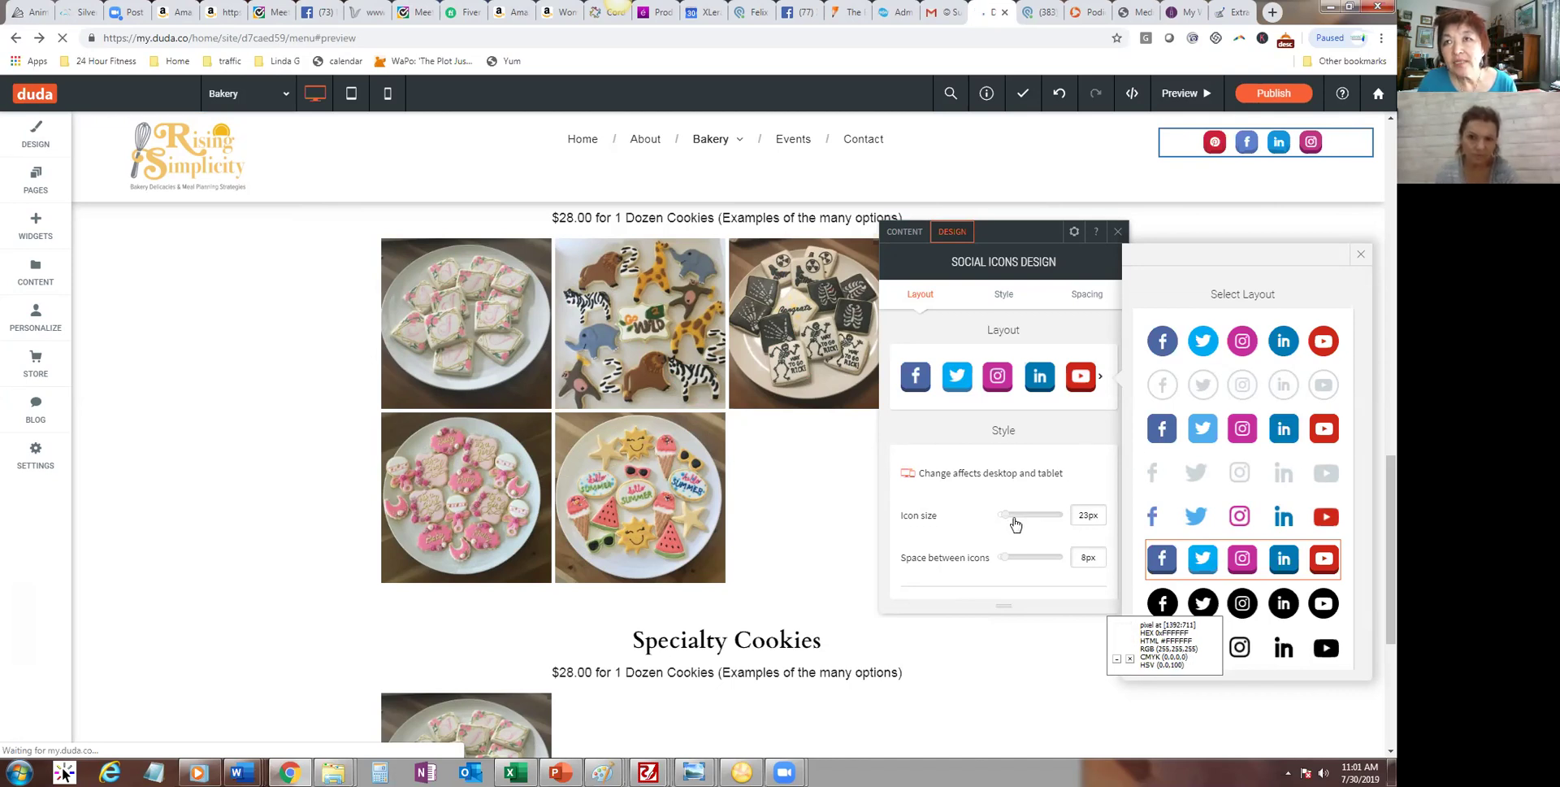
# Step: Set the header social icons' size to 30 px and close their design settings
pyautogui.moveTo(1002, 522)
pyautogui.mouseDown()
pyautogui.moveTo(1035, 525)
pyautogui.moveTo(1008, 518)
pyautogui.mouseUp()
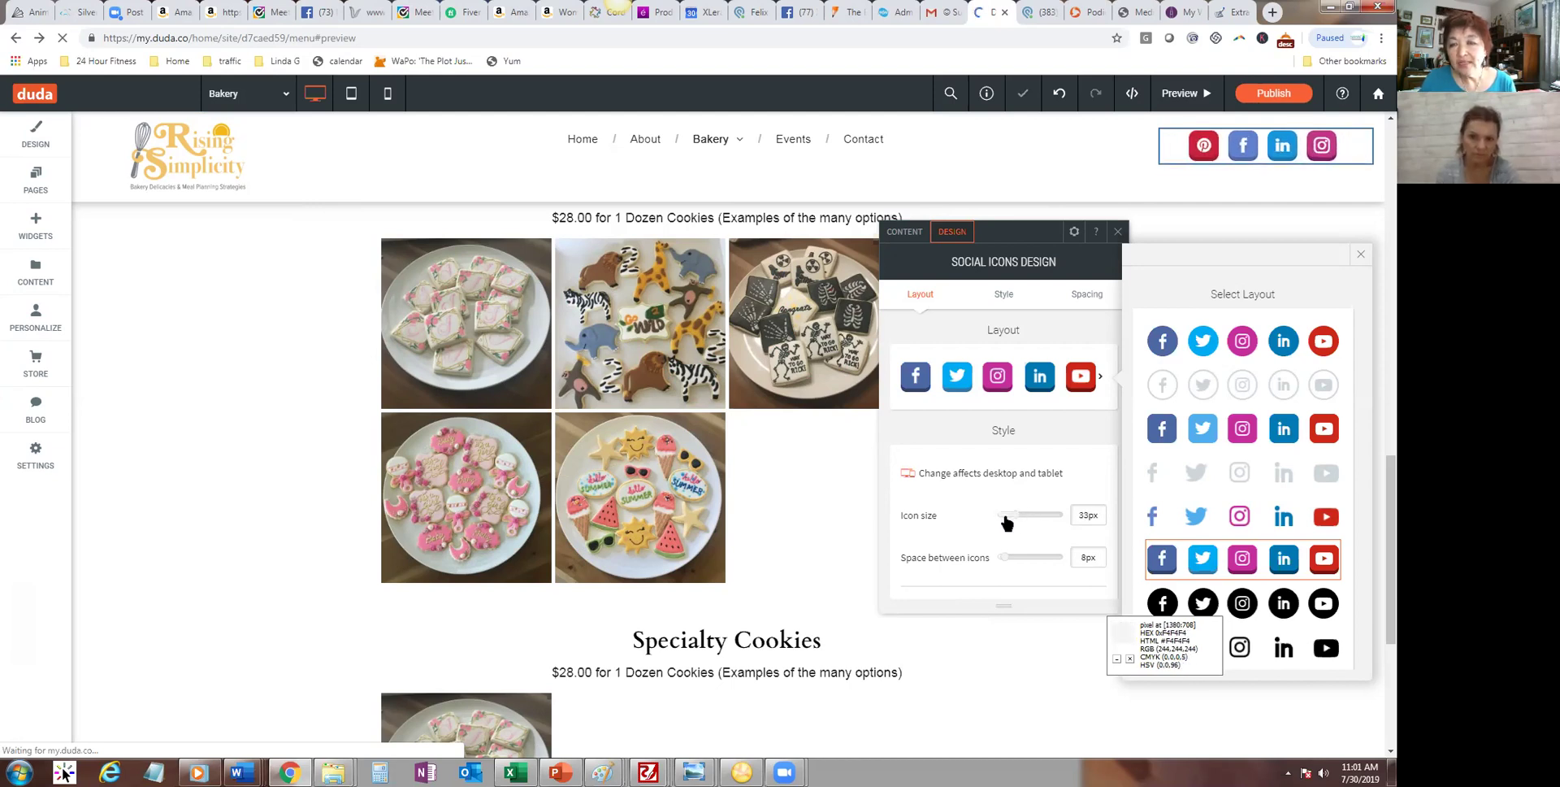
pyautogui.click(1083, 515)
pyautogui.press('BackSpace')
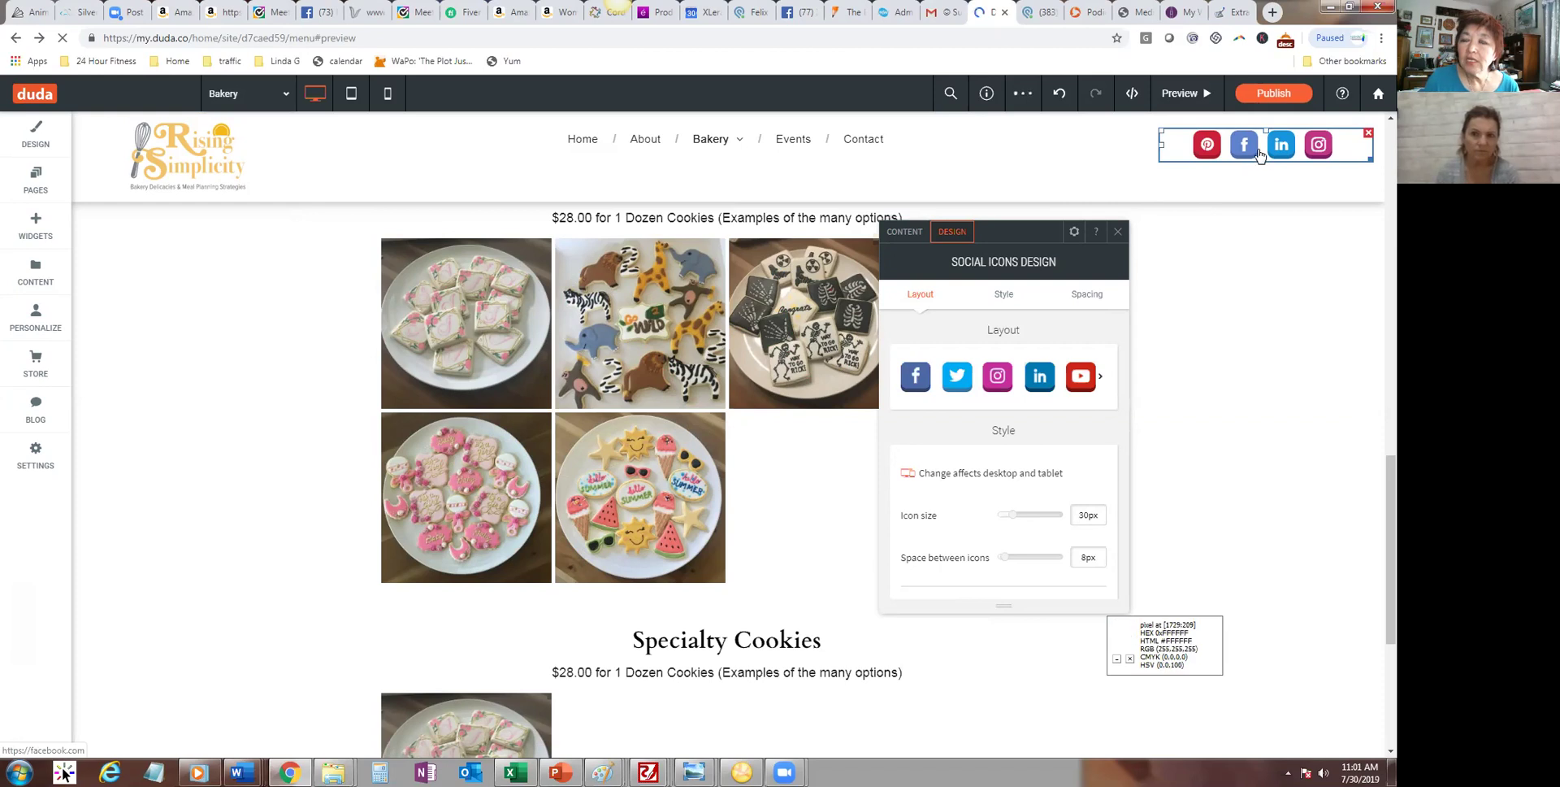
pyautogui.click(1117, 237)
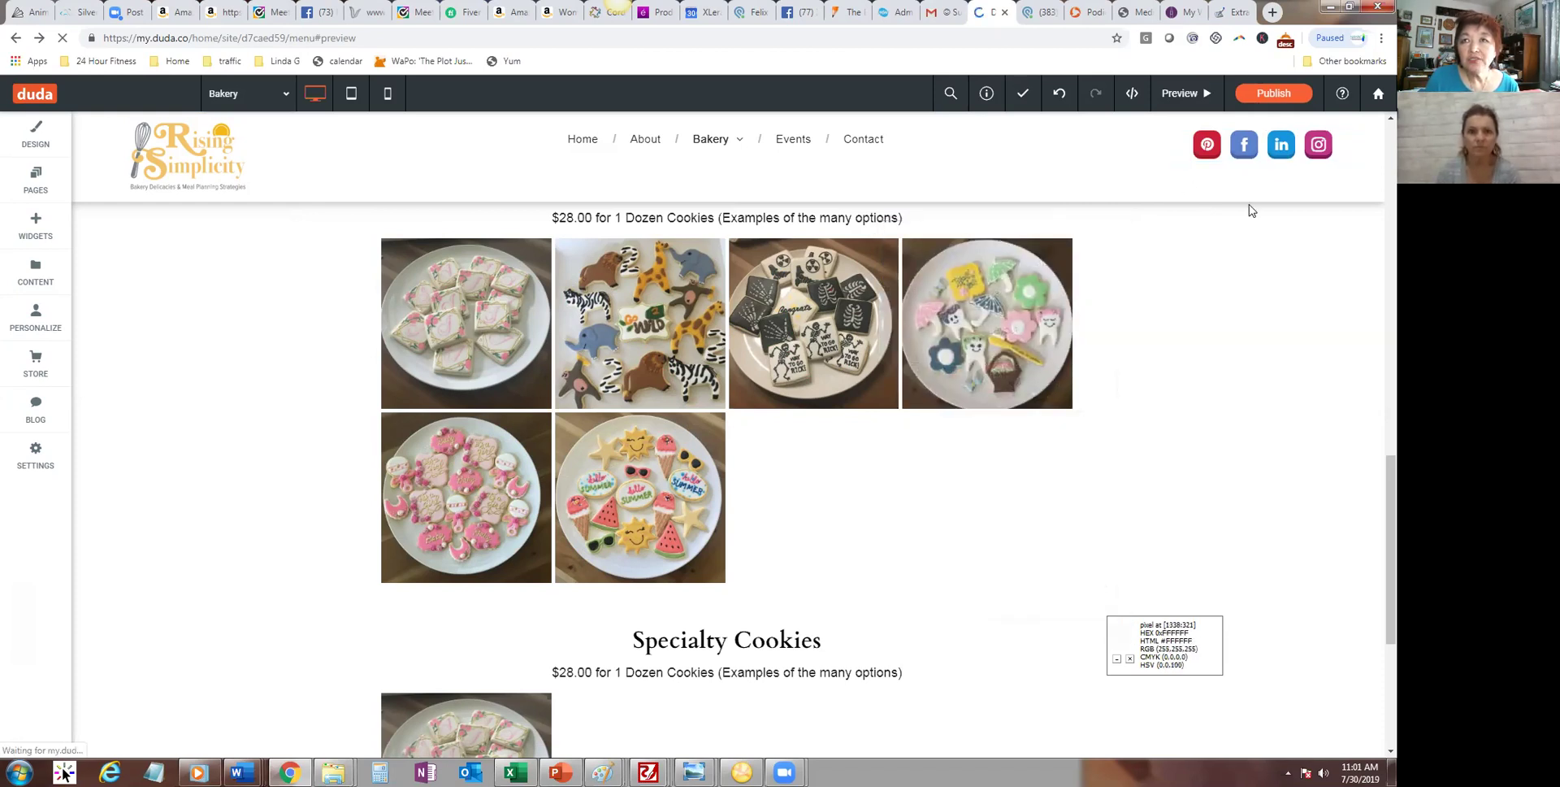
# Step: Copy the header's social icons and paste them into the footer's left column in place of the old white icons
pyautogui.click(1267, 155)
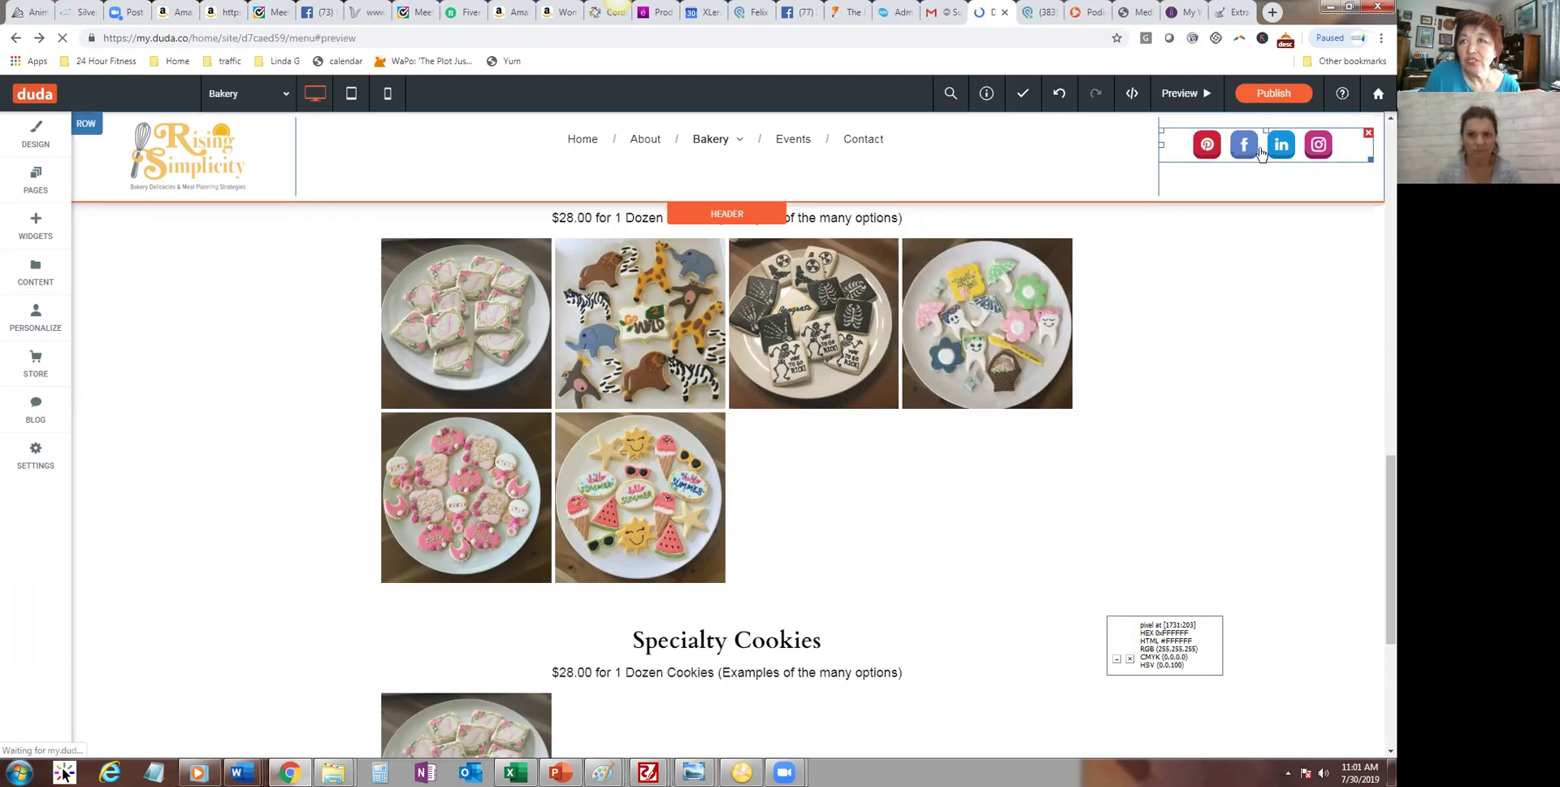
pyautogui.rightClick(1261, 154)
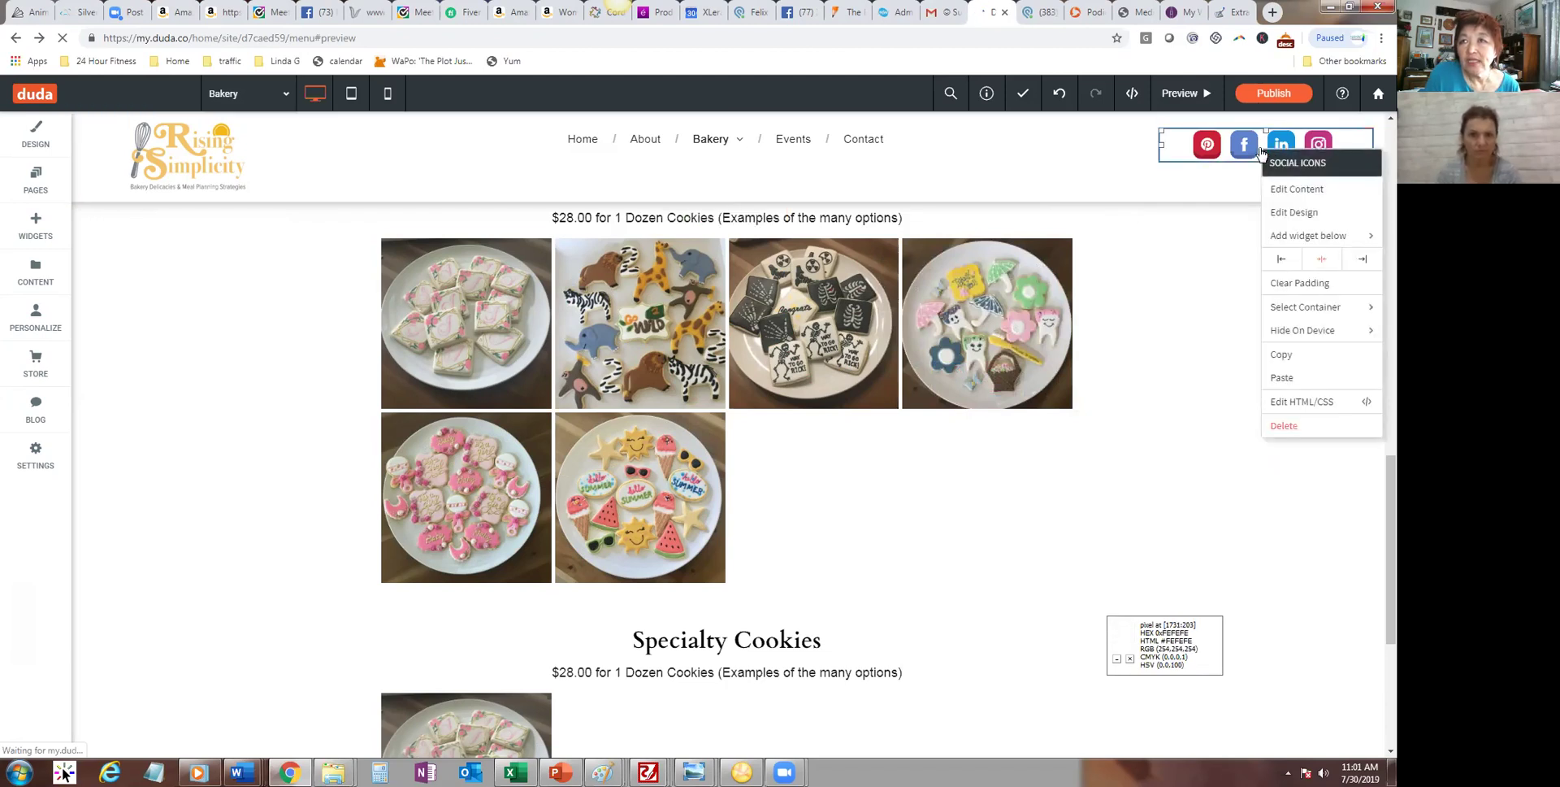
pyautogui.click(1282, 358)
pyautogui.scroll(-4, 1374, 469)
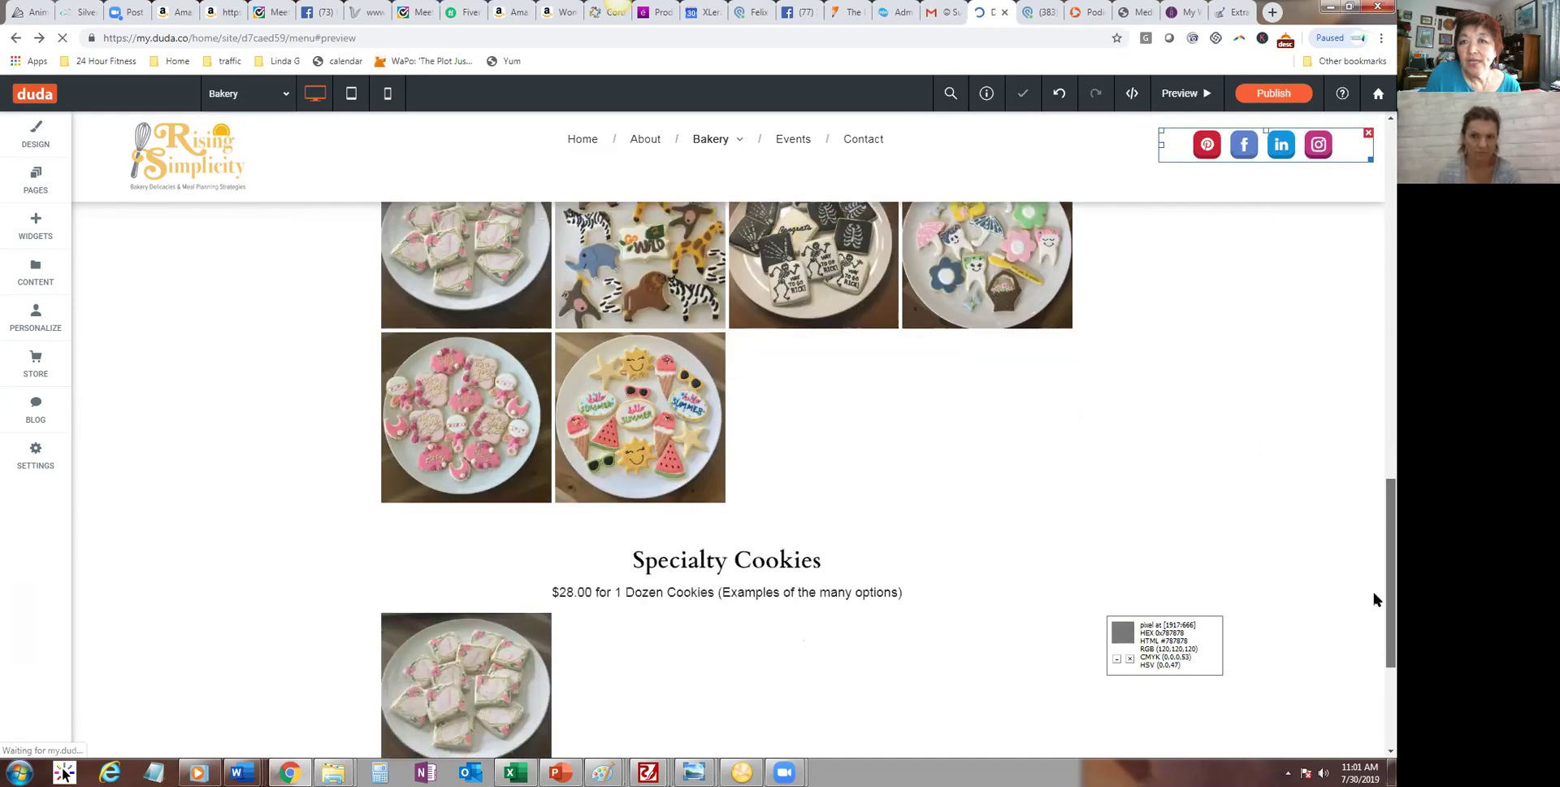
pyautogui.click(363, 578)
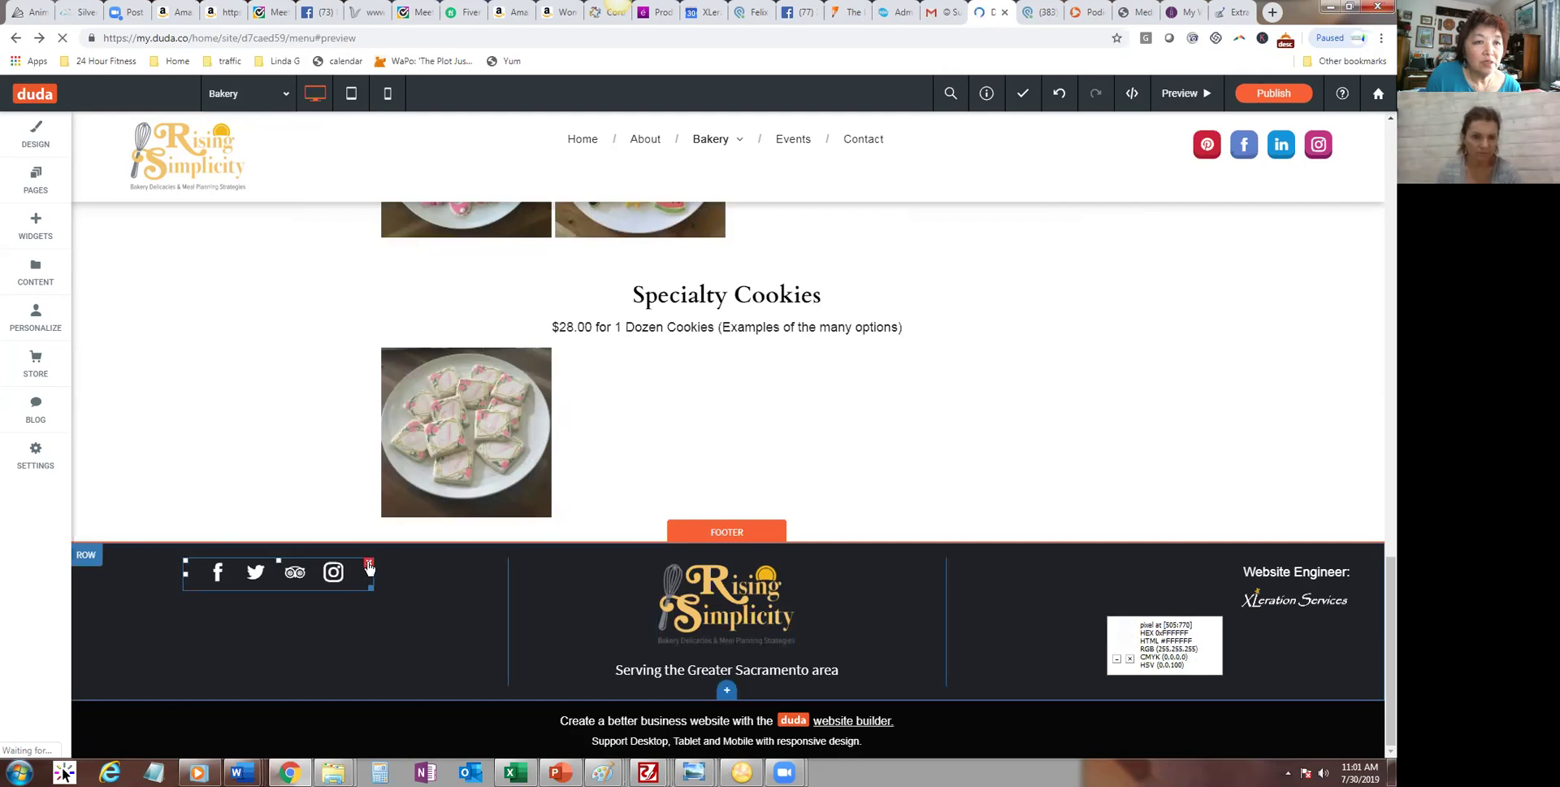
pyautogui.click(368, 565)
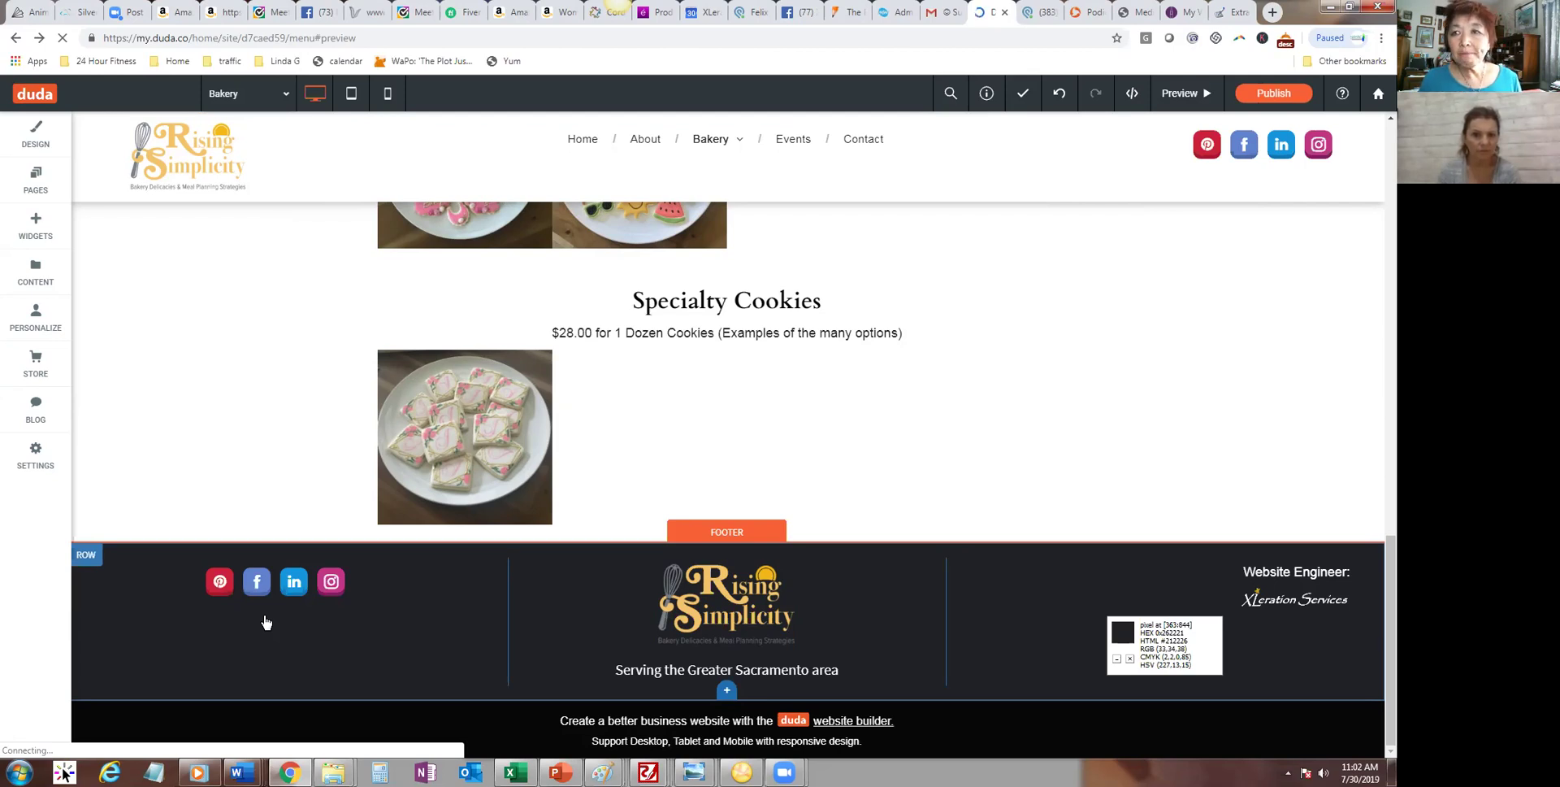
# Step: Open the Events page of the site for editing
pyautogui.scroll(3, 1372, 475)
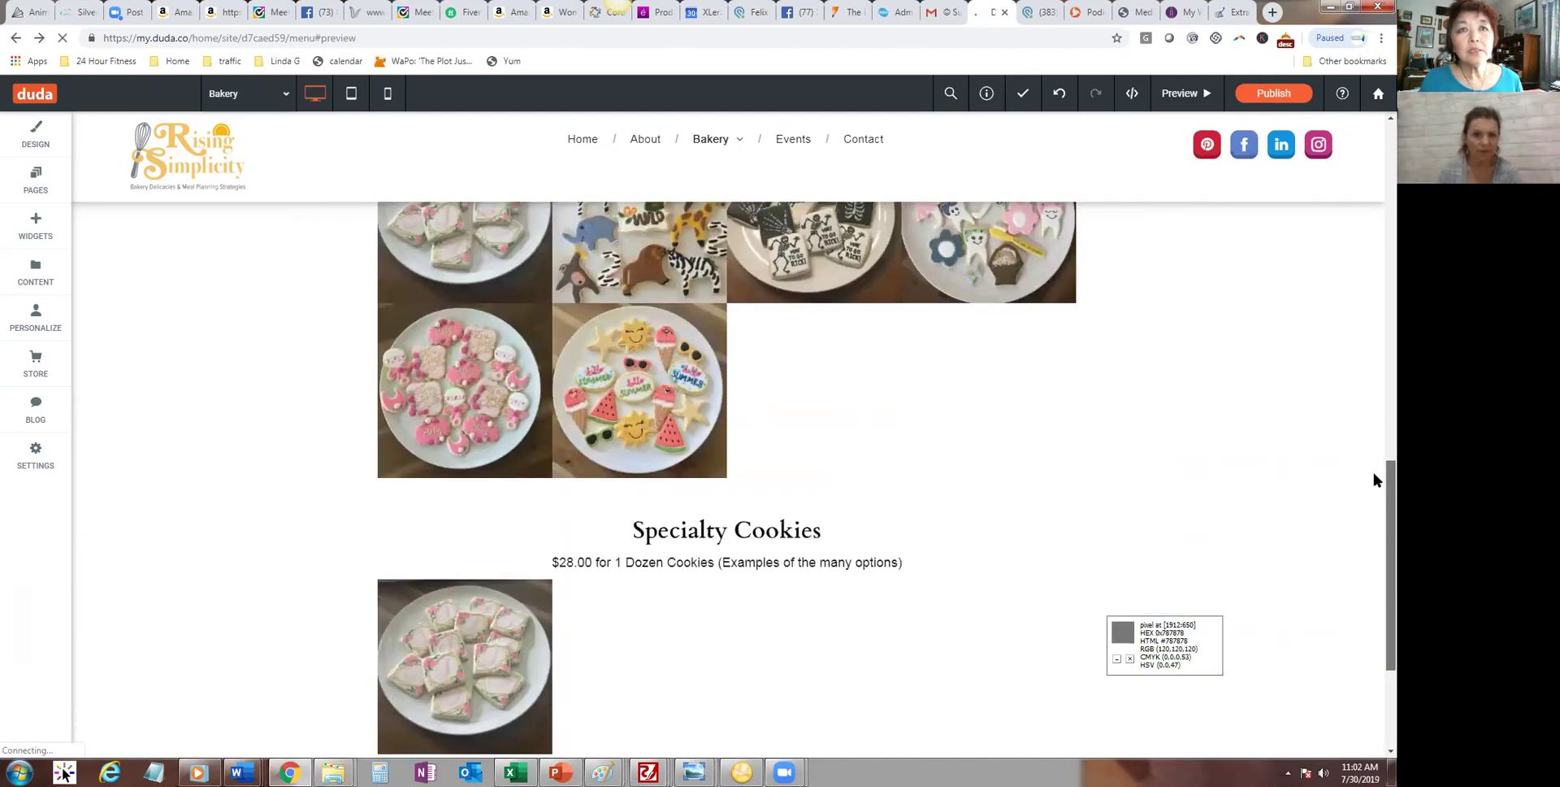
pyautogui.scroll(5, 1376, 382)
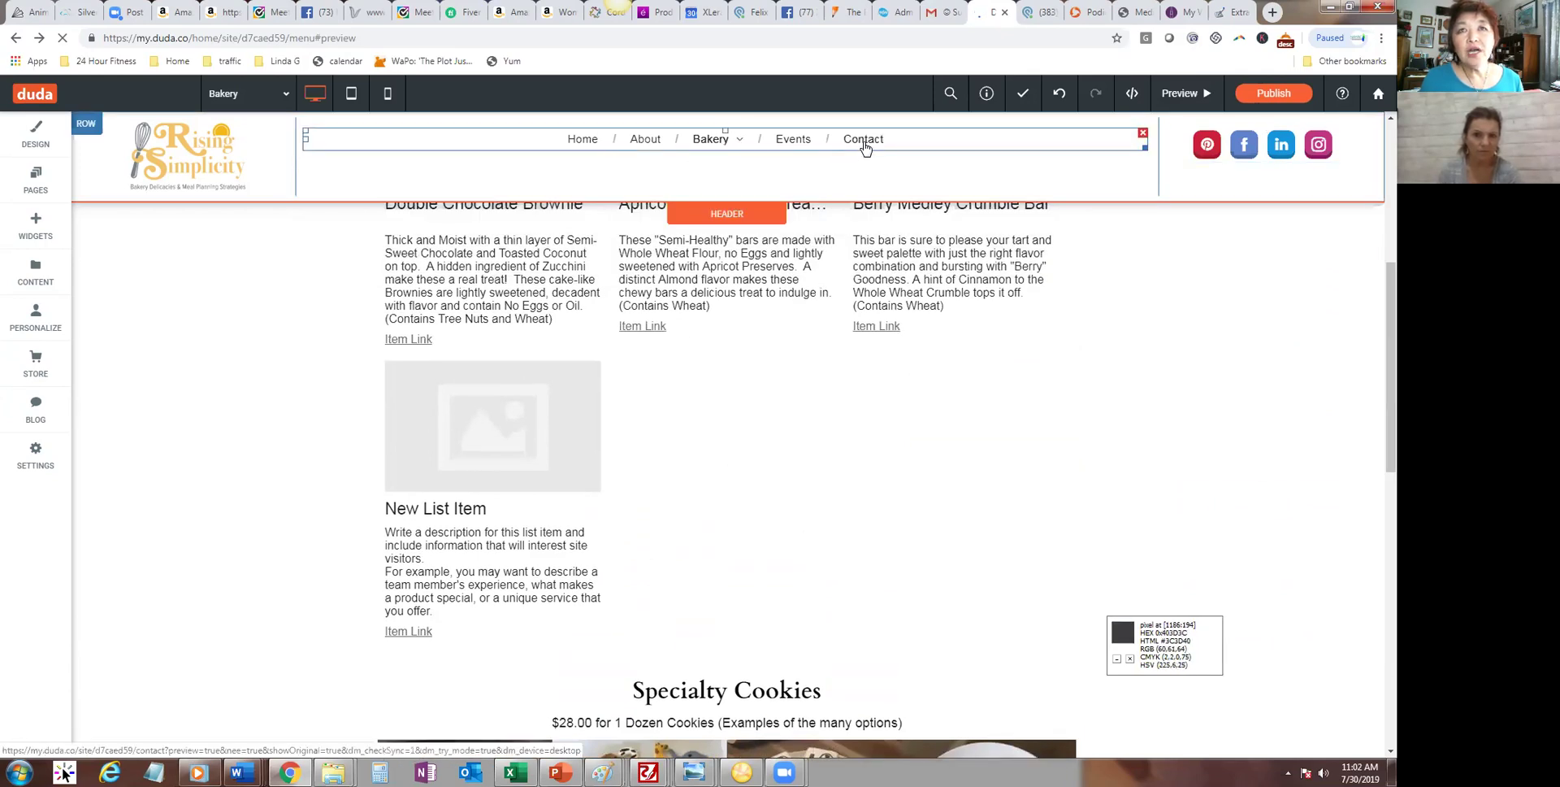
pyautogui.click(800, 144)
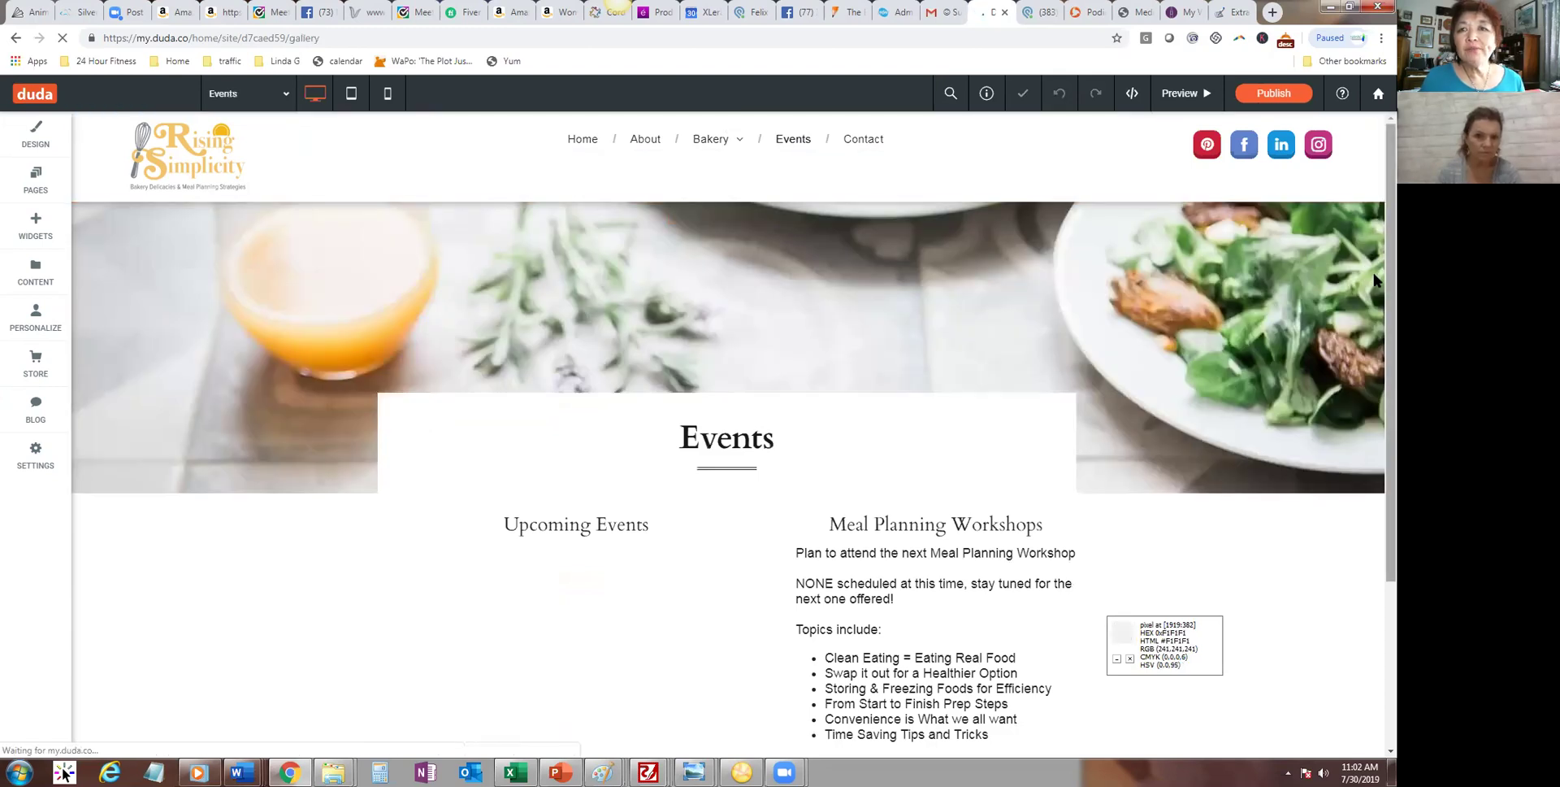
# Step: Add a Google Calendar widget to the Events page, directly below the Upcoming Events heading
pyautogui.scroll(-2, 1378, 305)
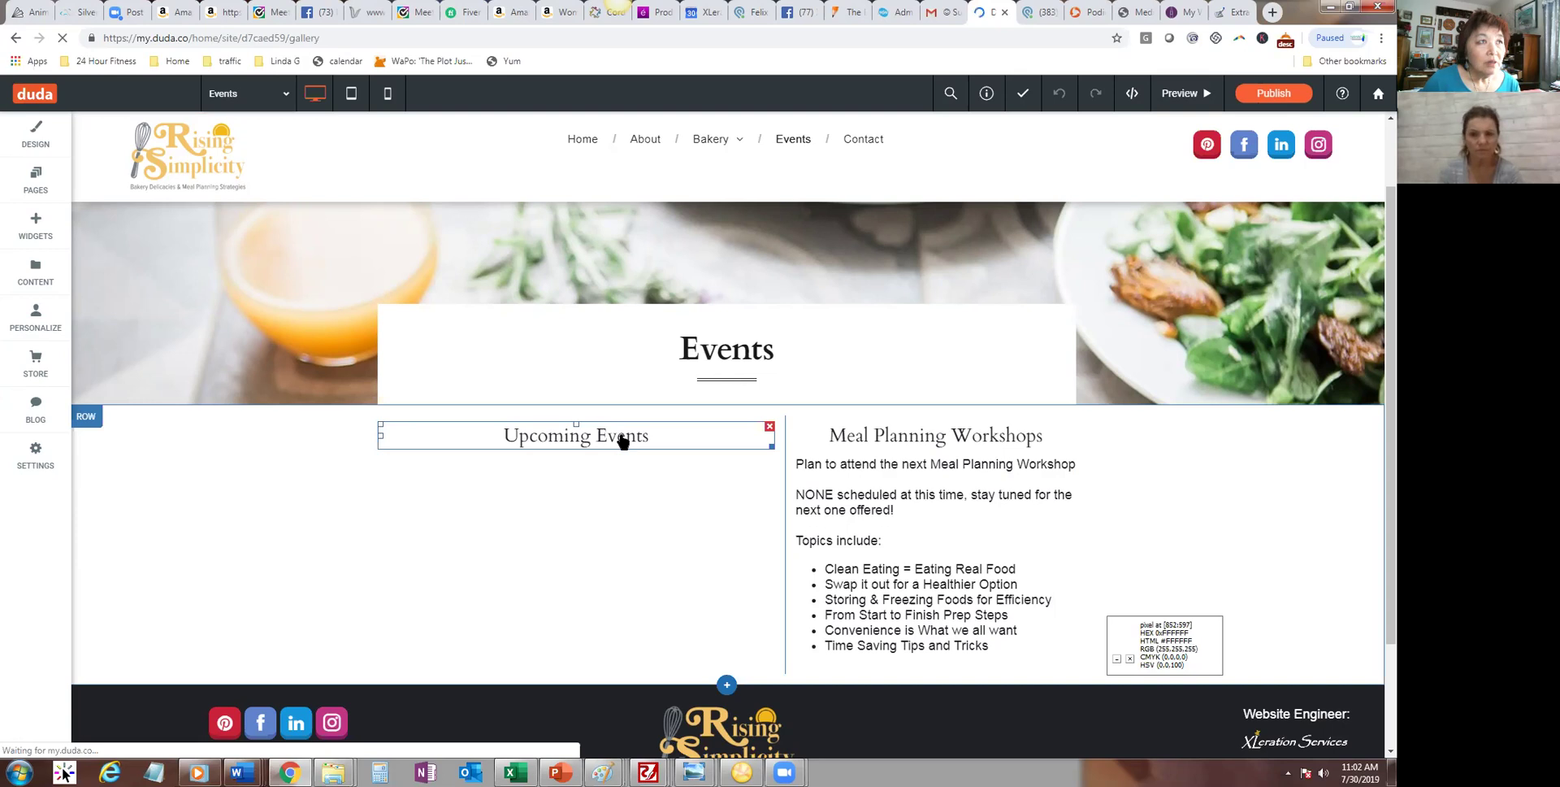
pyautogui.click(36, 189)
pyautogui.click(37, 221)
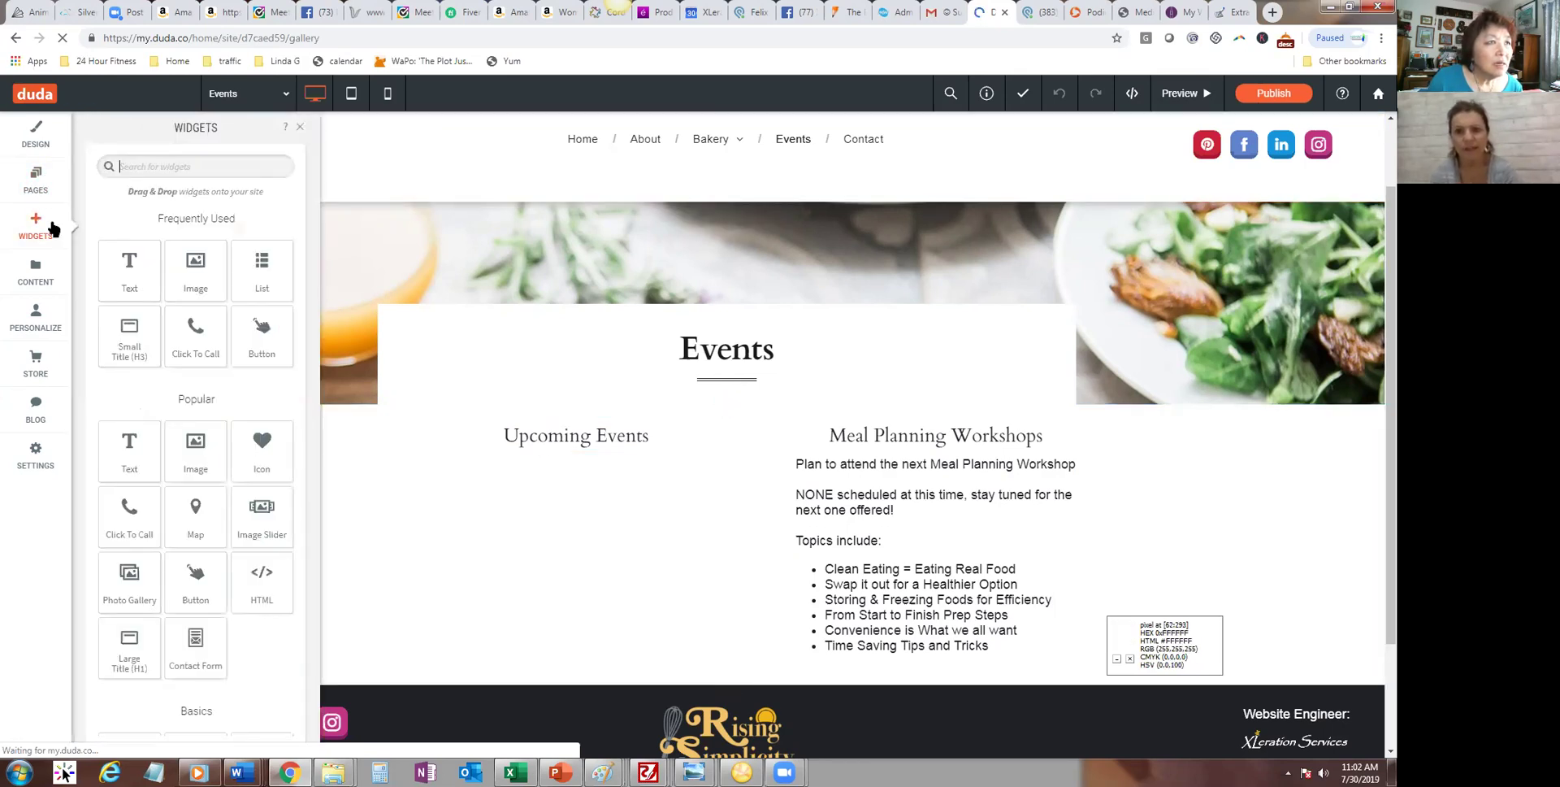
pyautogui.scroll(-1, 317, 286)
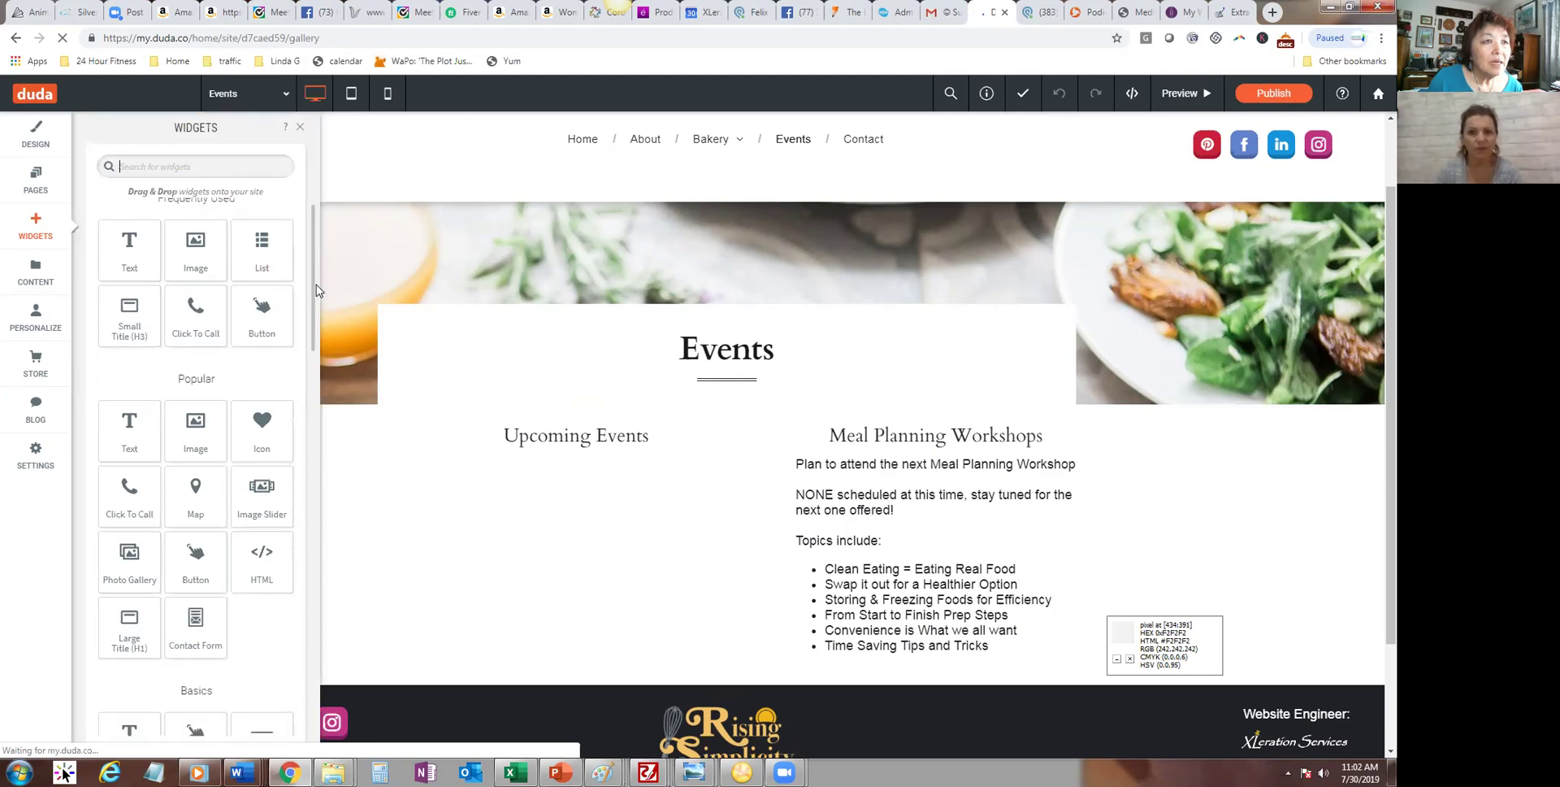
pyautogui.scroll(-3, 316, 290)
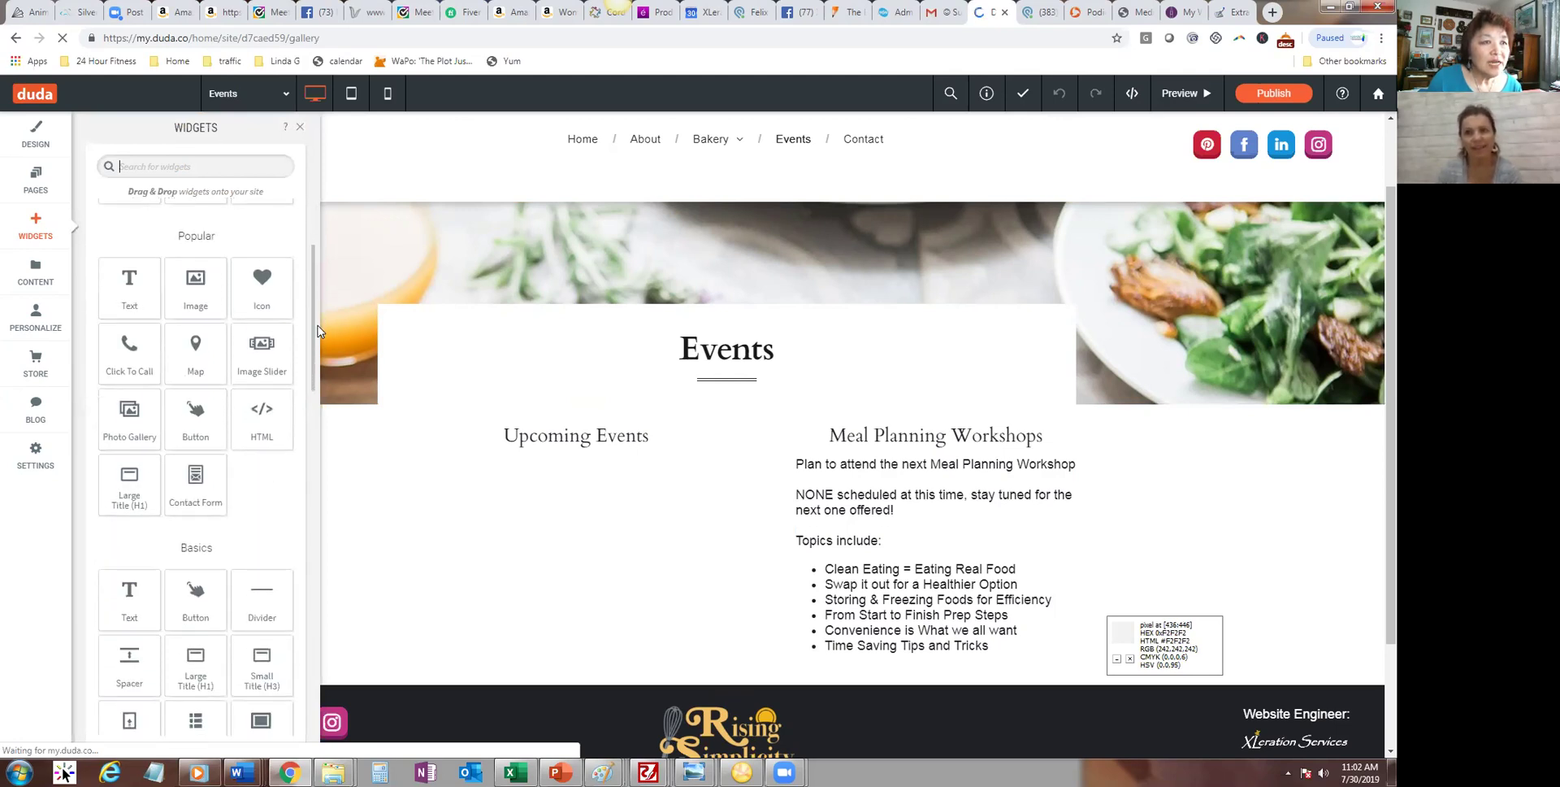
pyautogui.scroll(-4, 325, 362)
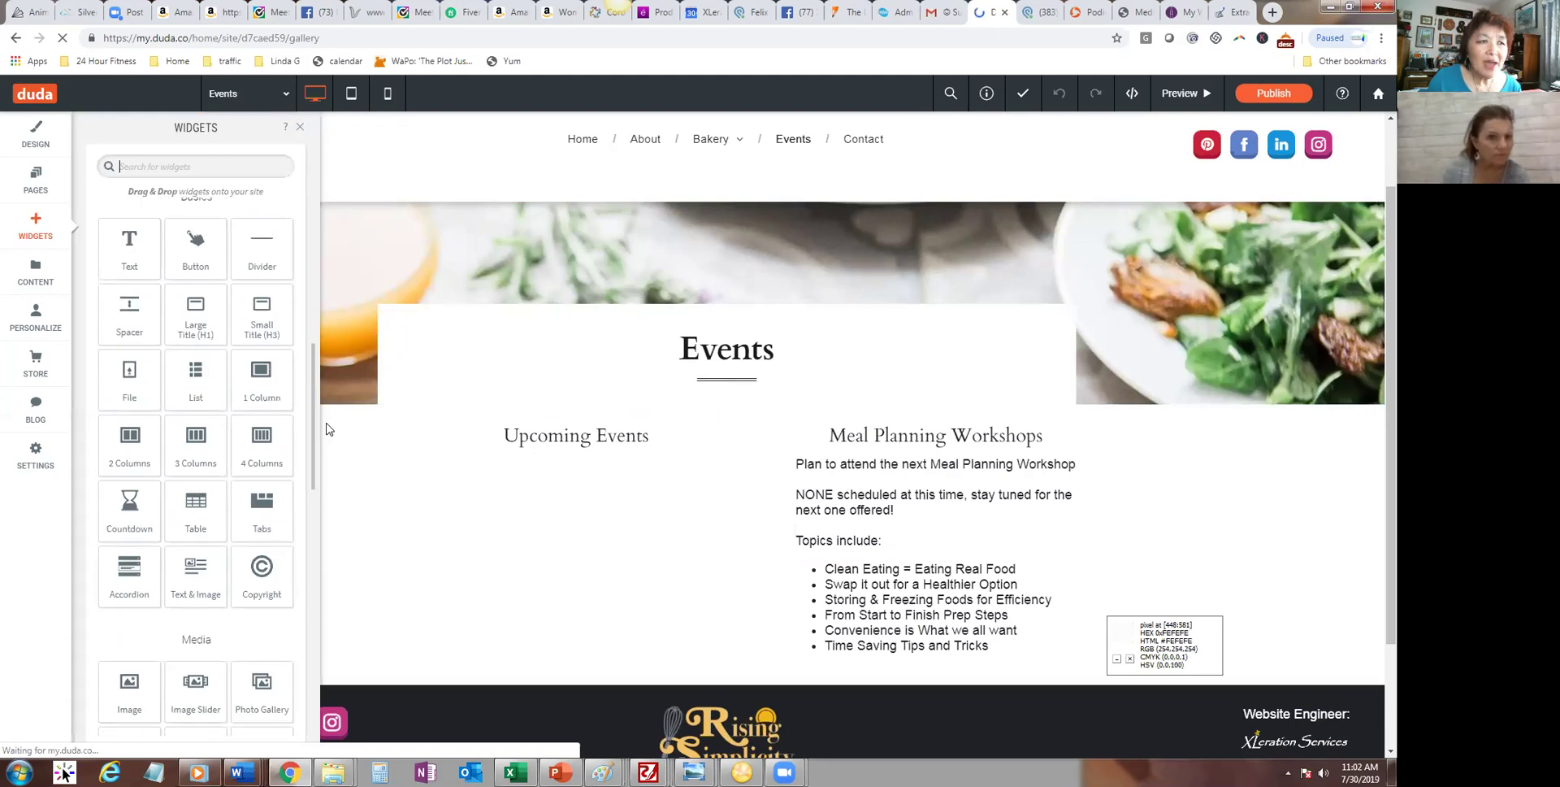
pyautogui.scroll(-1, 203, 455)
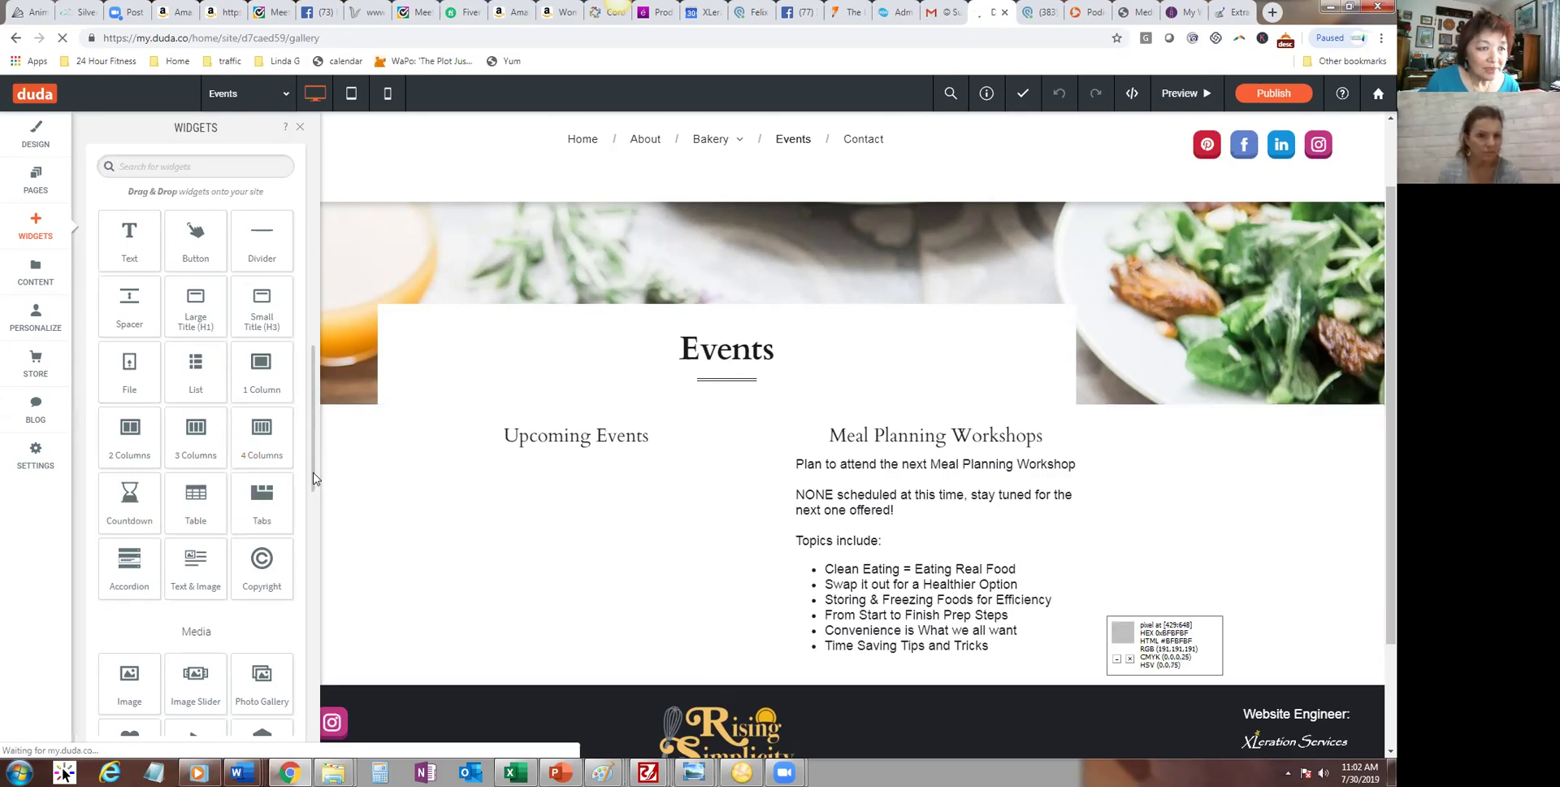
pyautogui.scroll(-2, 311, 496)
pyautogui.moveTo(312, 507); pyautogui.dragTo(300, 623)
pyautogui.moveTo(130, 683); pyautogui.dragTo(632, 494)
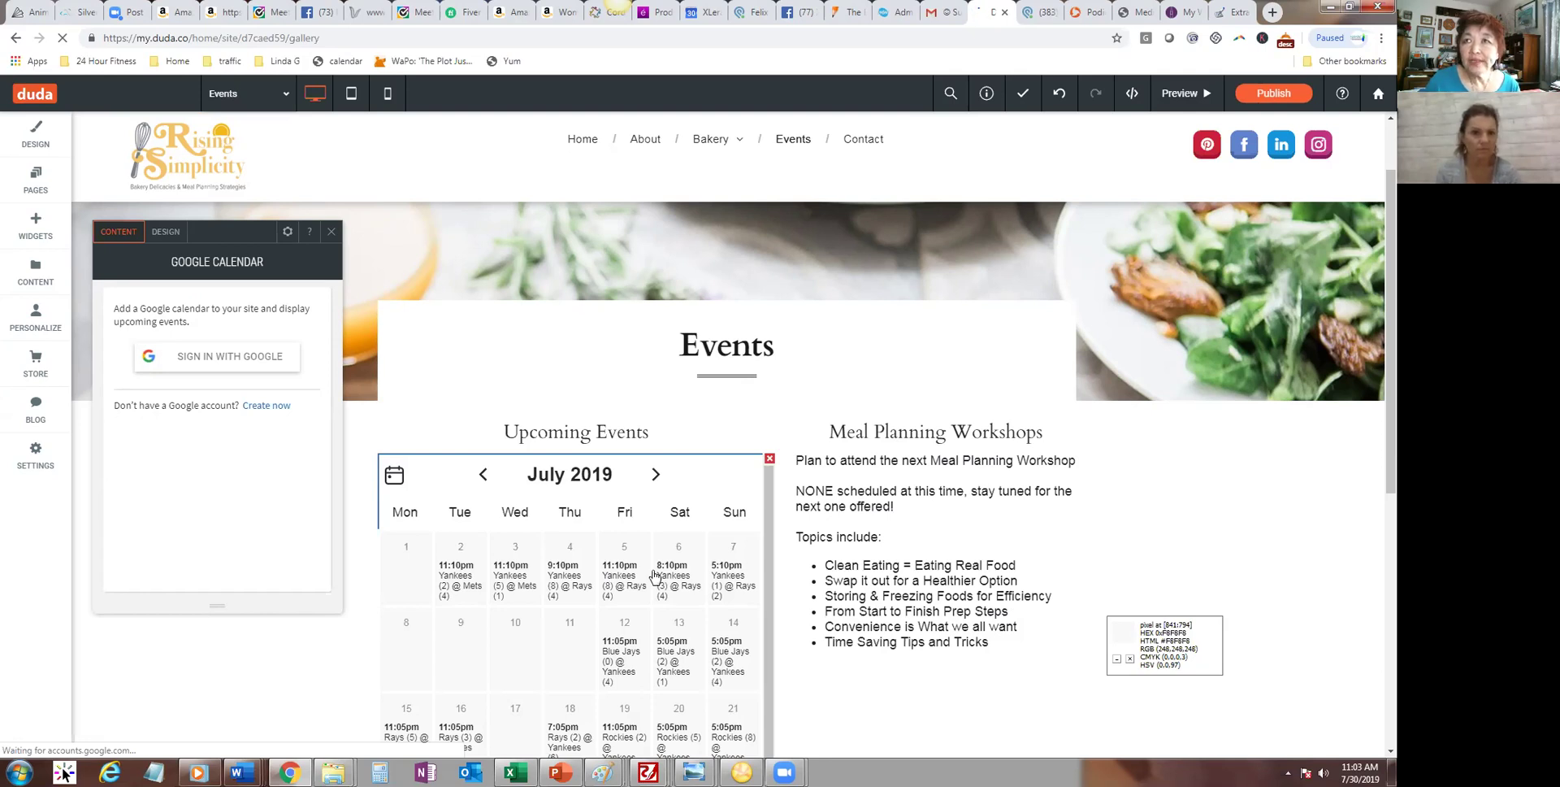
# Step: Open placerwomensnetwork.org in a new browser tab and go to its meetings calendar
pyautogui.click(1273, 12)
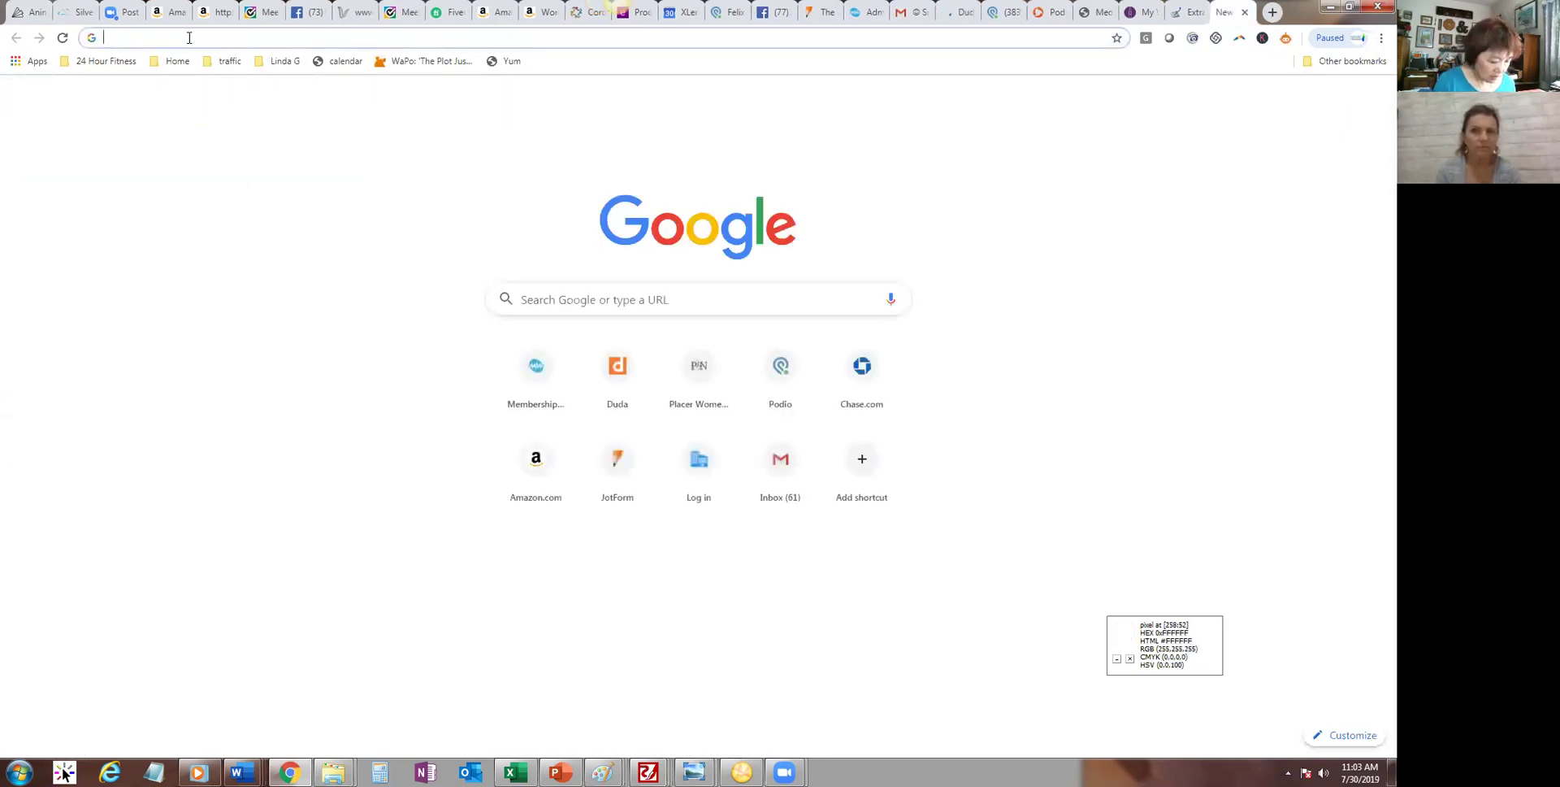
pyautogui.write('placerwomensnetwork.org')
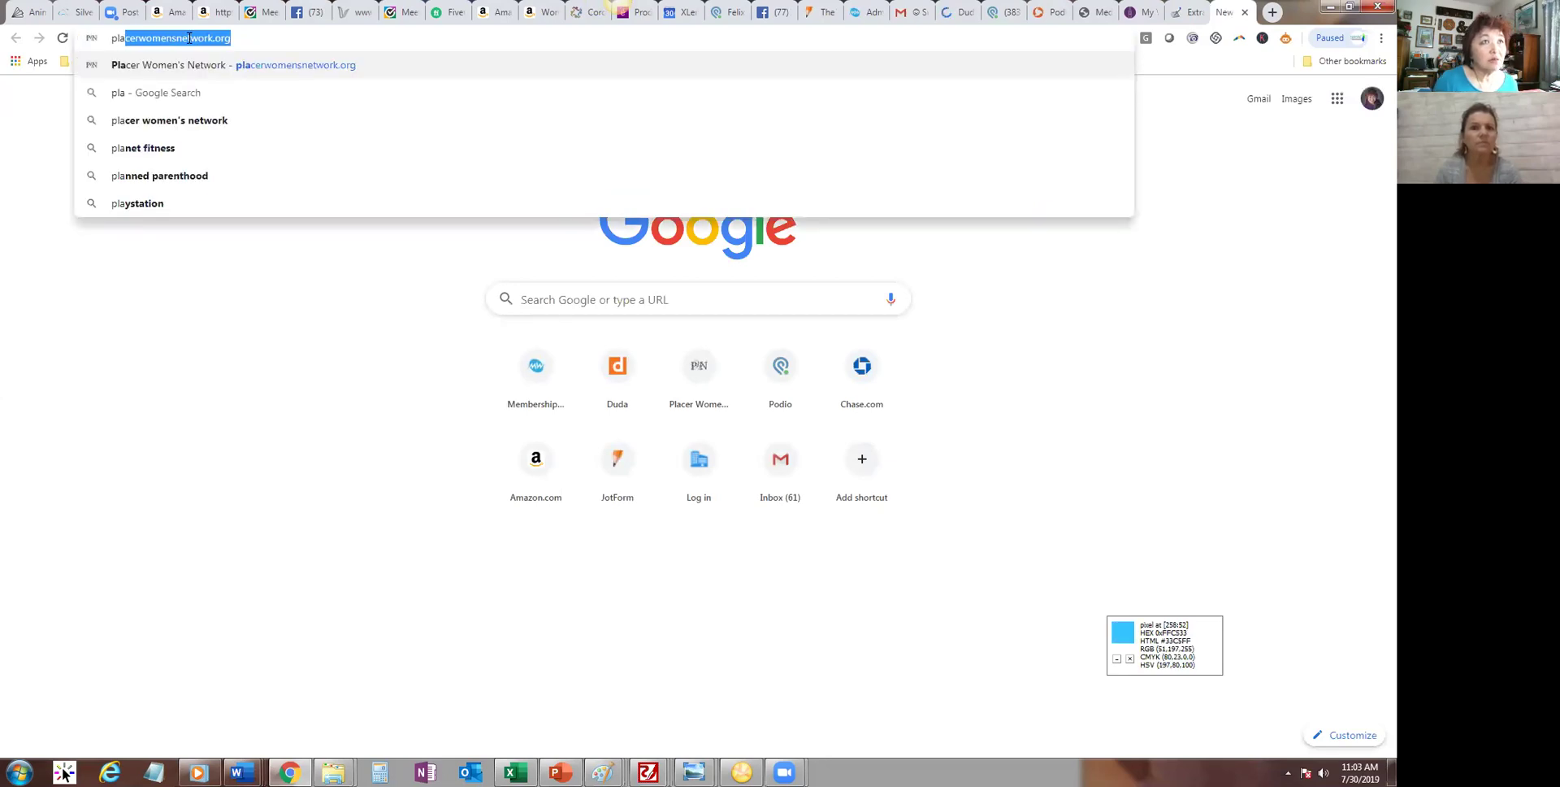
pyautogui.press('Return')
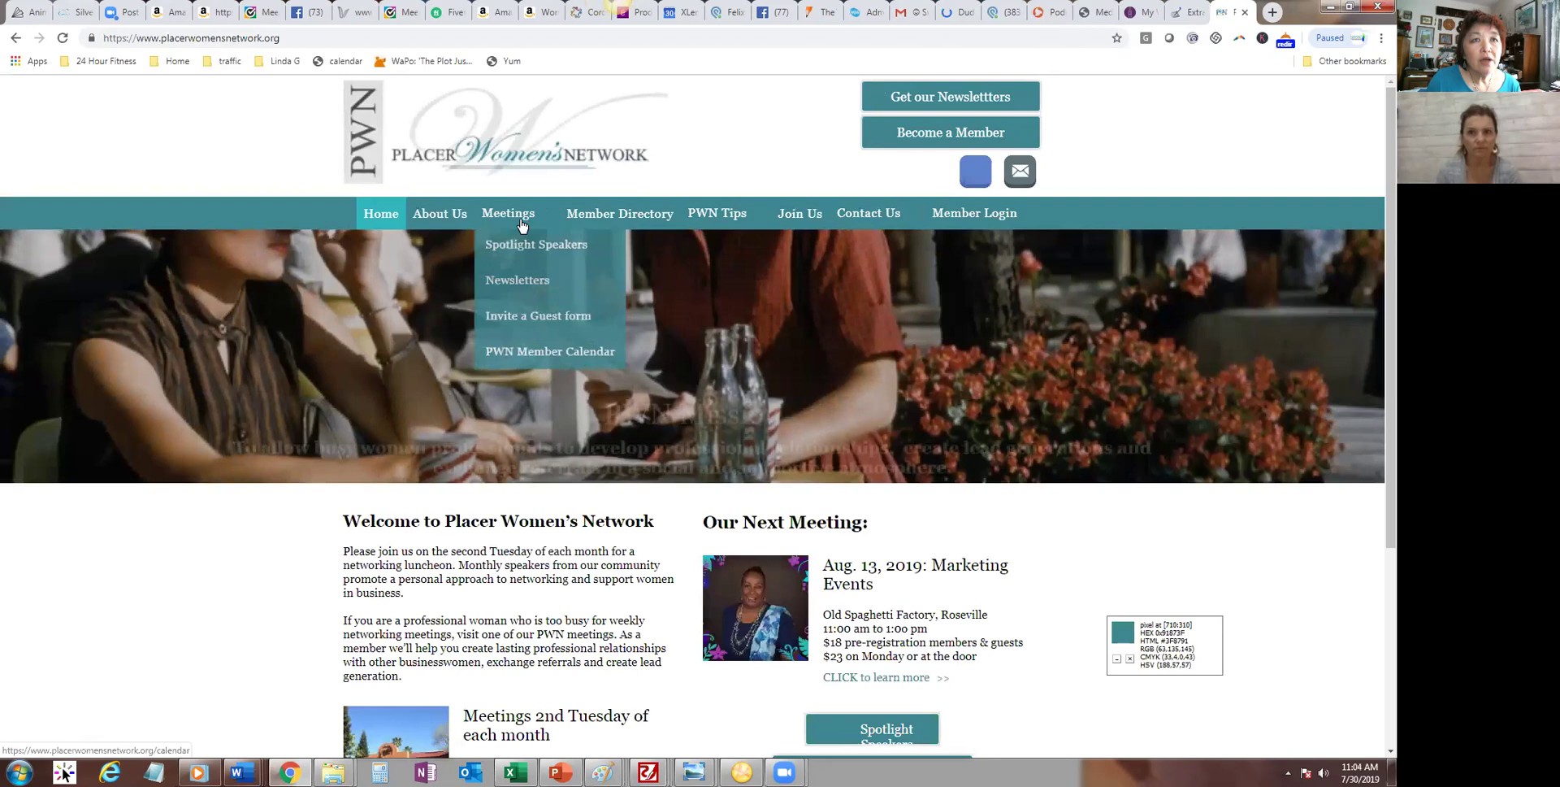
pyautogui.click(520, 218)
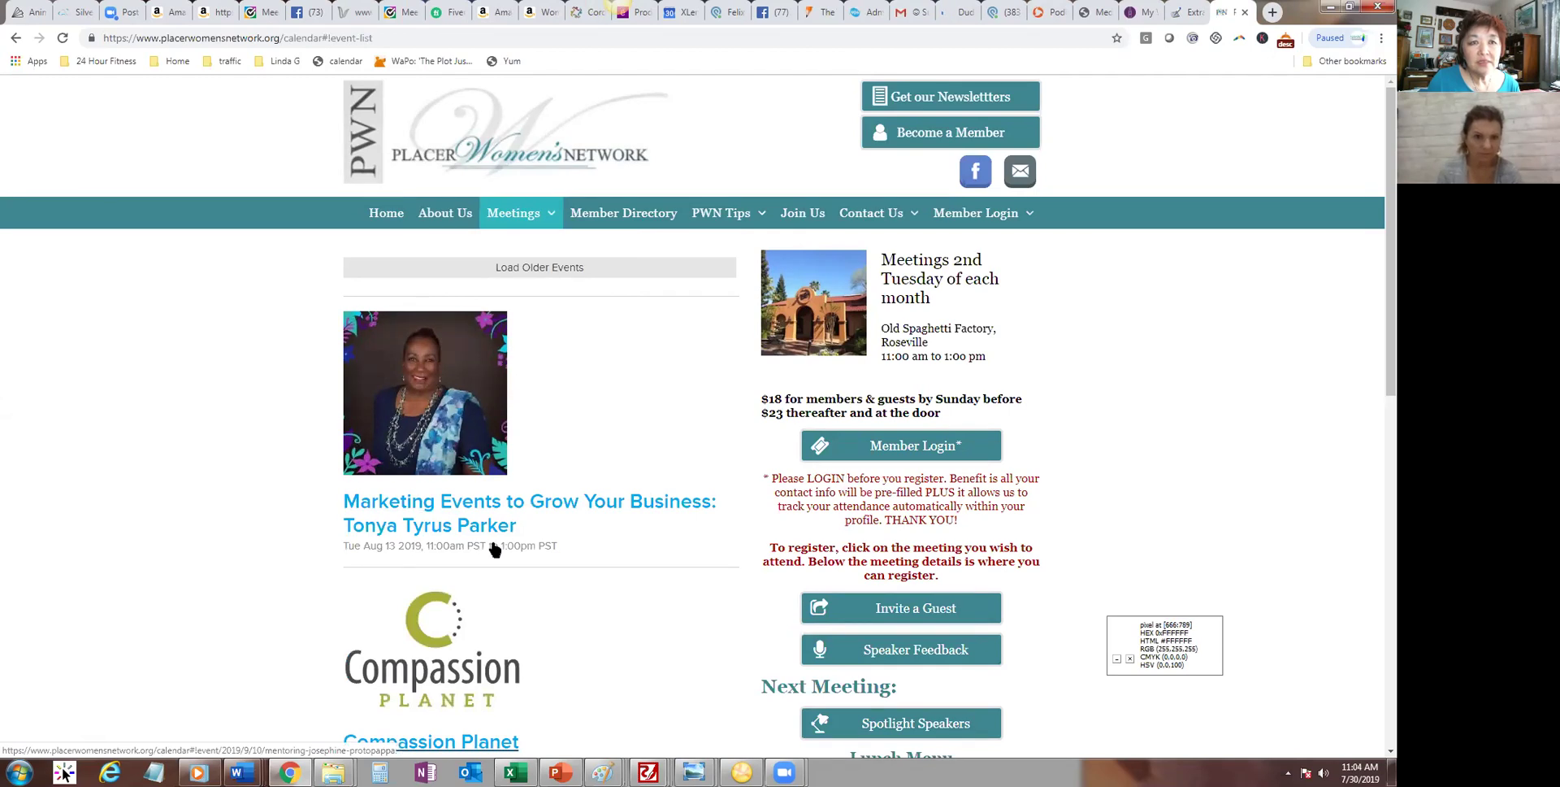
# Step: Open the Marketing Events to Grow Your Business listing and review its description, map, venue and times
pyautogui.click(470, 514)
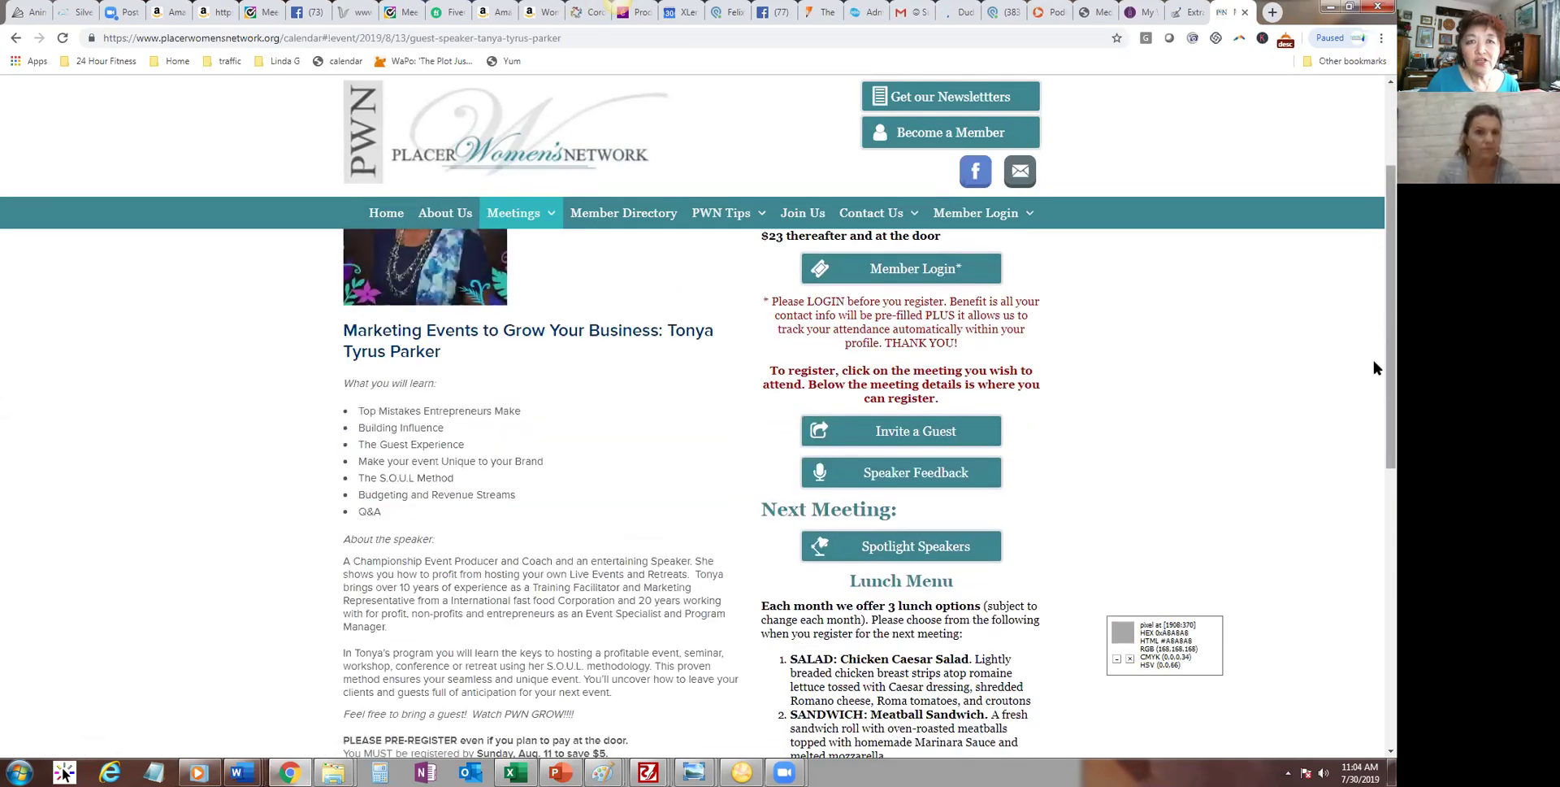
pyautogui.scroll(-3, 1372, 356)
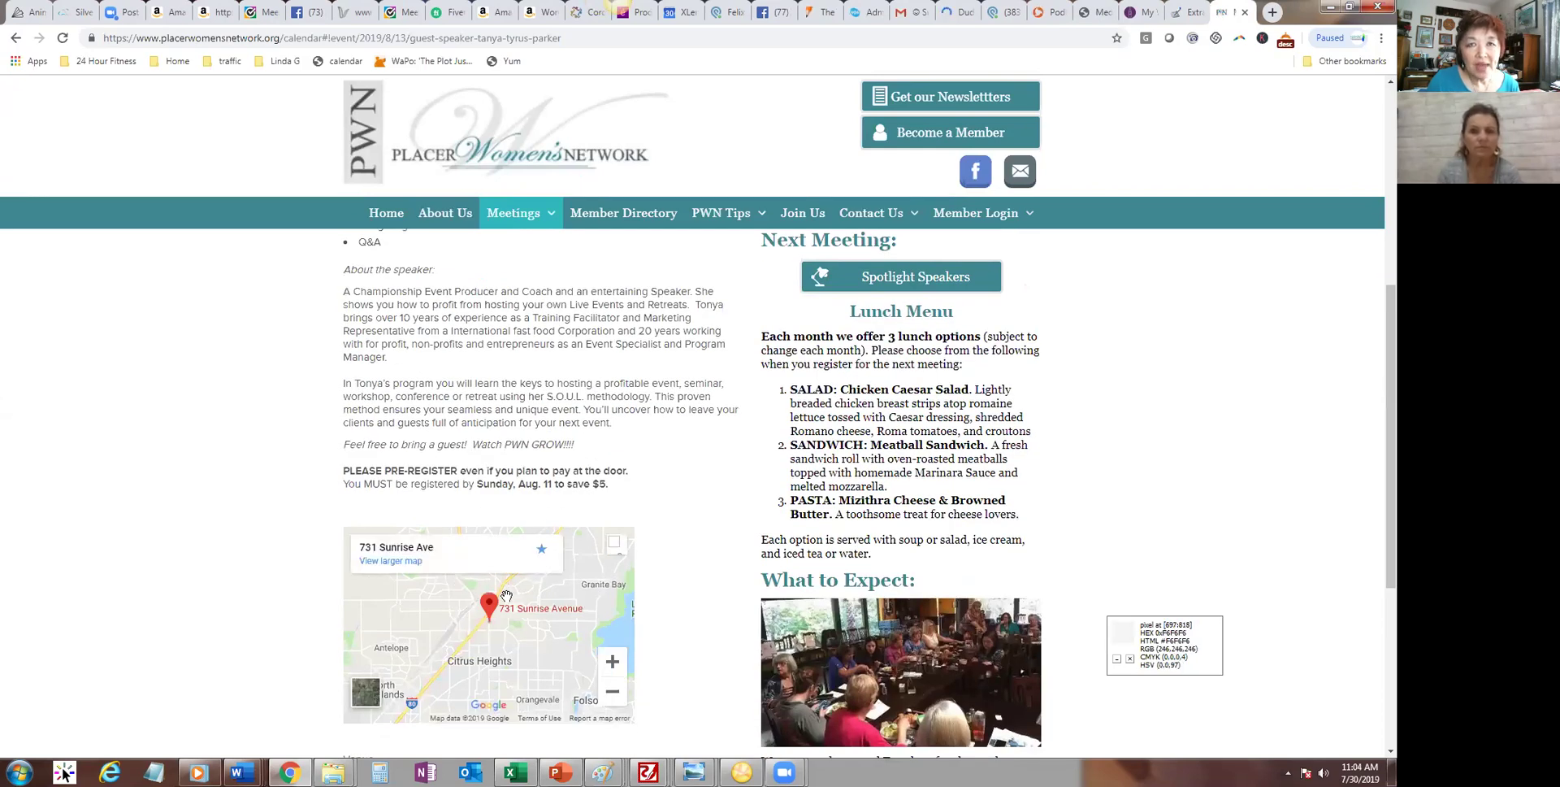
pyautogui.scroll(-3, 1373, 382)
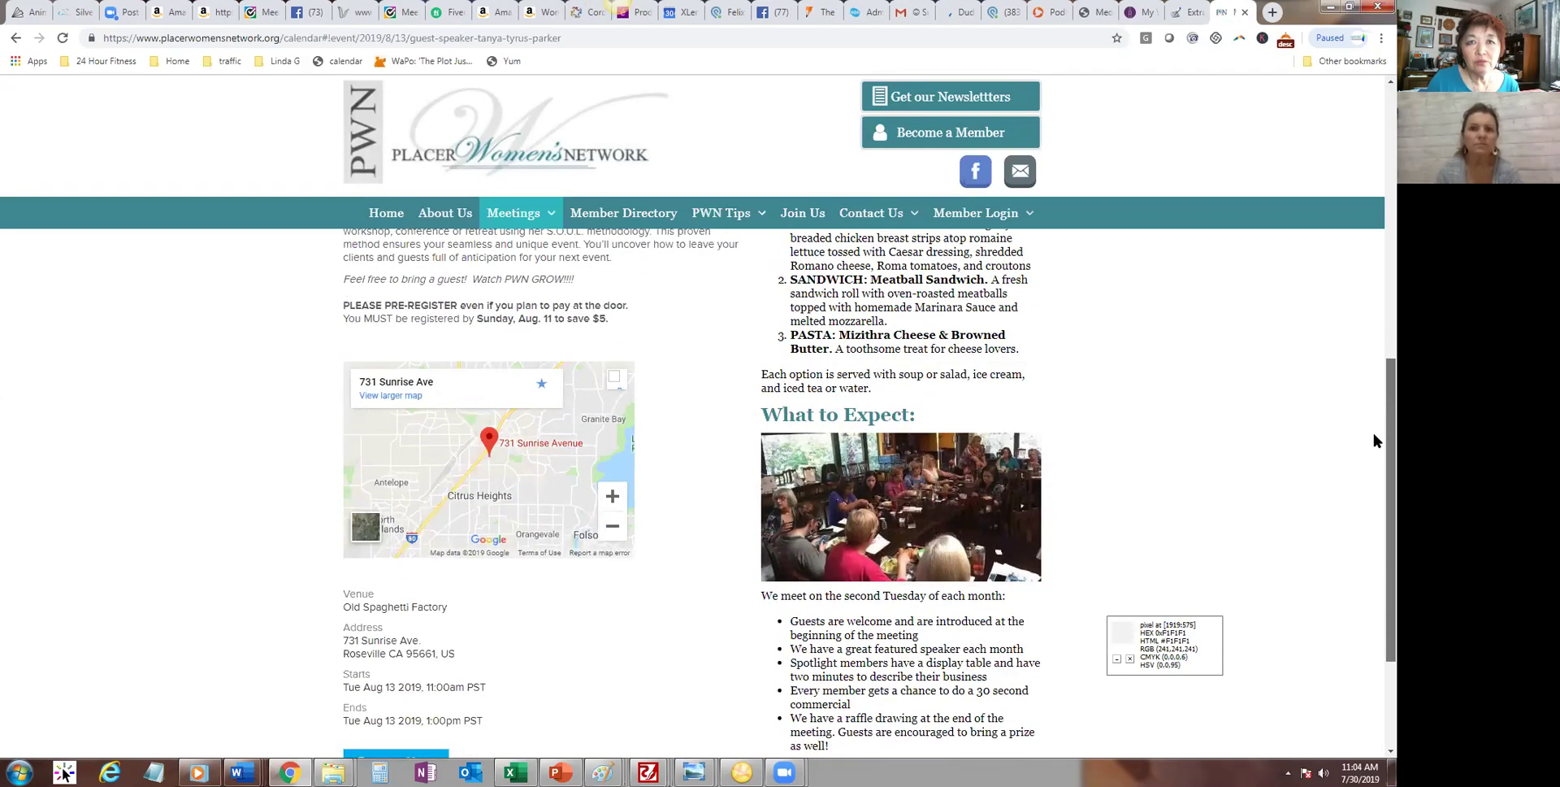
pyautogui.scroll(4, 1374, 390)
pyautogui.scroll(-4, 1375, 439)
pyautogui.scroll(6, 1374, 318)
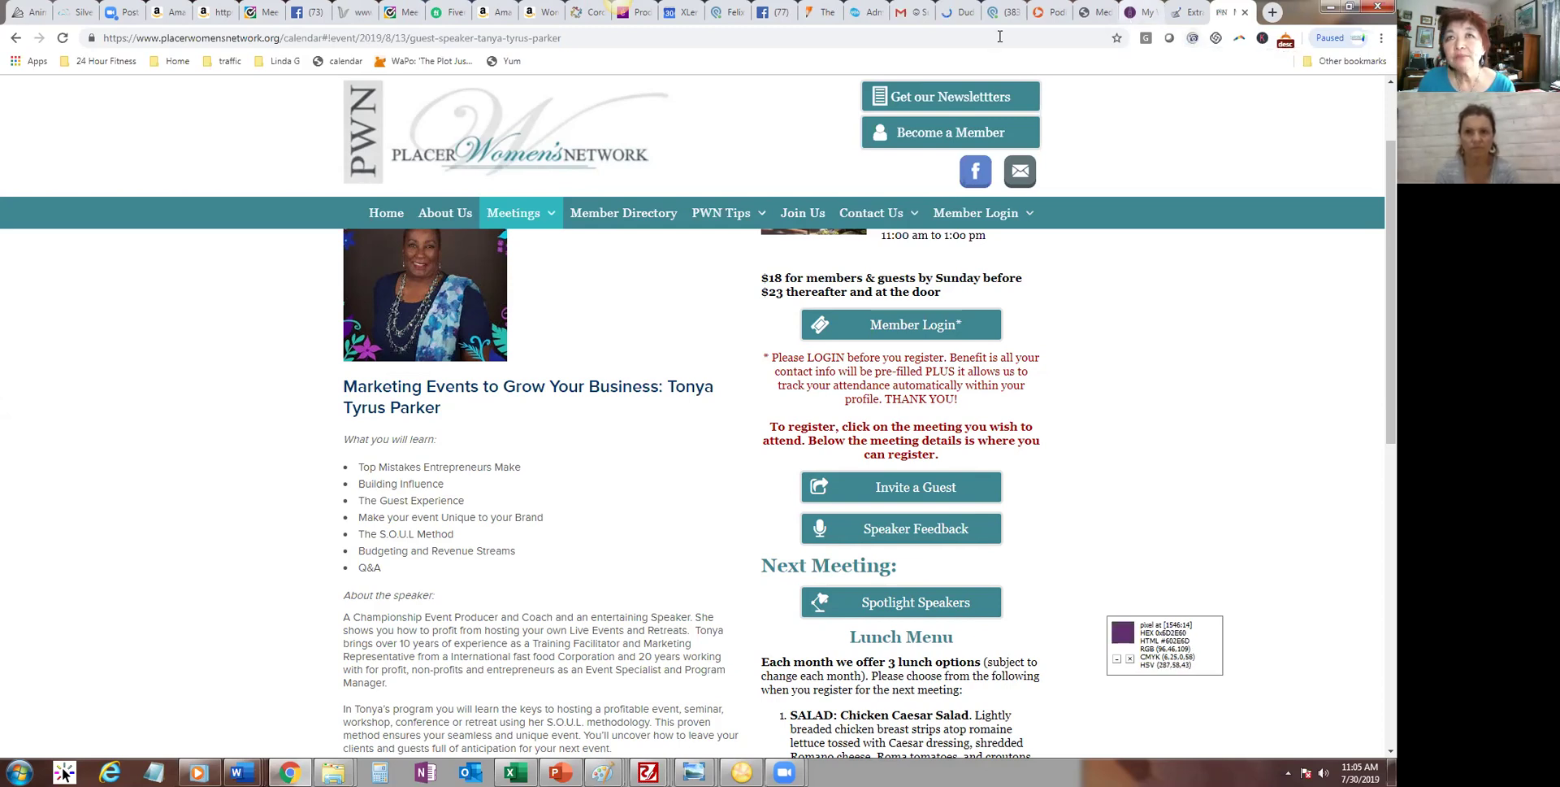
# Step: Open the Duda website in a new browser tab and go to the account's sites dashboard
pyautogui.click(1187, 13)
pyautogui.click(1093, 12)
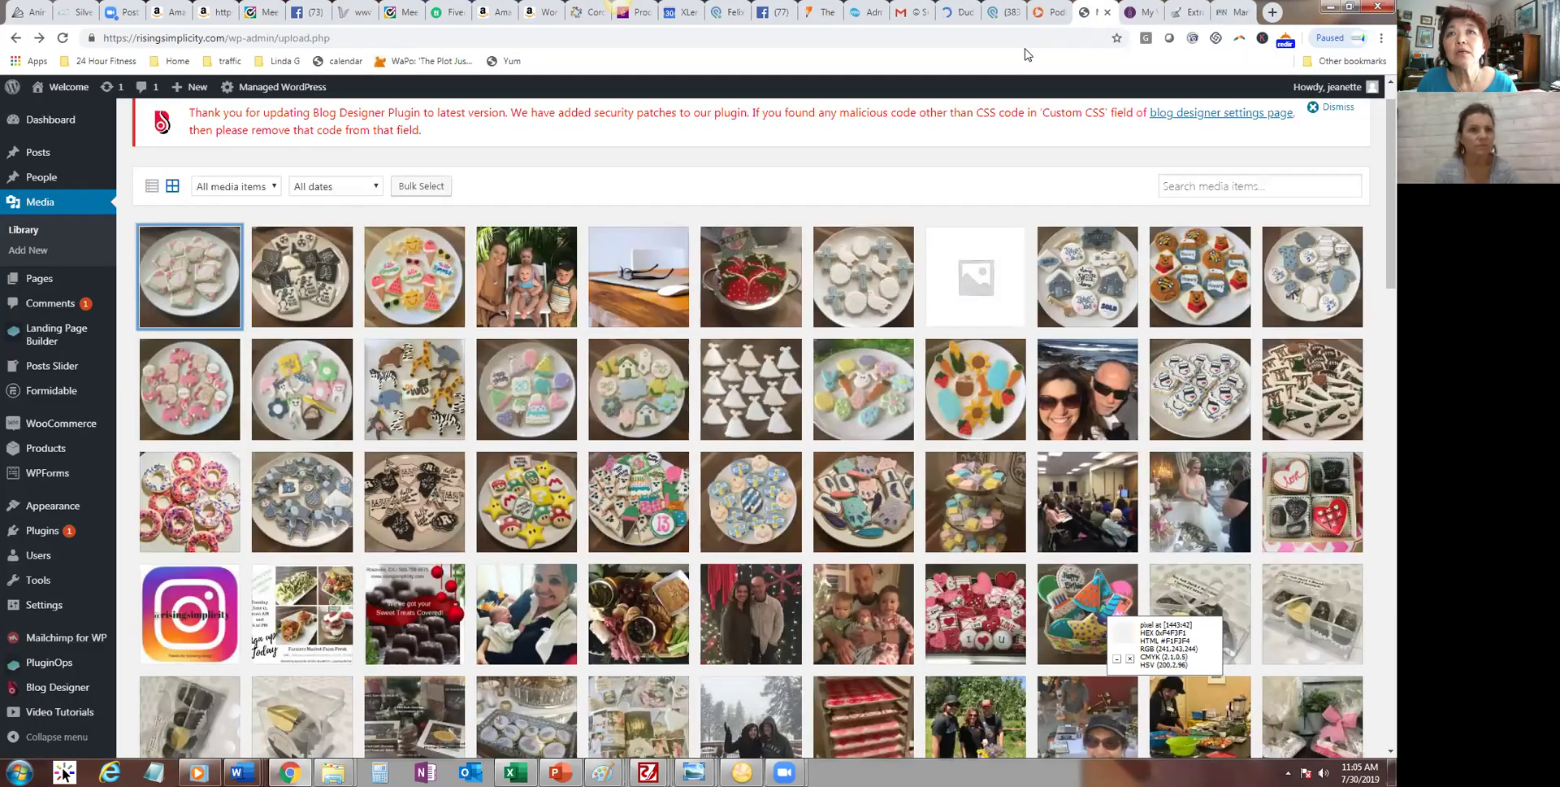
pyautogui.click(1273, 13)
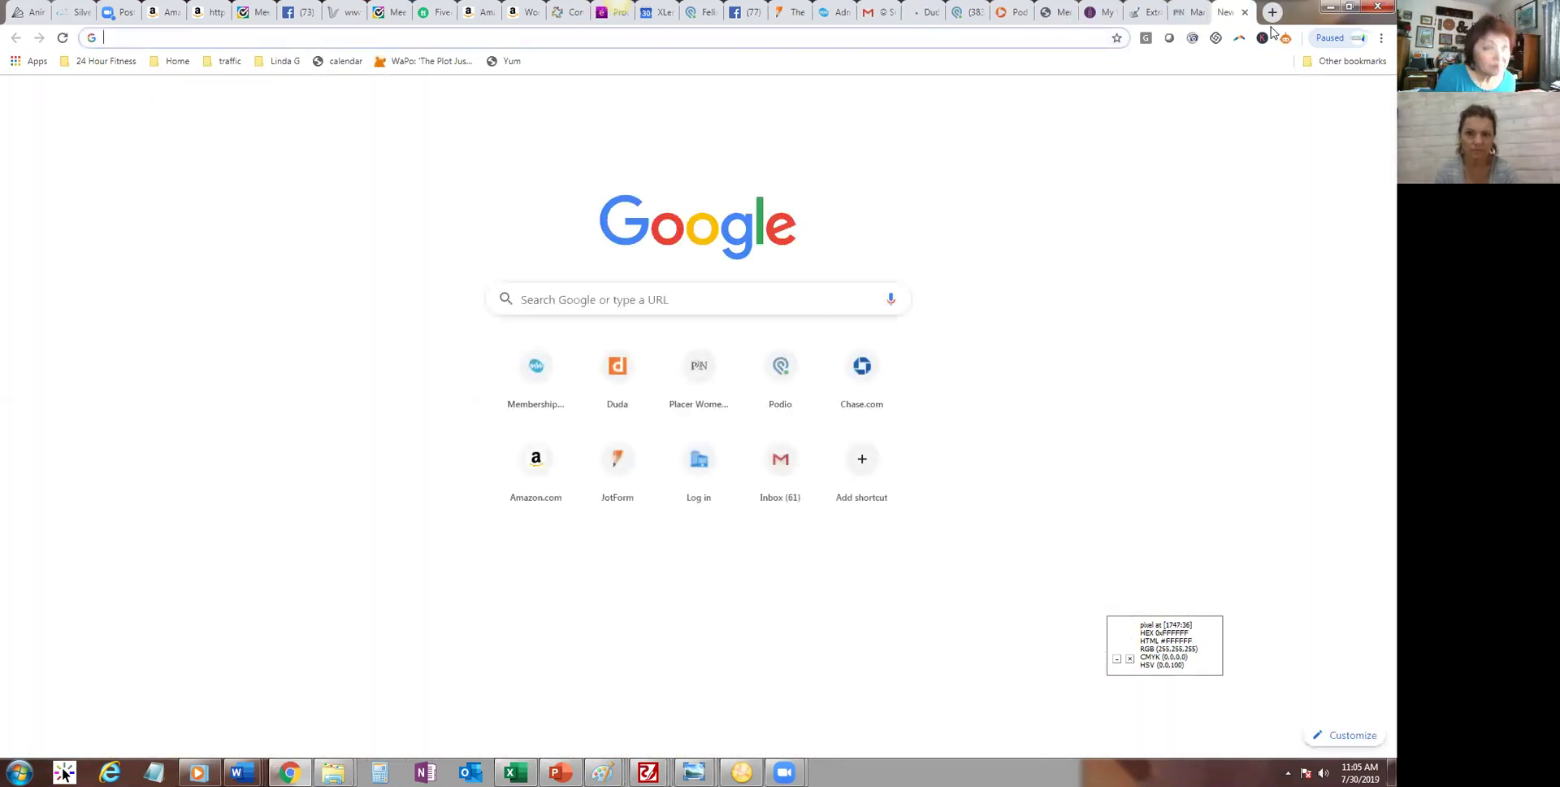
pyautogui.write('duda')
pyautogui.press('Return')
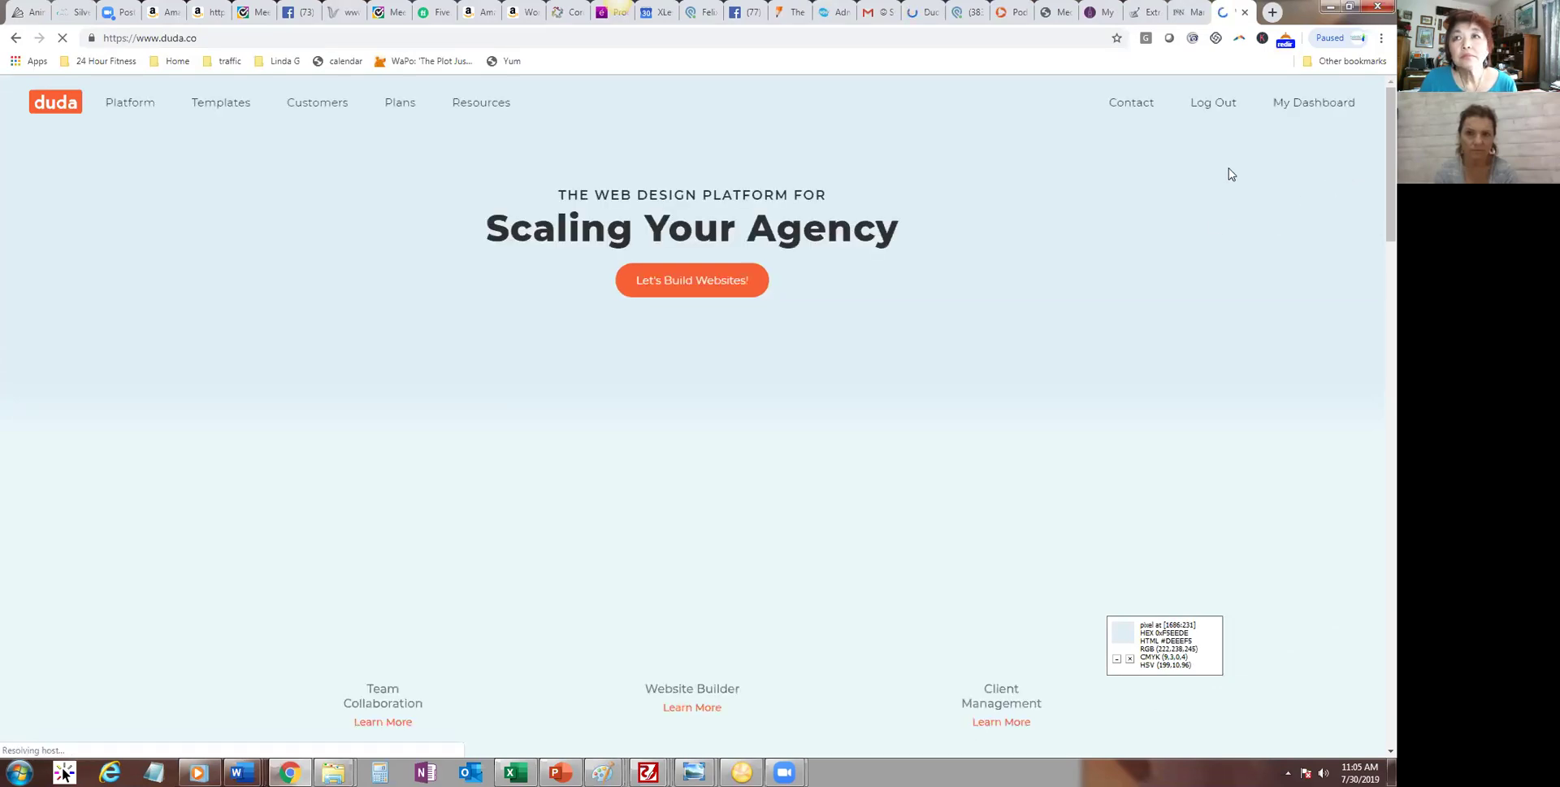
pyautogui.click(1319, 109)
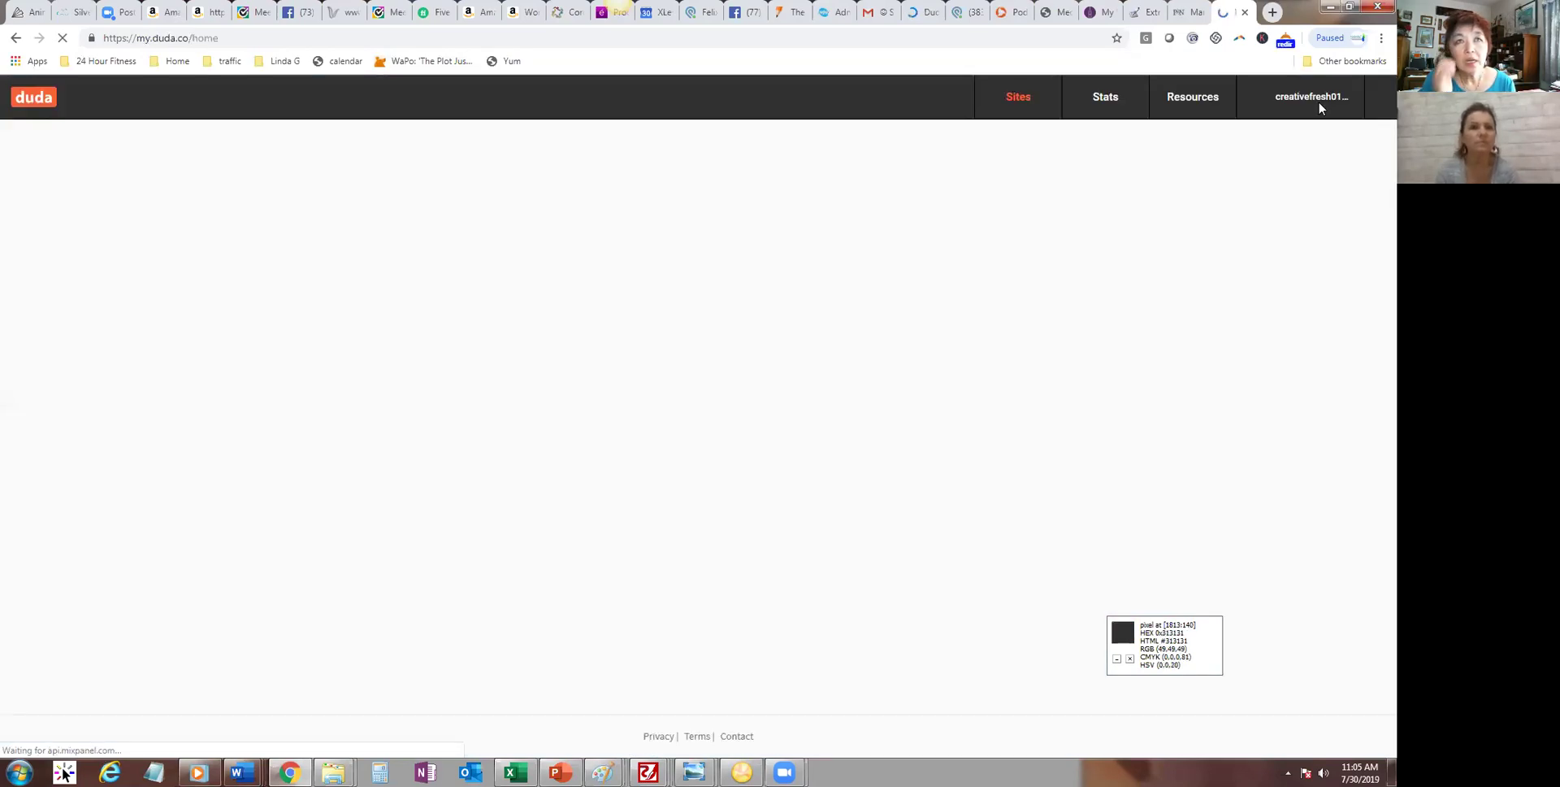
# Step: Open the risingsimplicity site for editing and go to its Events page
pyautogui.moveTo(1318, 101)
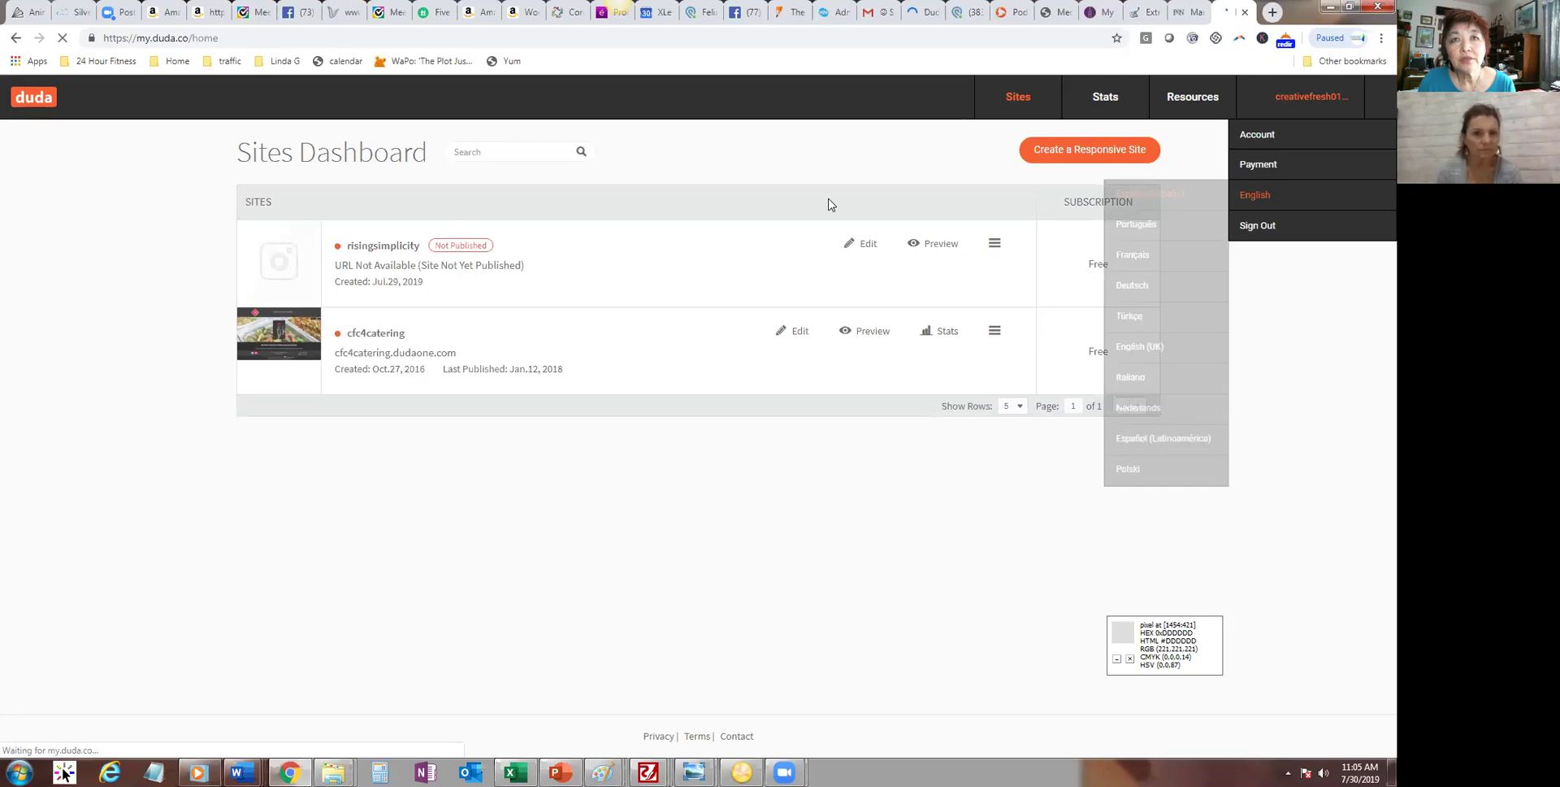
pyautogui.click(863, 243)
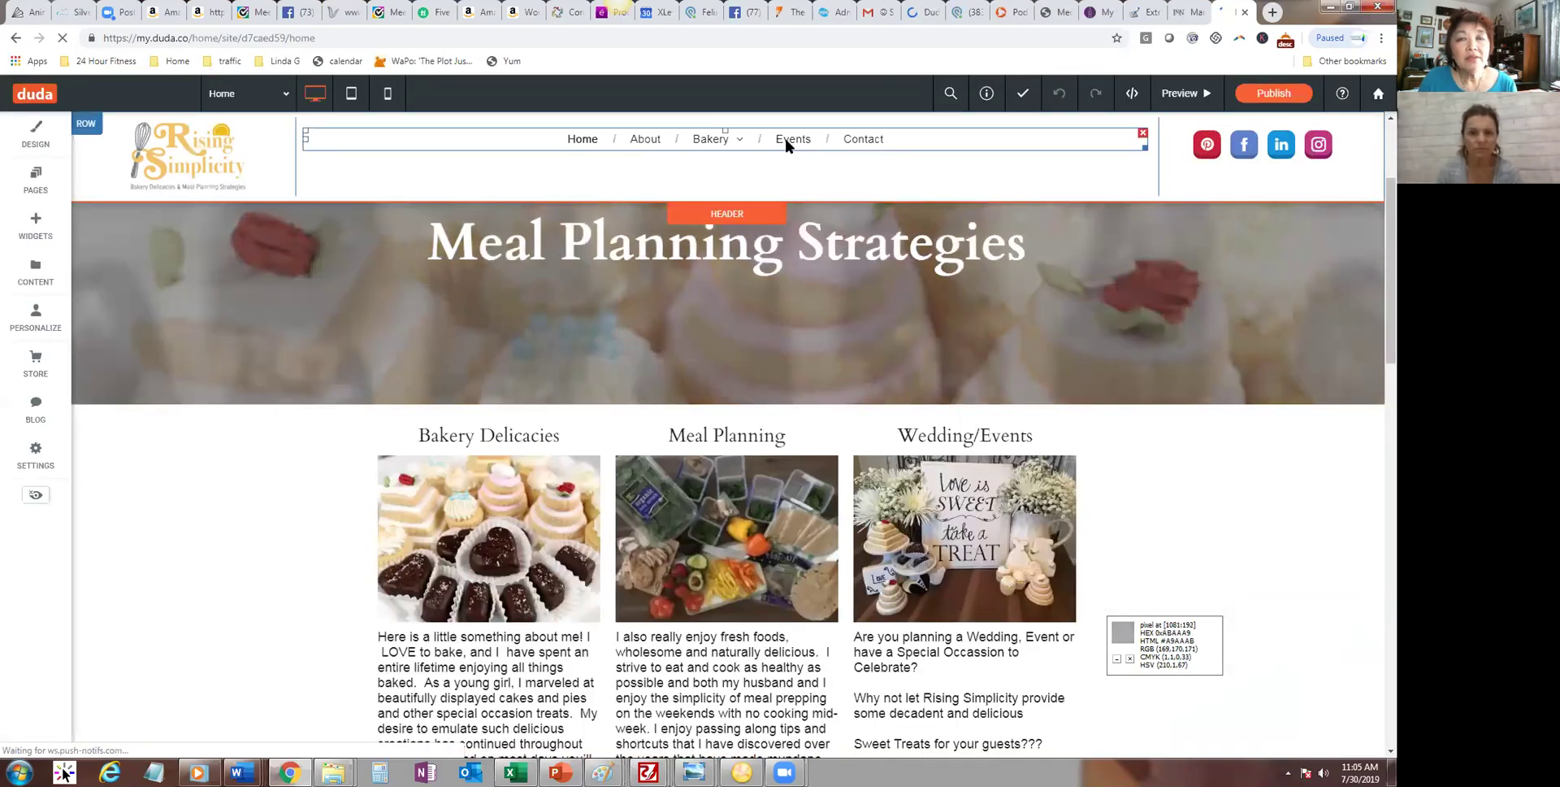
pyautogui.click(785, 140)
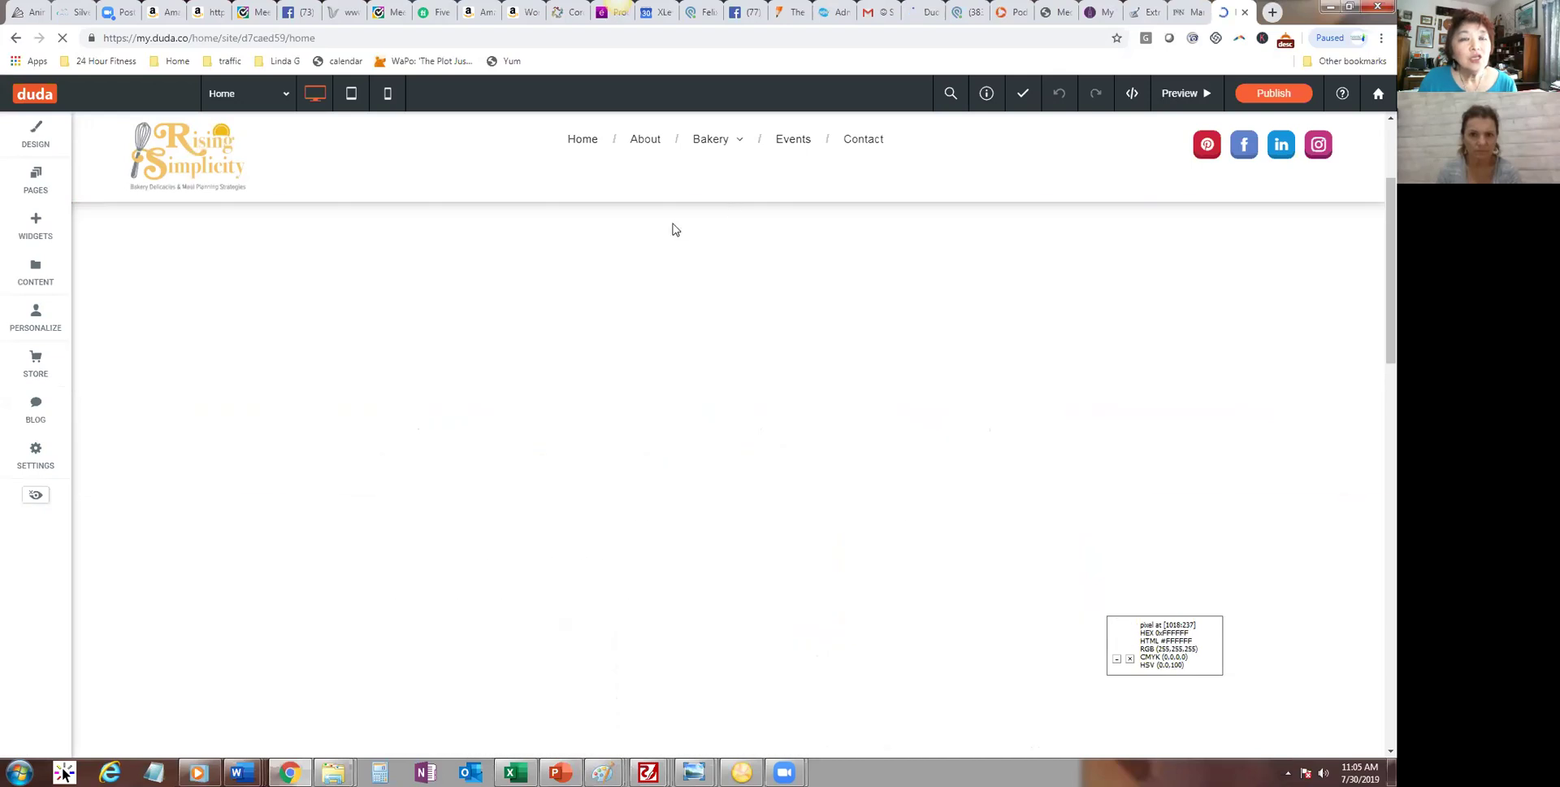
pyautogui.scroll(-3, 1356, 335)
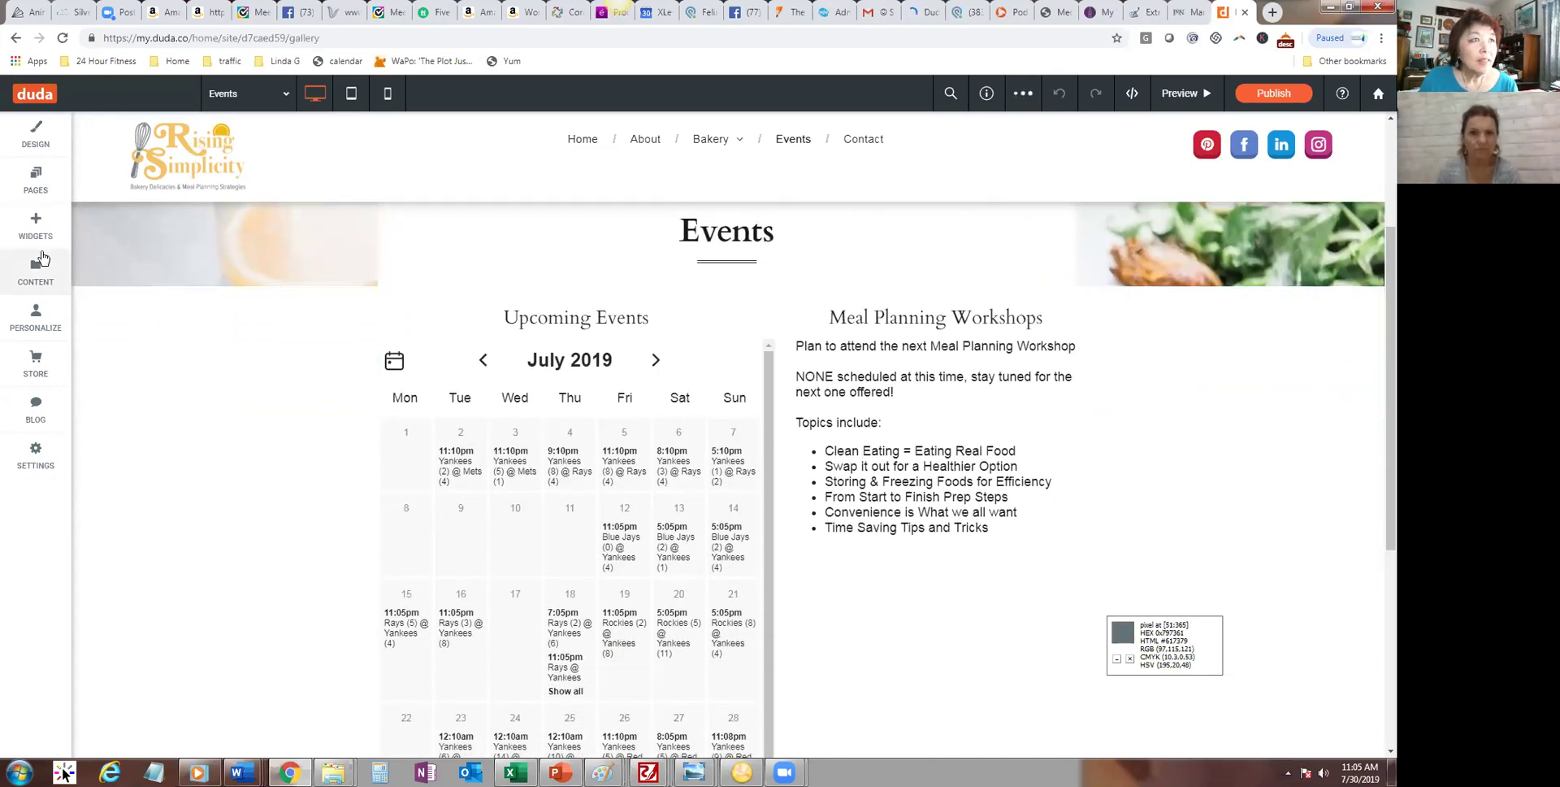
# Step: Add an HTML widget between the Upcoming Events heading and the Google Calendar
pyautogui.click(38, 219)
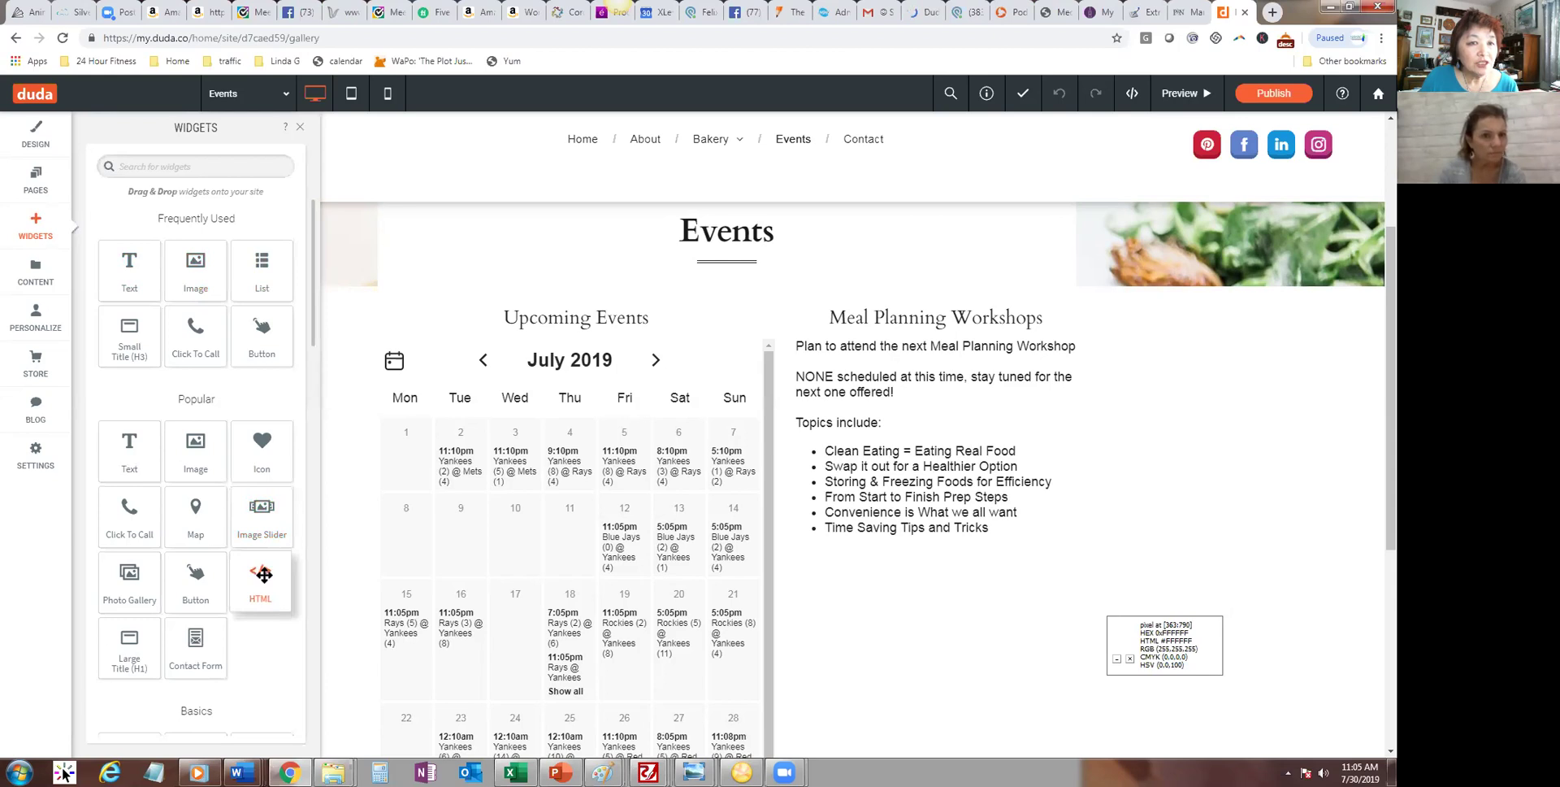
pyautogui.moveTo(262, 575); pyautogui.dragTo(558, 406)
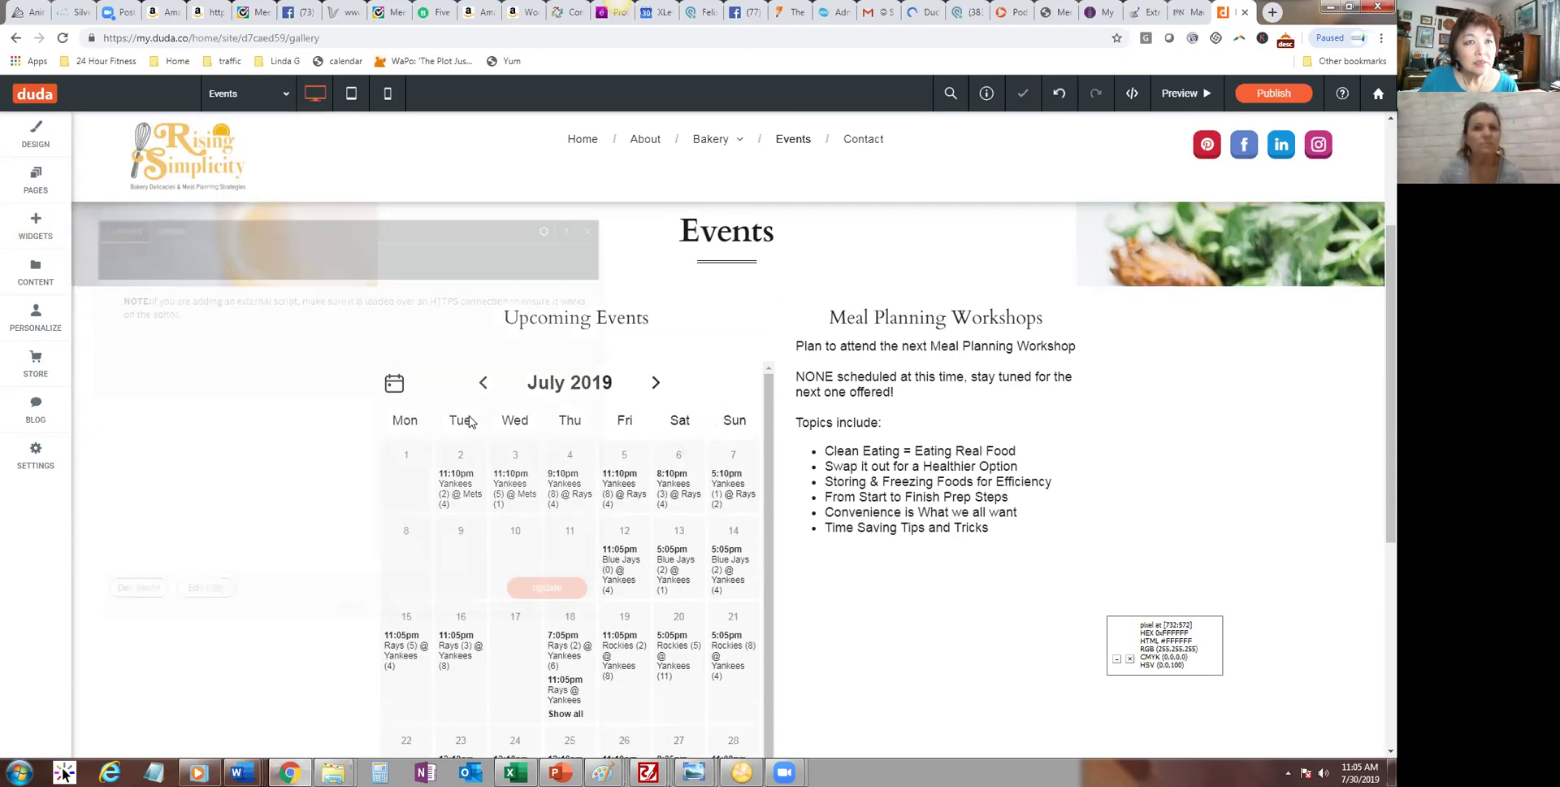
# Step: Try replacing the HTML widget's placeholder text with "Code here", then close its editor without updating
pyautogui.moveTo(262, 332); pyautogui.dragTo(29, 335)
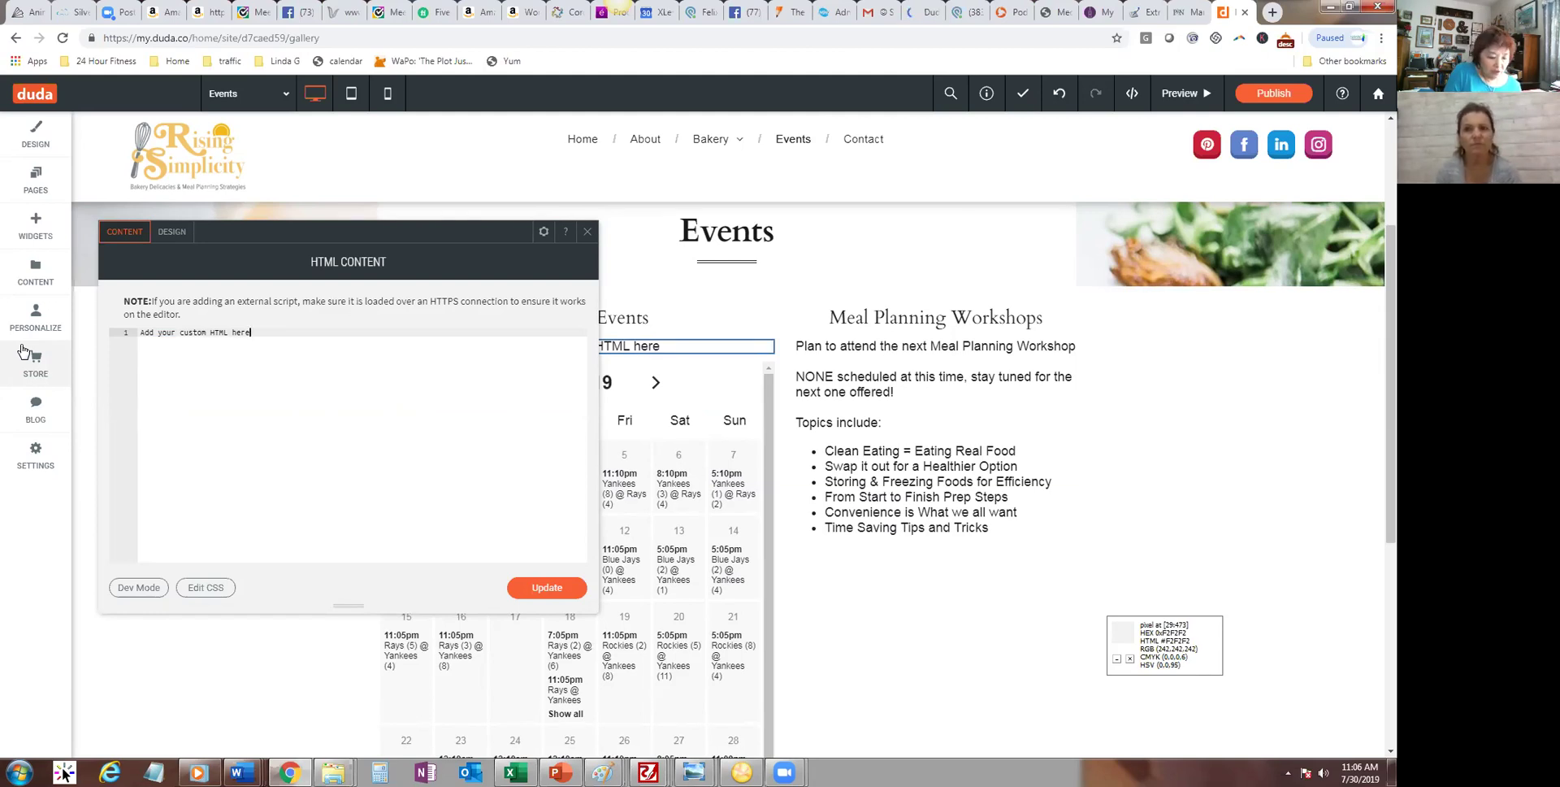
pyautogui.press('BackSpace')
pyautogui.press('BackSpace')
pyautogui.press('BackSpace')
pyautogui.press('BackSpace')
pyautogui.press('BackSpace')
pyautogui.press('BackSpace')
pyautogui.press('BackSpace')
pyautogui.press('BackSpace')
pyautogui.press('BackSpace')
pyautogui.press('BackSpace')
pyautogui.press('BackSpace')
pyautogui.press('BackSpace')
pyautogui.press('BackSpace')
pyautogui.press('BackSpace')
pyautogui.press('BackSpace')
pyautogui.press('BackSpace')
pyautogui.press('BackSpace')
pyautogui.press('BackSpace')
pyautogui.press('BackSpace')
pyautogui.press('BackSpace')
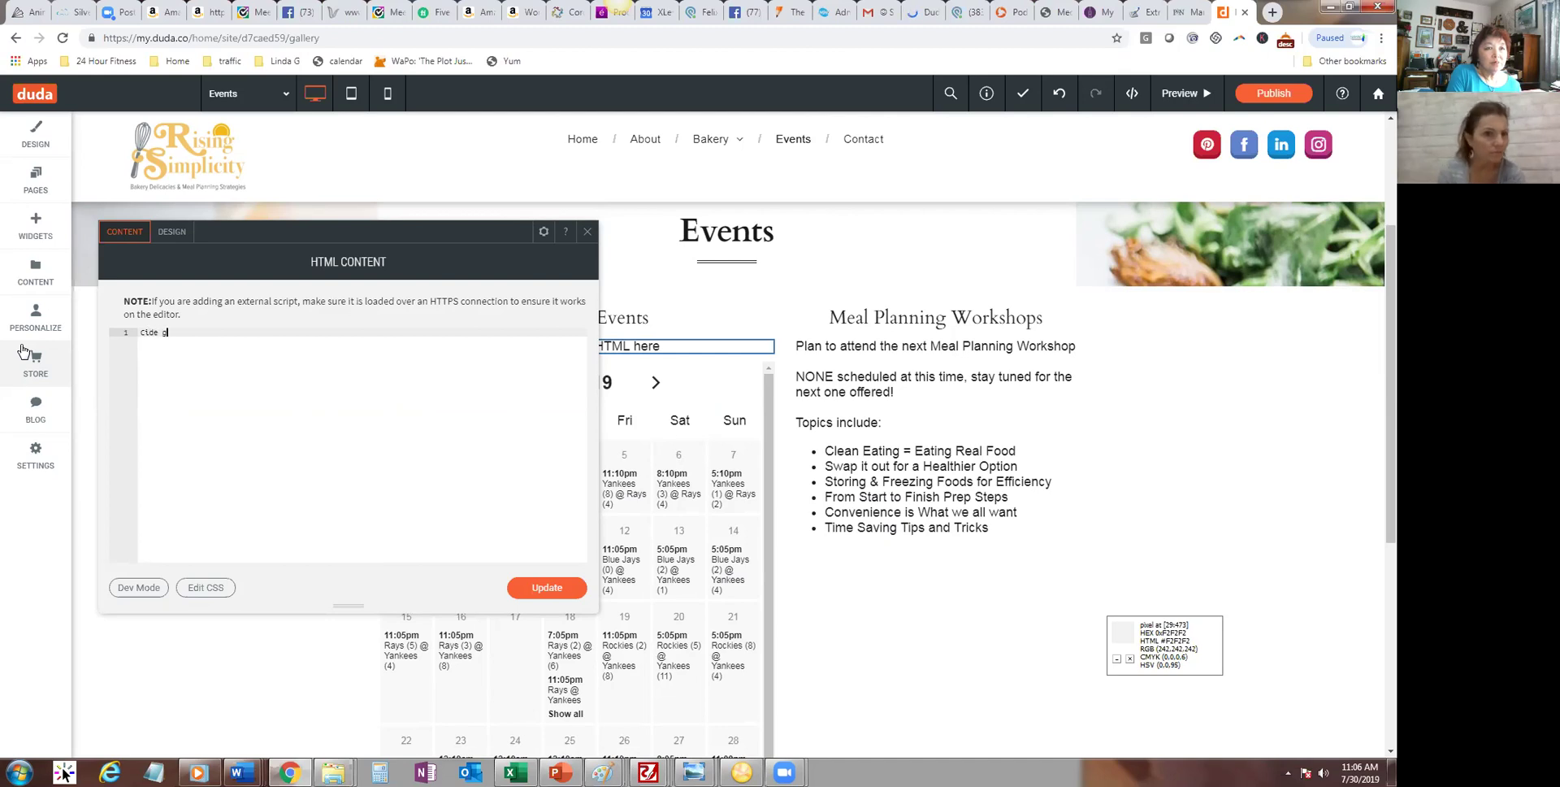
pyautogui.write('cod')
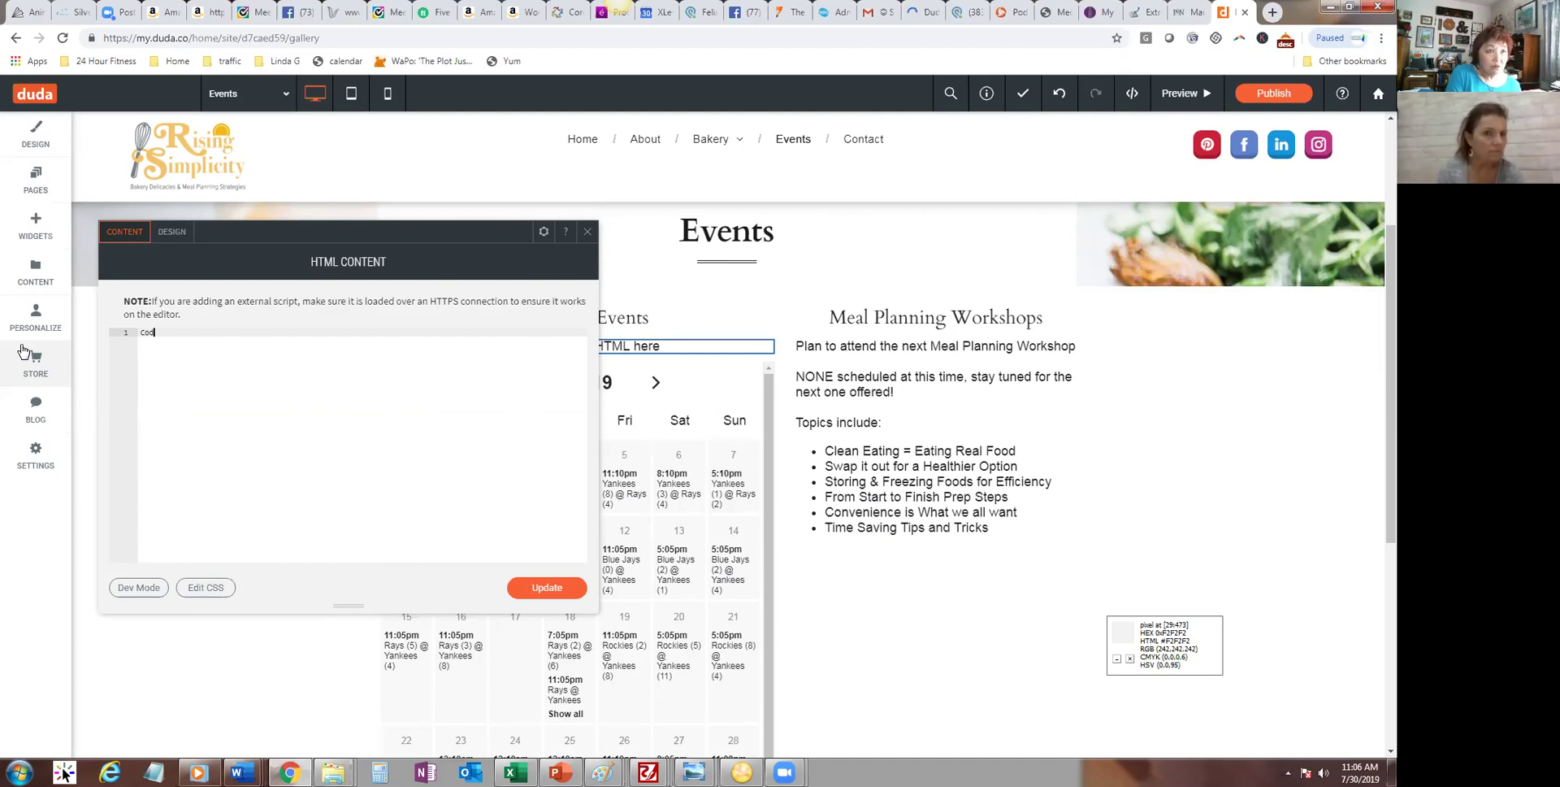
pyautogui.write('e here')
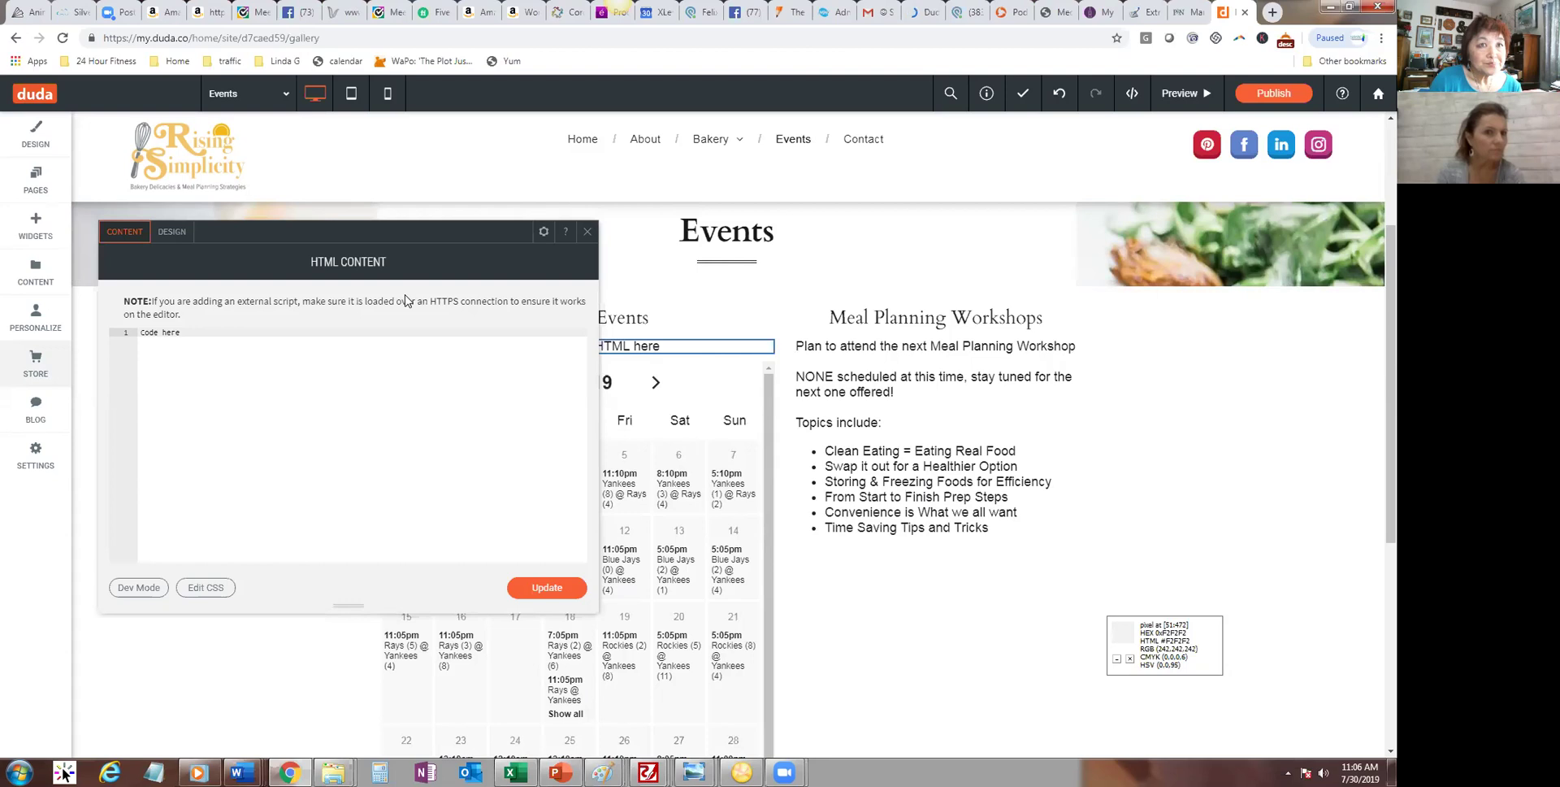
pyautogui.click(586, 234)
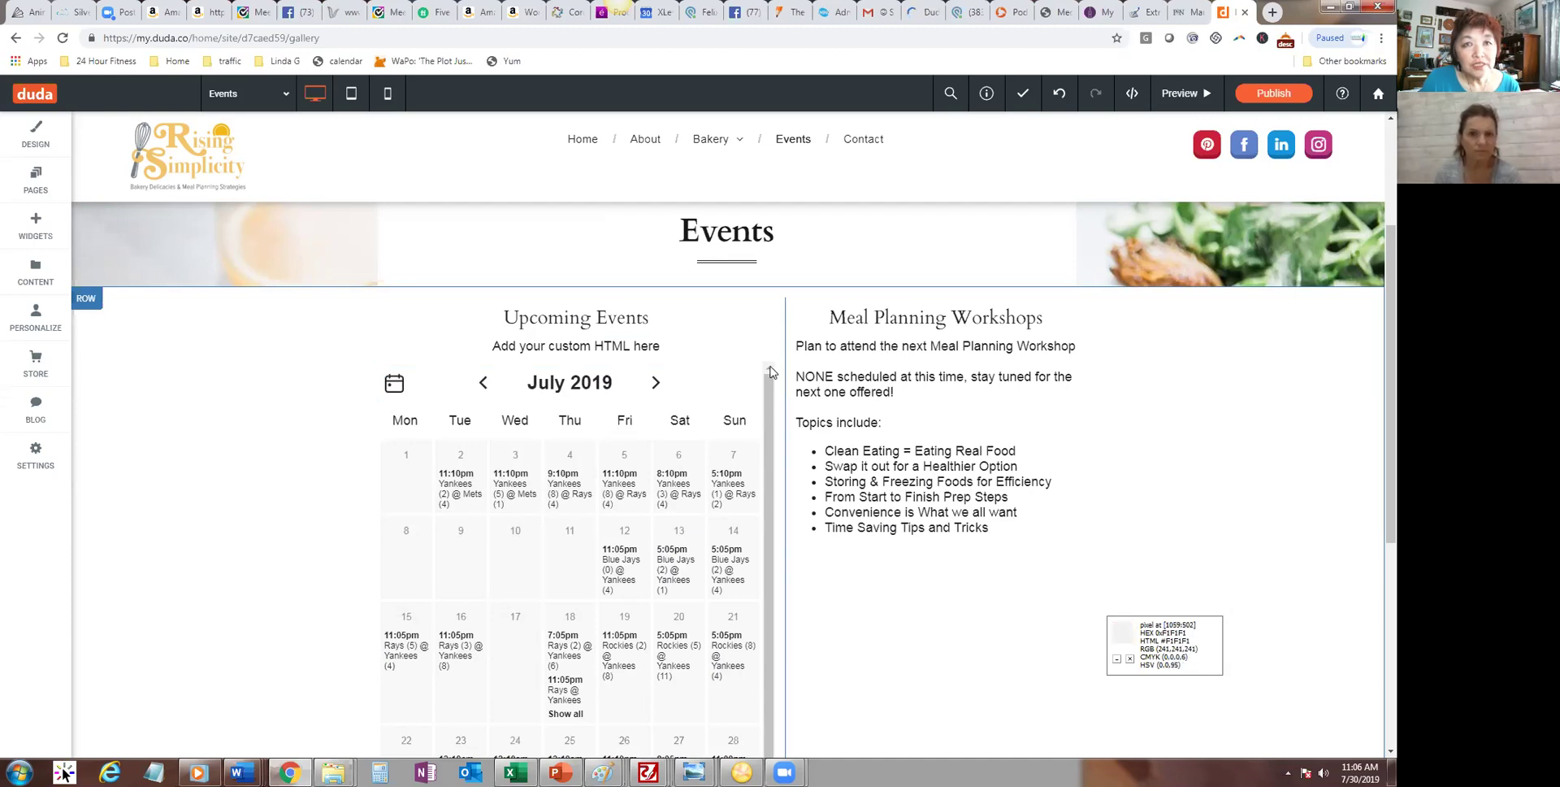
# Step: Delete the Google Calendar widget from the Upcoming Events column
pyautogui.click(669, 461)
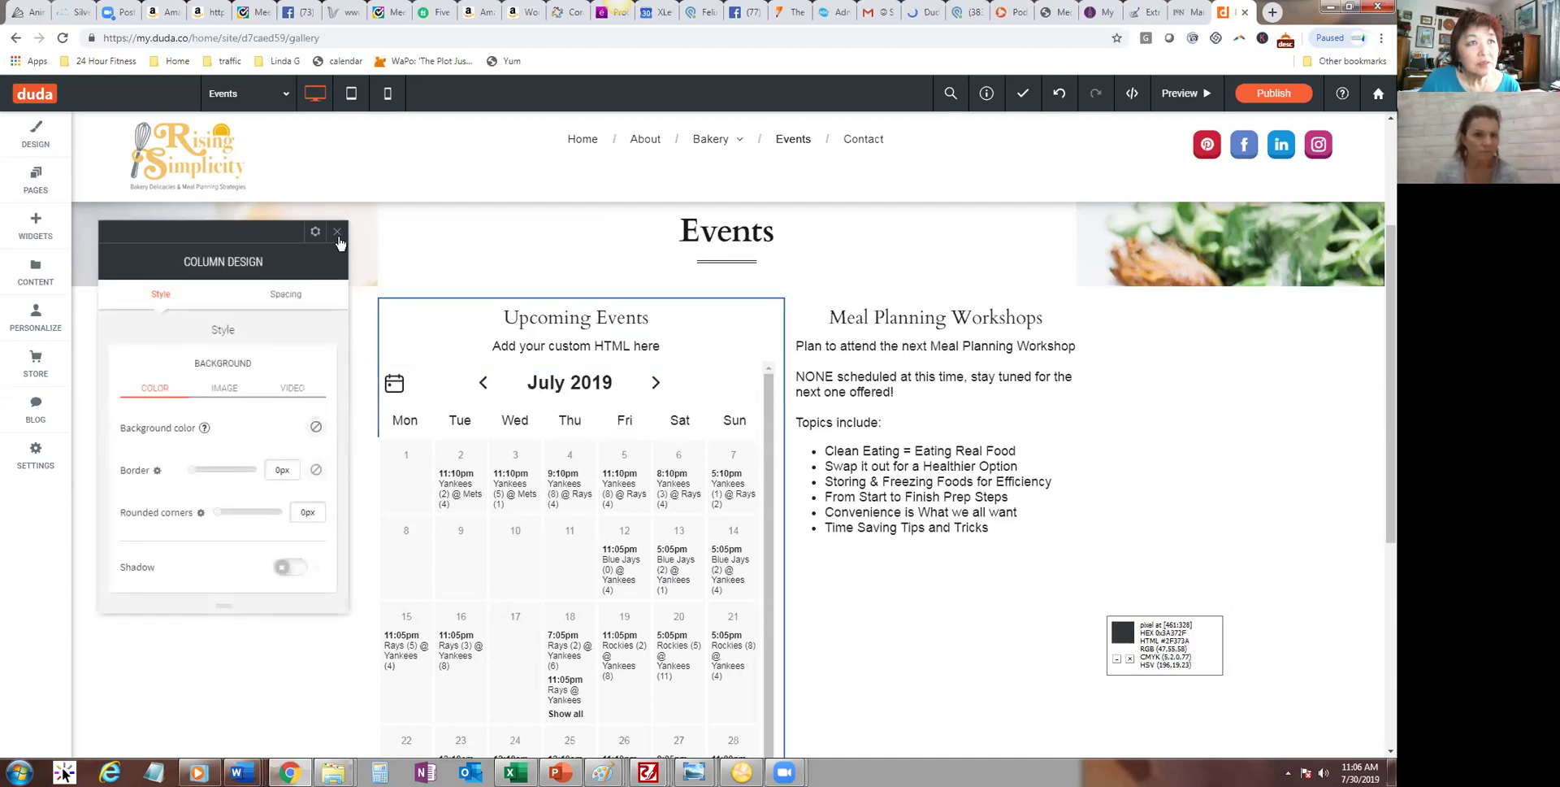
pyautogui.click(734, 375)
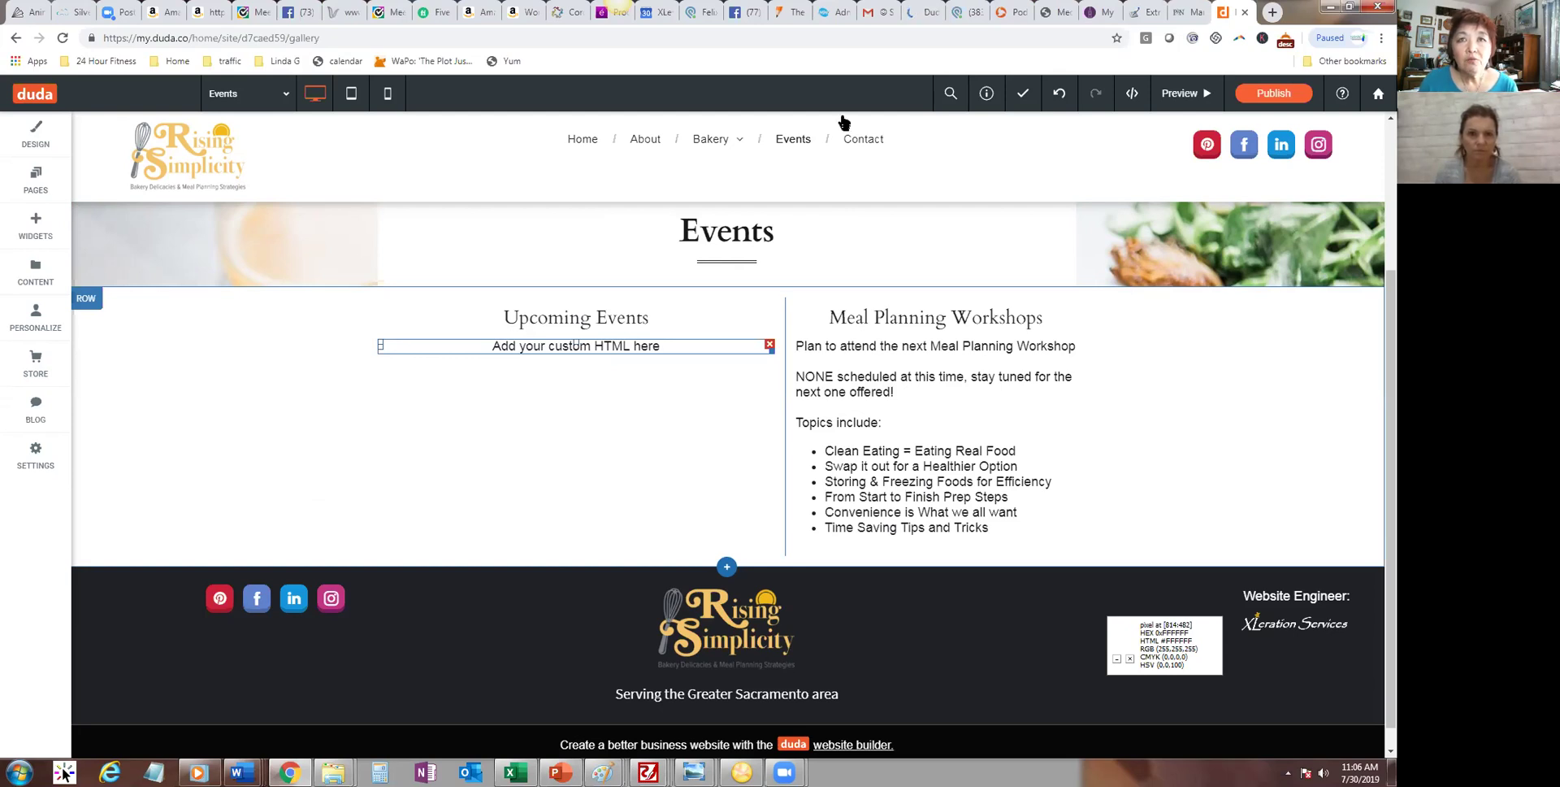
# Step: Go to the site's Contact page and open the contact form's content settings
pyautogui.click(866, 143)
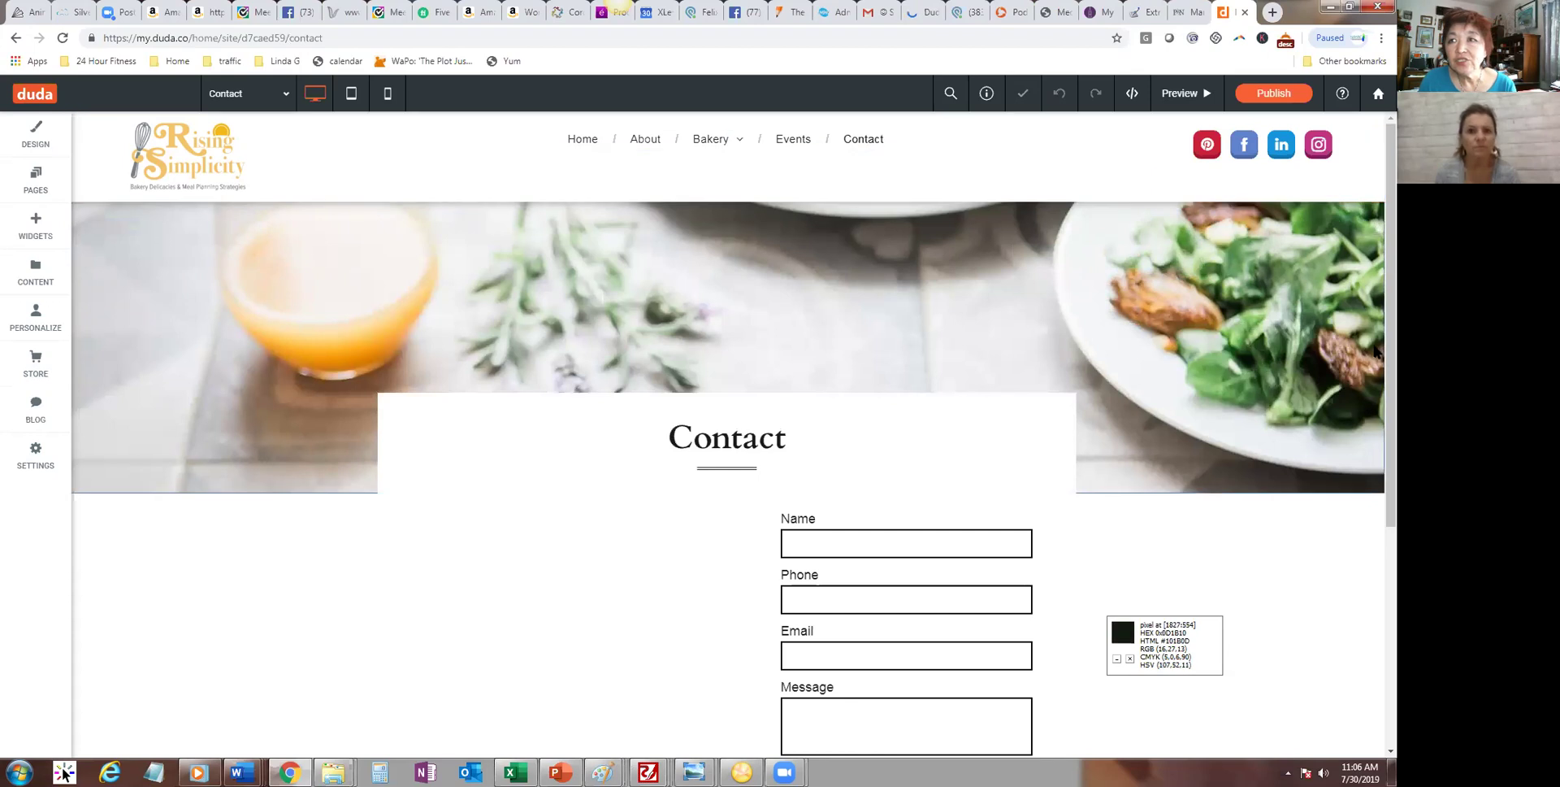
pyautogui.scroll(-3, 1371, 408)
pyautogui.click(883, 436)
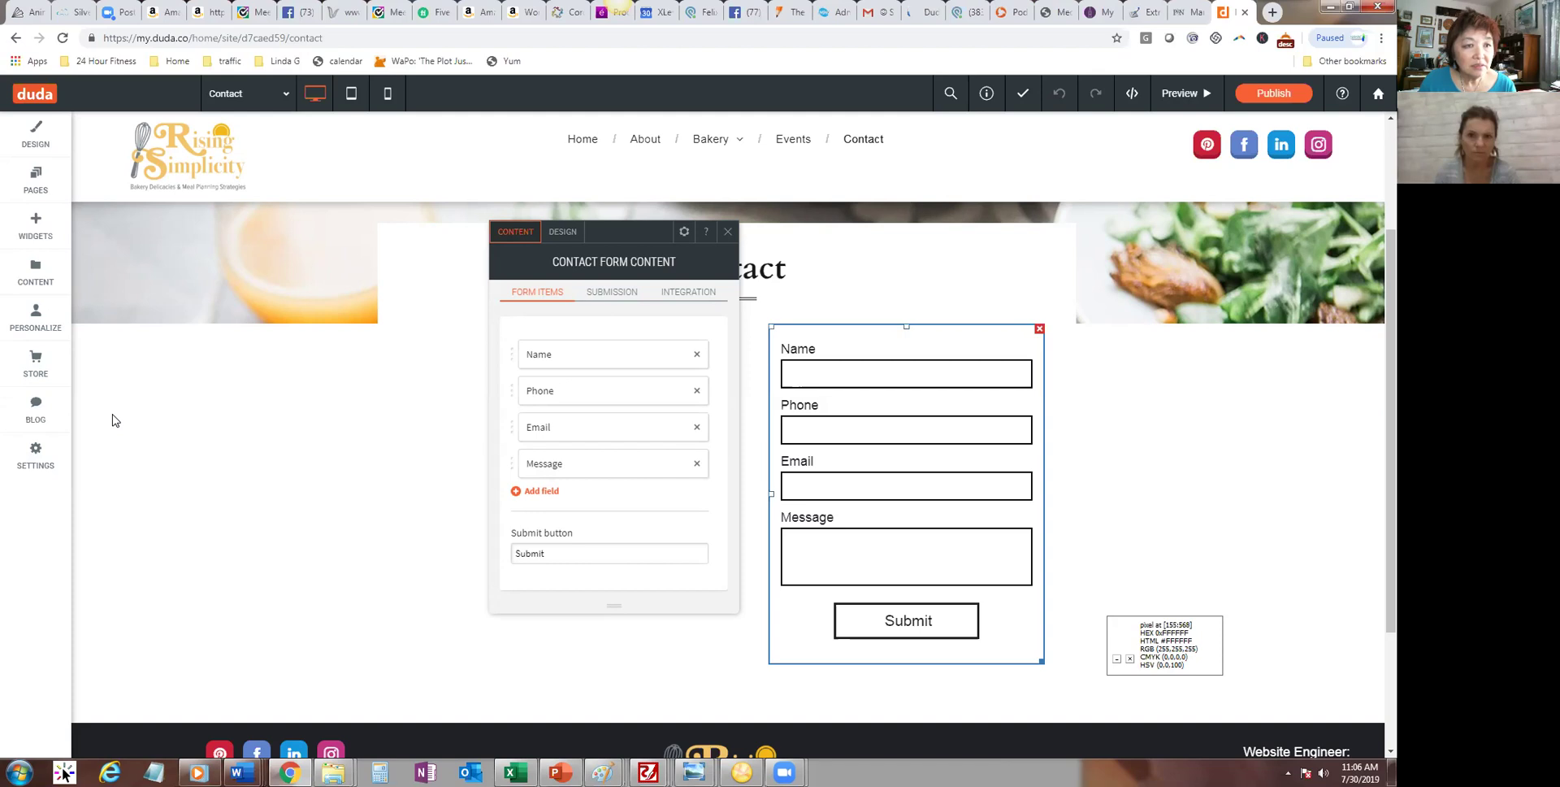
# Step: Add a new field to the contact form and set its field type to Date
pyautogui.click(542, 493)
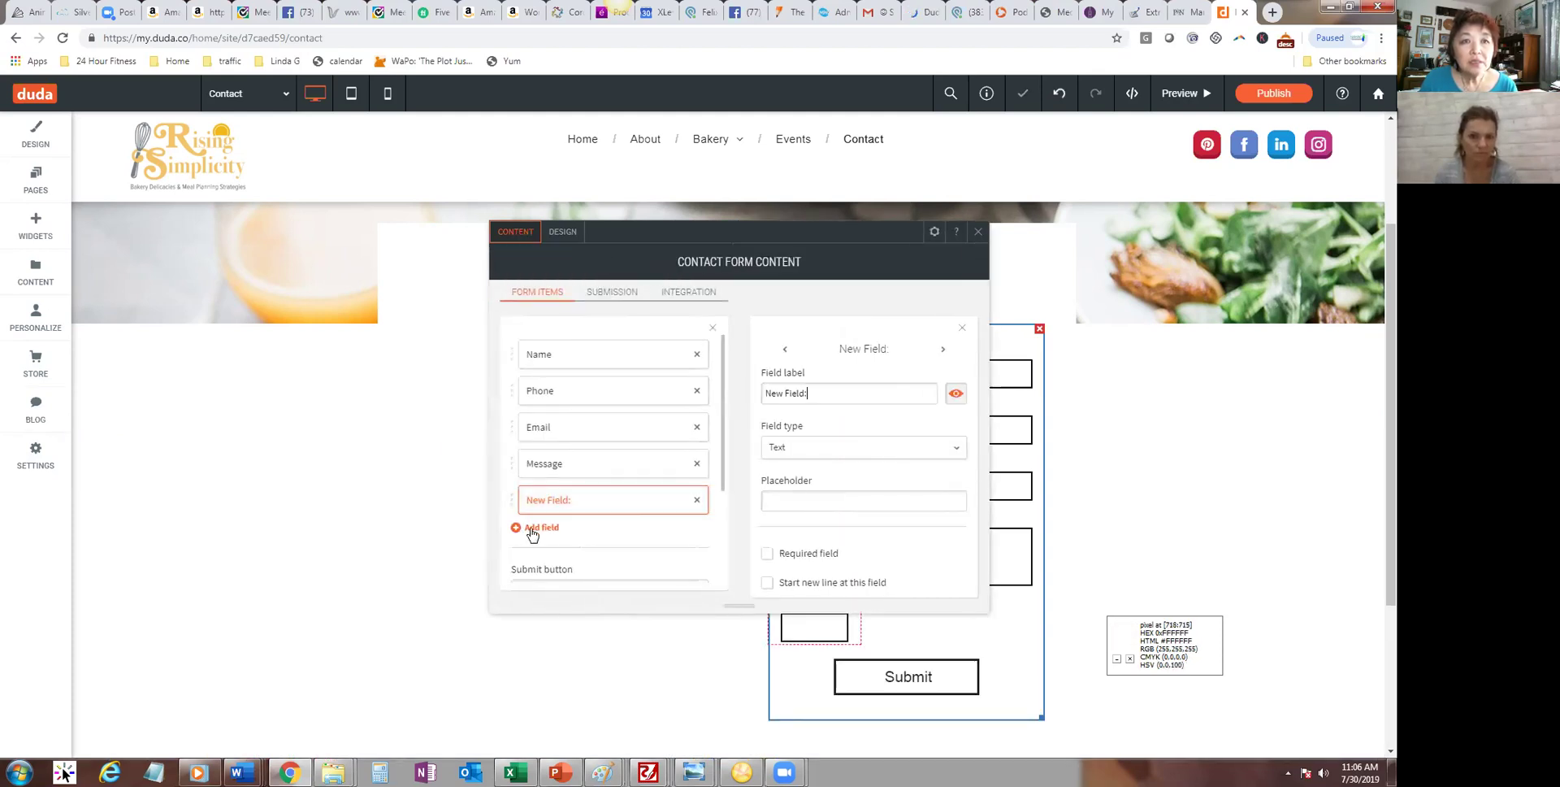
pyautogui.click(855, 449)
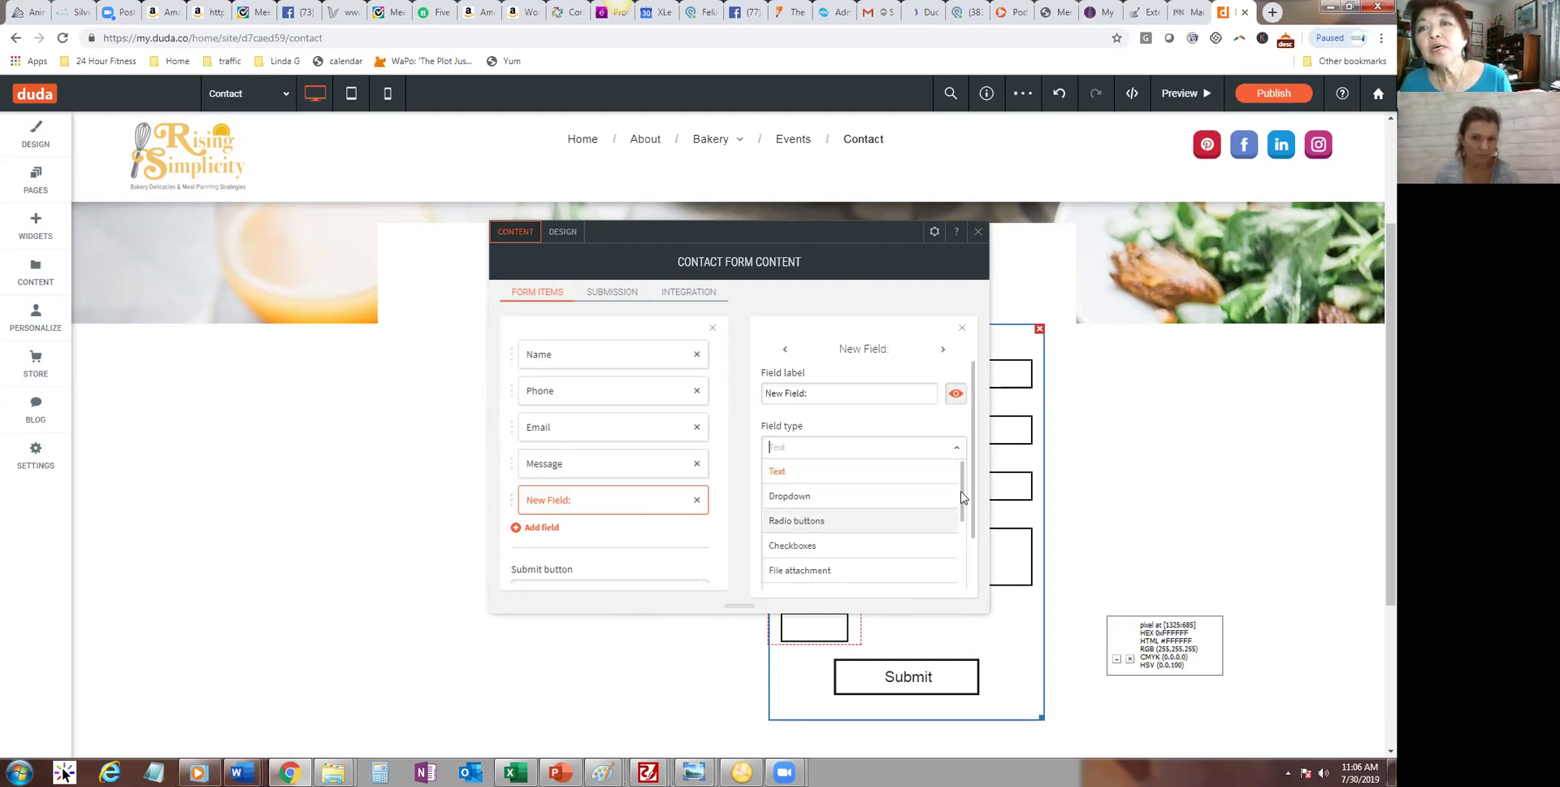
pyautogui.scroll(-2, 837, 528)
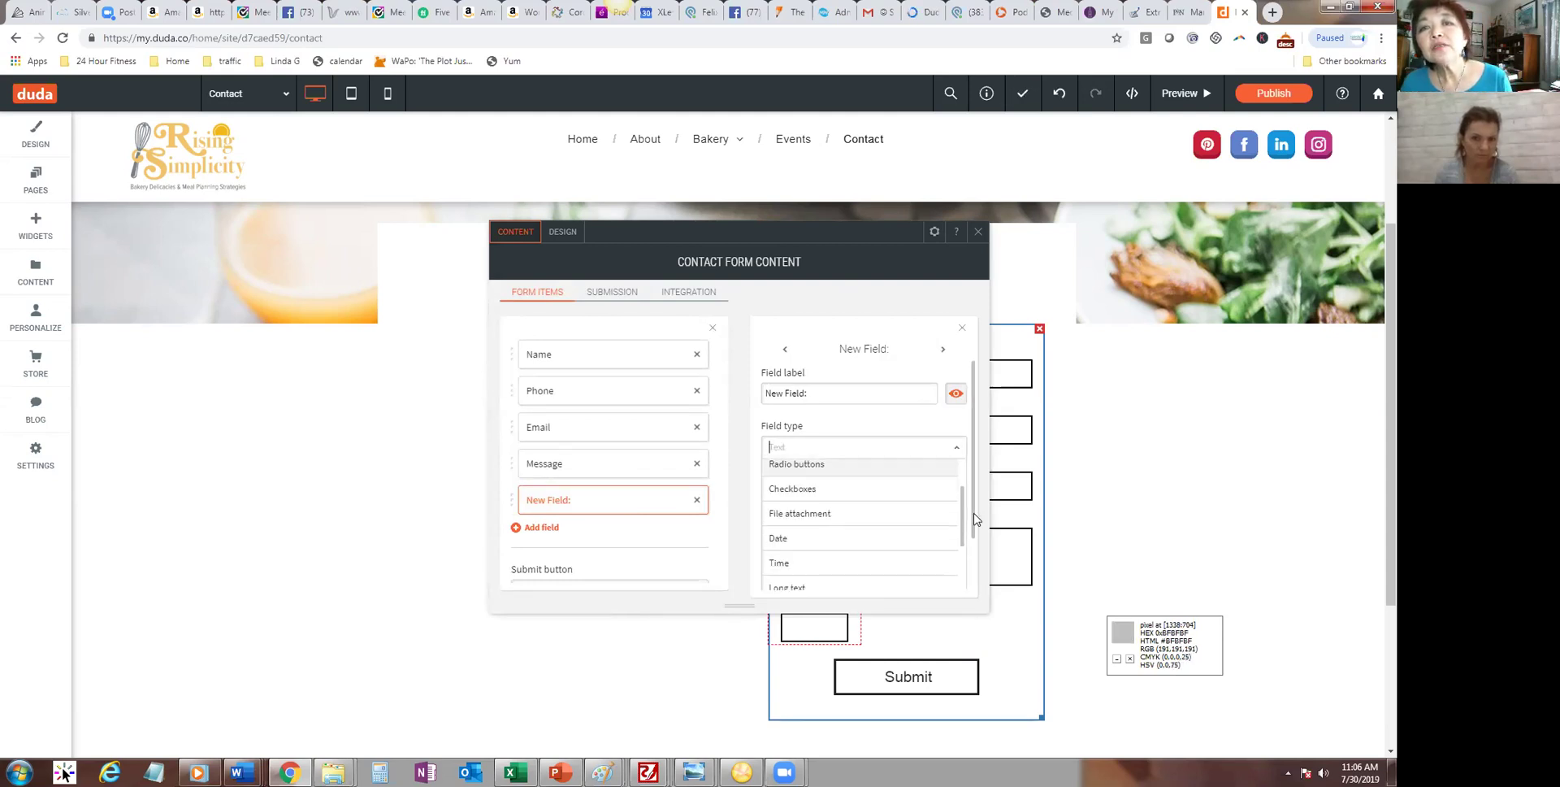
pyautogui.click(812, 535)
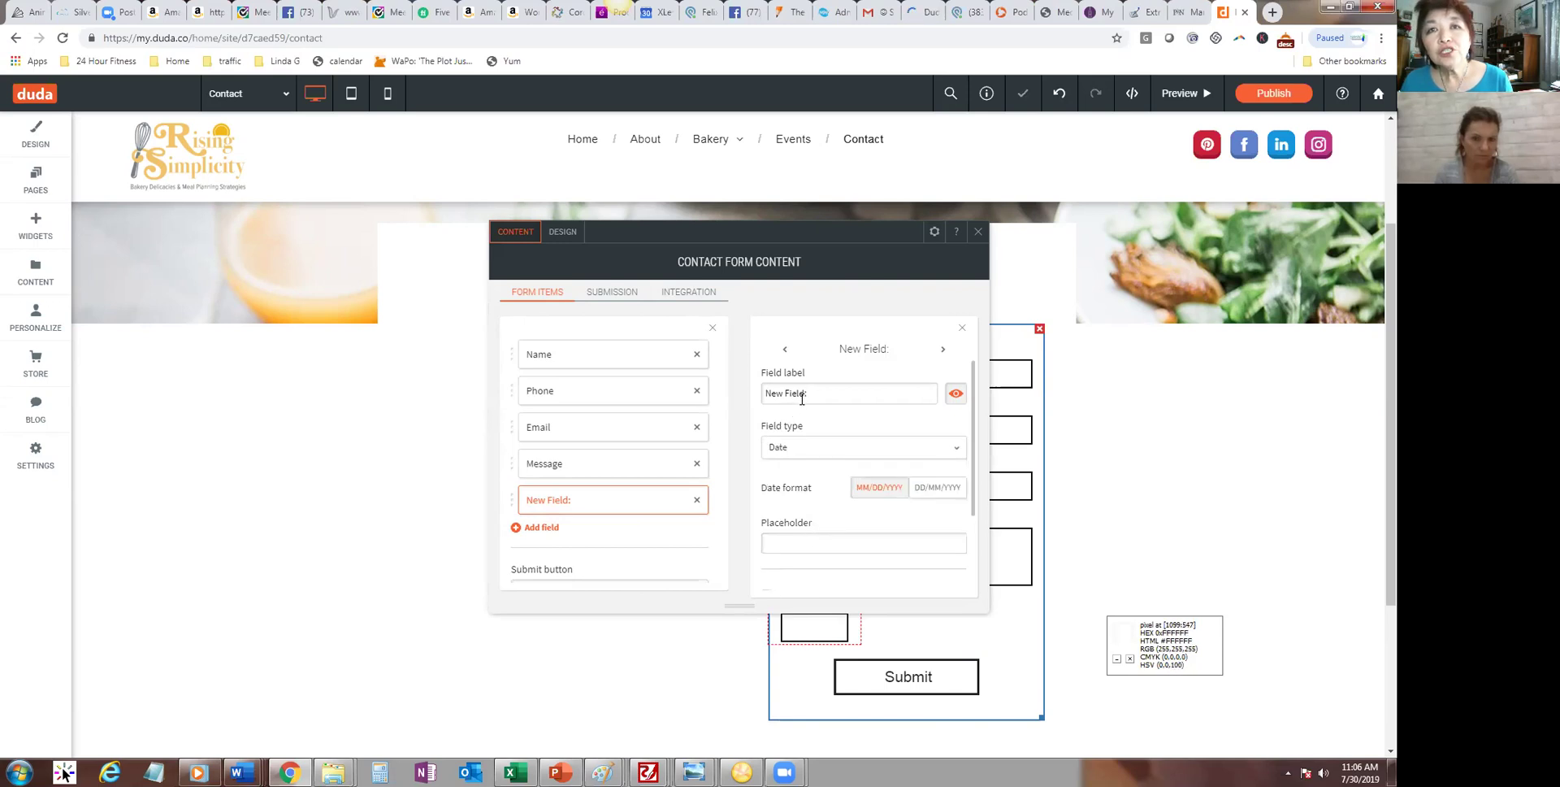
# Step: Label the new date field "Date of your event:" and move it directly above the Message field
pyautogui.moveTo(805, 395); pyautogui.dragTo(724, 401)
pyautogui.write('Date pf u')
pyautogui.press('BackSpace')
pyautogui.press('BackSpace')
pyautogui.press('BackSpace')
pyautogui.press('BackSpace')
pyautogui.write(':')
pyautogui.write('of your event')
pyautogui.write(':')
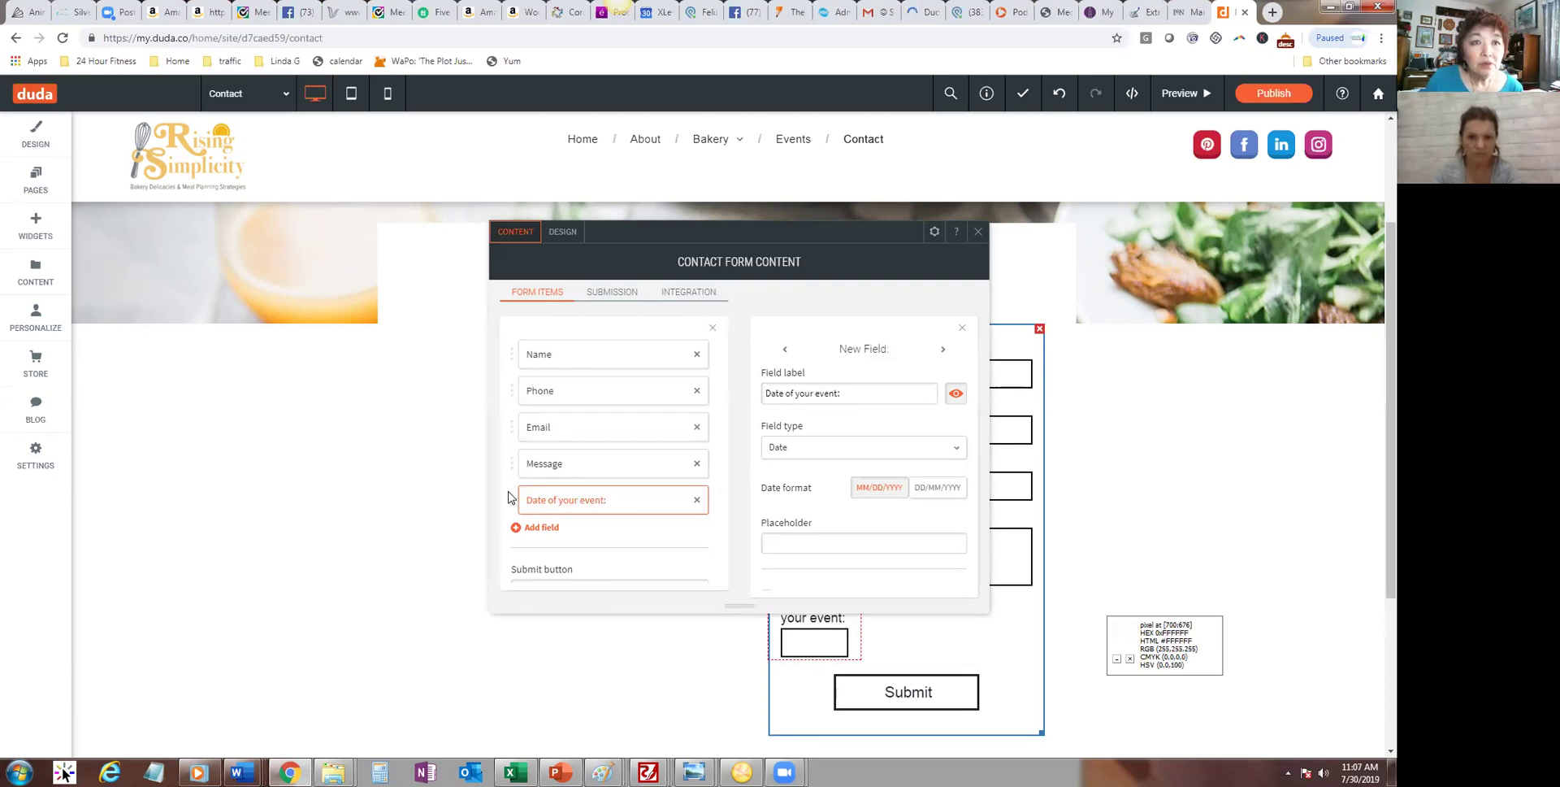
pyautogui.moveTo(512, 500); pyautogui.dragTo(530, 470)
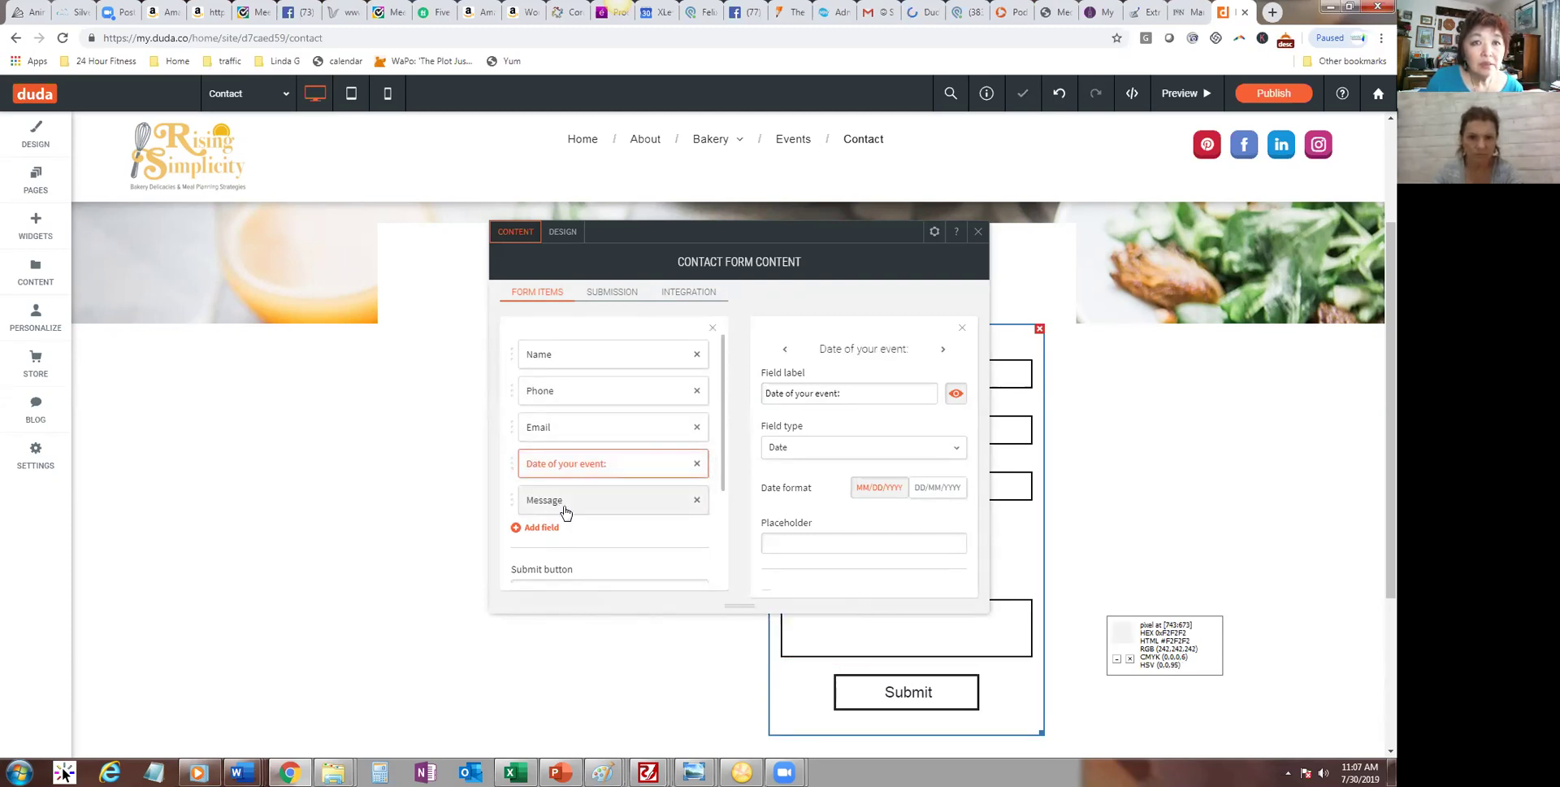
pyautogui.click(979, 237)
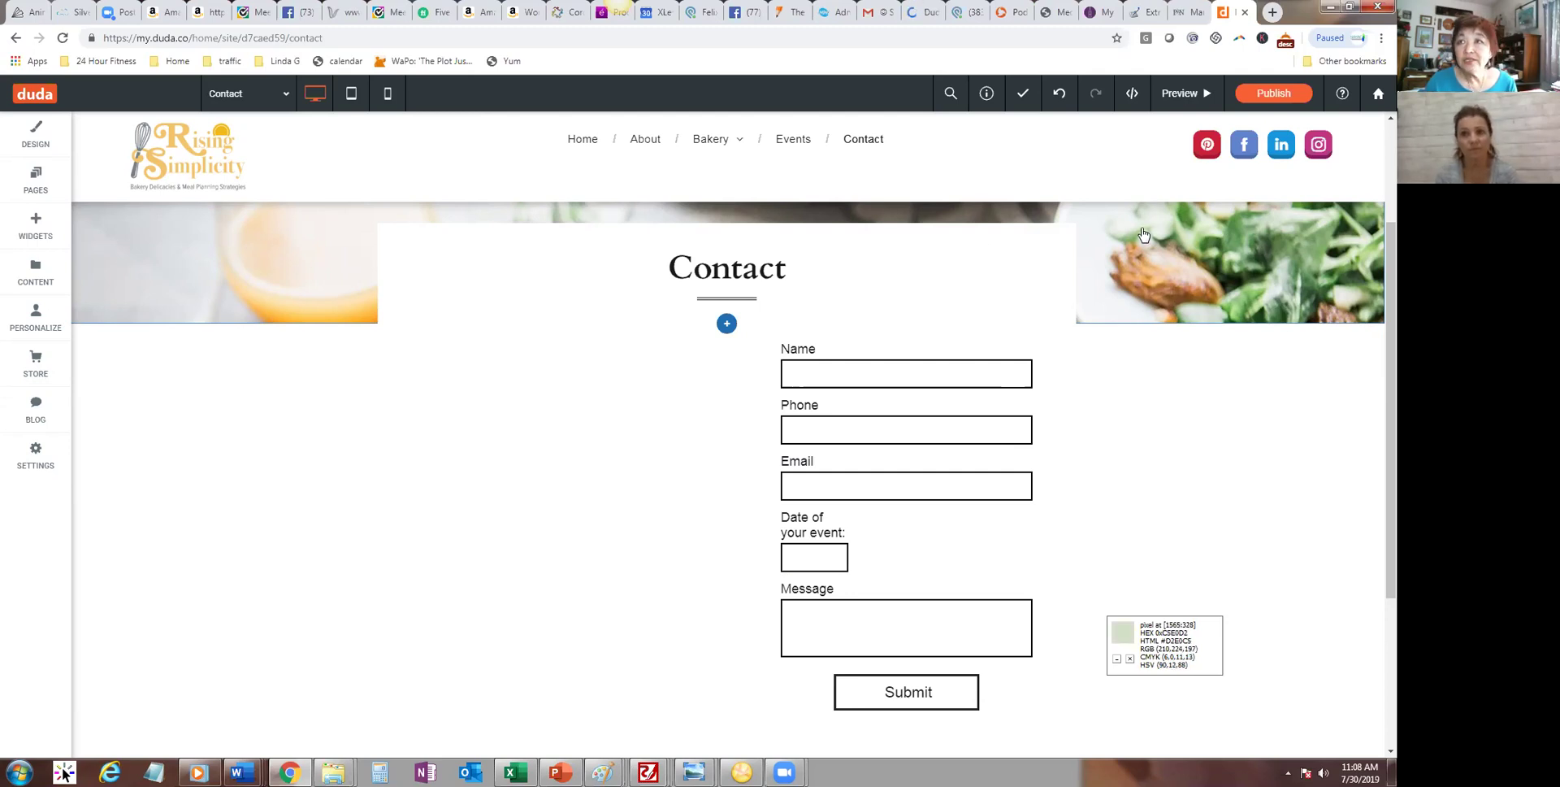
# Step: Open the Duda Help Center
pyautogui.click(1345, 95)
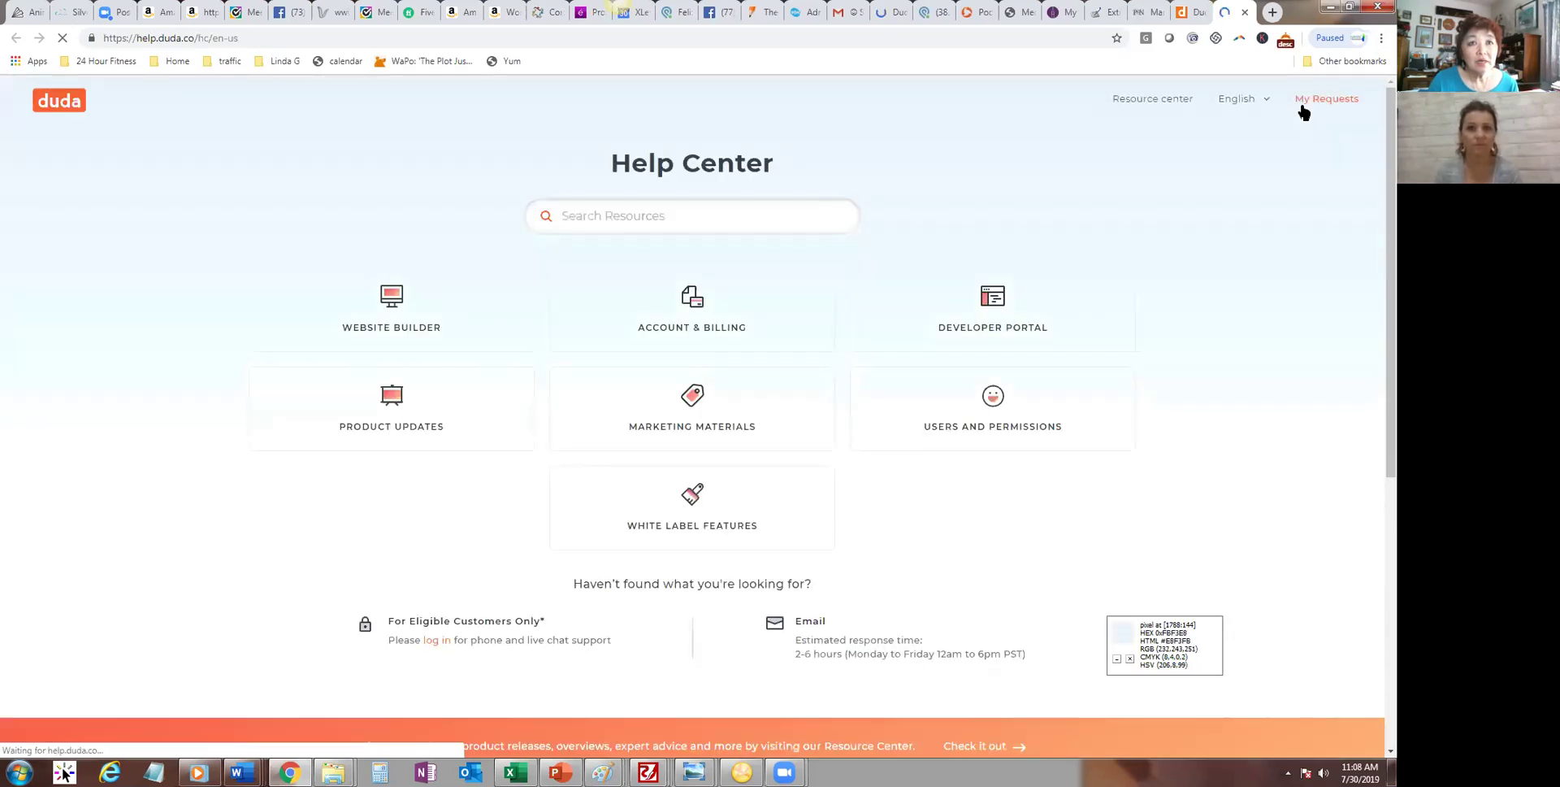
# Step: Look through the Website Builder help topics, search the Help Center for "video" and open the "Add a Video widget" article
pyautogui.click(413, 326)
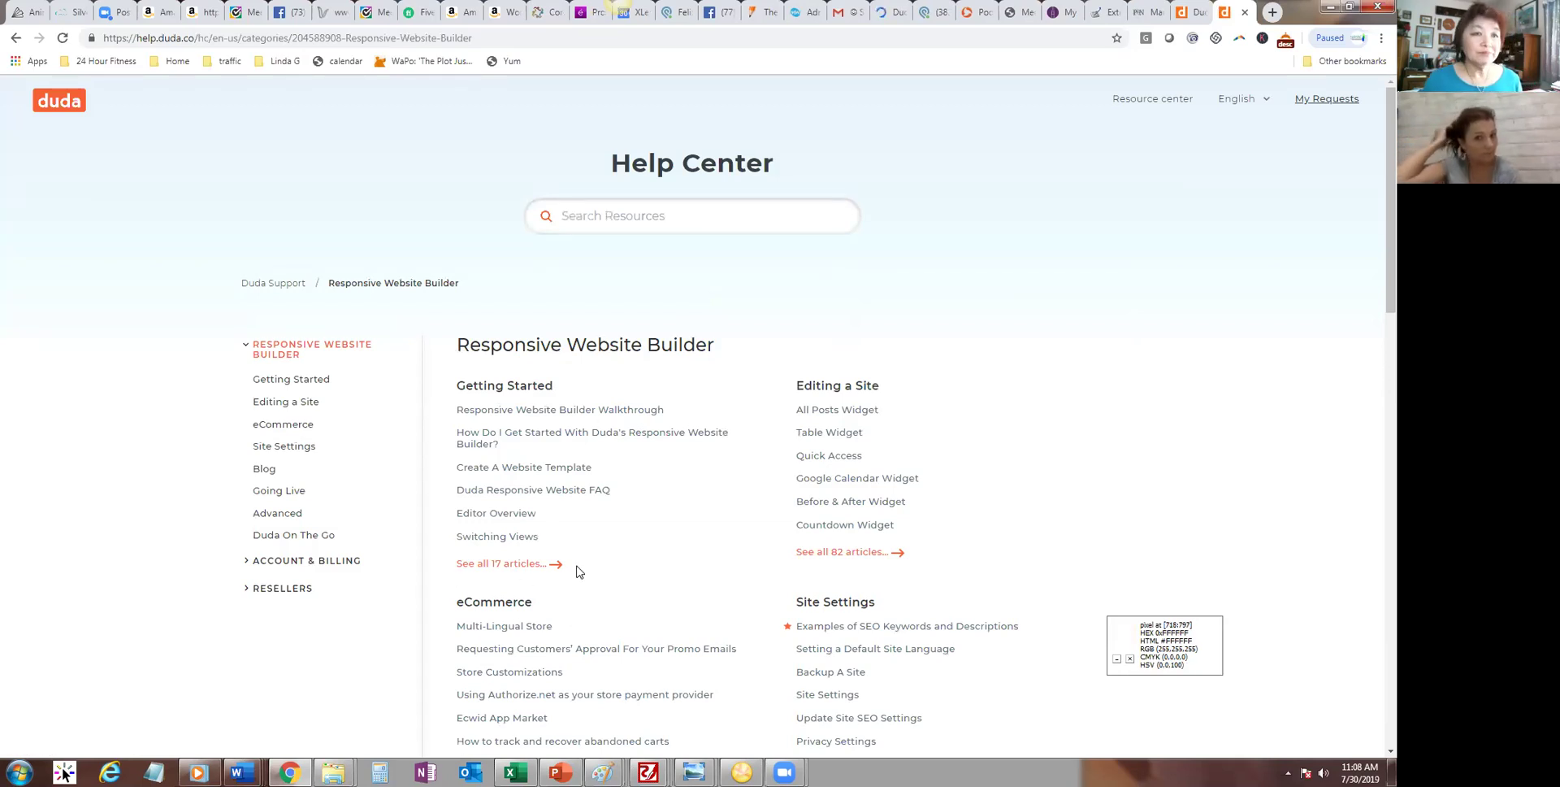
pyautogui.click(584, 221)
pyautogui.write('video')
pyautogui.press('Return')
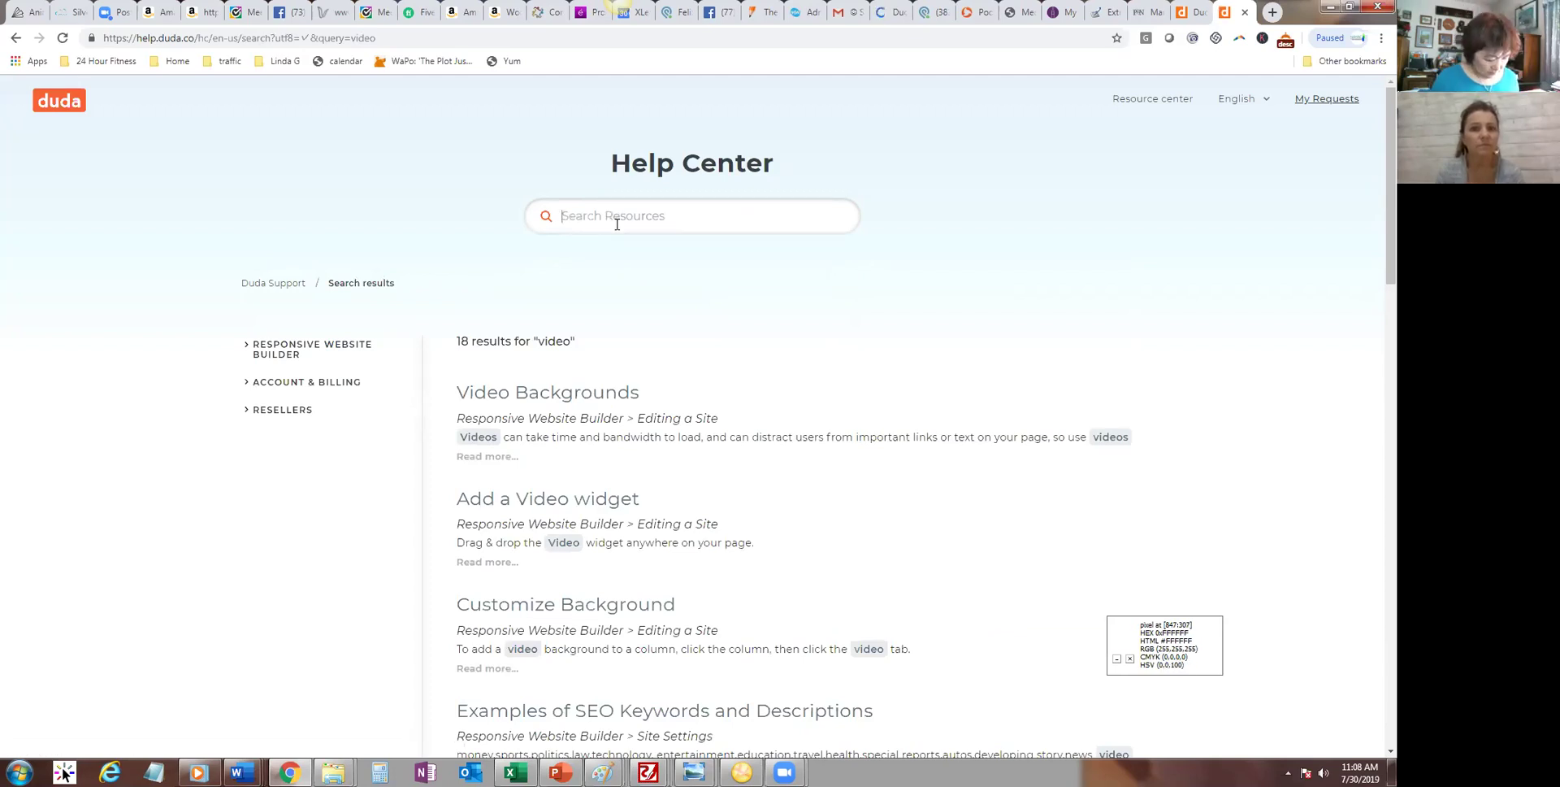
pyautogui.write('video')
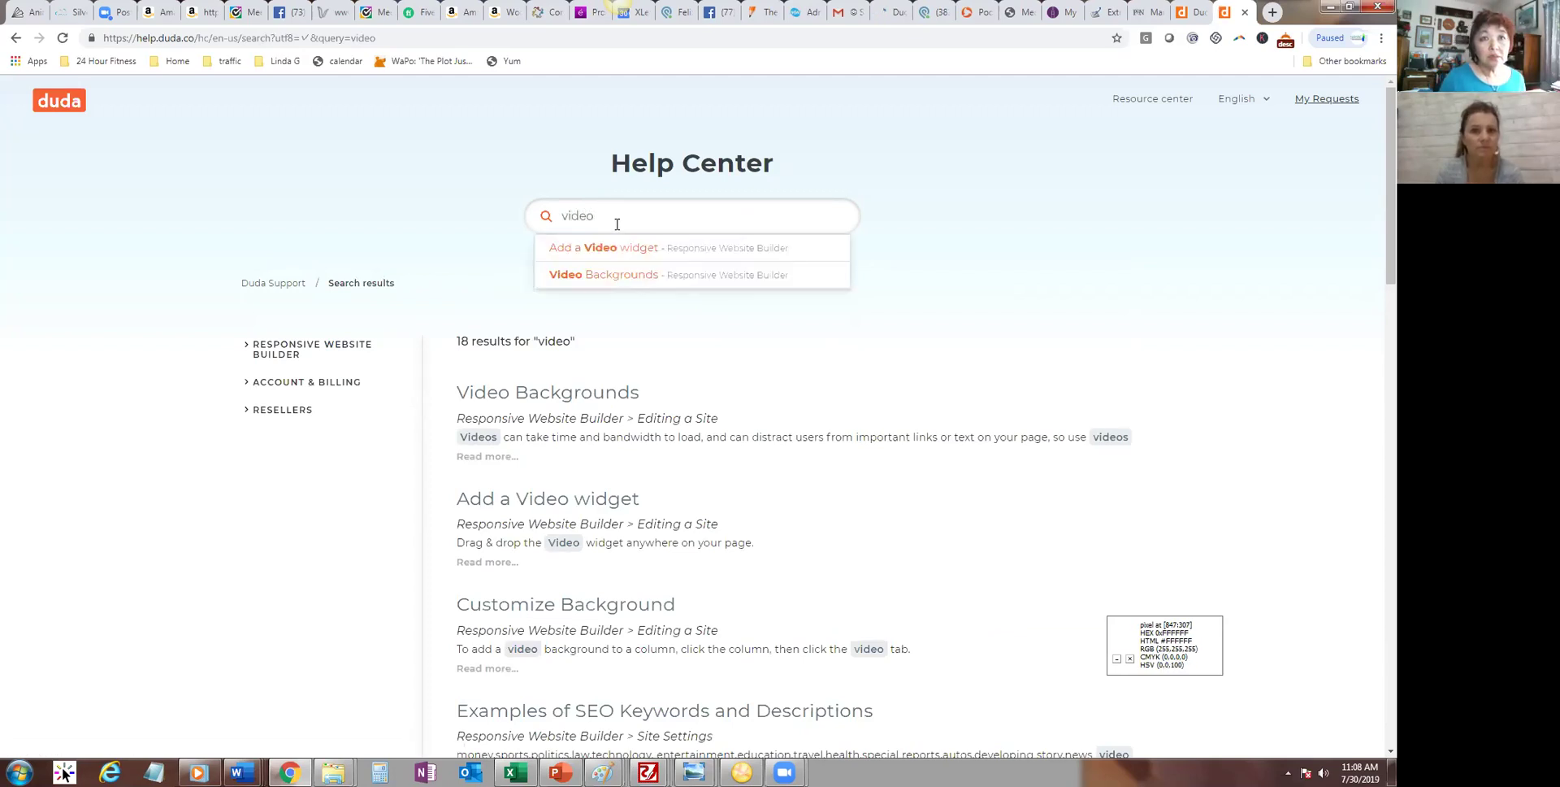
pyautogui.click(652, 252)
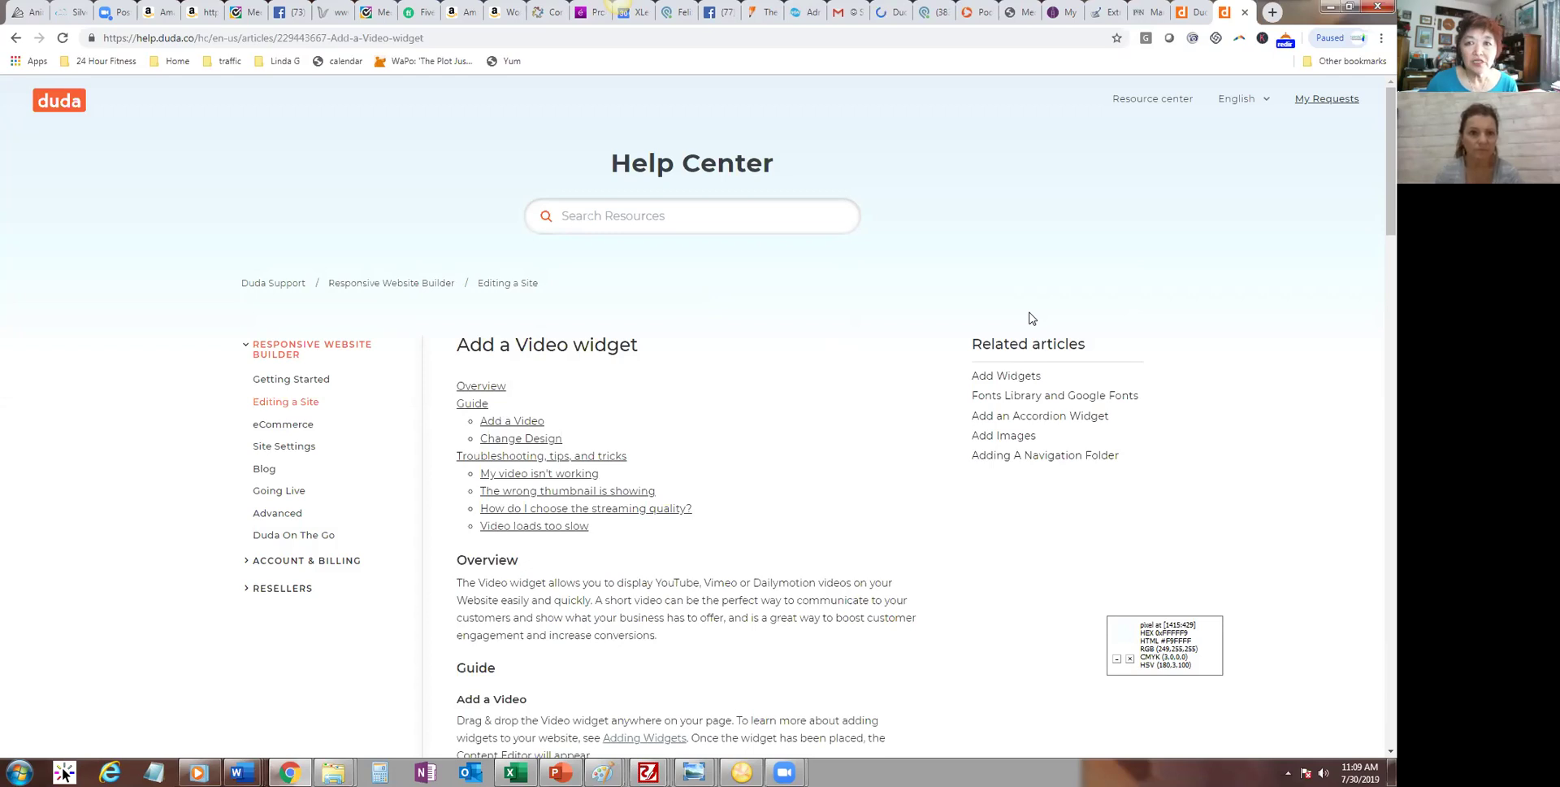
# Step: Return to the site editor, preview the Contact page and test the event date field by picking July 24, 2019
pyautogui.click(1192, 22)
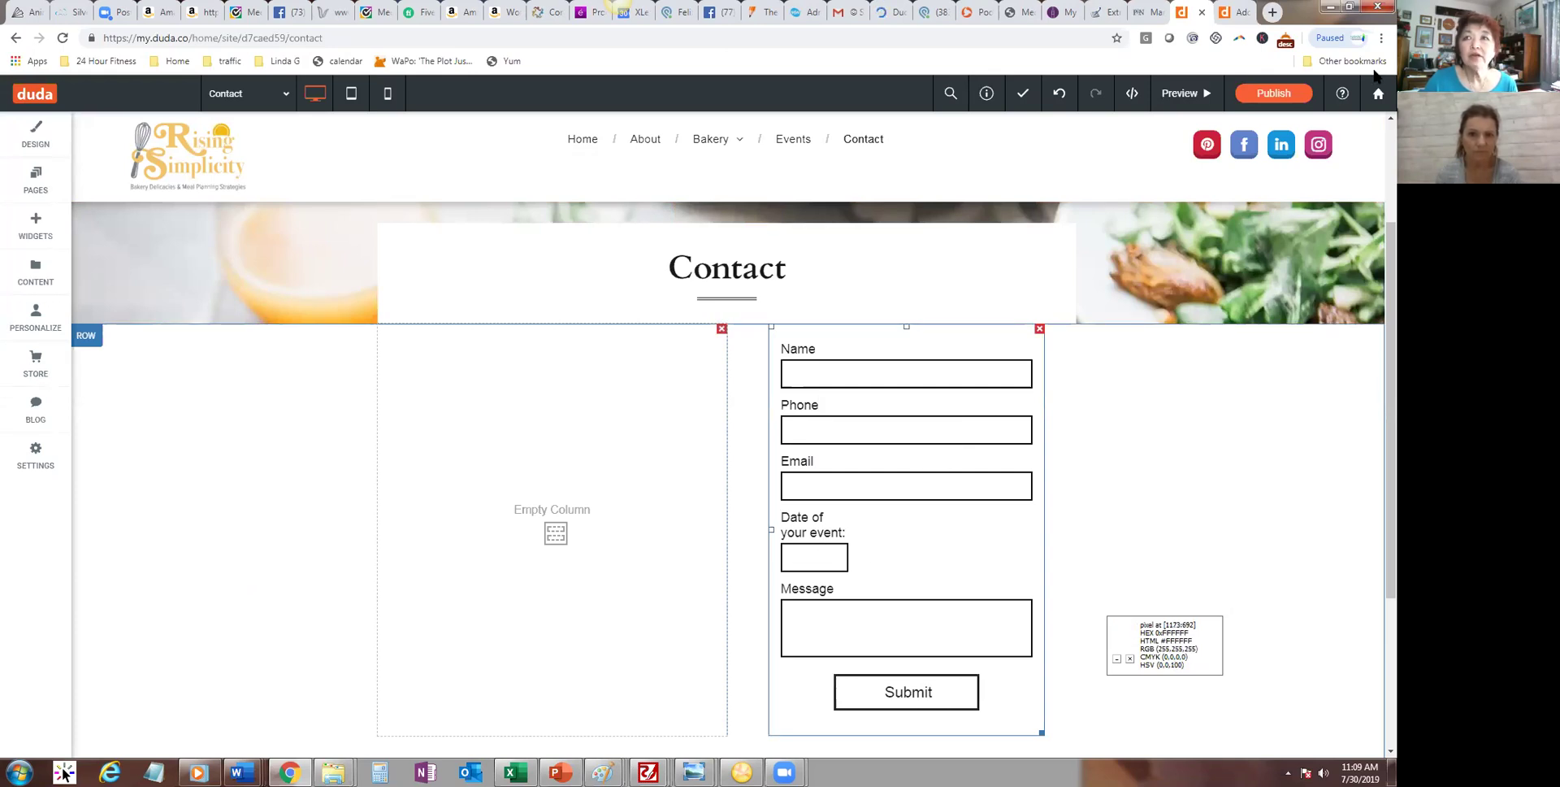
pyautogui.click(1180, 94)
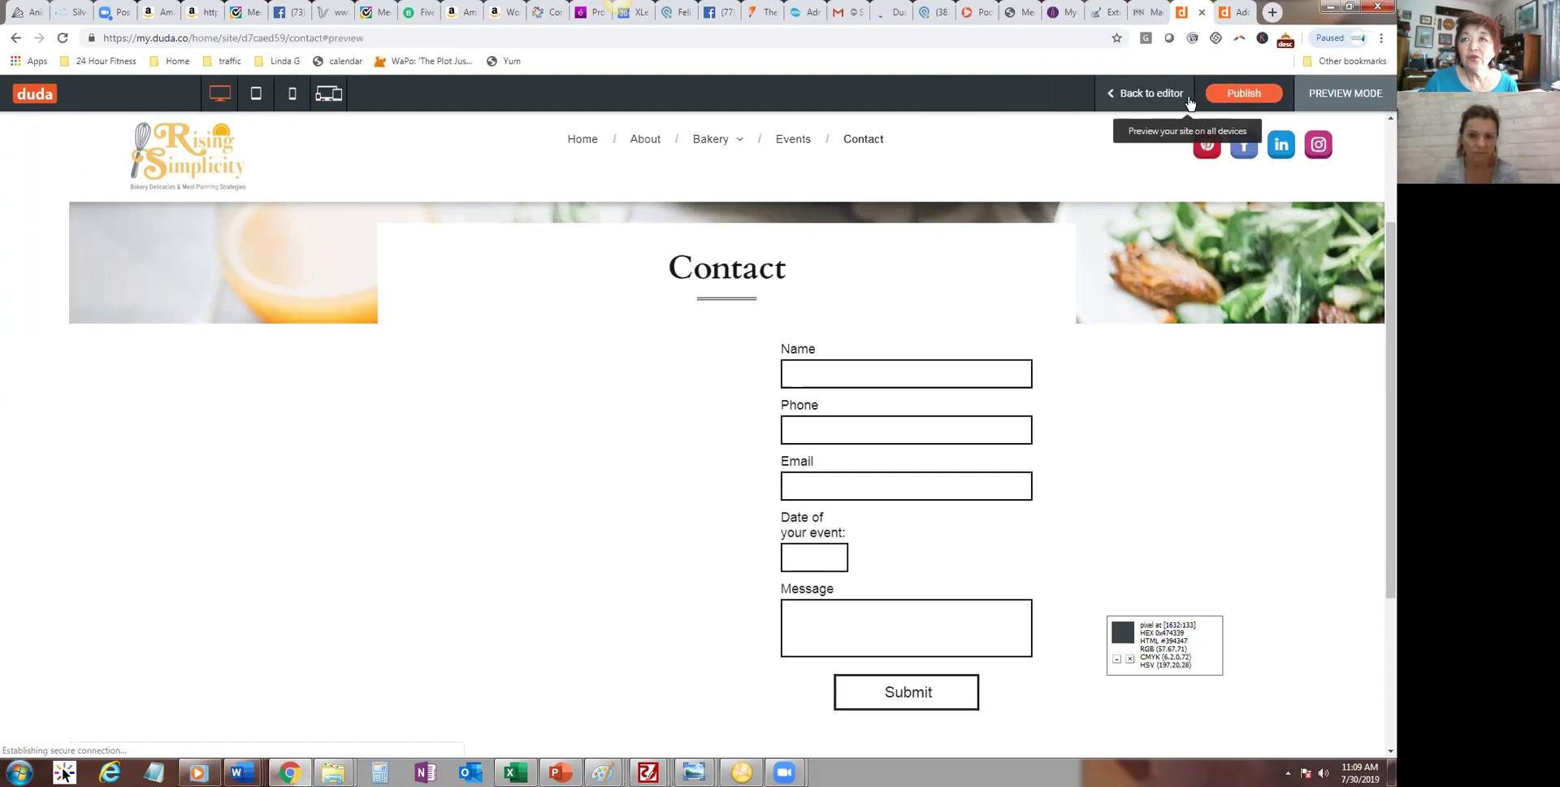
pyautogui.click(772, 563)
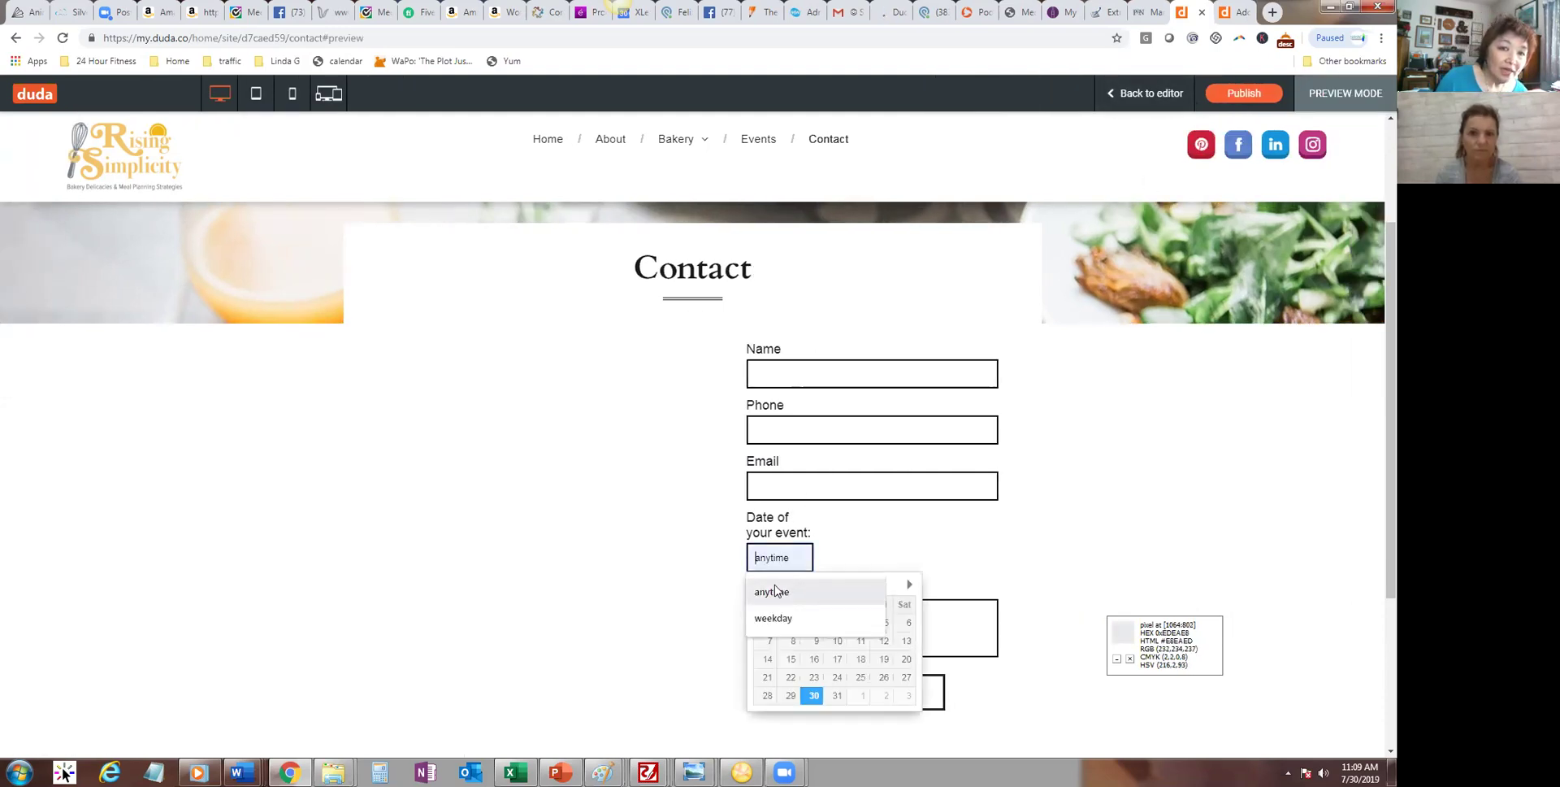
pyautogui.click(839, 679)
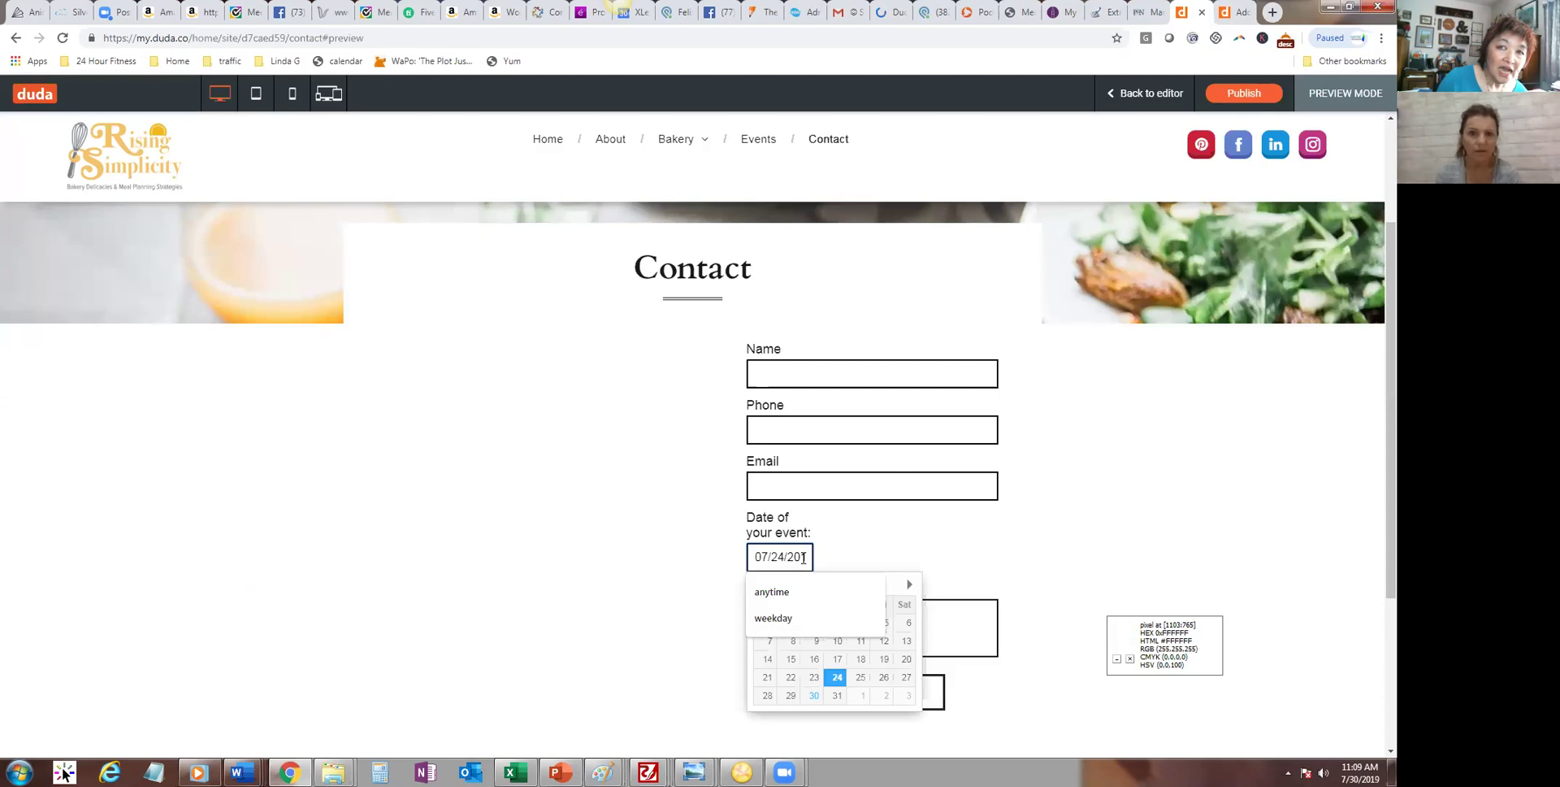
pyautogui.click(1141, 102)
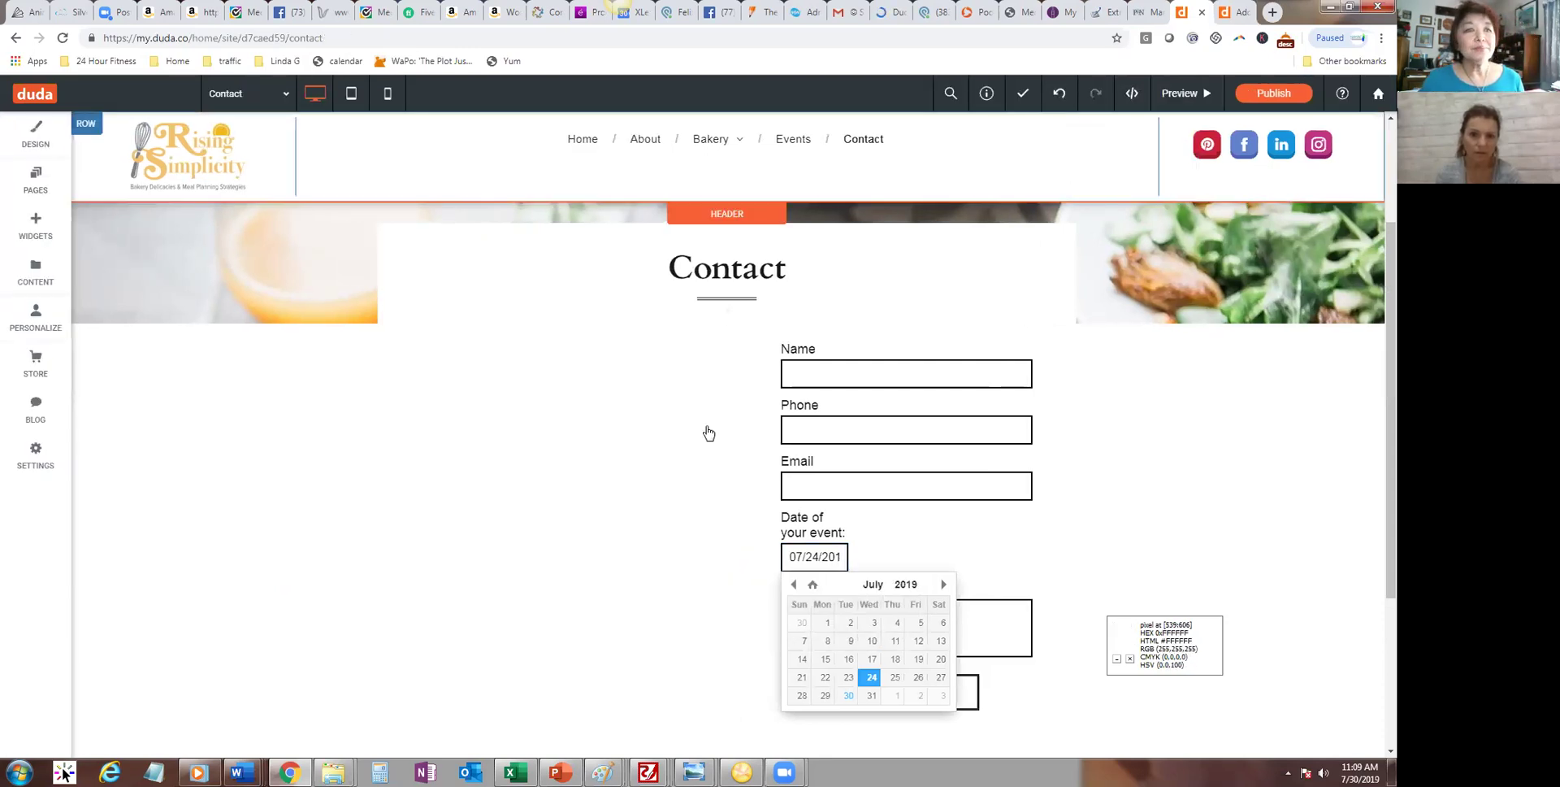
# Step: Set the field size of the contact form's "Date of your event:" field to 50% and close the form settings
pyautogui.click(937, 539)
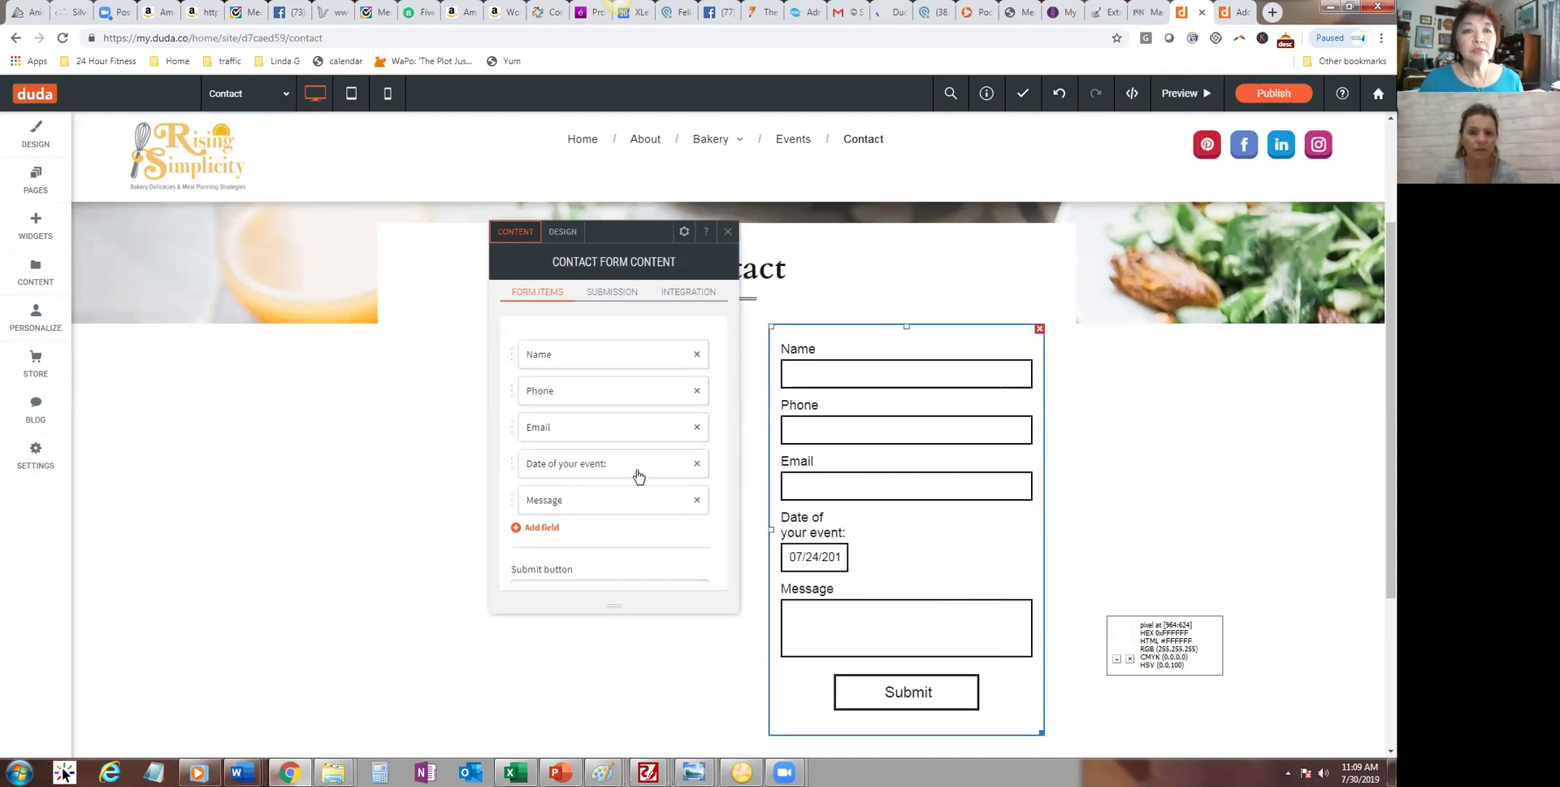
pyautogui.click(583, 466)
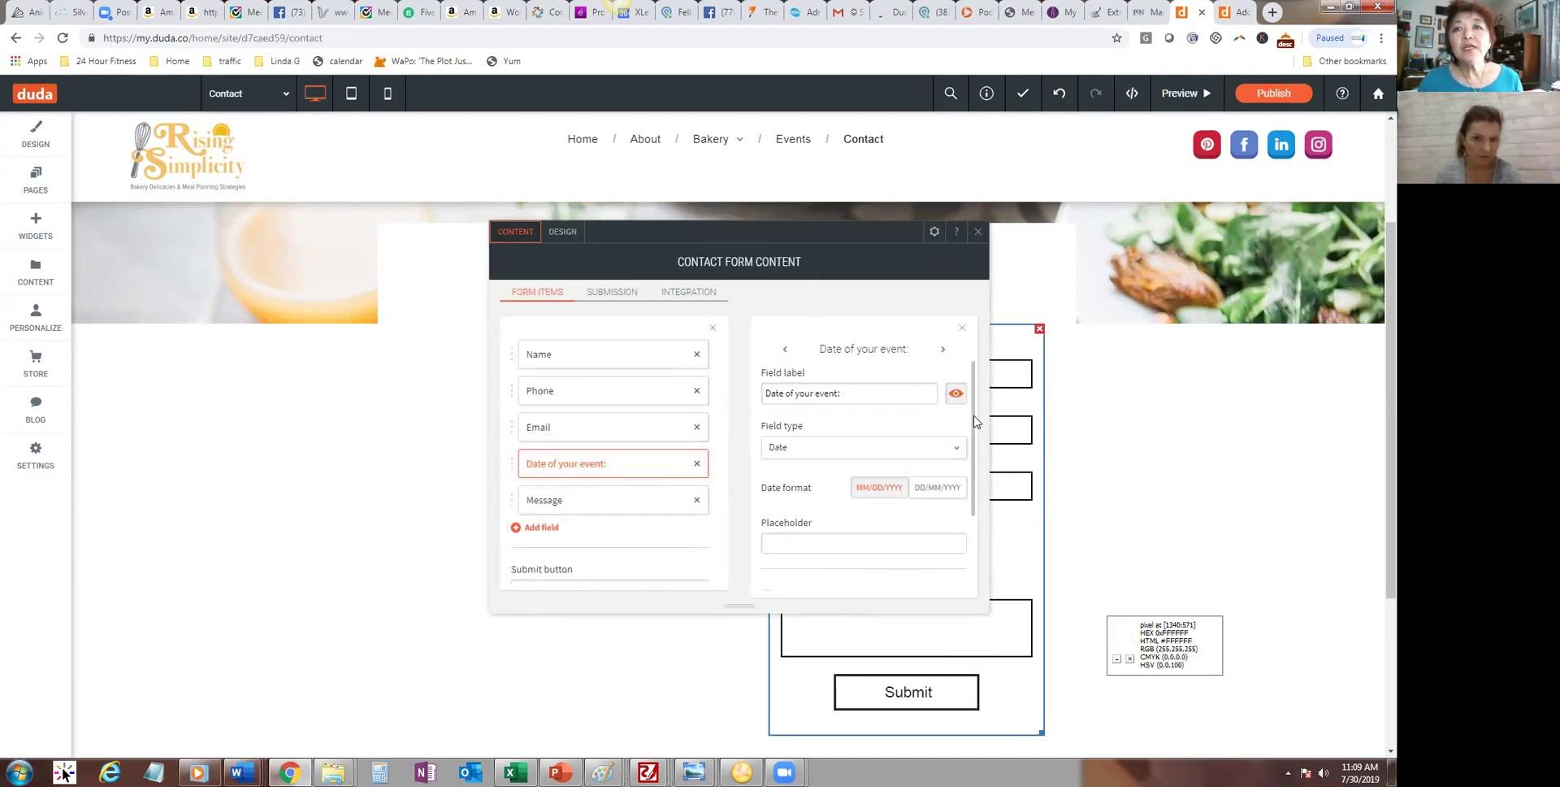
pyautogui.moveTo(974, 428); pyautogui.dragTo(972, 498)
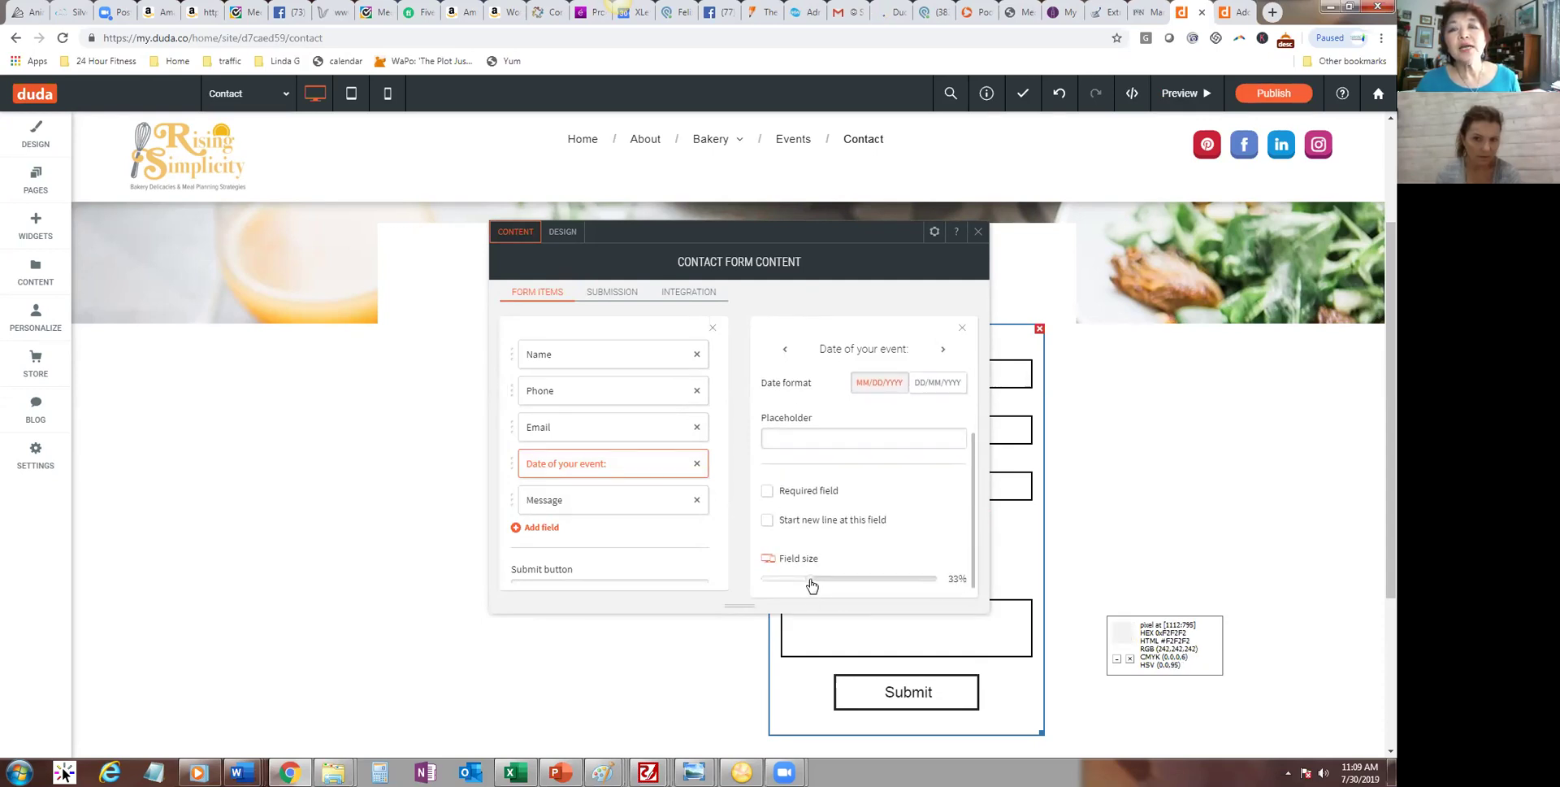
pyautogui.moveTo(810, 585); pyautogui.dragTo(844, 585)
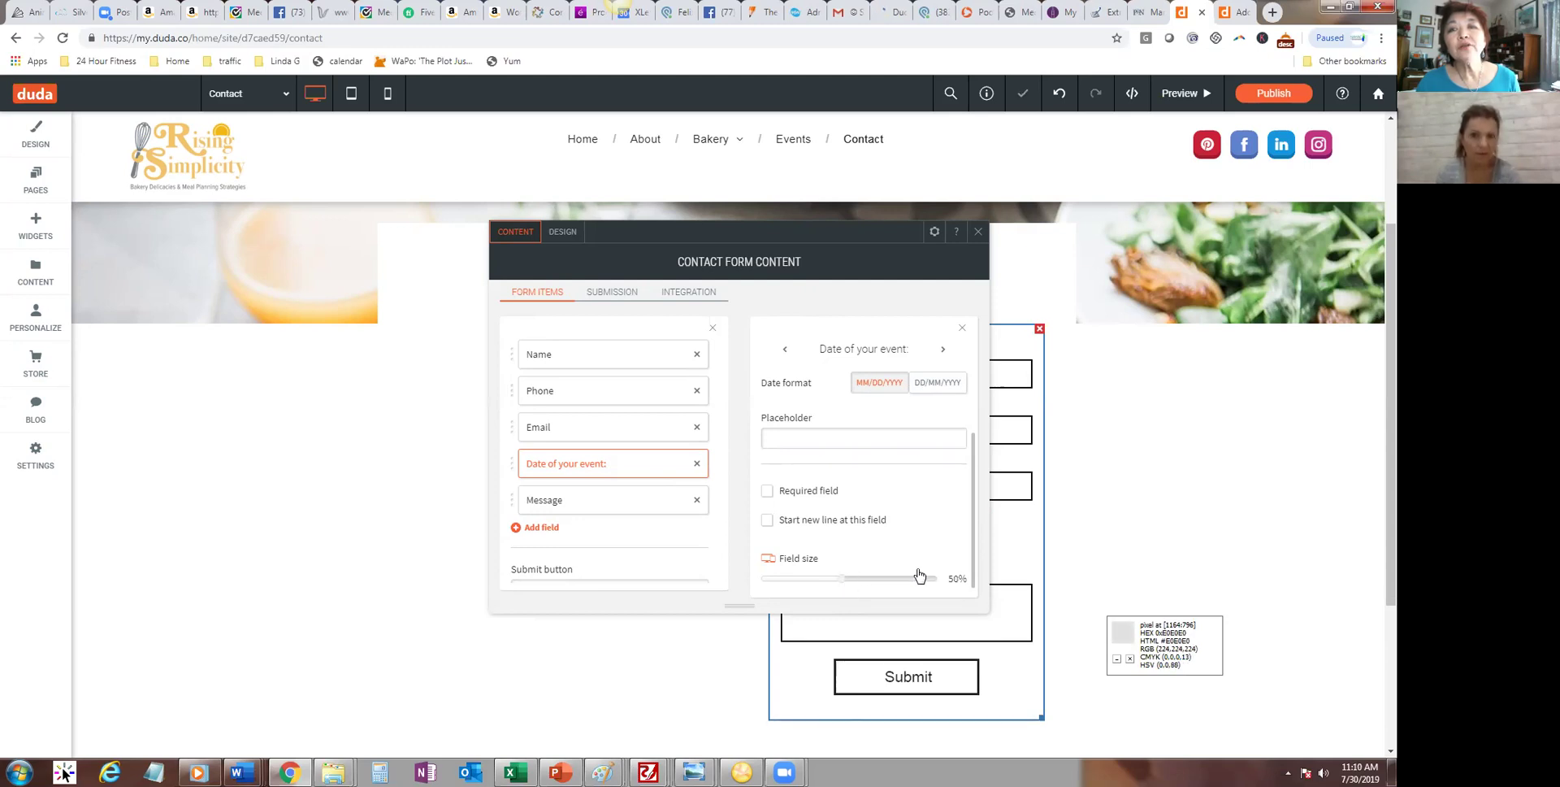
pyautogui.click(978, 231)
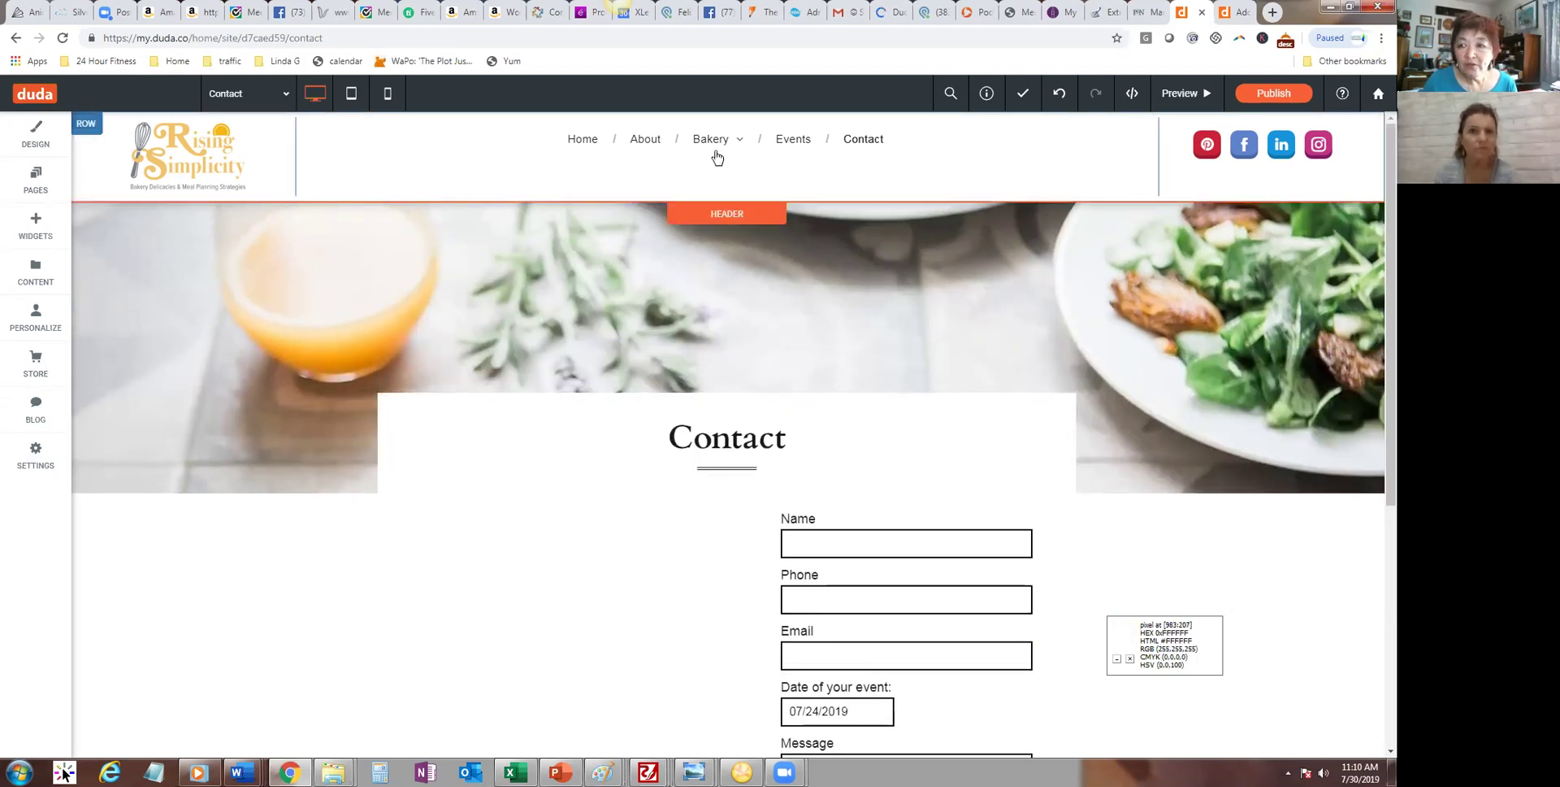
# Step: Review the anchors under the Bakery page, then preview that page and test its Bars link in the site navigation
pyautogui.click(36, 180)
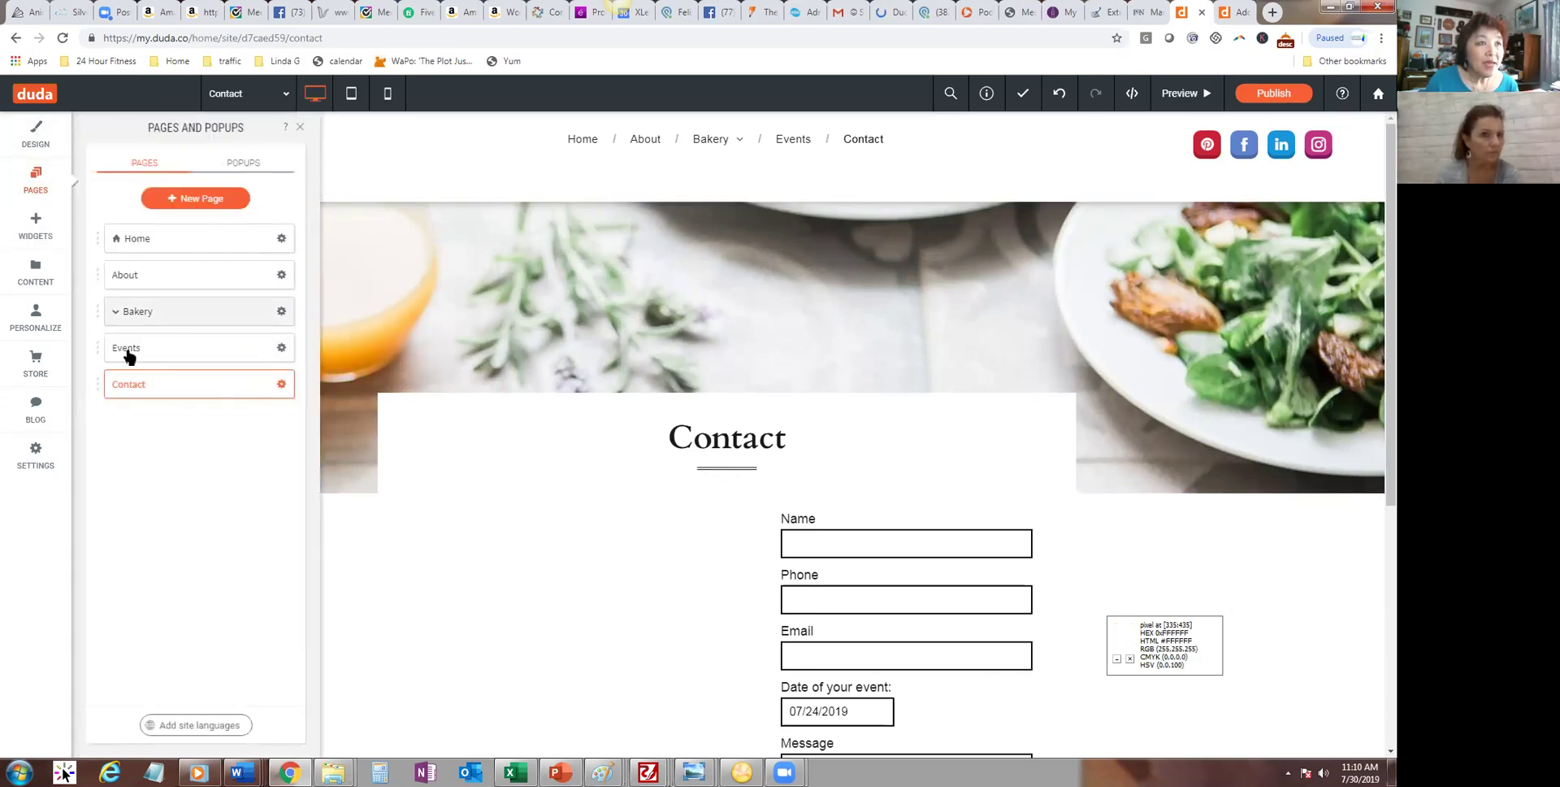
pyautogui.click(116, 312)
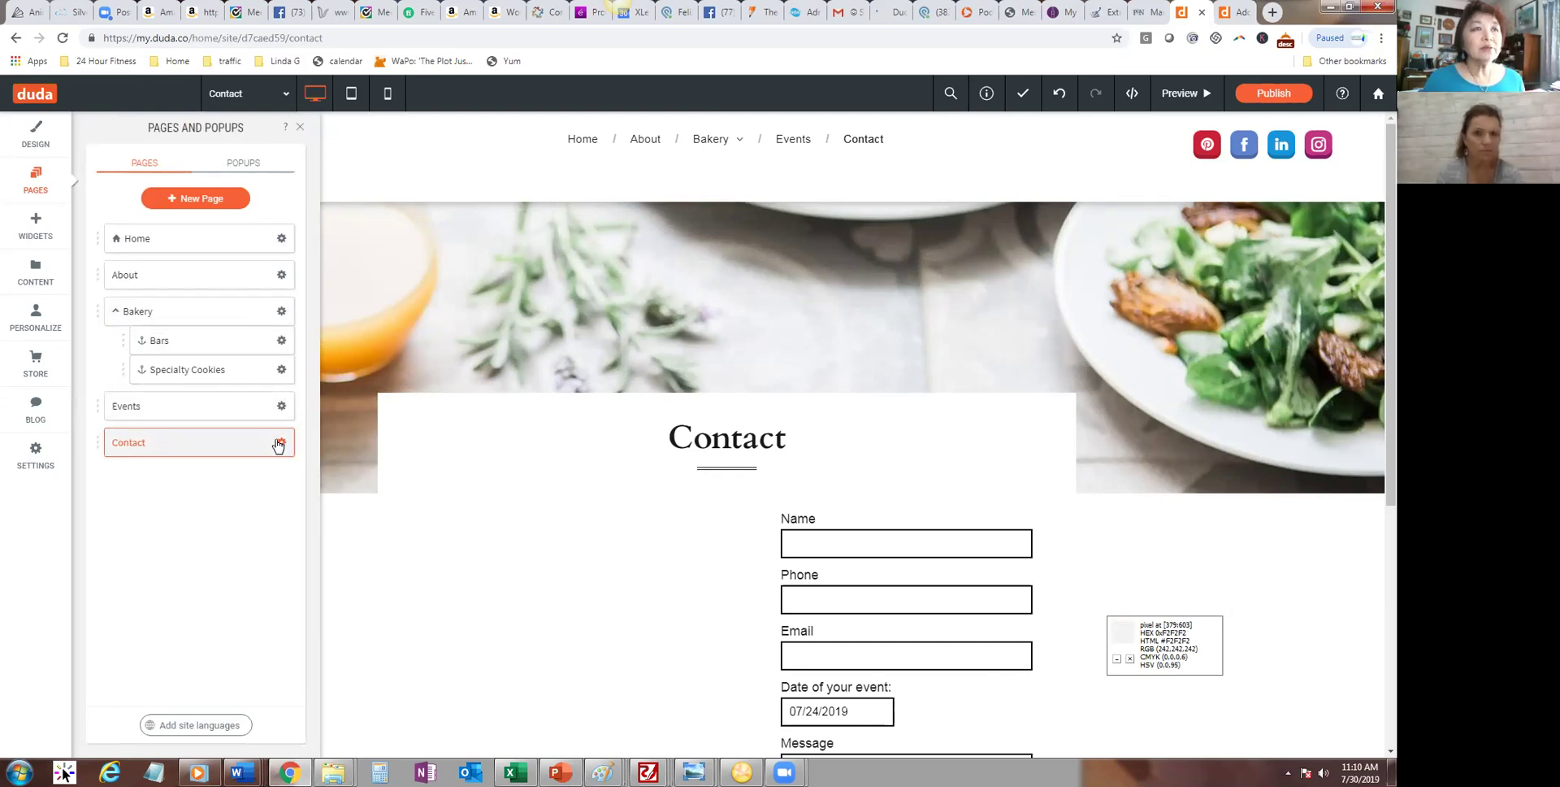
pyautogui.click(1177, 95)
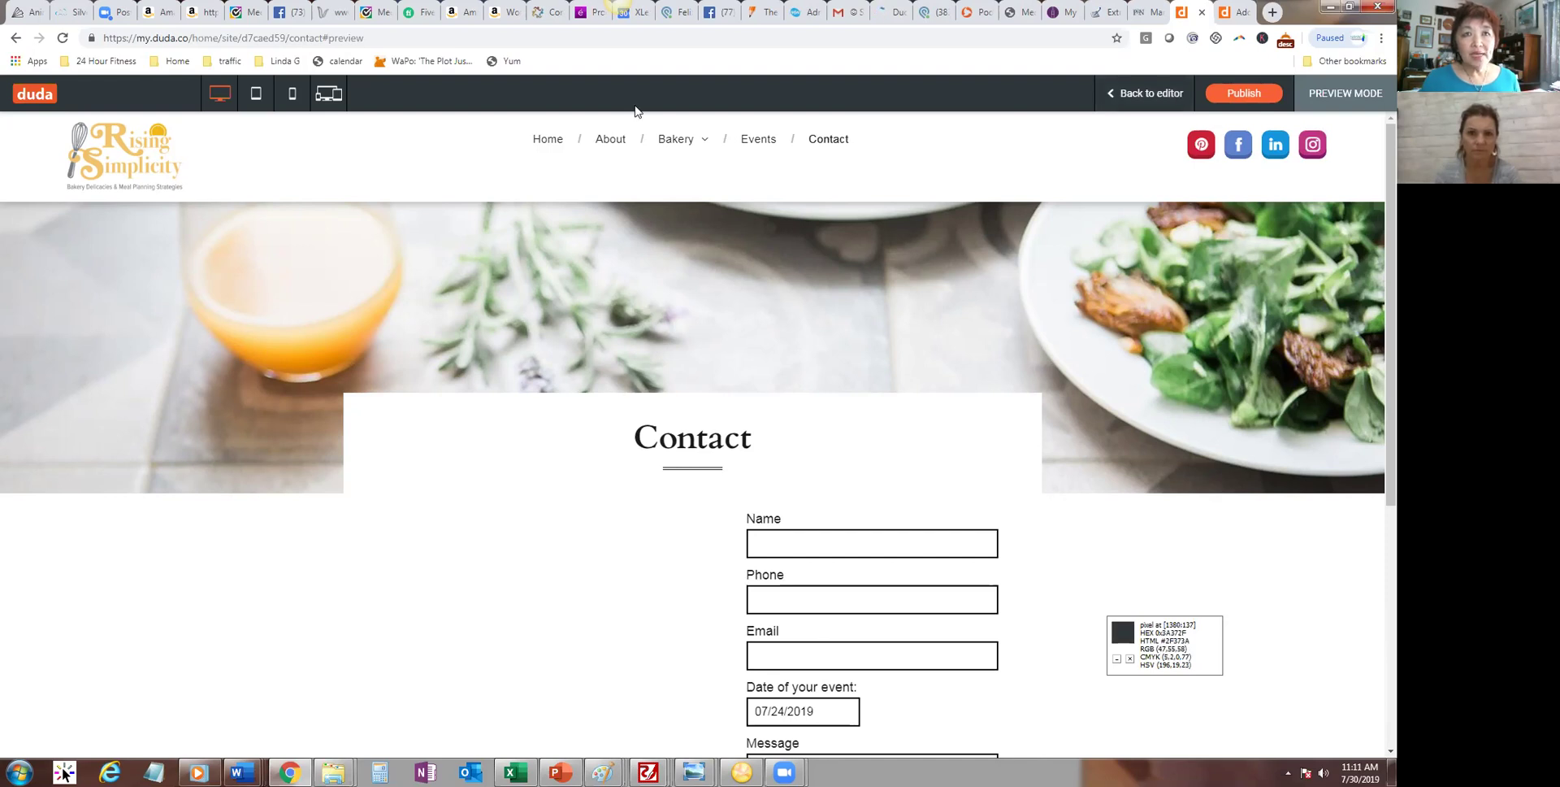
pyautogui.click(680, 143)
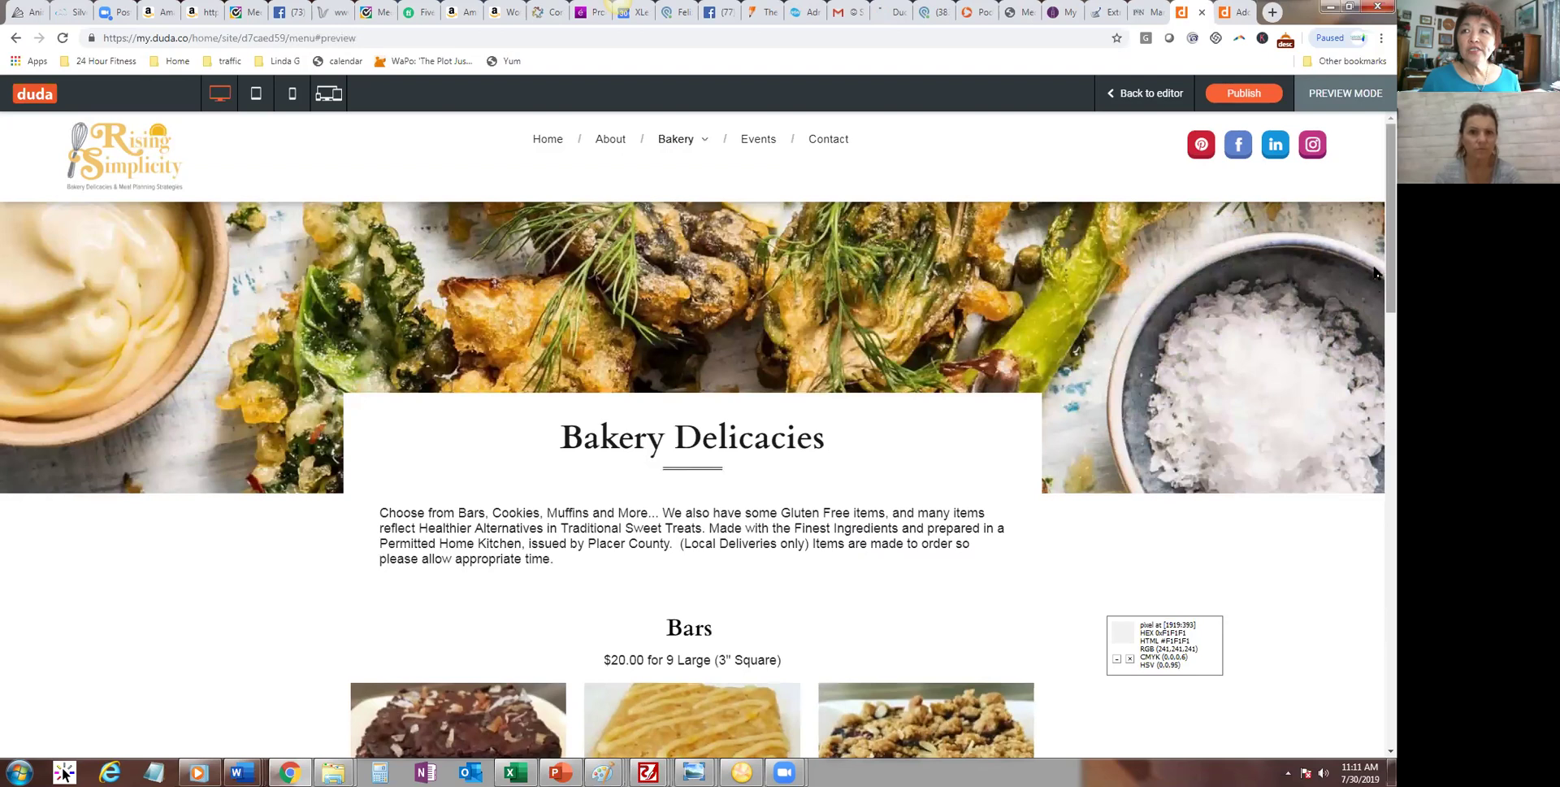
pyautogui.scroll(-2, 1373, 316)
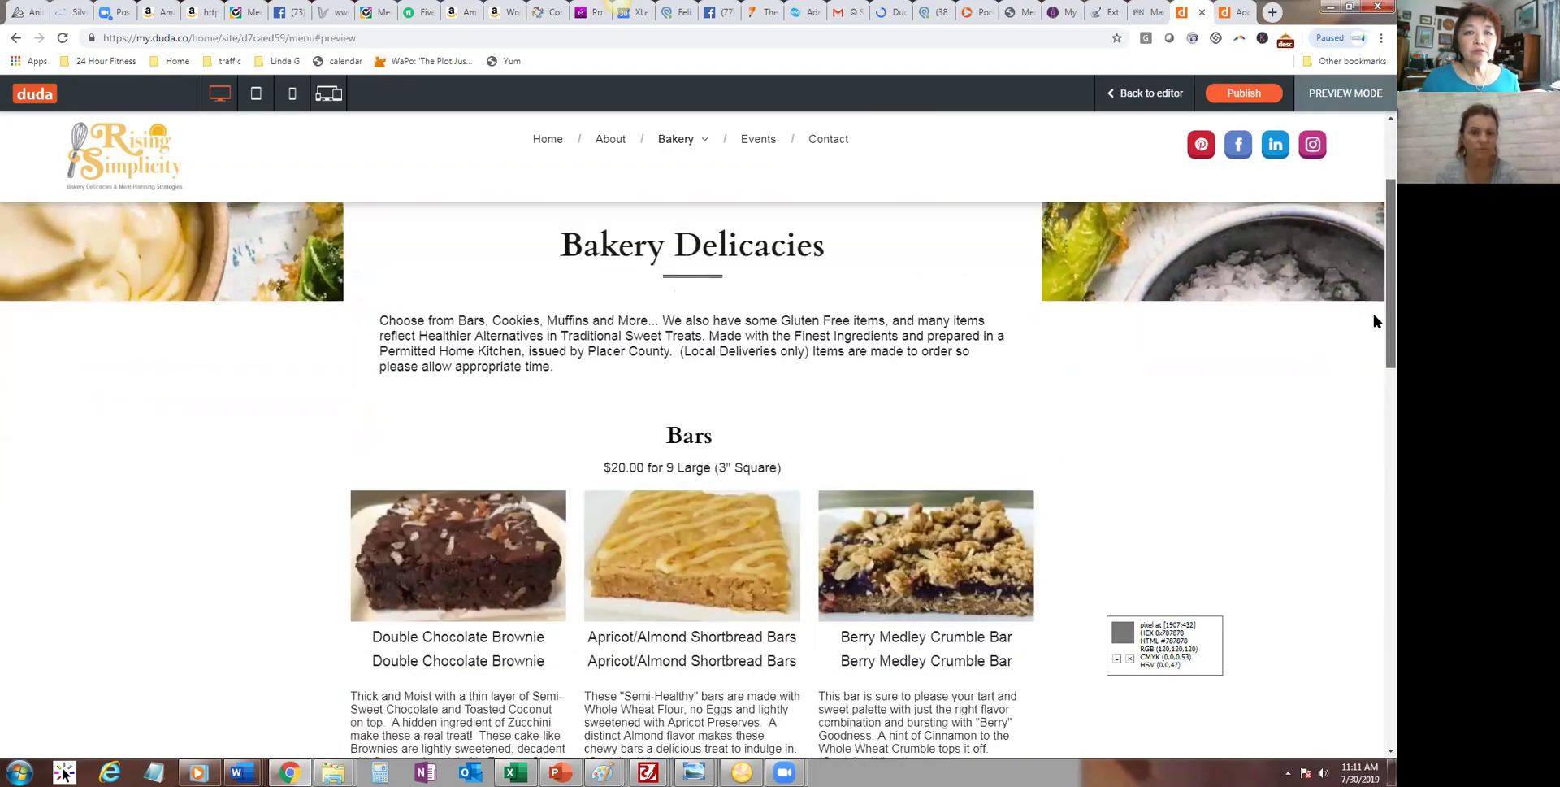
pyautogui.scroll(-5, 1373, 472)
pyautogui.scroll(-3, 1373, 520)
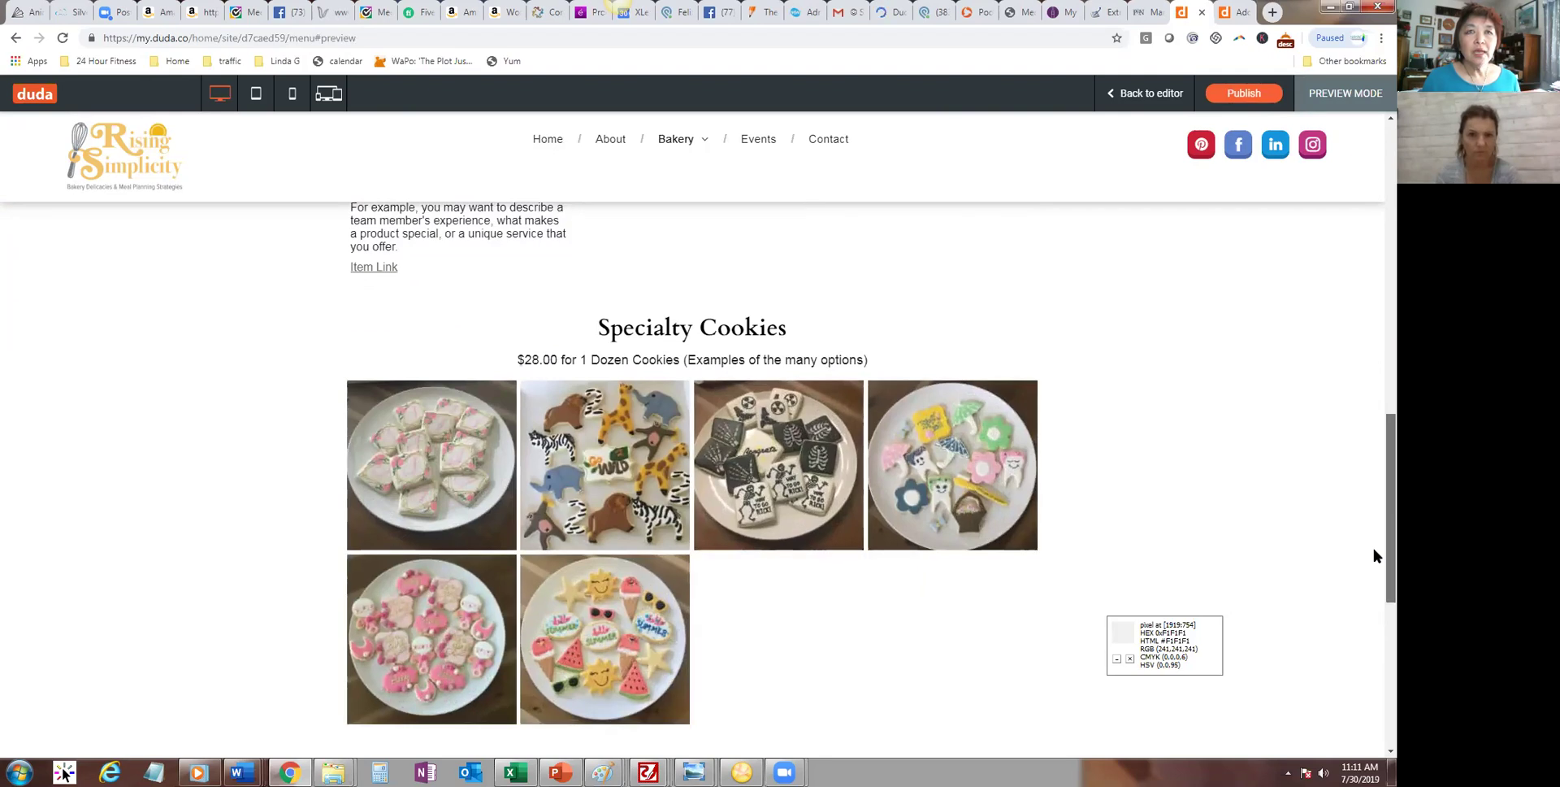
pyautogui.moveTo(694, 147)
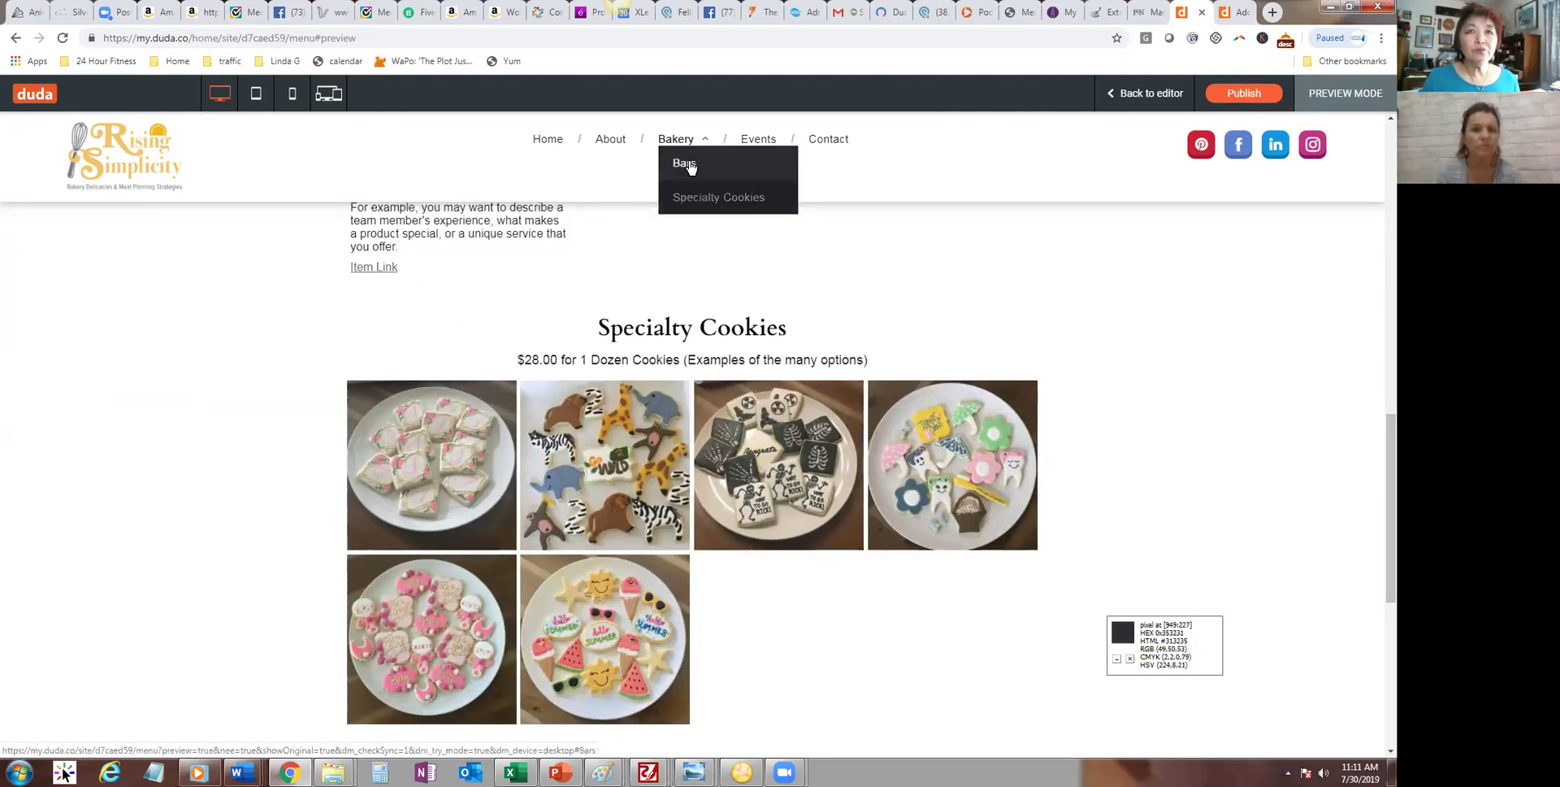
pyautogui.click(687, 164)
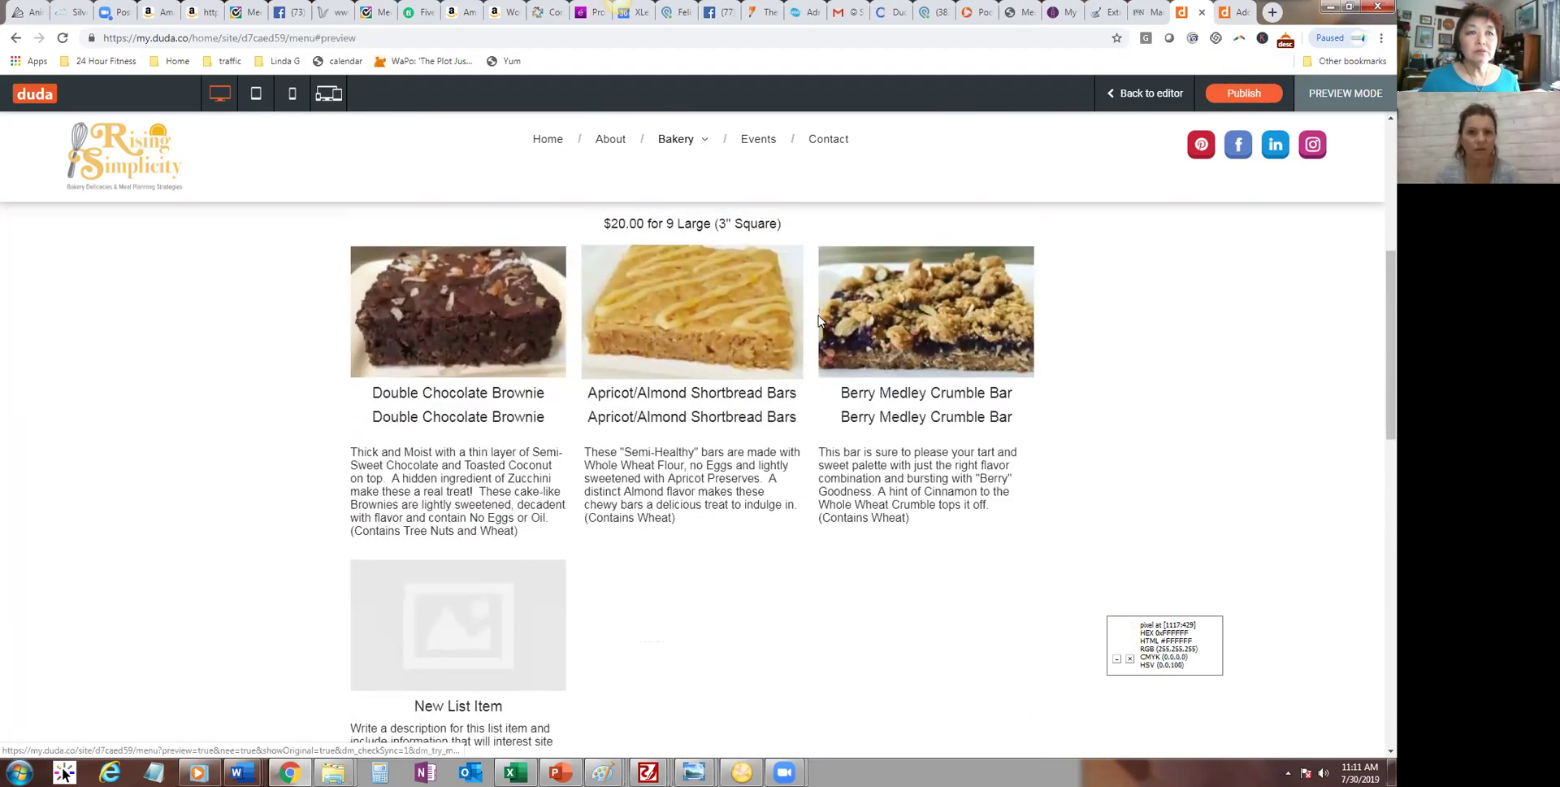
pyautogui.moveTo(677, 144)
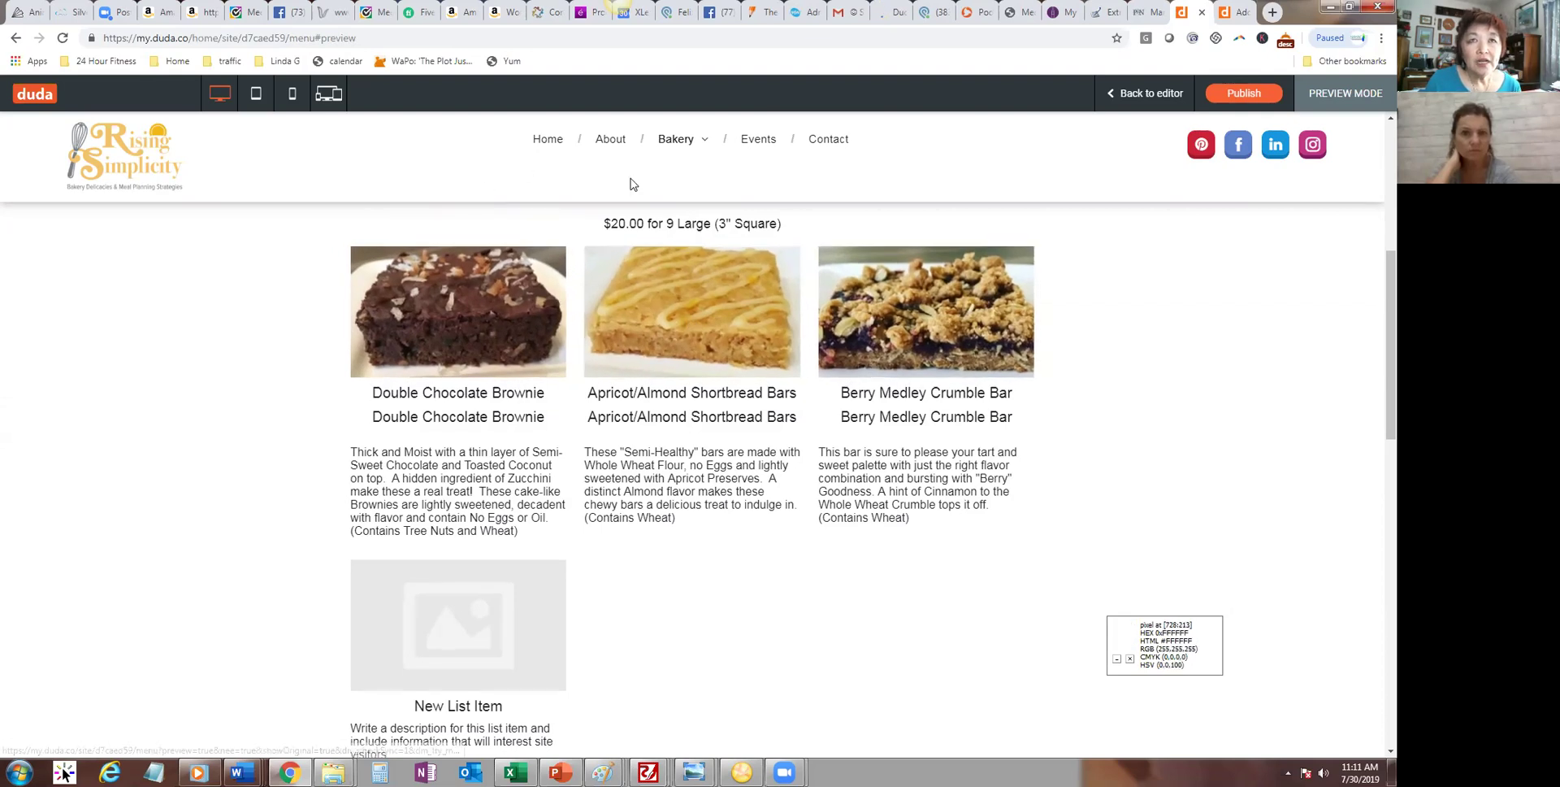
pyautogui.scroll(1, 1373, 325)
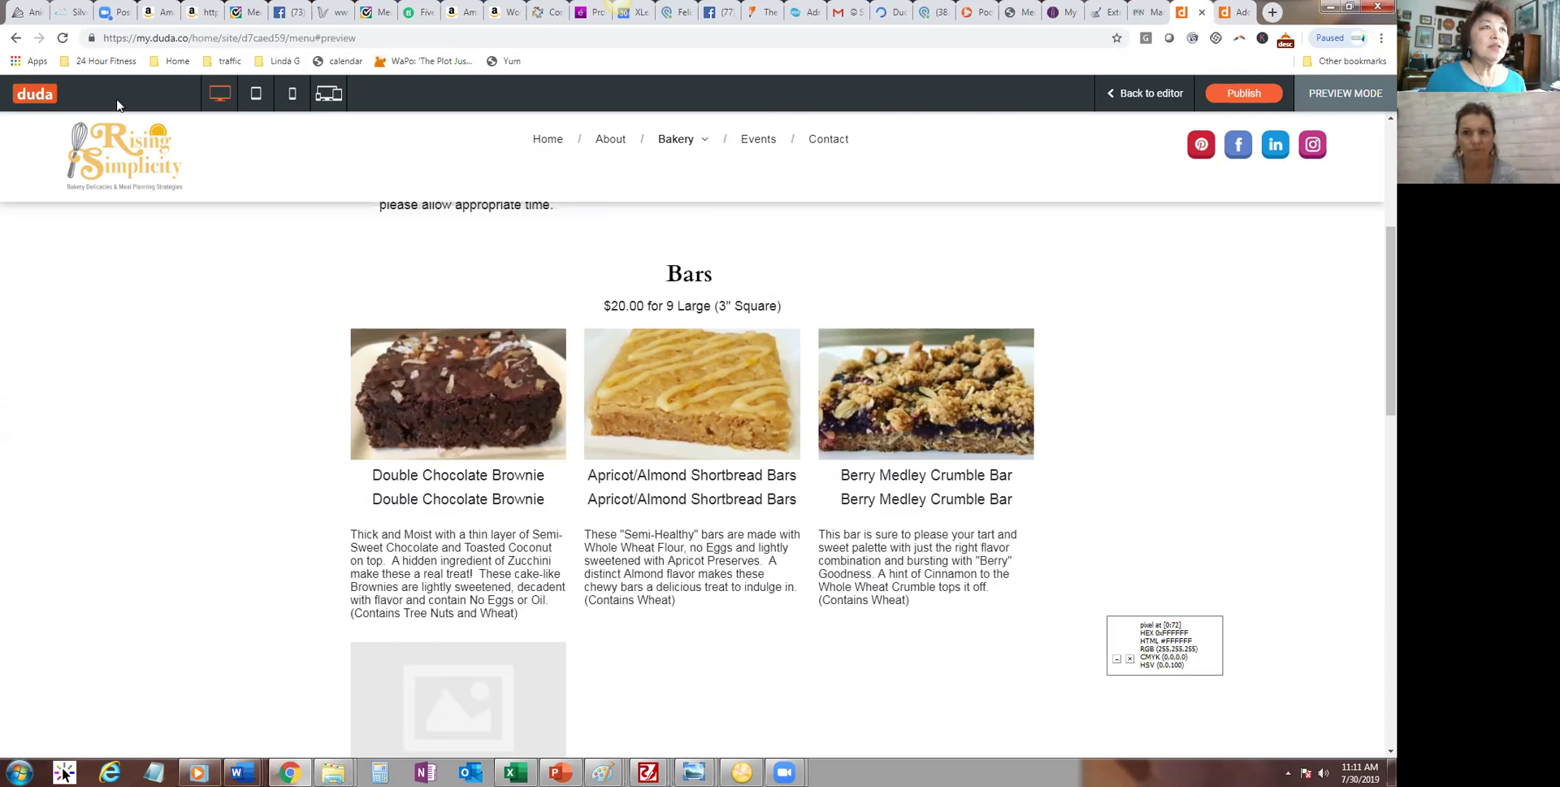
pyautogui.click(1148, 93)
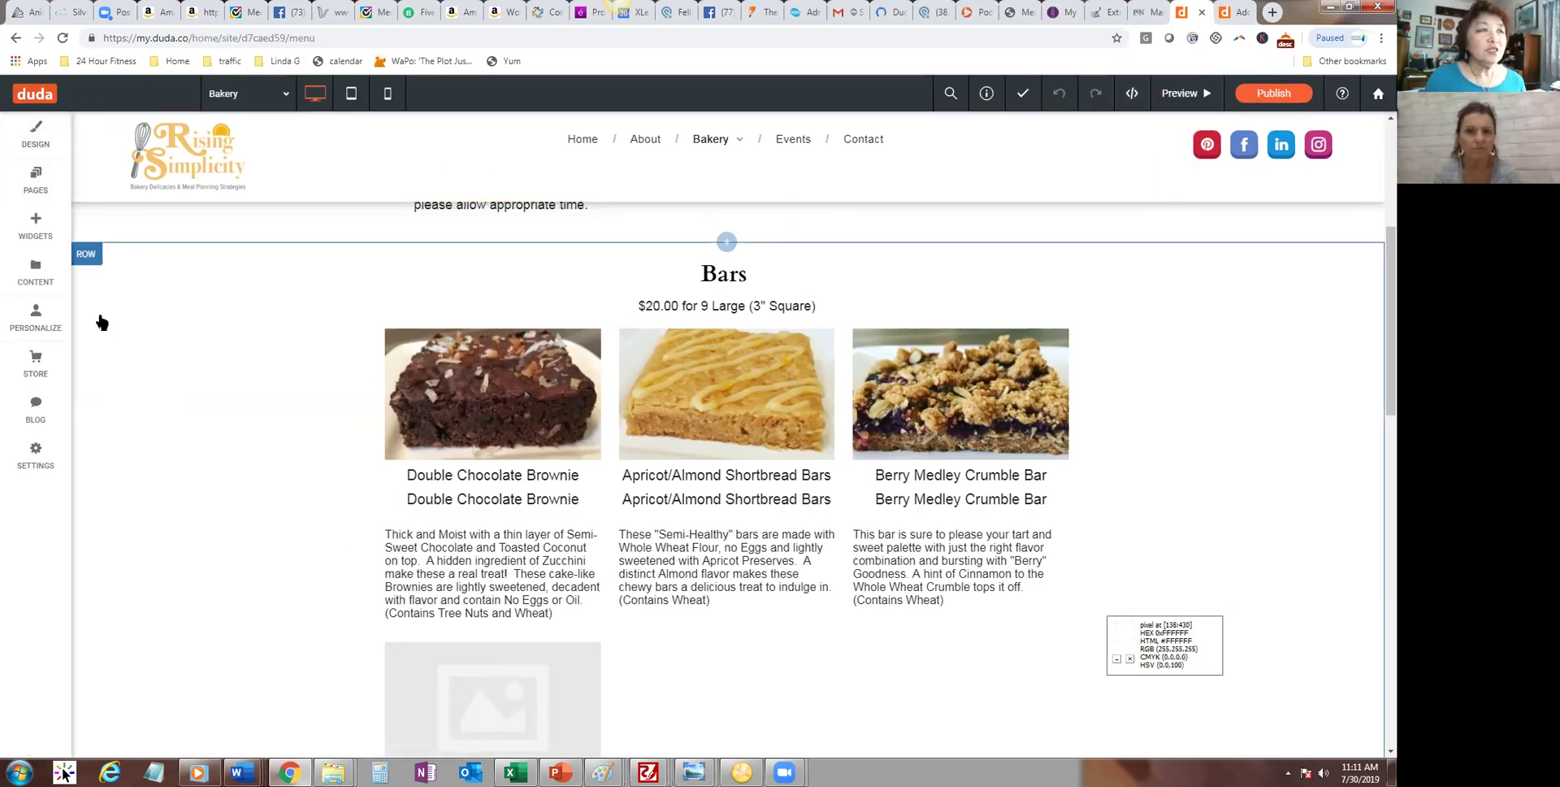
# Step: Duplicate the Bakery page and name the copy "Specialty Cookies"
pyautogui.click(36, 231)
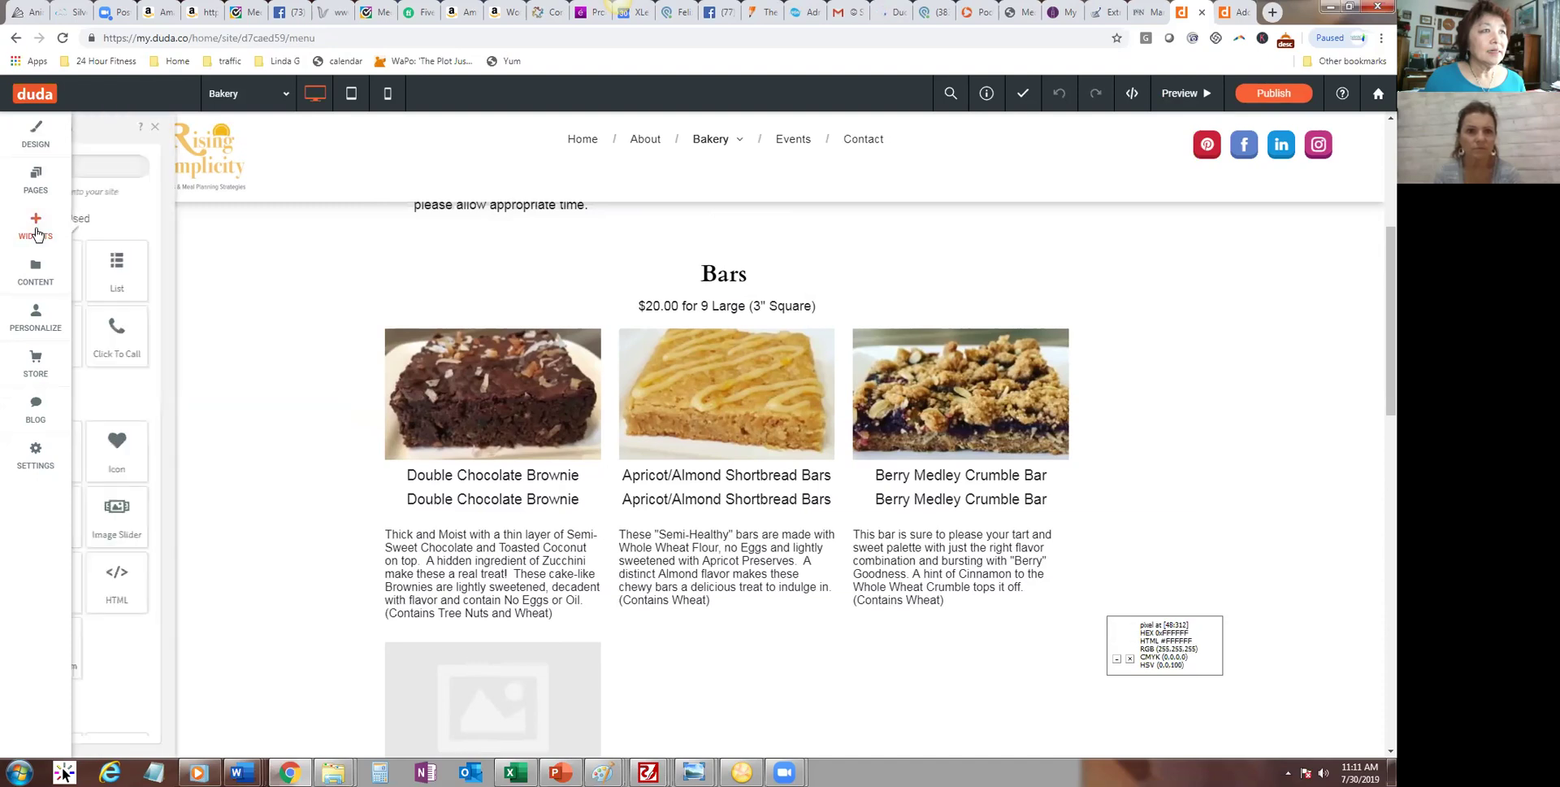
pyautogui.click(36, 187)
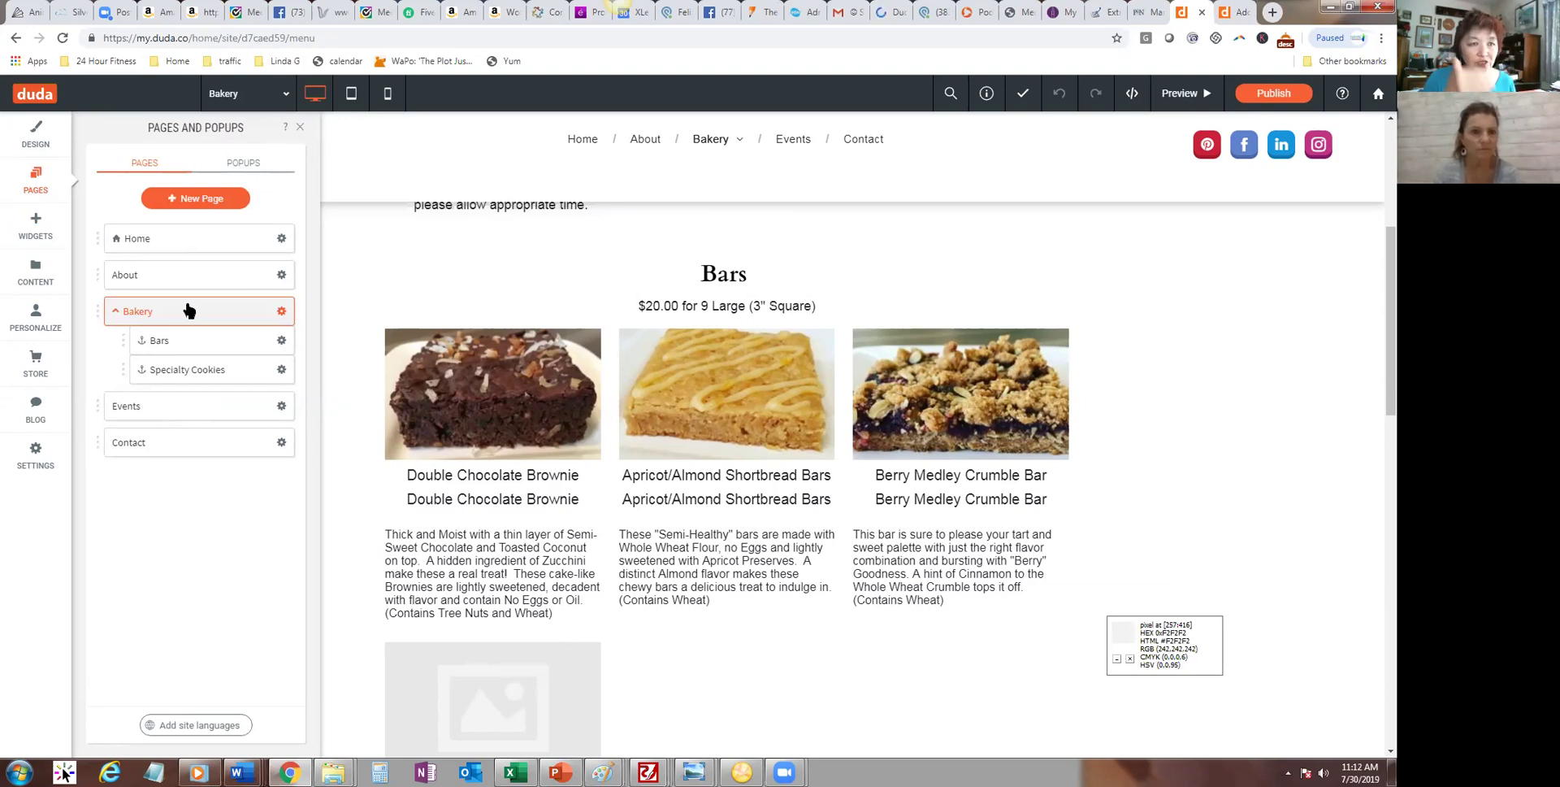
pyautogui.click(282, 313)
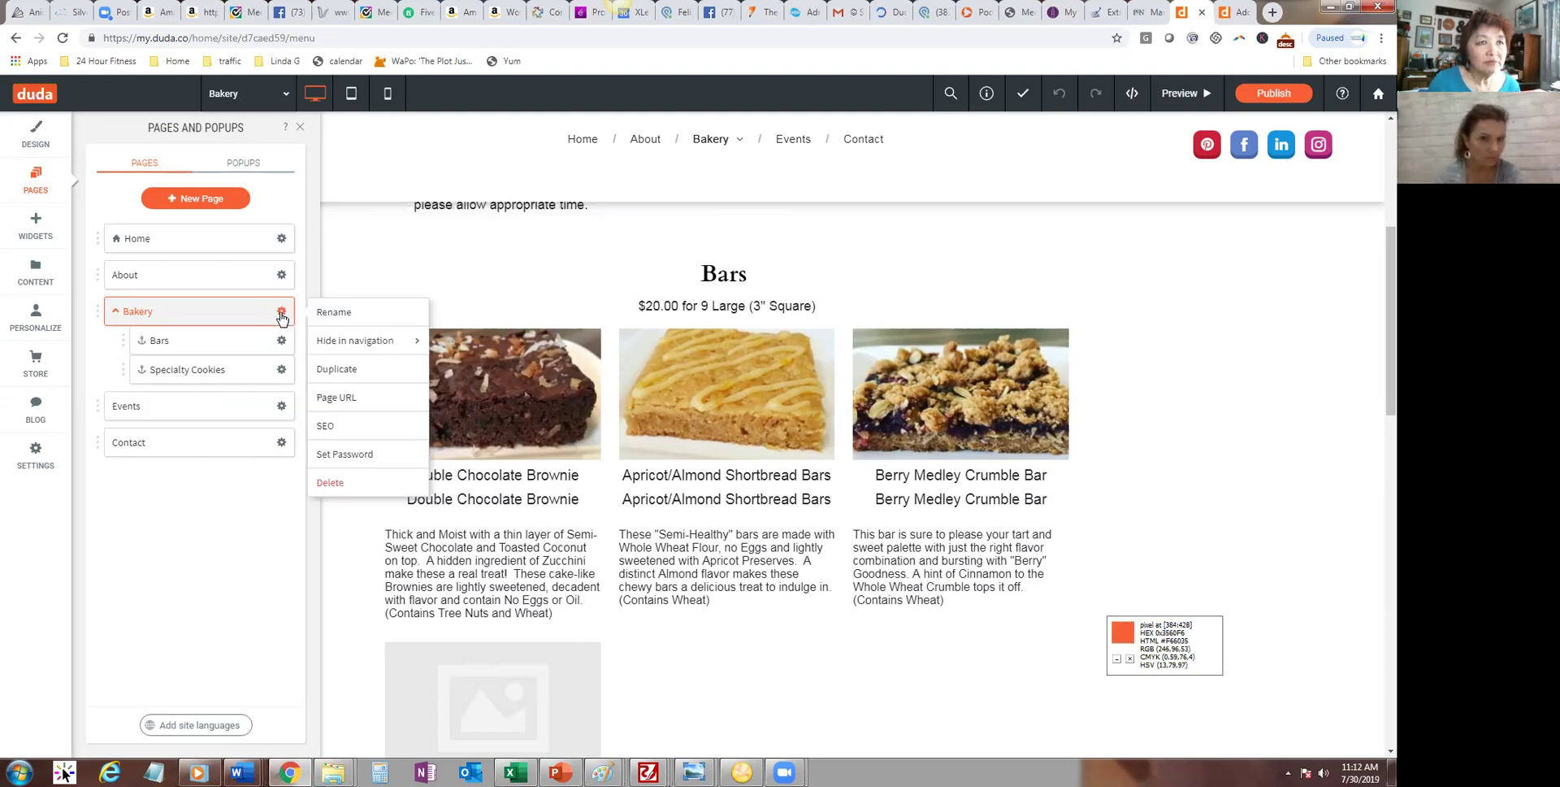
pyautogui.click(334, 368)
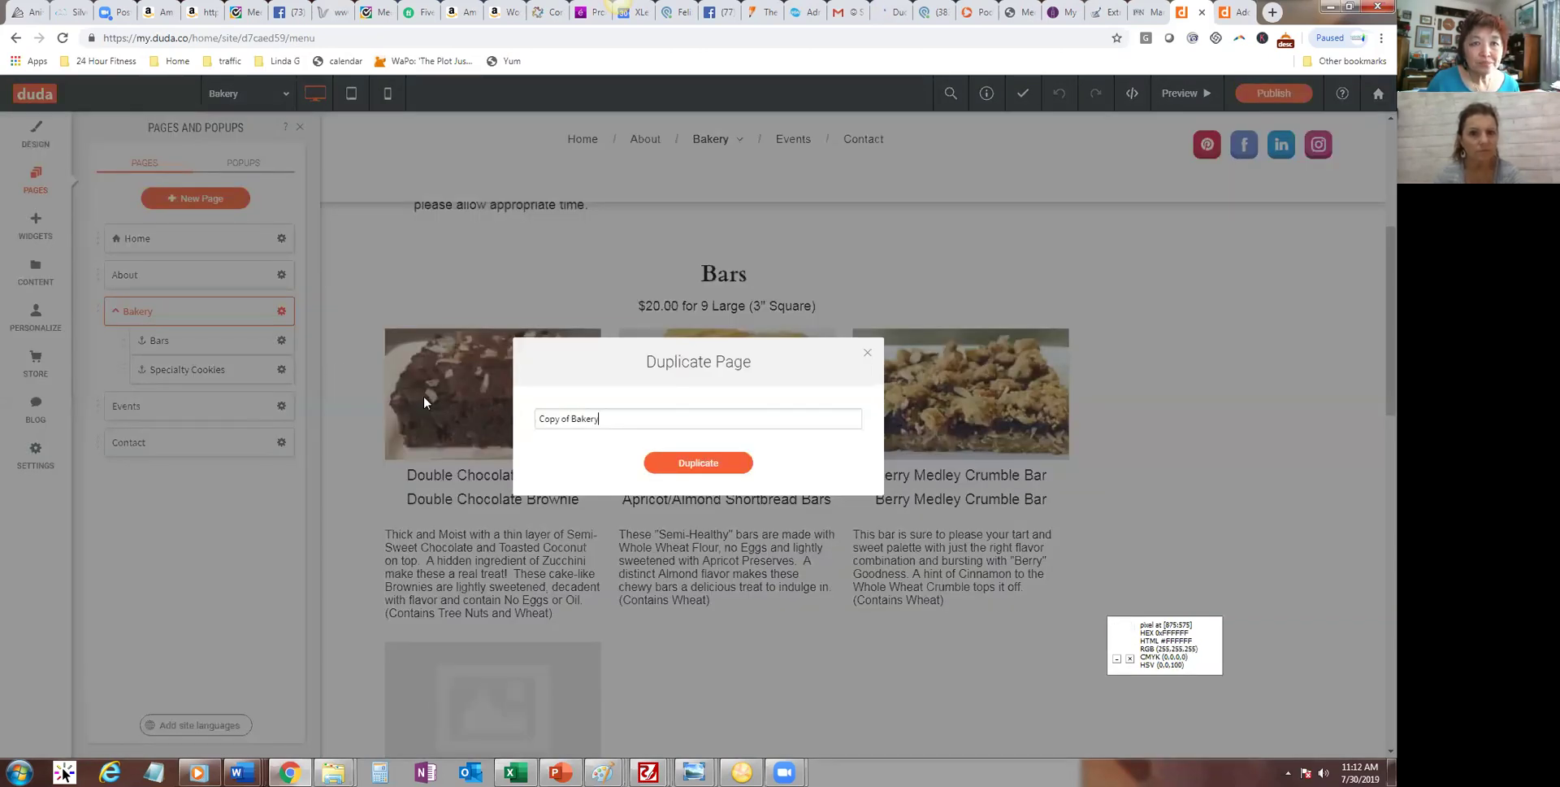
pyautogui.hotkey('ctrl', 'a')
pyautogui.write('S')
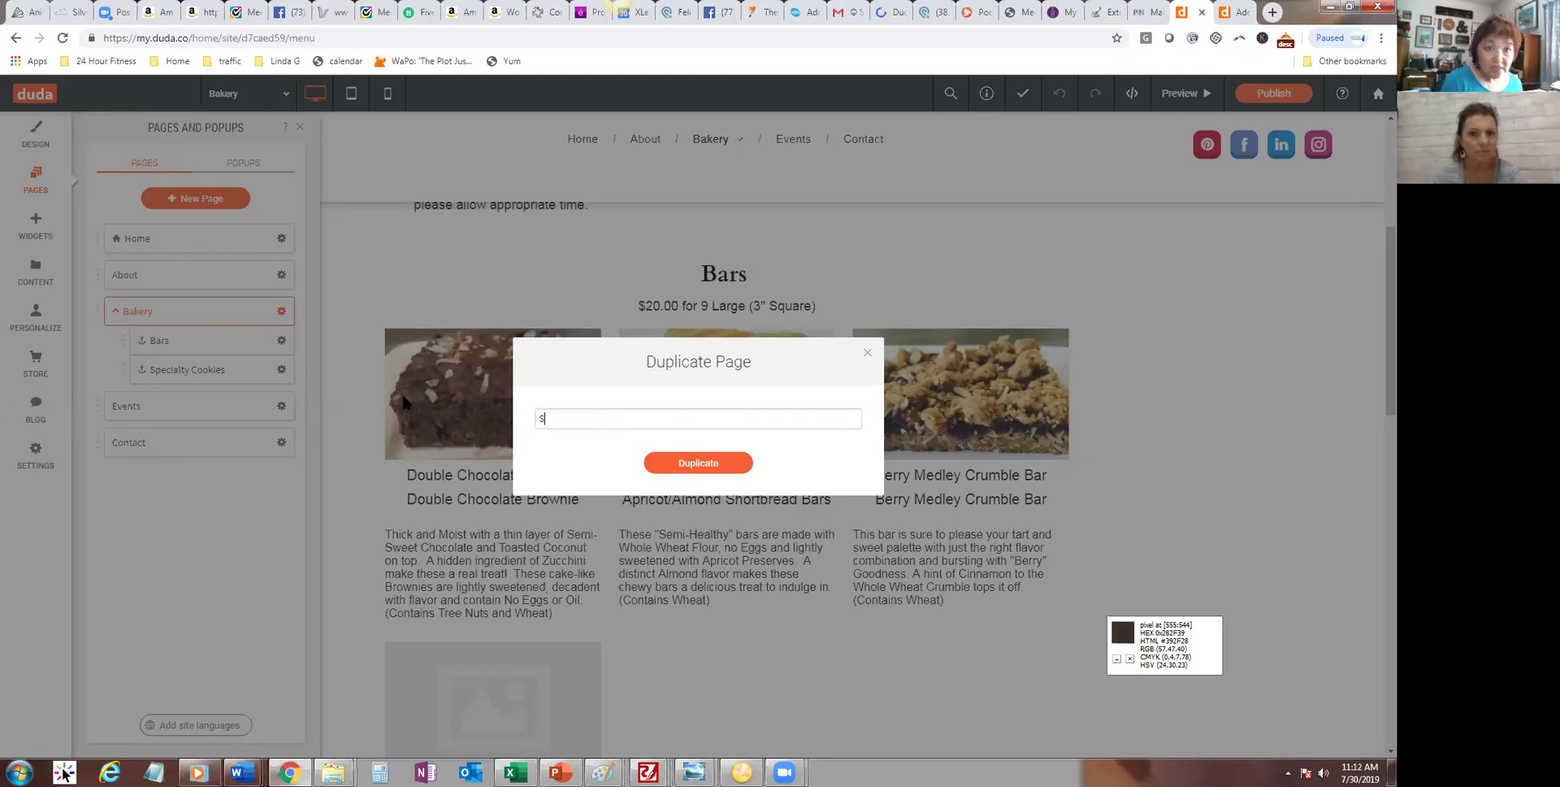
pyautogui.write('pecialty Cookes')
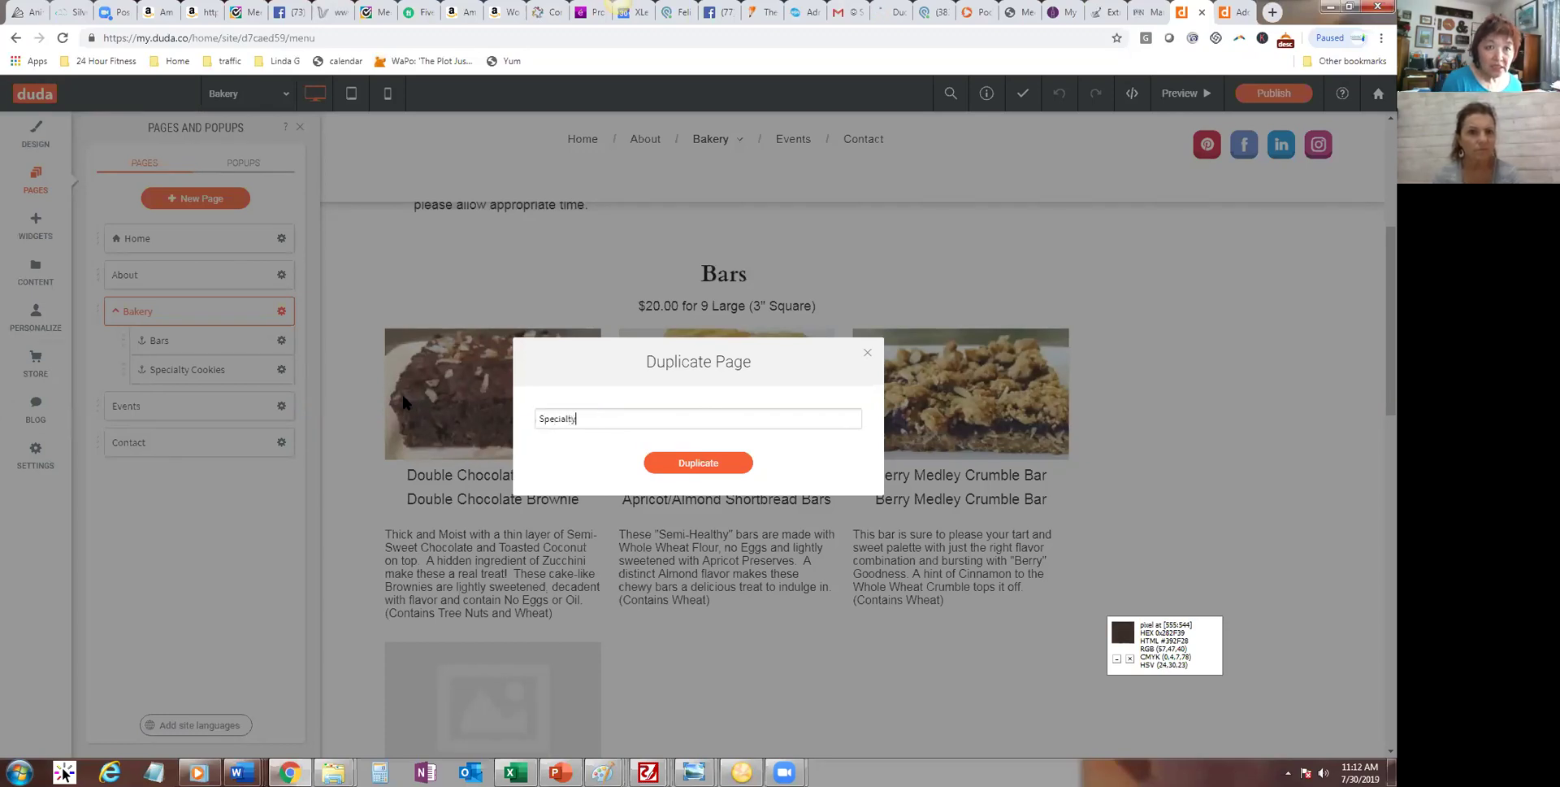
pyautogui.press('Left')
pyautogui.press('Left')
pyautogui.write('i')
pyautogui.press('End')
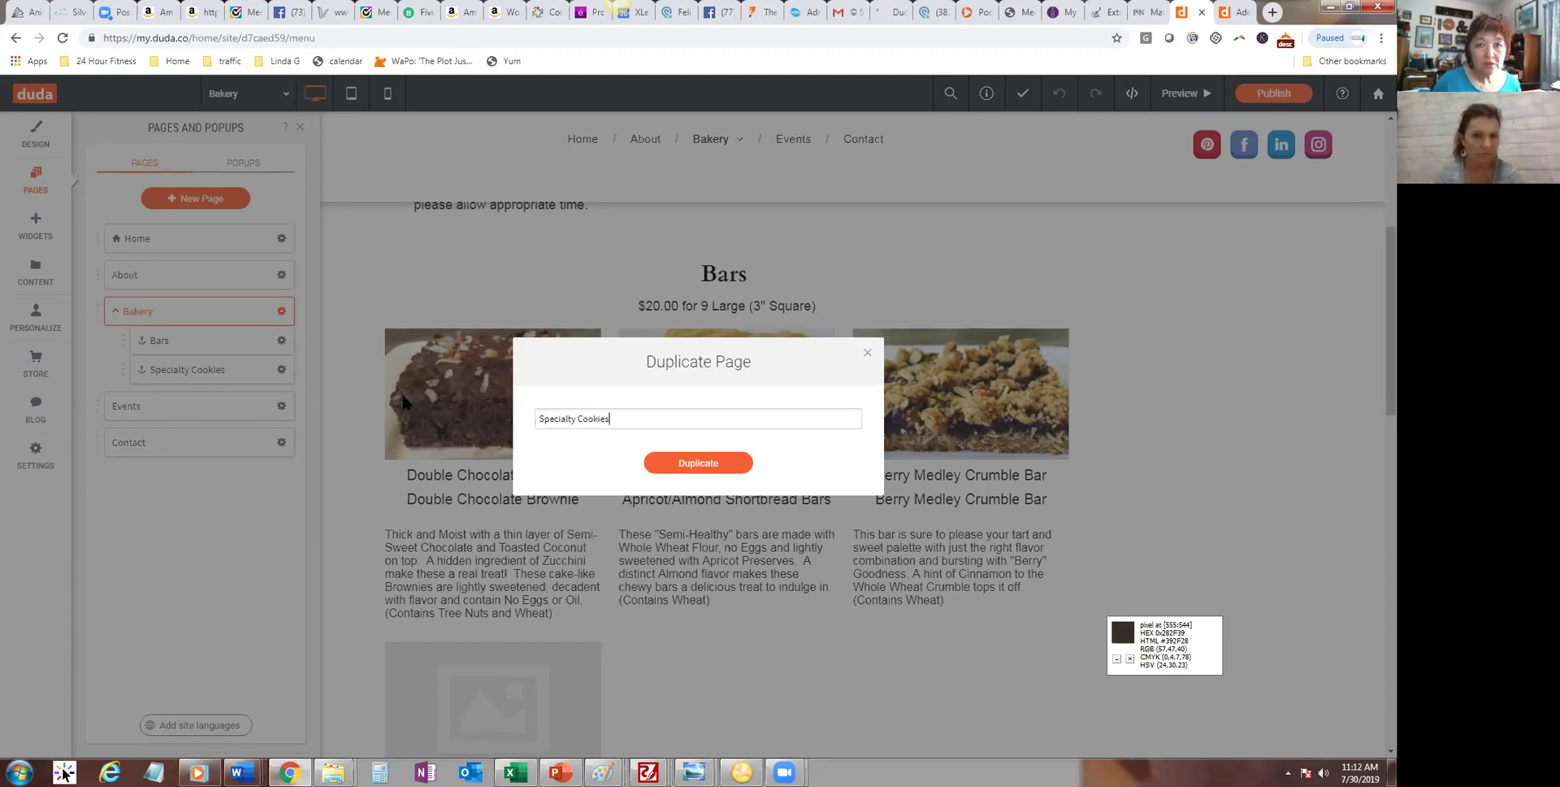
pyautogui.click(734, 468)
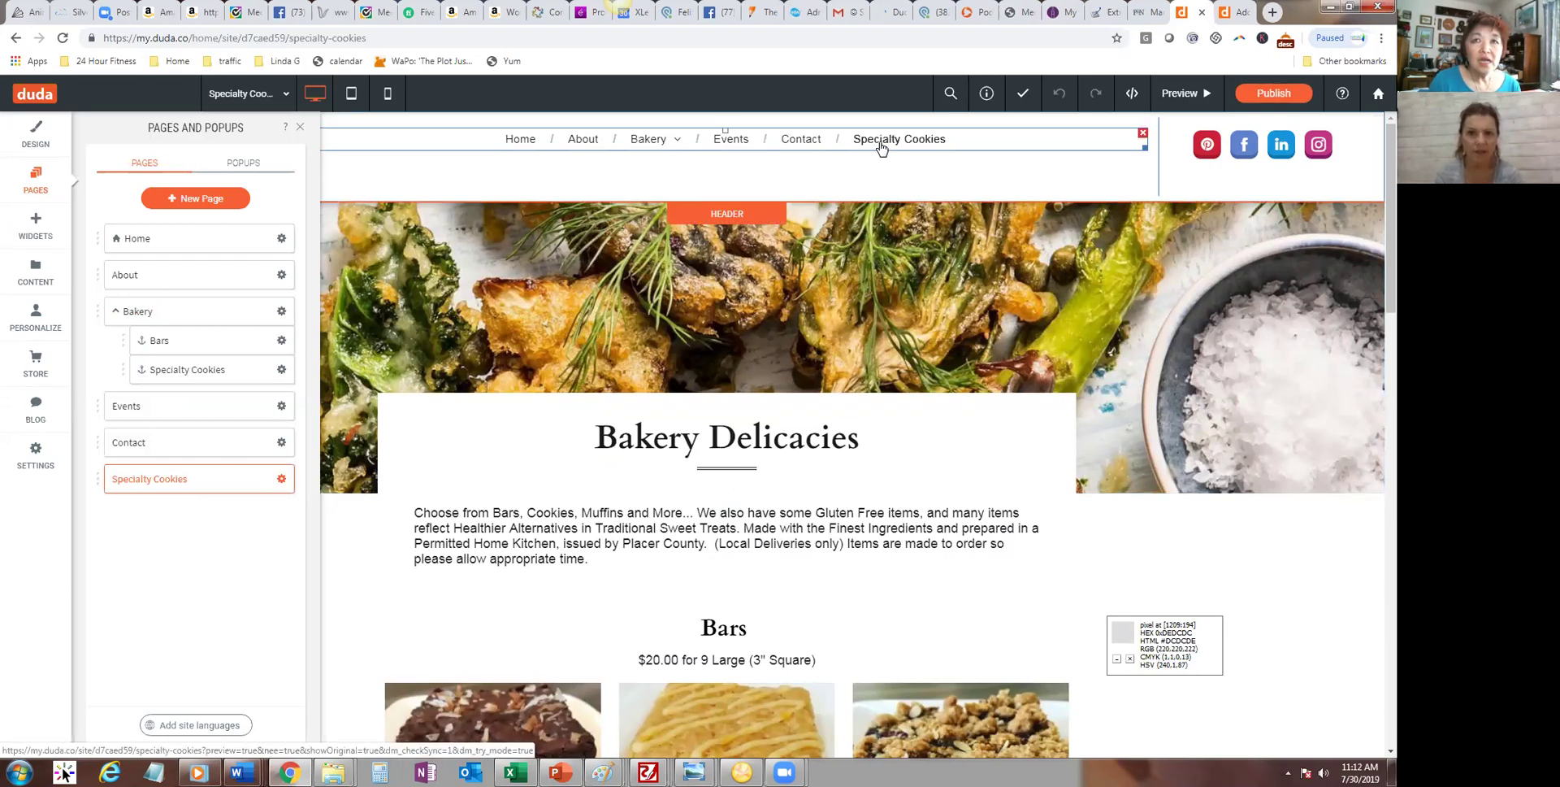
# Step: Nest the new Specialty Cookies page under Bakery, directly above the Bars anchor
pyautogui.moveTo(654, 141)
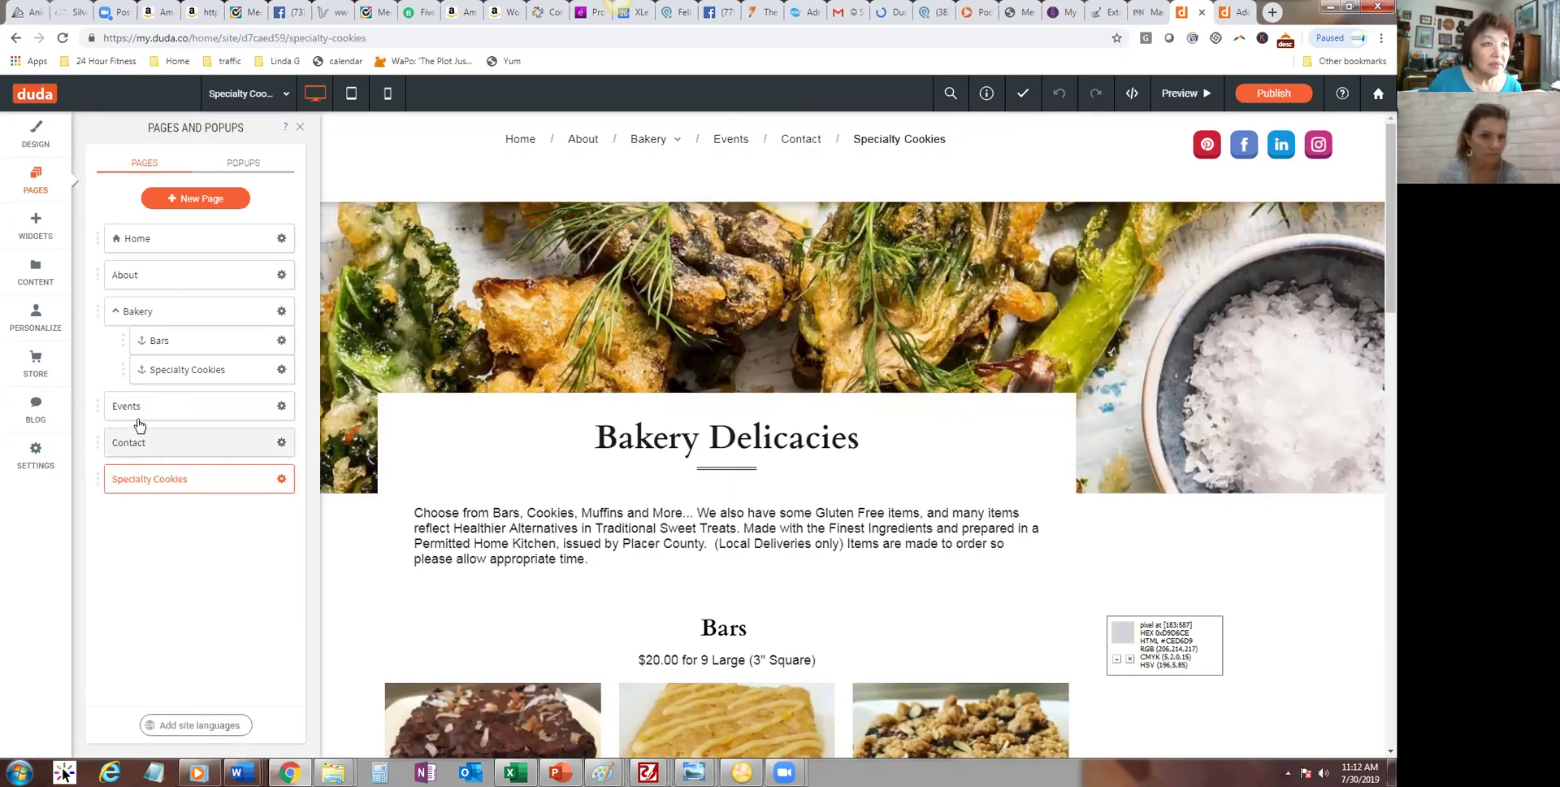
pyautogui.moveTo(99, 477); pyautogui.dragTo(130, 341)
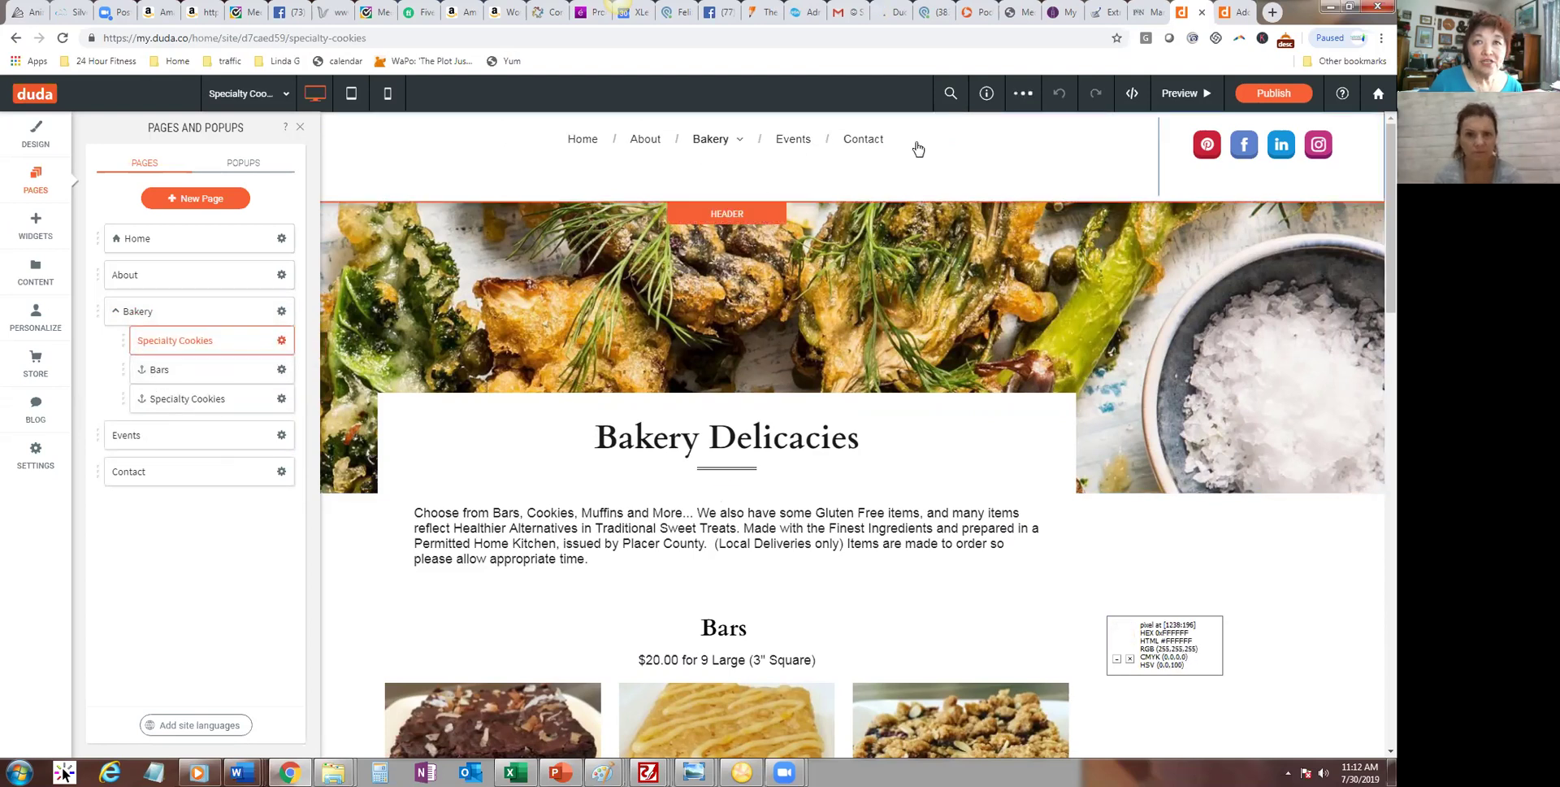
# Step: Delete the Bars row, including its anchor, from the Specialty Cookies page
pyautogui.moveTo(708, 143)
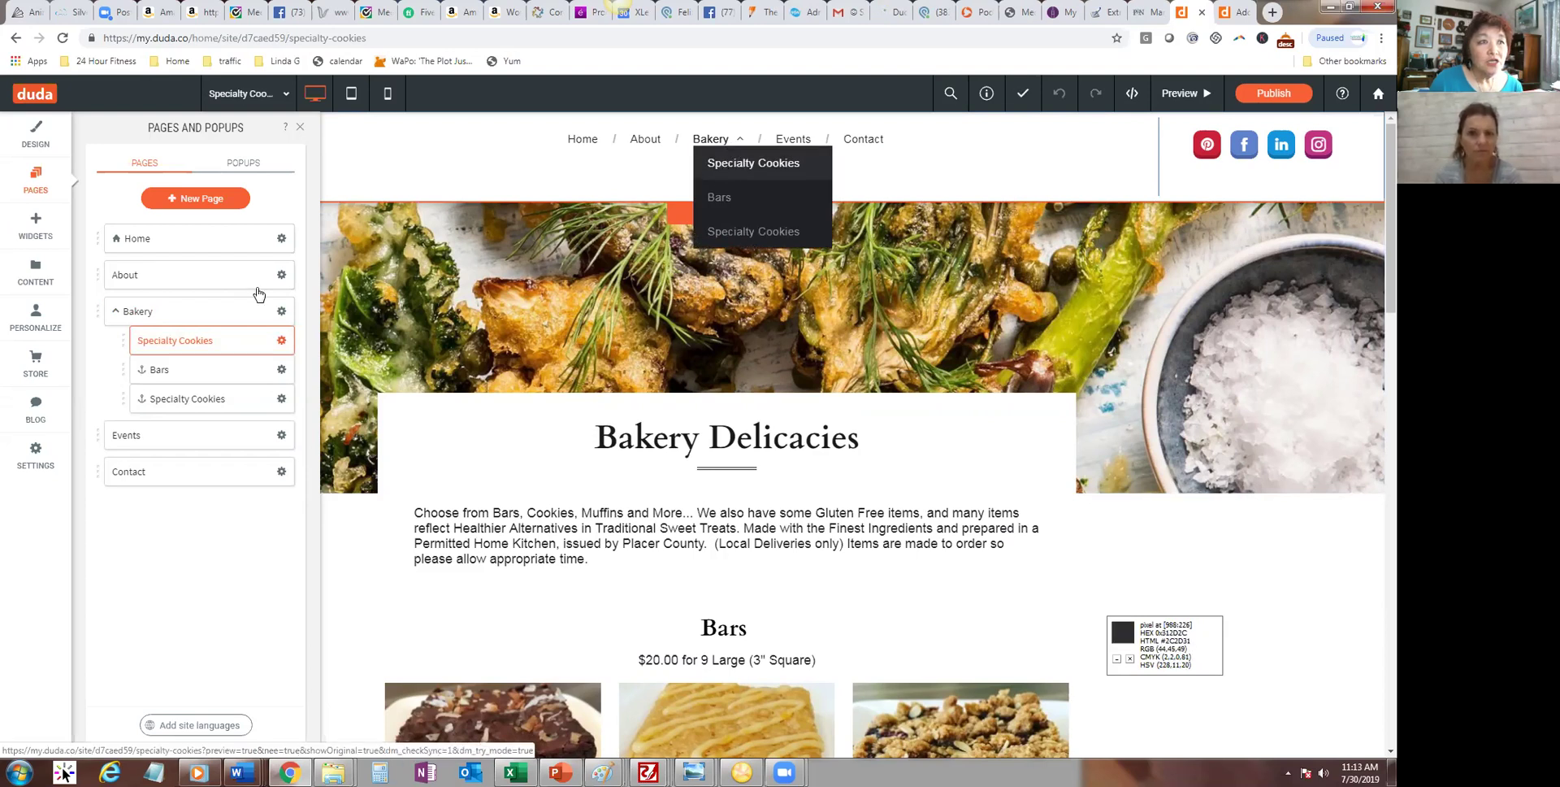
pyautogui.click(185, 344)
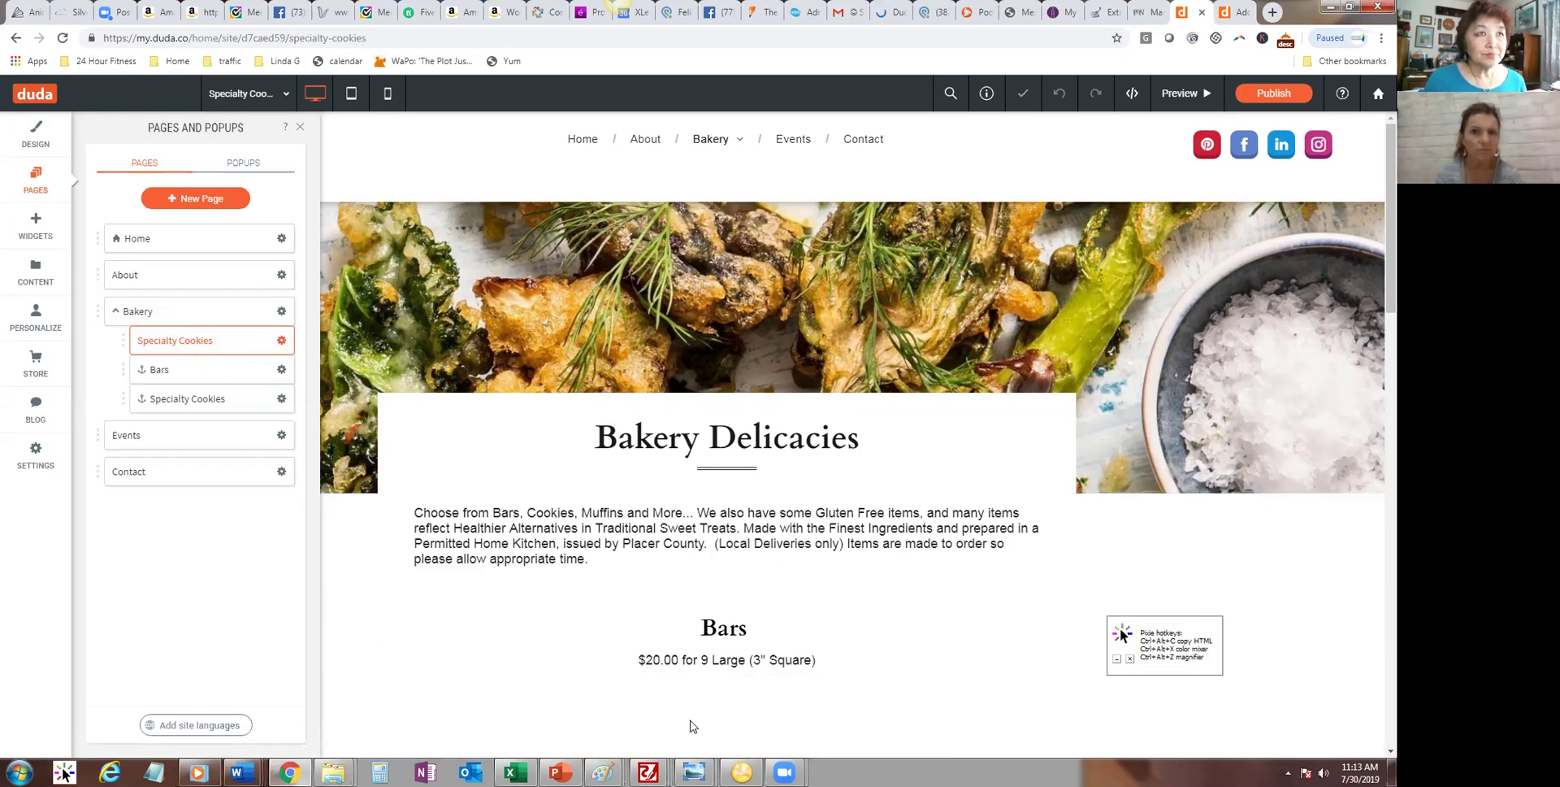
pyautogui.click(342, 628)
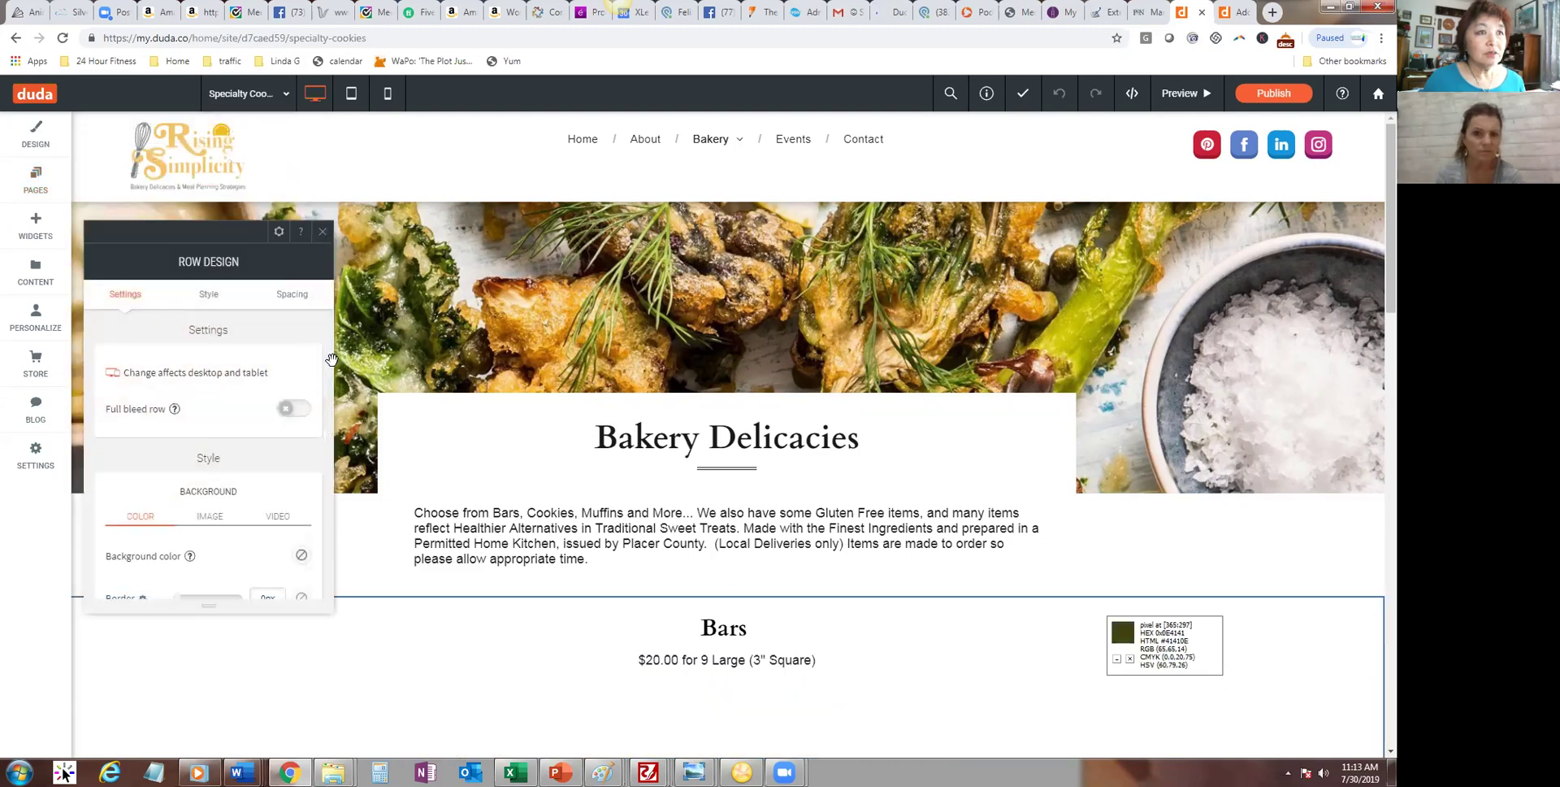
pyautogui.click(318, 234)
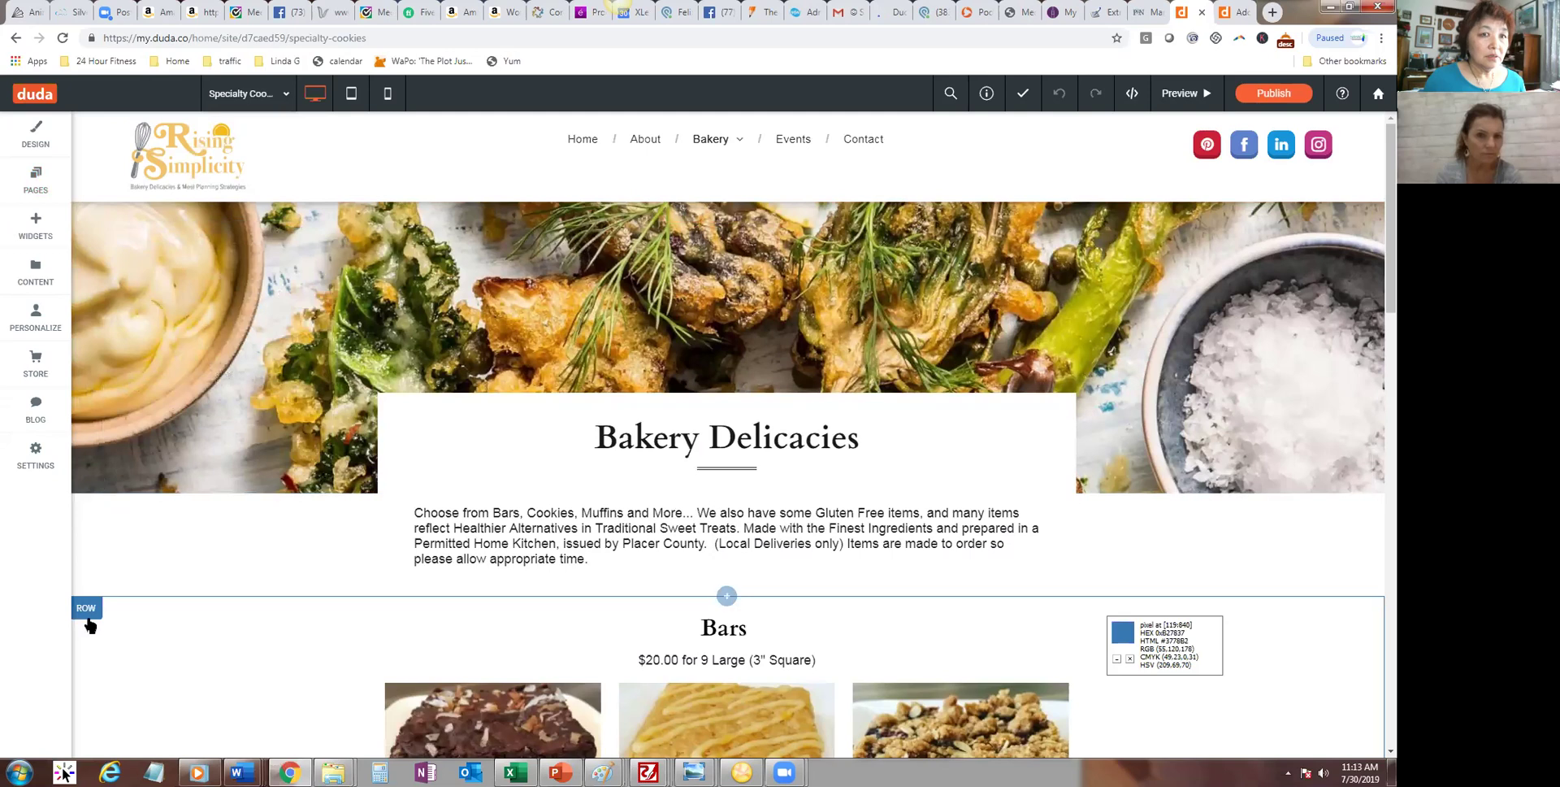
pyautogui.click(85, 610)
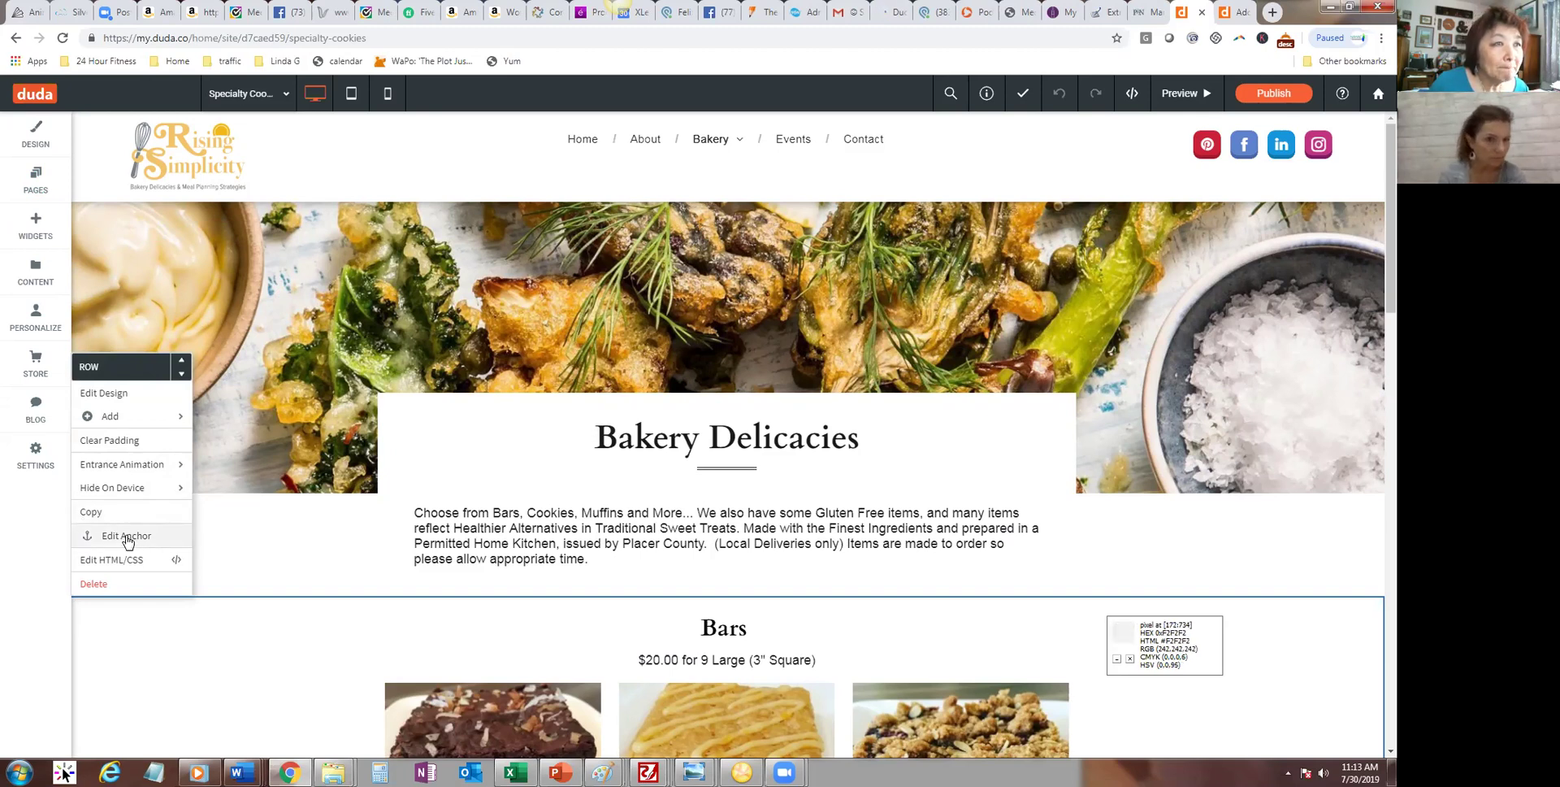
pyautogui.moveTo(115, 498)
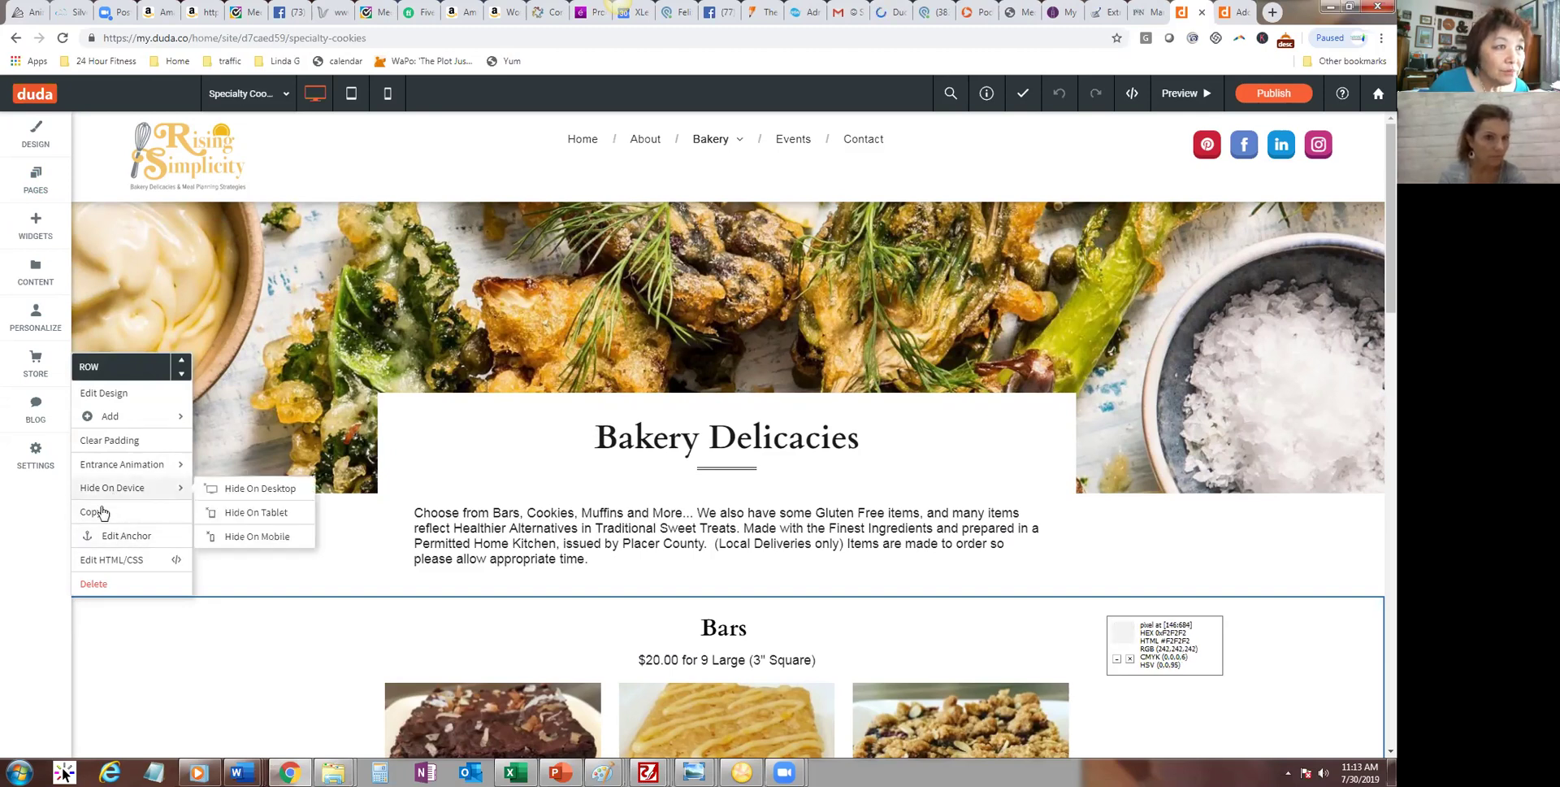
pyautogui.click(94, 583)
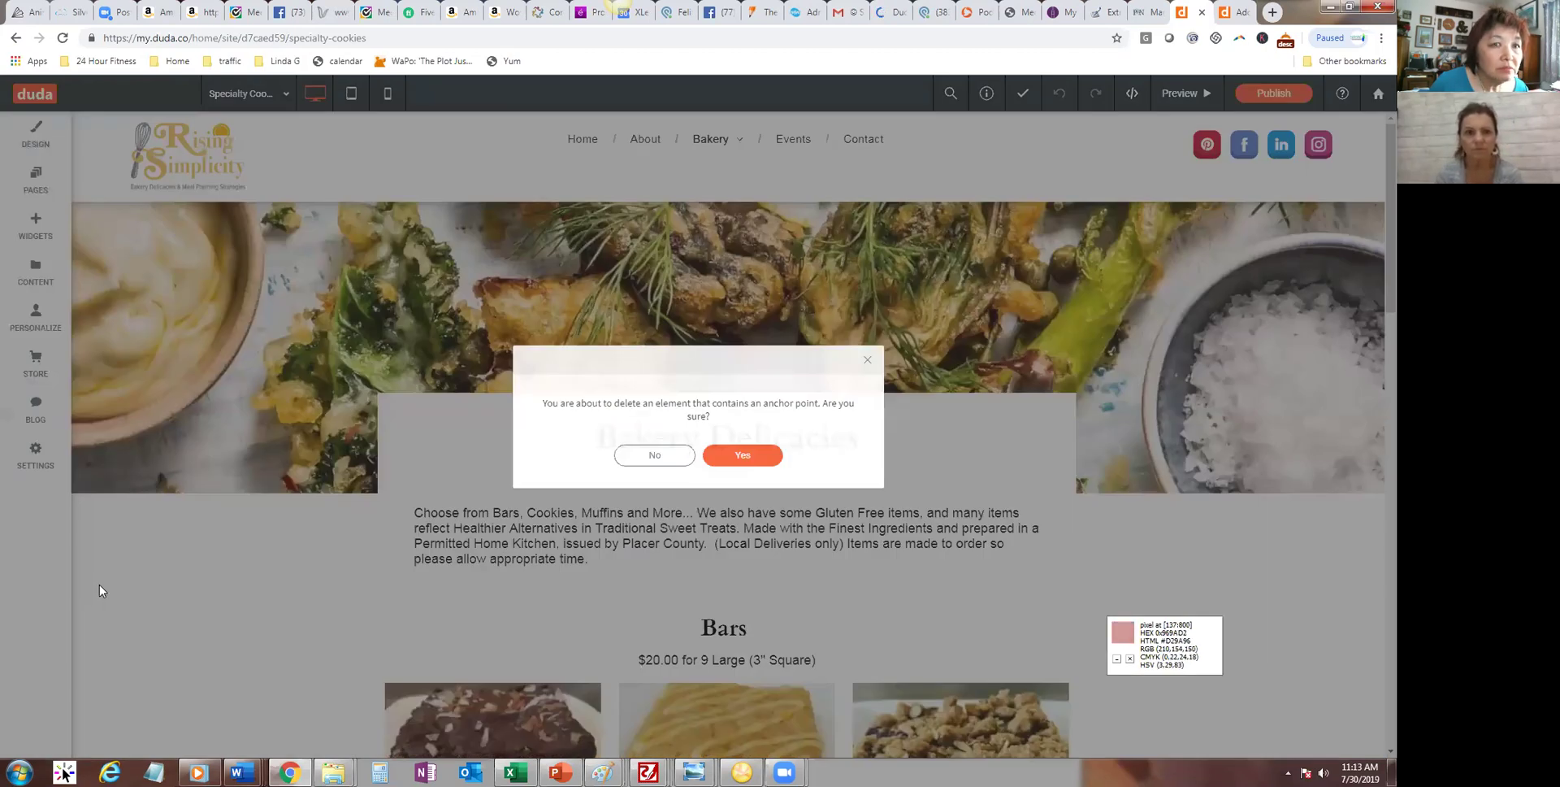
pyautogui.click(766, 464)
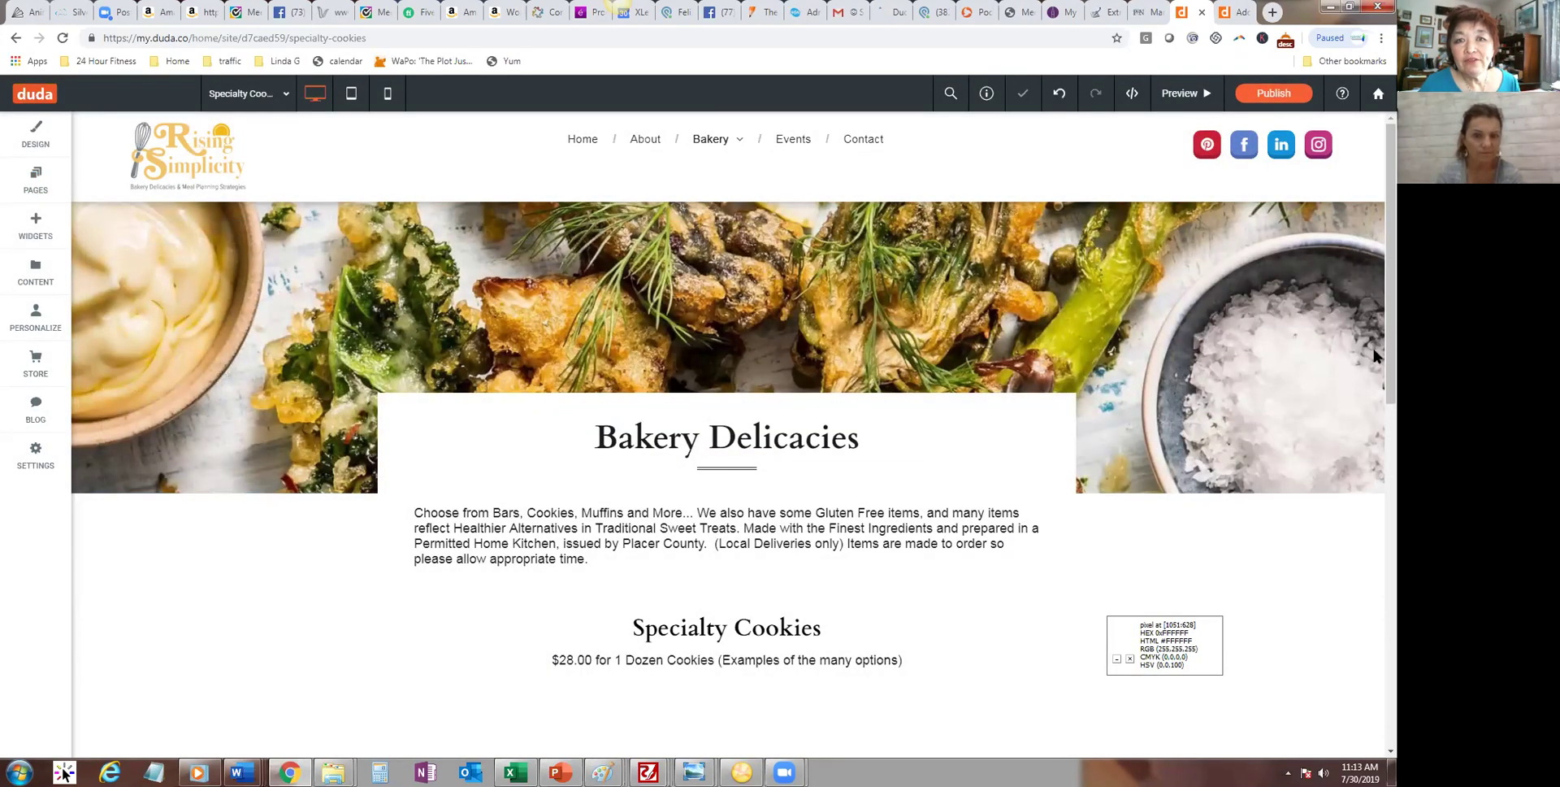
# Step: Replace the Specialty Cookies page's main heading over the banner image with "Specialty Cookies"
pyautogui.scroll(-4, 1378, 374)
pyautogui.scroll(-2, 1373, 467)
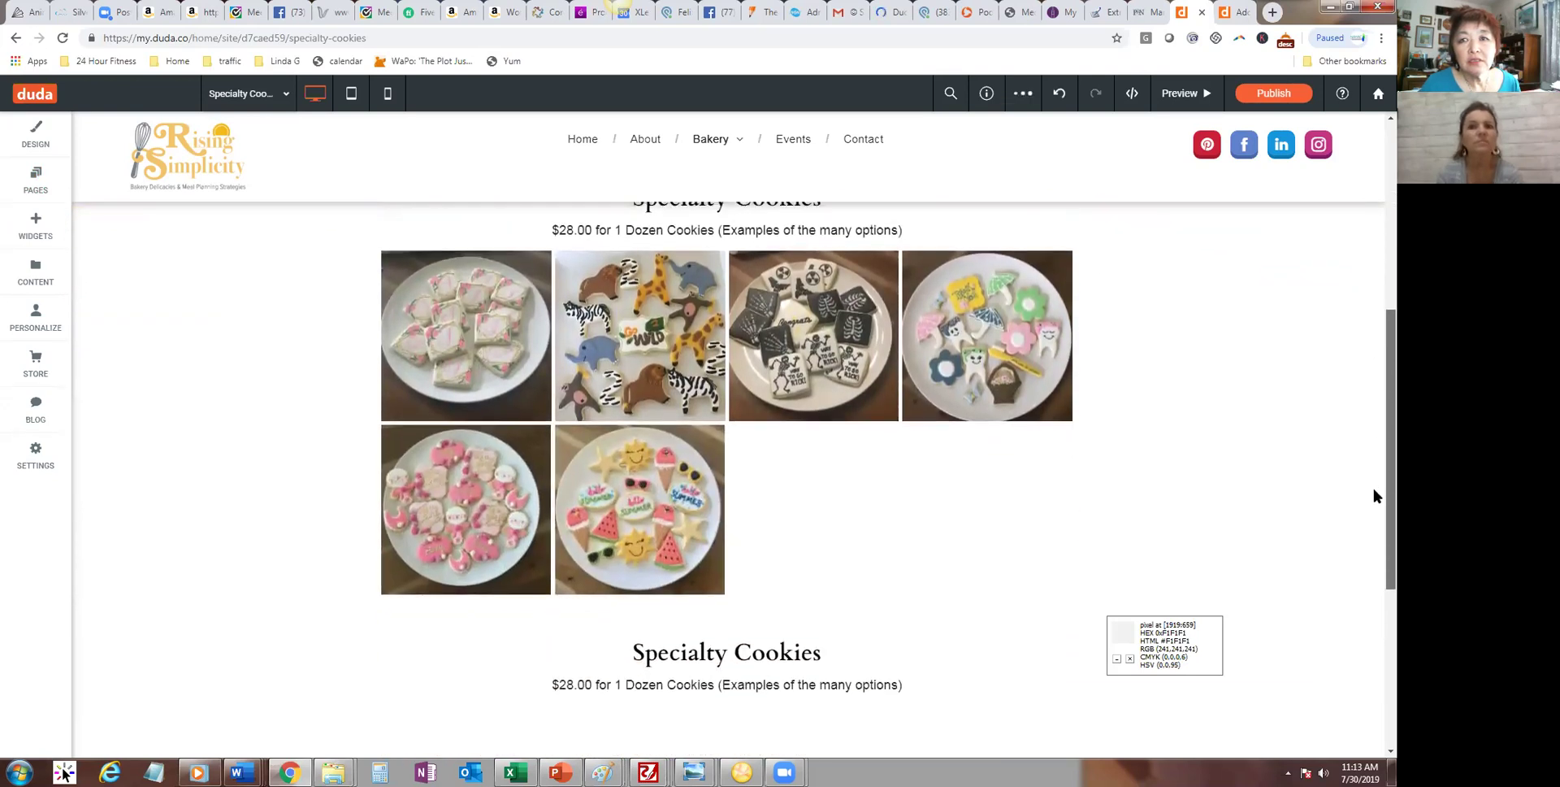
pyautogui.scroll(2, 1375, 477)
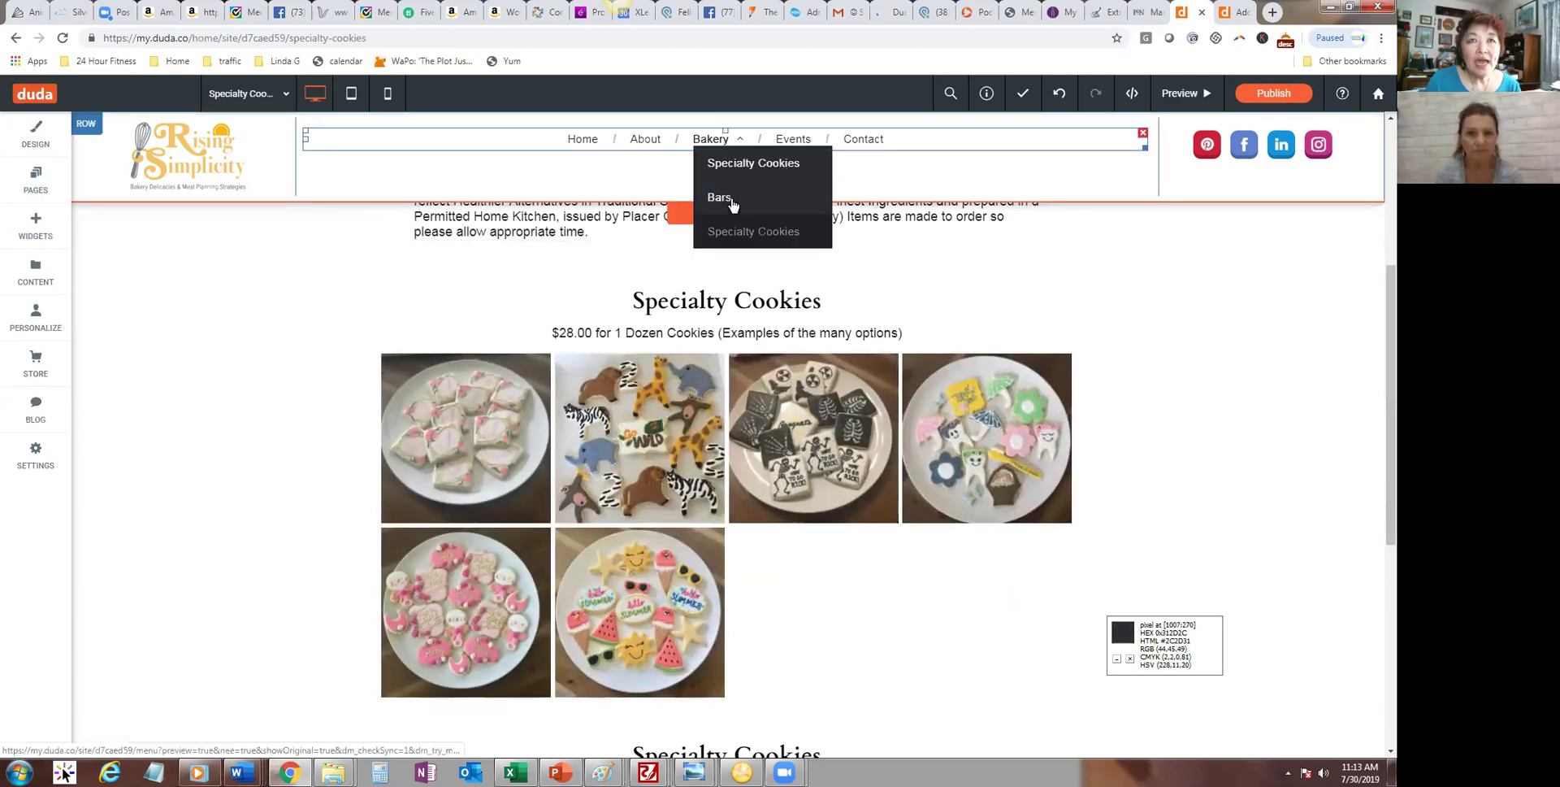
pyautogui.click(36, 178)
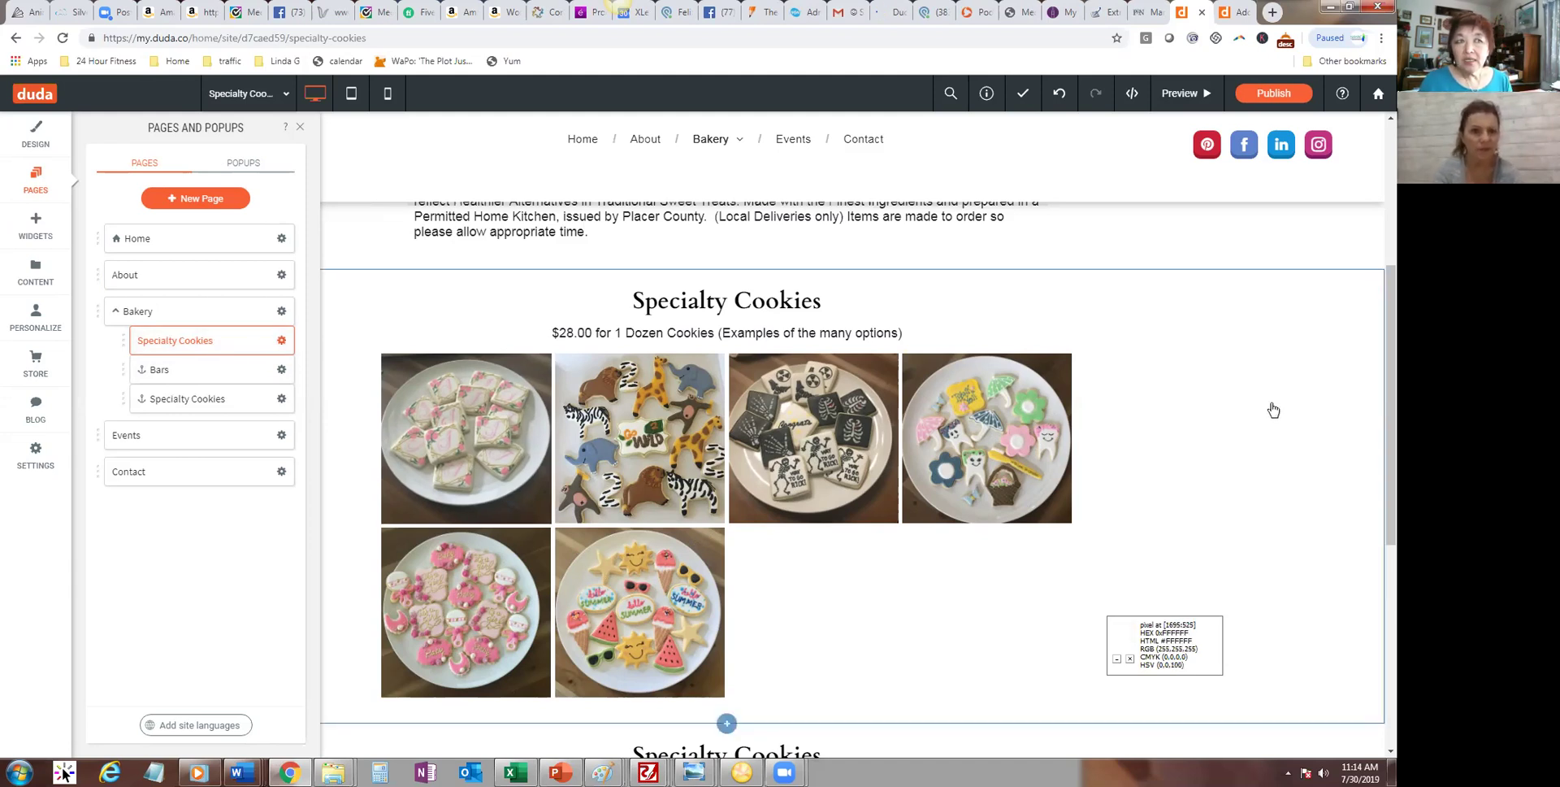
pyautogui.scroll(4, 1373, 394)
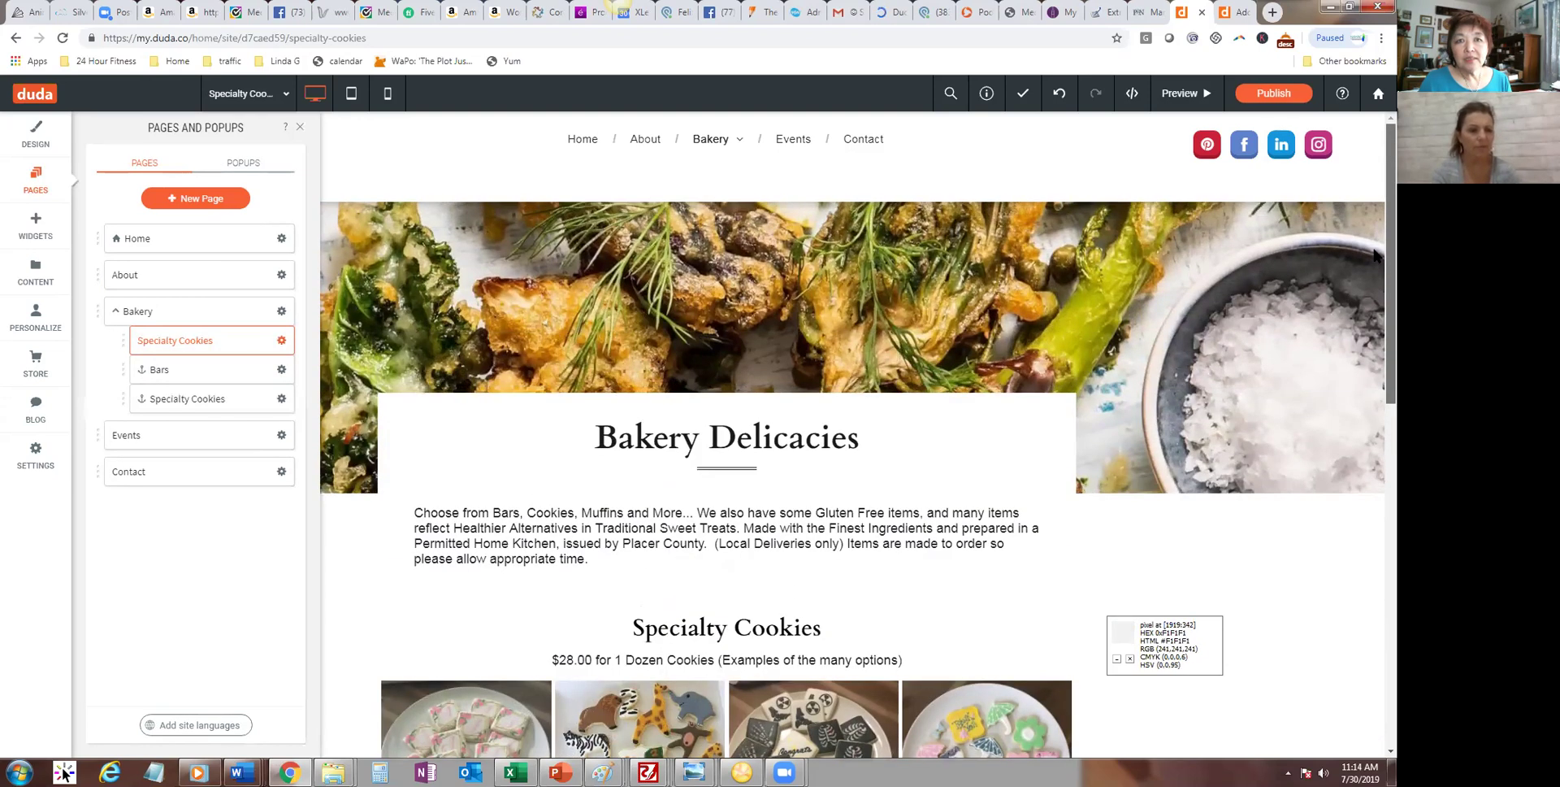
pyautogui.click(748, 437)
pyautogui.moveTo(863, 439); pyautogui.dragTo(555, 439)
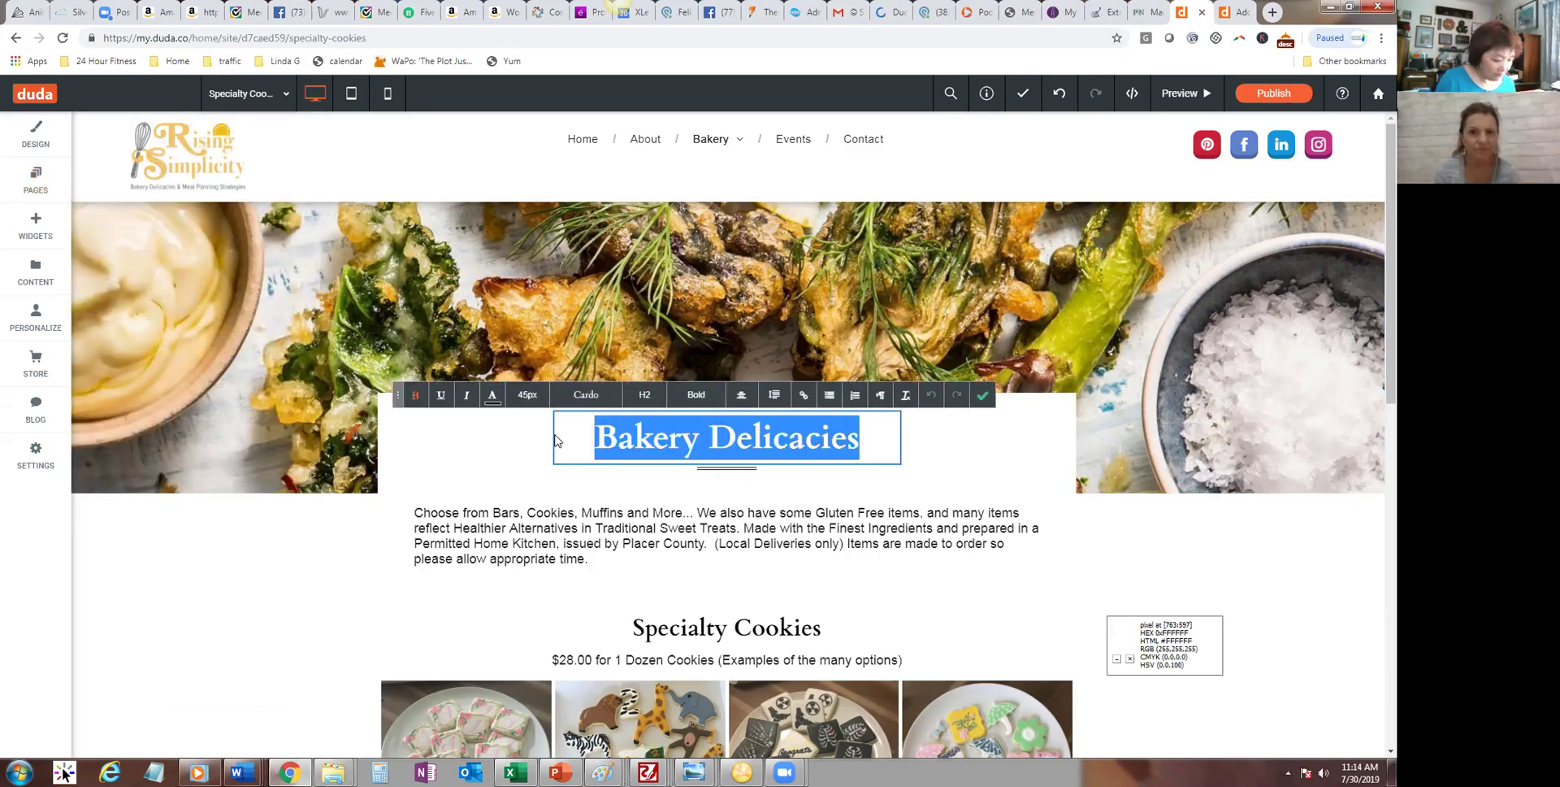
pyautogui.write('Spe')
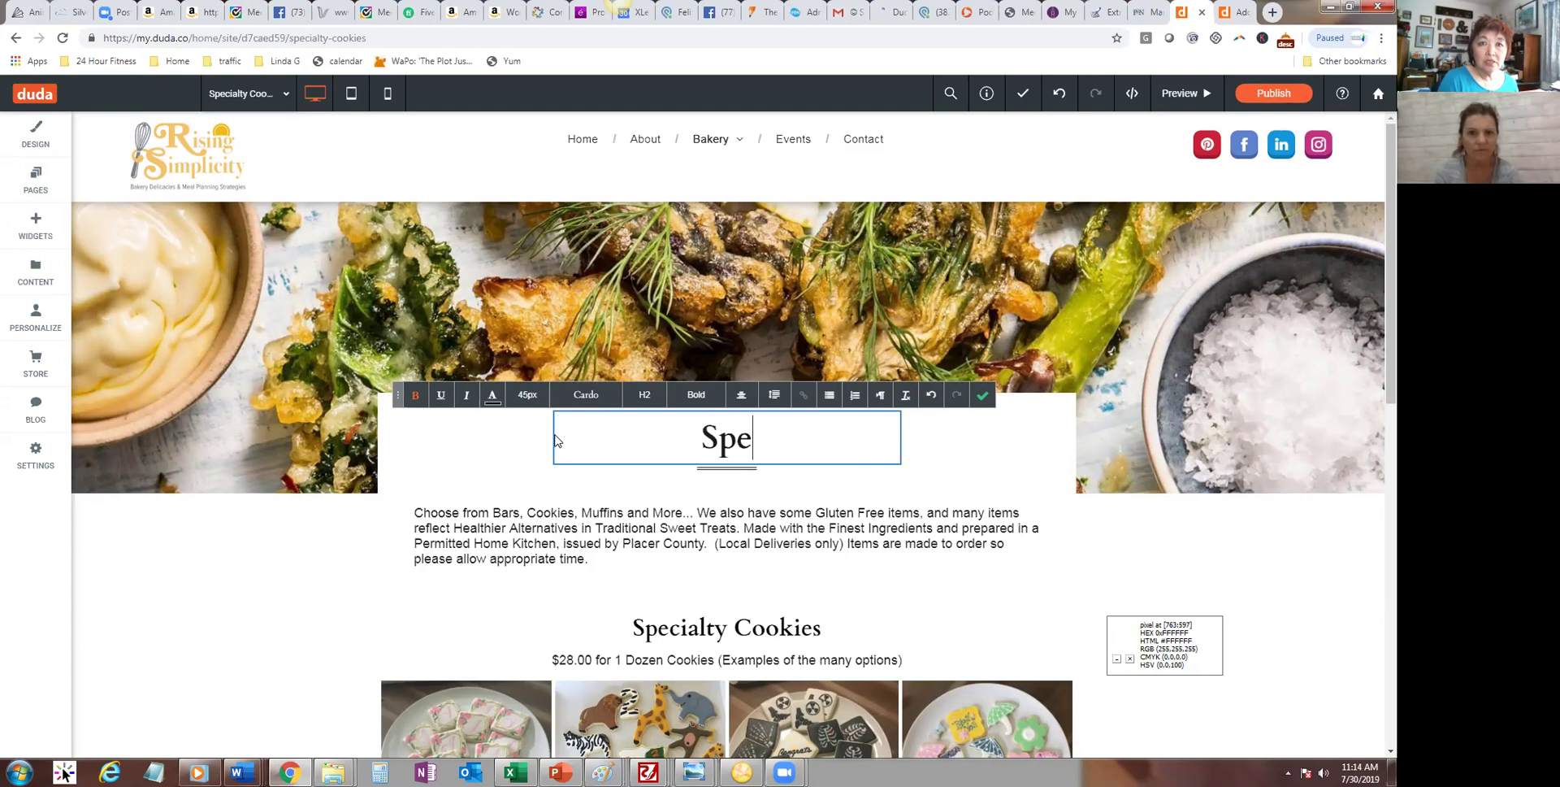
pyautogui.write('cialty ')
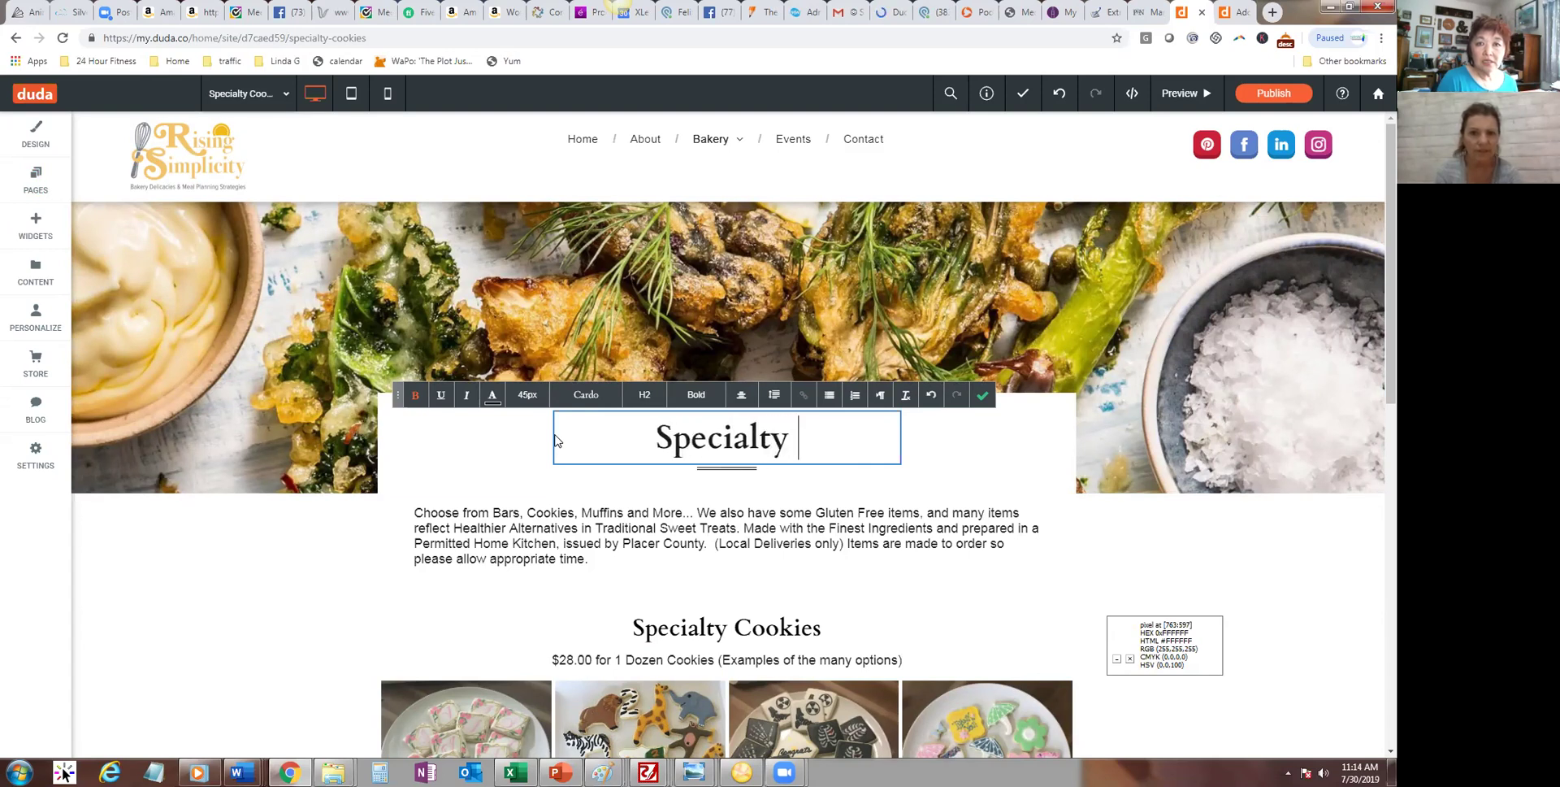
pyautogui.write('Cookies')
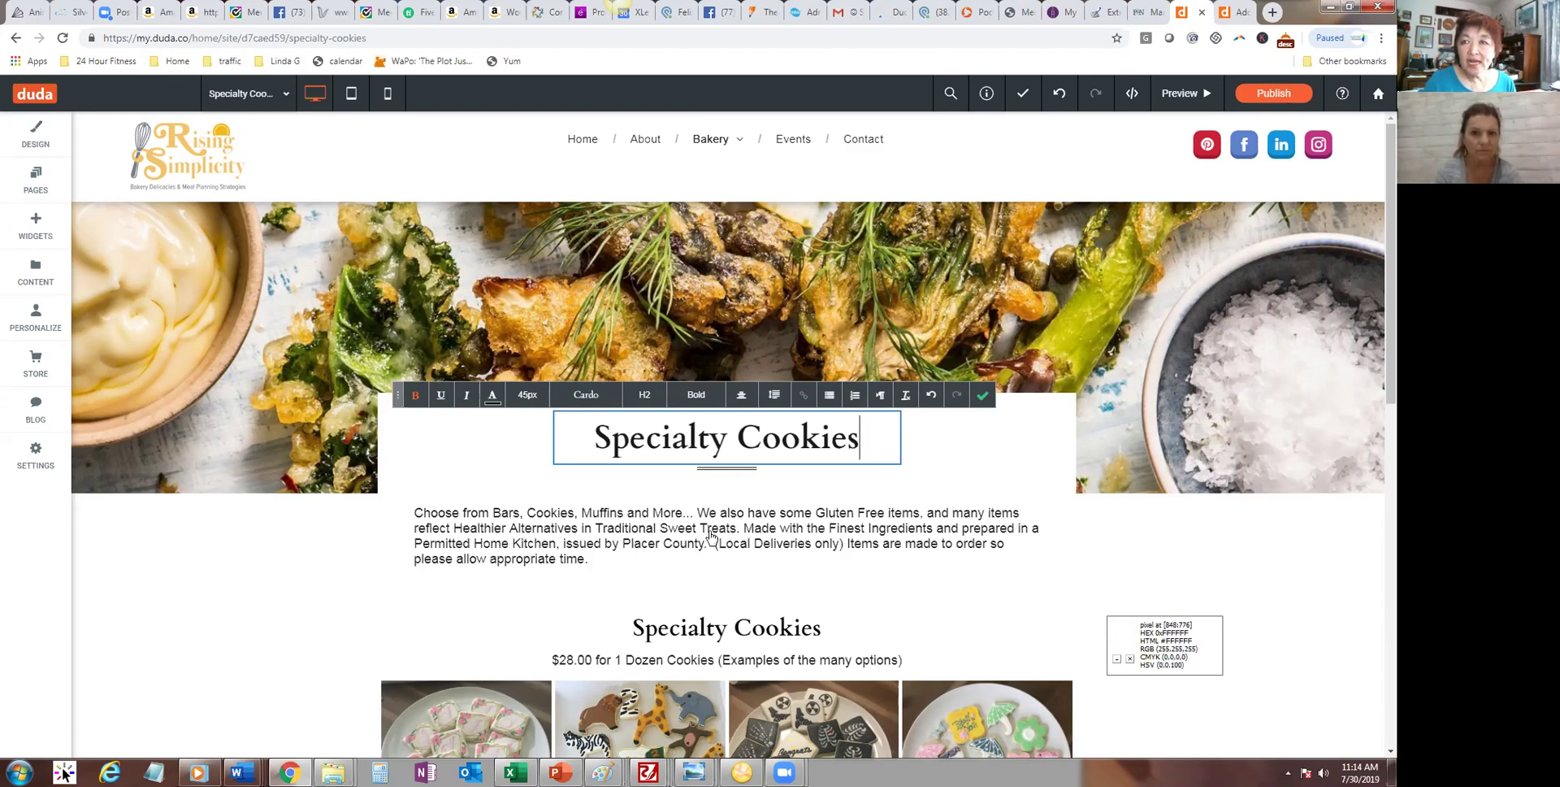
# Step: Add a column to the introductory text row and widen the text's column to about two thirds of the row
pyautogui.scroll(-1, 1378, 223)
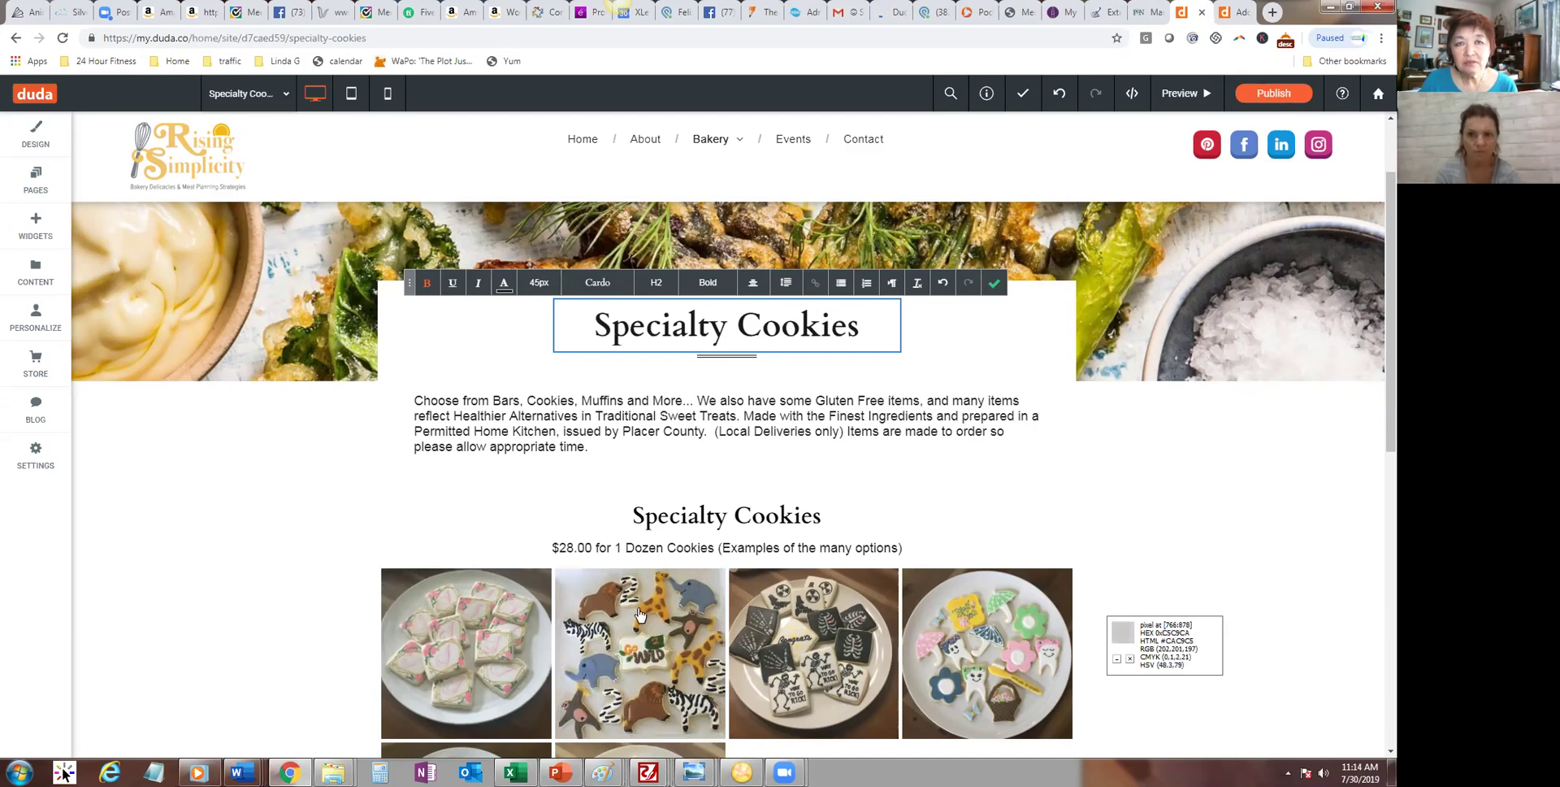
pyautogui.click(332, 446)
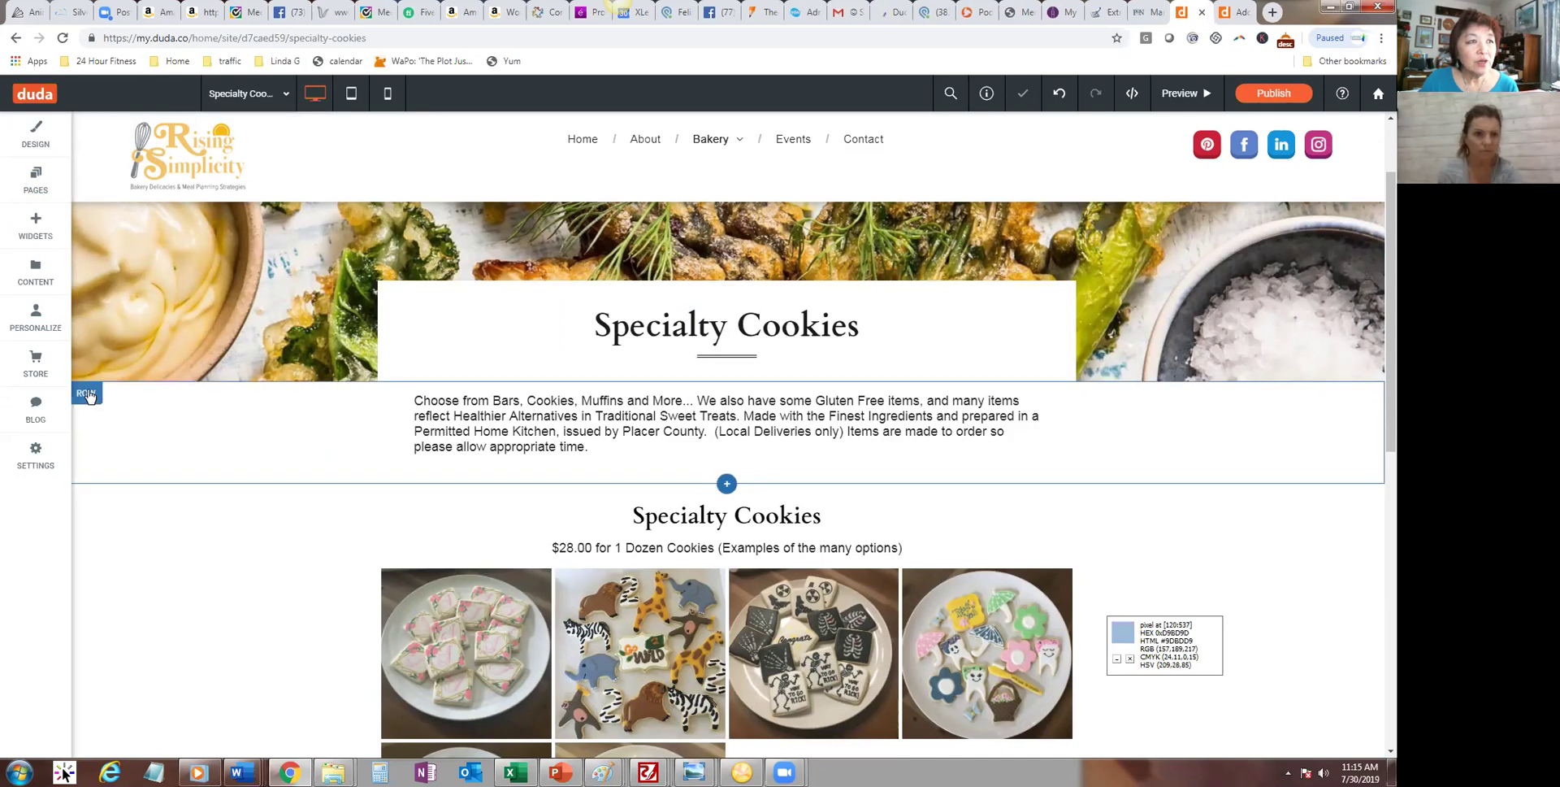
pyautogui.click(88, 394)
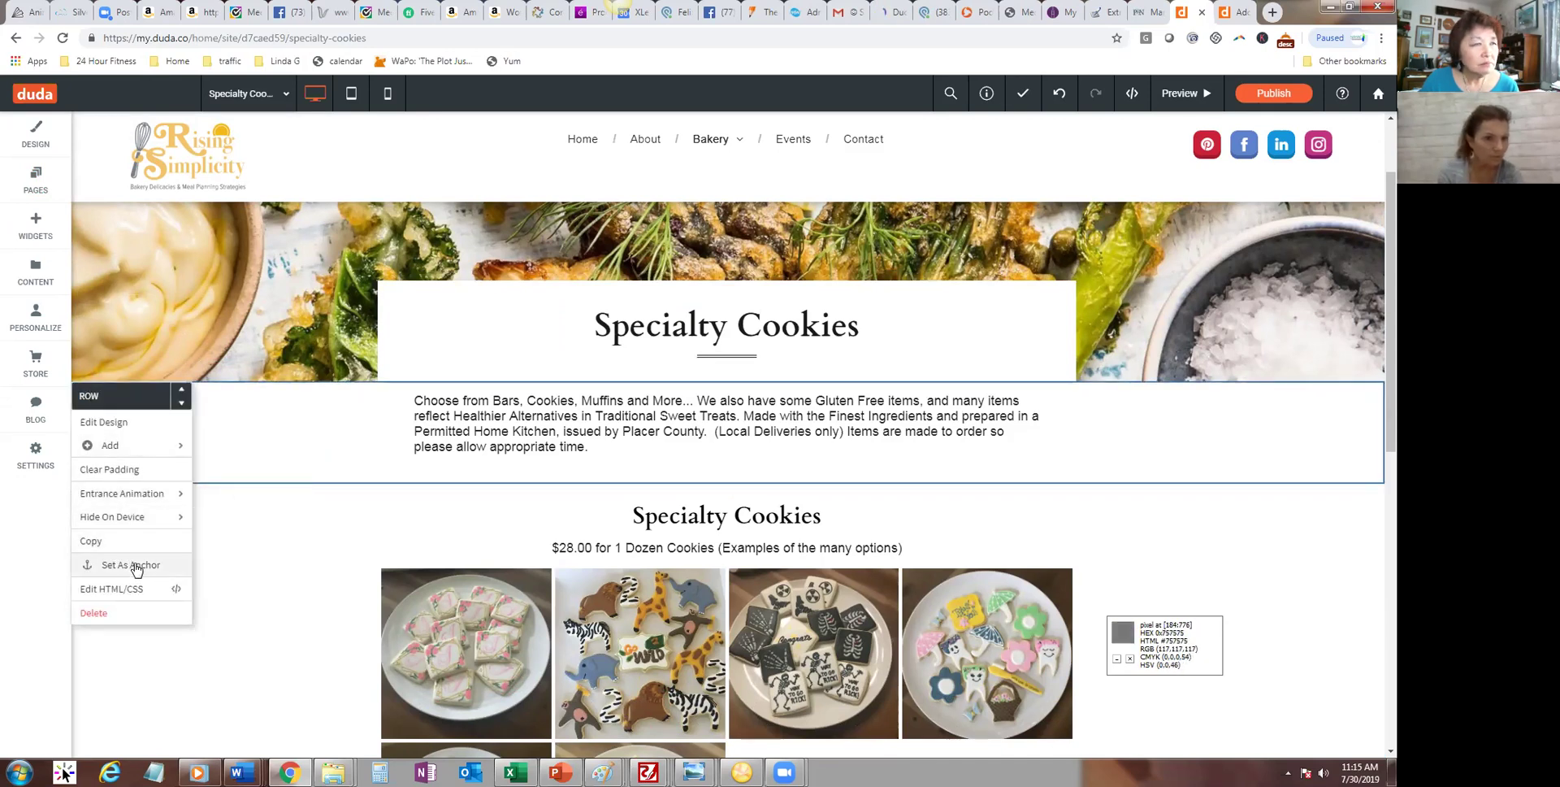
pyautogui.moveTo(192, 450)
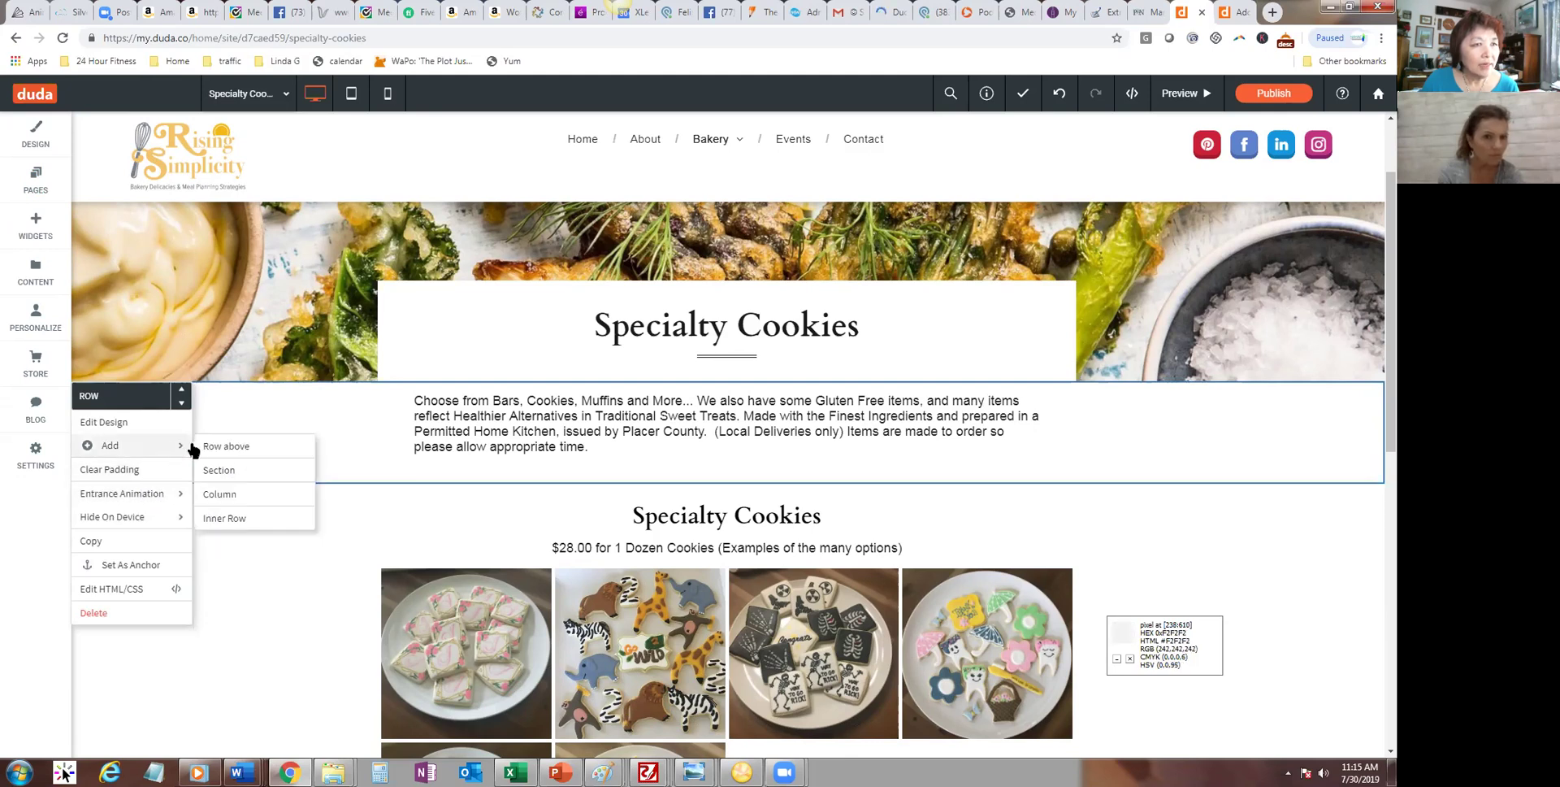
pyautogui.click(227, 494)
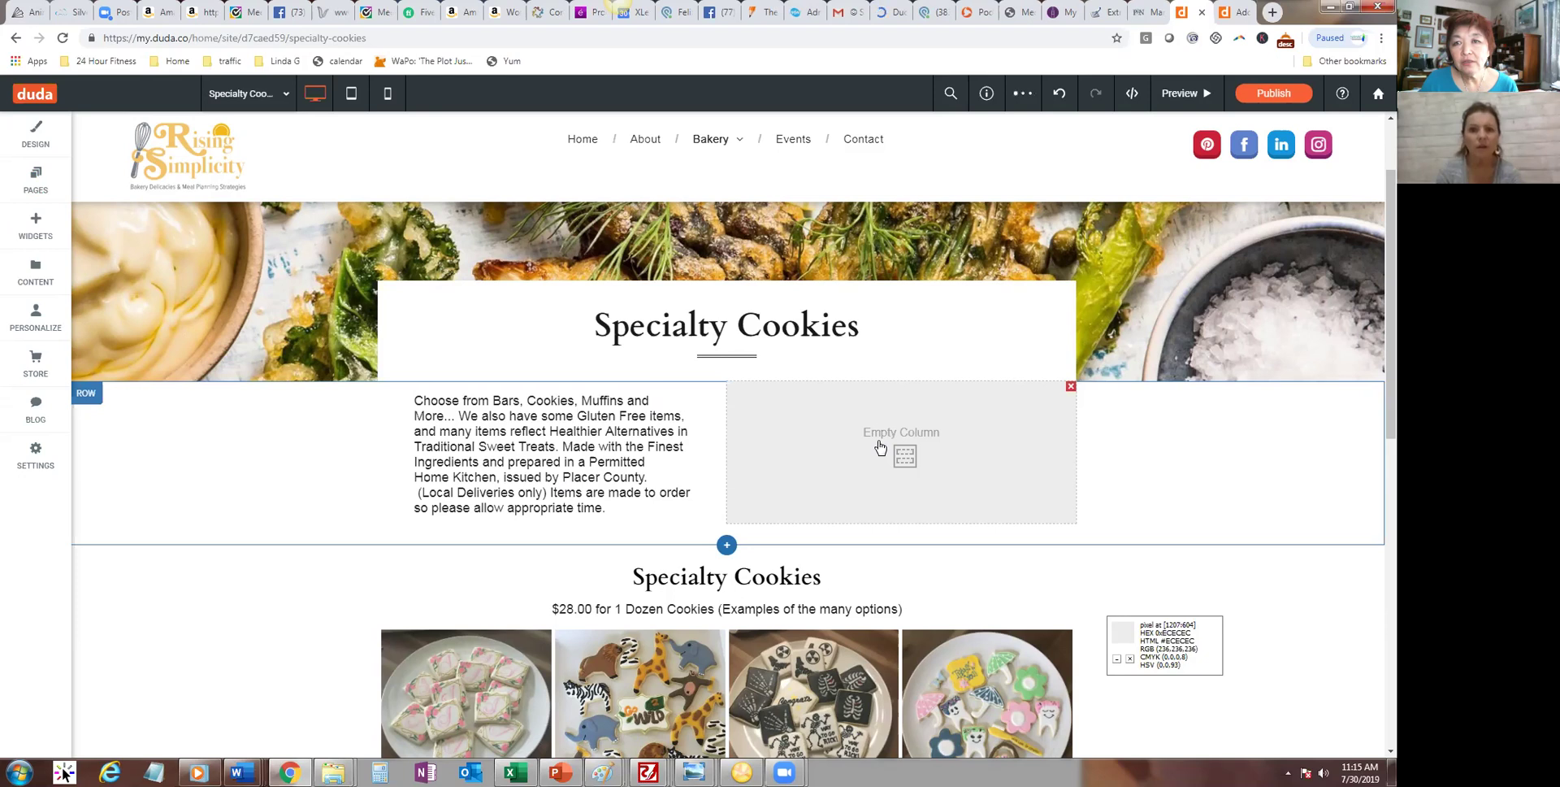
pyautogui.moveTo(722, 418); pyautogui.dragTo(841, 432)
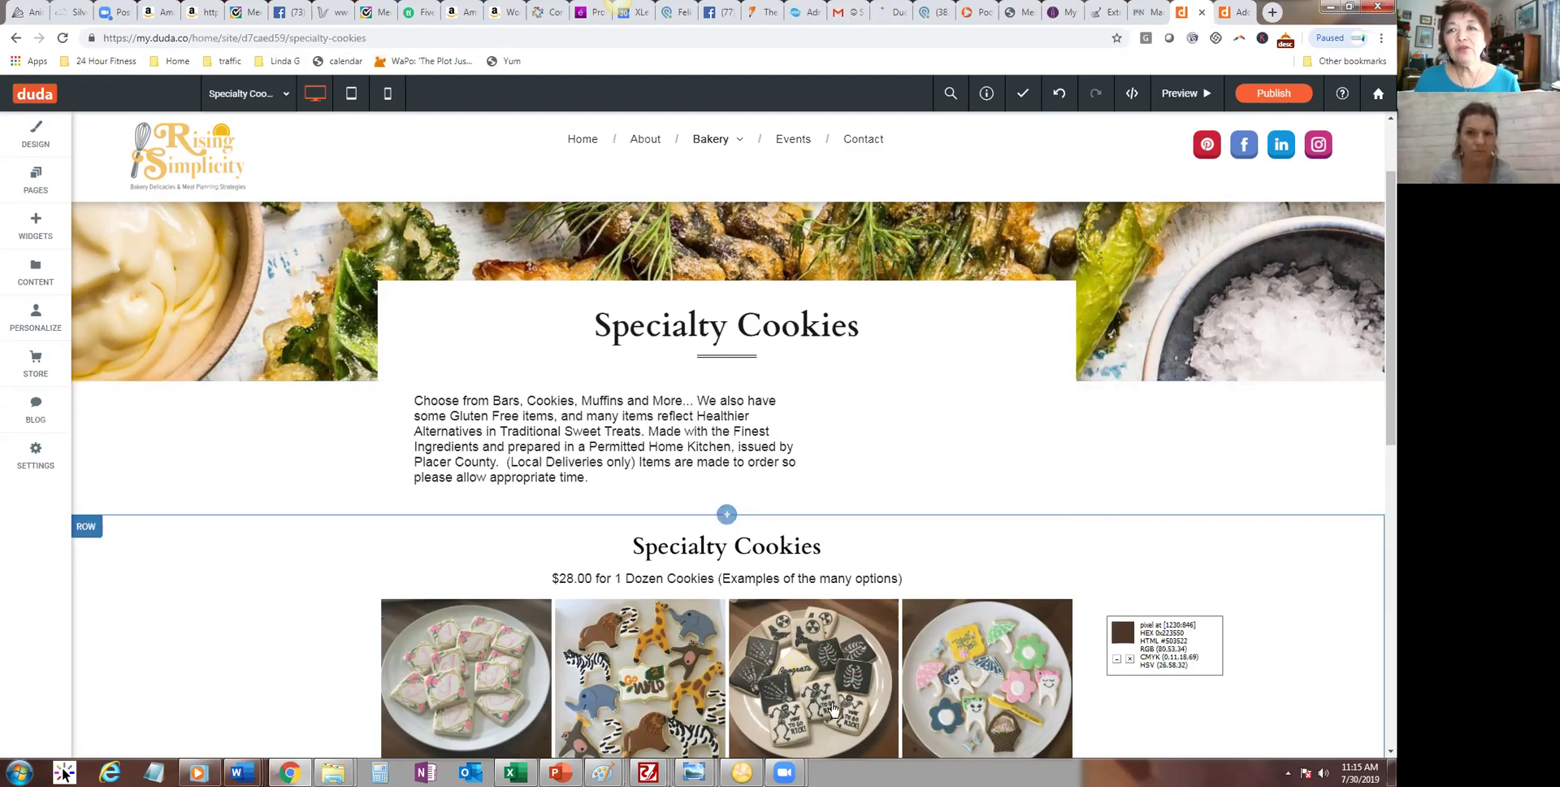
# Step: Insert a paragraph widget in the empty column beside the introduction and replace its text with "Cookies Index:"
pyautogui.scroll(-1, 1376, 338)
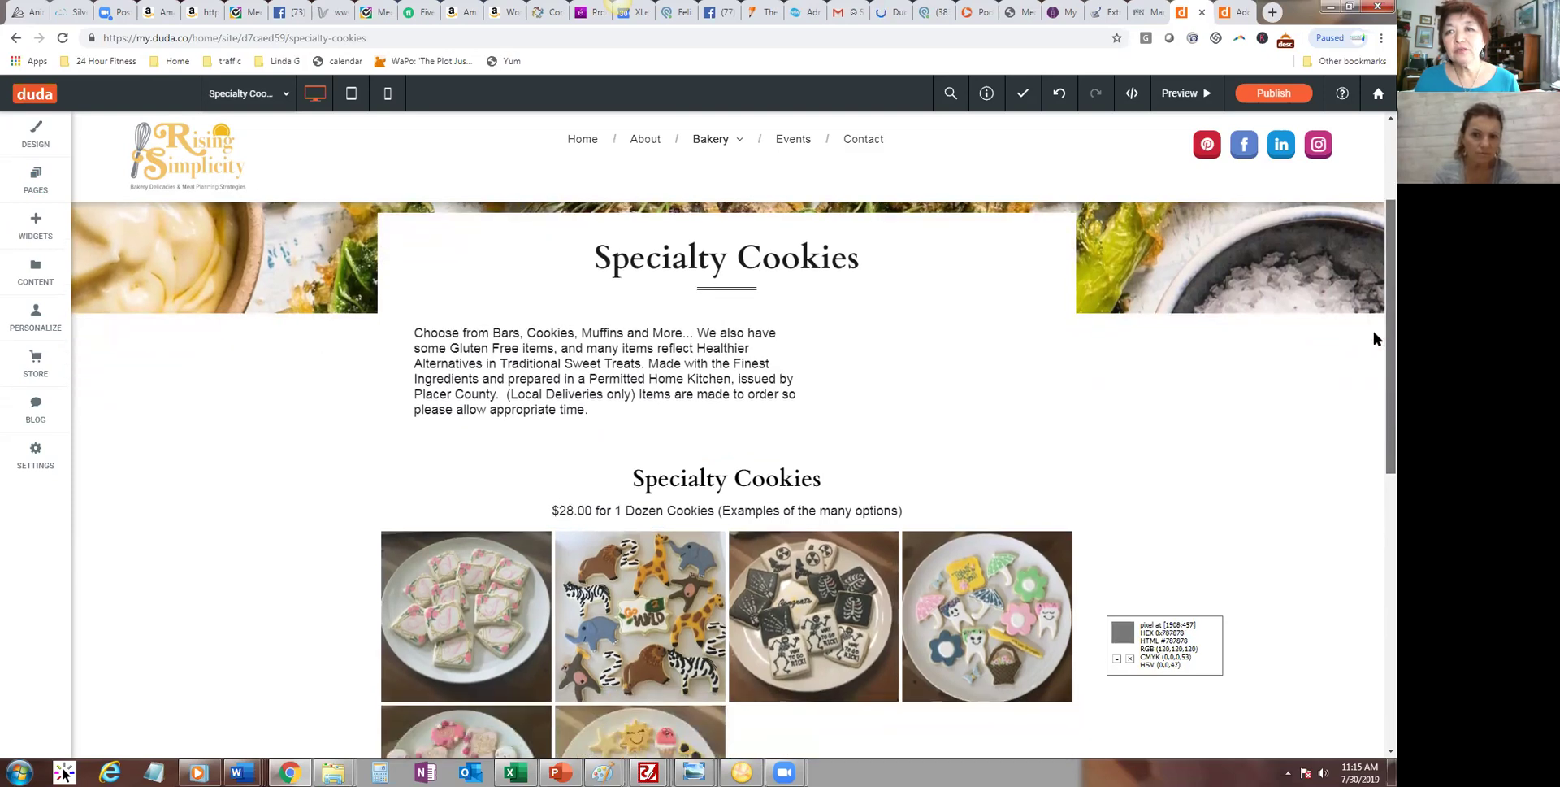
pyautogui.scroll(1, 923, 444)
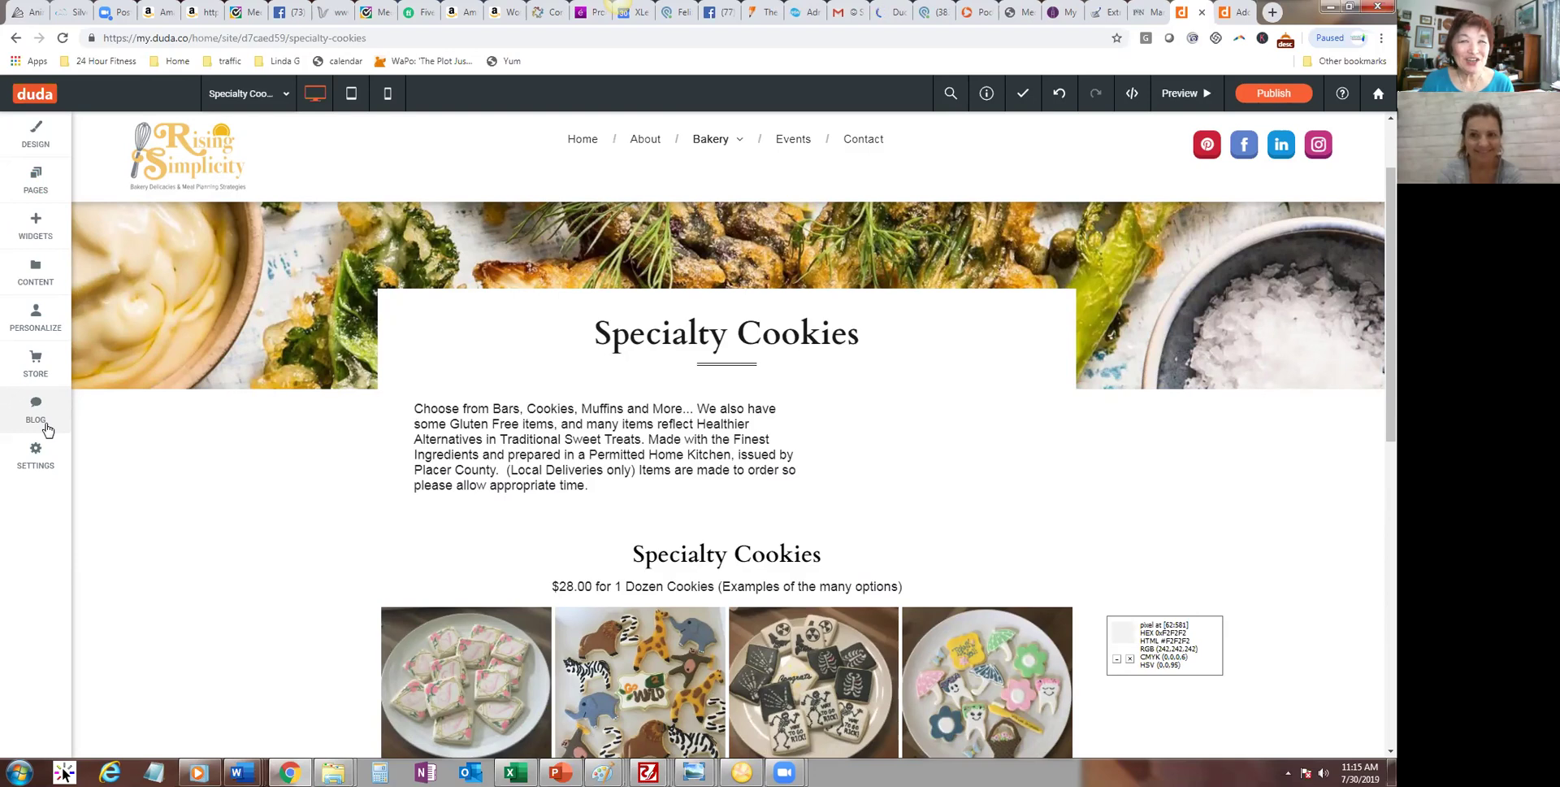
pyautogui.click(35, 234)
pyautogui.moveTo(120, 260); pyautogui.dragTo(937, 457)
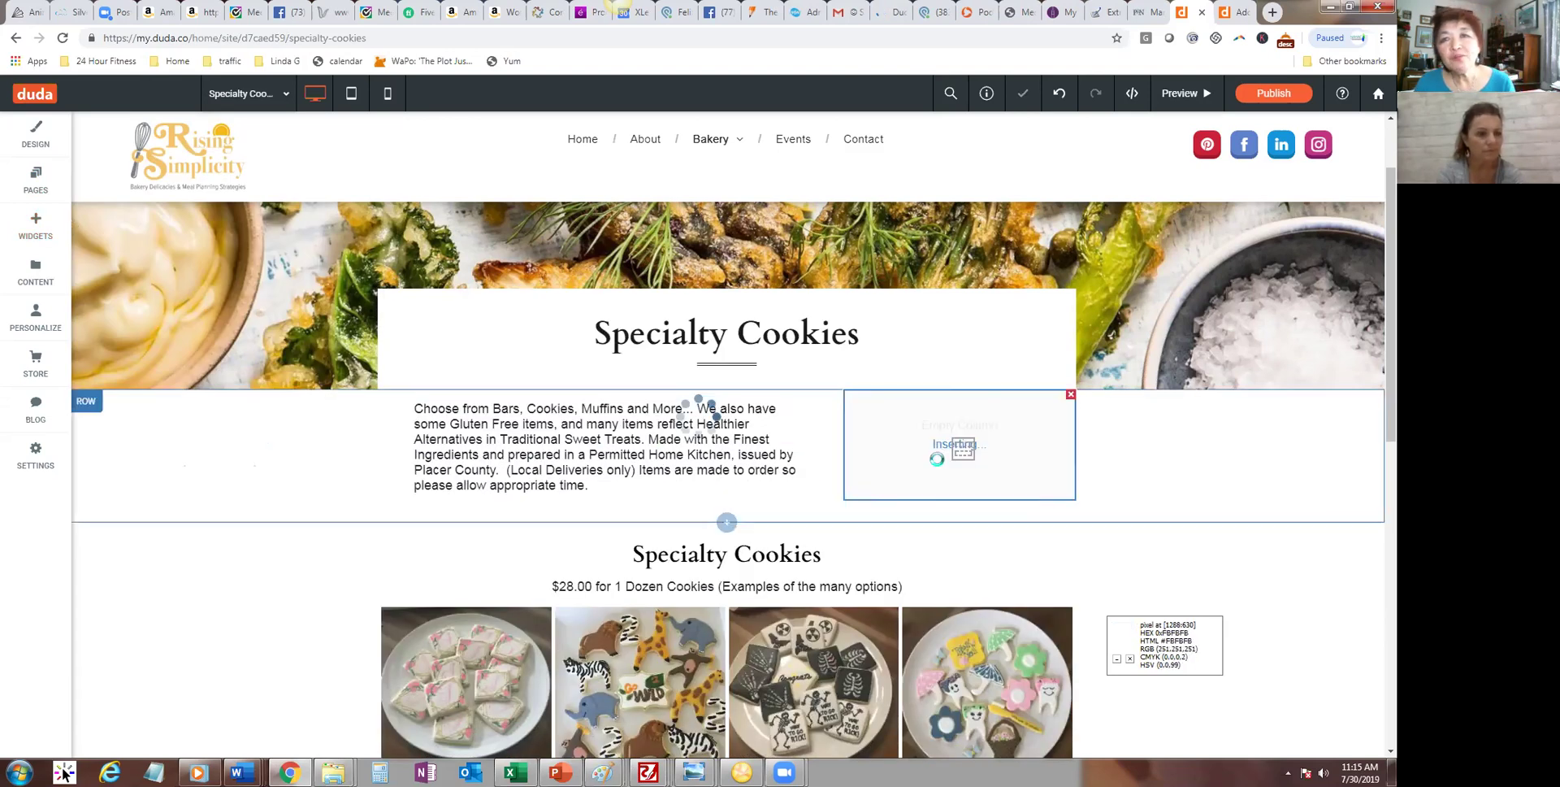
pyautogui.moveTo(958, 403); pyautogui.dragTo(809, 416)
pyautogui.write('Cookies')
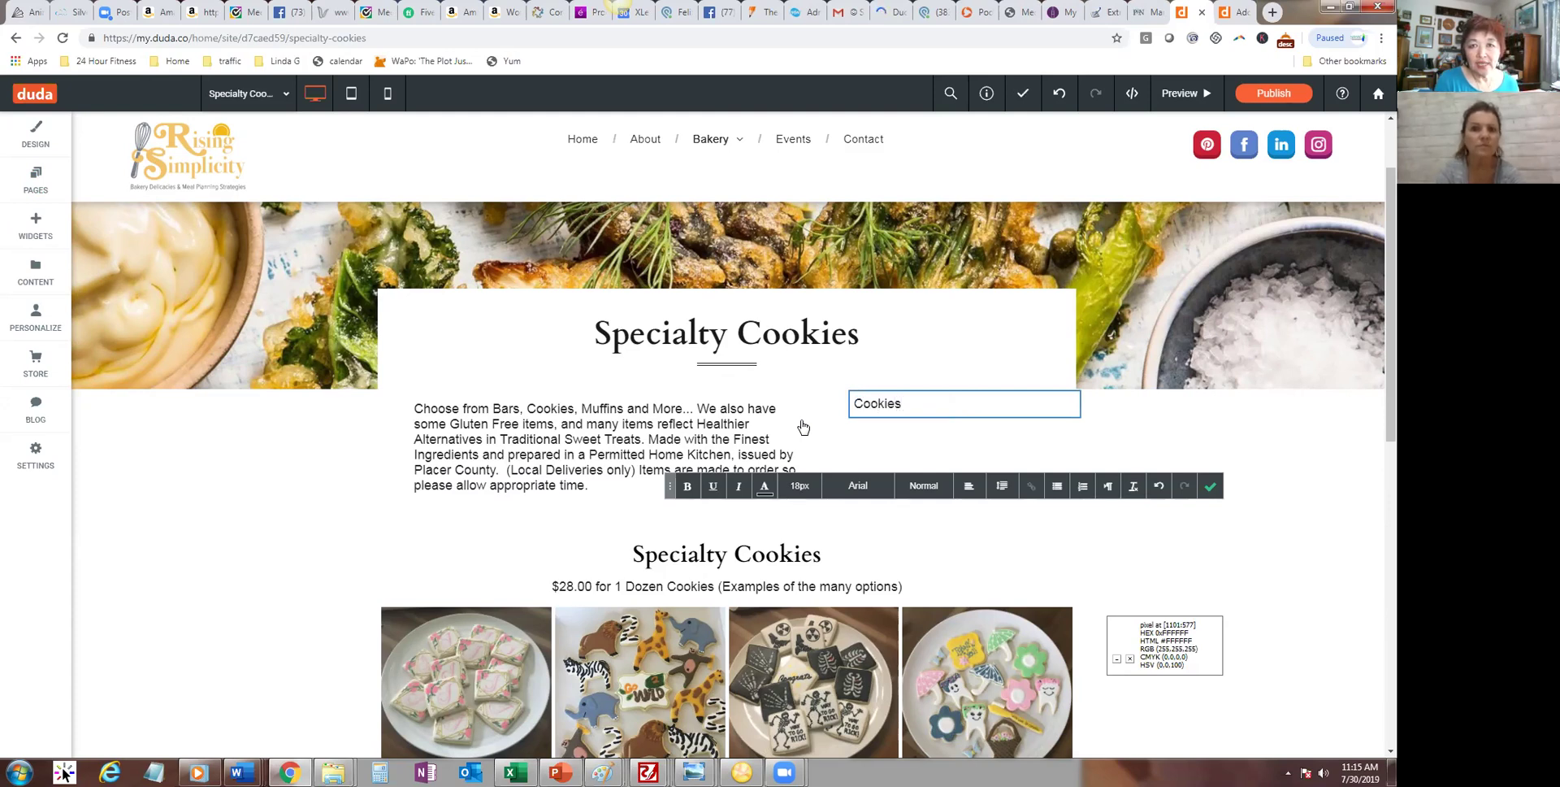
pyautogui.write(' Index:')
# Step: Add a bulleted list under "Cookies Index:" with the entries "Baby Showers" and "Birthdays"
pyautogui.press('Return')
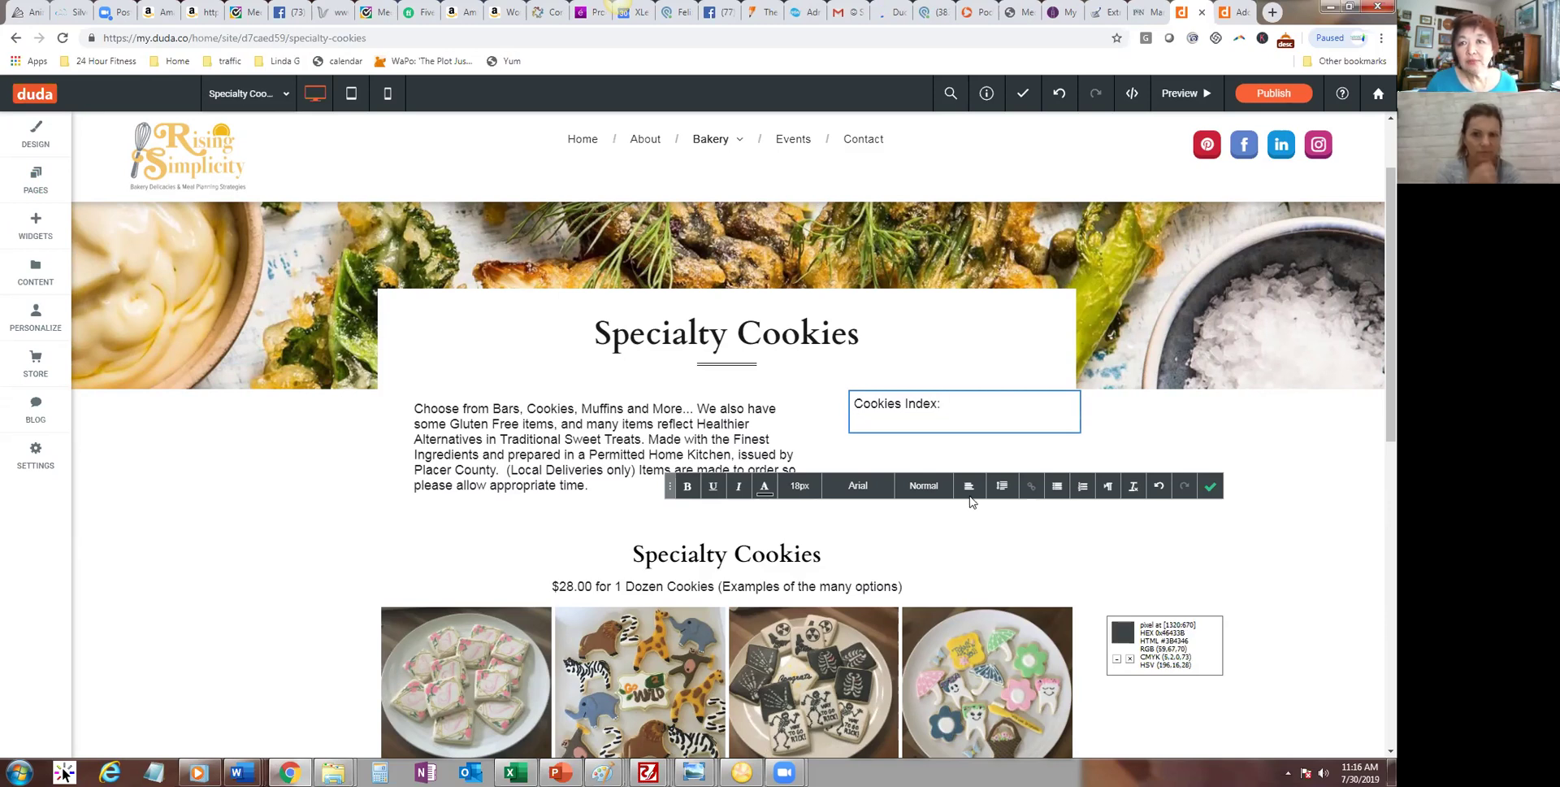
pyautogui.click(1055, 486)
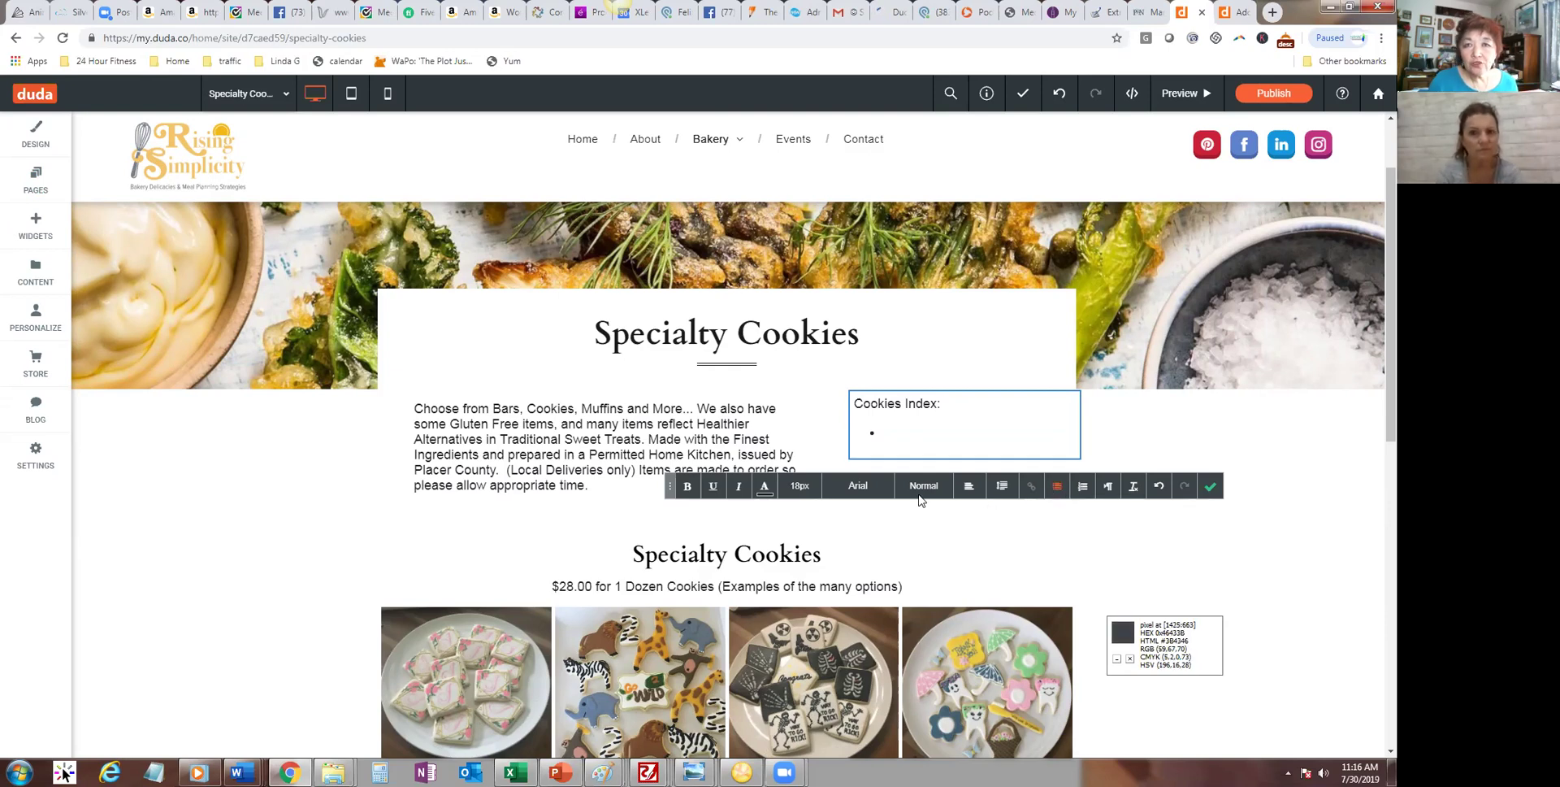
pyautogui.write('Baby Showere')
pyautogui.press('Return')
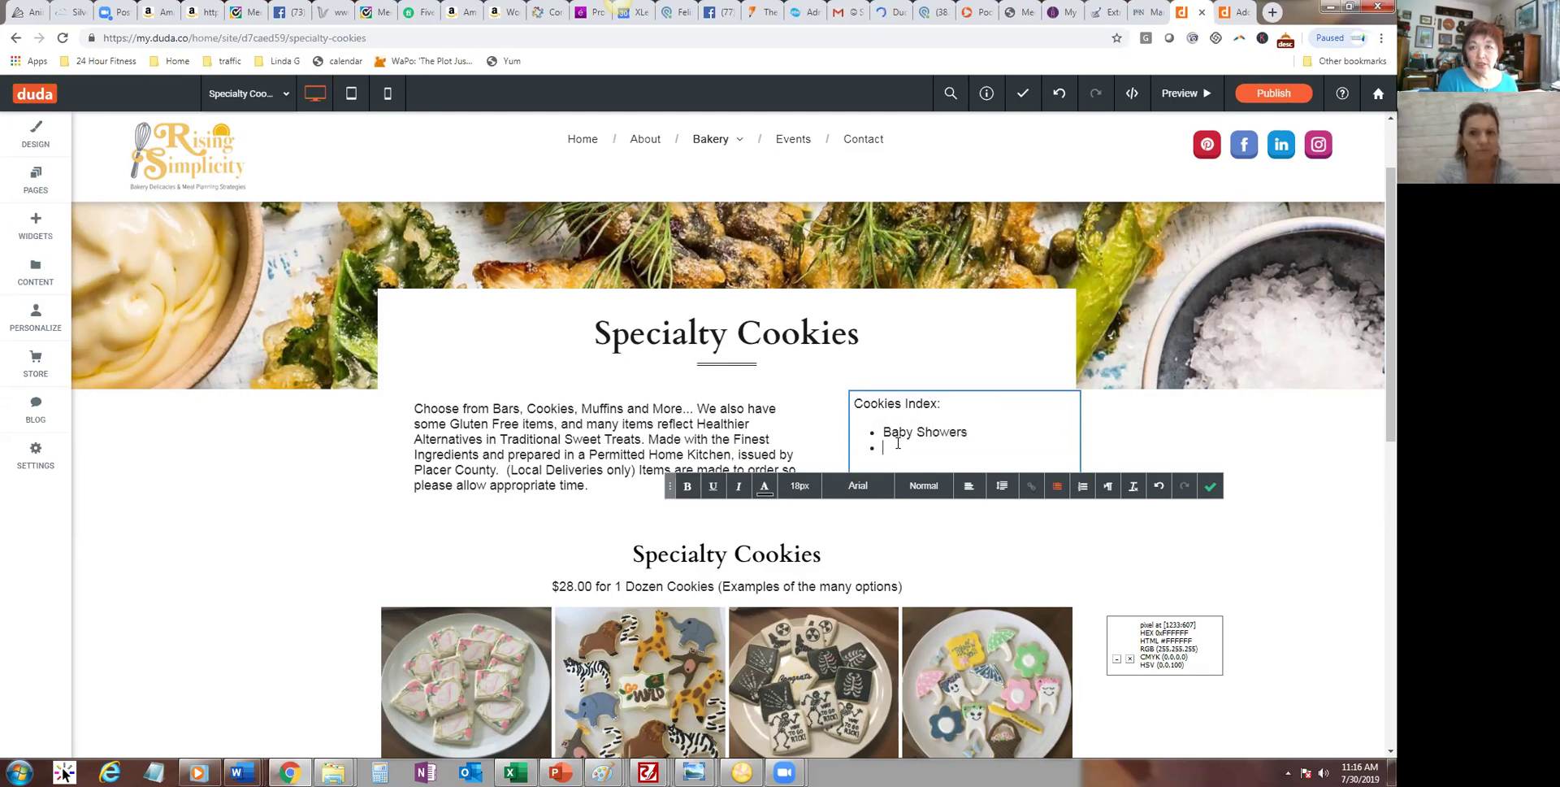
pyautogui.write('Birthdays')
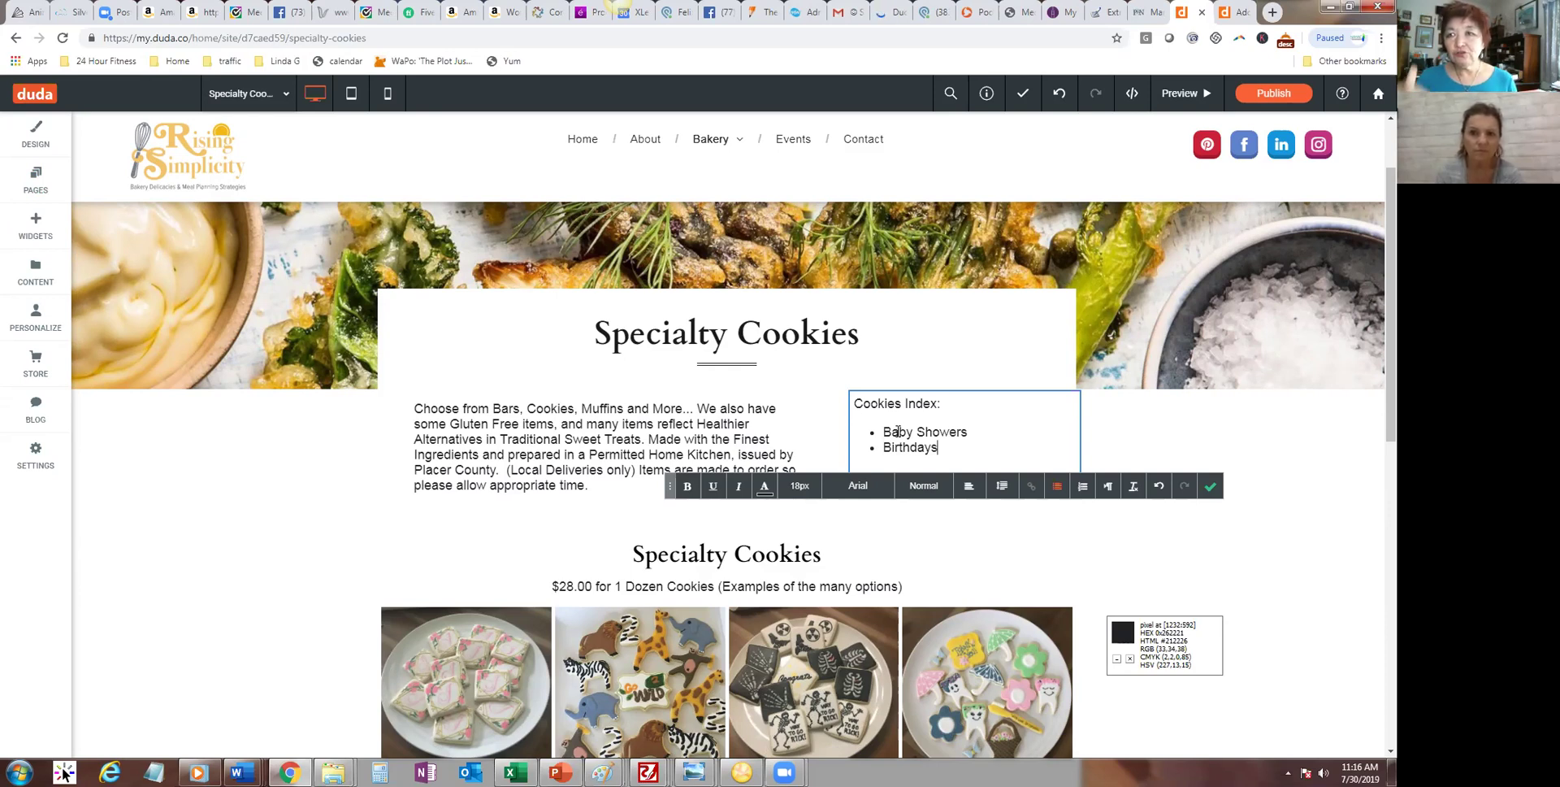
# Step: Change the heading above the last, single-photo cookie gallery to "Birthday Cookies"
pyautogui.scroll(-3, 1377, 479)
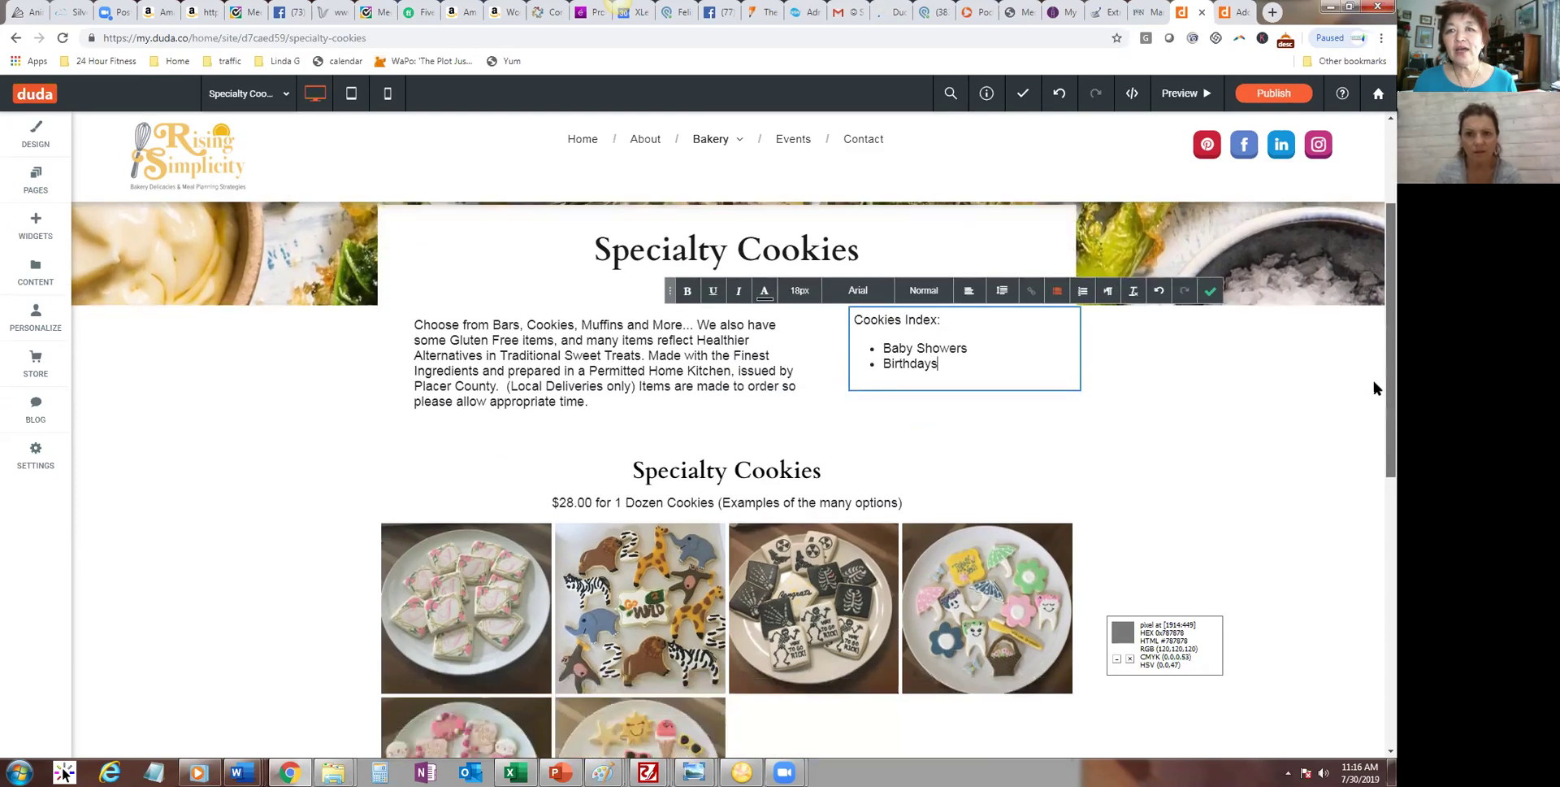
pyautogui.scroll(-5, 1376, 479)
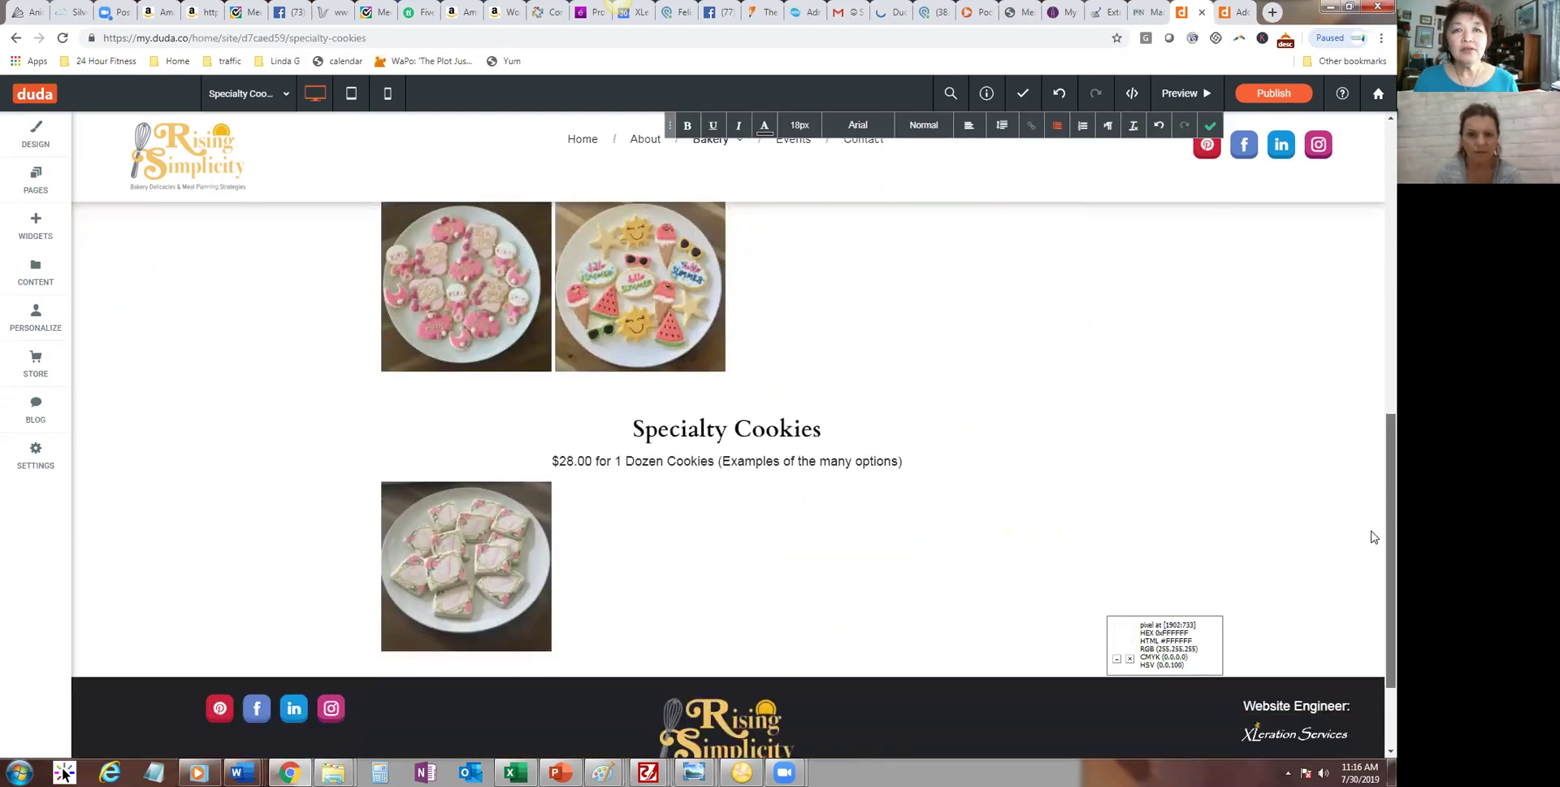
pyautogui.click(720, 432)
pyautogui.click(726, 432)
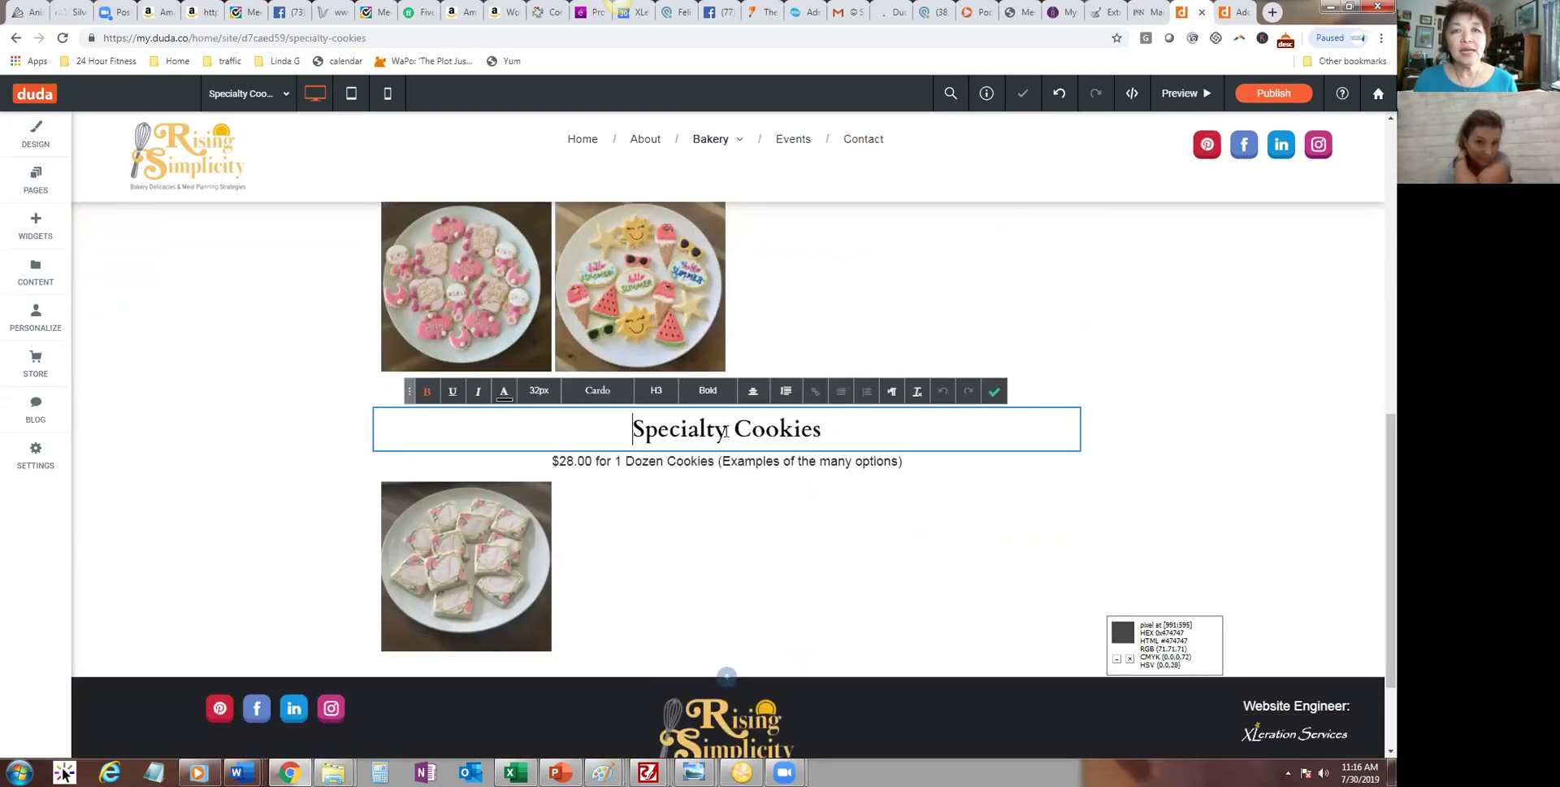
pyautogui.moveTo(725, 432); pyautogui.dragTo(572, 425)
pyautogui.write('Be')
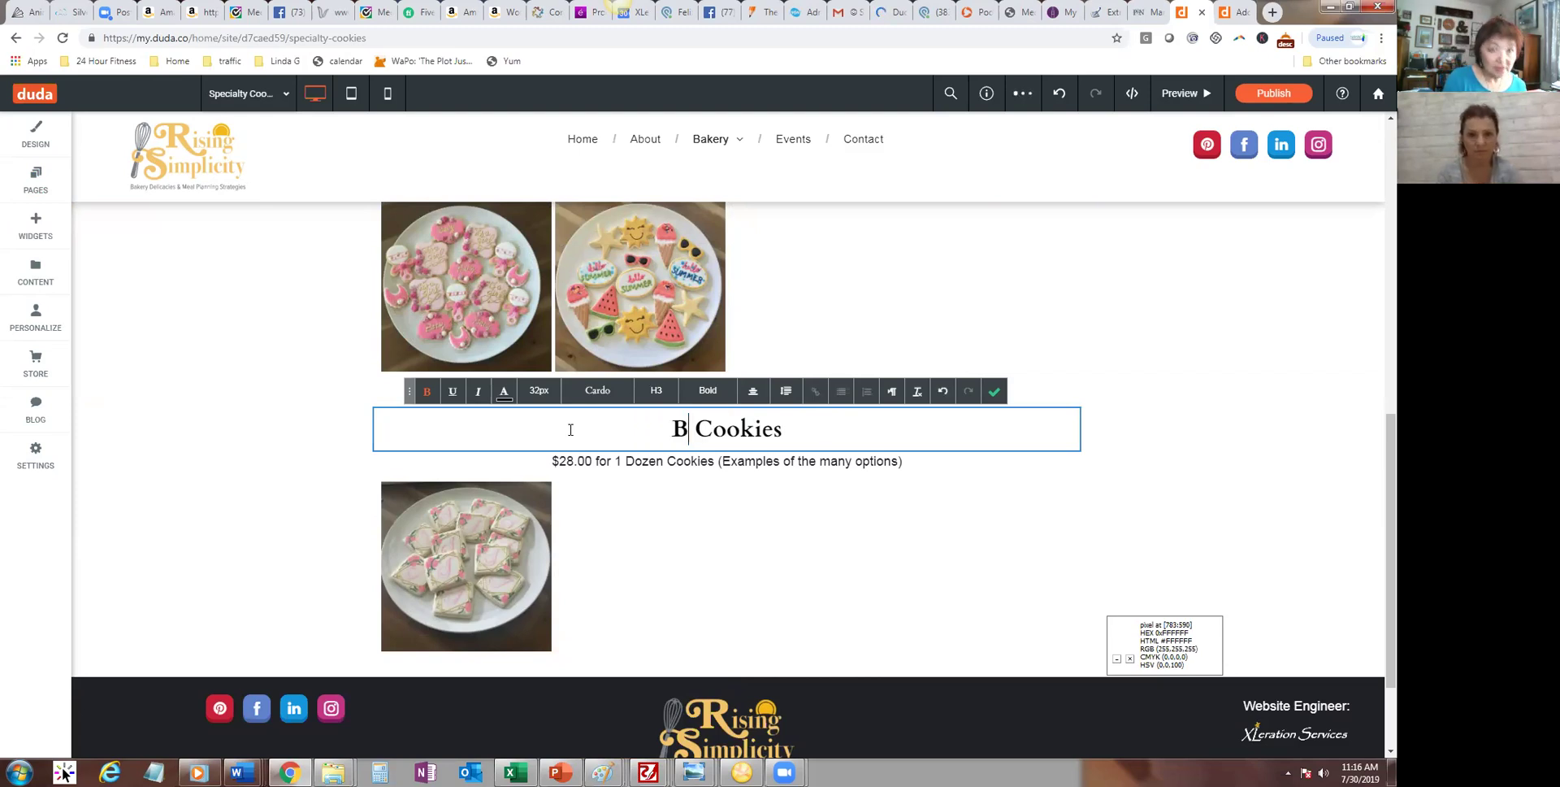
pyautogui.press('BackSpace')
pyautogui.write('u')
pyautogui.press('BackSpace')
pyautogui.write('iuzd')
pyautogui.press('BackSpace')
pyautogui.press('BackSpace')
pyautogui.press('BackSpace')
pyautogui.write('rthday')
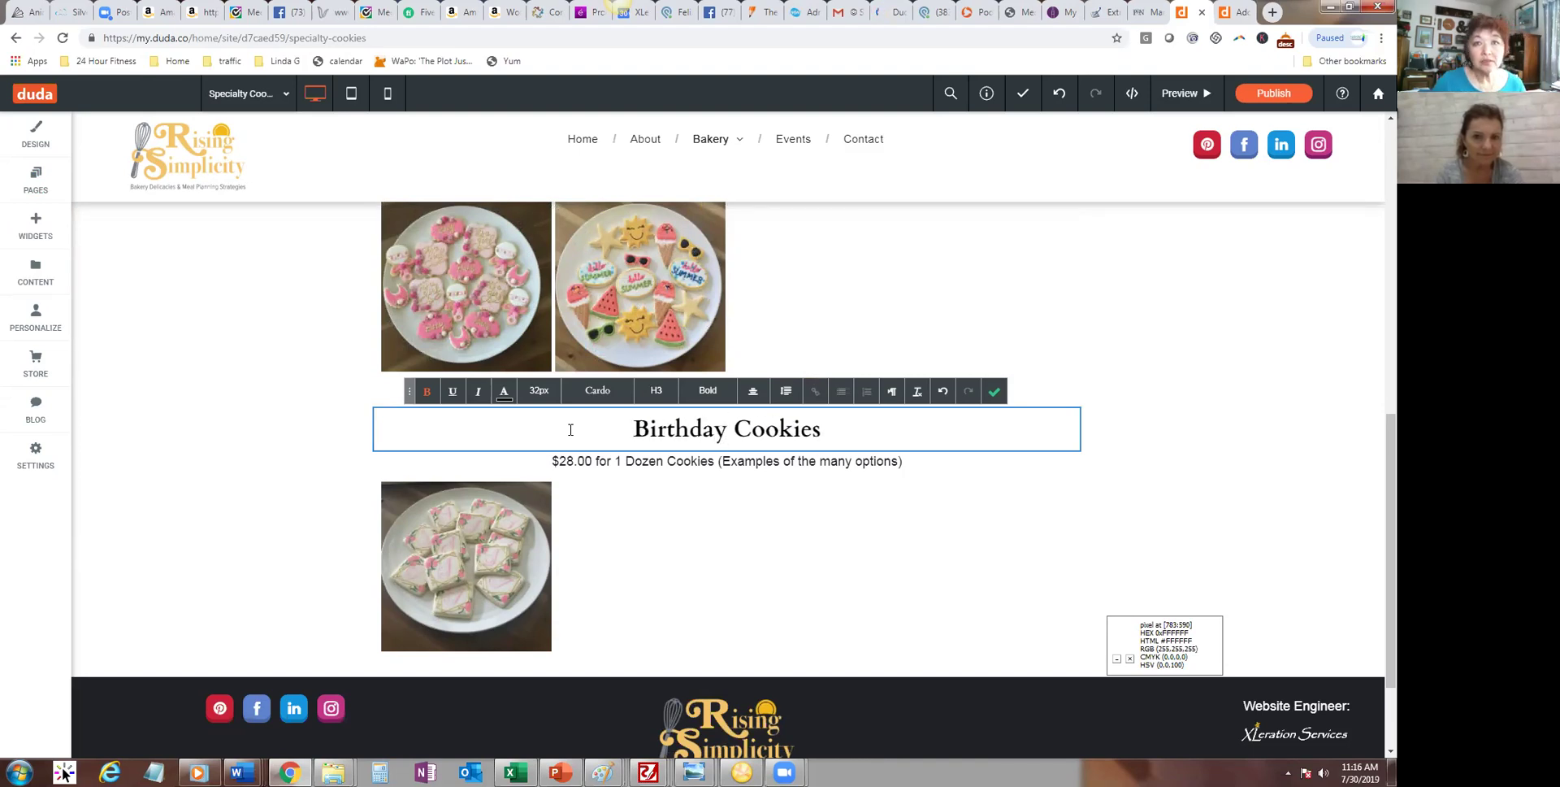
# Step: Rename the "Birthday Cookies" heading's anchor to "Birthday Cookies" and exclude it from the site navigation
pyautogui.click(993, 391)
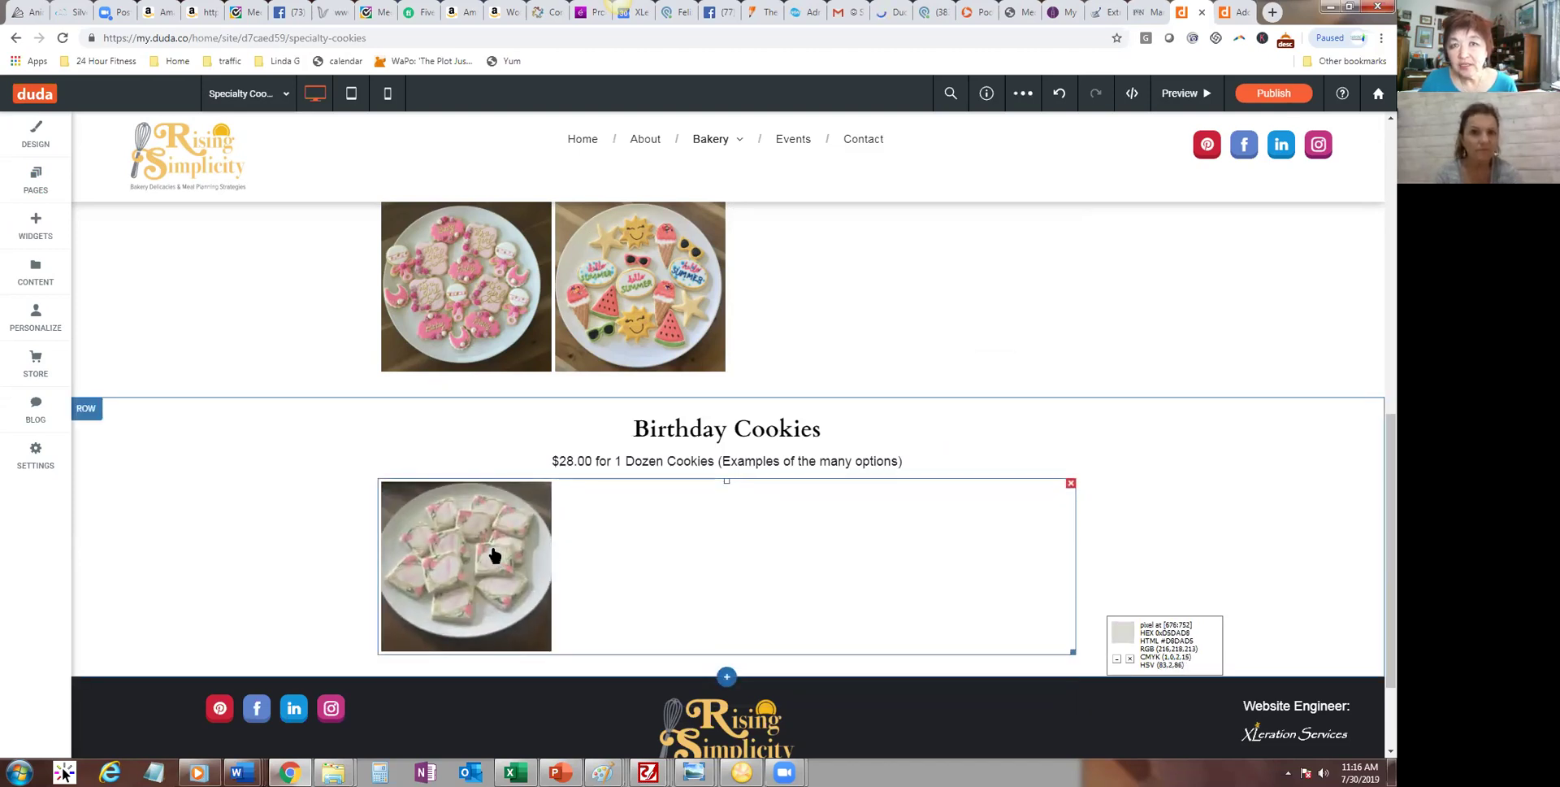
pyautogui.click(688, 439)
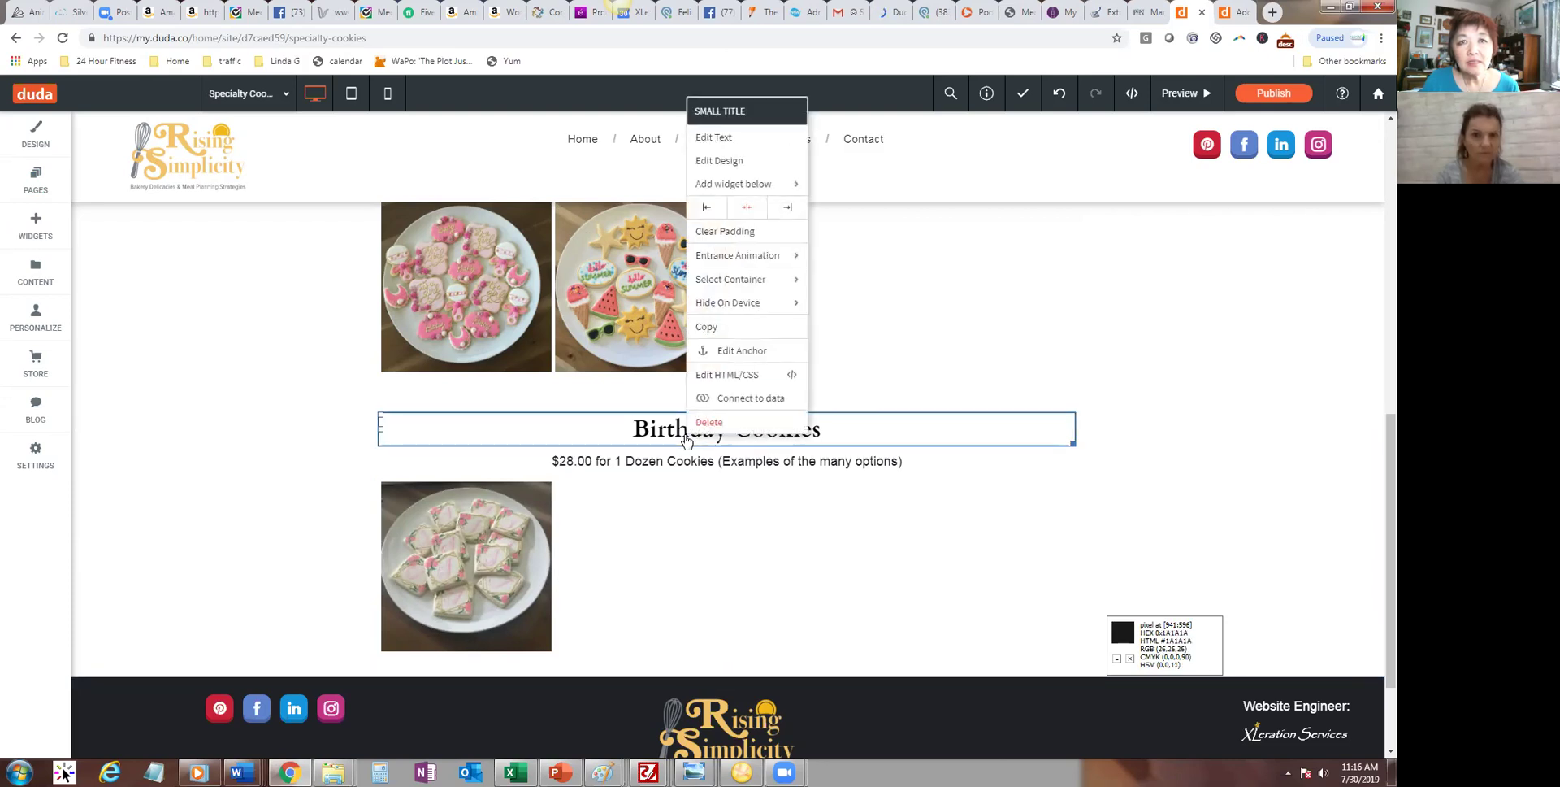
pyautogui.click(746, 352)
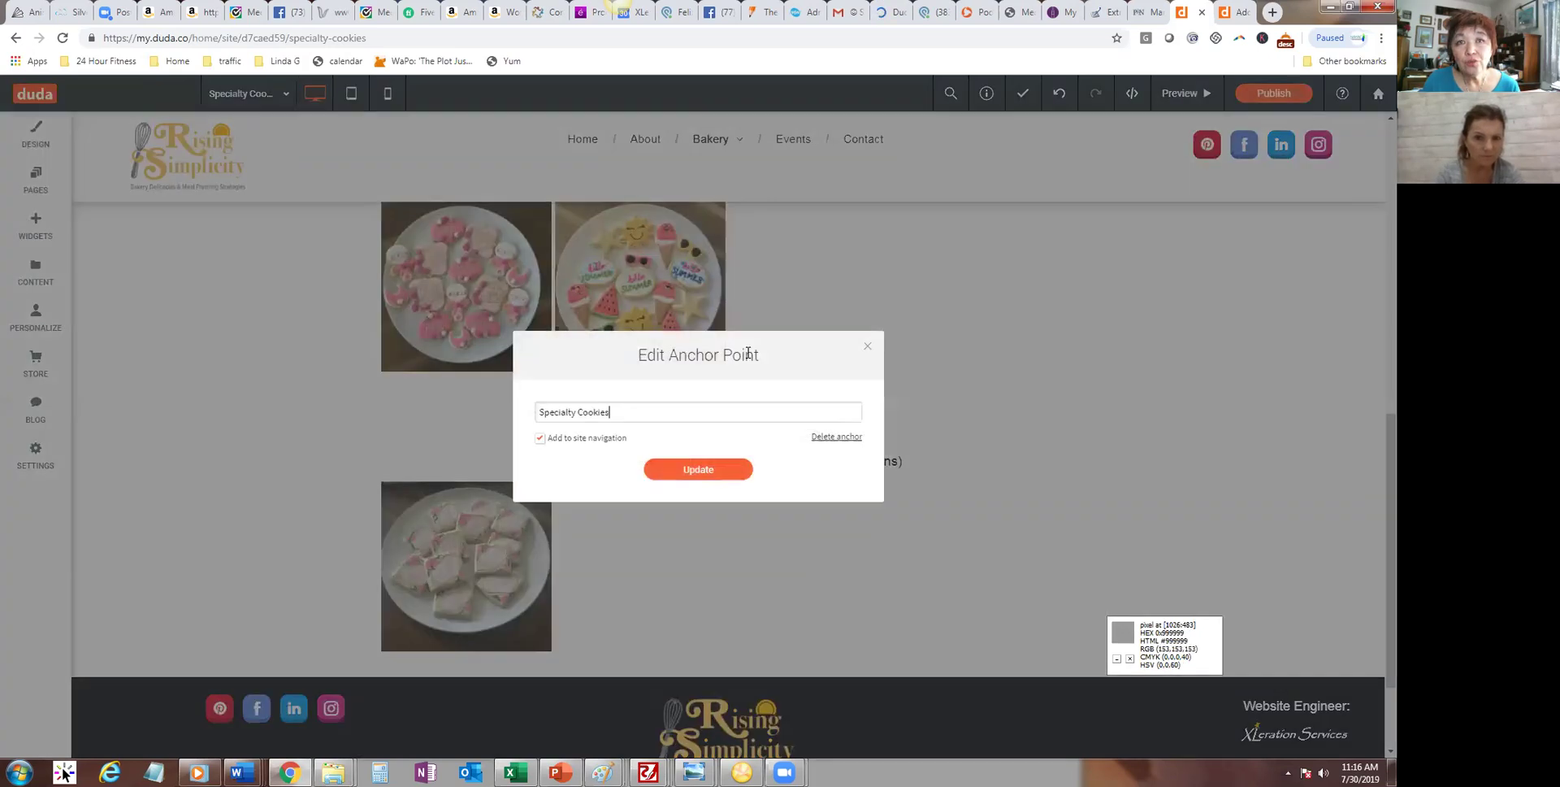
pyautogui.doubleClick(574, 411)
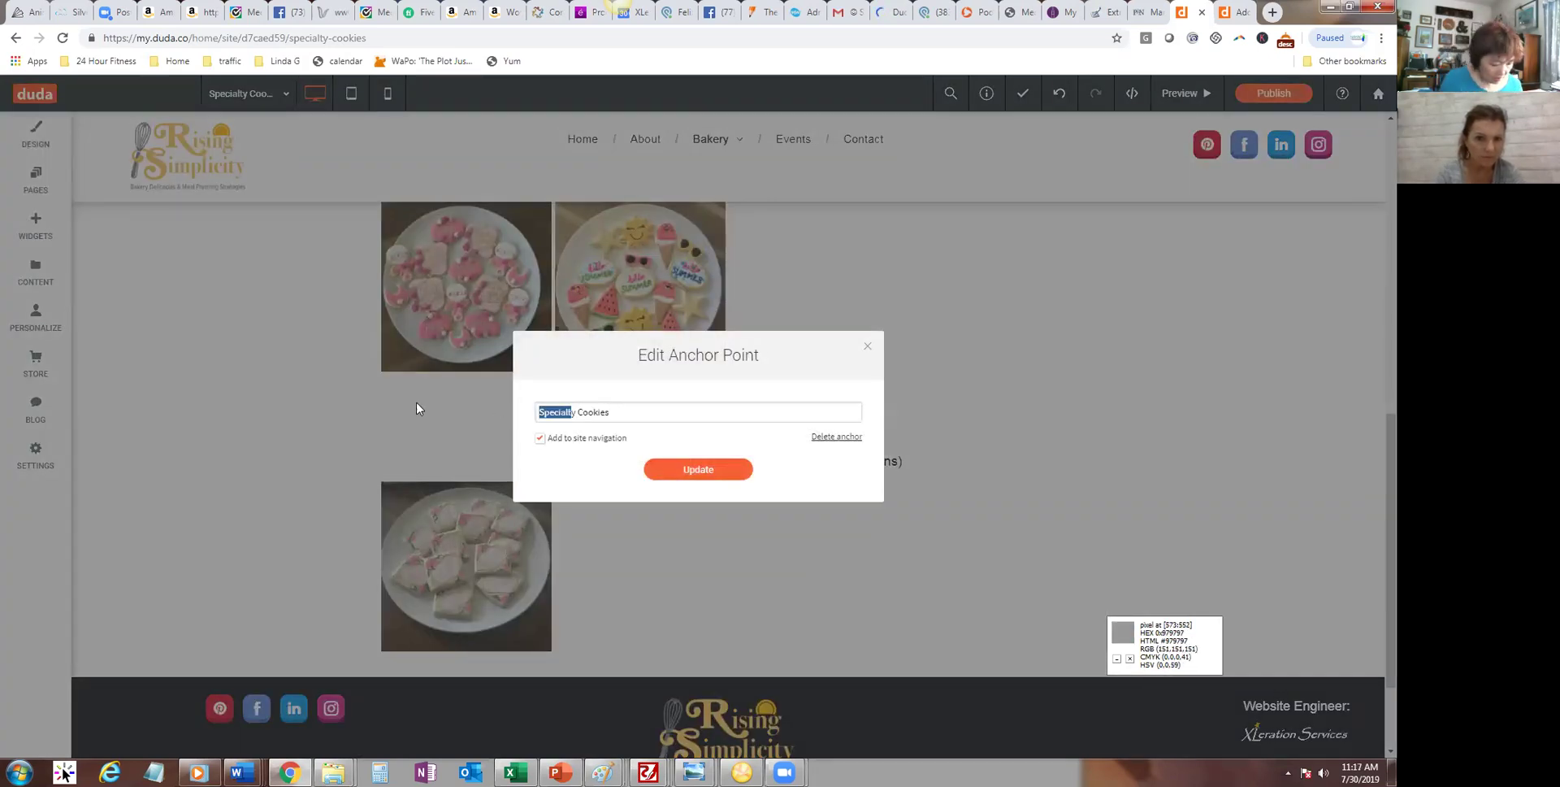
pyautogui.write('By')
pyautogui.press('BackSpace')
pyautogui.write('irthday')
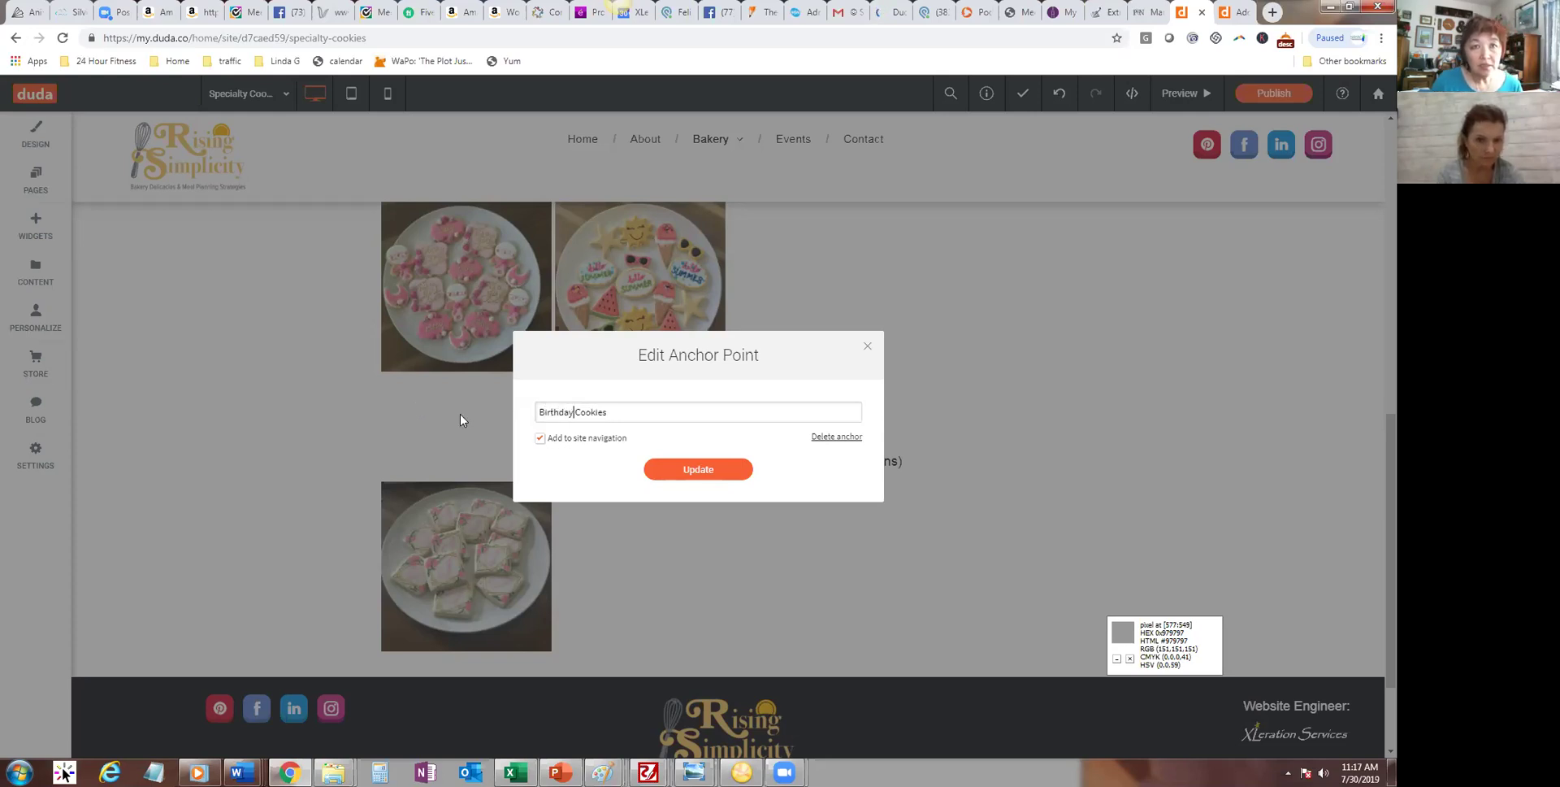
pyautogui.click(541, 440)
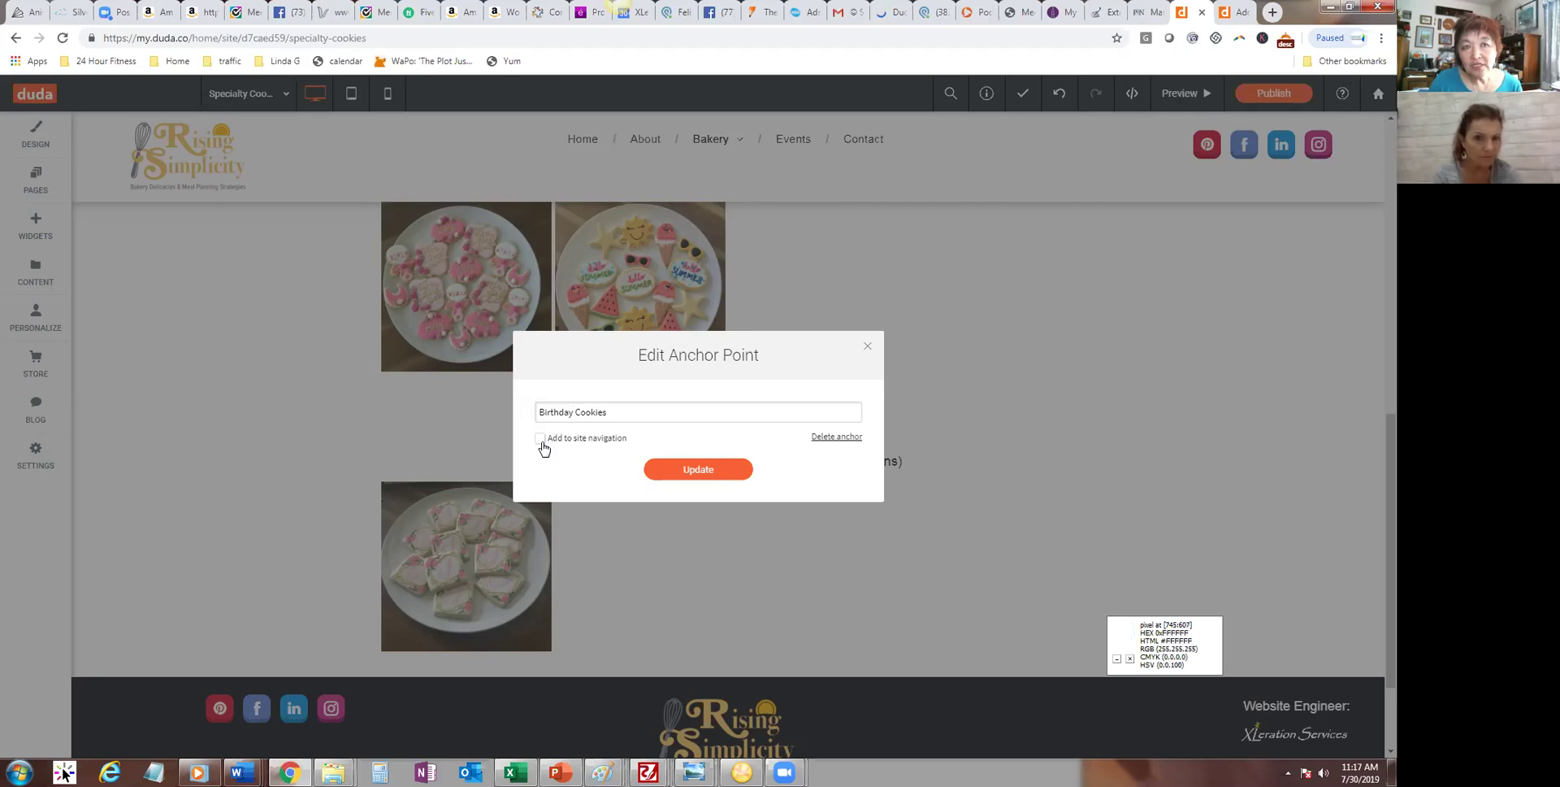
pyautogui.click(692, 472)
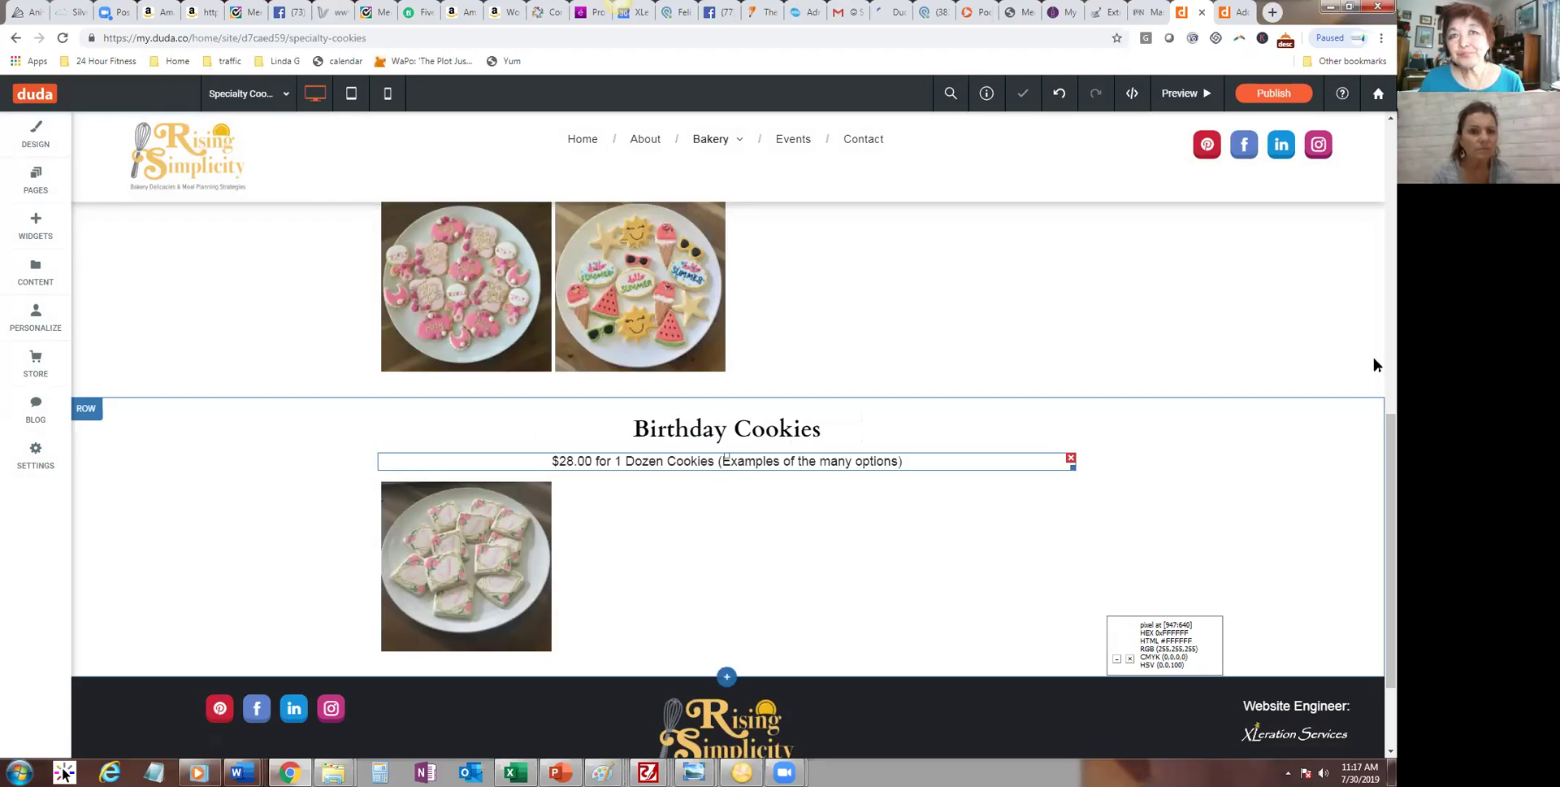
# Step: Link the "Birthdays" entry in the Cookies Index to the "Birthday Cookies" anchor on the Specialty Cookies page
pyautogui.scroll(7, 1373, 364)
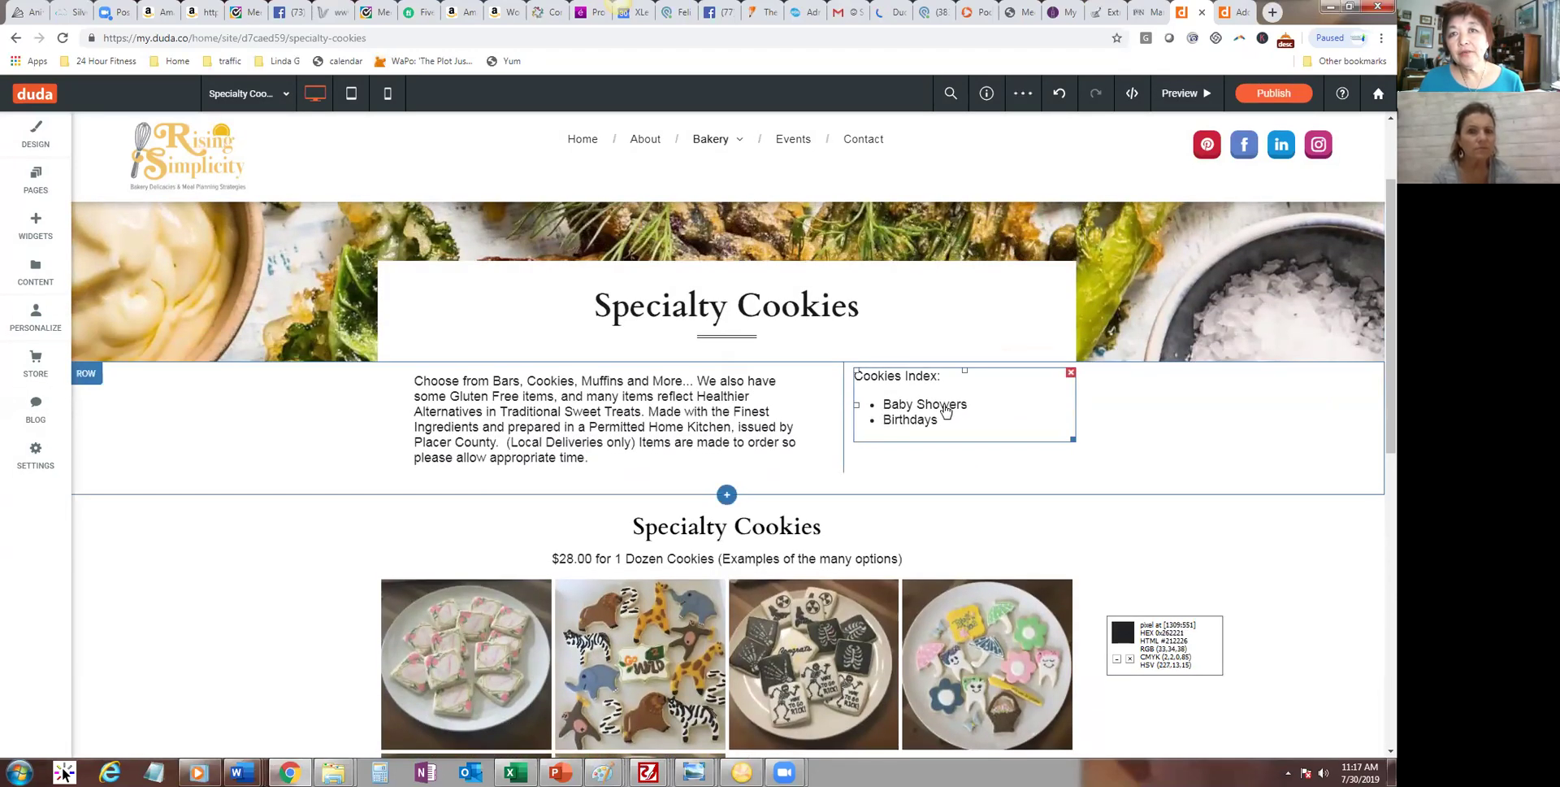
pyautogui.click(947, 412)
pyautogui.moveTo(939, 420); pyautogui.dragTo(872, 415)
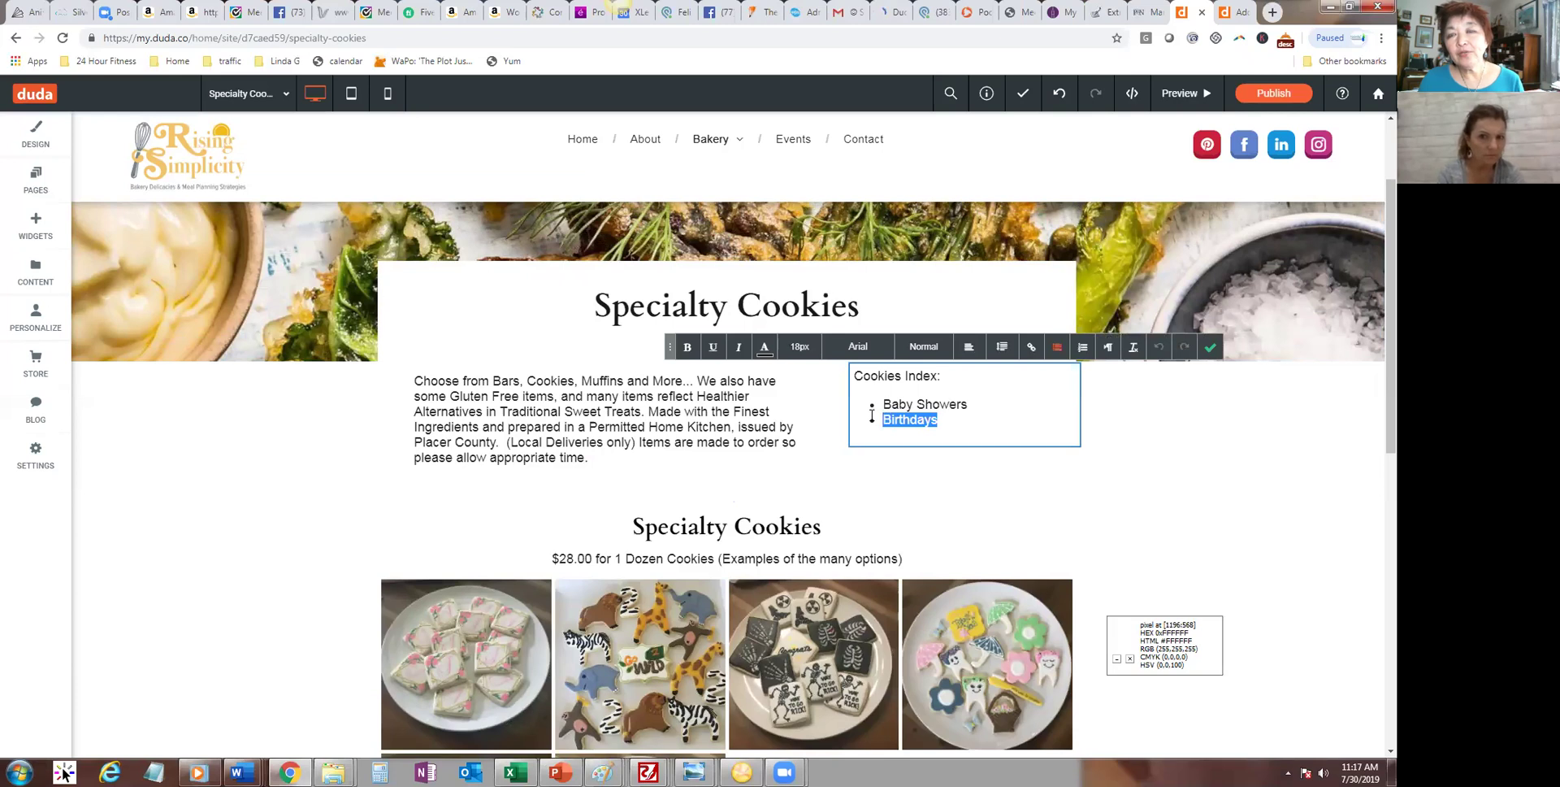
pyautogui.click(1030, 347)
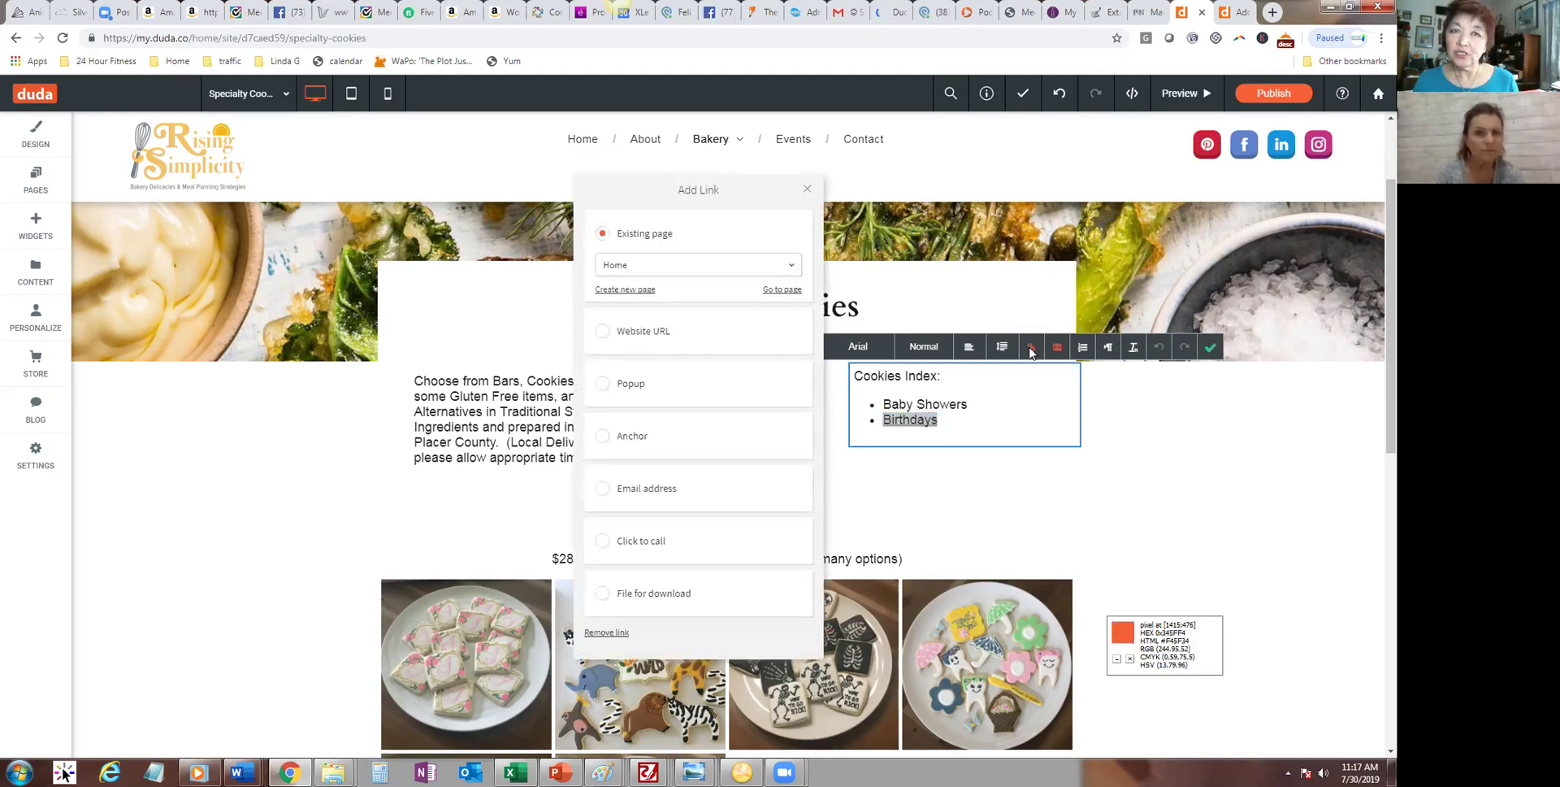
pyautogui.click(603, 437)
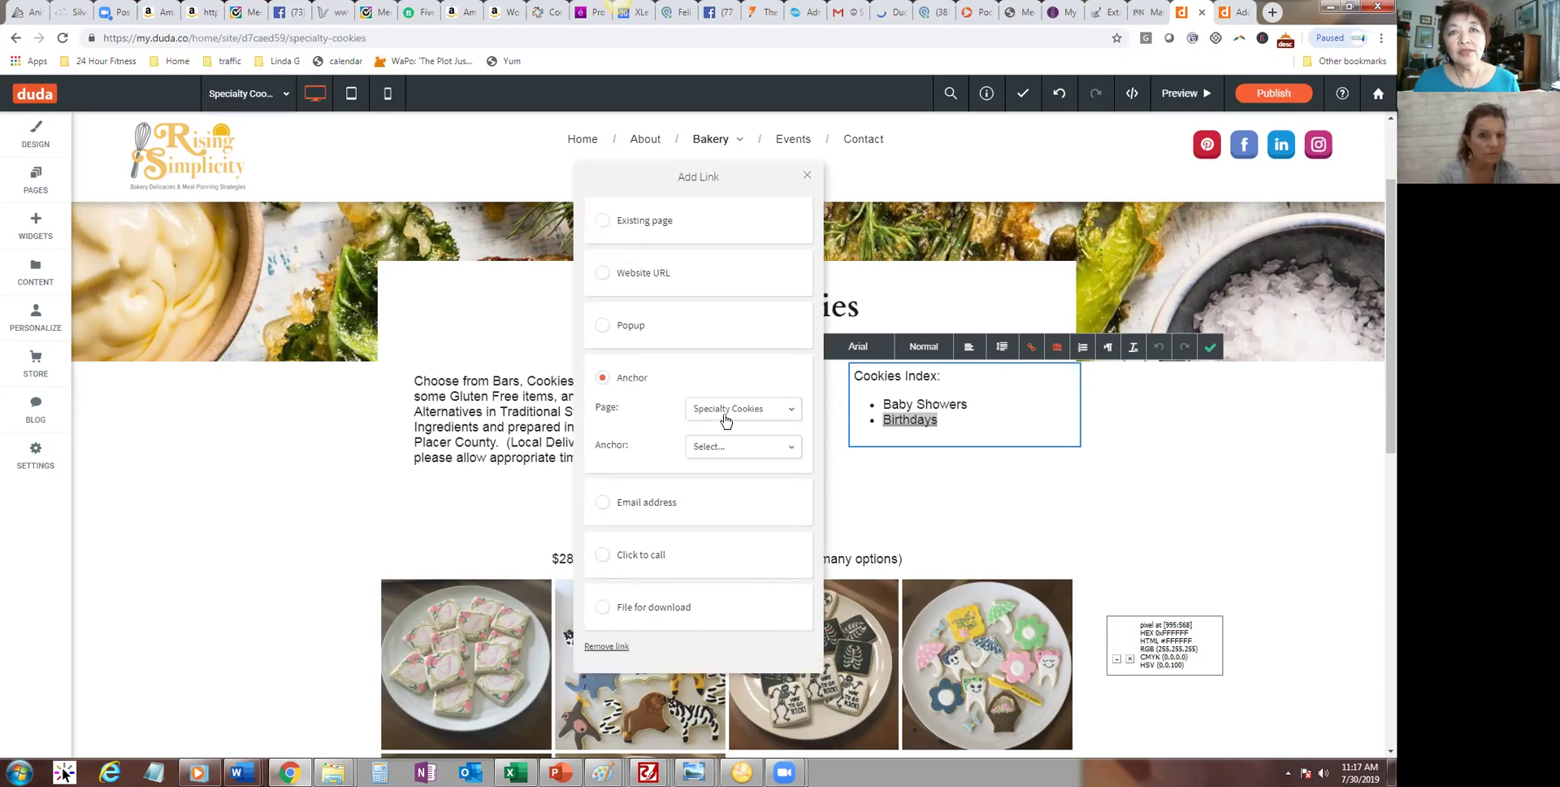
pyautogui.click(709, 443)
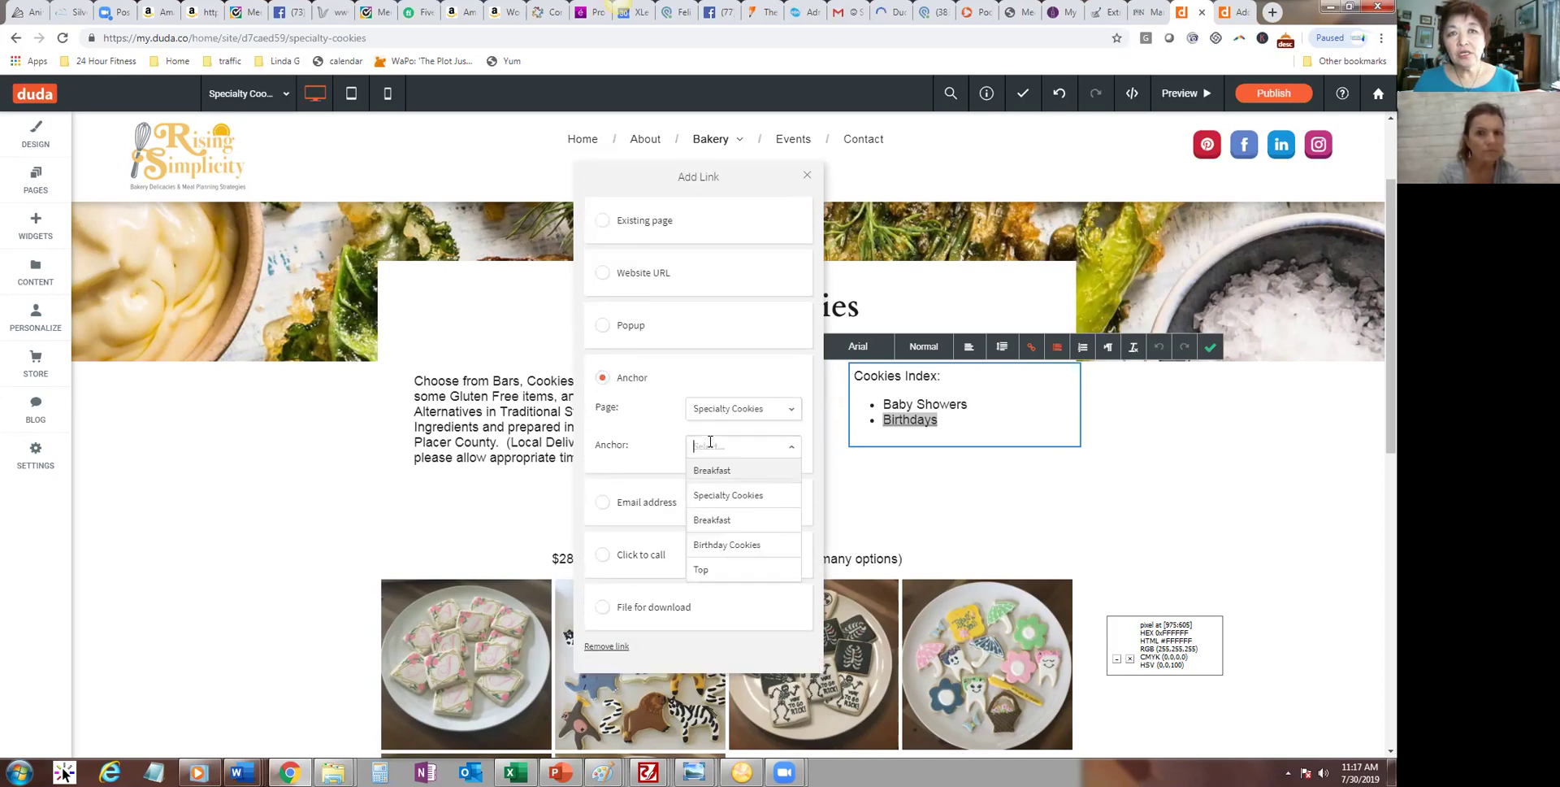
pyautogui.click(737, 543)
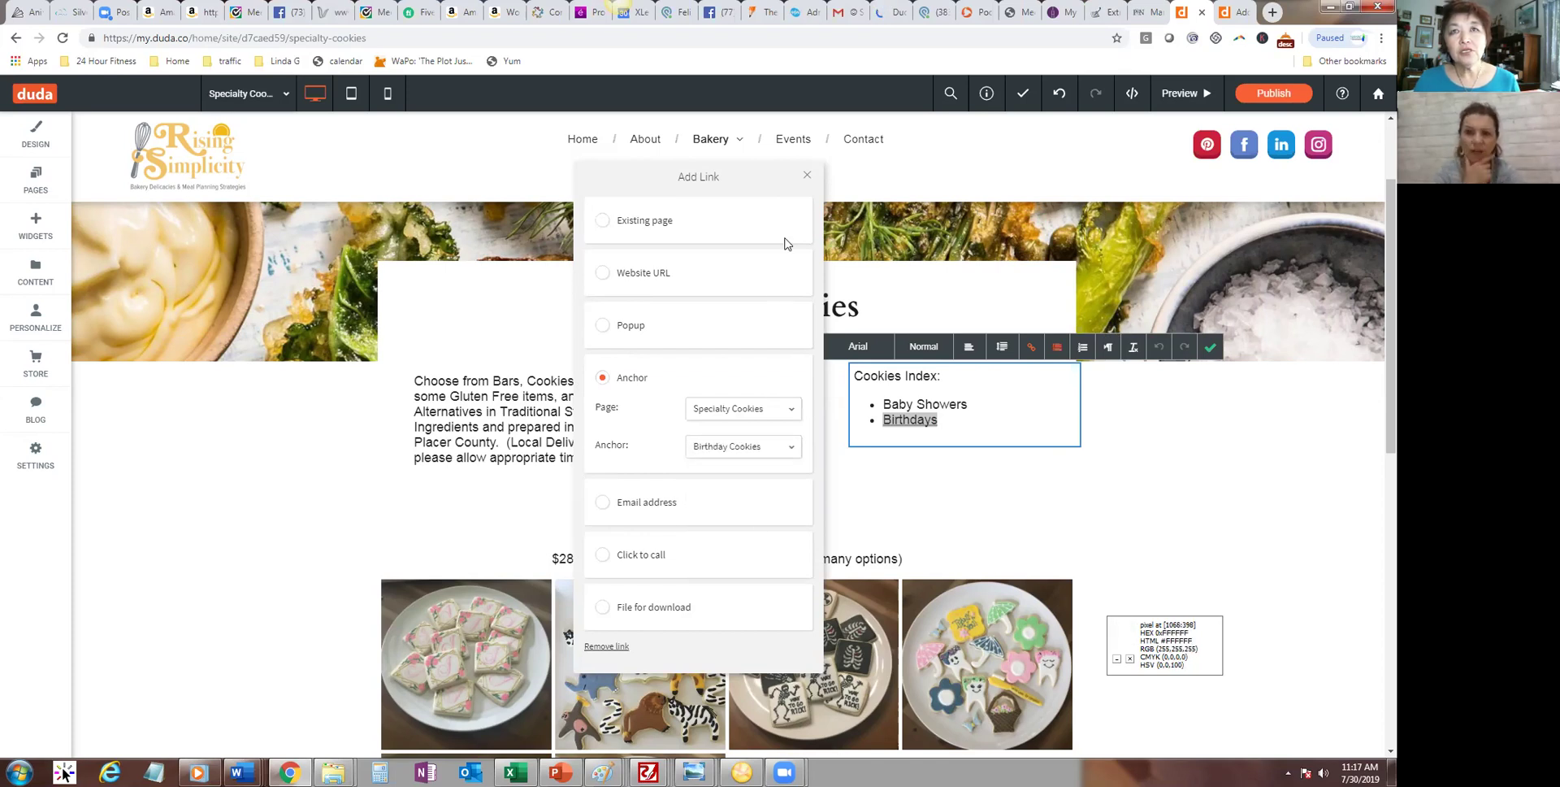
pyautogui.click(810, 179)
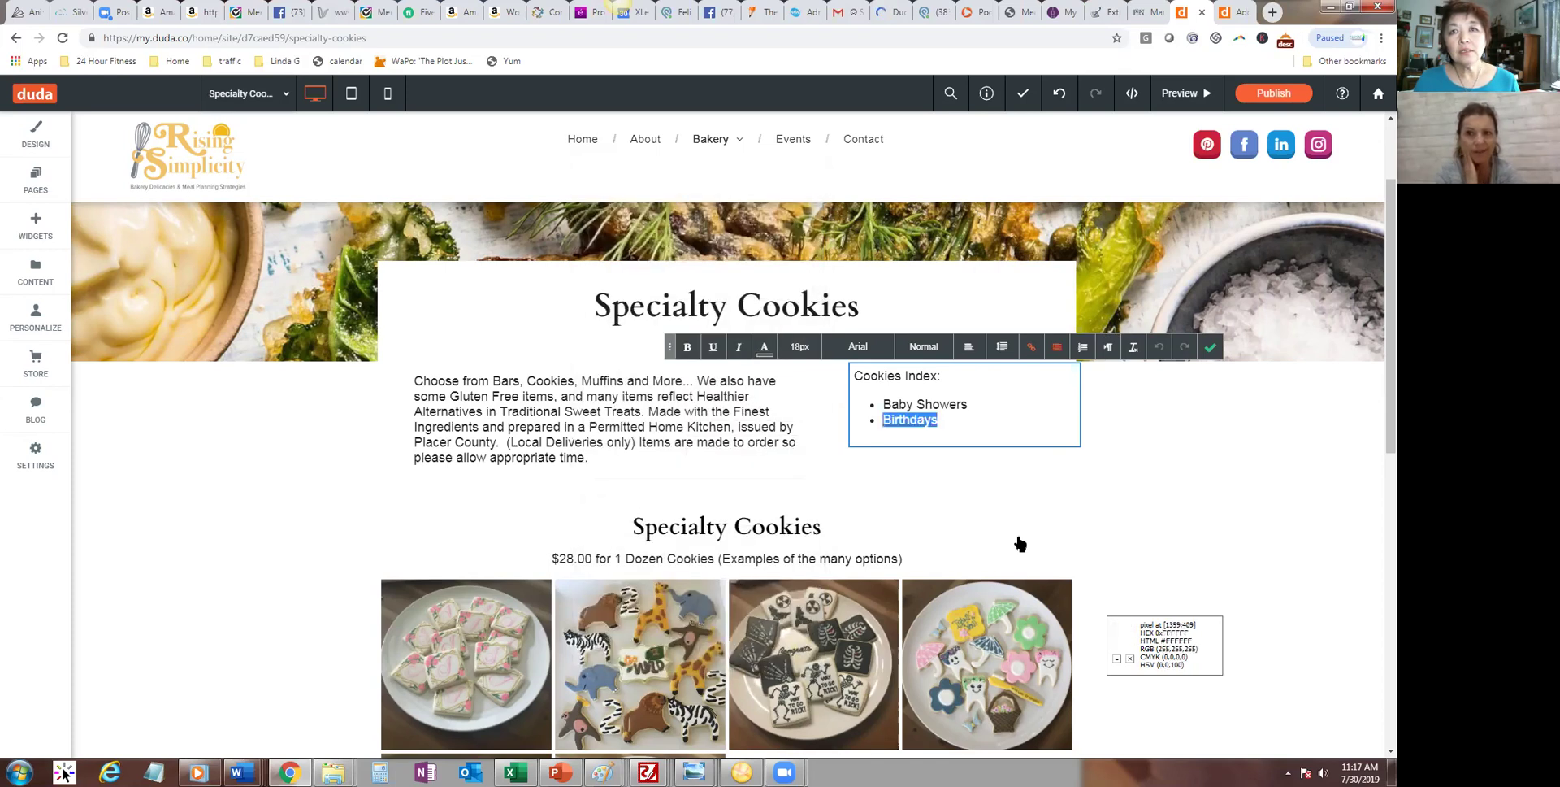
pyautogui.click(1021, 557)
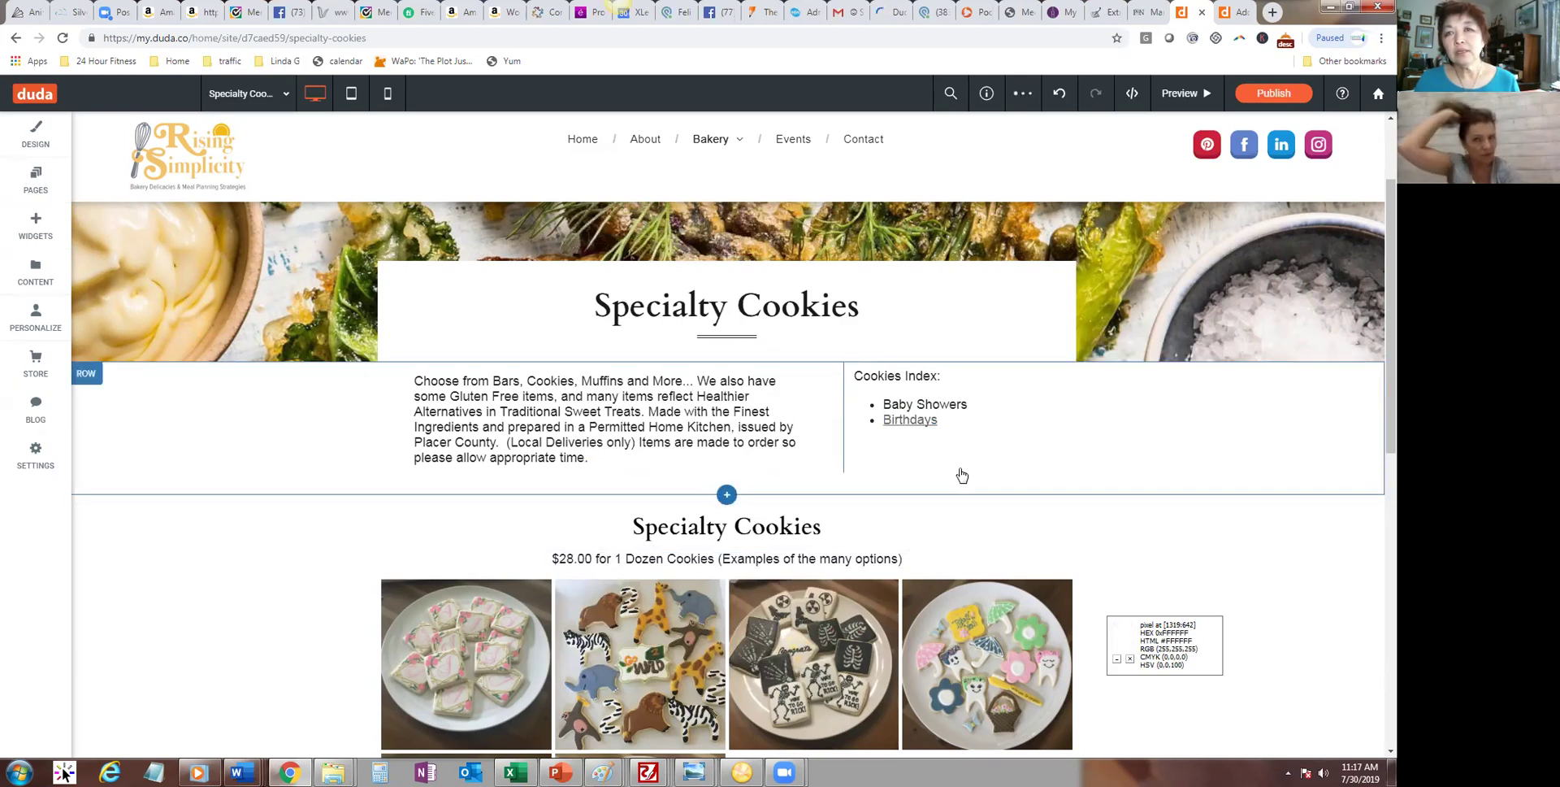
# Step: Preview the Specialty Cookies page, test the "Birthdays" index link, and return to the editor
pyautogui.click(1186, 95)
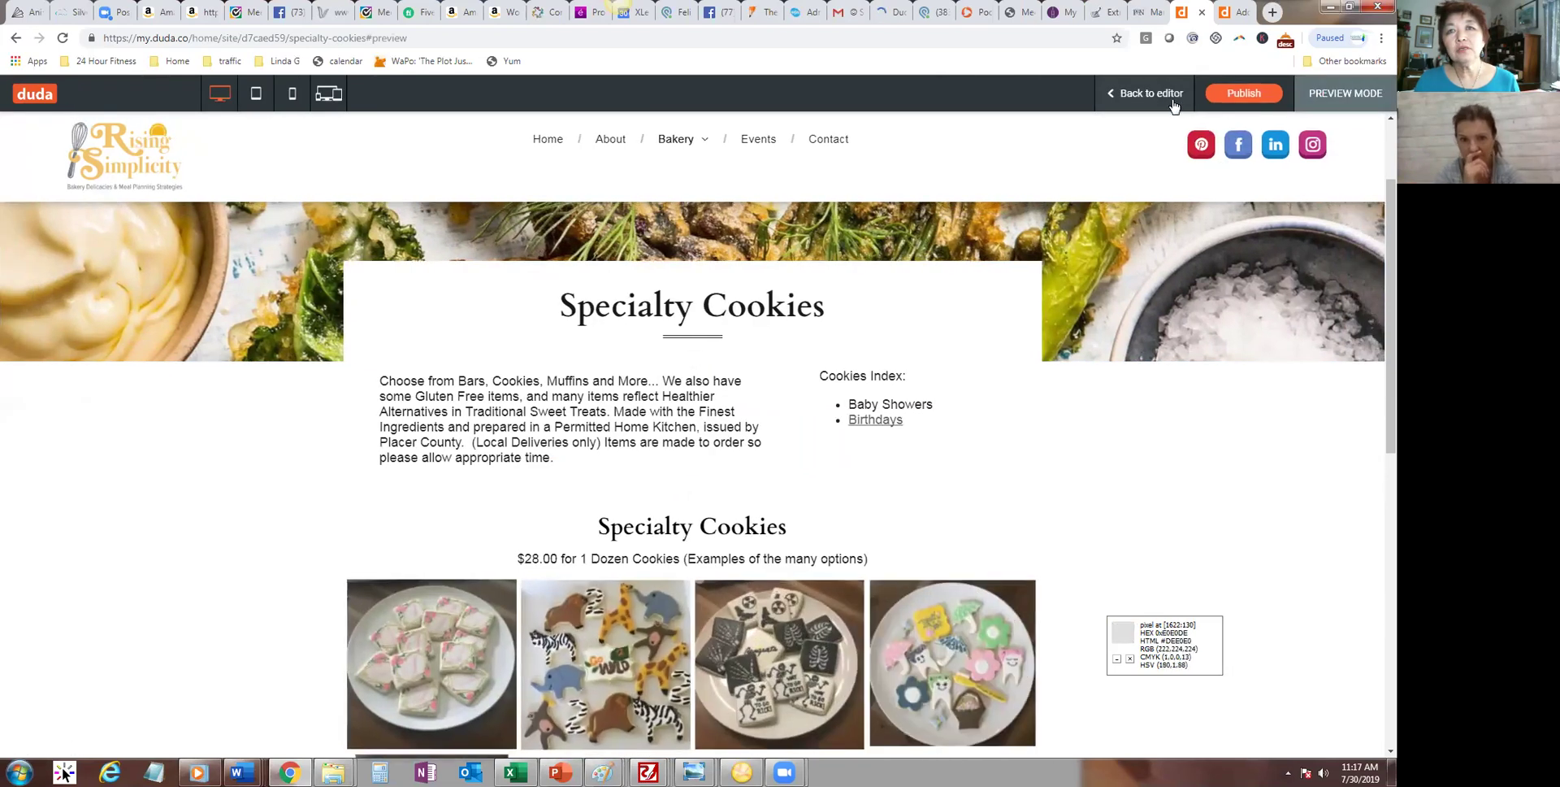
pyautogui.click(876, 421)
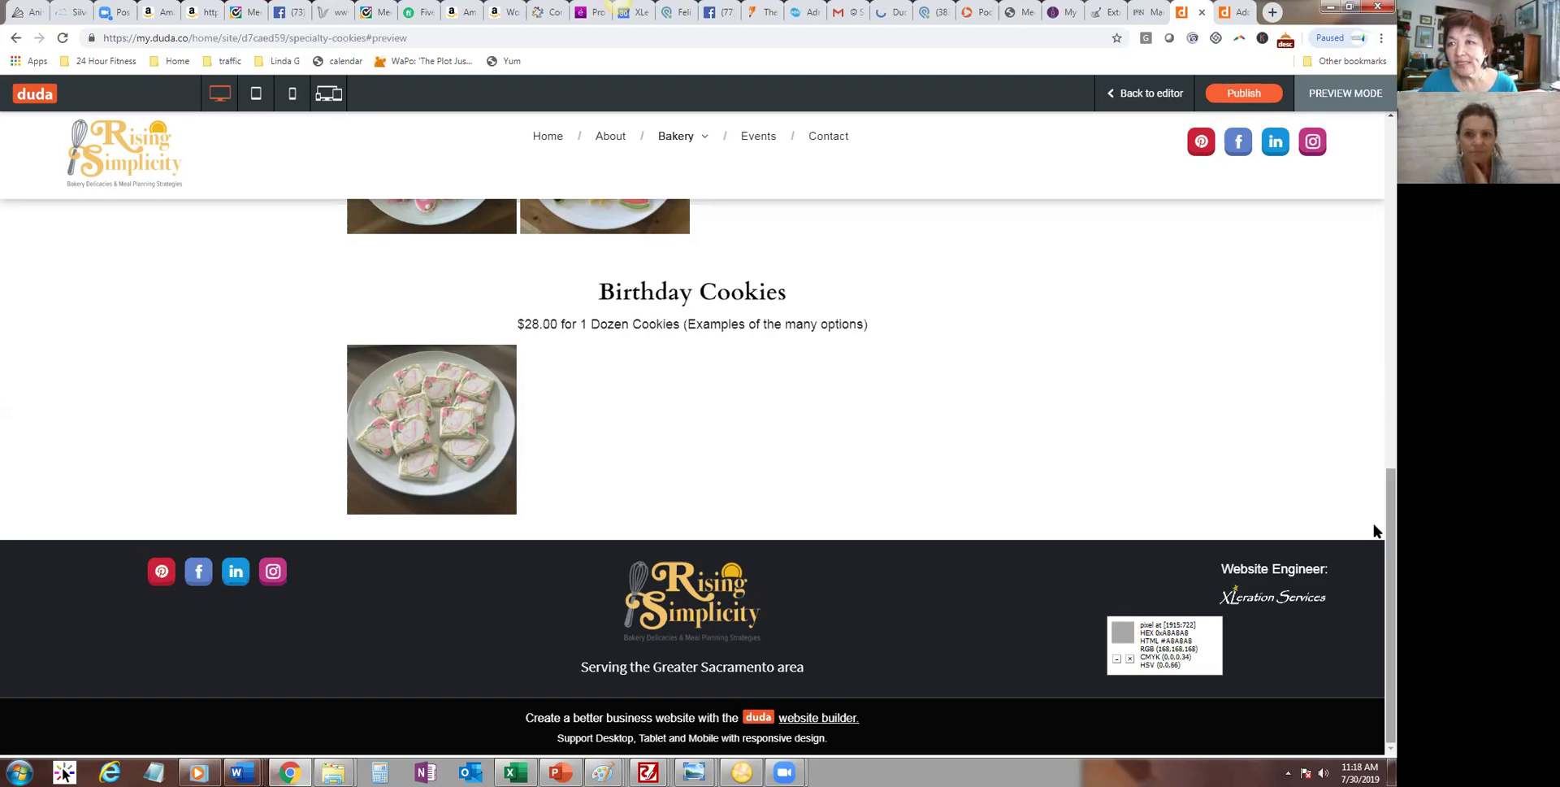
pyautogui.scroll(4, 1359, 339)
pyautogui.scroll(5, 1360, 338)
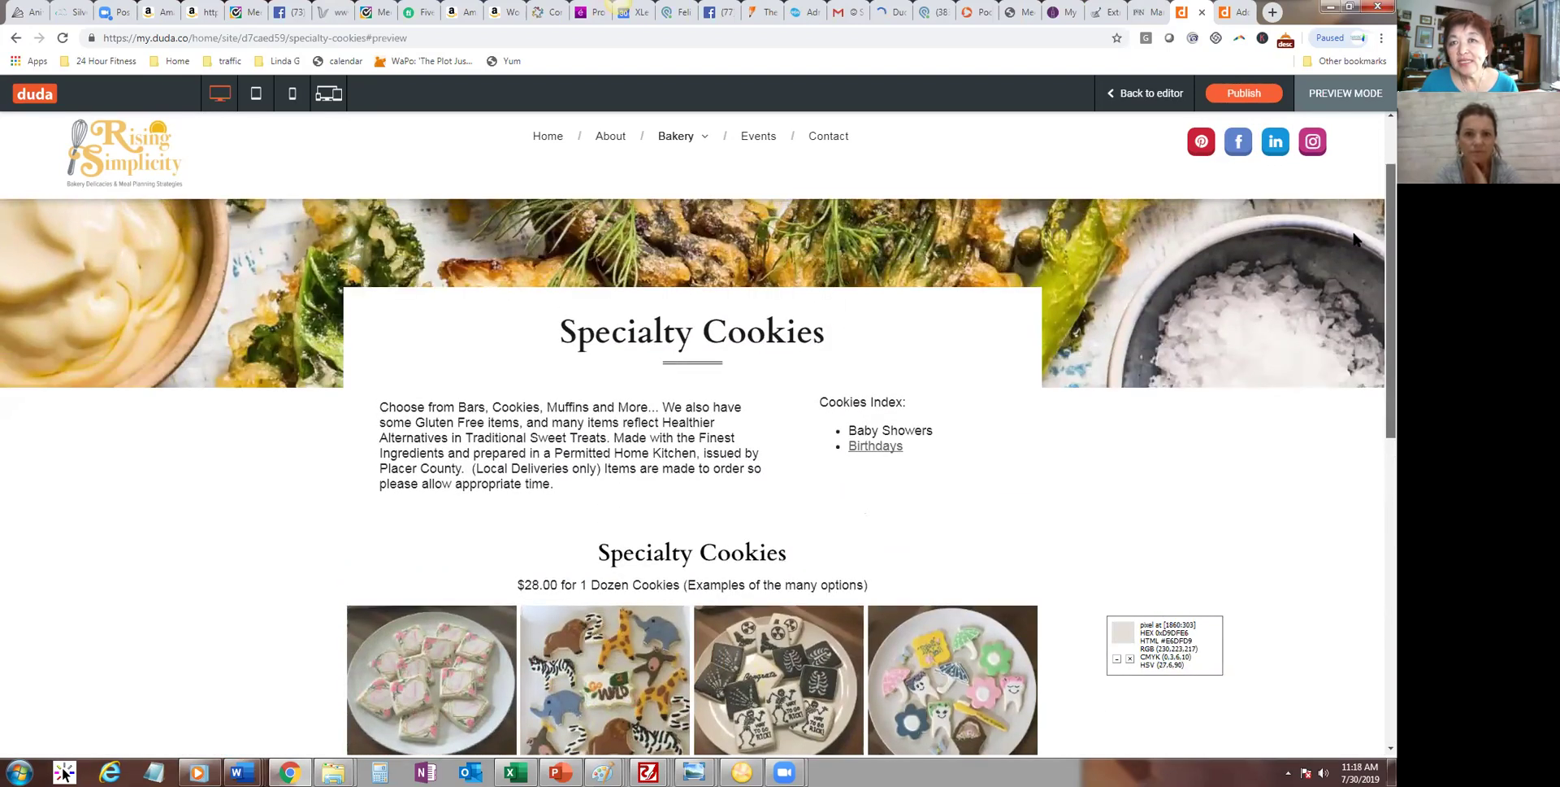
pyautogui.moveTo(1354, 239); pyautogui.dragTo(1353, 242)
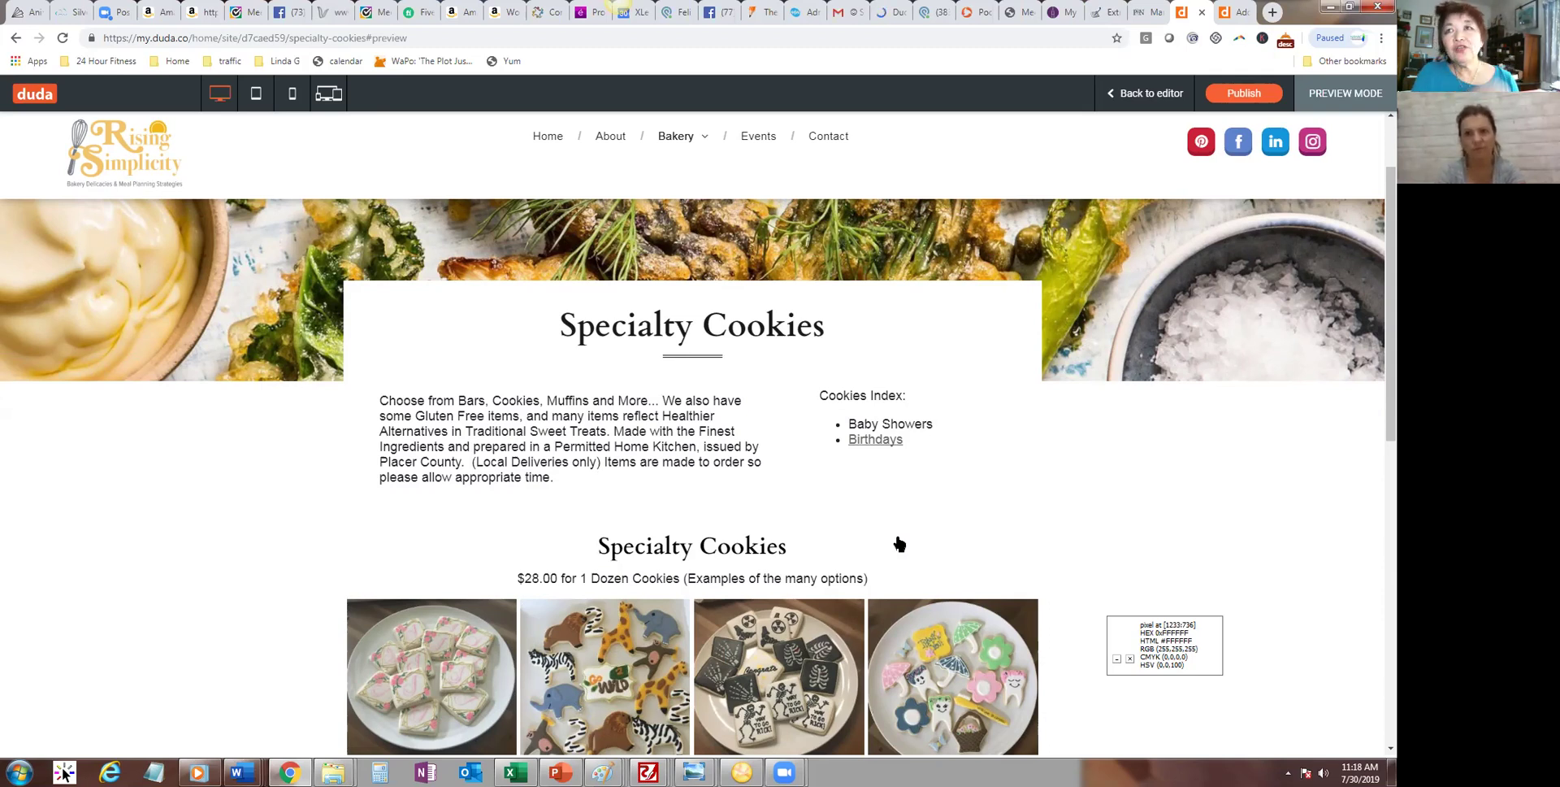
pyautogui.click(1159, 101)
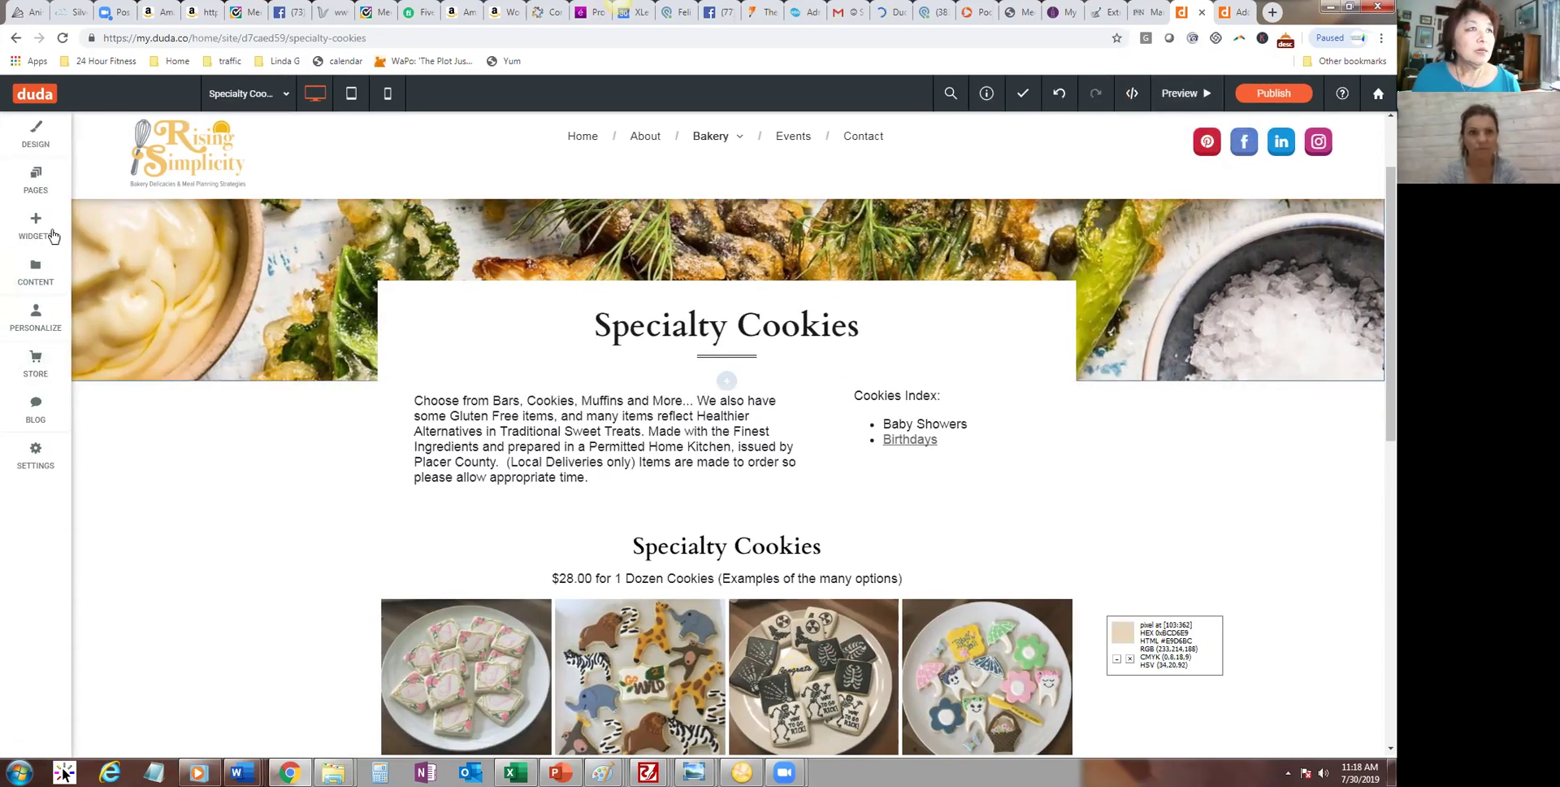
# Step: Duplicate the Bakery page under the name "Play Page"
pyautogui.click(32, 184)
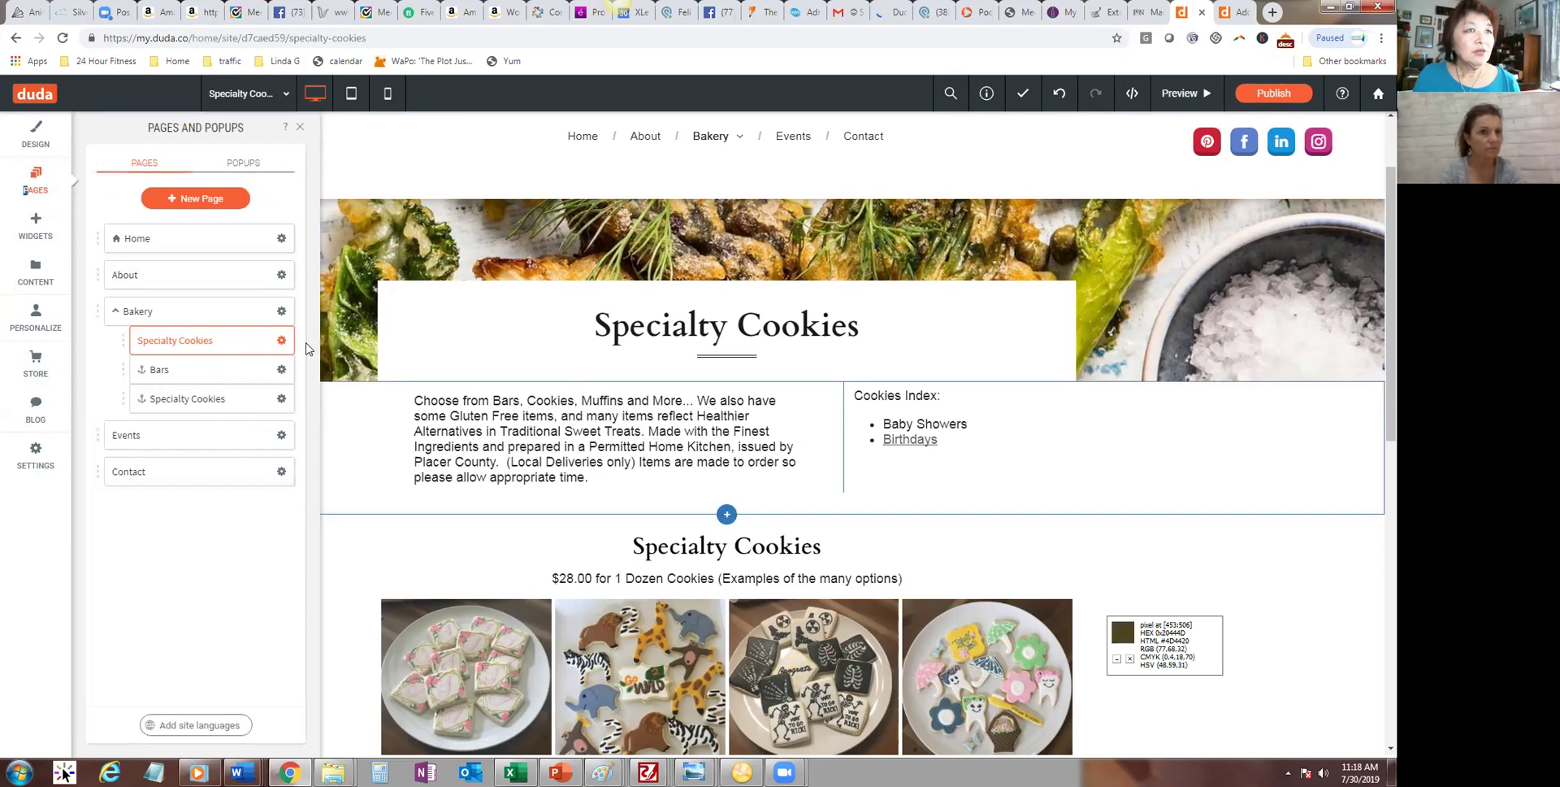
pyautogui.click(281, 314)
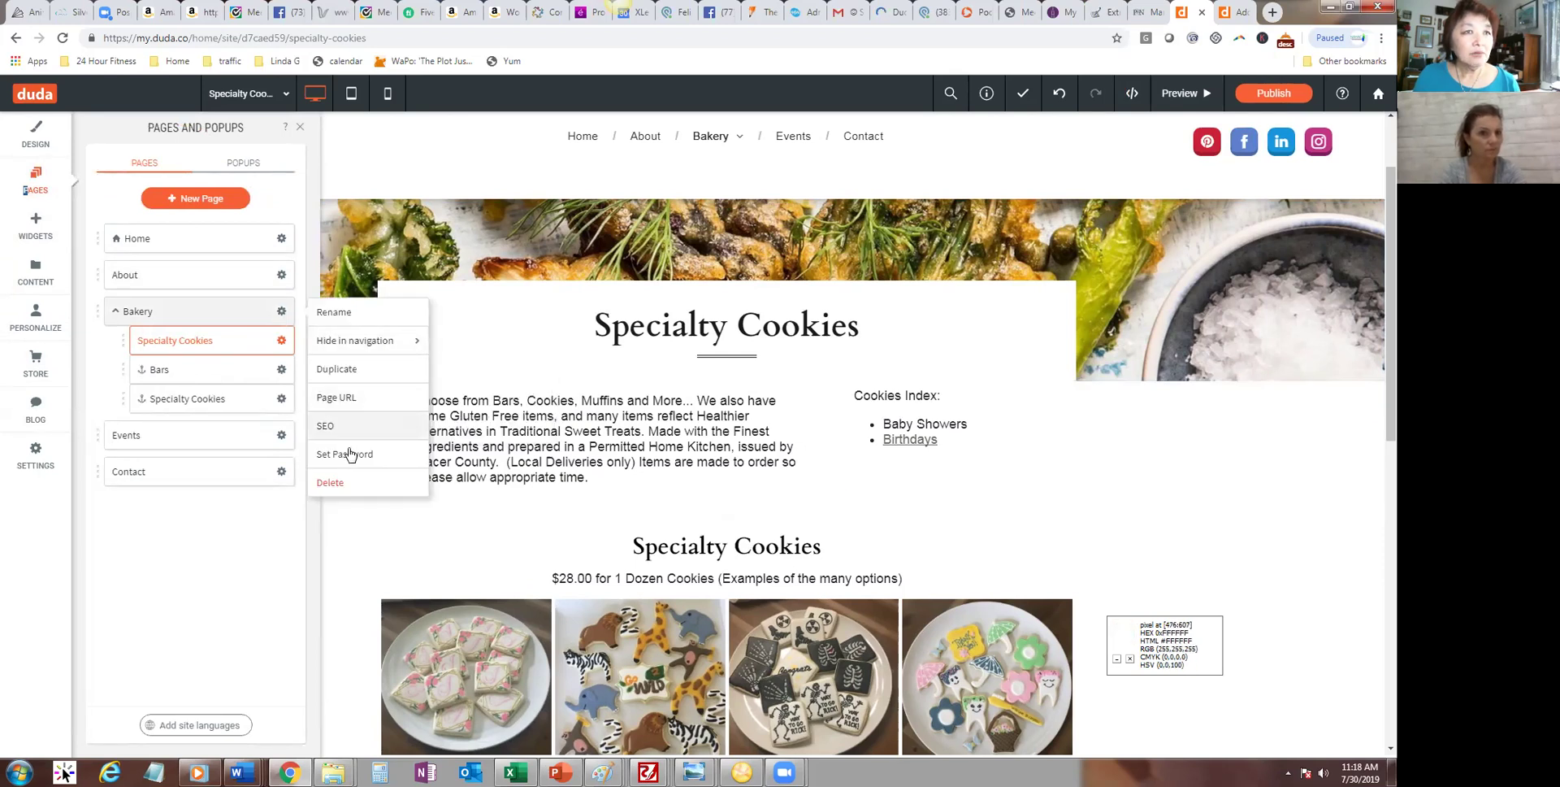
pyautogui.click(348, 373)
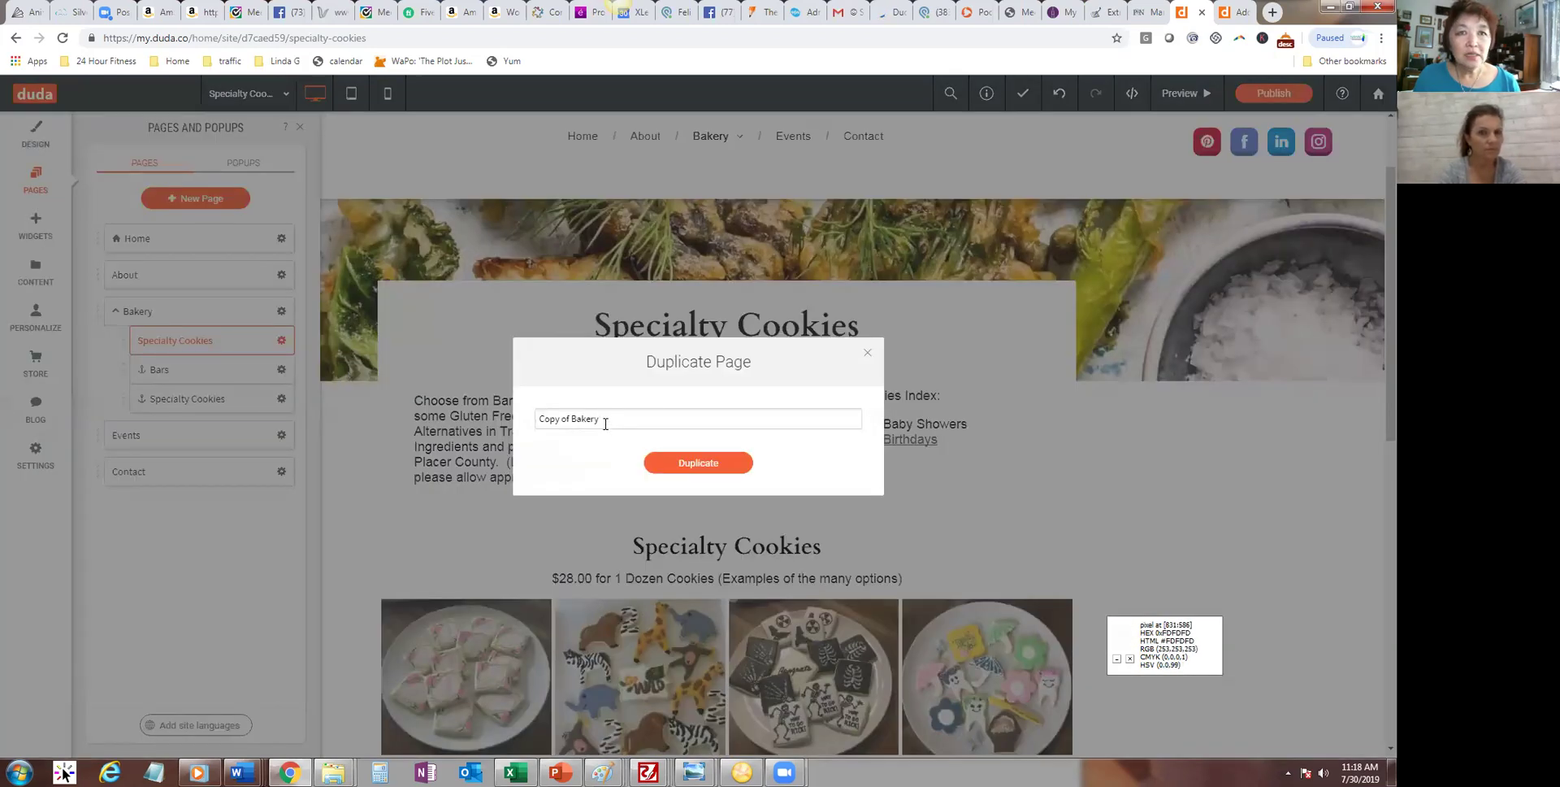
pyautogui.write('Pla')
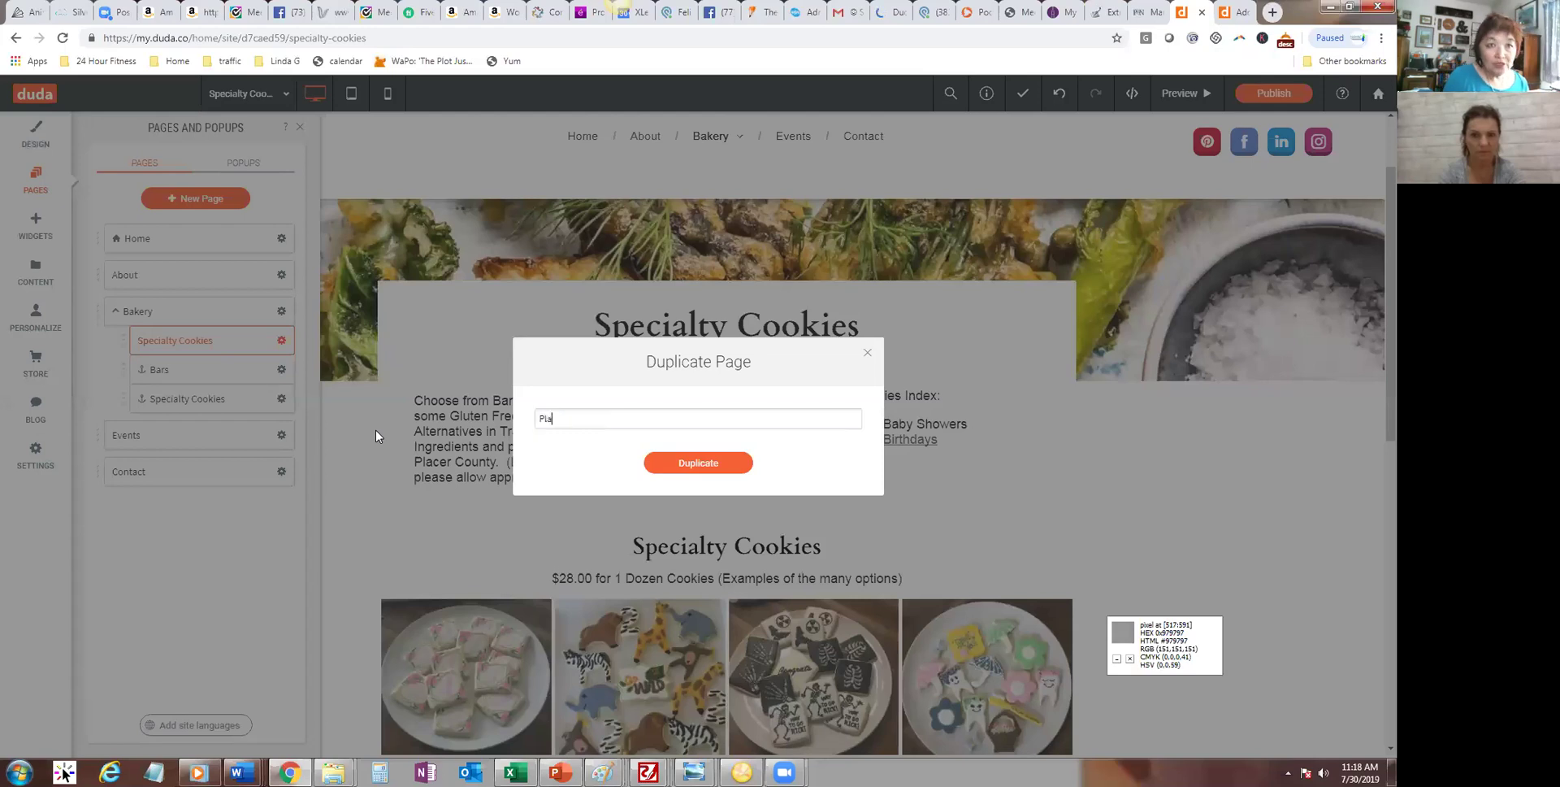
pyautogui.write('y Fage')
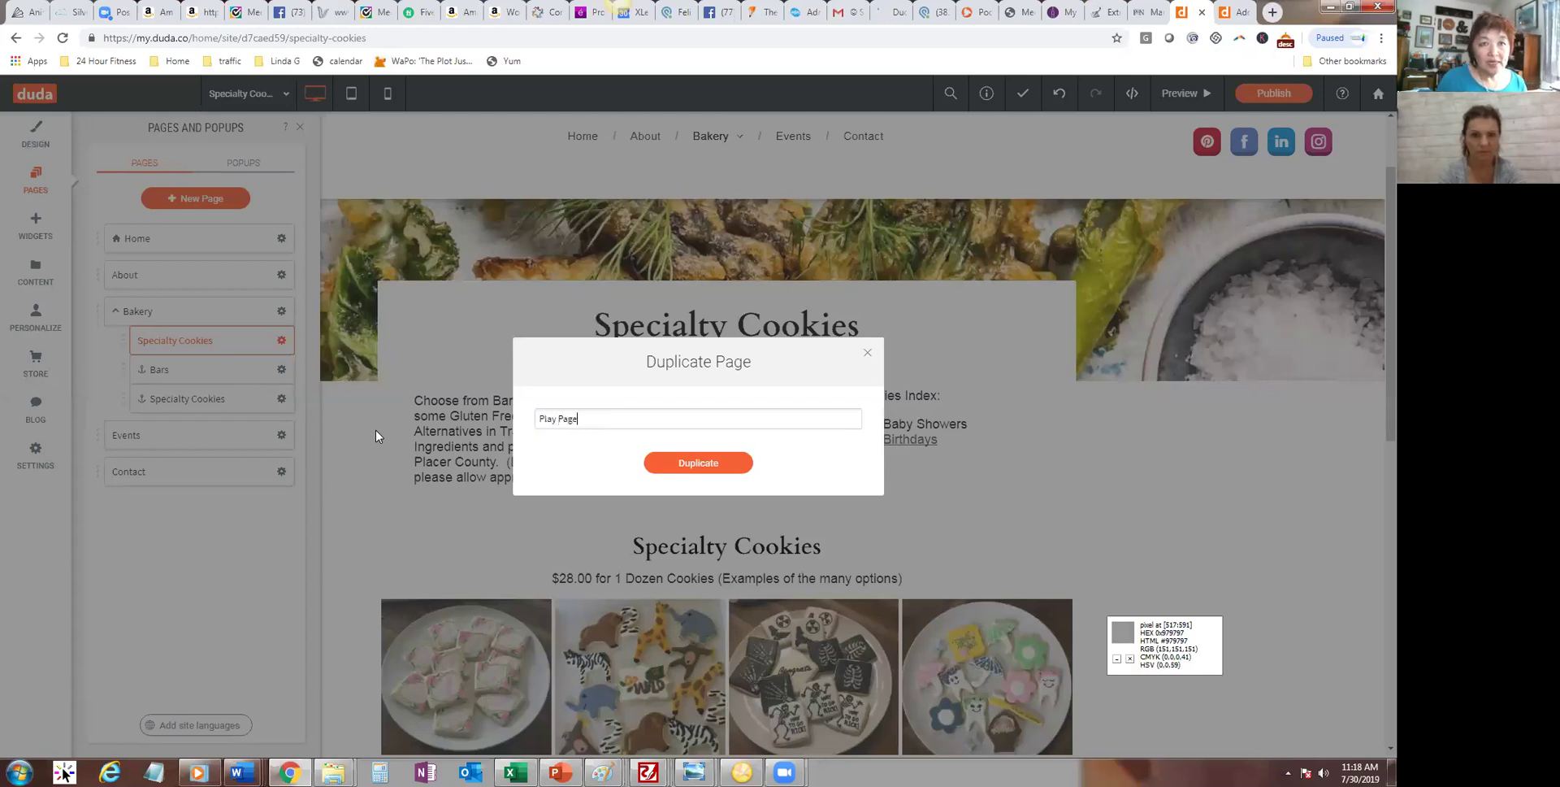
pyautogui.click(720, 470)
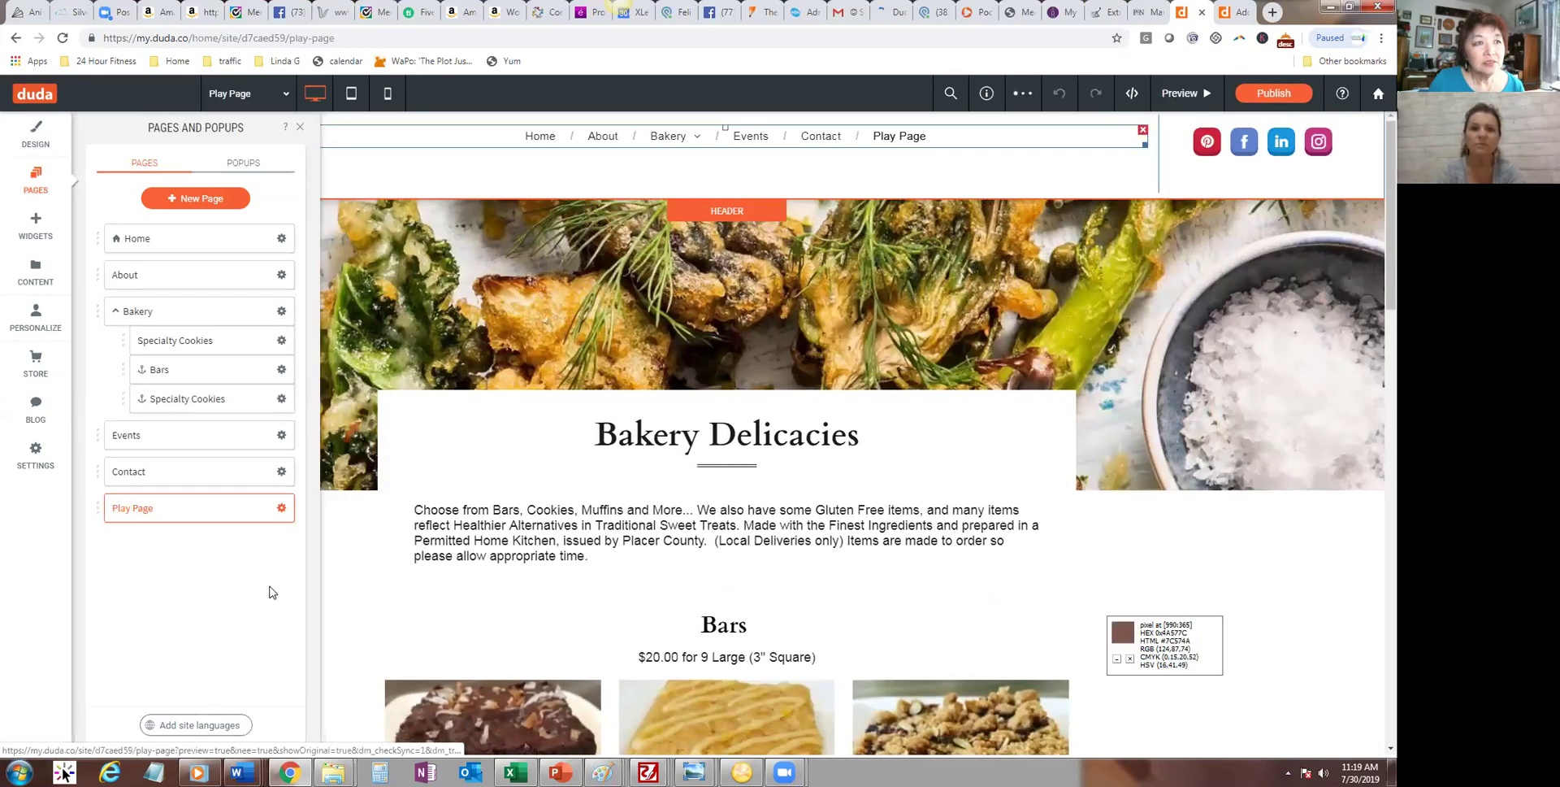
# Step: Hide the Play Page in the site navigation on all devices
pyautogui.click(283, 509)
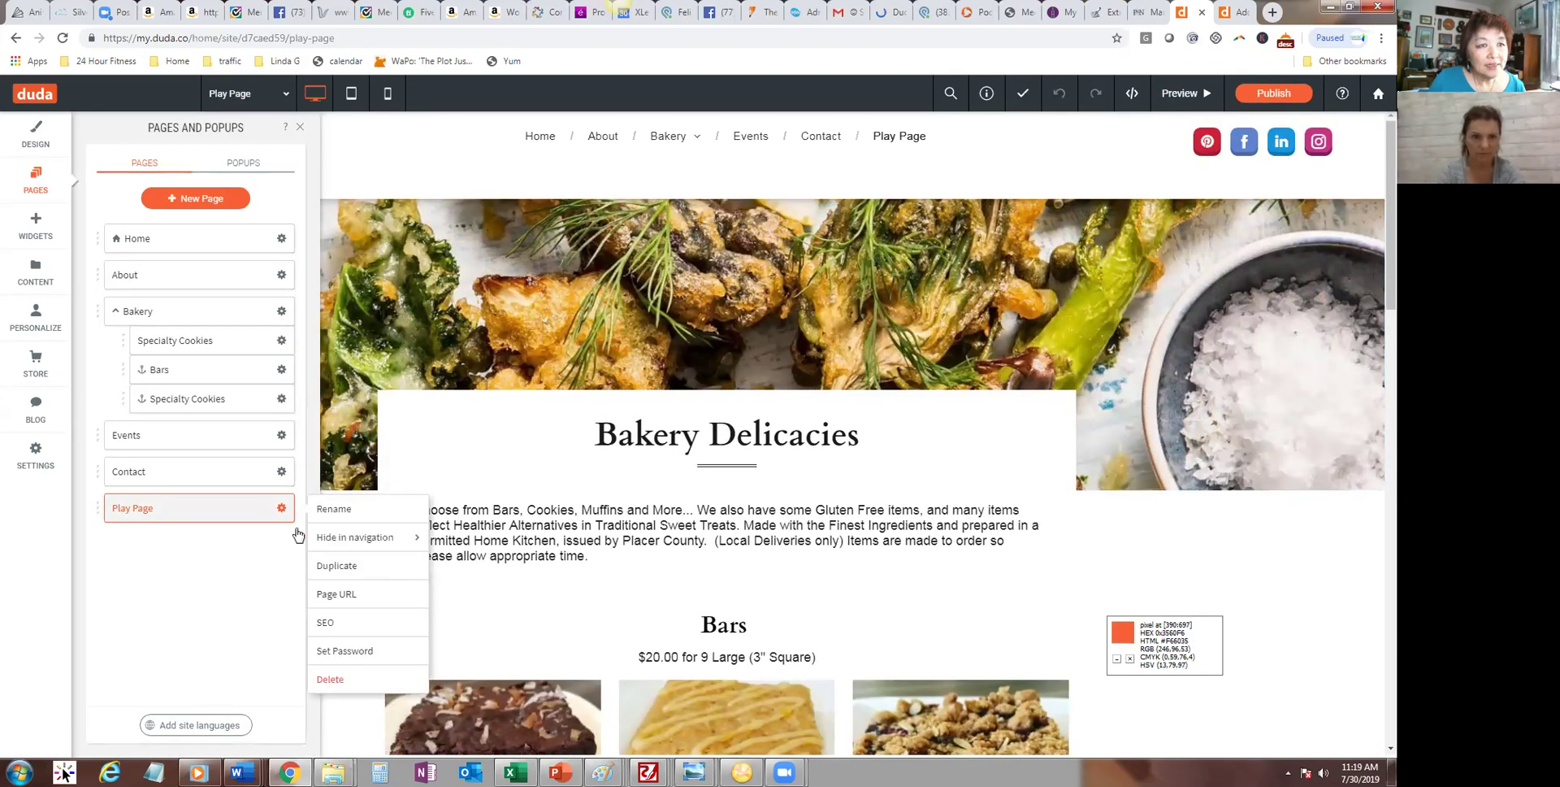
pyautogui.moveTo(365, 536)
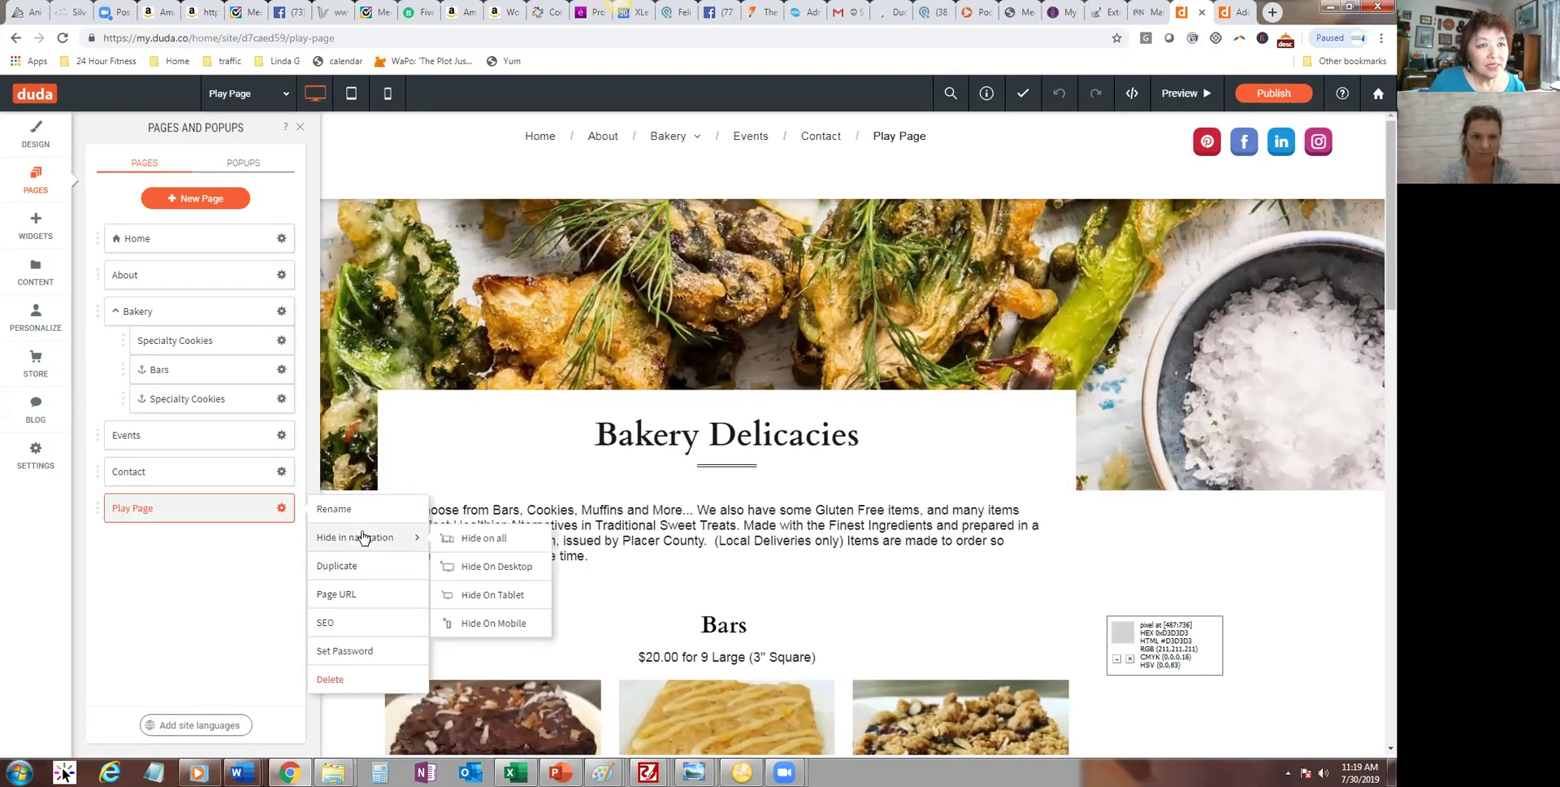
pyautogui.click(471, 544)
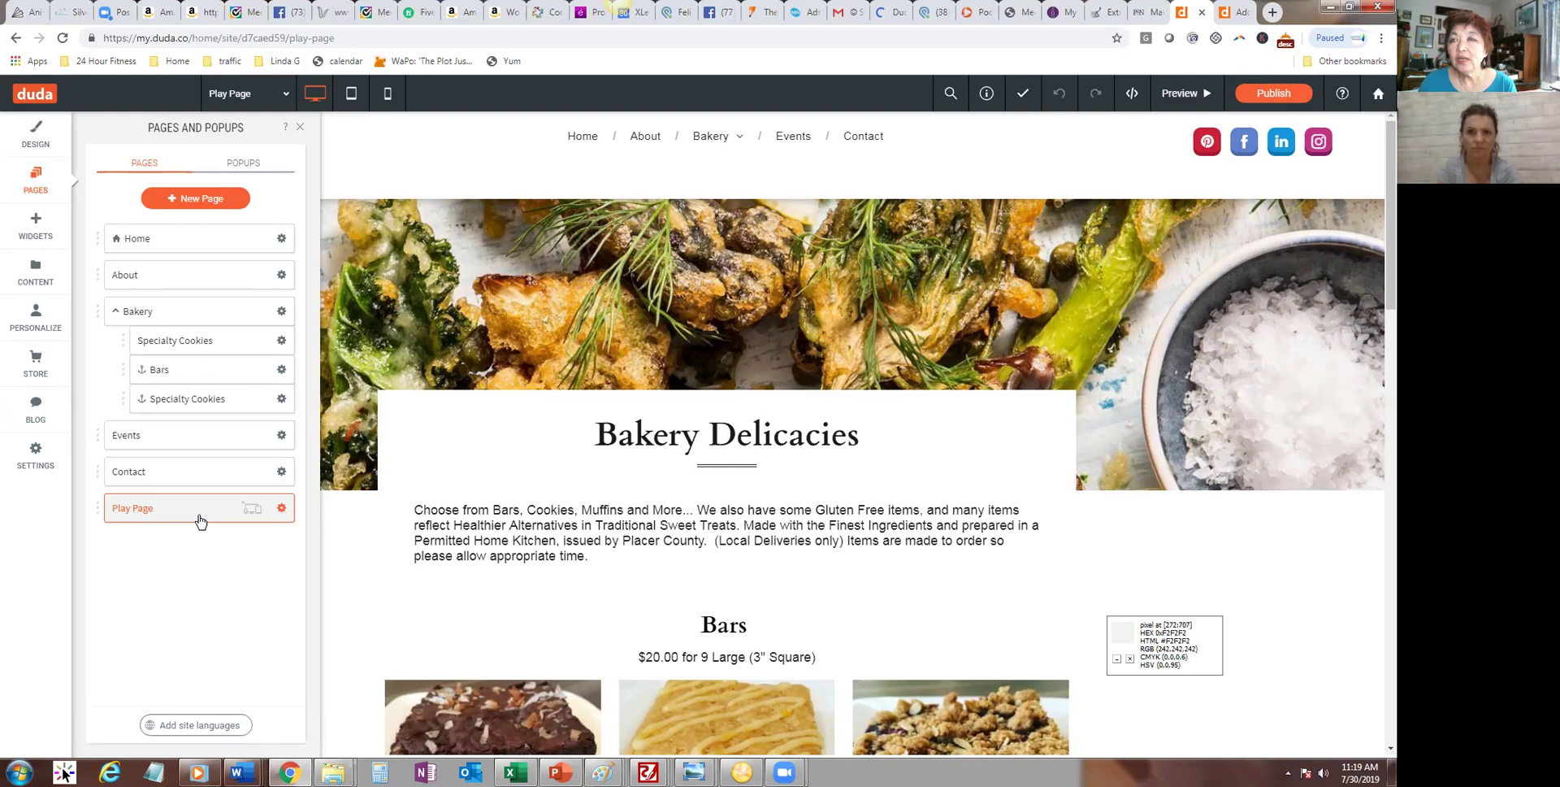
# Step: Review the Monthly, Annual and Site for Life publishing subscriptions, then close the offer without purchasing
pyautogui.click(1280, 93)
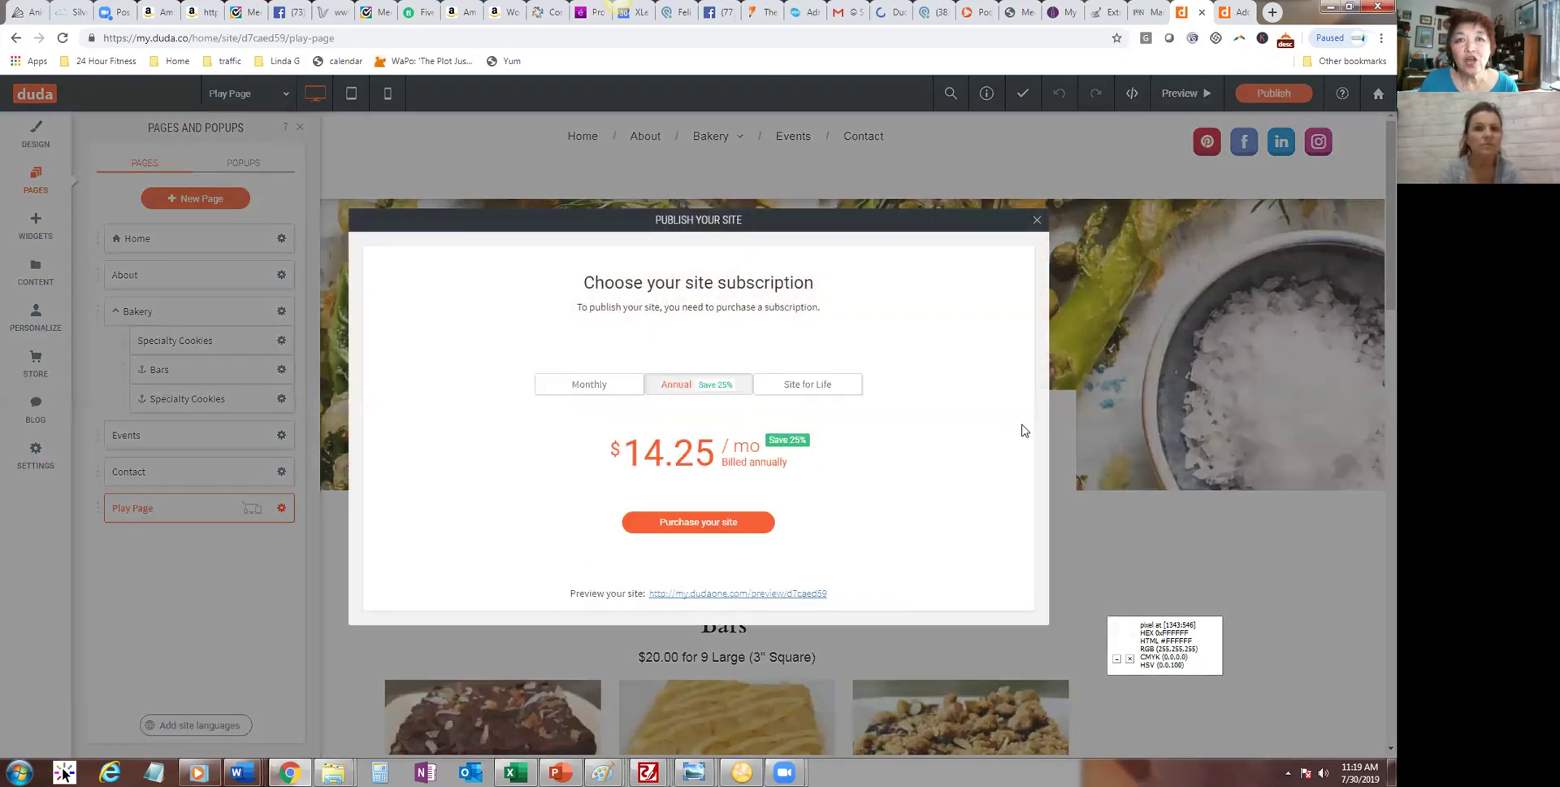
pyautogui.click(605, 396)
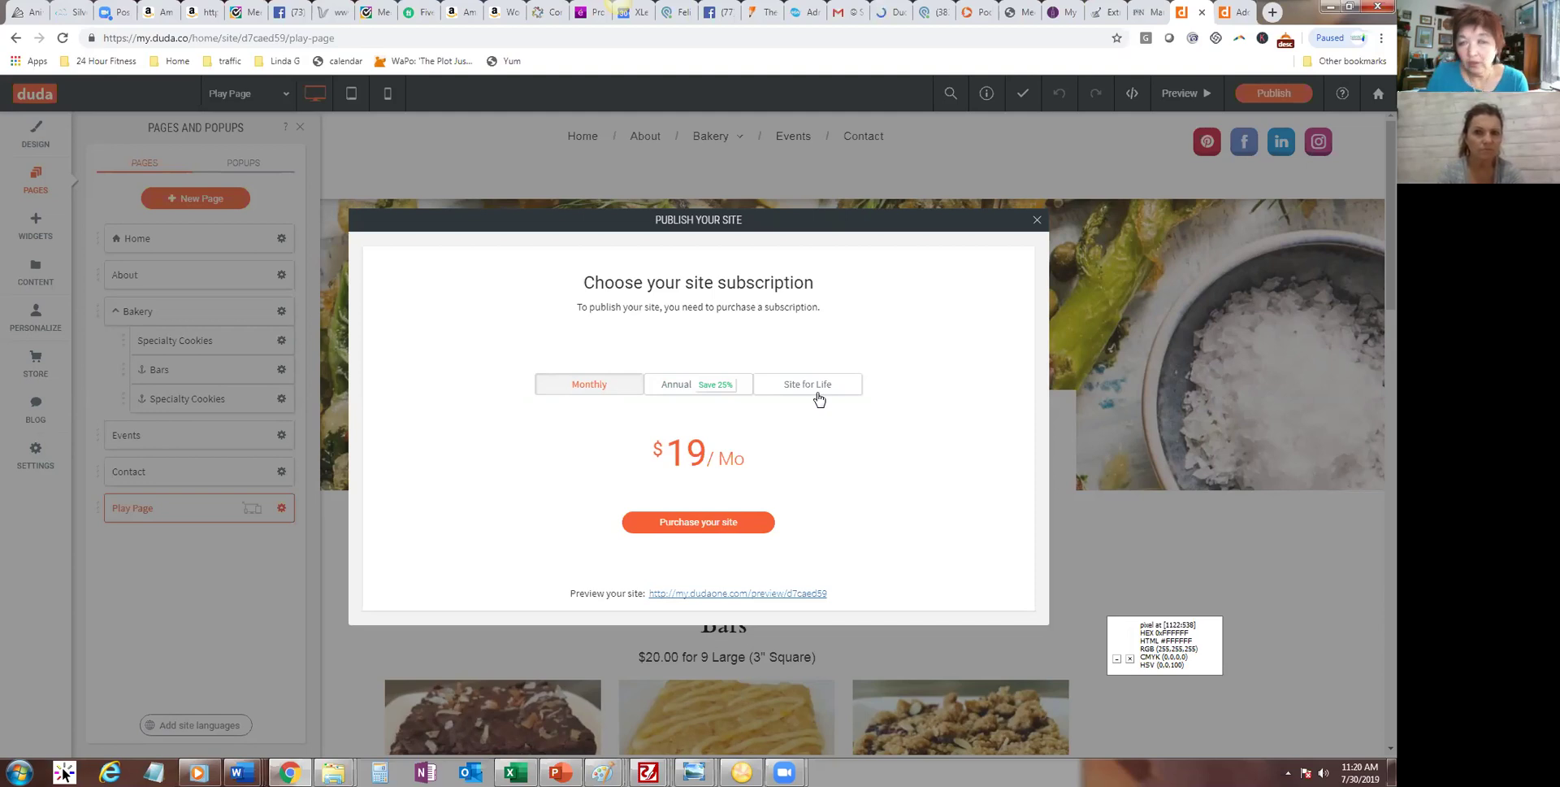
pyautogui.click(690, 391)
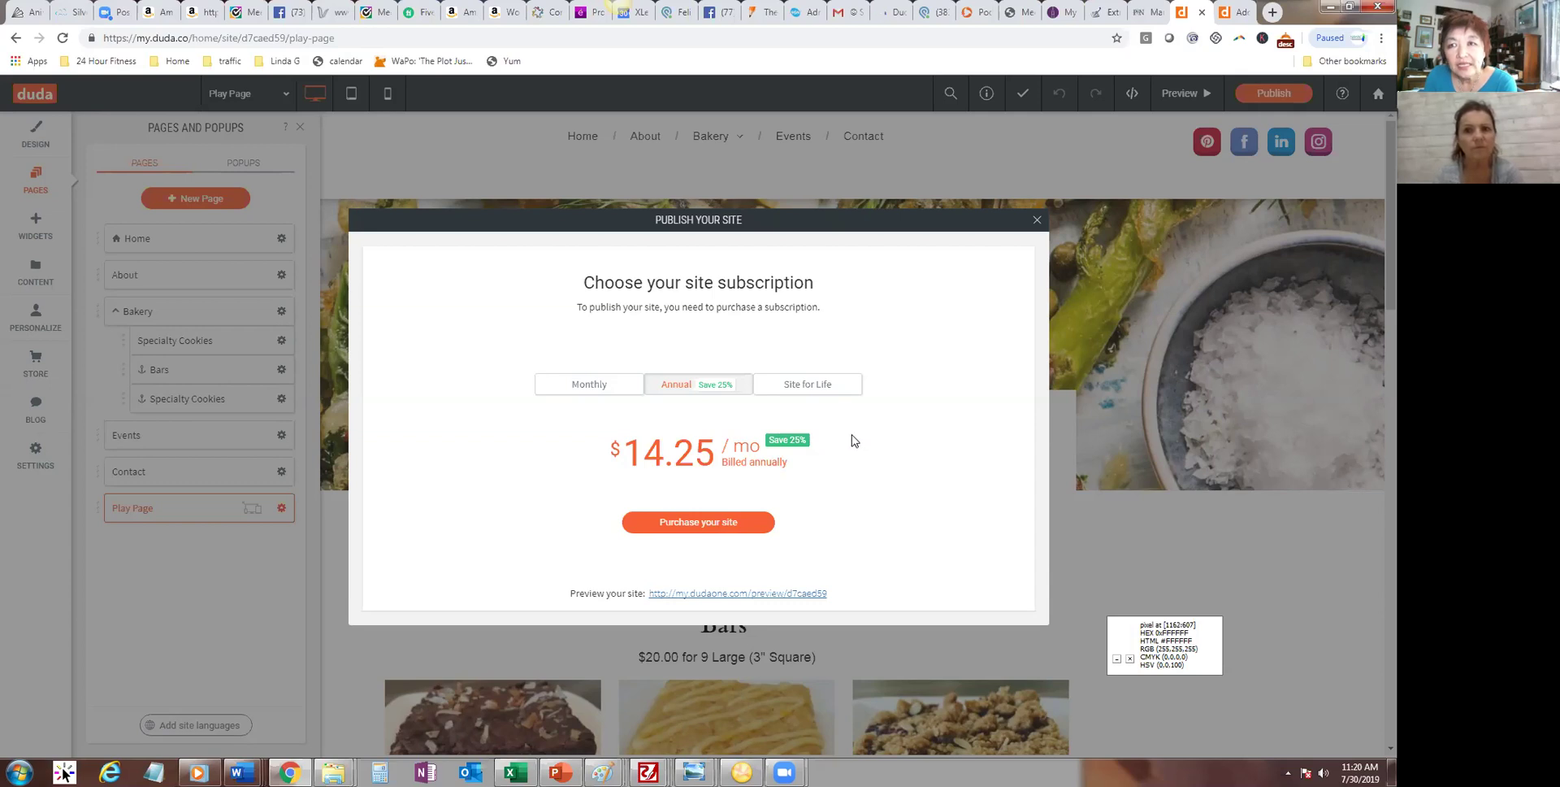
pyautogui.click(815, 390)
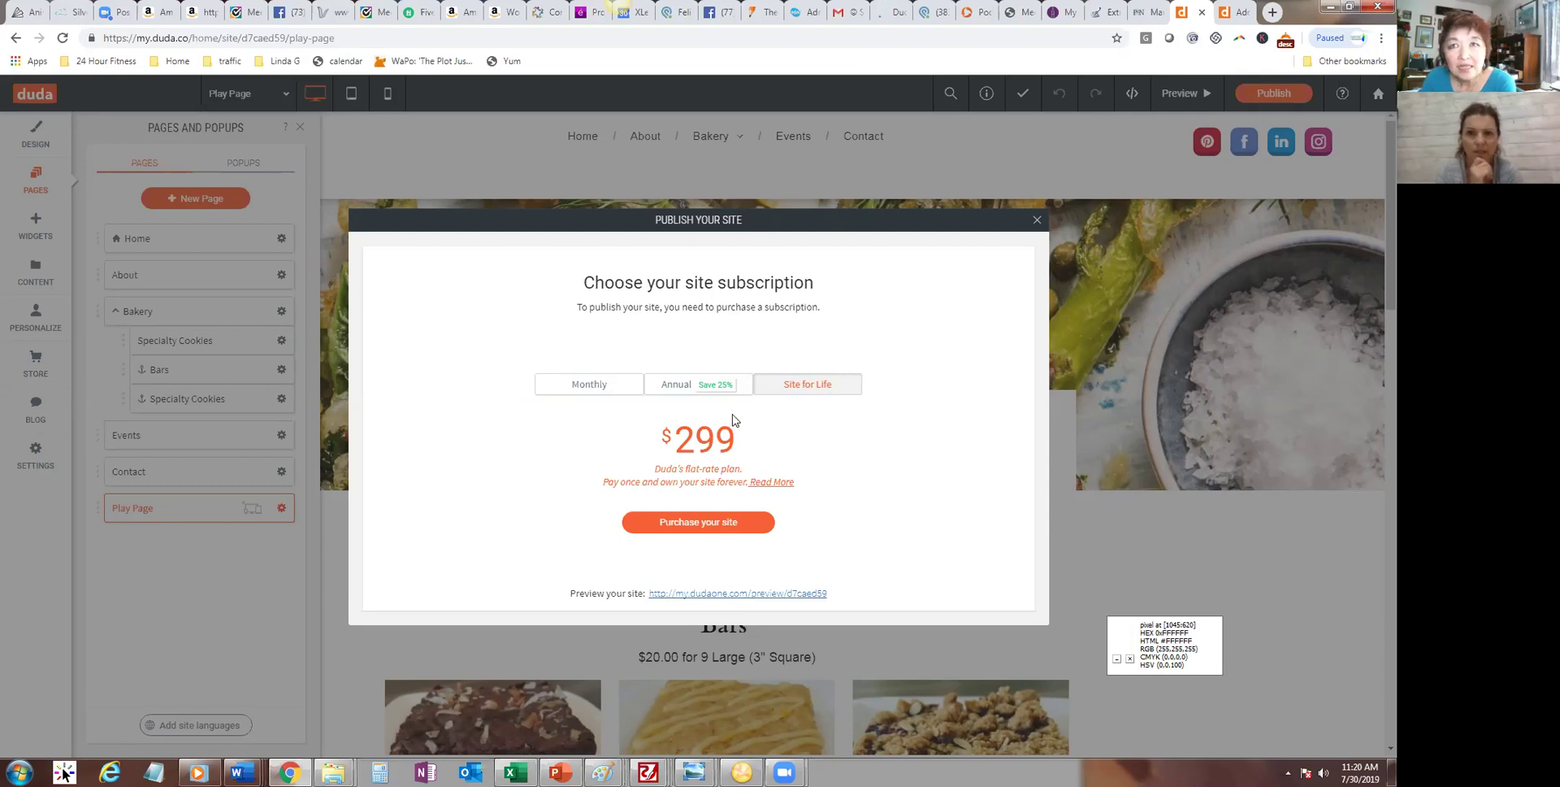
pyautogui.click(1037, 220)
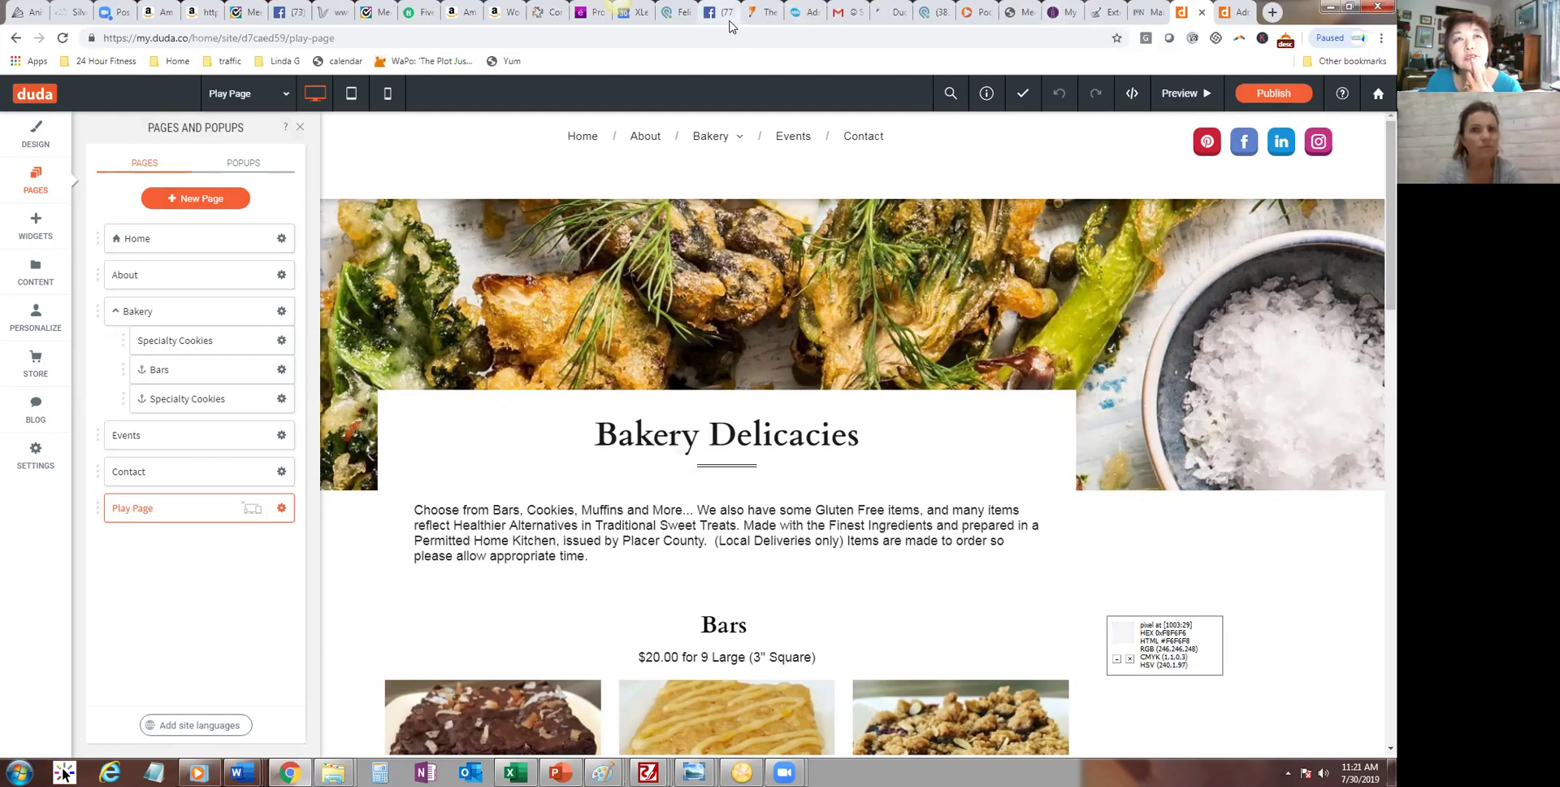
# Step: Switch to the Rising Simplicity WordPress media library and open the live site from there
pyautogui.click(1146, 17)
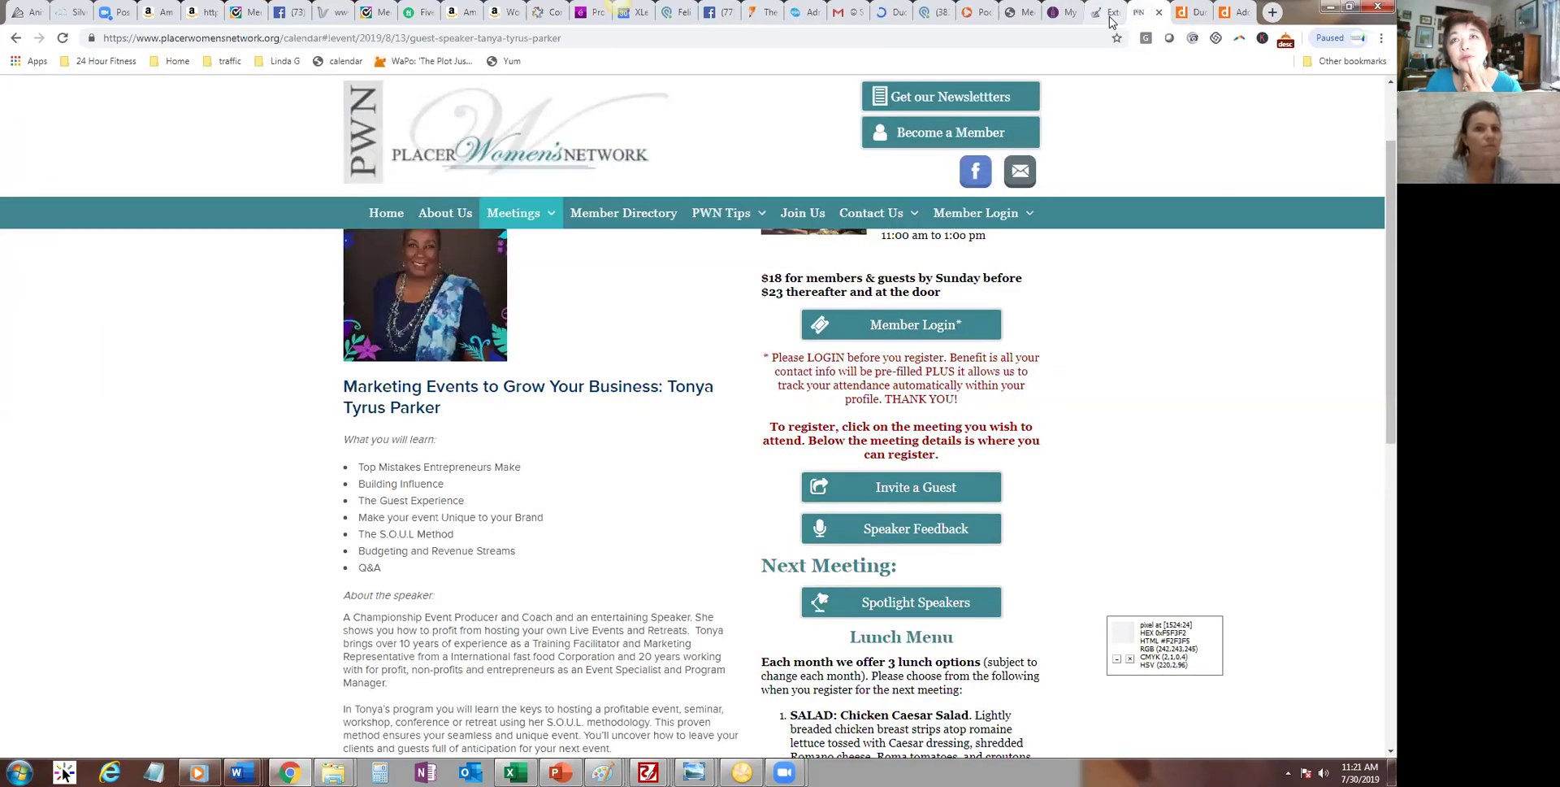
pyautogui.click(1107, 14)
pyautogui.click(1060, 13)
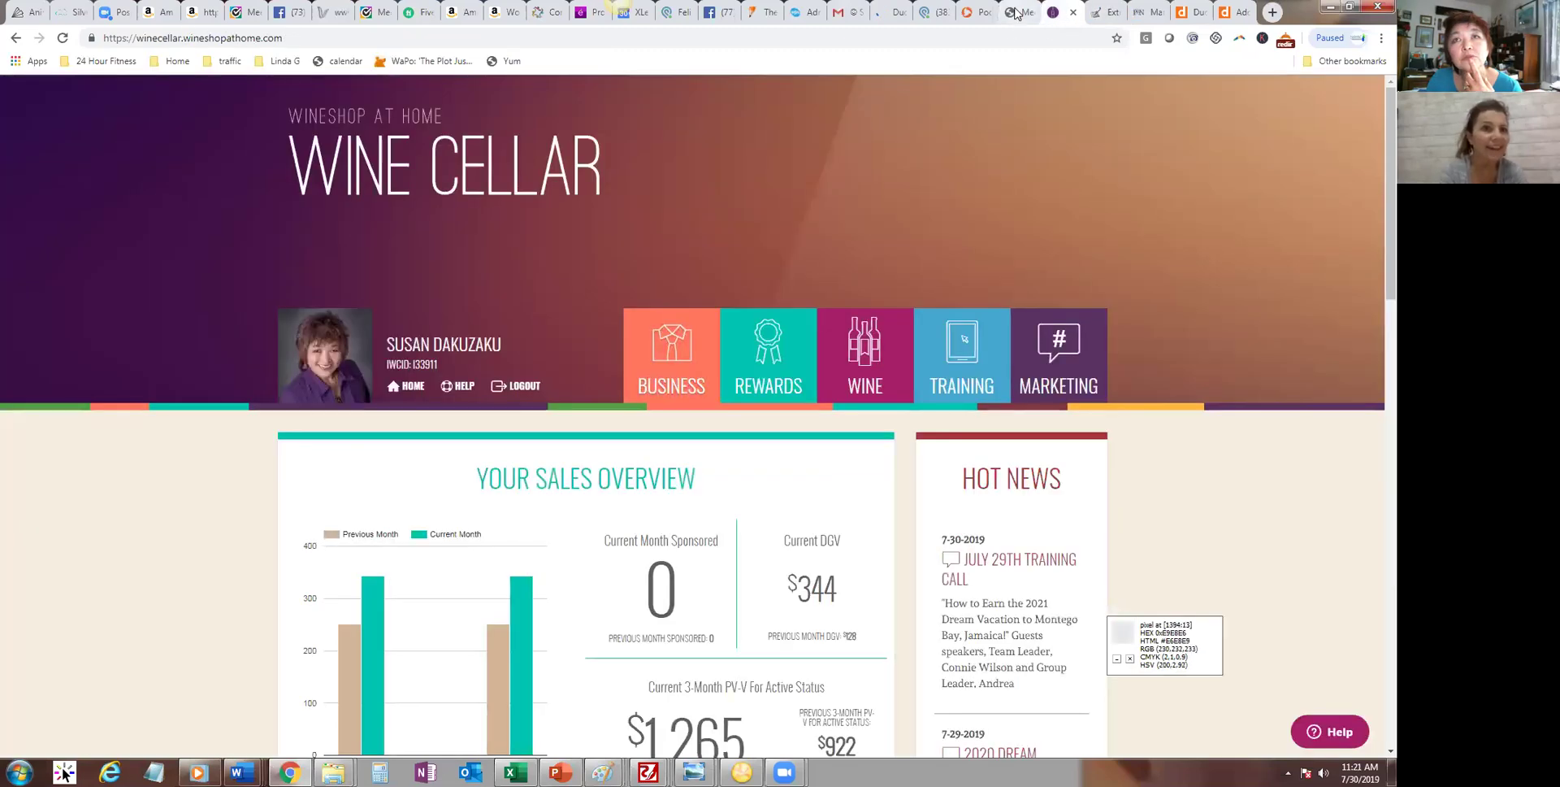
pyautogui.click(1018, 13)
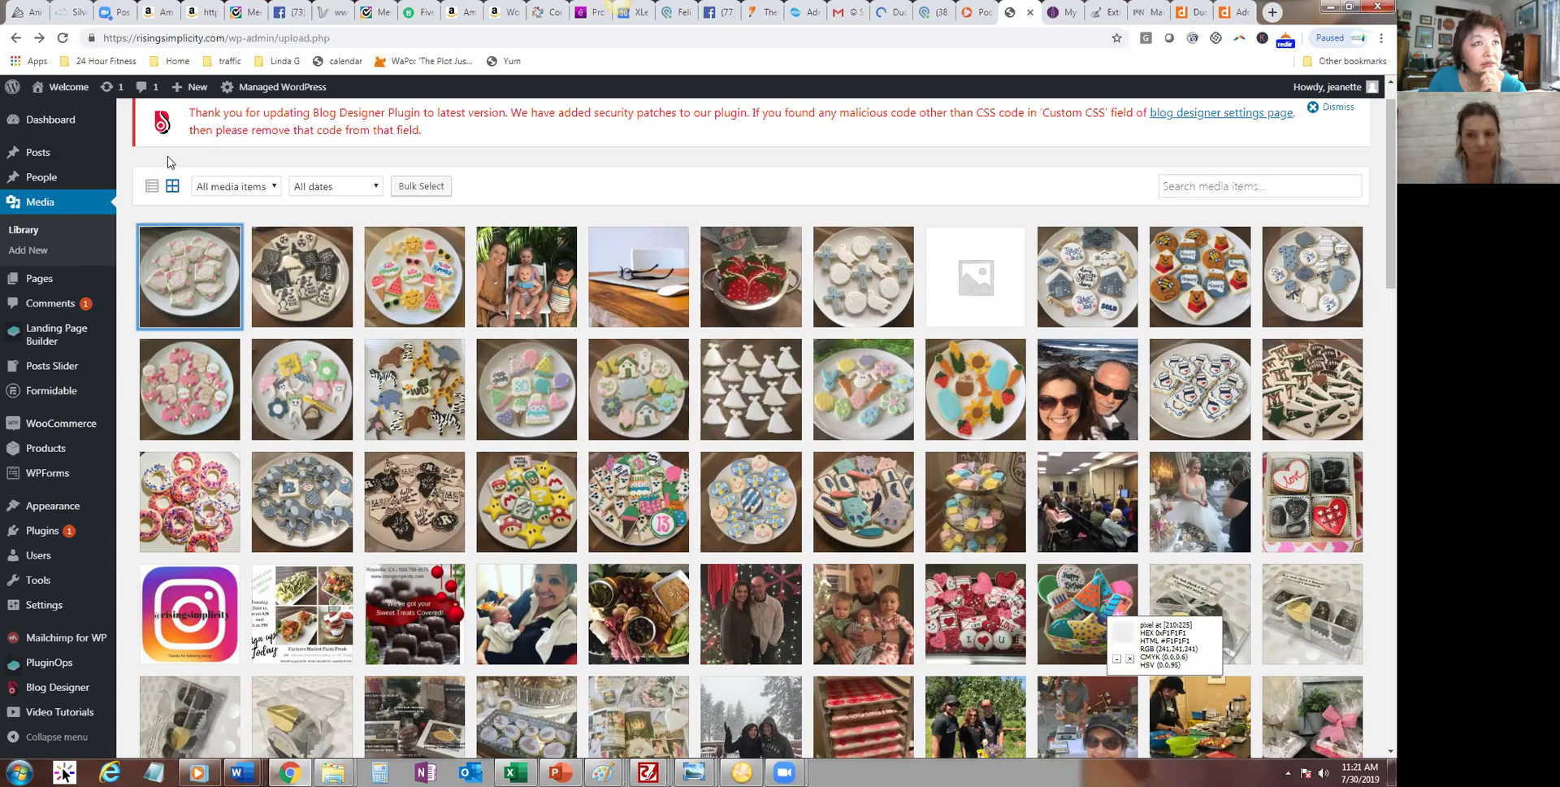
pyautogui.moveTo(277, 95)
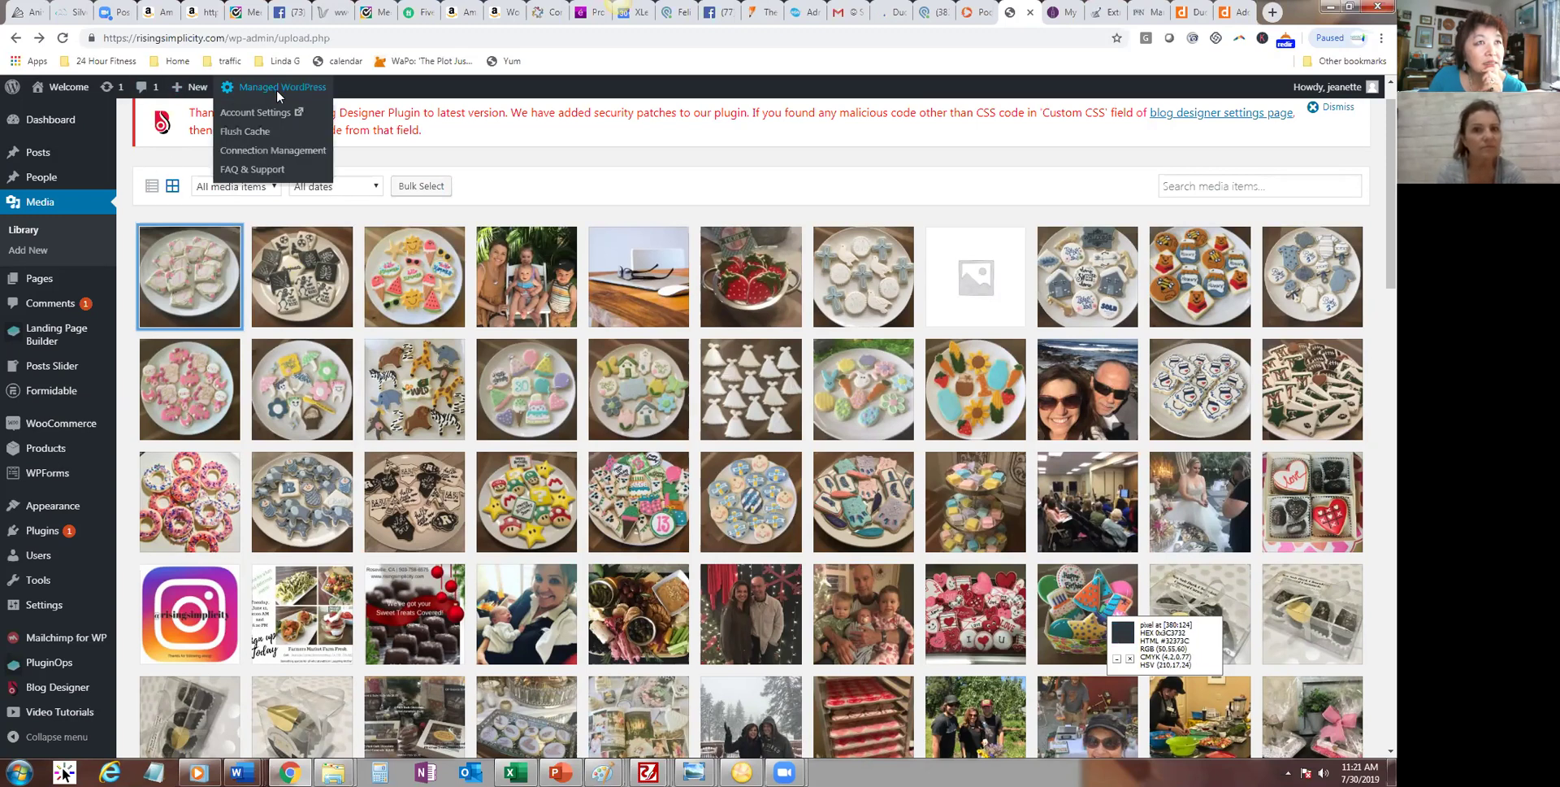
pyautogui.moveTo(173, 95)
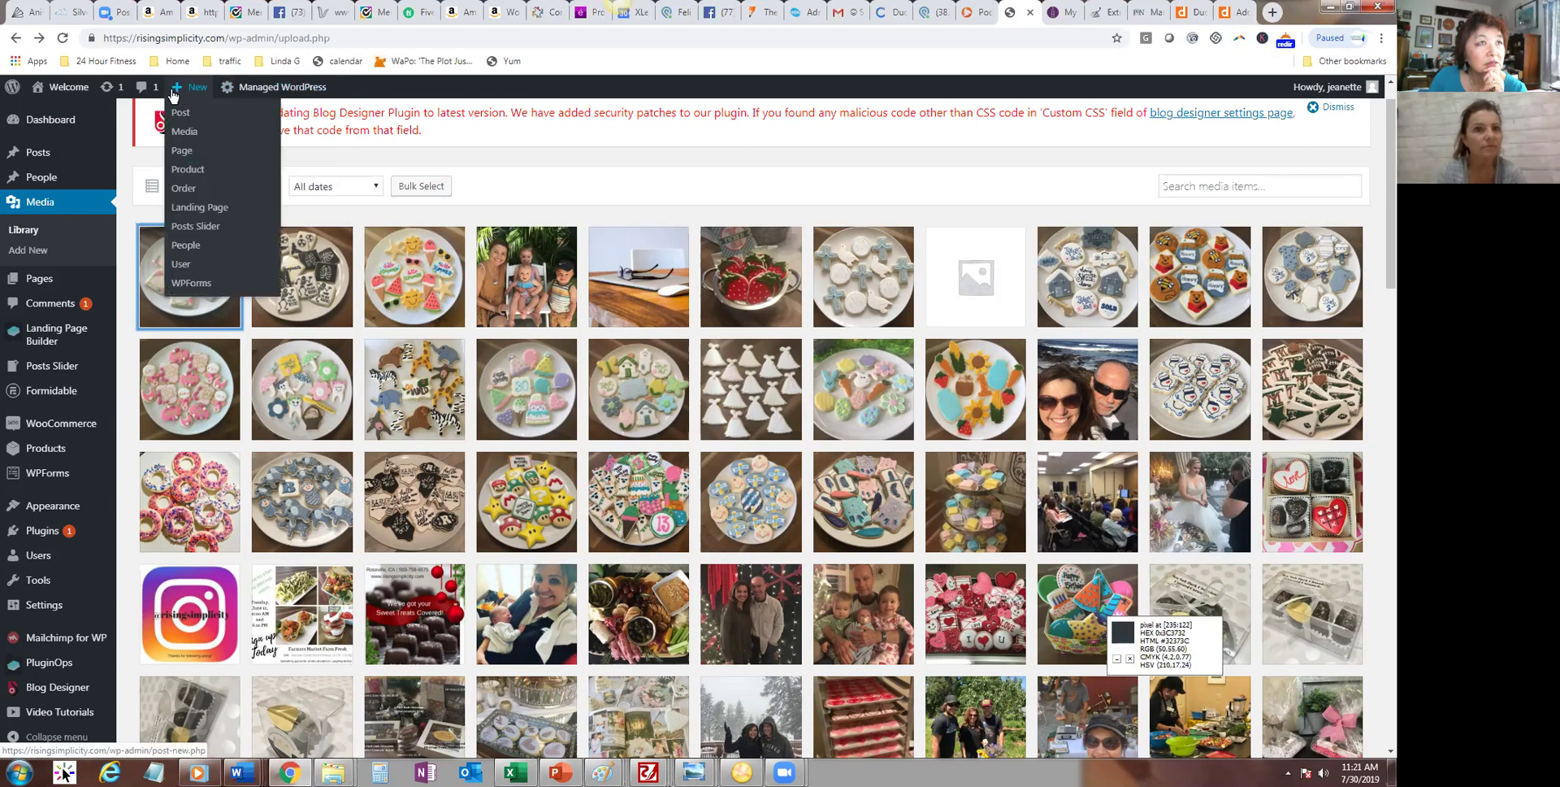
pyautogui.moveTo(71, 97)
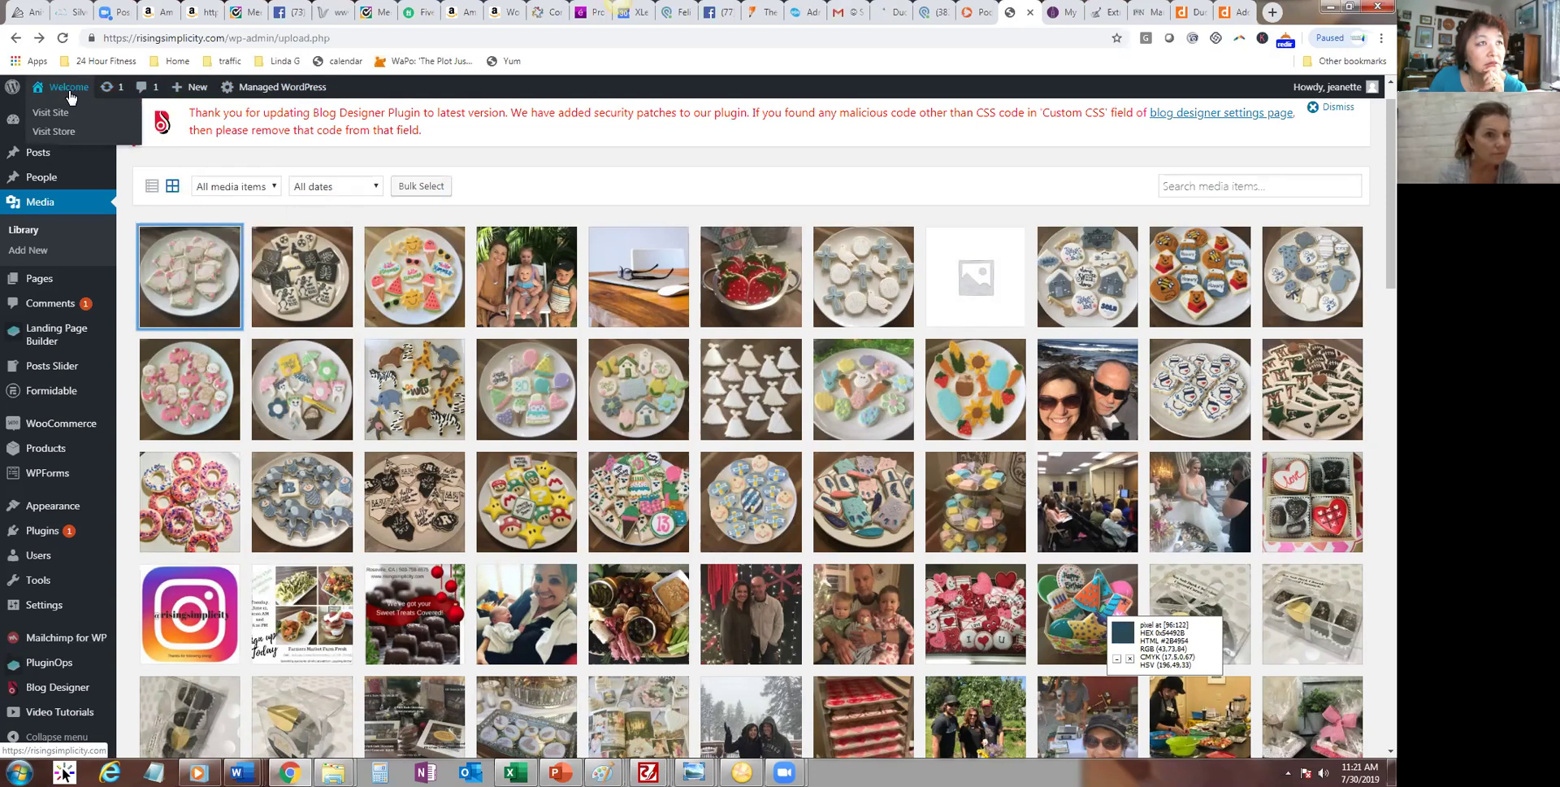
pyautogui.click(55, 121)
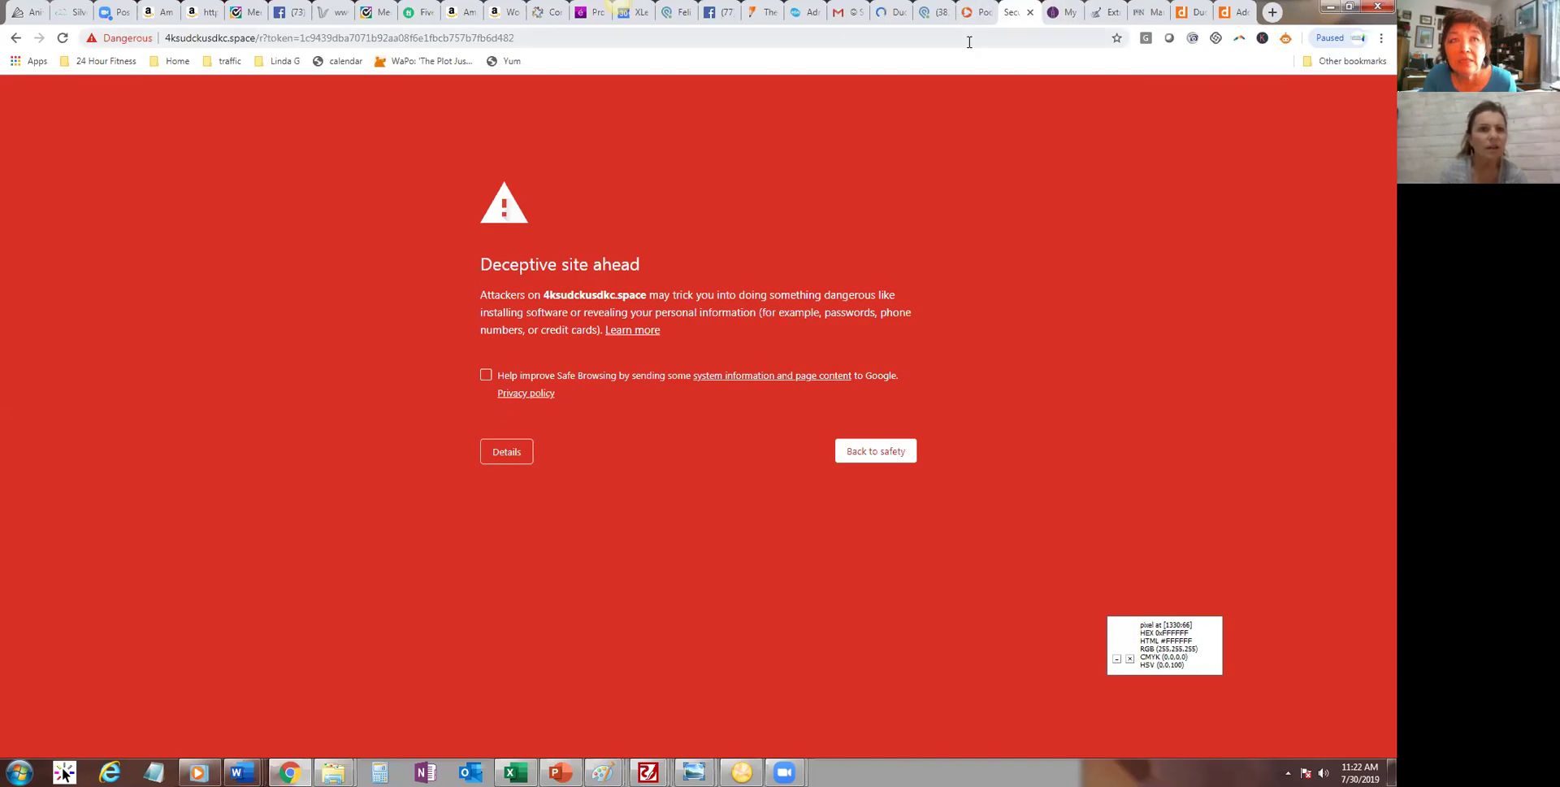
# Step: Leave the blocked website page and return to the Play Page in the Duda editor
pyautogui.click(16, 42)
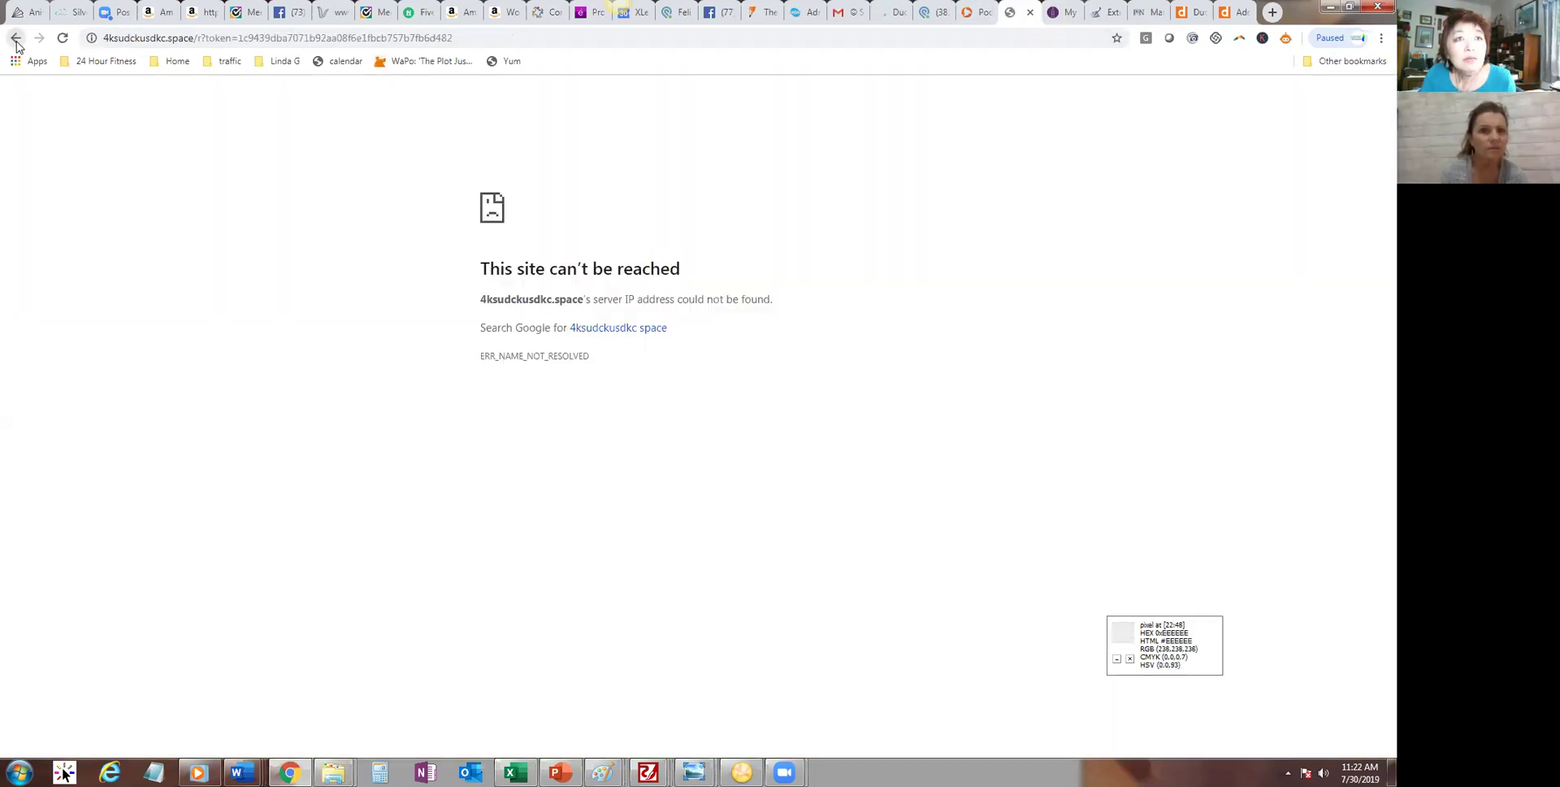
pyautogui.click(971, 13)
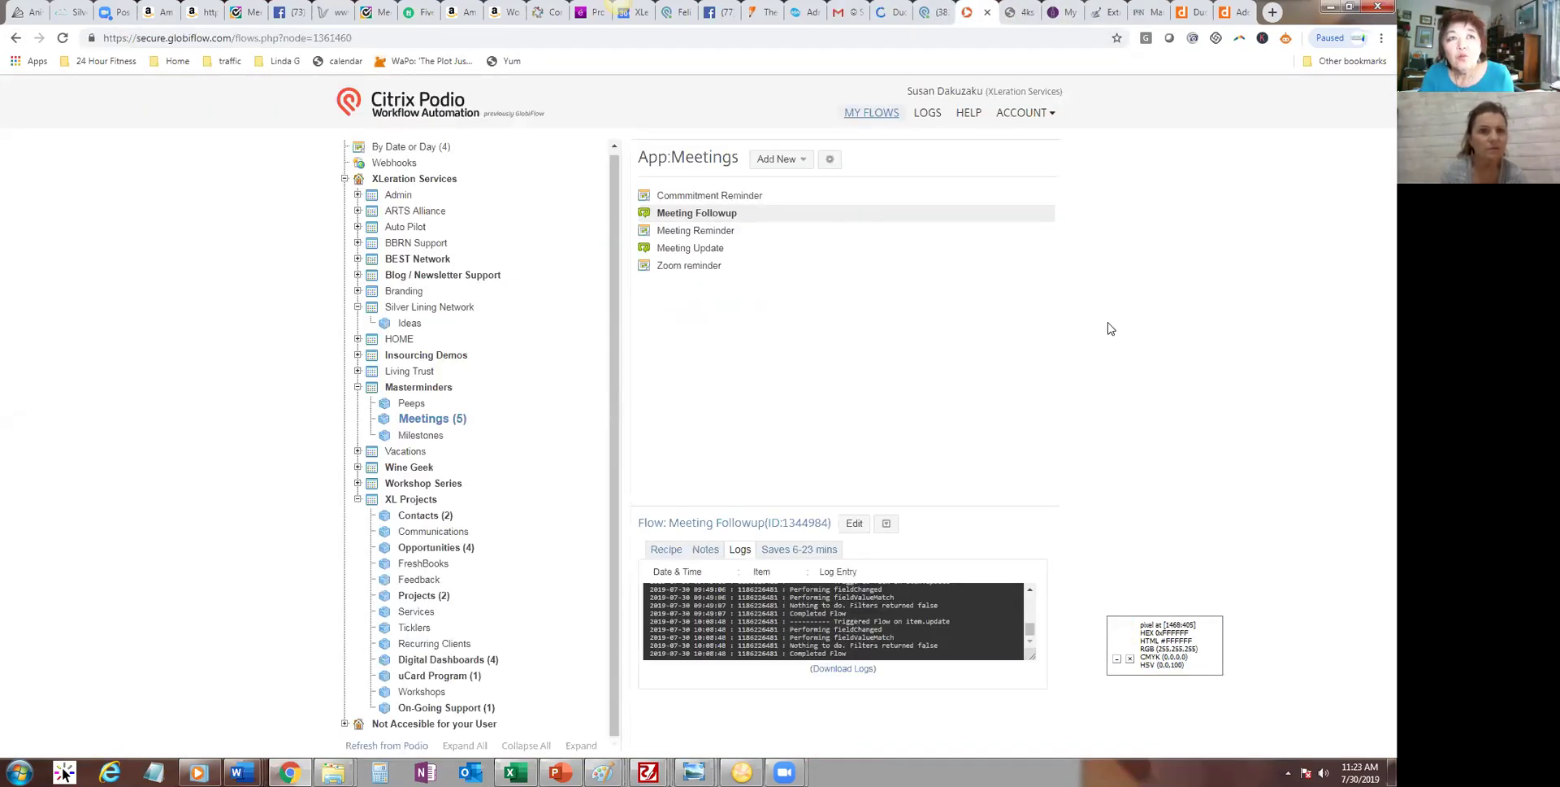
pyautogui.click(1229, 13)
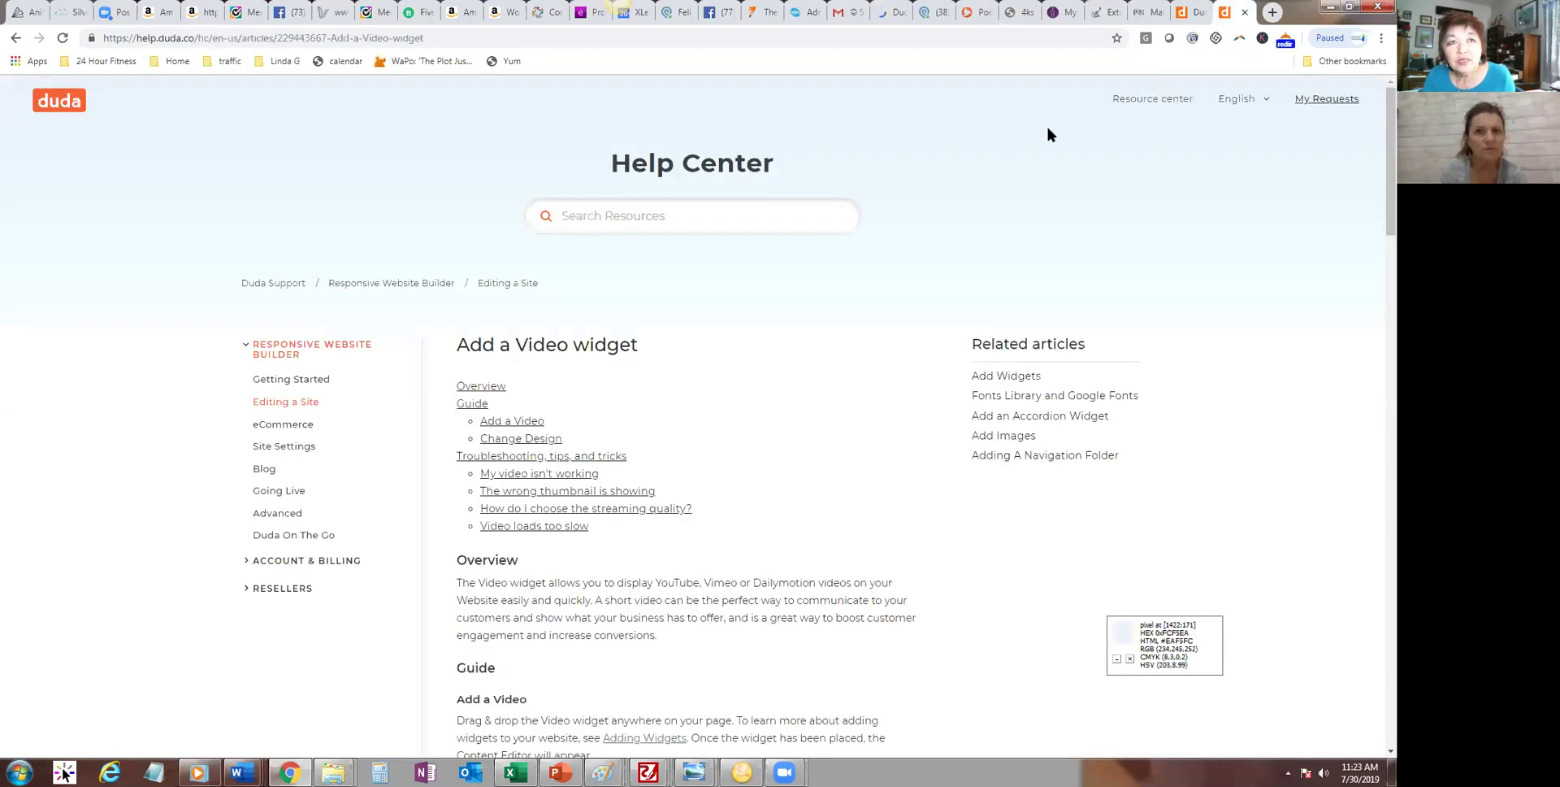
pyautogui.click(1186, 12)
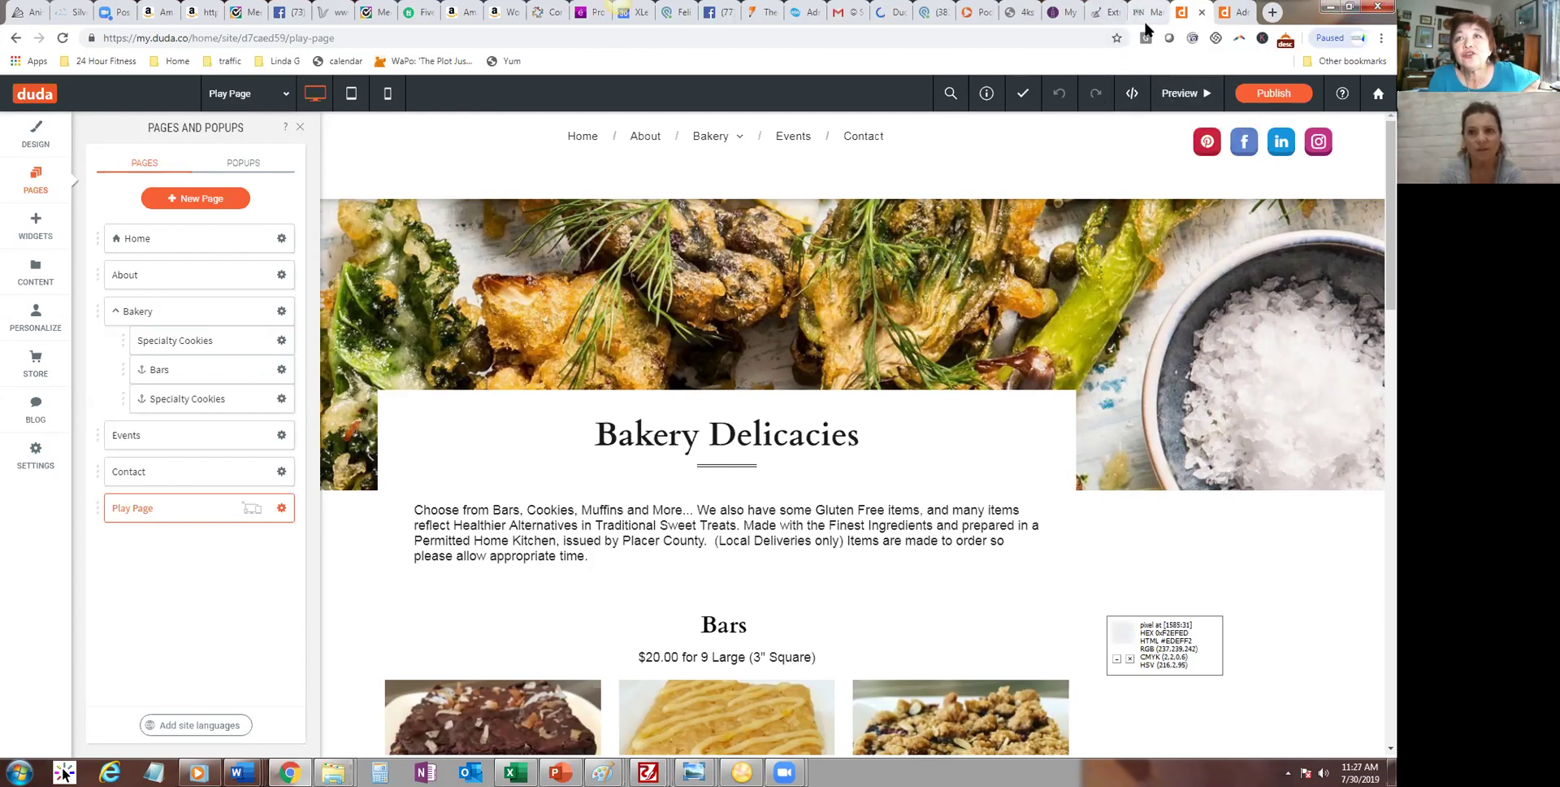
# Step: Go back to the WordPress media library and check its bulk selection mode, then cancel the selection
pyautogui.click(1098, 20)
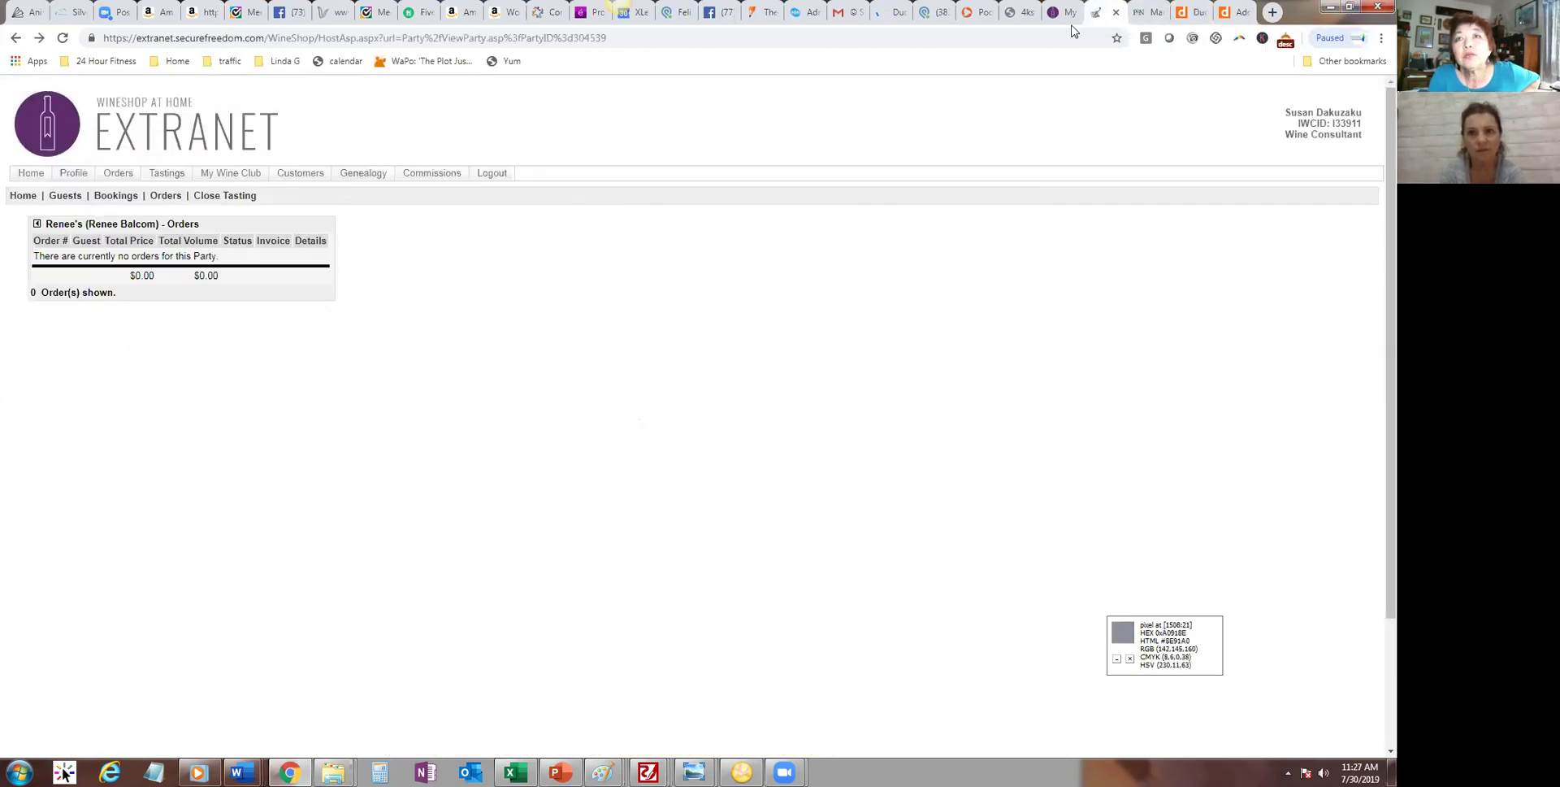
pyautogui.click(1011, 14)
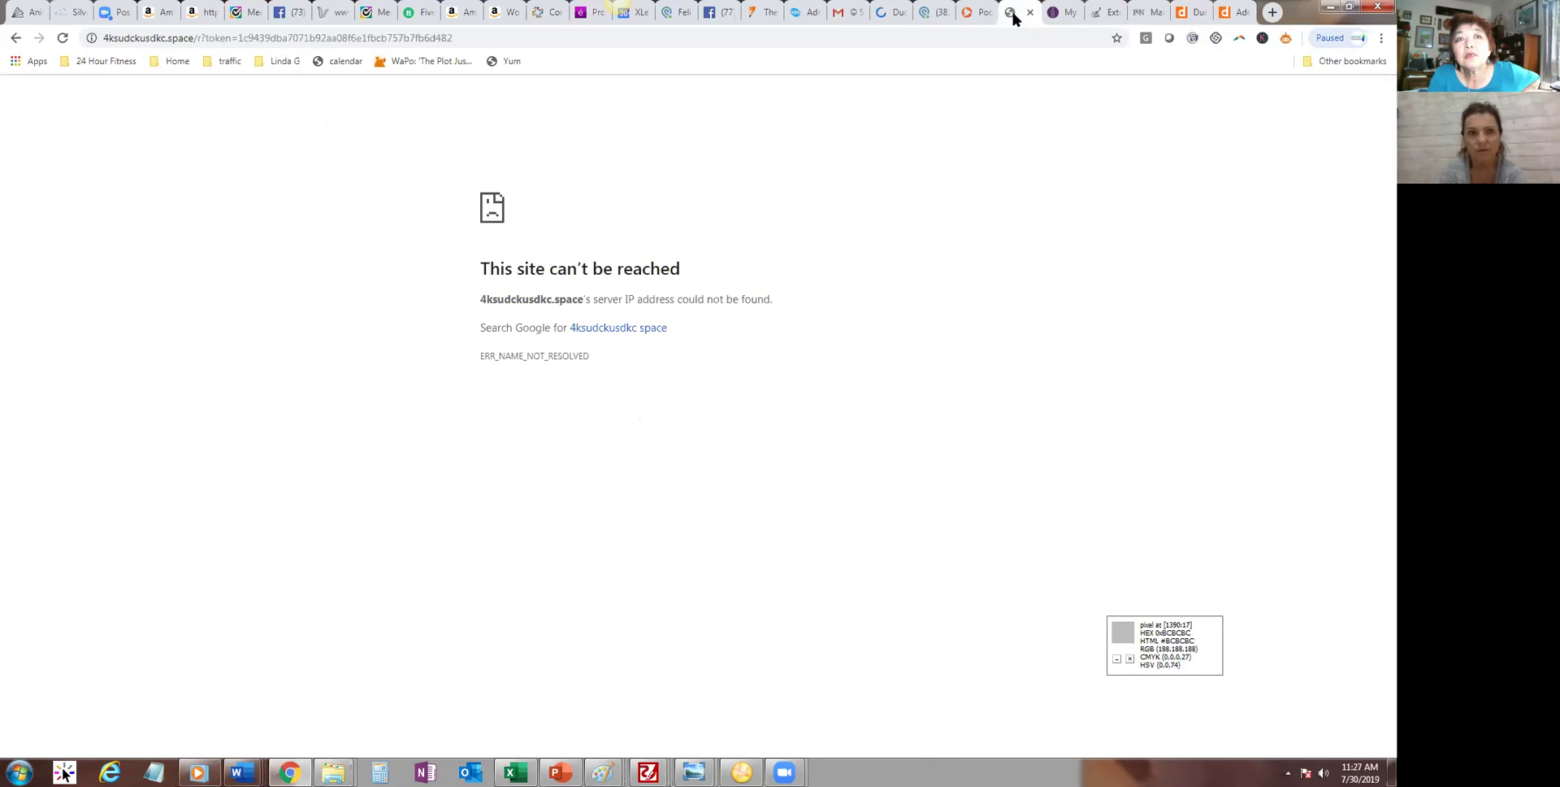
pyautogui.click(16, 41)
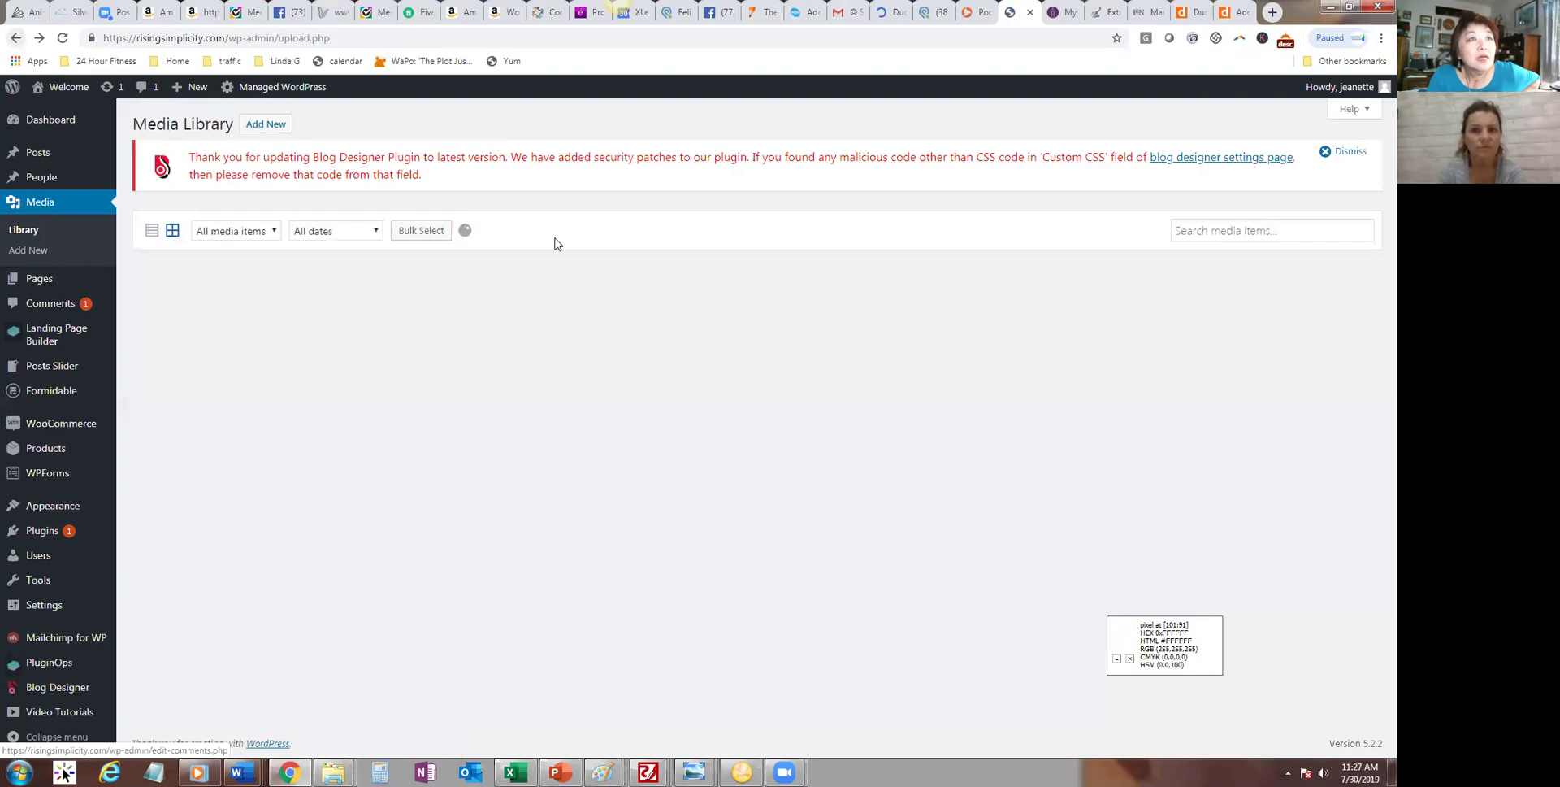
pyautogui.moveTo(52, 341)
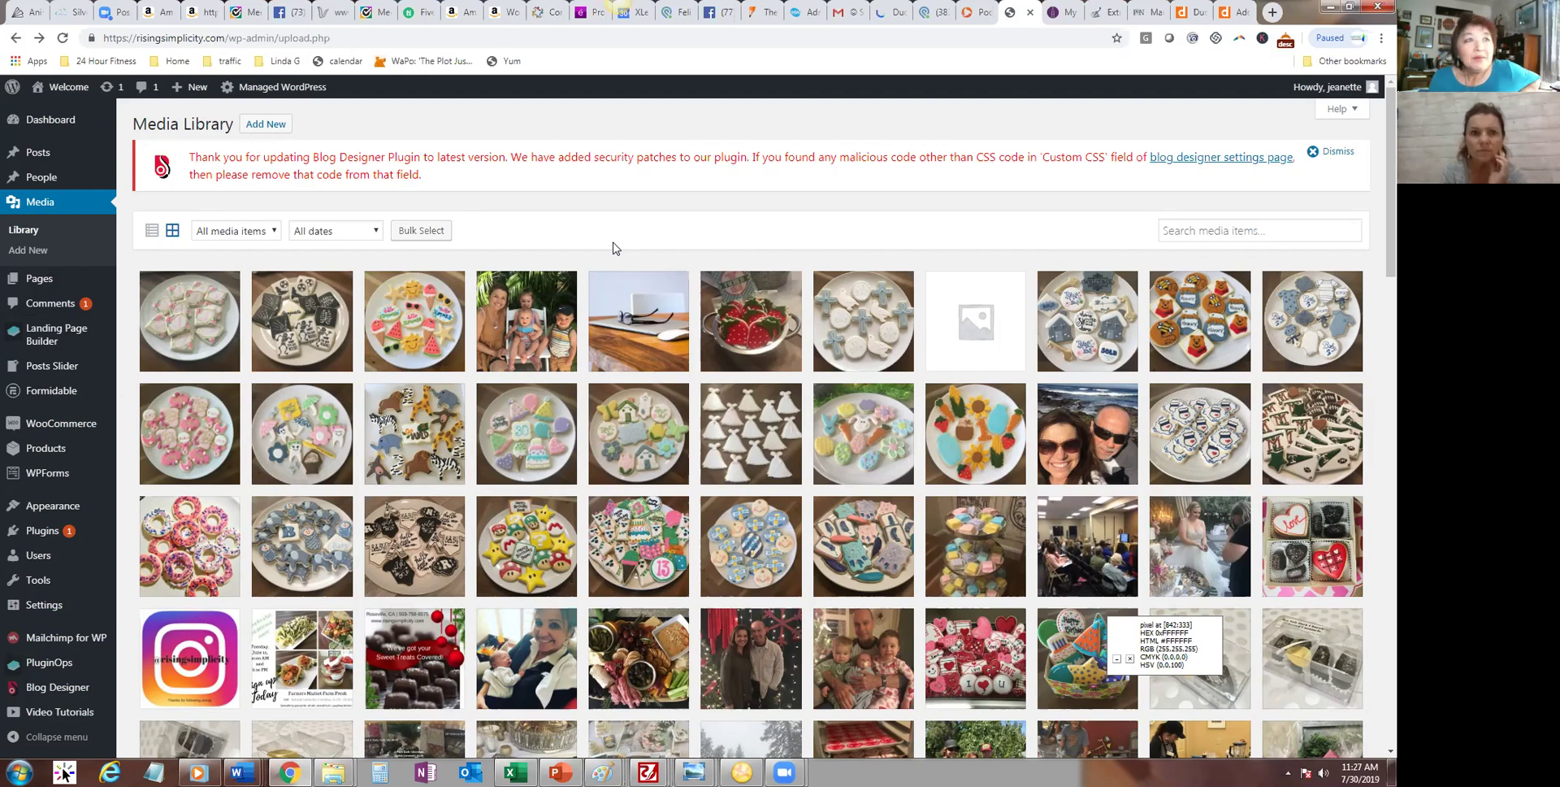
pyautogui.click(418, 230)
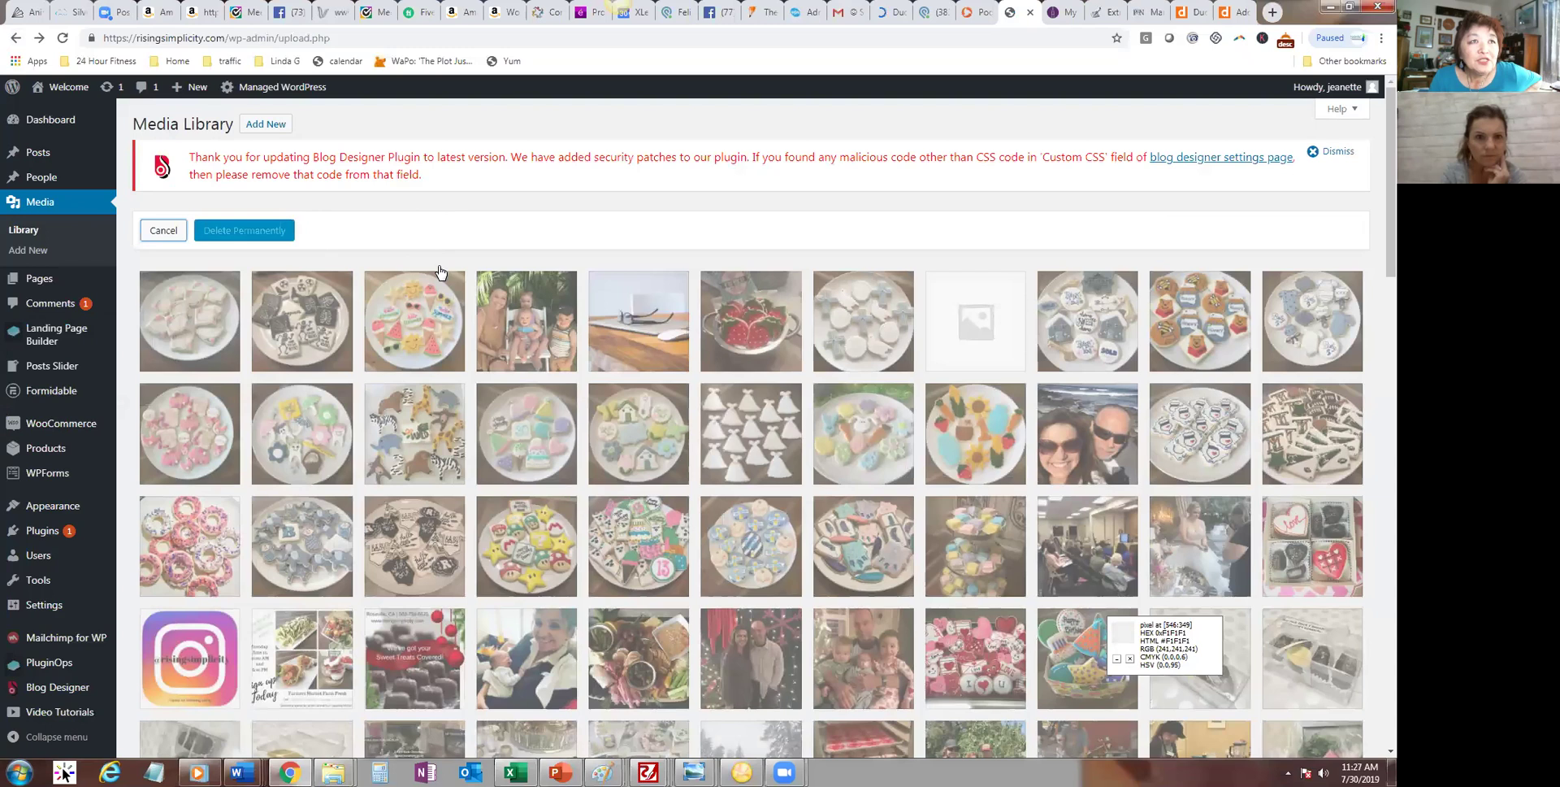
pyautogui.click(167, 236)
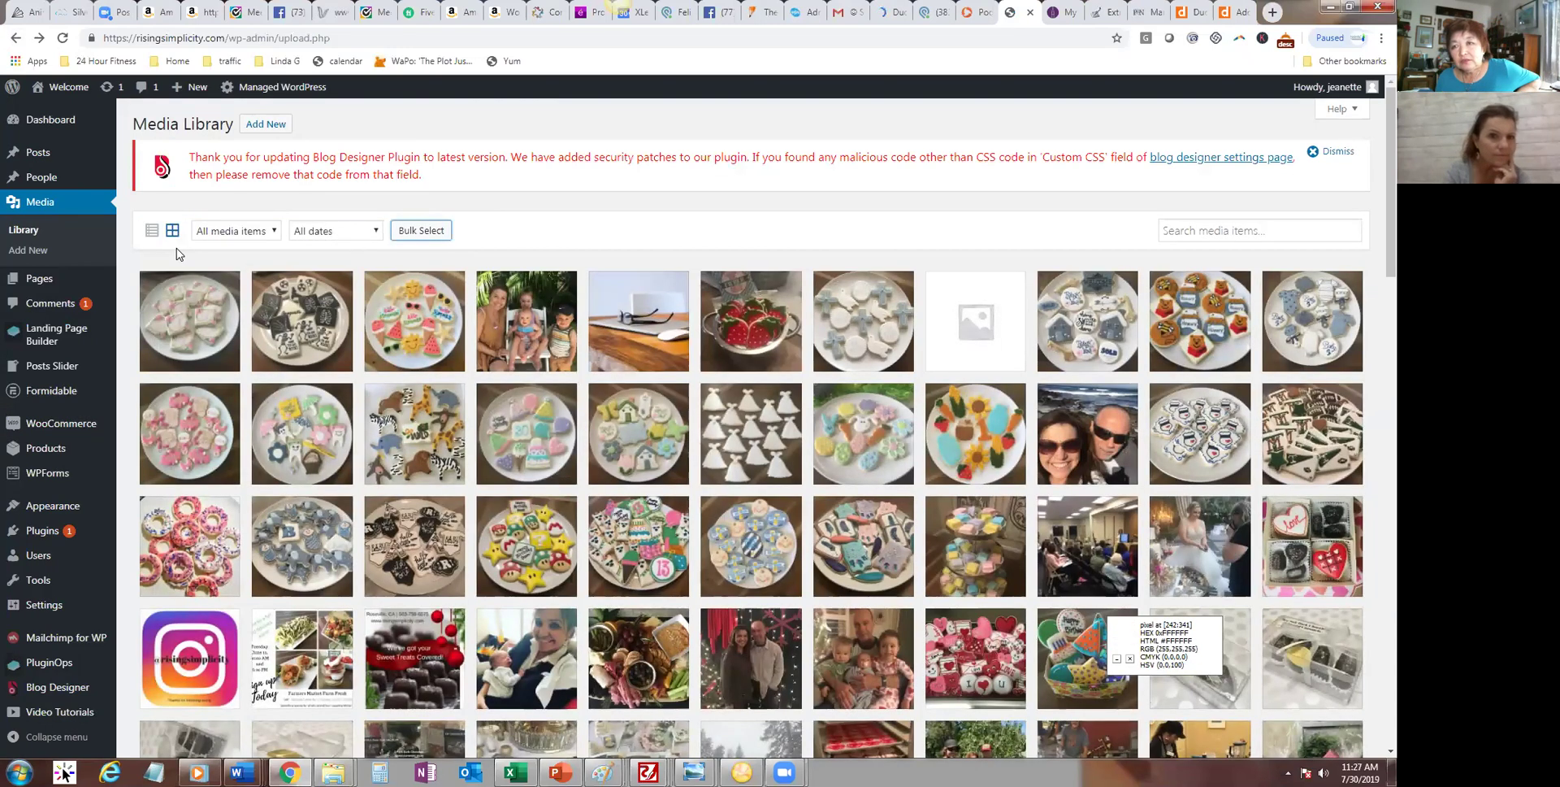
# Step: Check the first cookie photo's attachment details and image saving options, then close the details
pyautogui.click(198, 331)
pyautogui.rightClick(484, 306)
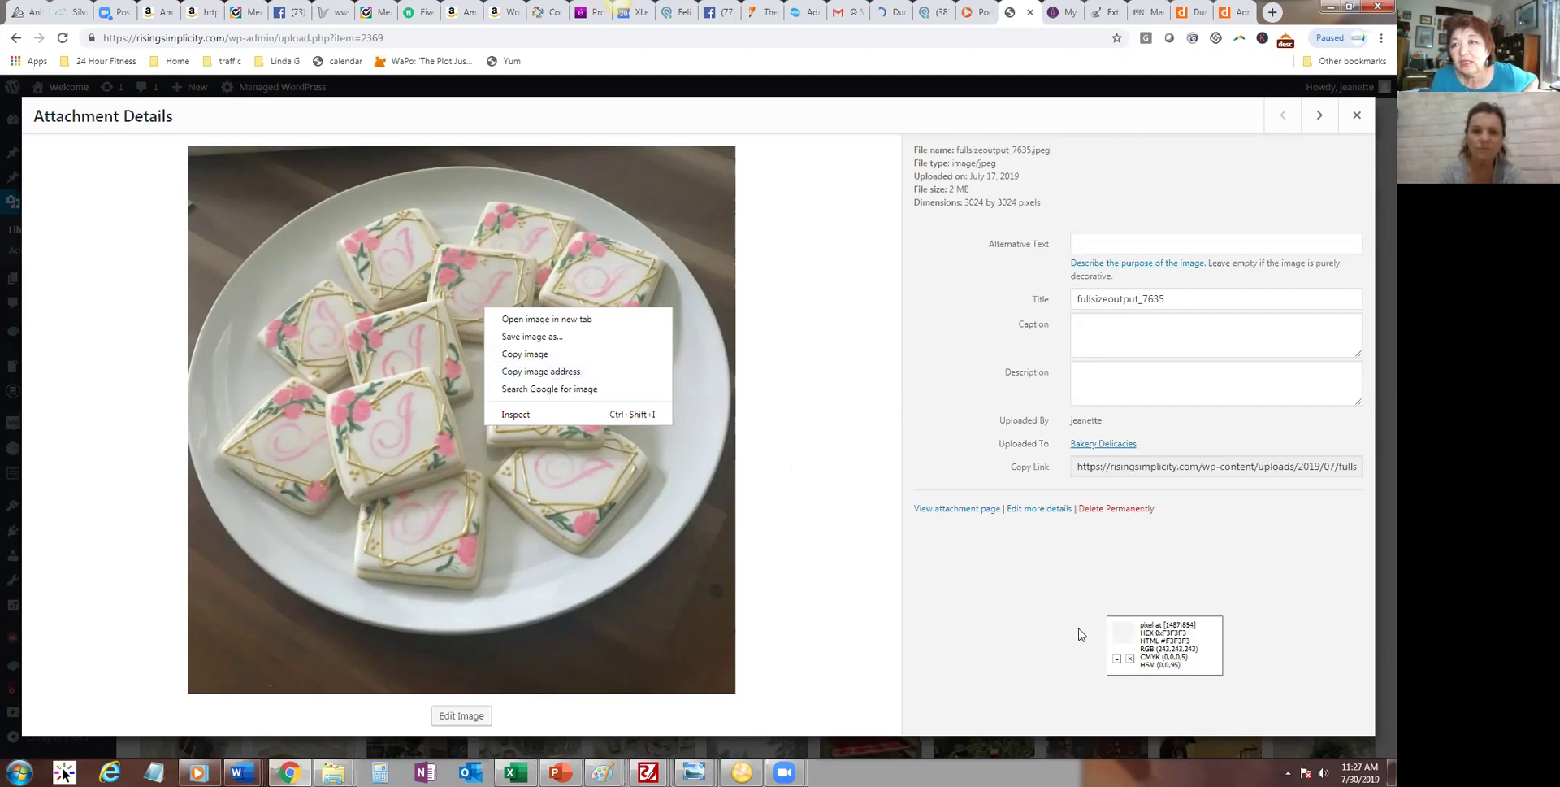
pyautogui.press('Escape')
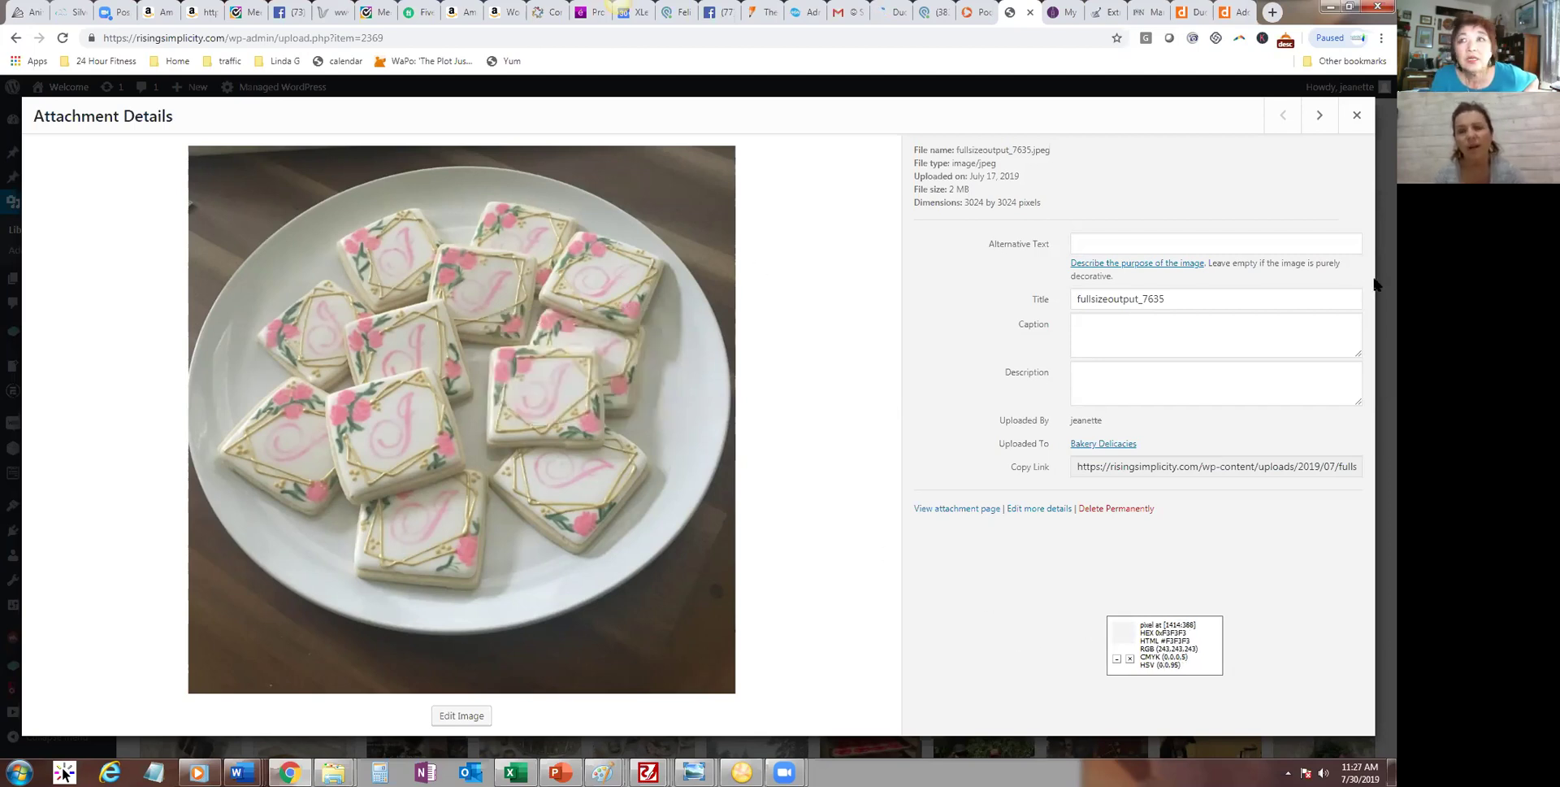
pyautogui.click(1356, 114)
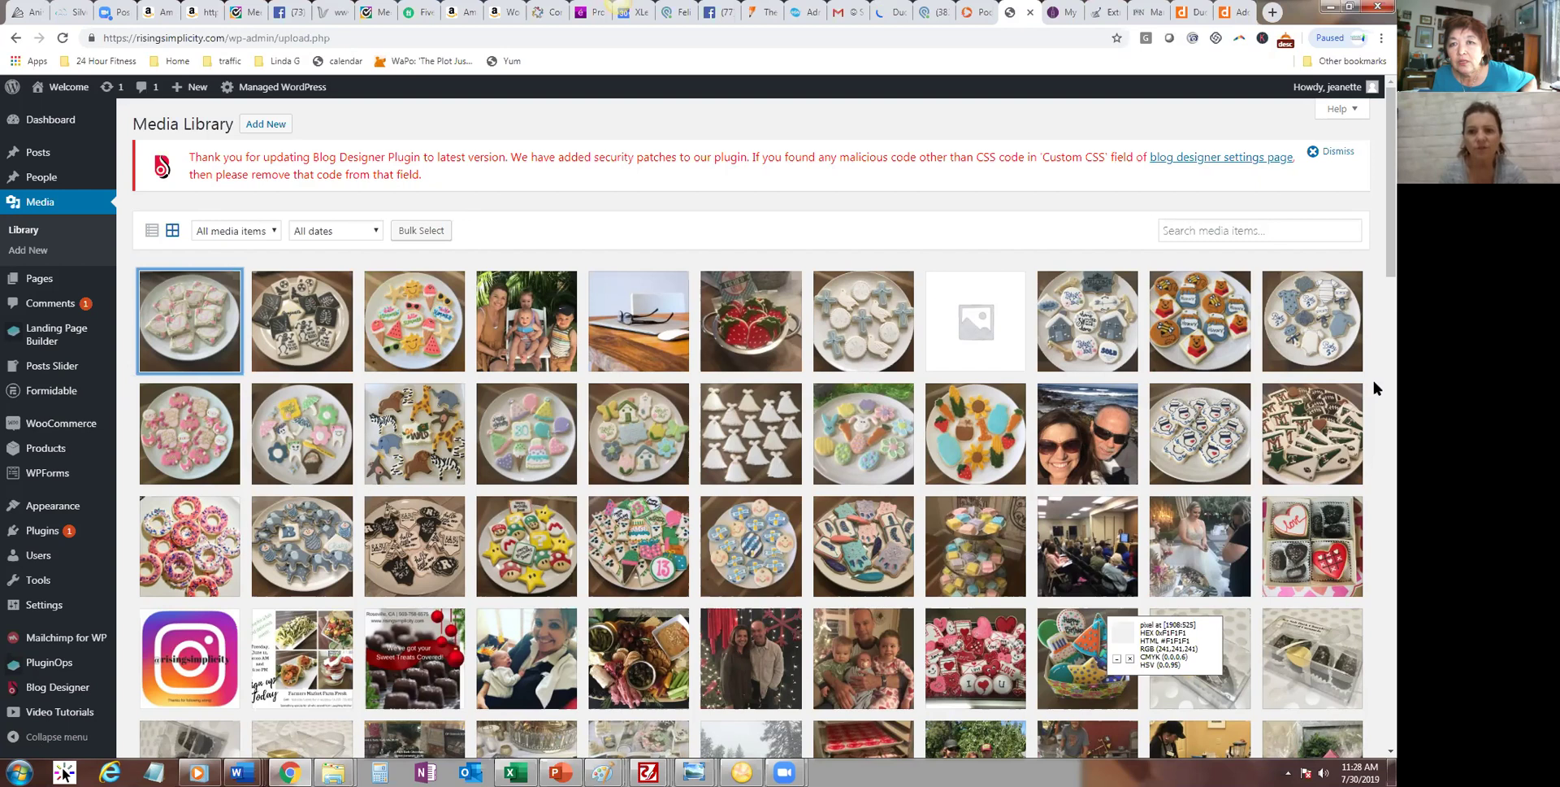
# Step: Switch to Duda and review the Cookies image folder and the image upload dialog, then close both without uploading
pyautogui.click(1188, 12)
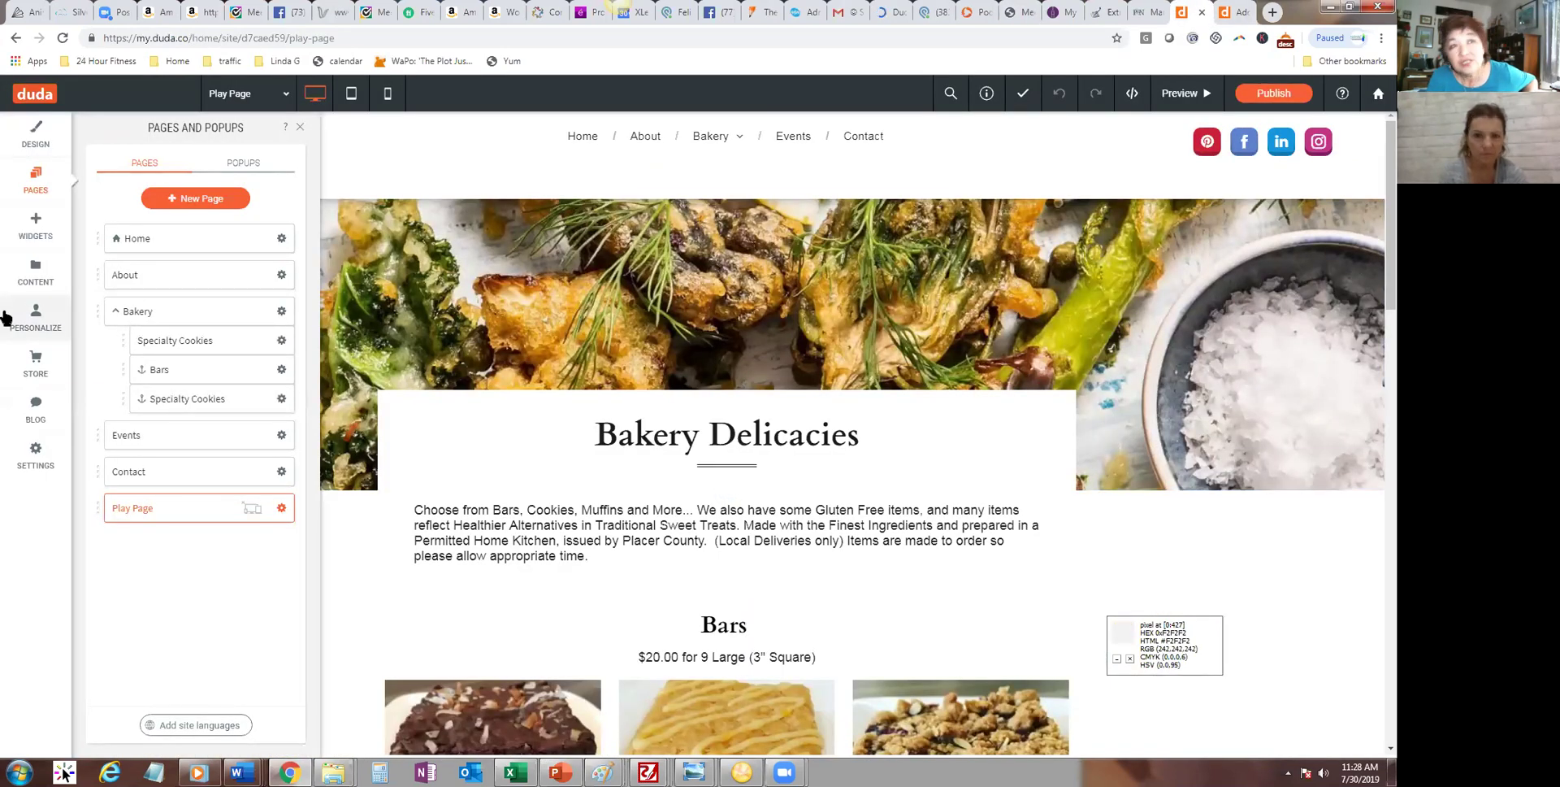
pyautogui.click(35, 270)
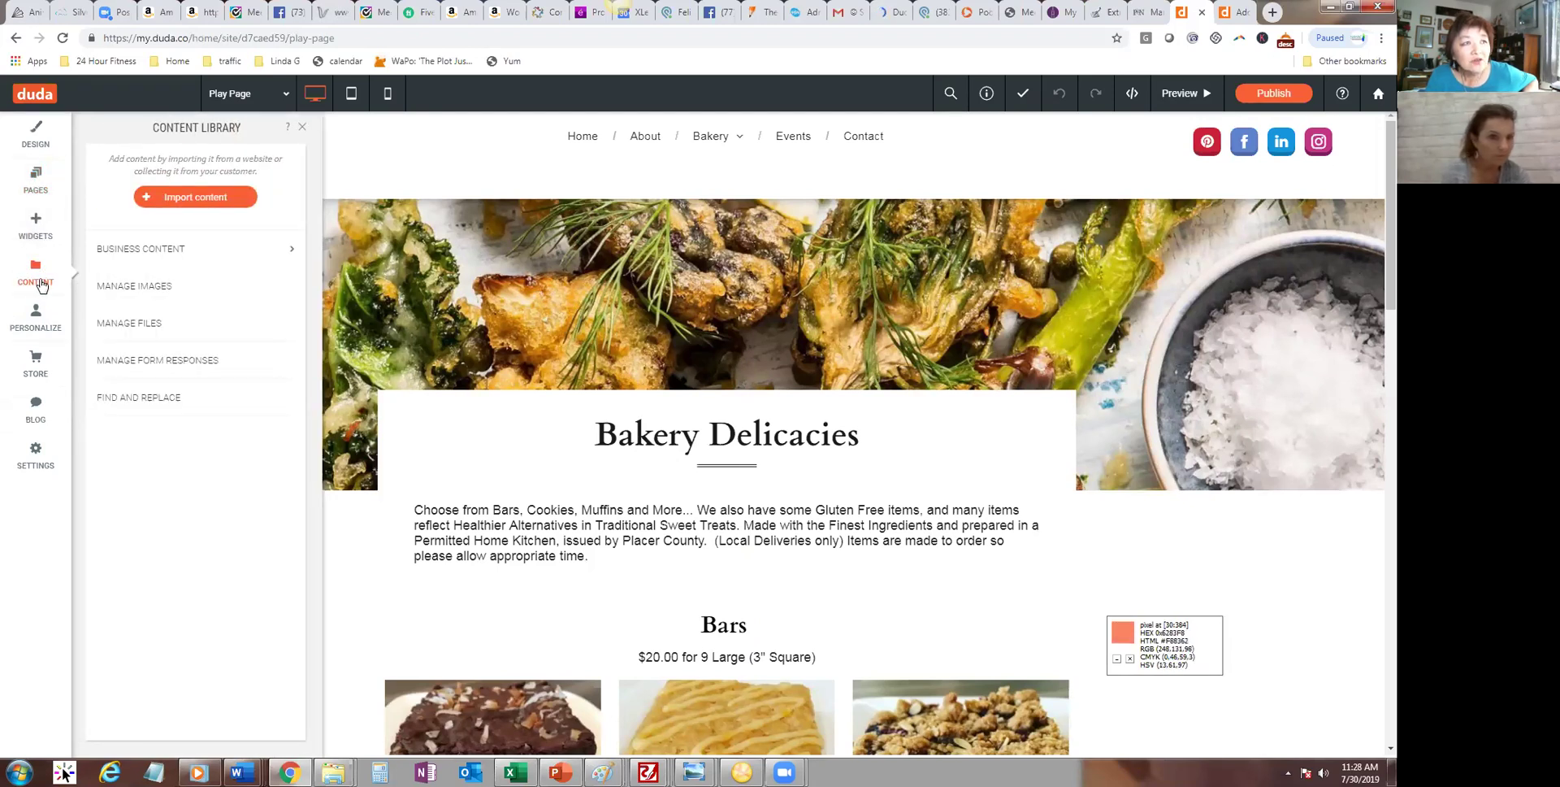
pyautogui.click(122, 298)
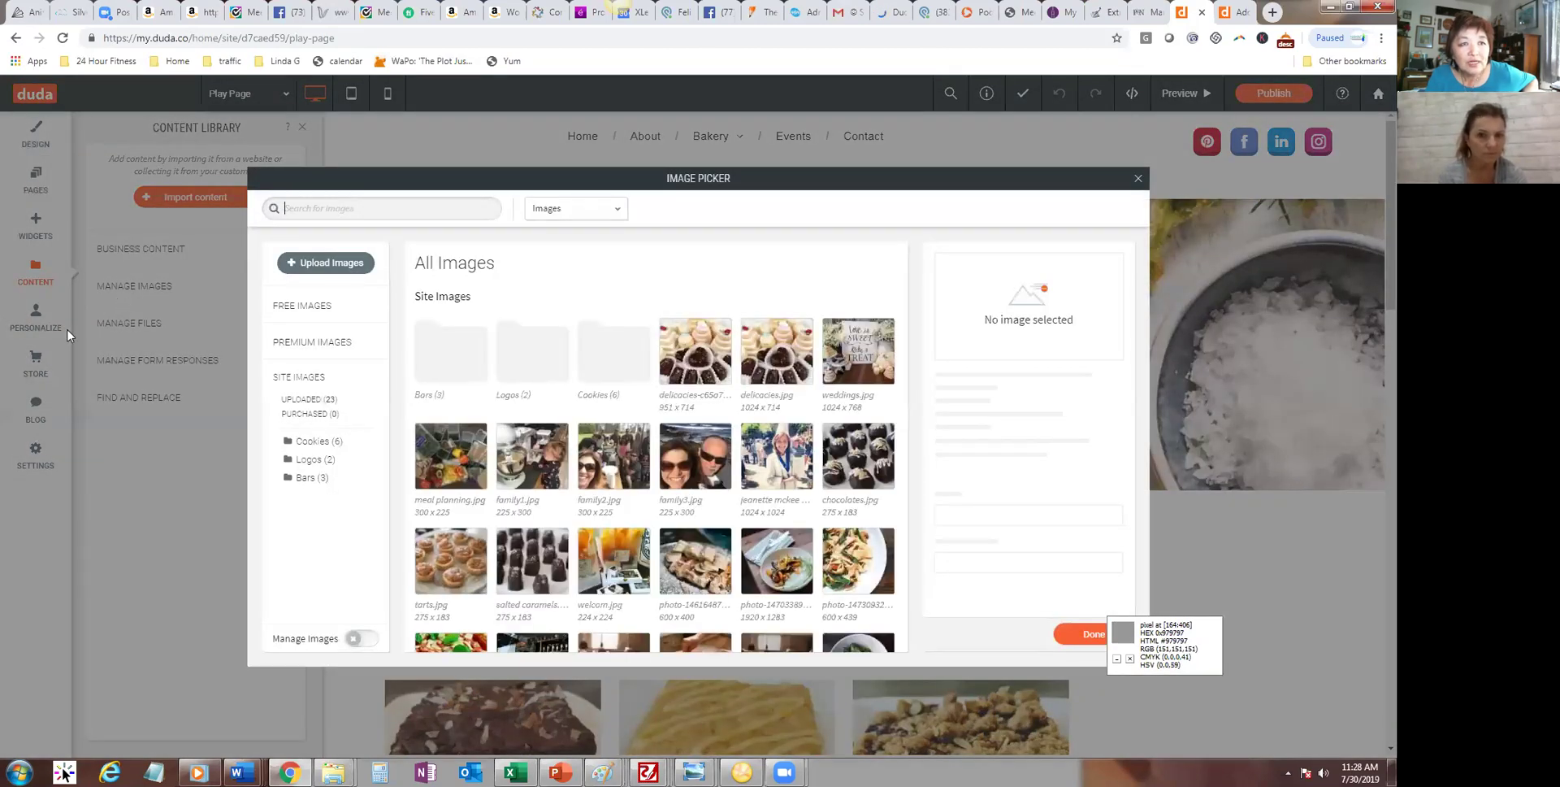
pyautogui.click(316, 443)
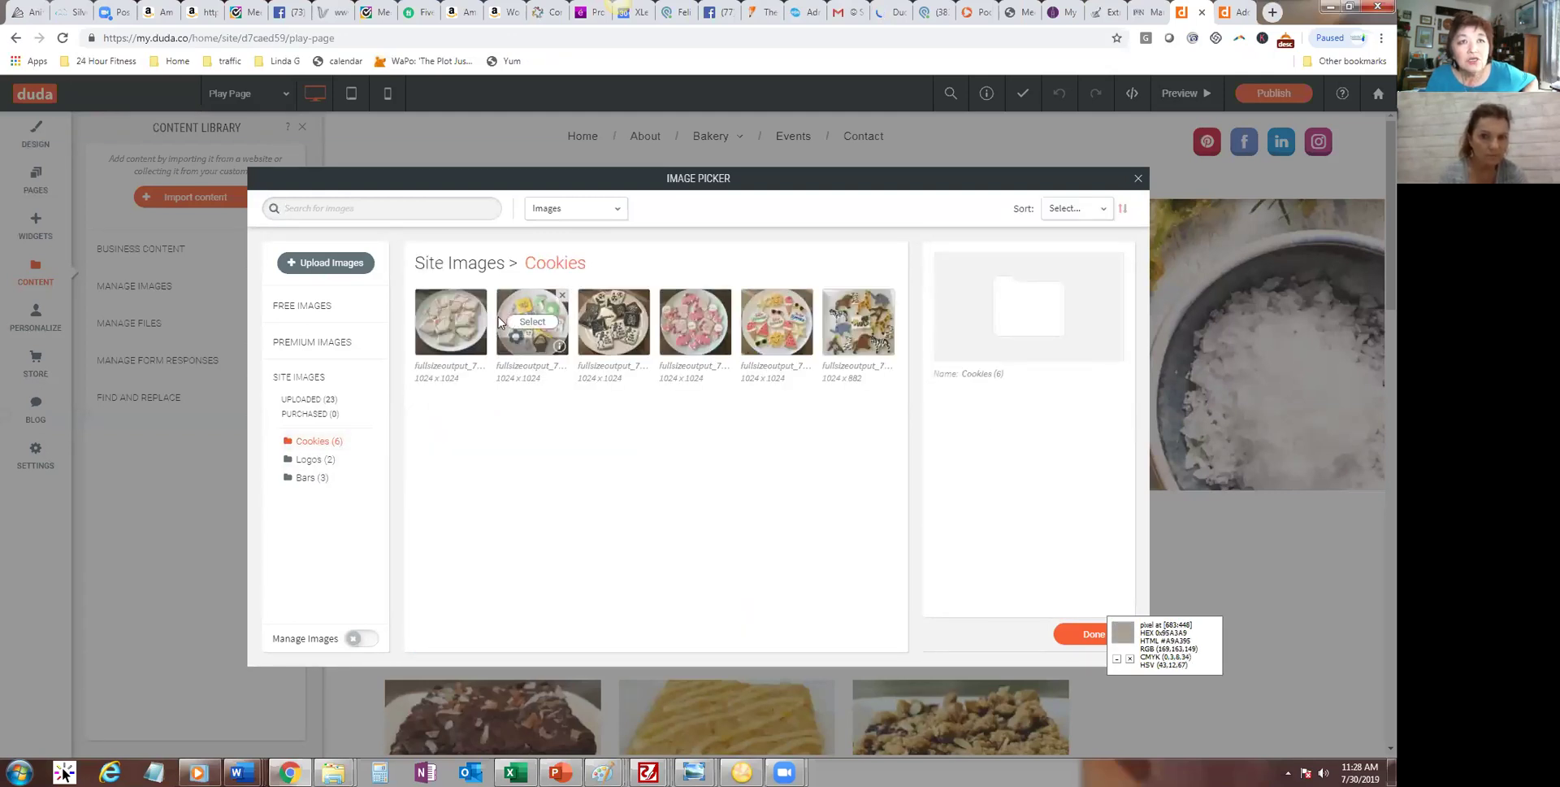
pyautogui.click(343, 272)
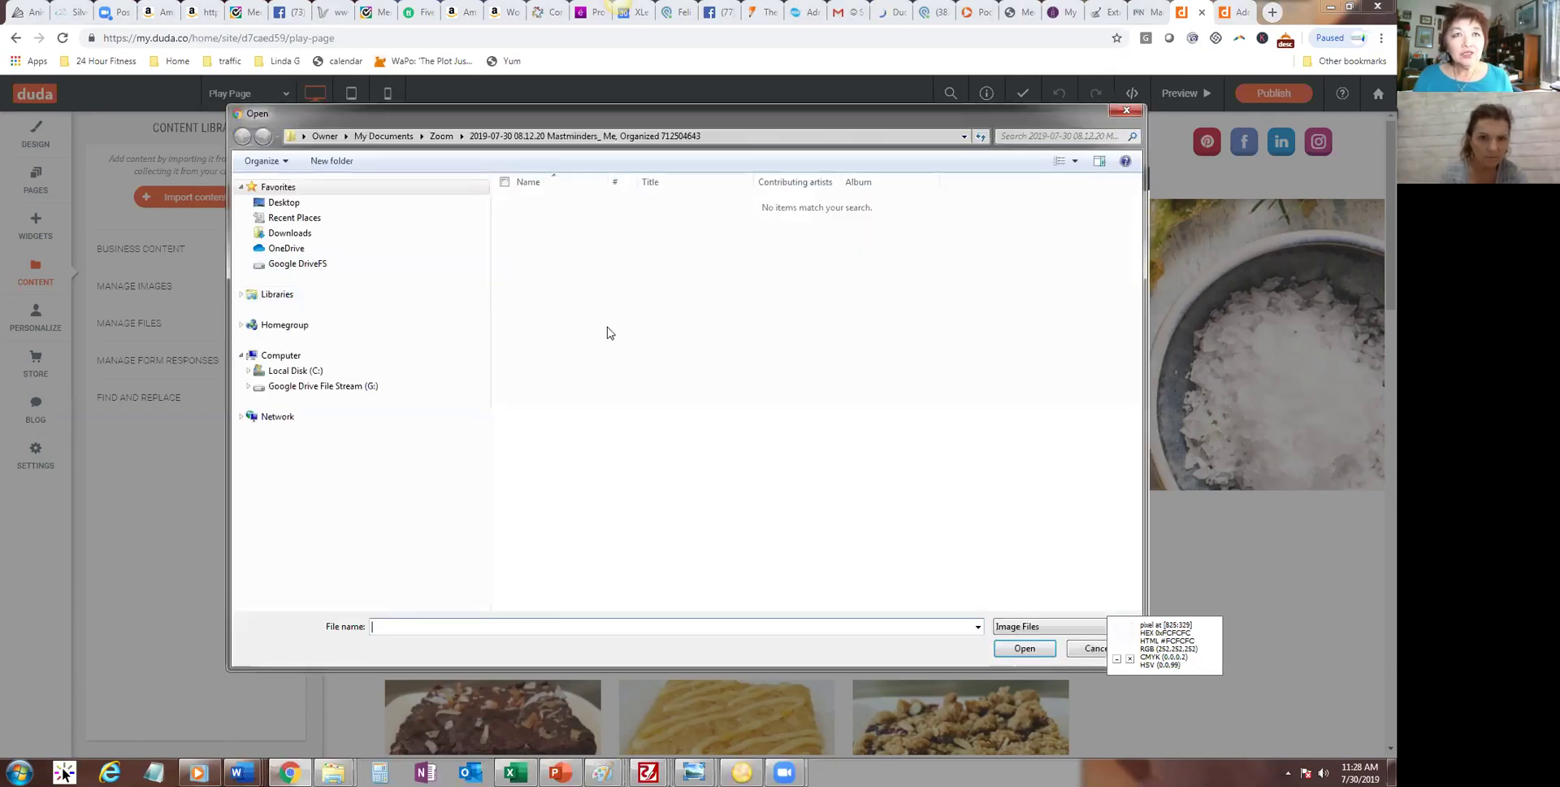
pyautogui.click(1127, 112)
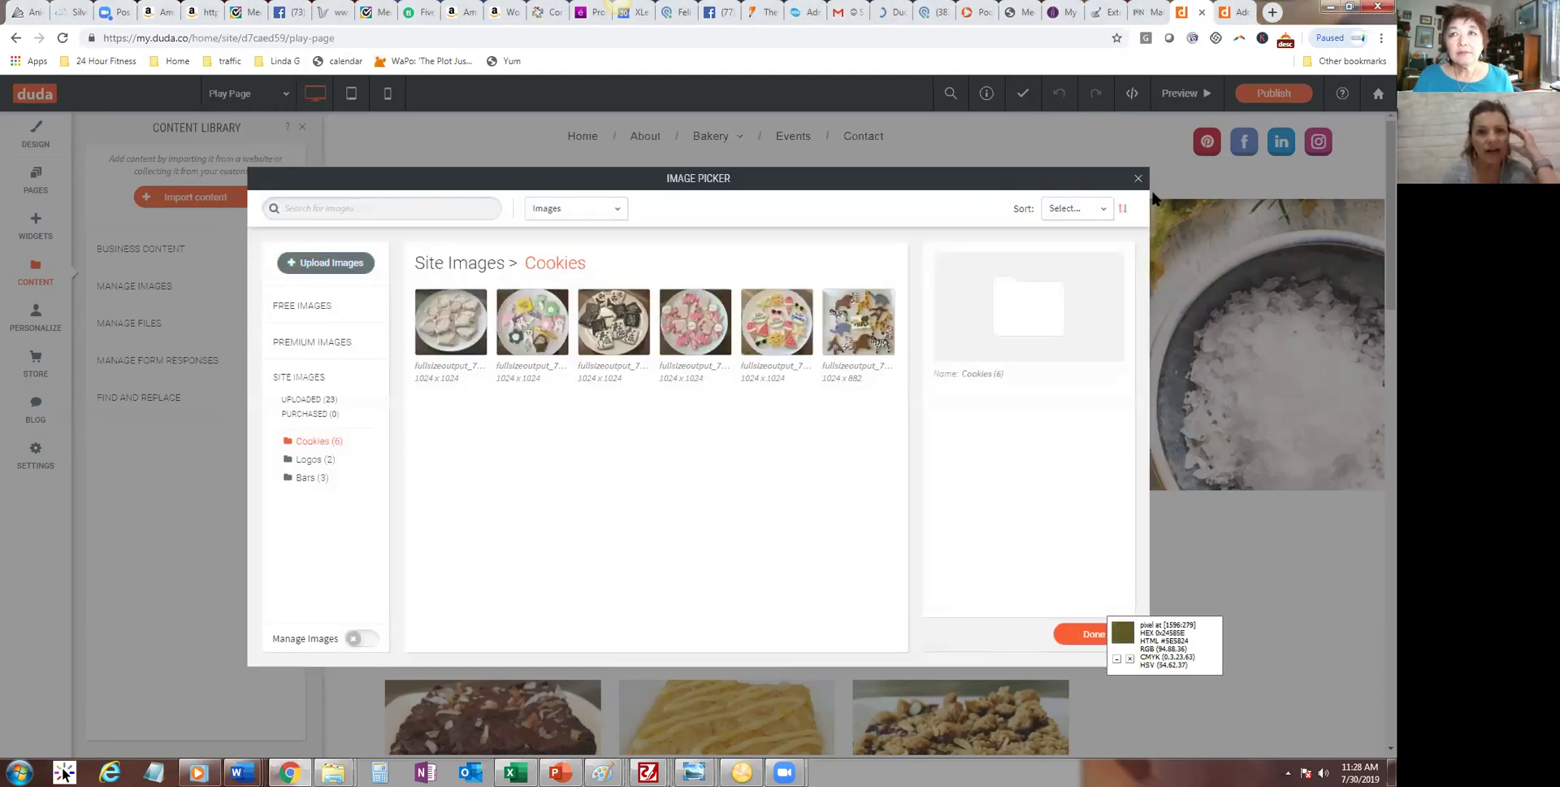
pyautogui.click(1139, 181)
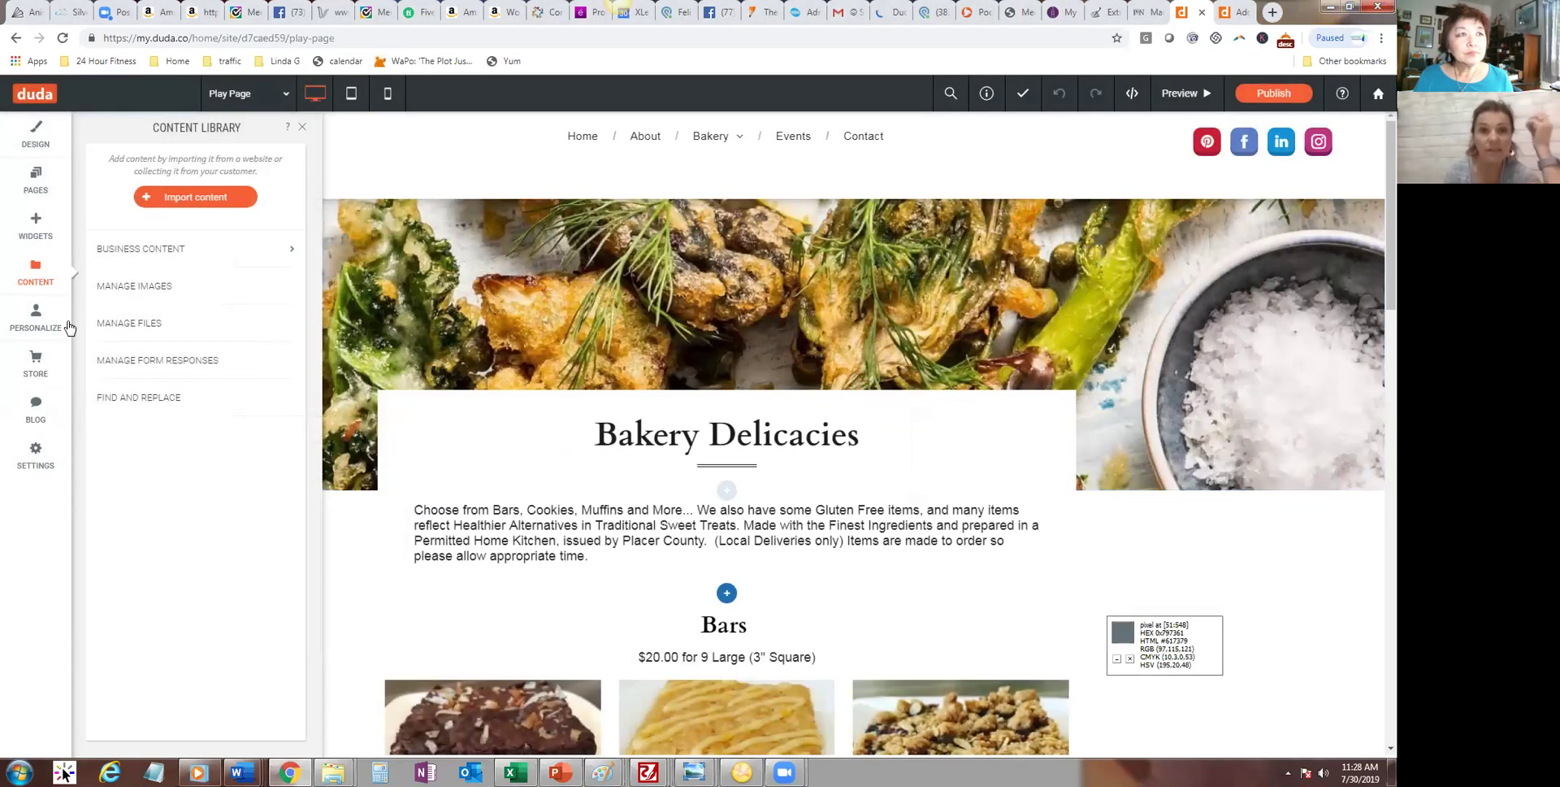
# Step: Review the Bars image folder with image management turned on, then close the image picker
pyautogui.click(160, 289)
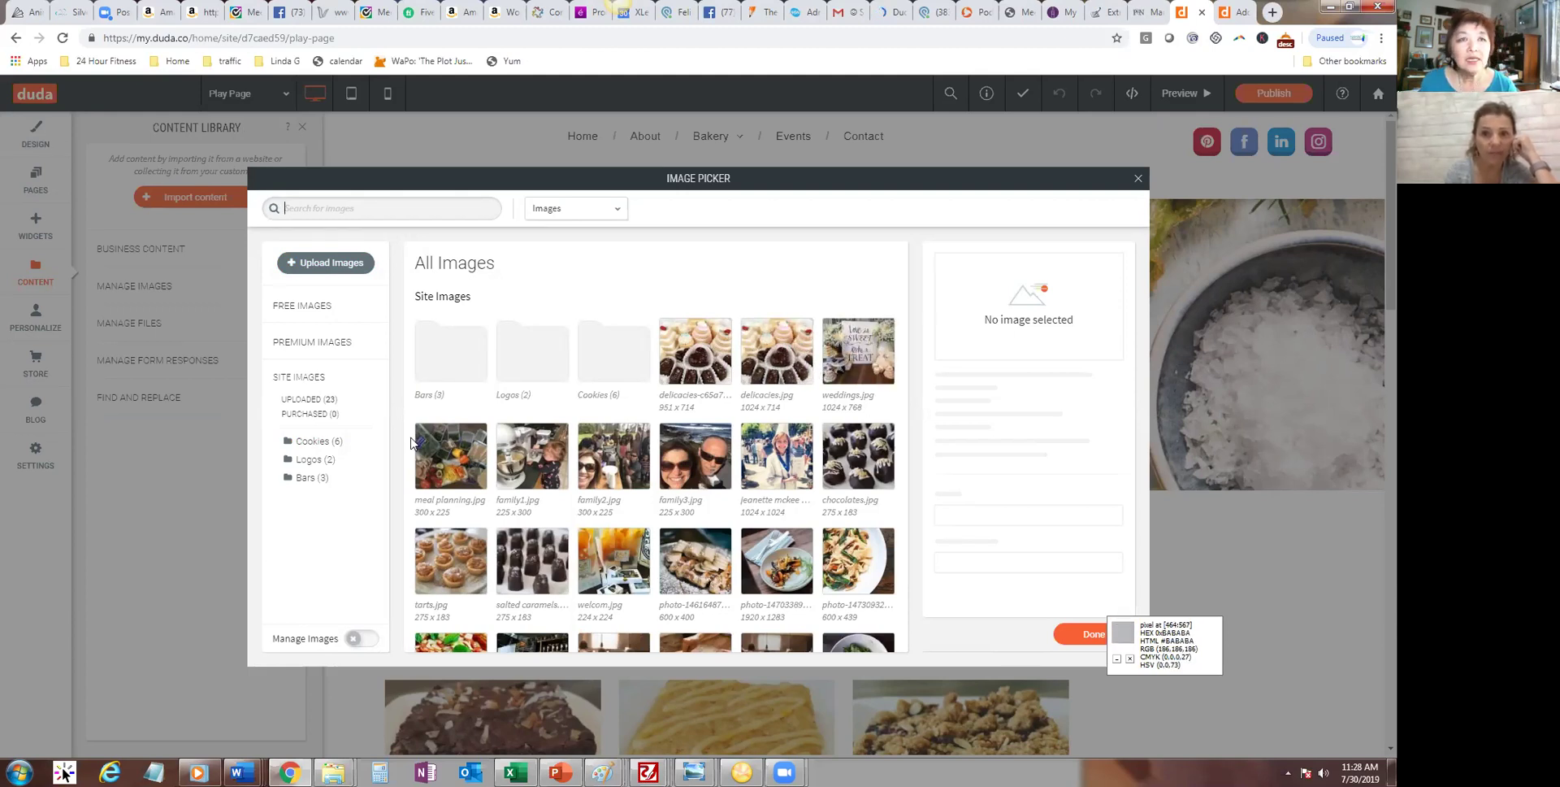
pyautogui.doubleClick(449, 372)
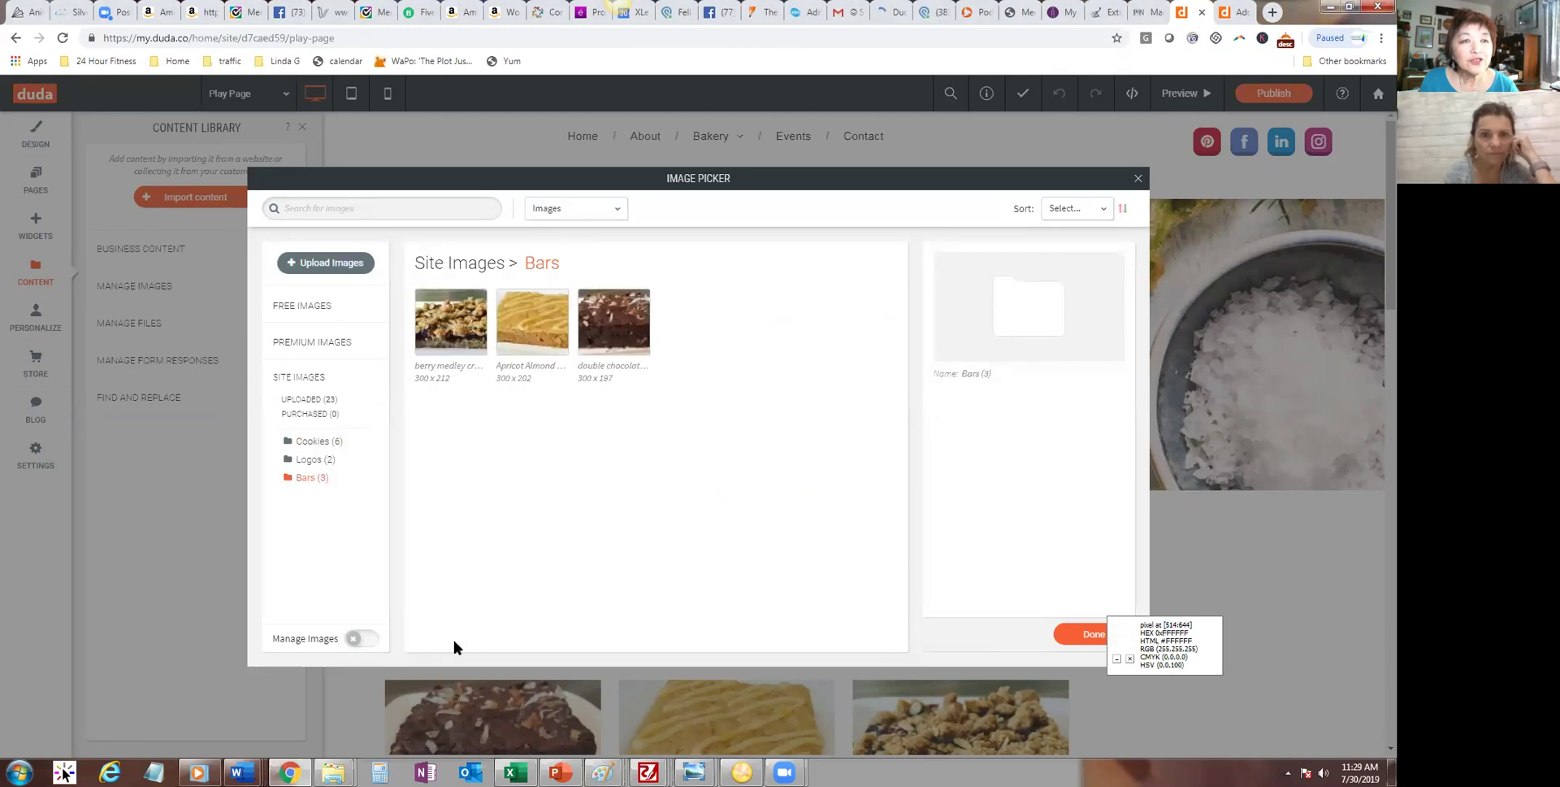
pyautogui.click(368, 640)
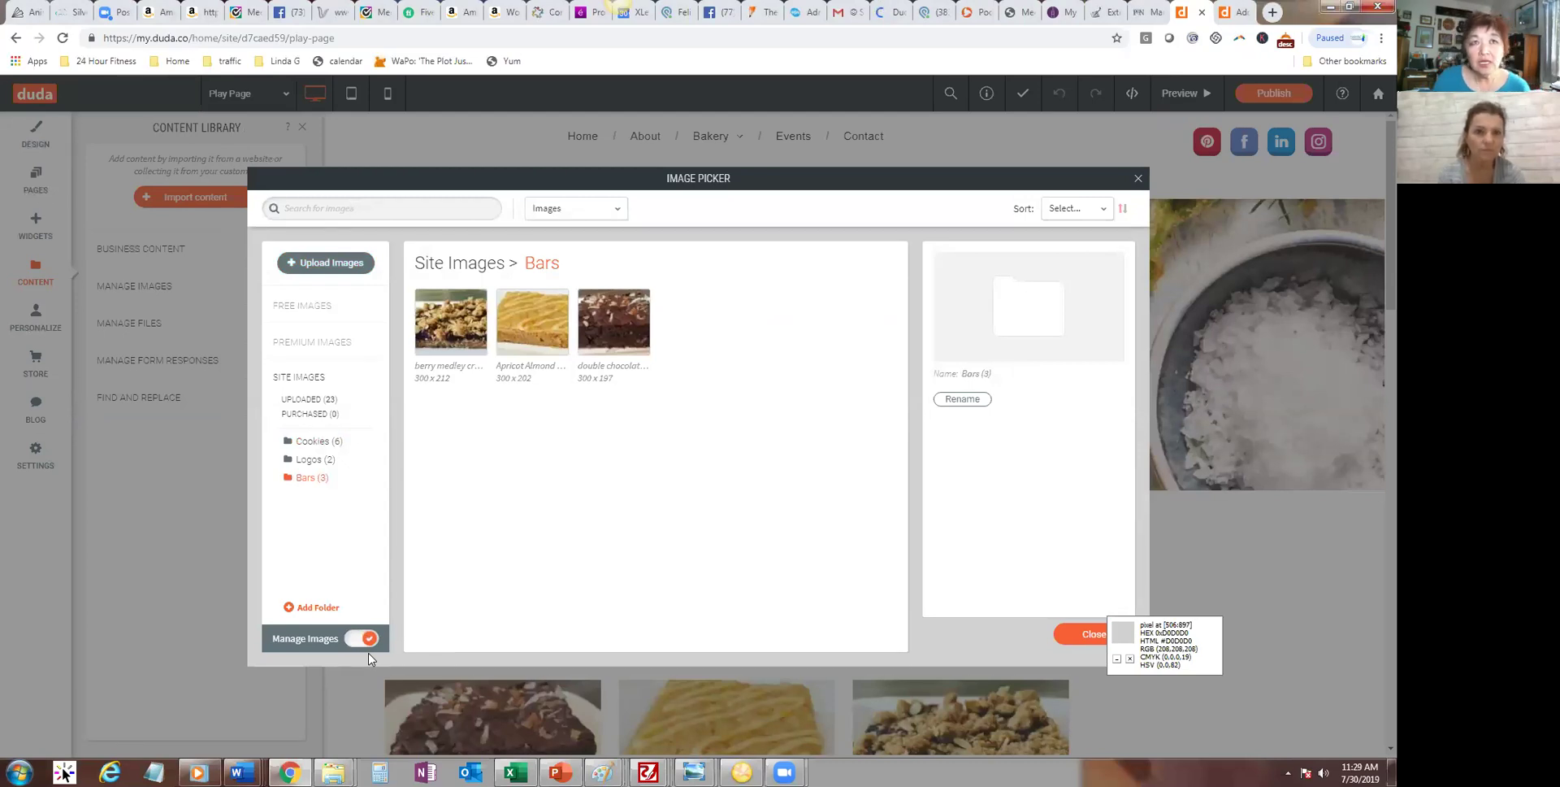
pyautogui.click(1135, 180)
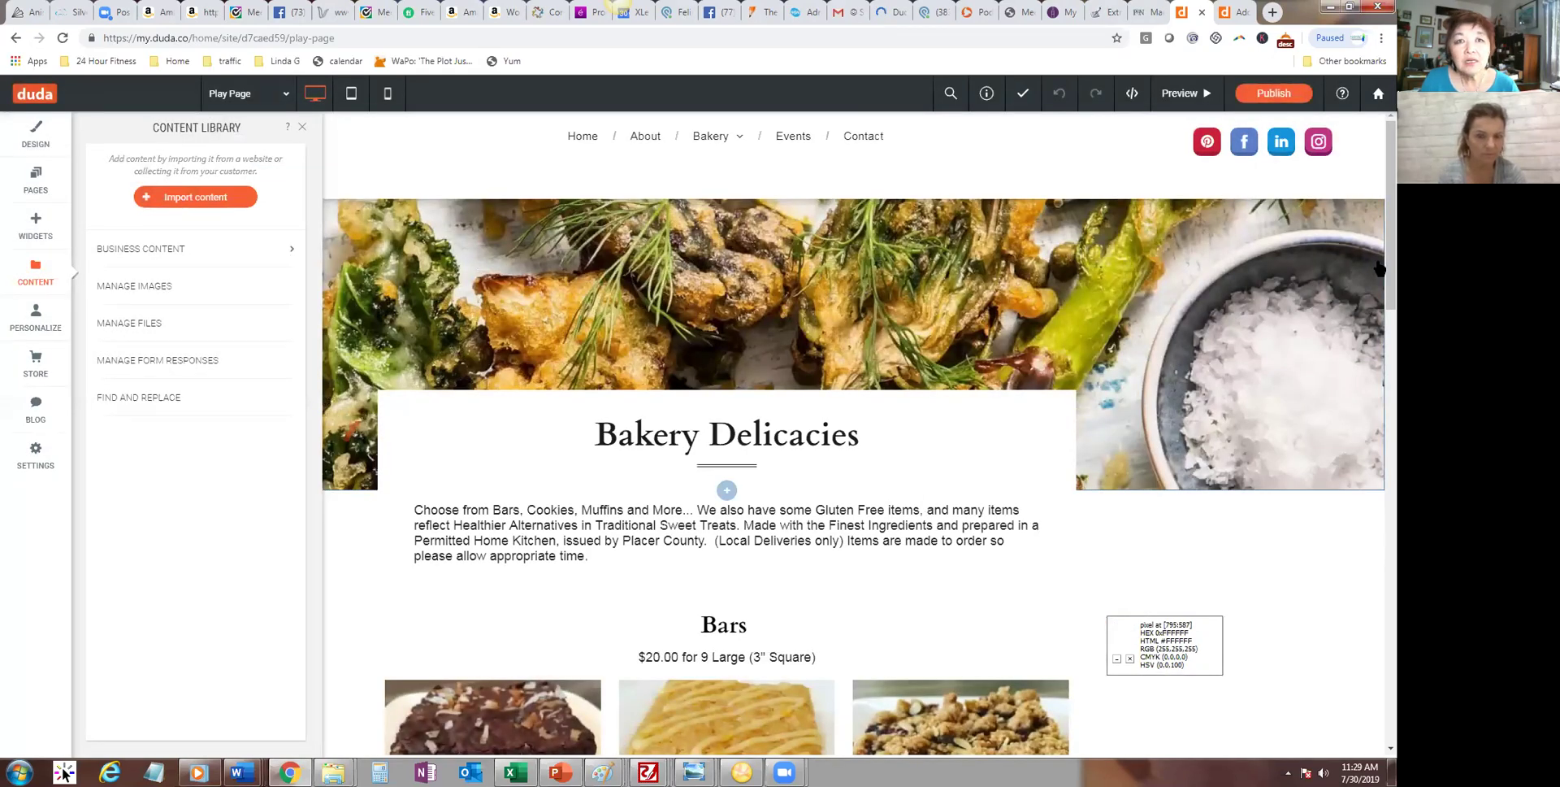
# Step: Search for "bar" as a replacement image for the first Double Chocolate Brownie list item, then close the list settings without replacing it
pyautogui.scroll(-2, 606, 475)
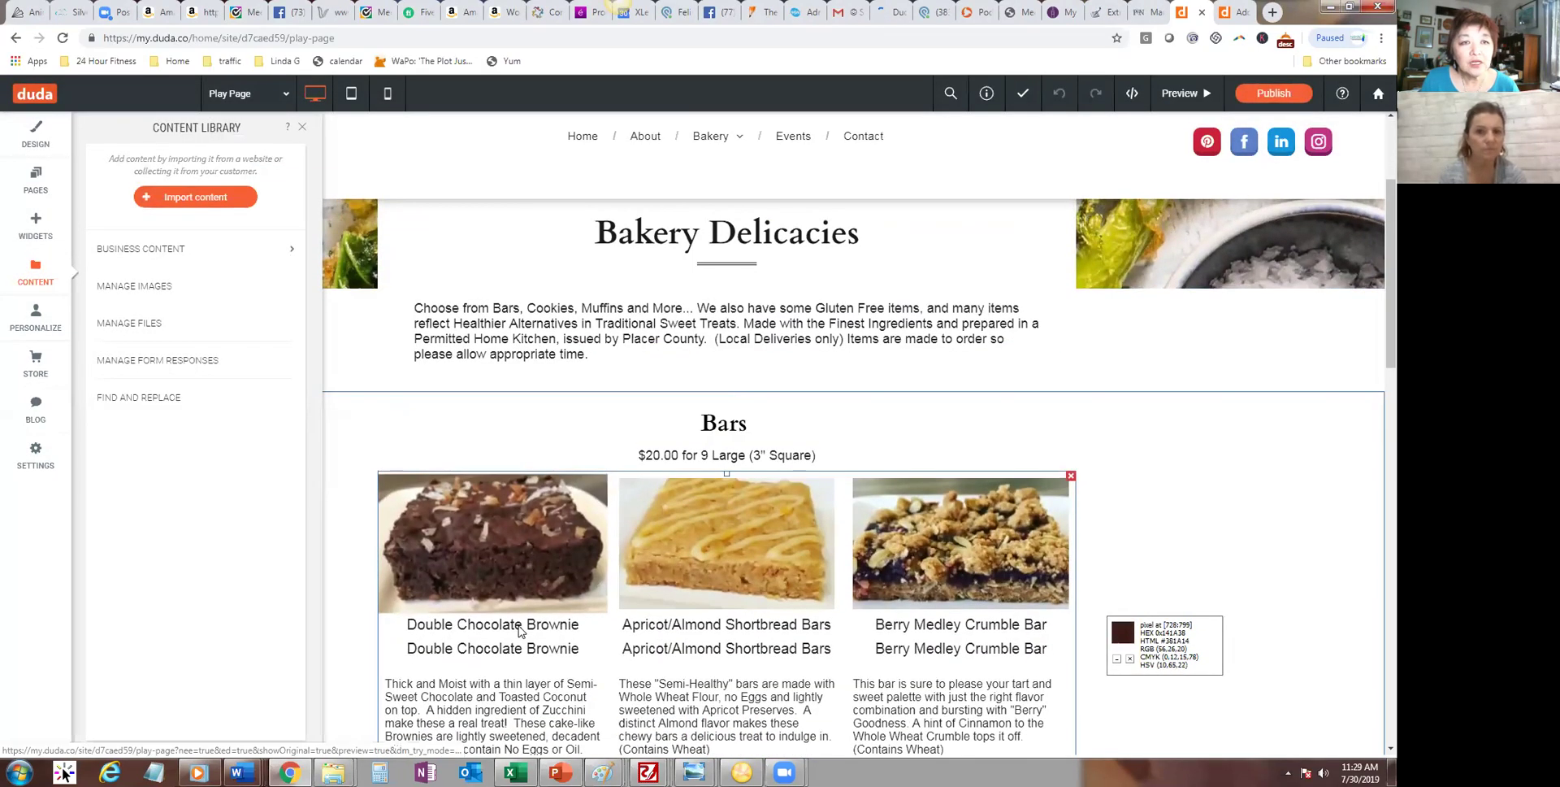
pyautogui.click(475, 582)
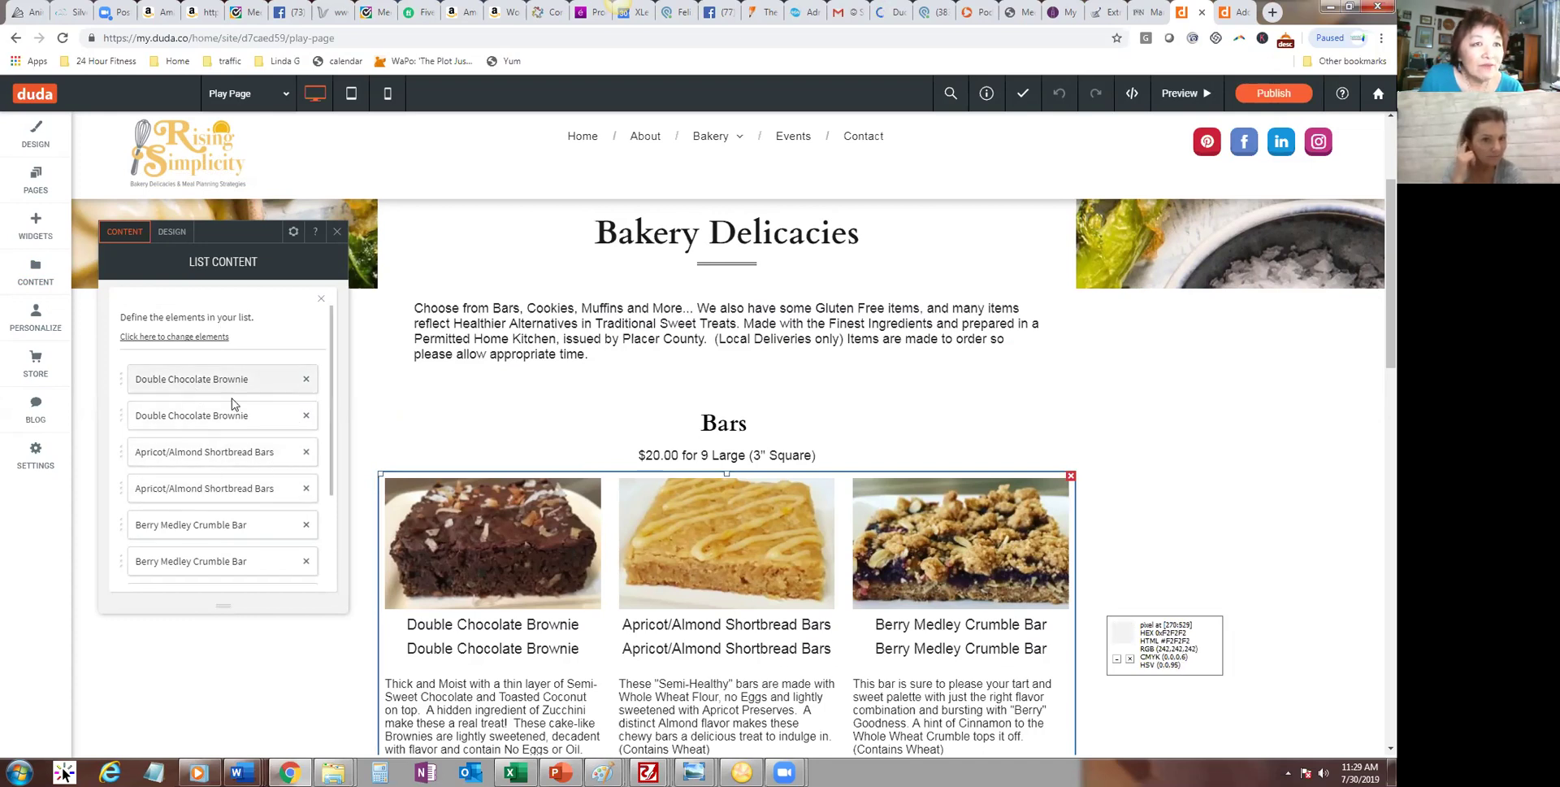
pyautogui.click(499, 573)
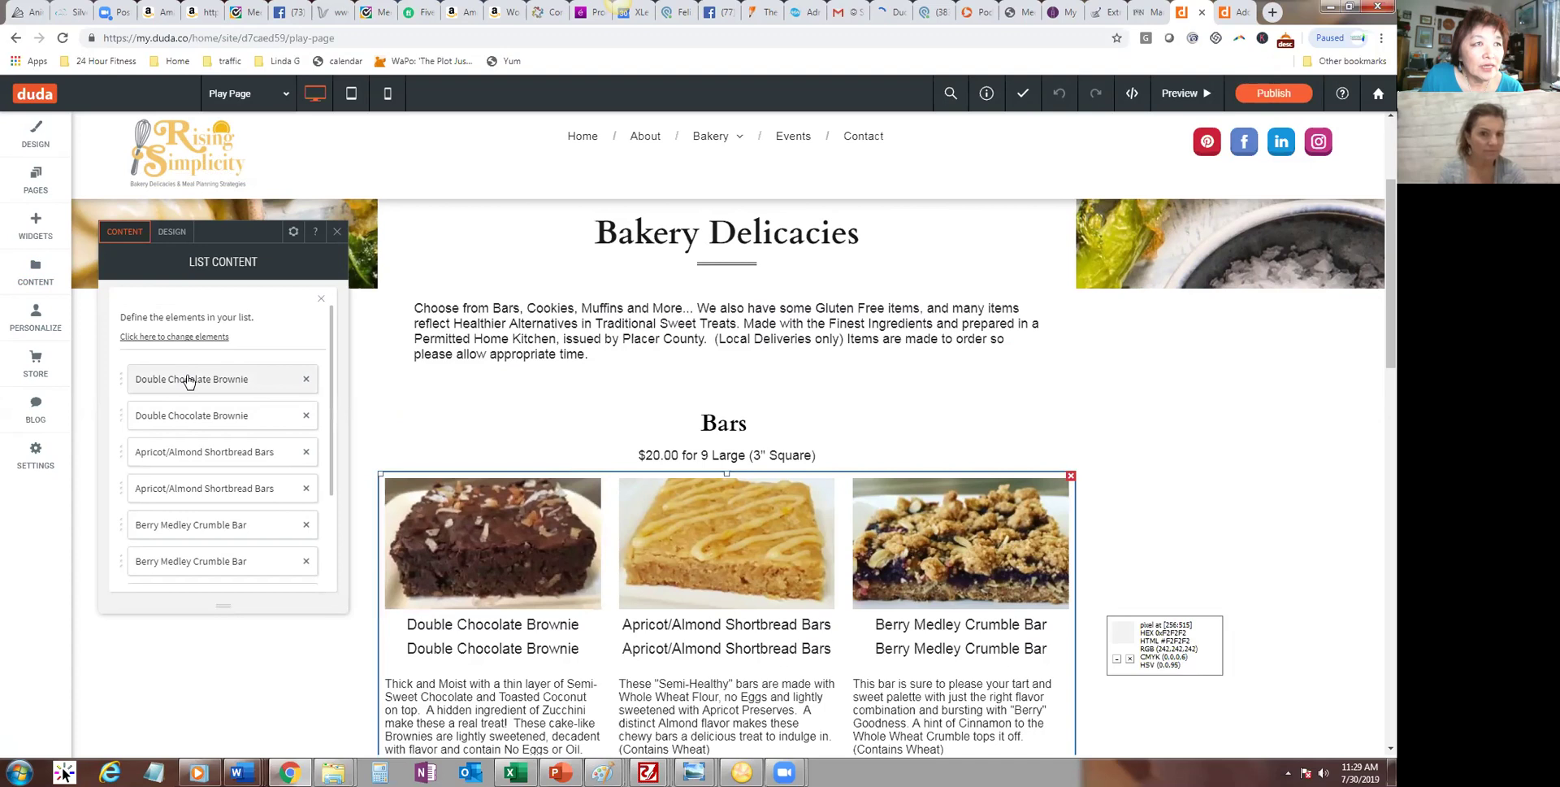
pyautogui.click(399, 497)
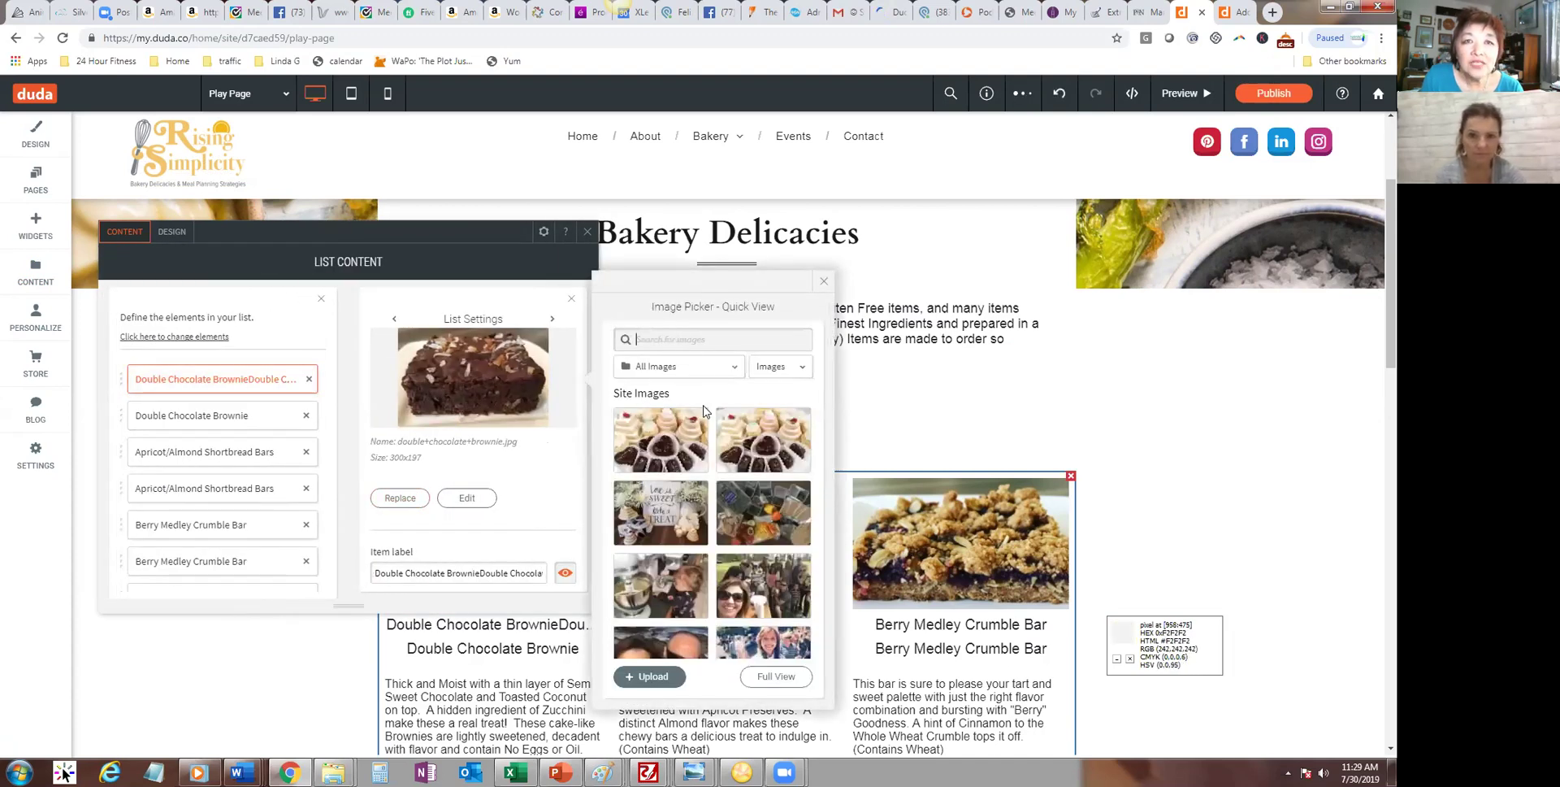
pyautogui.moveTo(736, 497)
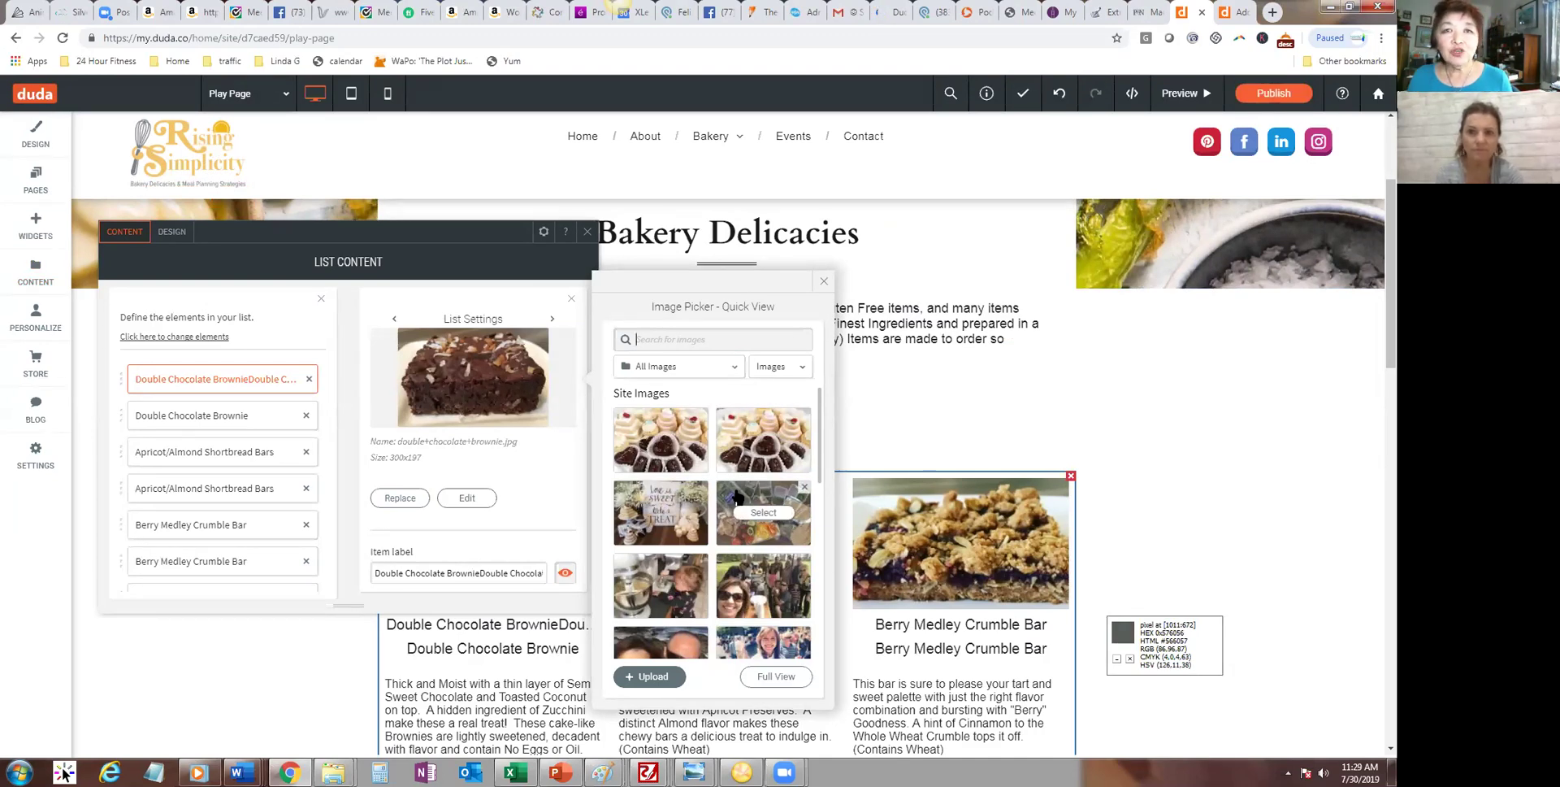
pyautogui.write('bar')
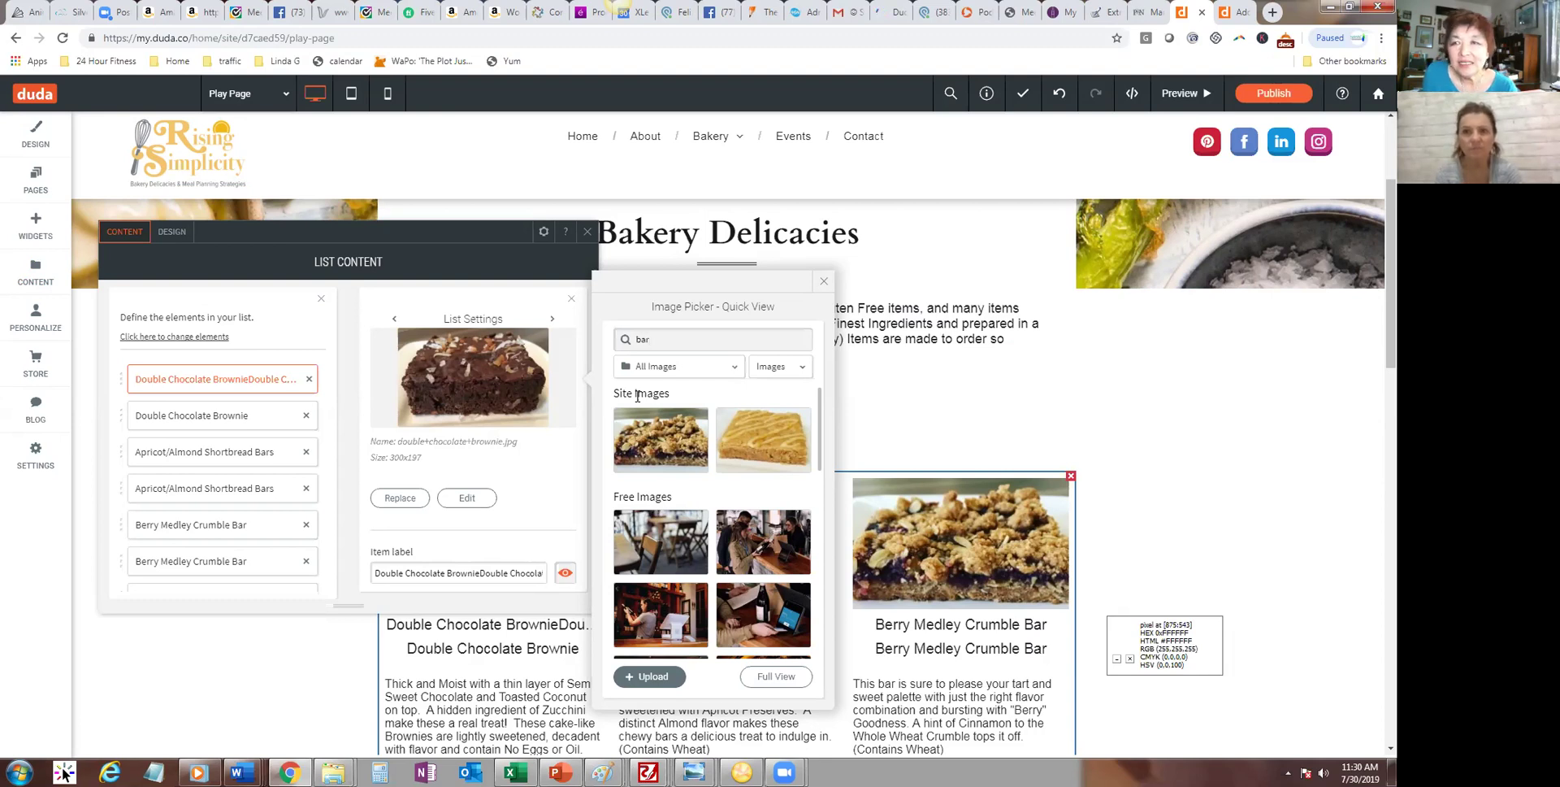
pyautogui.moveTo(680, 456)
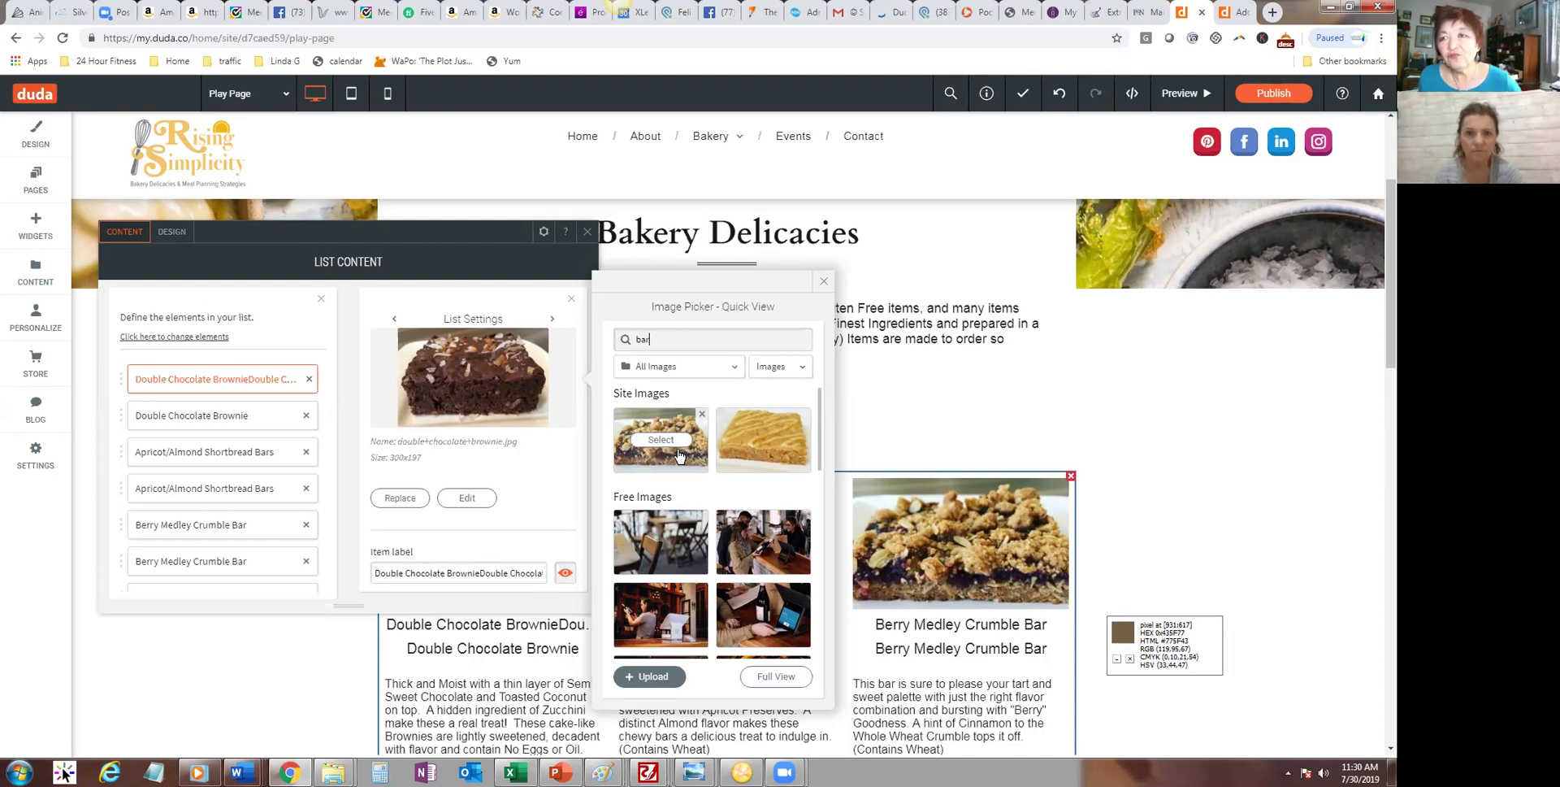
pyautogui.click(823, 281)
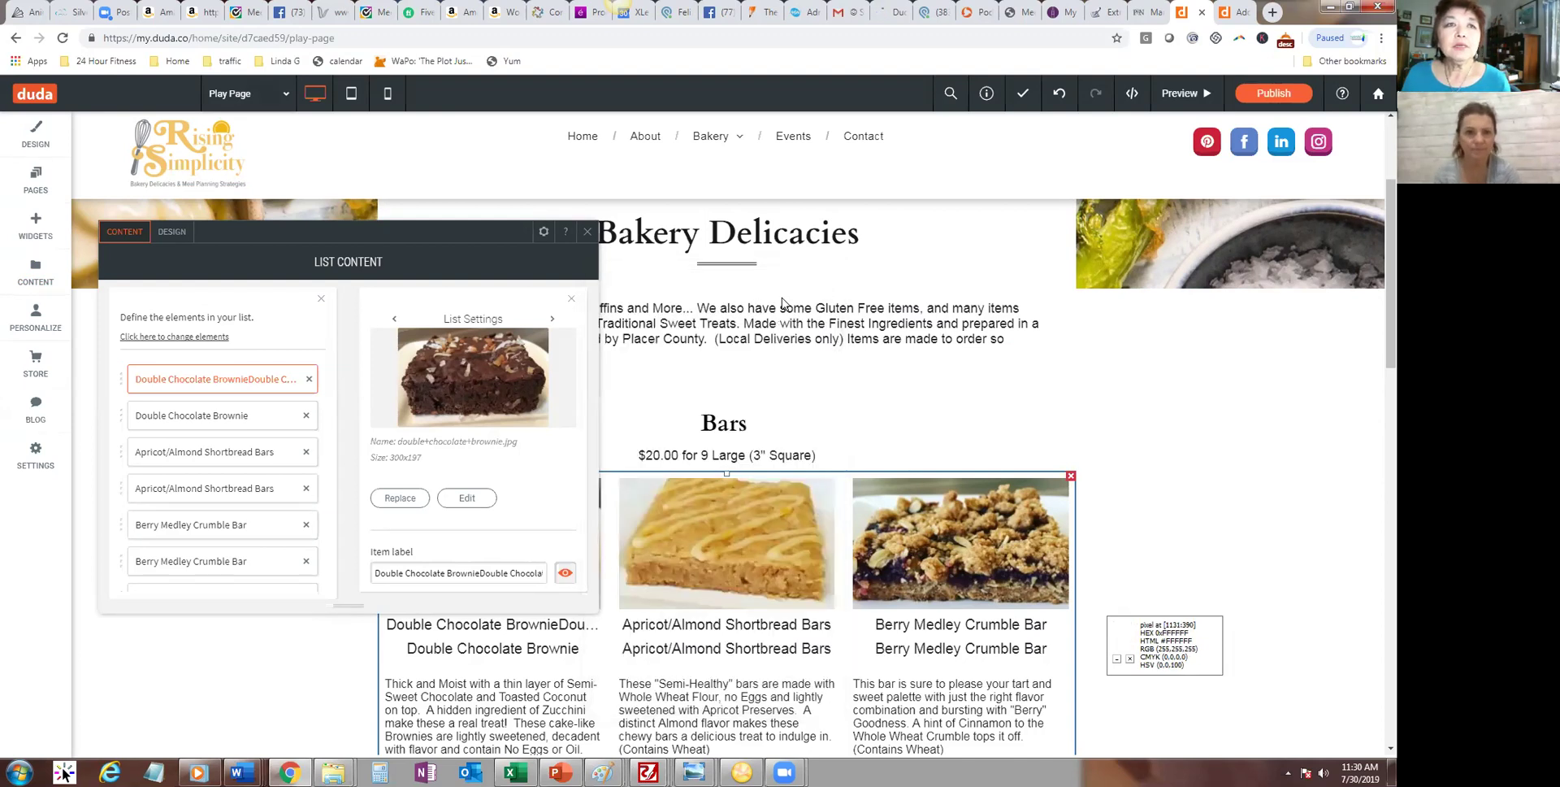
pyautogui.click(586, 231)
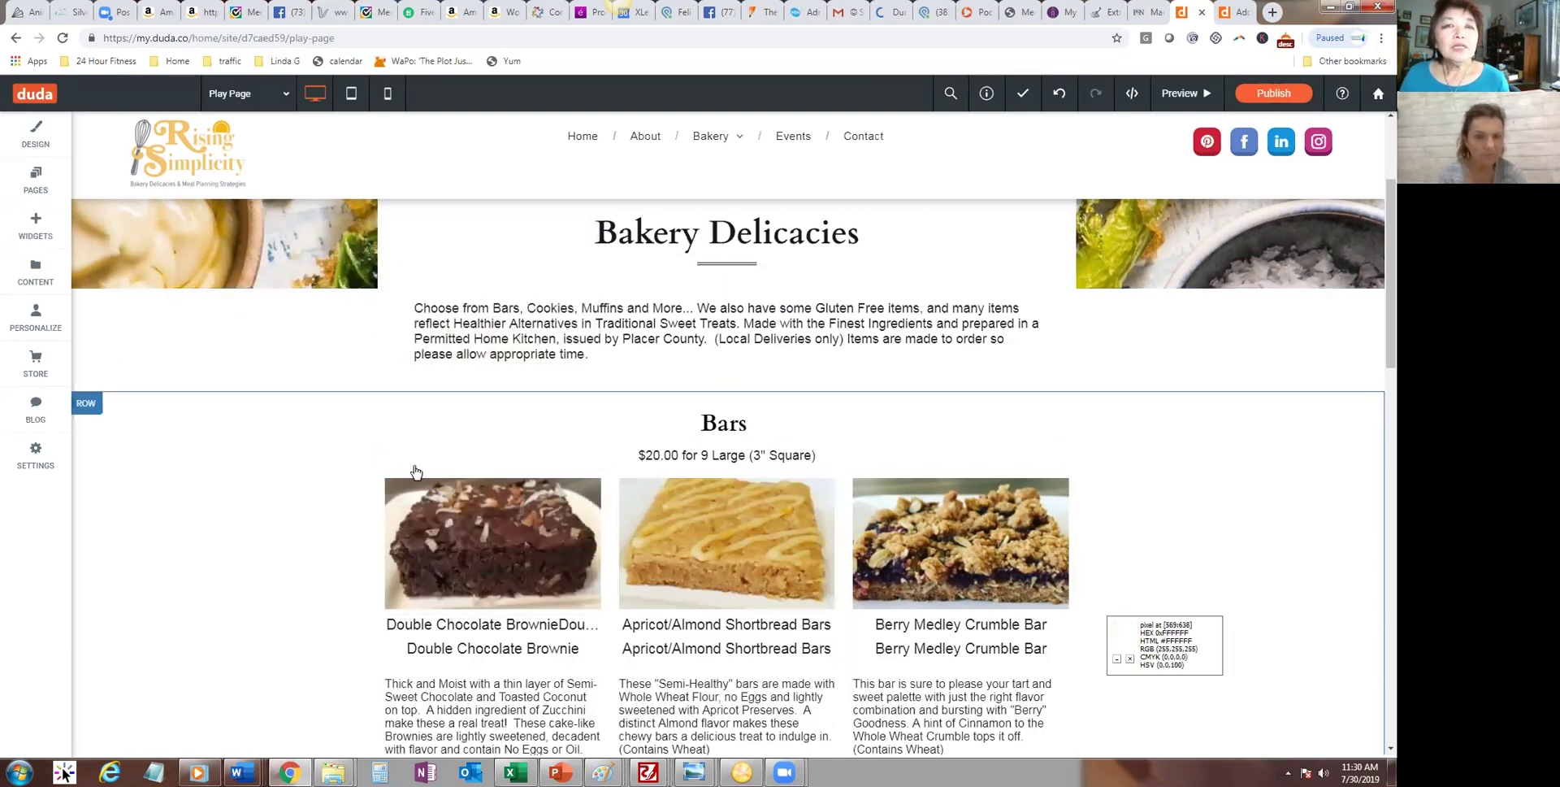